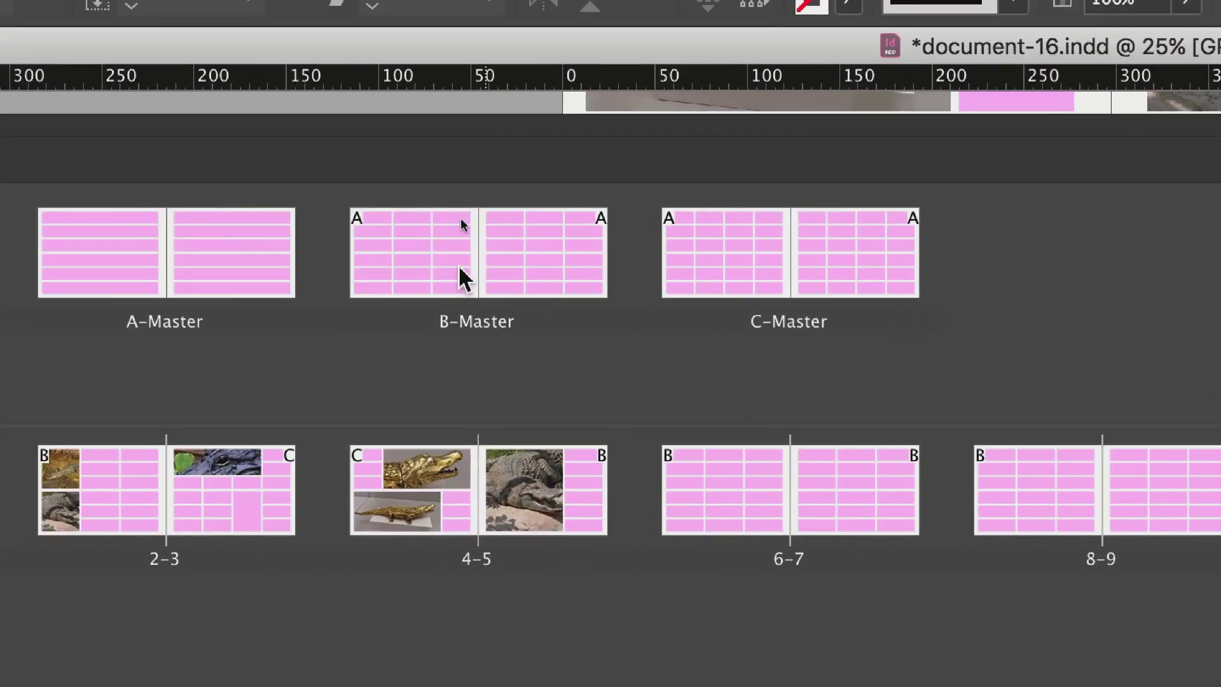
Select the B-Master spread among the master pages
{"action": "left_click", "coordinate": [210, 255]}
{"action": "left_click", "coordinate": [496, 280], "text": "shift"}
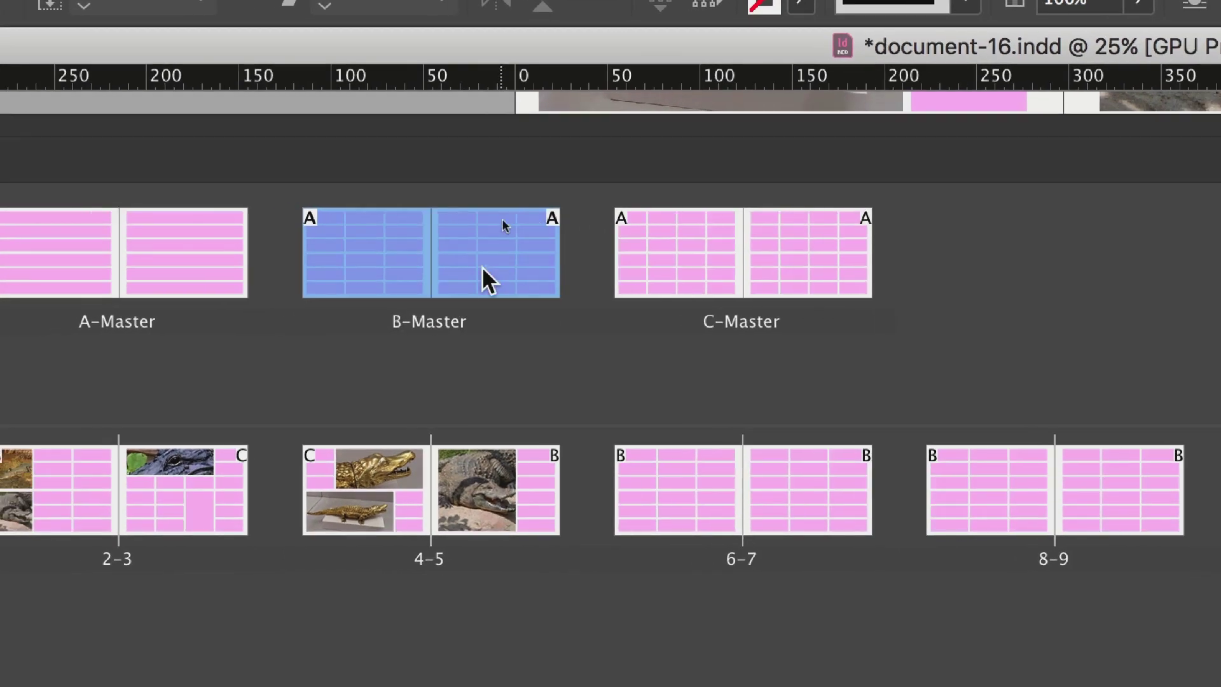
{"action": "left_click_drag", "start_coordinate": [483, 275], "coordinate": [836, 347]}
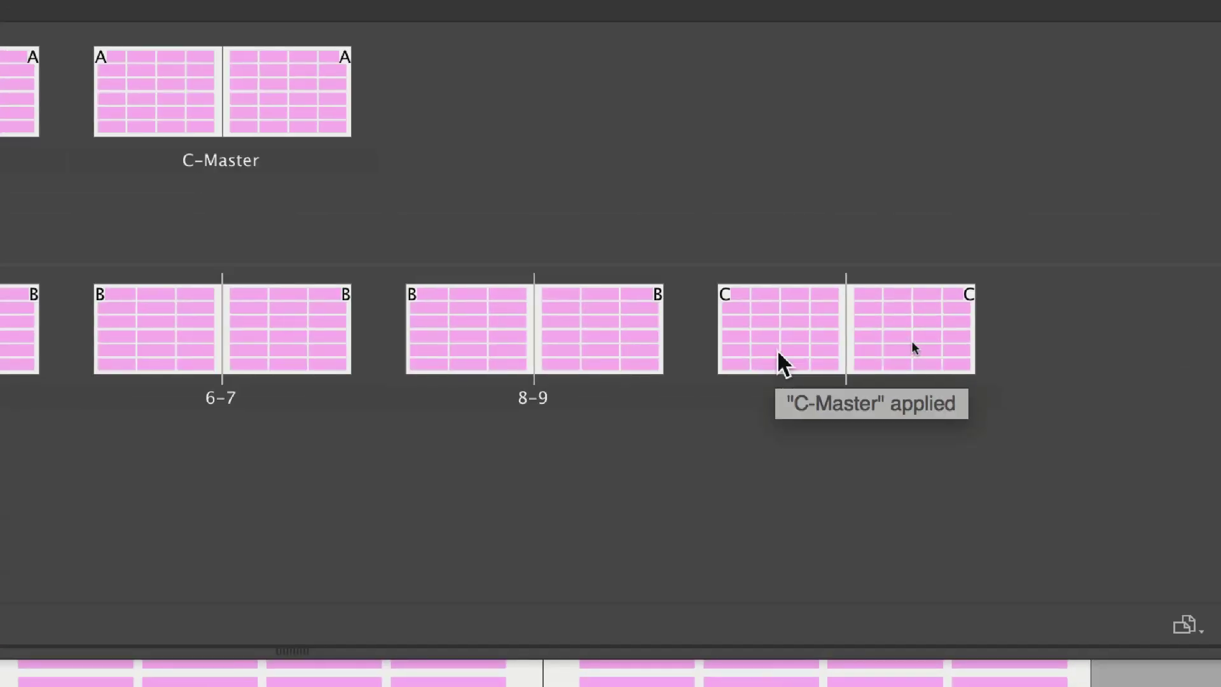
Go to page 10 in spread 10-11 and enlarge it to about 78%
{"action": "left_click", "coordinate": [776, 351]}
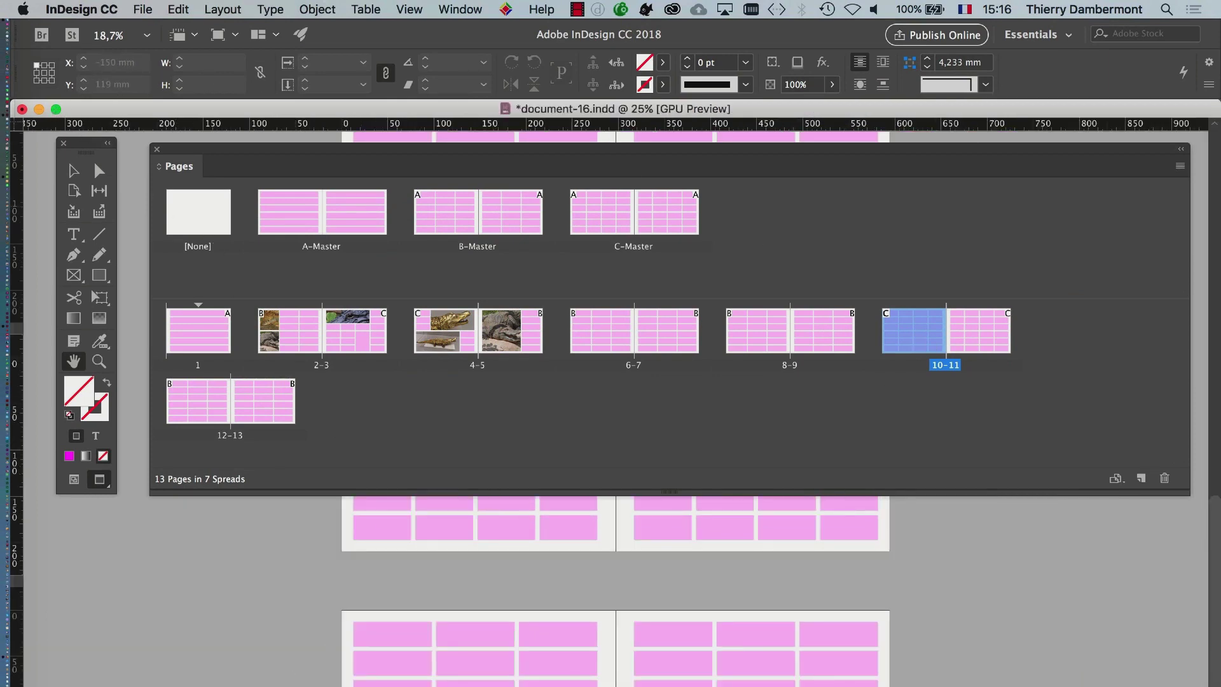
{"action": "key", "text": "super+equal"}
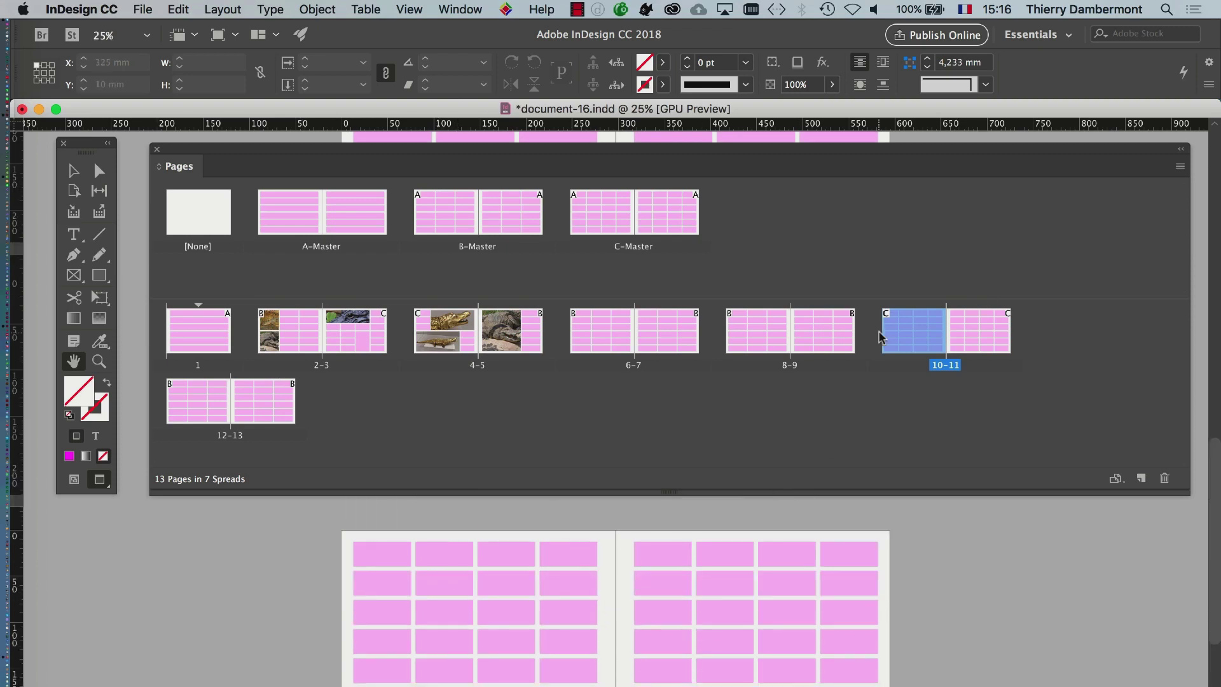
{"action": "scroll", "coordinate": [879, 337], "scroll_direction": "up", "scroll_amount": 5}
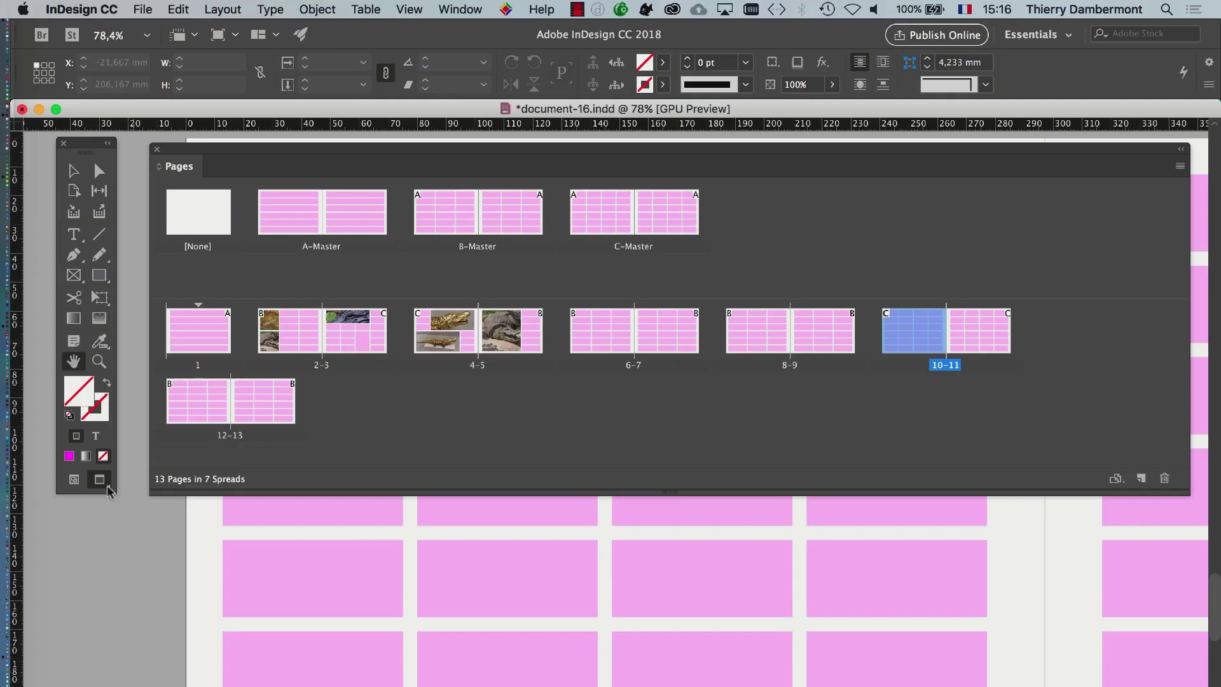
Move the Pages panel off the upper-left frames of page 10 and activate the Selection tool
{"action": "left_click_drag", "start_coordinate": [199, 150], "coordinate": [731, 370]}
{"action": "left_click", "coordinate": [216, 220]}
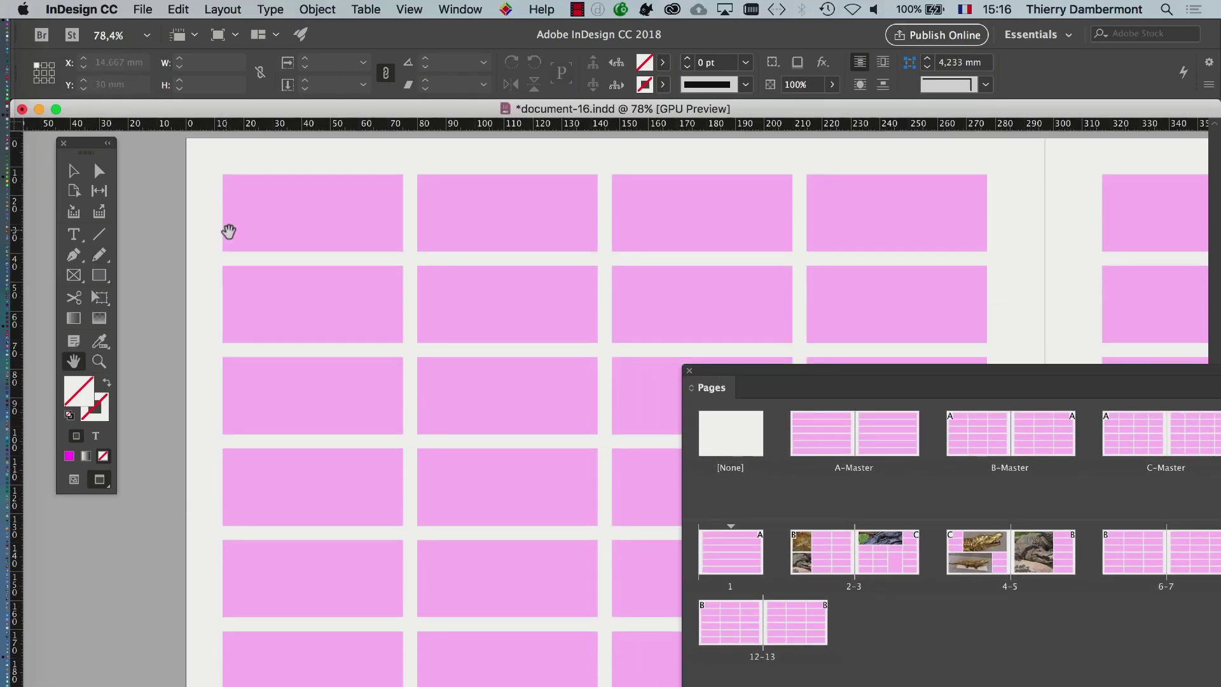
{"action": "left_click", "coordinate": [73, 171]}
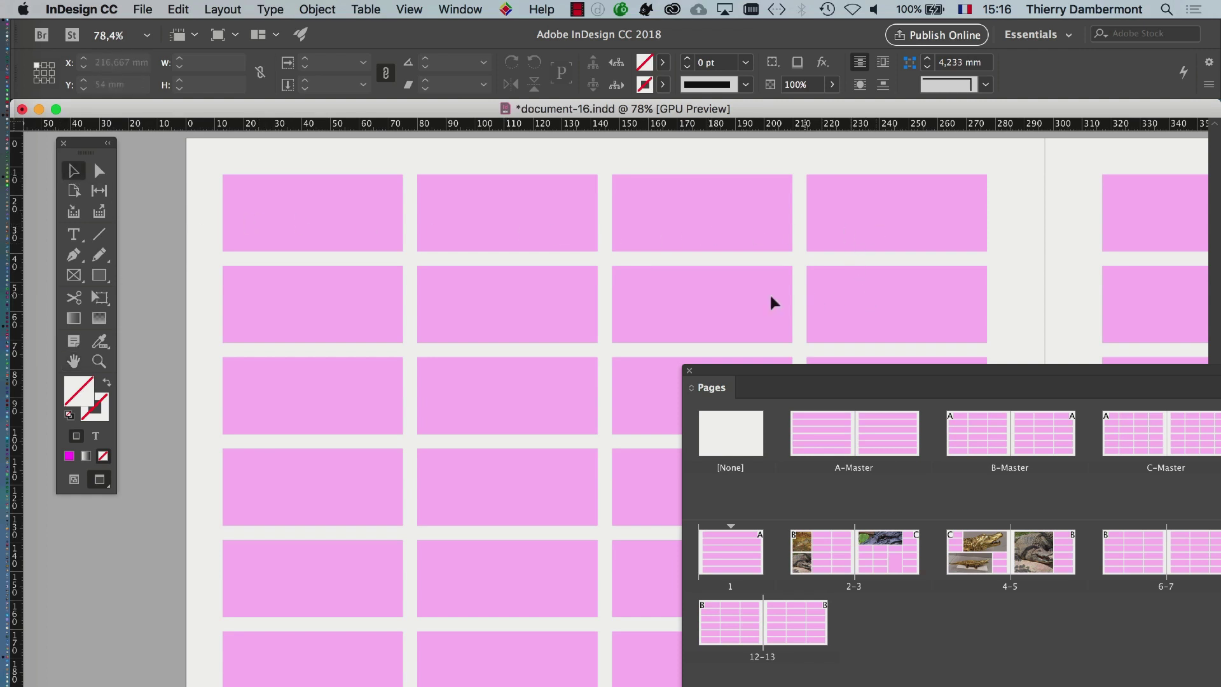
{"action": "left_click_drag", "start_coordinate": [744, 377], "coordinate": [457, 388]}
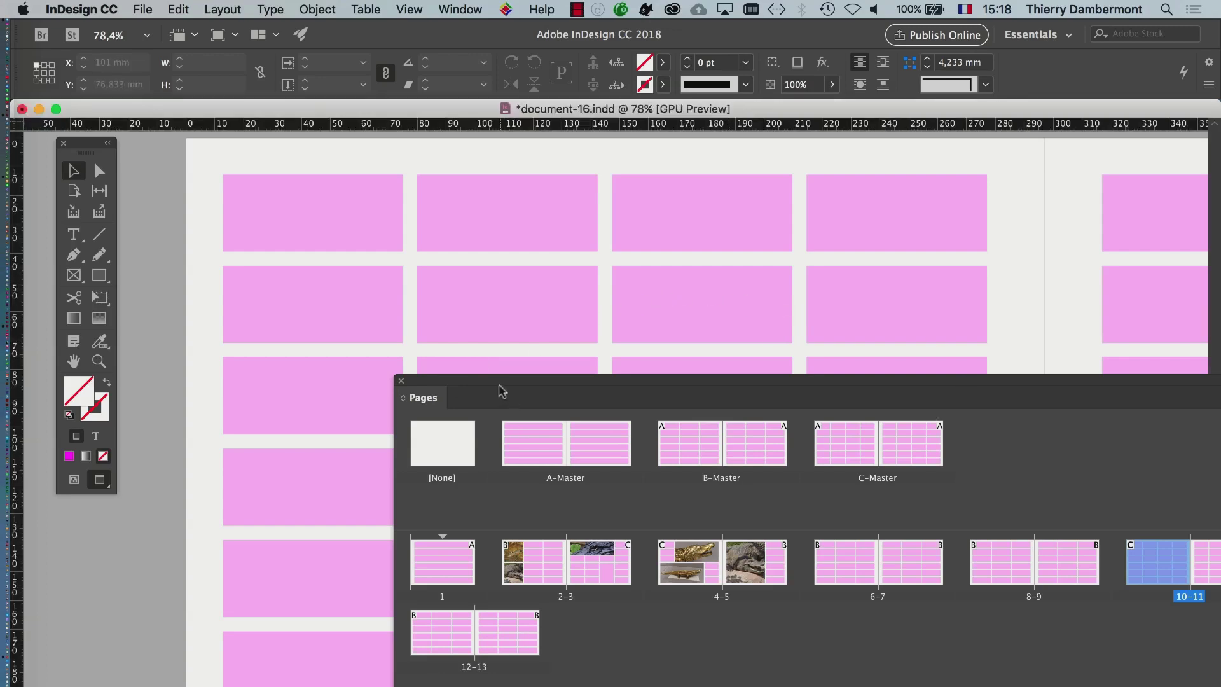
{"action": "left_click_drag", "start_coordinate": [501, 390], "coordinate": [671, 304]}
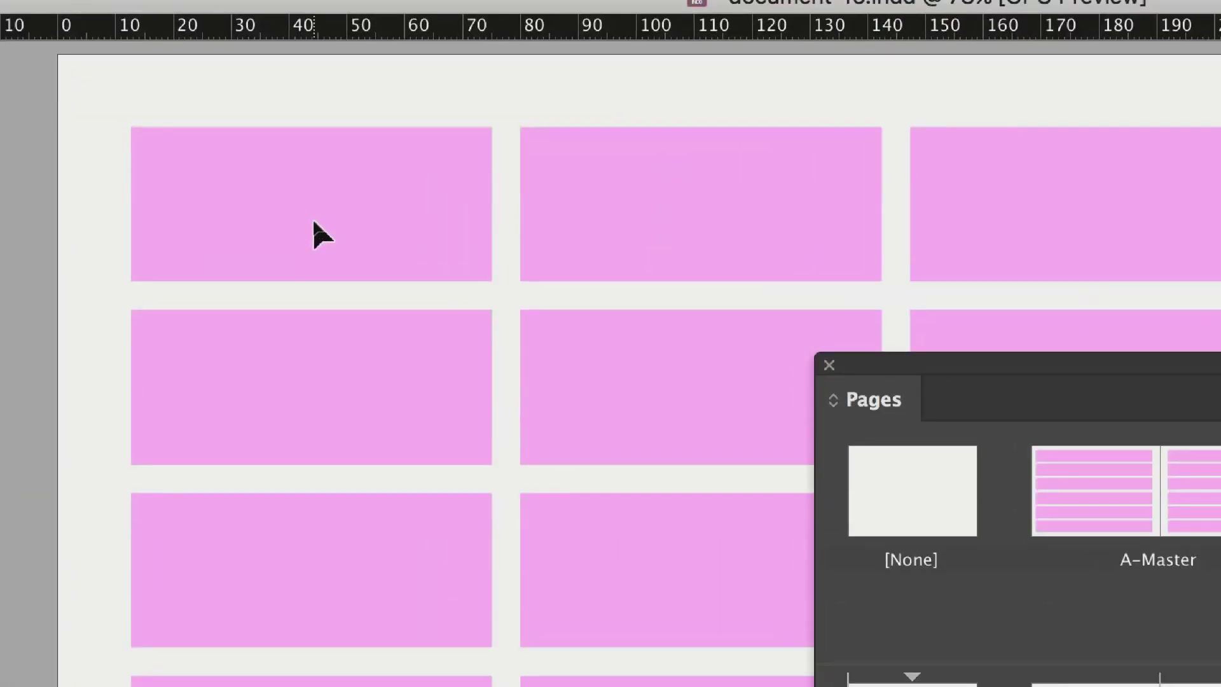
Override the four master frames forming the upper-left two-by-two block of page 10, then deselect them
{"action": "left_click", "coordinate": [318, 234]}
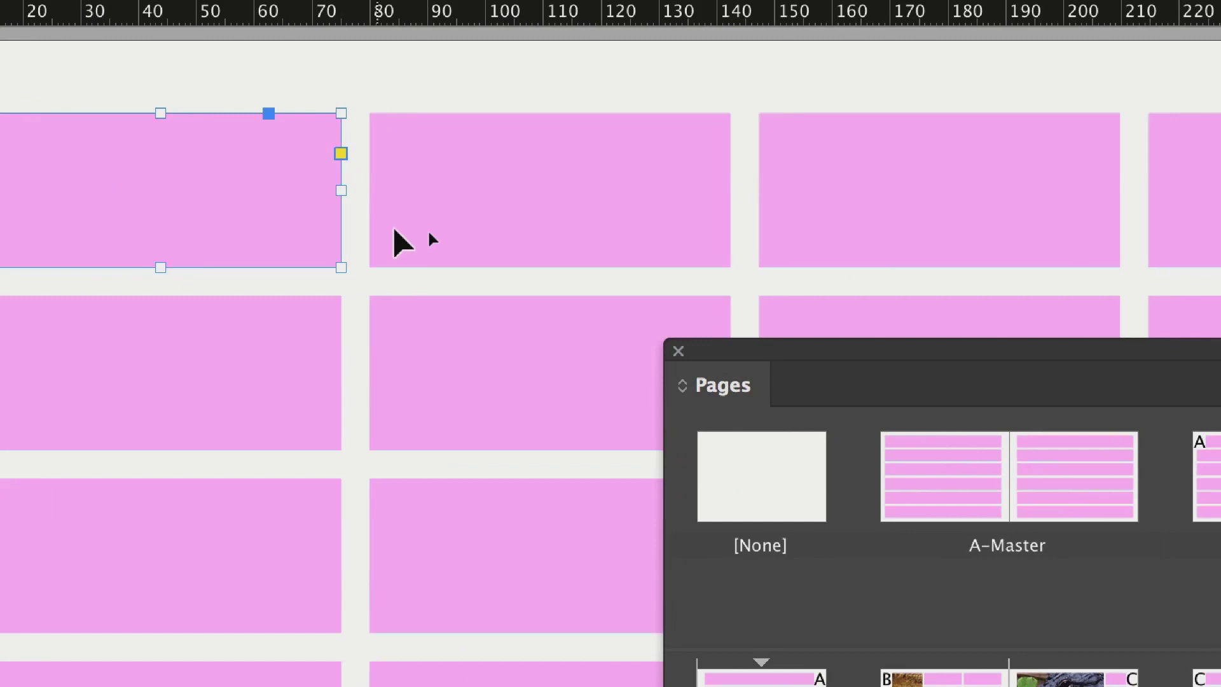
{"action": "left_click", "coordinate": [553, 255], "text": "shift"}
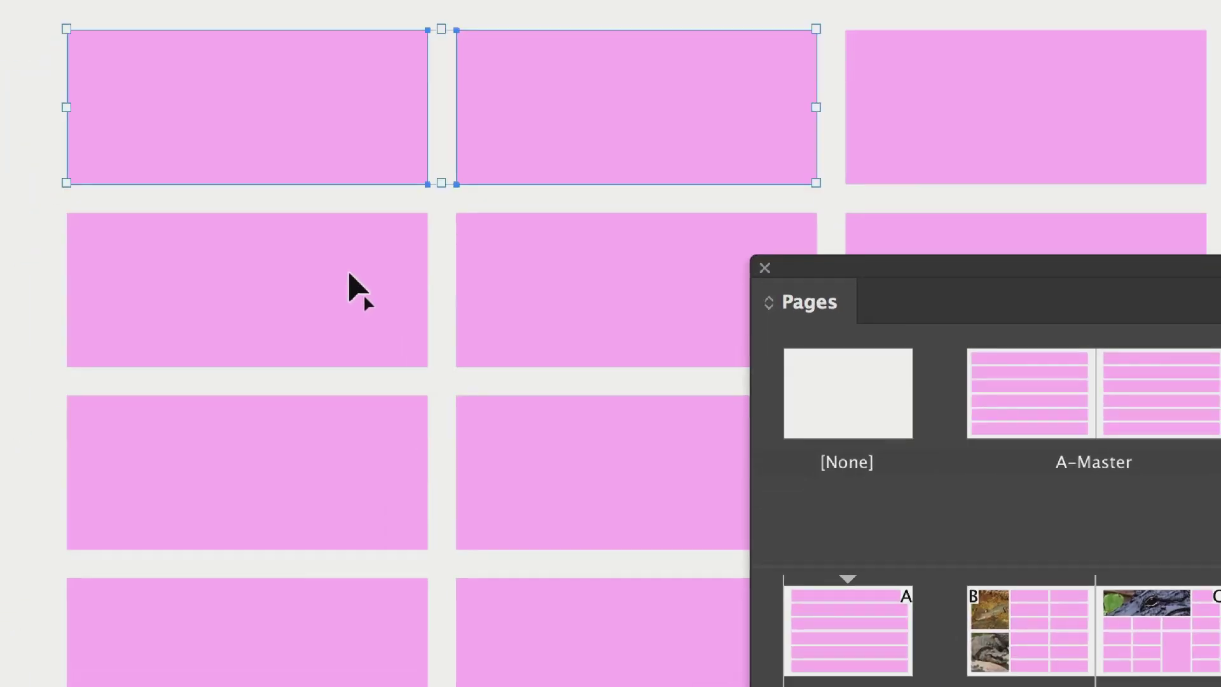
{"action": "left_click", "coordinate": [455, 305], "text": "shift"}
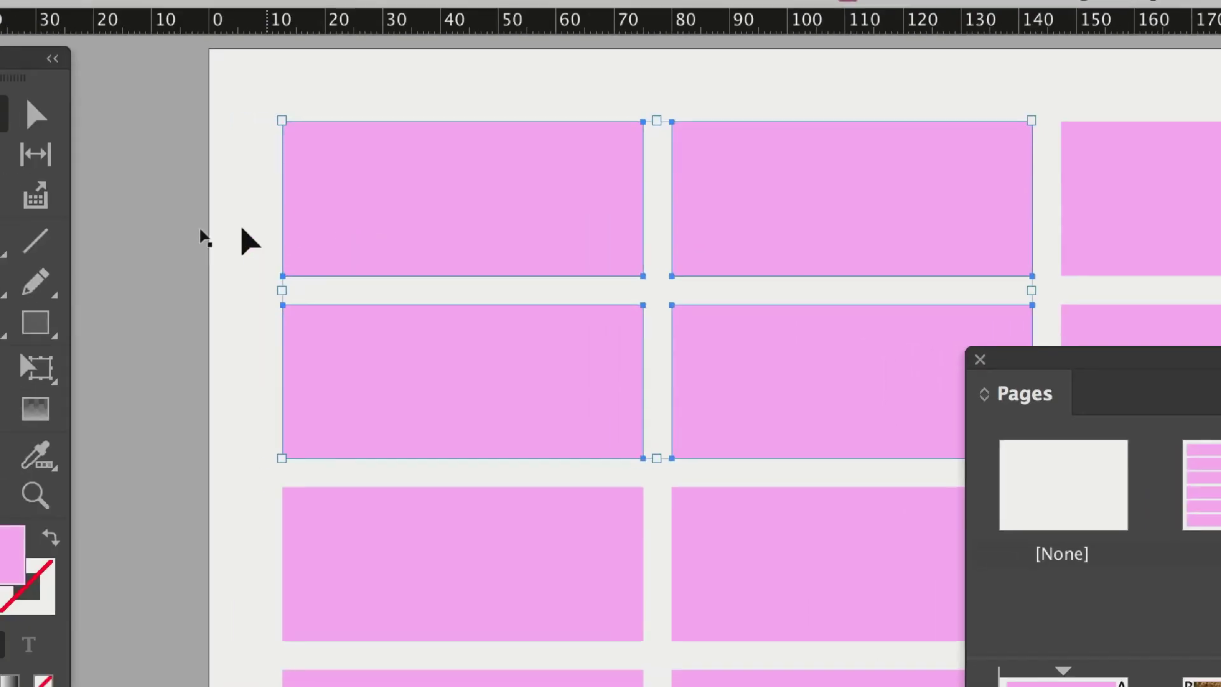
{"action": "left_click", "coordinate": [249, 241]}
Delete three frames of the overridden two-by-two block on page 10, keeping only the upper-left one
{"action": "left_click", "coordinate": [356, 366]}
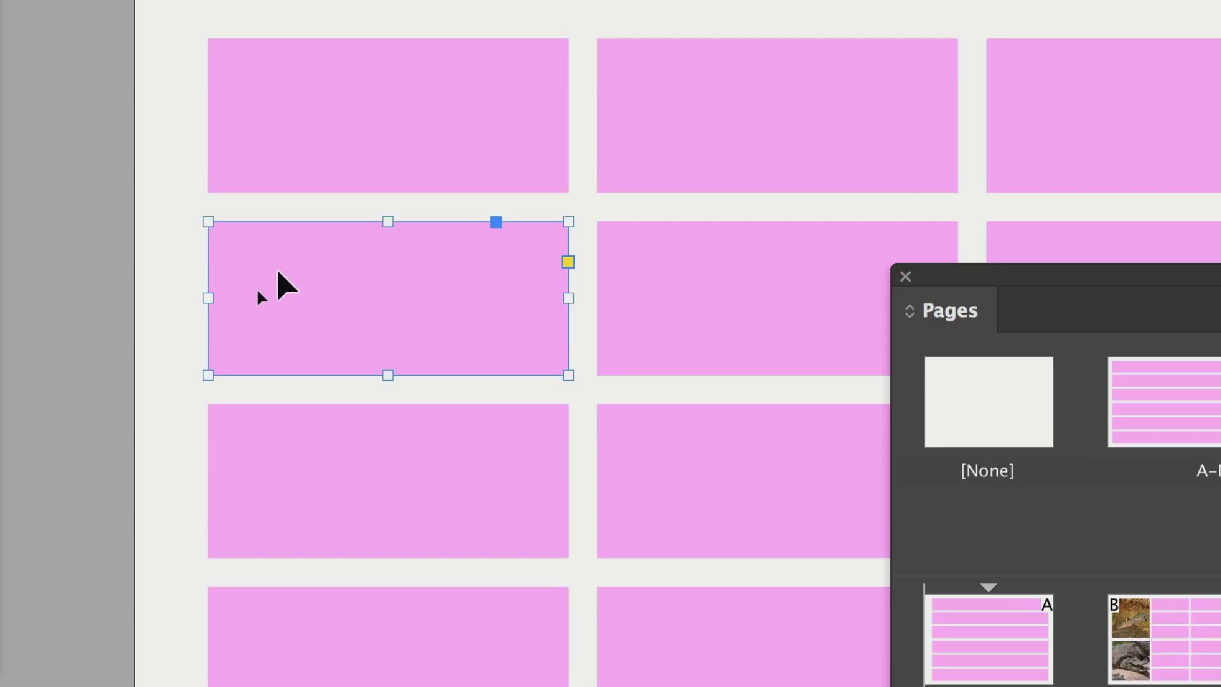
{"action": "key", "text": "Delete"}
{"action": "left_click", "coordinate": [445, 295]}
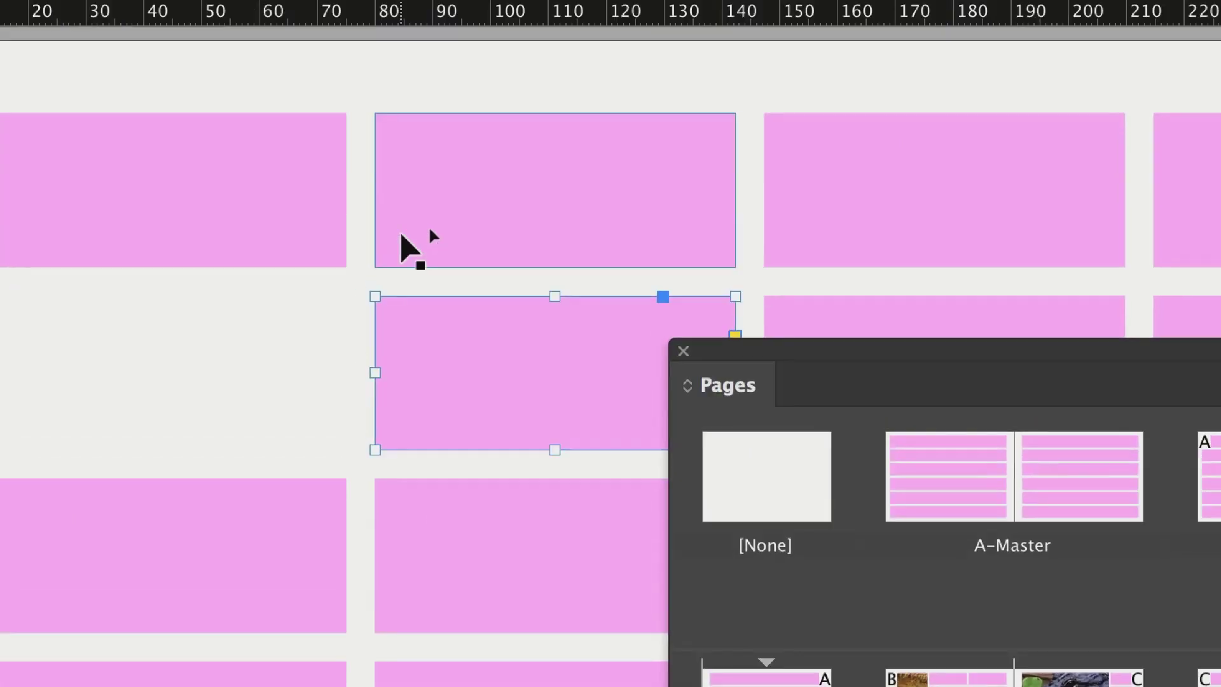
{"action": "left_click", "coordinate": [461, 164], "text": "shift"}
{"action": "key", "text": "Delete"}
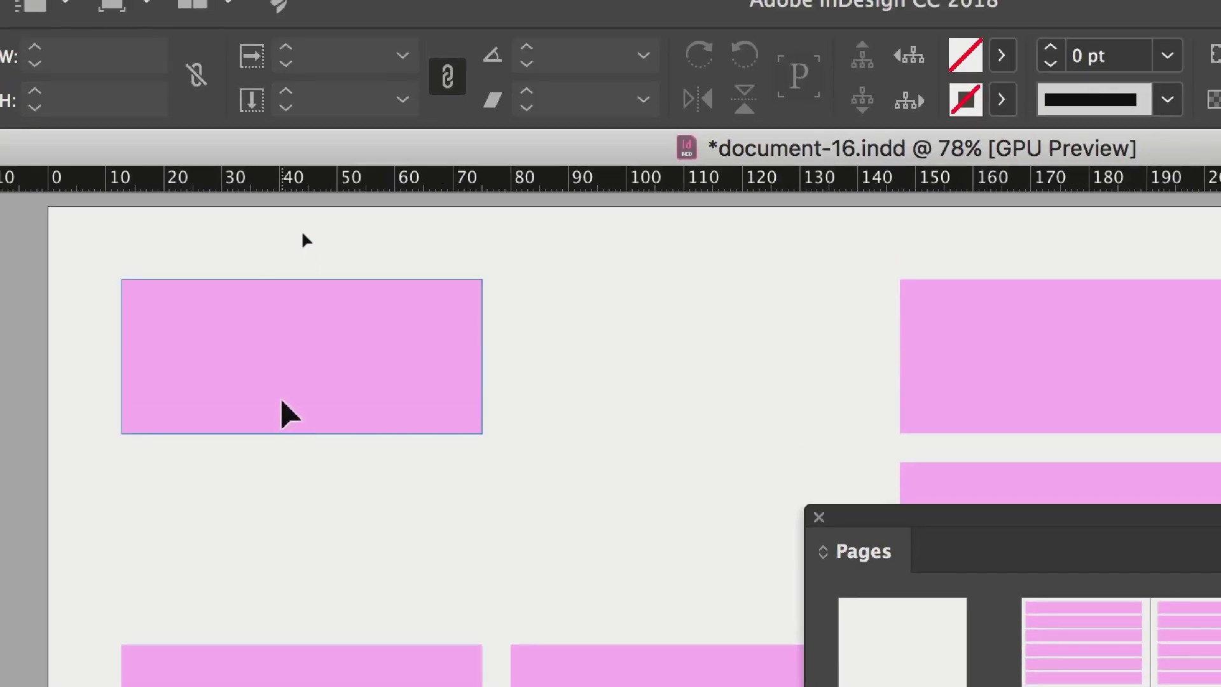
Show guides and frame edges and enlarge the remaining upper-left frame over the emptied cells to about 129.65 by 59.3 mm
{"action": "left_click", "coordinate": [284, 407]}
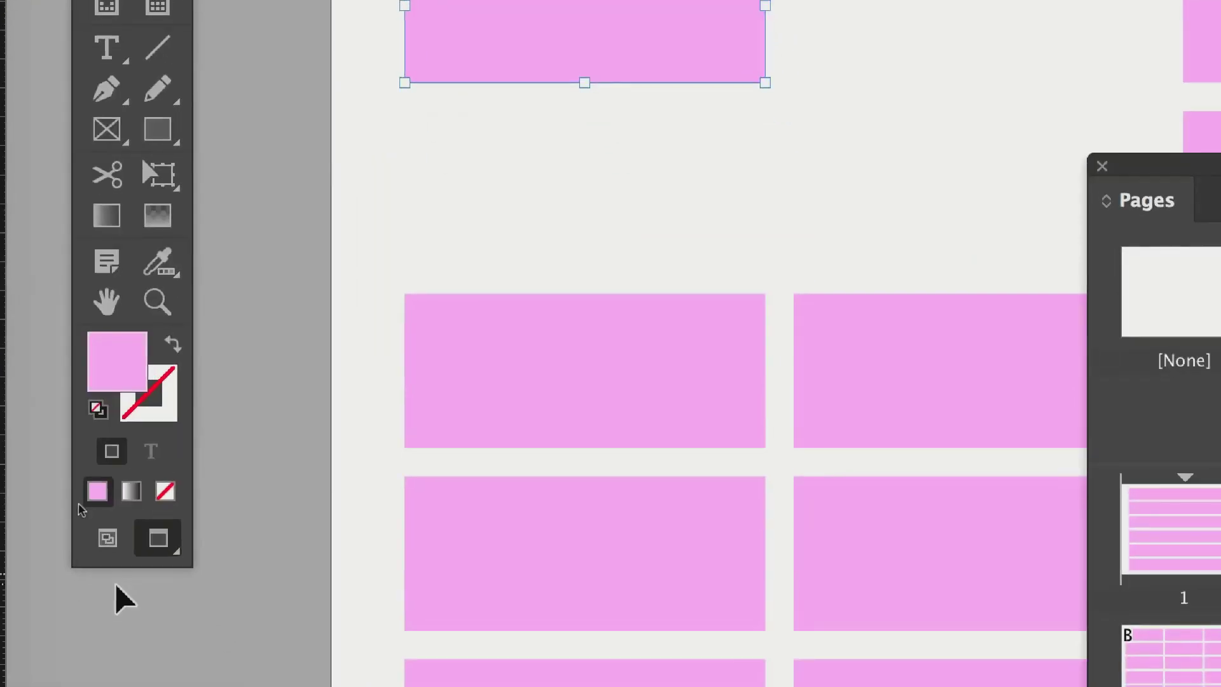
{"action": "left_click", "coordinate": [0, 686]}
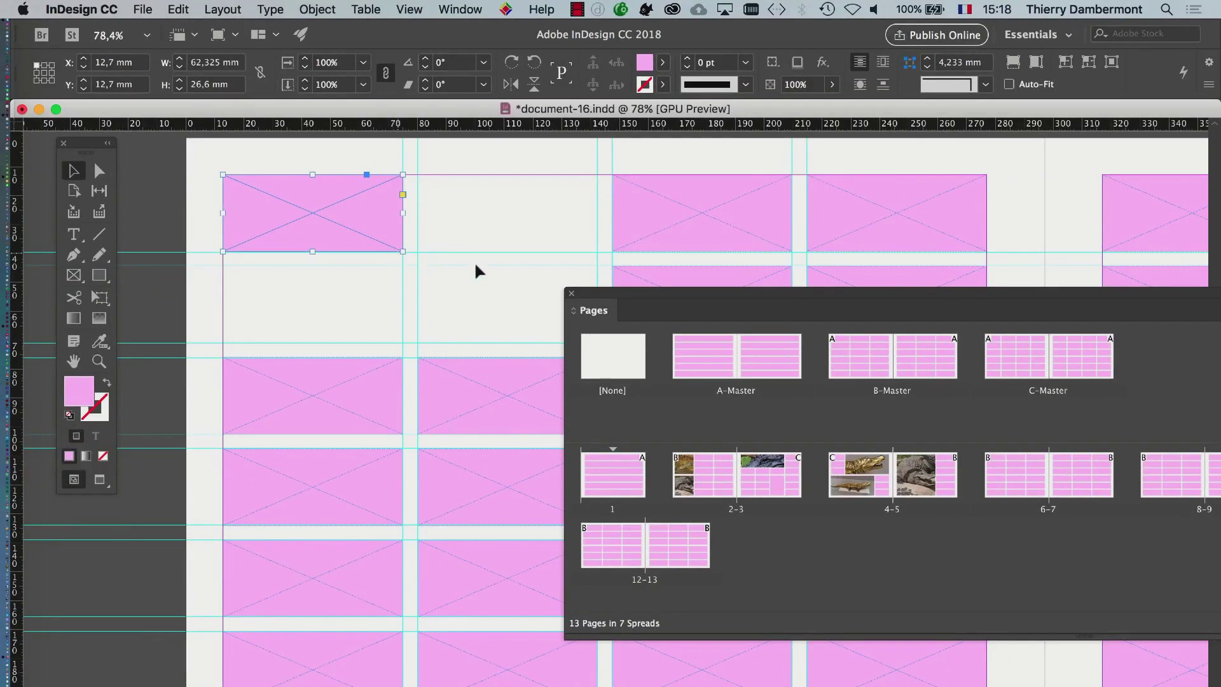
{"action": "left_click_drag", "start_coordinate": [639, 293], "coordinate": [777, 302]}
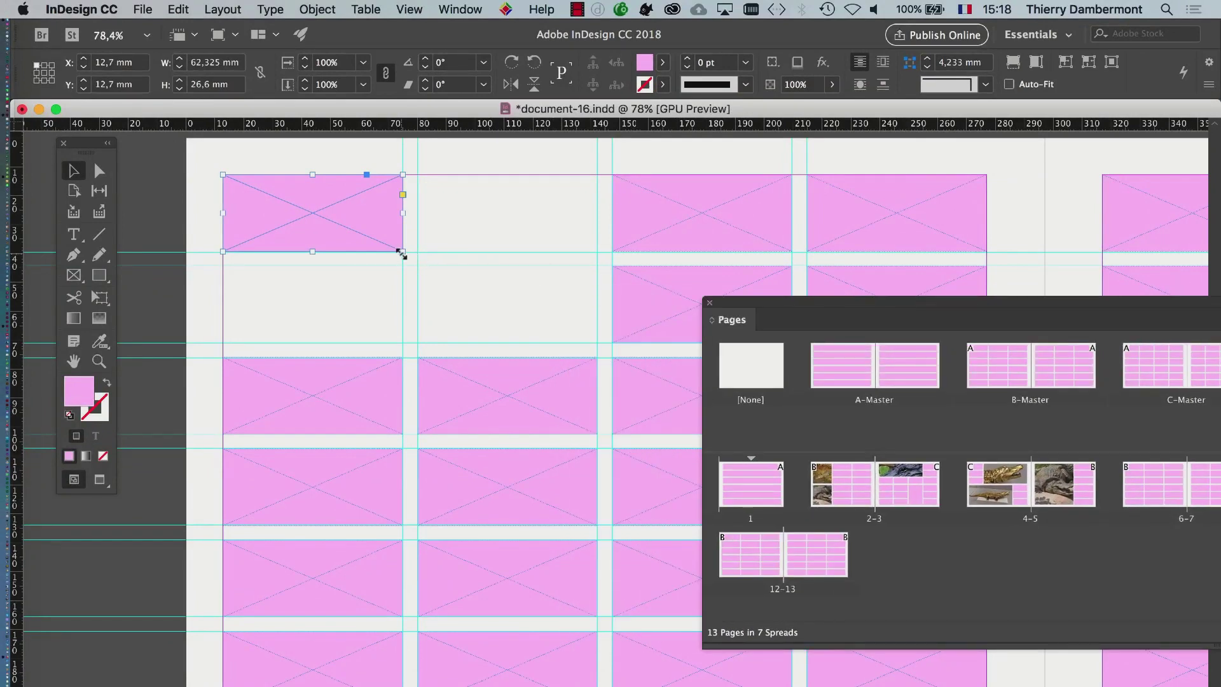
{"action": "left_click_drag", "start_coordinate": [401, 252], "coordinate": [598, 346]}
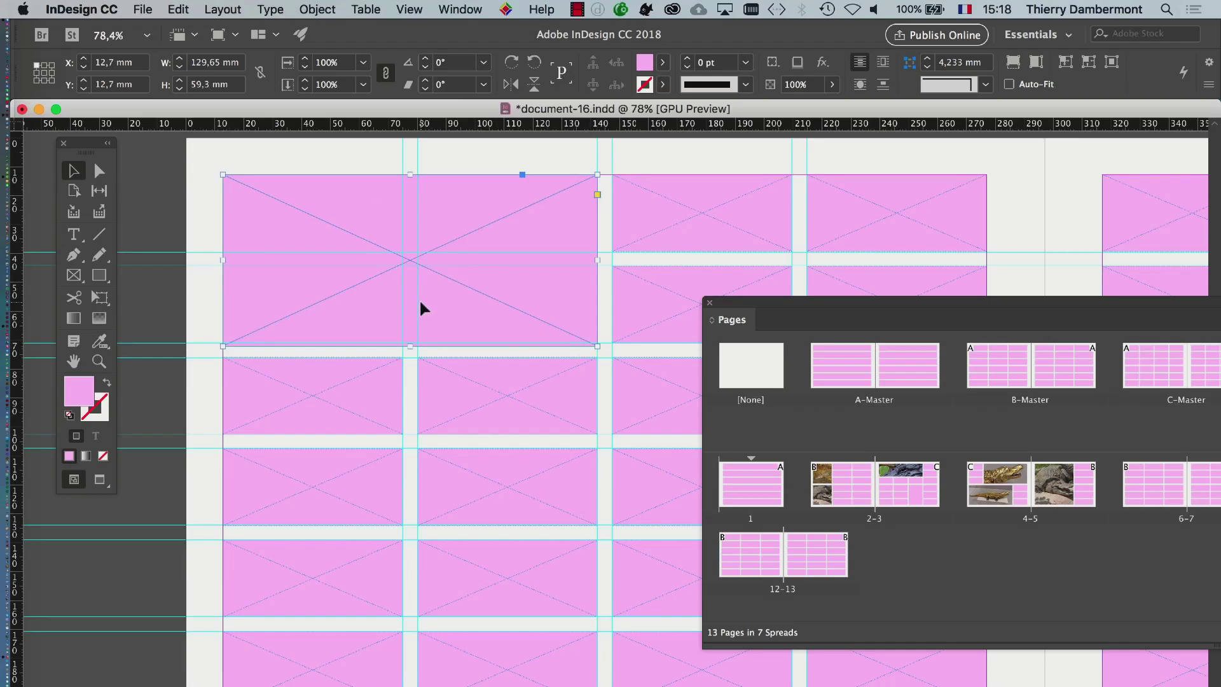
Bring the Pages panel back over the layout and select the page spreads 10-11 and 12-13 together
{"action": "left_click_drag", "start_coordinate": [749, 307], "coordinate": [674, 245]}
{"action": "left_click_drag", "start_coordinate": [666, 291], "coordinate": [675, 286]}
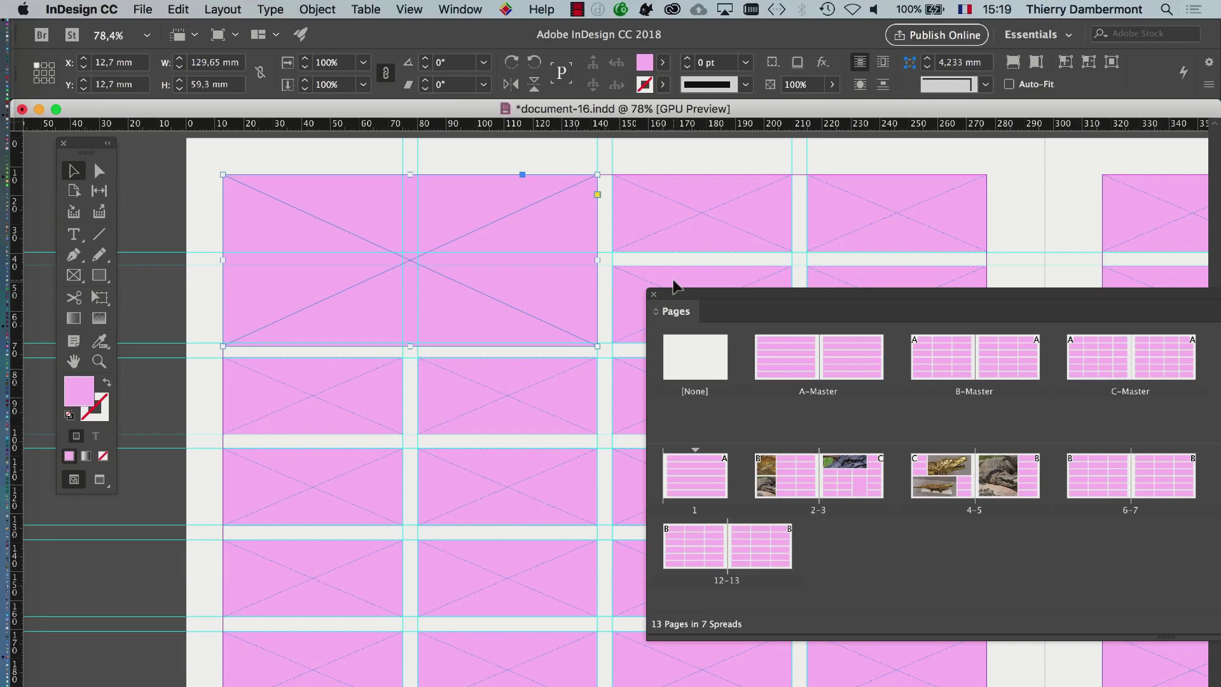
{"action": "left_click_drag", "start_coordinate": [685, 292], "coordinate": [220, 187]}
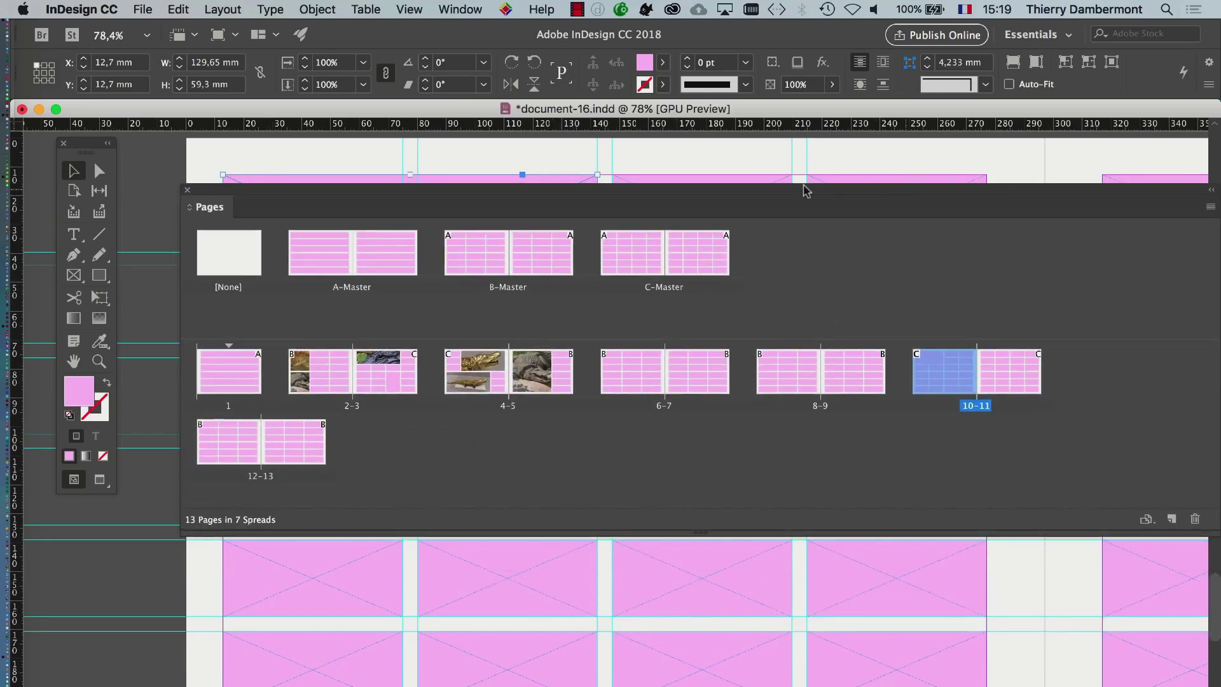
{"action": "left_click_drag", "start_coordinate": [799, 191], "coordinate": [627, 175]}
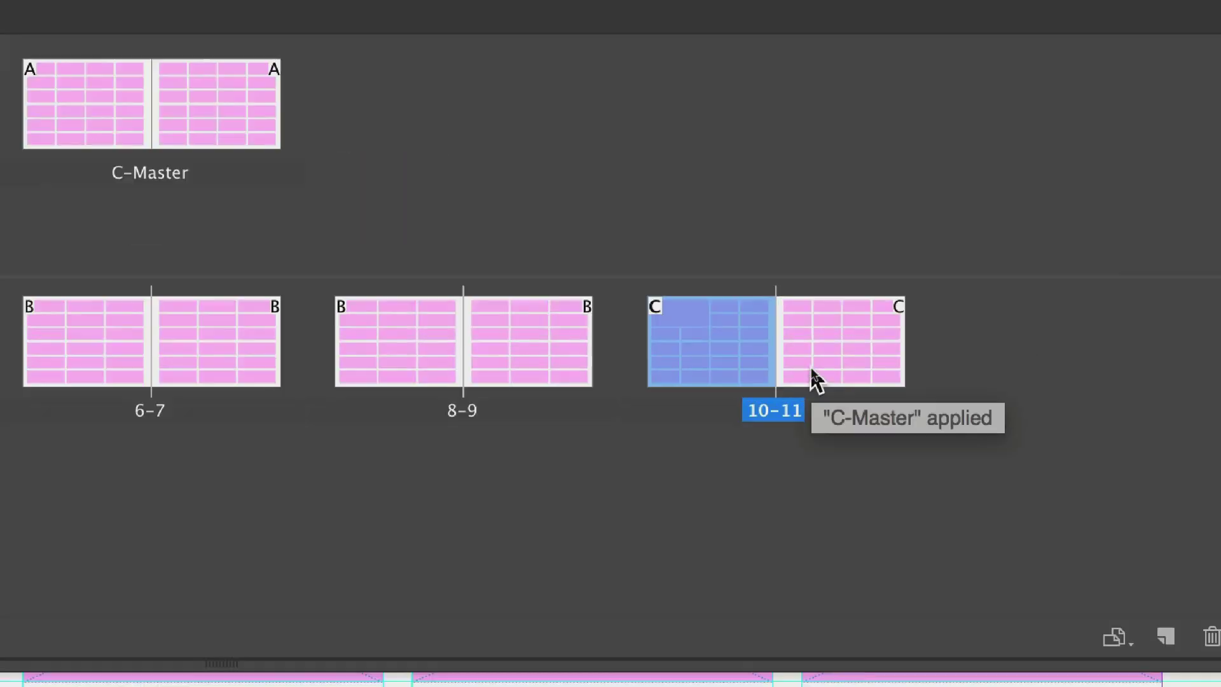
{"action": "left_click", "coordinate": [814, 370], "text": "shift"}
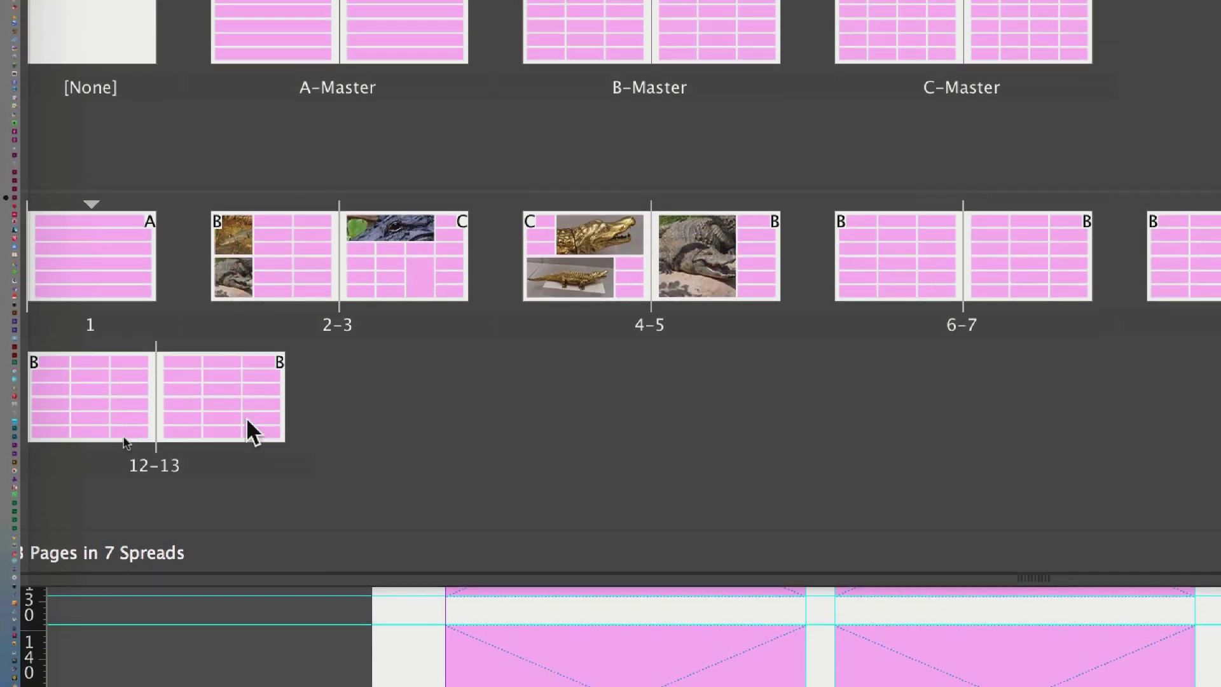
{"action": "left_click", "coordinate": [251, 390]}
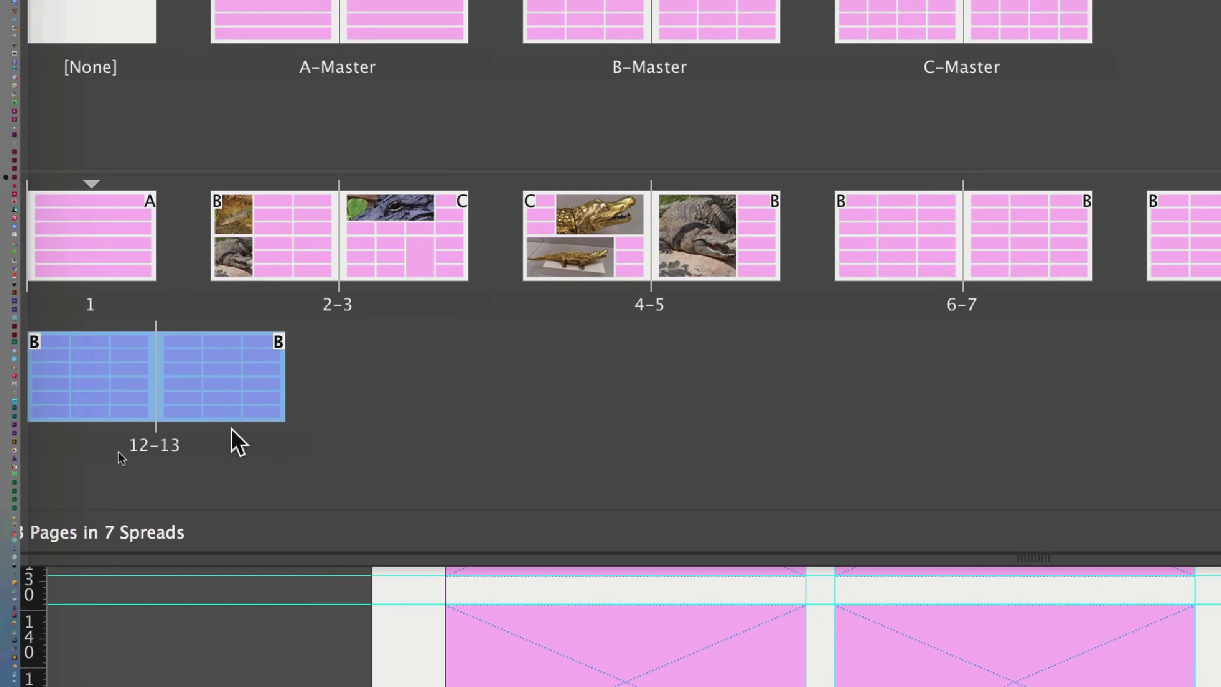
{"action": "key", "text": "alt+Page_Up"}
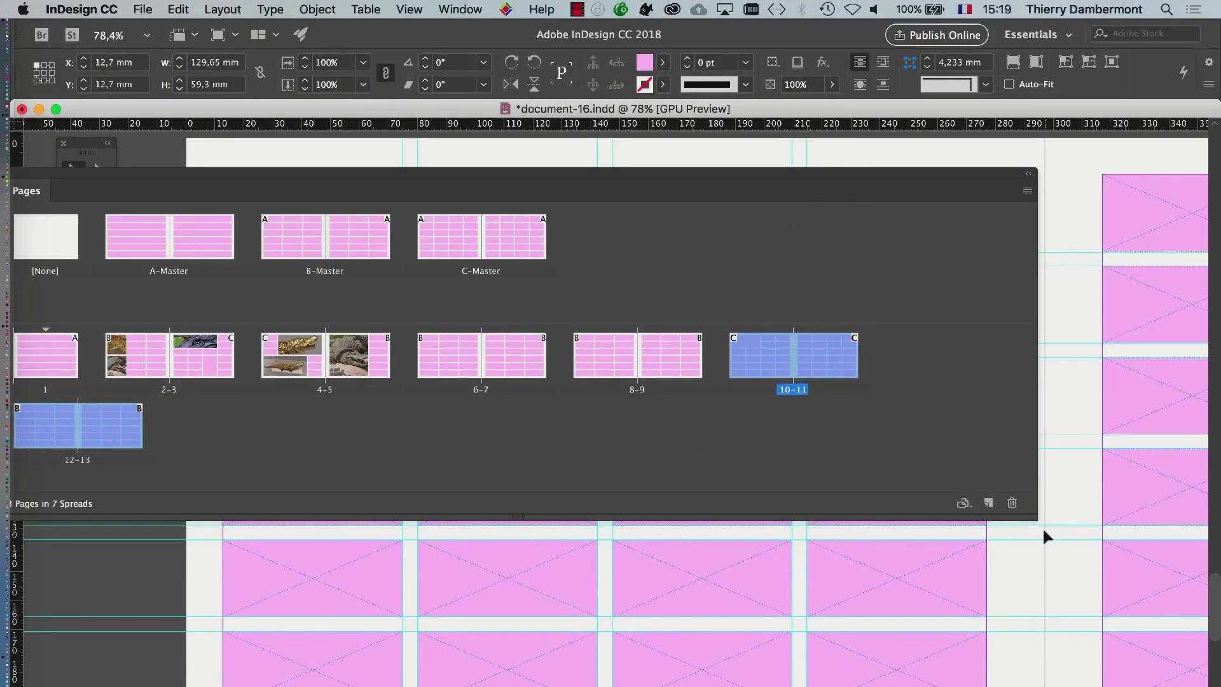
Resize and reposition the Pages panel, then override all master page items on the selected pages 10 to 13
{"action": "left_click_drag", "start_coordinate": [1031, 518], "coordinate": [947, 570]}
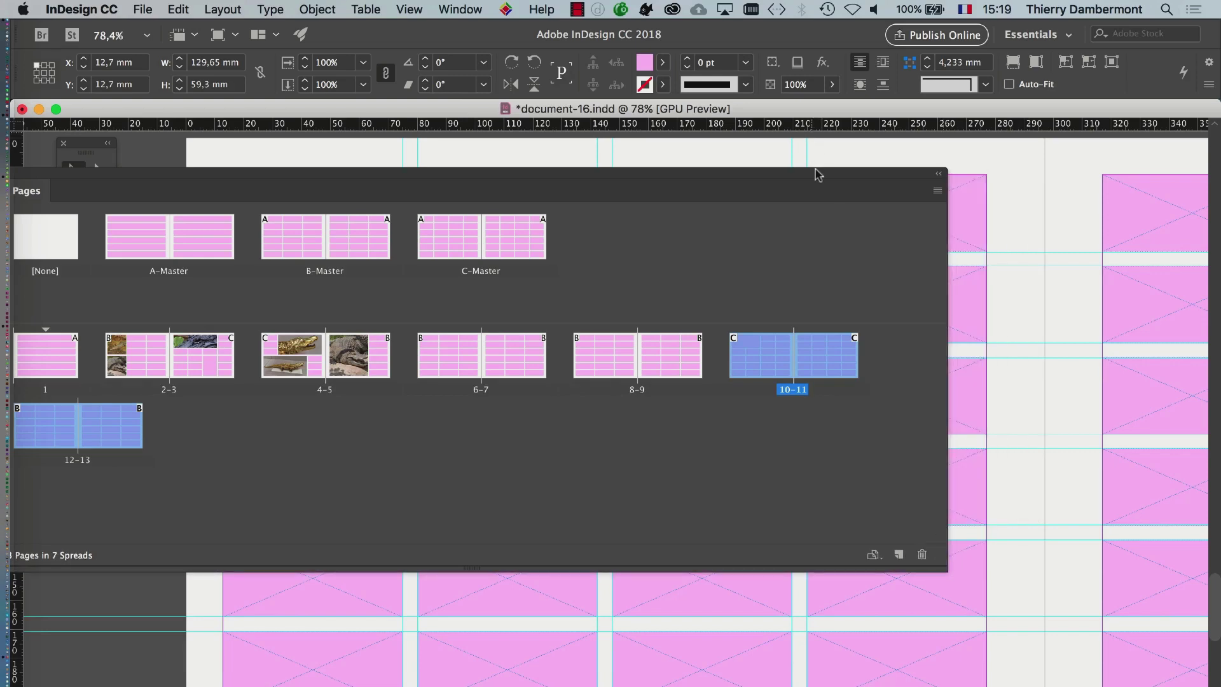
{"action": "left_click_drag", "start_coordinate": [832, 178], "coordinate": [922, 169]}
{"action": "left_click", "coordinate": [1029, 186]}
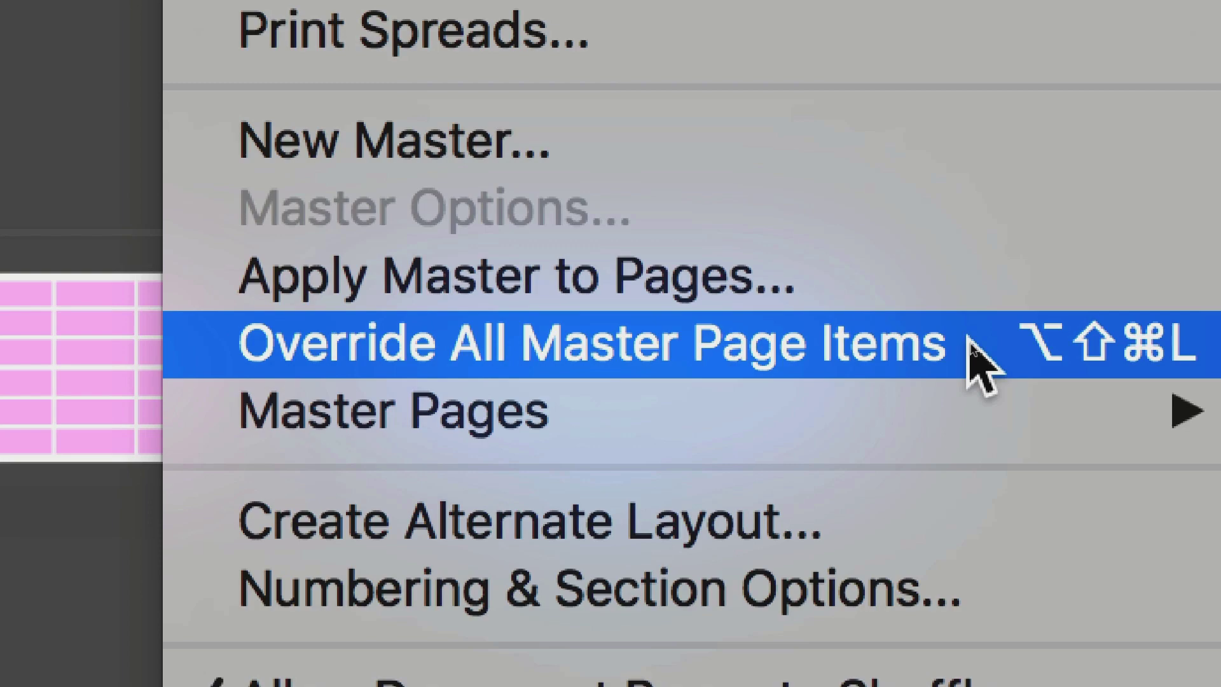
{"action": "left_click", "coordinate": [969, 344]}
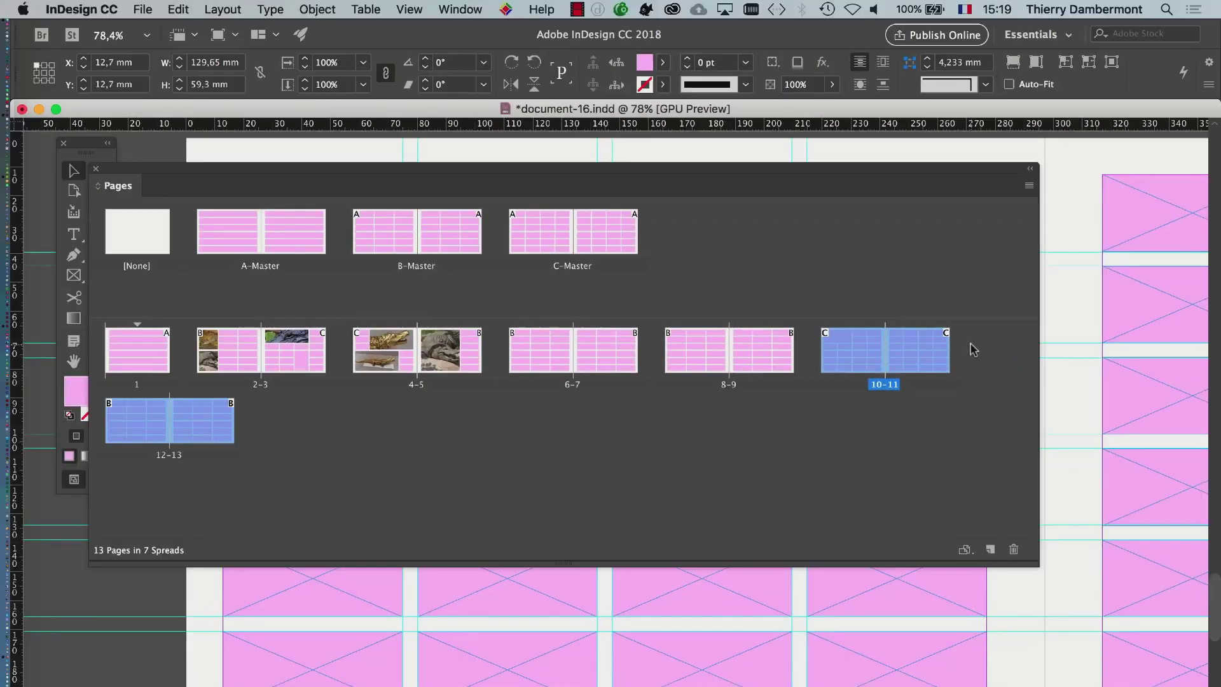
Move the Pages panel out of the way and select individual frames on pages 10 and 11 to check that they are editable
{"action": "left_click_drag", "start_coordinate": [630, 170], "coordinate": [1089, 629]}
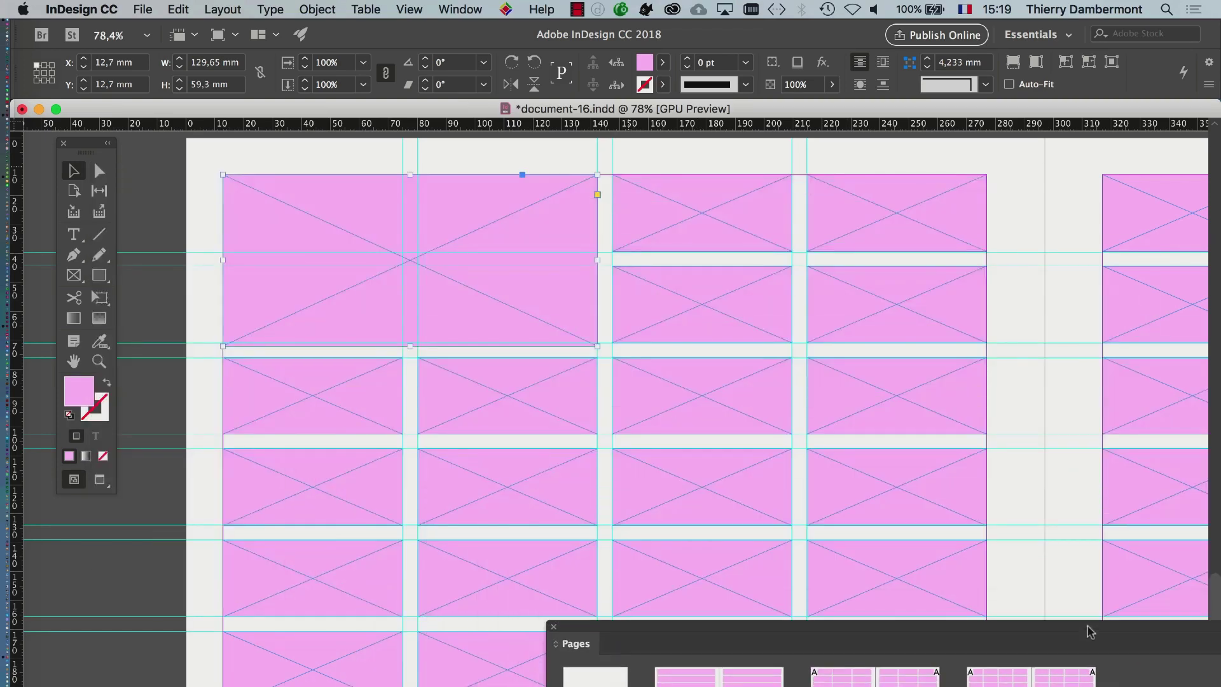
{"action": "left_click", "coordinate": [749, 303]}
{"action": "left_click", "coordinate": [852, 322]}
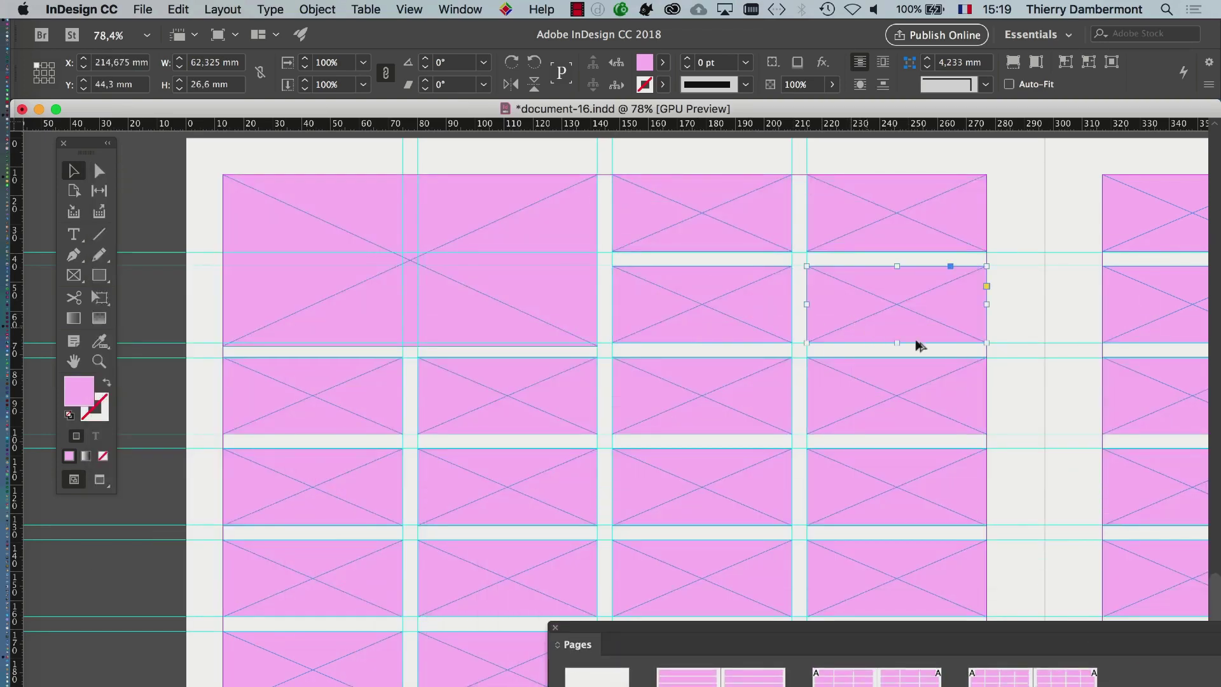
{"action": "scroll", "coordinate": [709, 368], "scroll_direction": "right", "scroll_amount": 10}
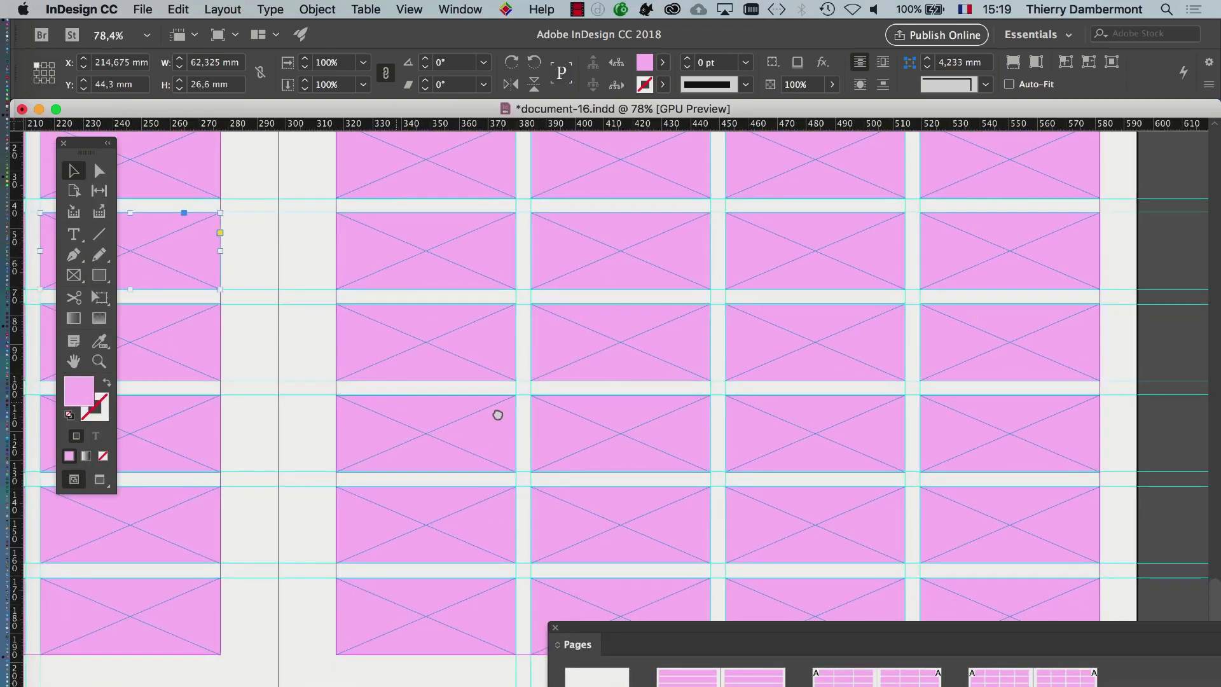
{"action": "scroll", "coordinate": [499, 414], "scroll_direction": "left", "scroll_amount": 10}
{"action": "scroll", "coordinate": [758, 401], "scroll_direction": "right", "scroll_amount": 8}
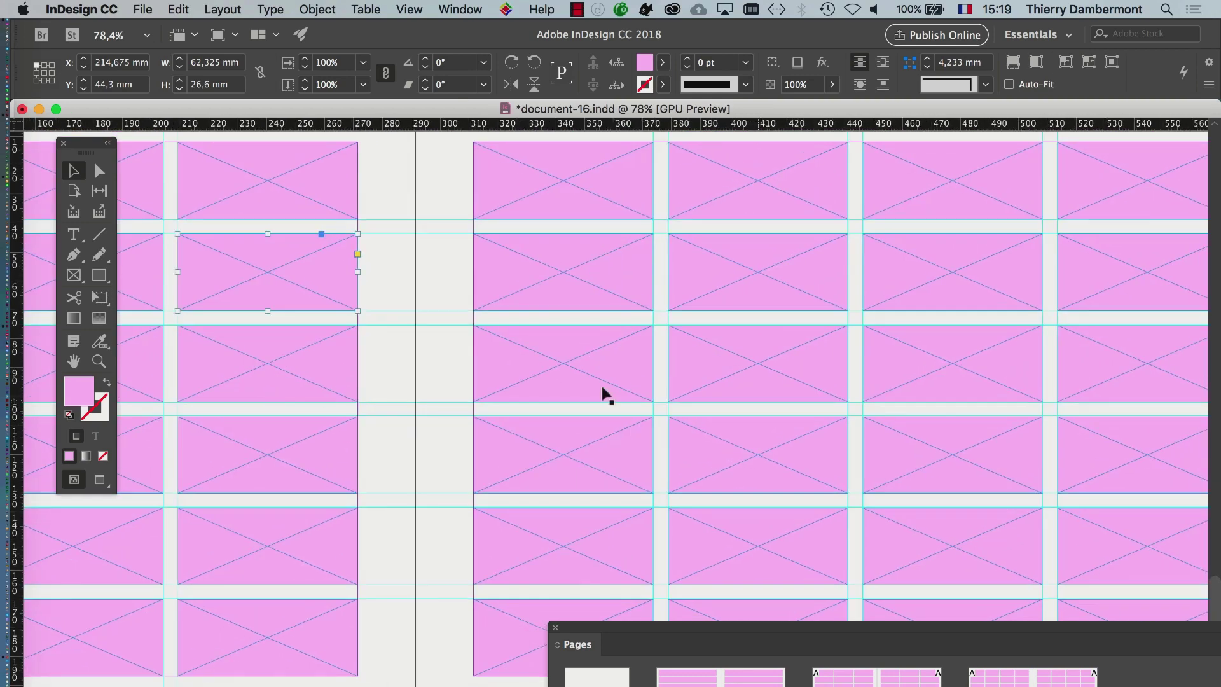
{"action": "left_click", "coordinate": [774, 286]}
{"action": "left_click", "coordinate": [819, 378]}
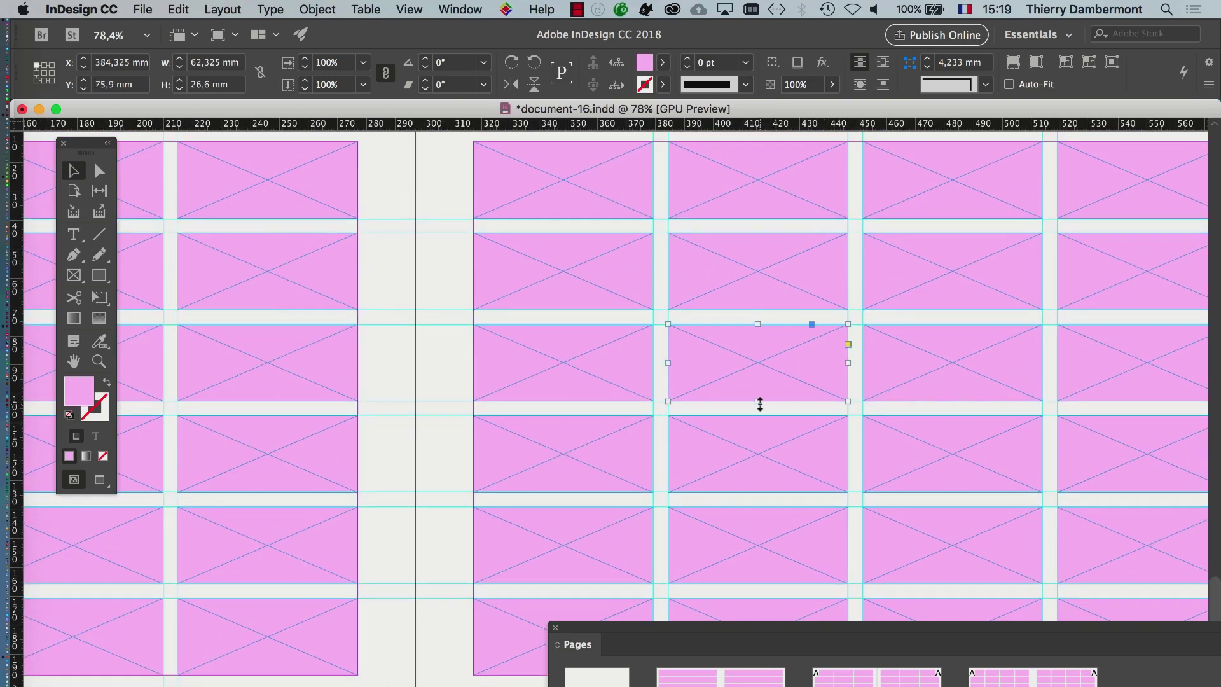
Select the first frame on page 12 to check that it is editable
{"action": "key", "text": "super+minus"}
{"action": "scroll", "coordinate": [758, 404], "scroll_direction": "down", "scroll_amount": 10}
{"action": "scroll", "coordinate": [757, 267], "scroll_direction": "left", "scroll_amount": 5}
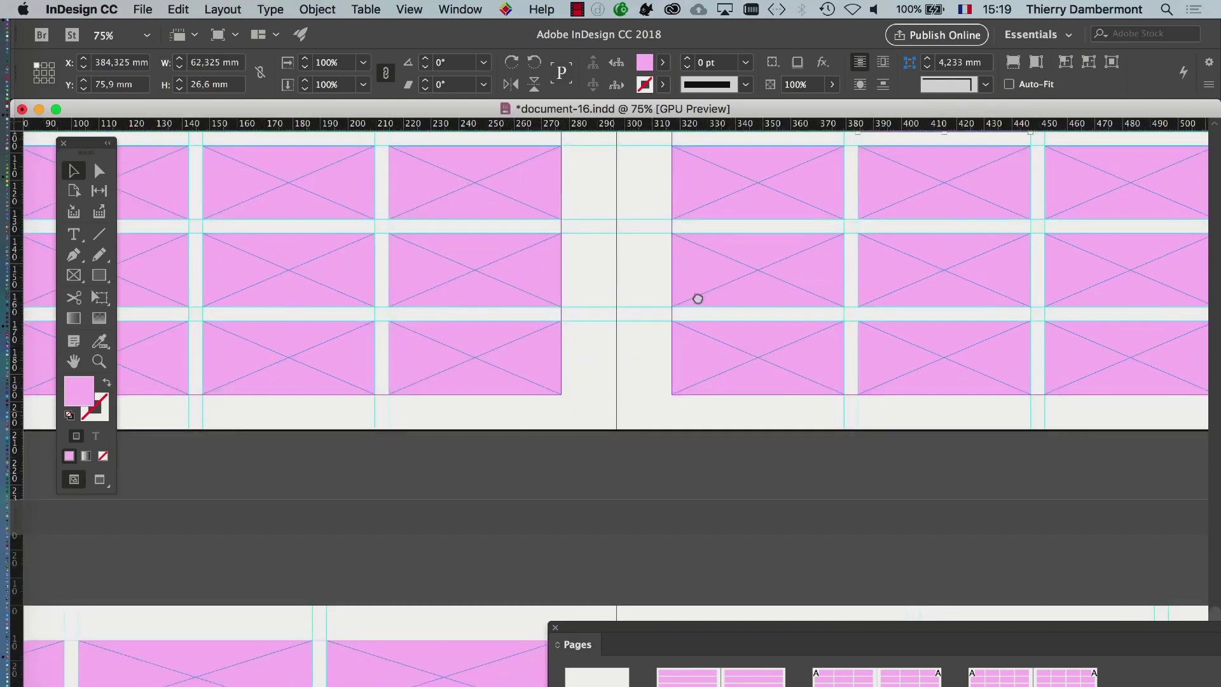
{"action": "key", "text": "super+minus"}
{"action": "left_click", "coordinate": [261, 473]}
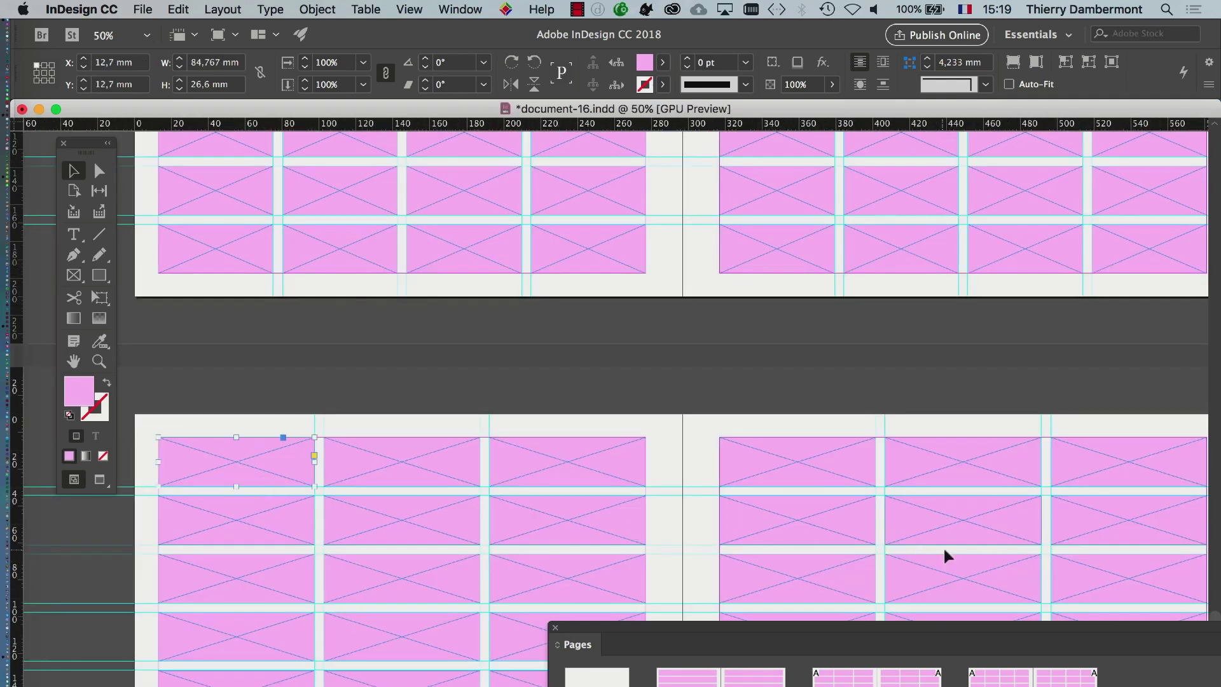
Select a middle-column frame on page 13 to check that it is editable, and bring a smaller Pages panel back over the layout
{"action": "left_click", "coordinate": [953, 525]}
{"action": "left_click_drag", "start_coordinate": [621, 634], "coordinate": [432, 184]}
{"action": "left_click", "coordinate": [478, 416]}
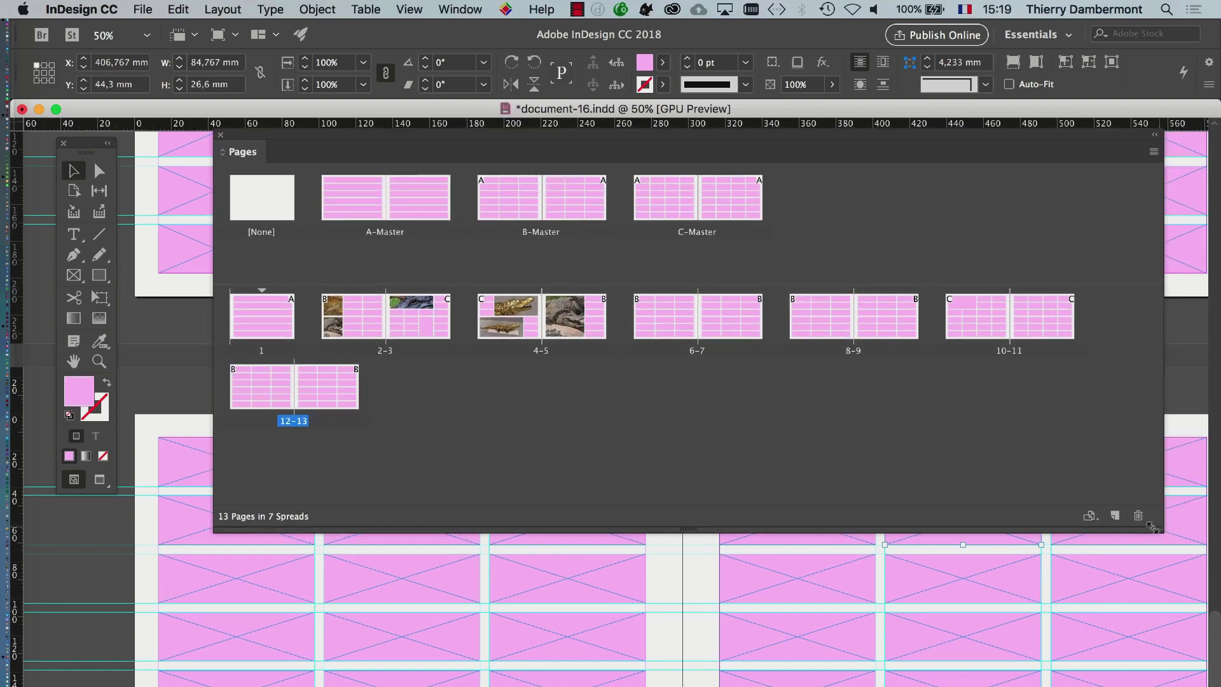
{"action": "left_click_drag", "start_coordinate": [1152, 527], "coordinate": [1107, 510]}
{"action": "left_click_drag", "start_coordinate": [454, 136], "coordinate": [482, 328]}
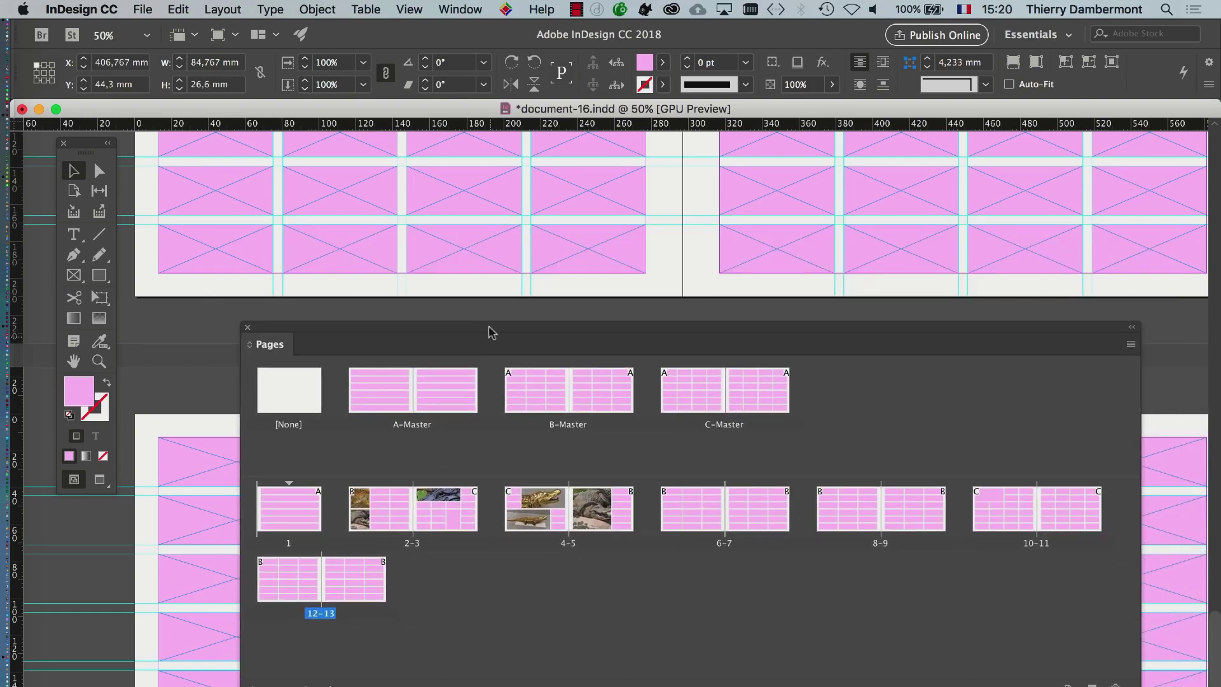
{"action": "left_click_drag", "start_coordinate": [401, 334], "coordinate": [455, 216]}
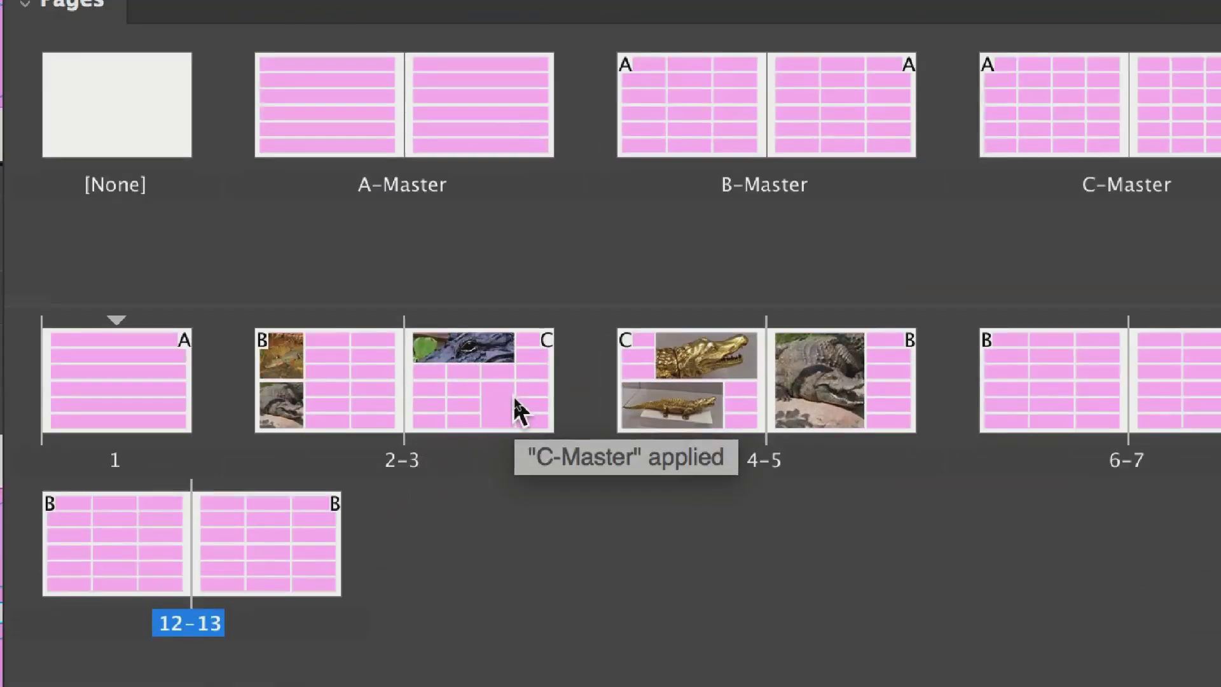
Go to page 3 and move the Pages panel aside to examine the empty grid frames around the images on spread 2-3
{"action": "left_click", "coordinate": [512, 395]}
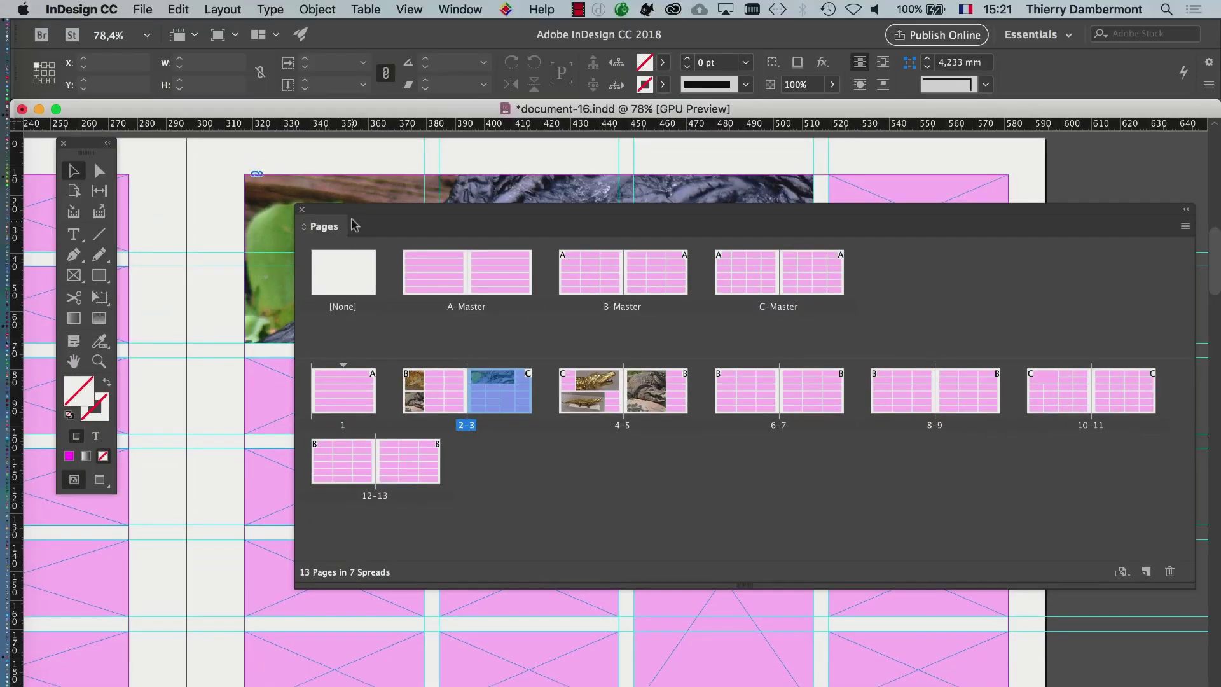
{"action": "left_click_drag", "start_coordinate": [420, 222], "coordinate": [922, 316]}
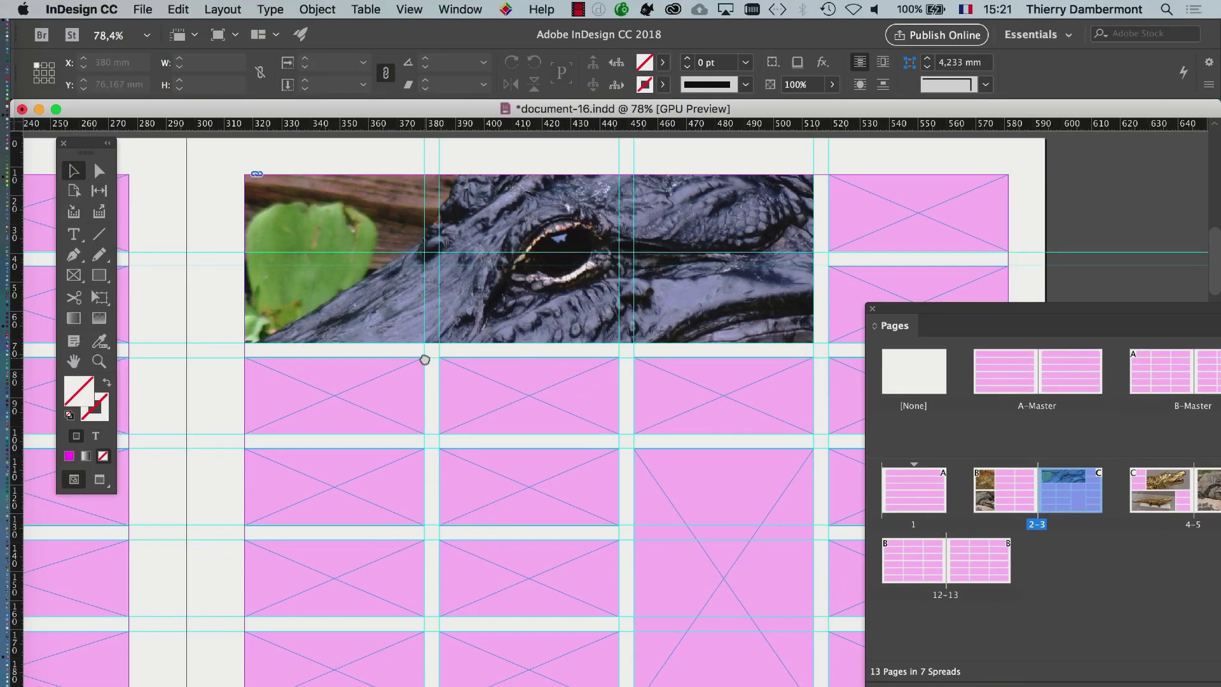
{"action": "left_click_drag", "start_coordinate": [422, 356], "coordinate": [553, 316]}
{"action": "left_click_drag", "start_coordinate": [504, 257], "coordinate": [335, 289]}
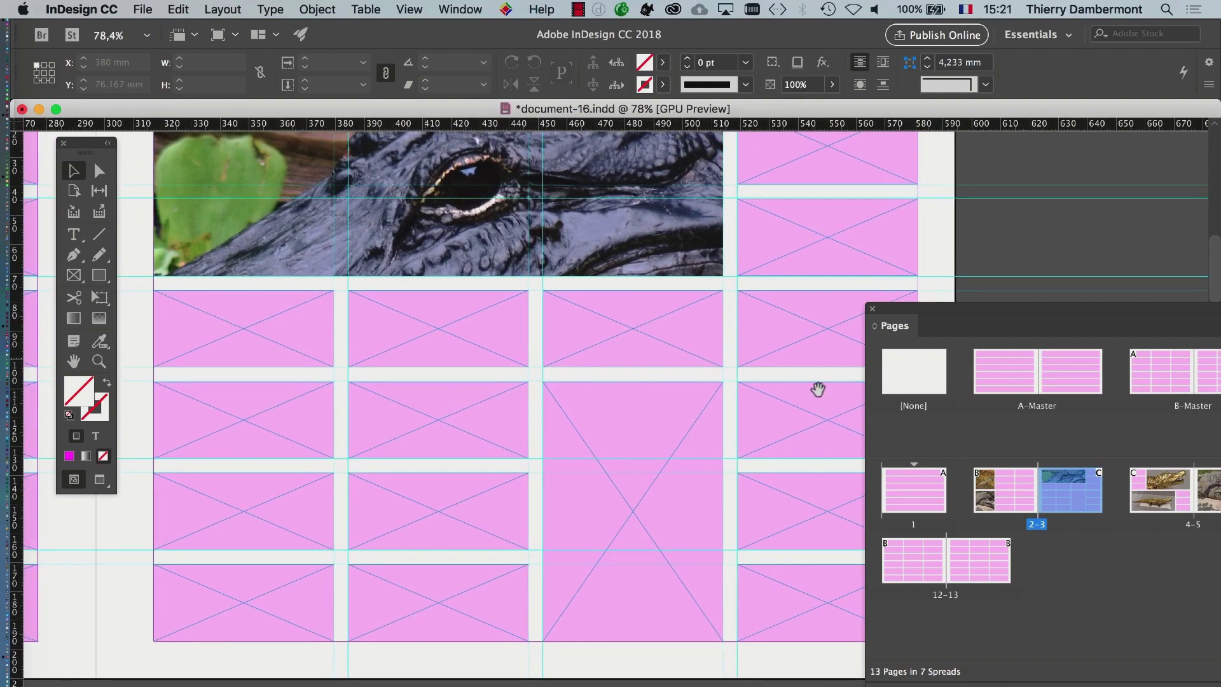
{"action": "scroll", "coordinate": [411, 414], "scroll_direction": "left", "scroll_amount": 10}
{"action": "left_click_drag", "start_coordinate": [408, 414], "coordinate": [237, 421]}
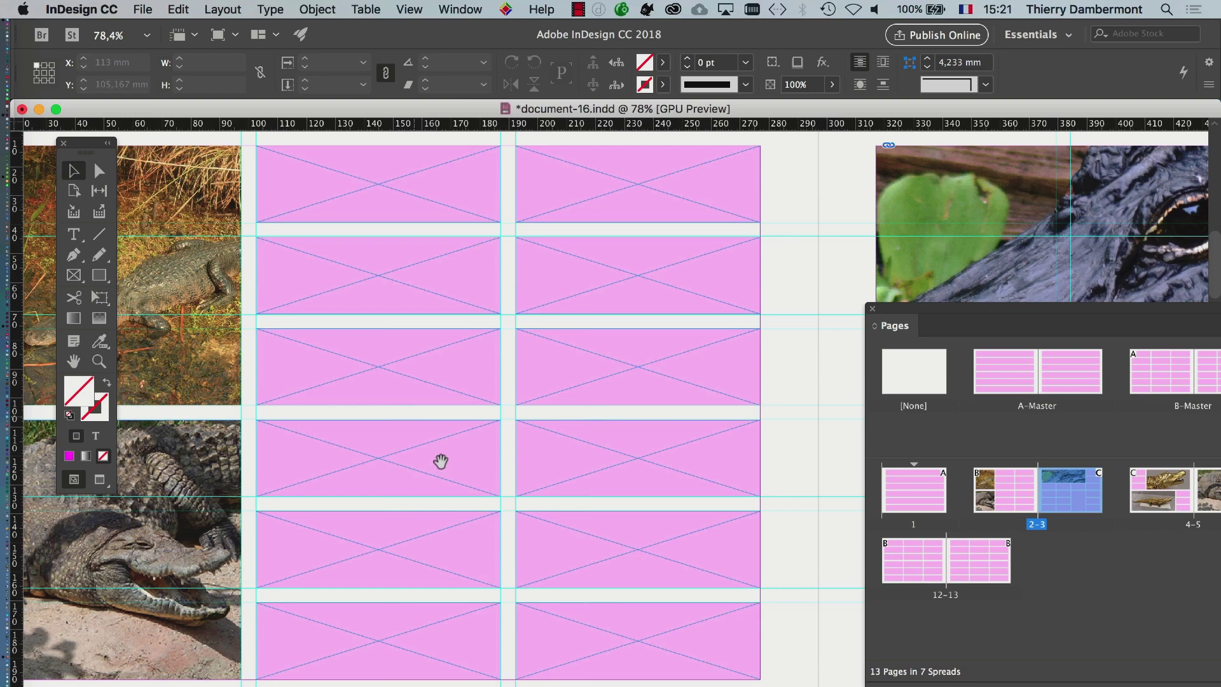
{"action": "scroll", "coordinate": [382, 407], "scroll_direction": "right", "scroll_amount": 10}
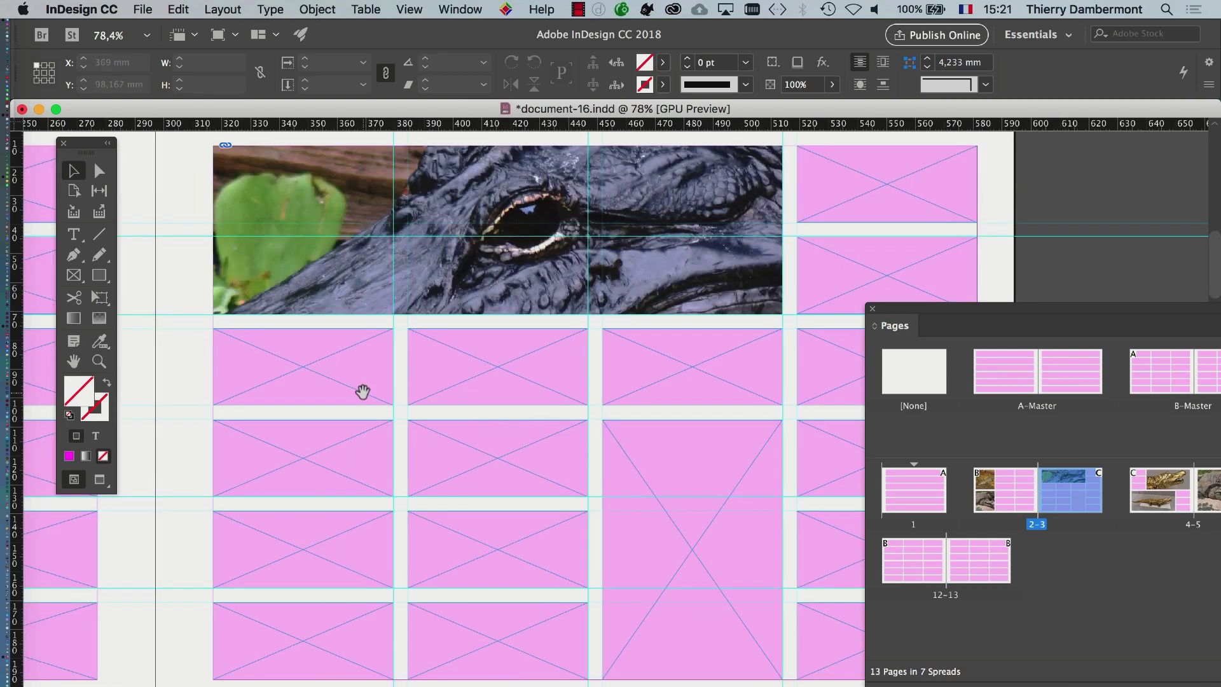
Delete all frames in the second and third columns below the alligator eye image on page 3
{"action": "left_click", "coordinate": [470, 355]}
{"action": "key", "text": "Delete"}
{"action": "left_click", "coordinate": [632, 499]}
{"action": "key", "text": "Delete"}
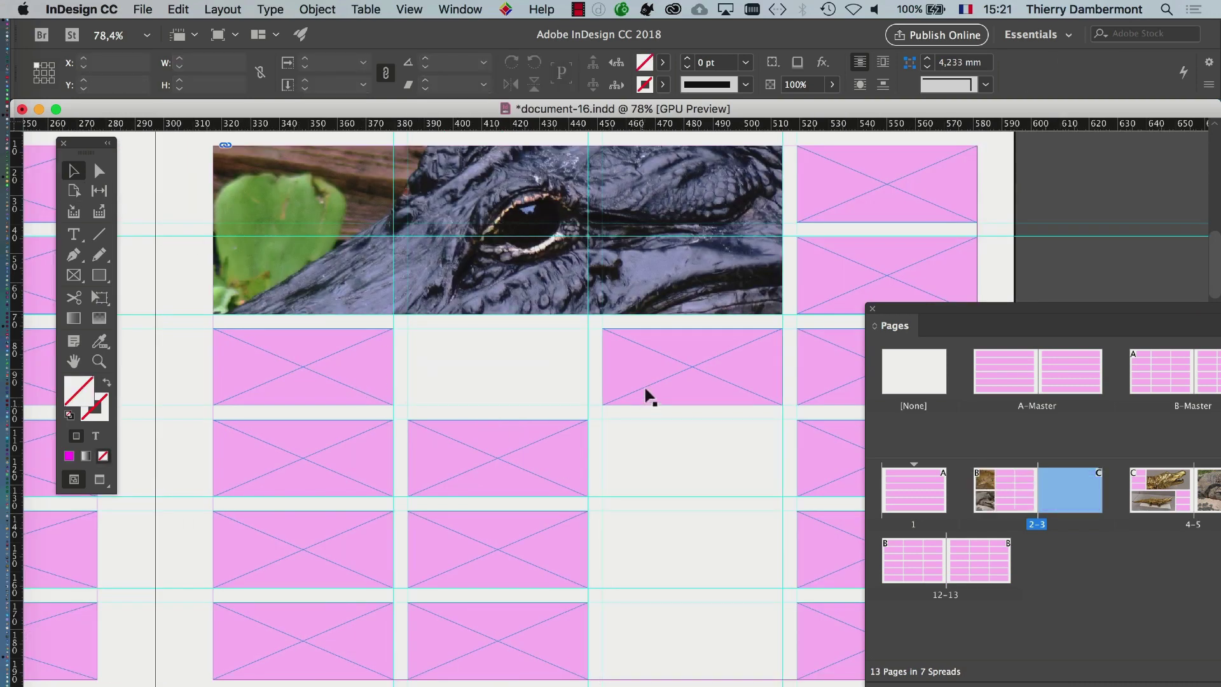
{"action": "left_click", "coordinate": [647, 396]}
{"action": "key", "text": "Delete"}
{"action": "left_click", "coordinate": [531, 477]}
{"action": "key", "text": "Delete"}
{"action": "left_click", "coordinate": [539, 580]}
{"action": "left_click", "coordinate": [544, 643], "text": "shift"}
{"action": "key", "text": "Delete"}
Delete the three lowest frames in the first column of page 3, keeping the one directly below the image
{"action": "left_click", "coordinate": [364, 642]}
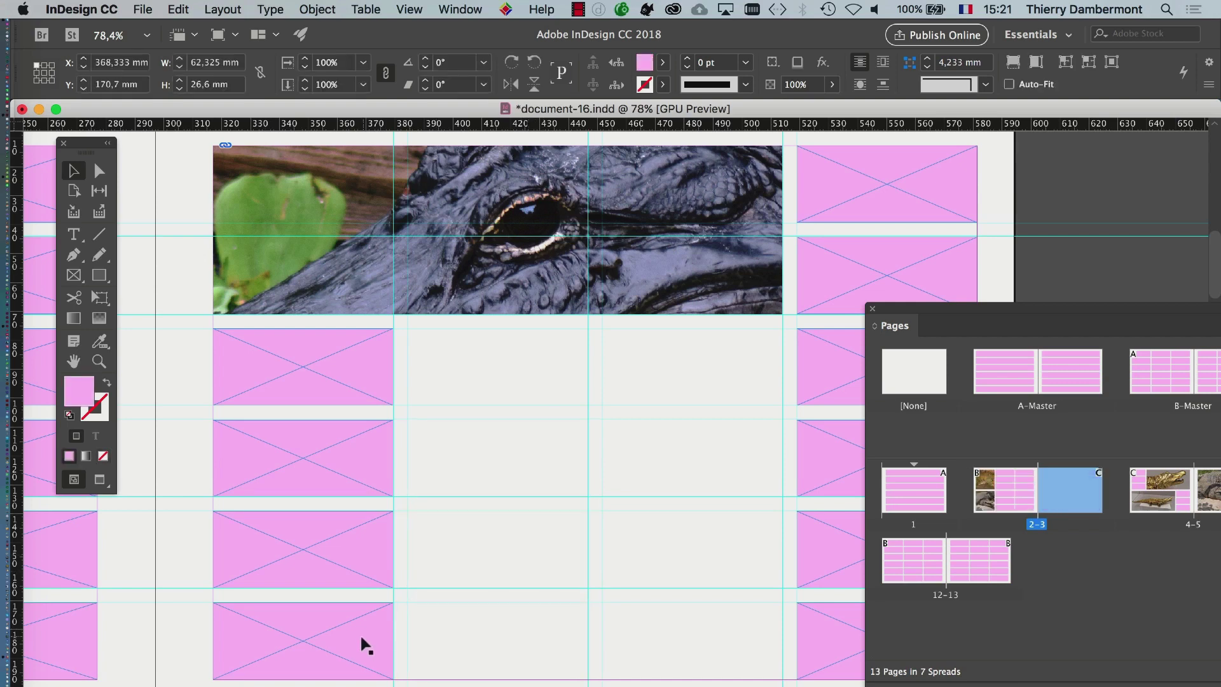
{"action": "key", "text": "Delete"}
{"action": "left_click", "coordinate": [357, 566]}
{"action": "key", "text": "Delete"}
{"action": "left_click", "coordinate": [354, 477]}
{"action": "key", "text": "Delete"}
Enlarge the frame below the alligator eye image to about 197 by 121 mm across three columns and fill it with placeholder text
{"action": "left_click", "coordinate": [385, 395]}
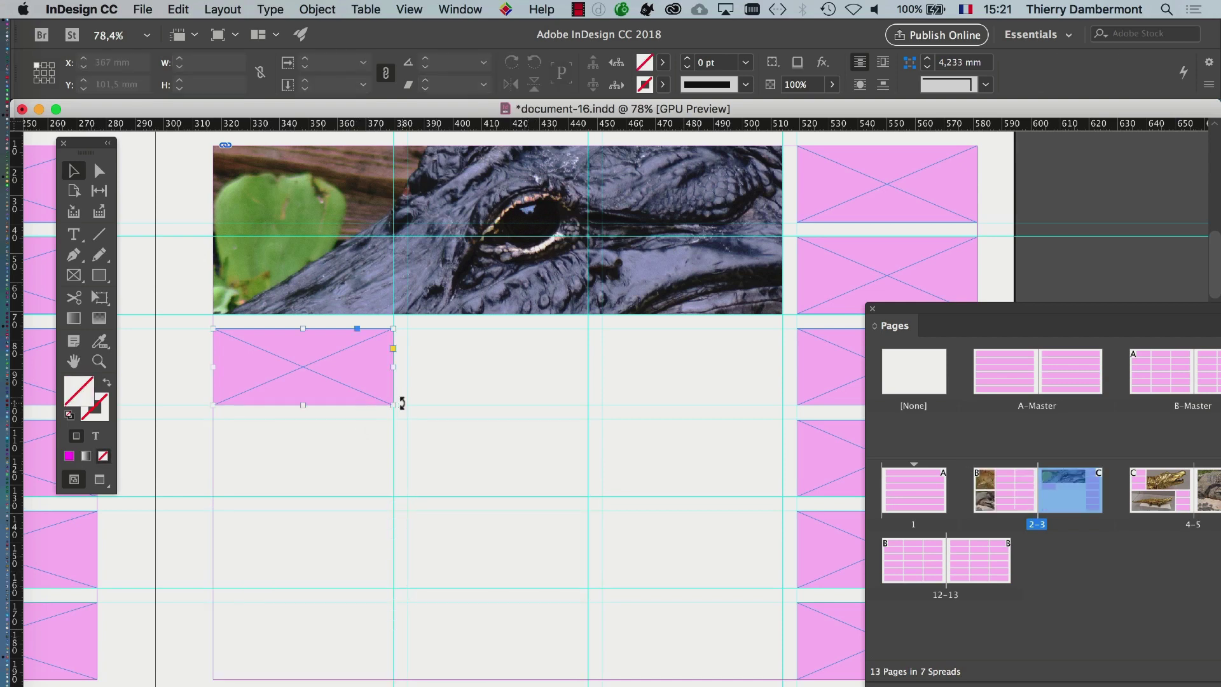
{"action": "left_click_drag", "start_coordinate": [395, 403], "coordinate": [786, 679]}
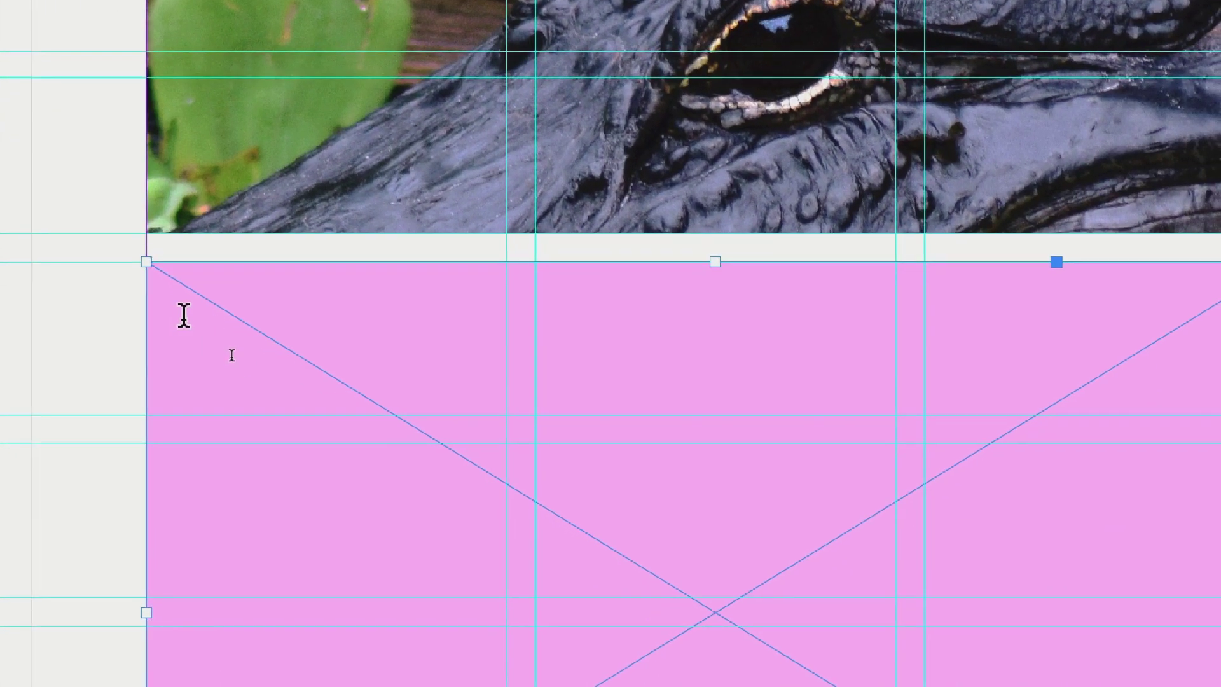
{"action": "left_click", "coordinate": [191, 323]}
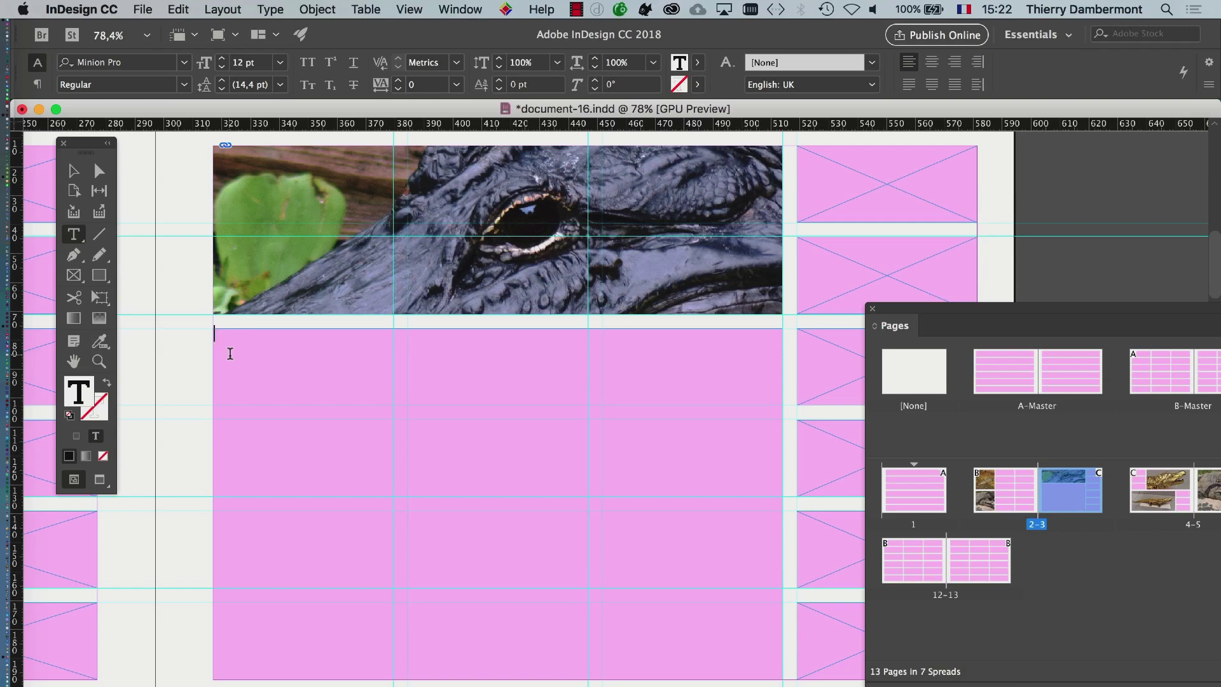
{"action": "right_click", "coordinate": [230, 356]}
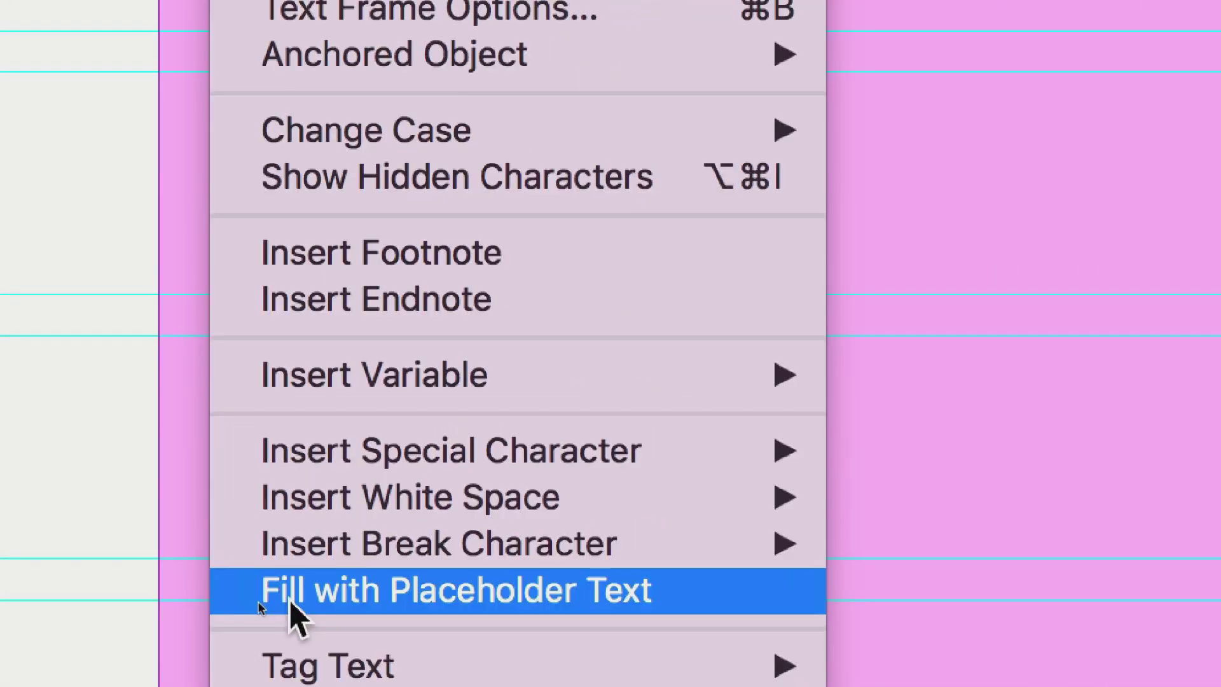
{"action": "left_click", "coordinate": [293, 615]}
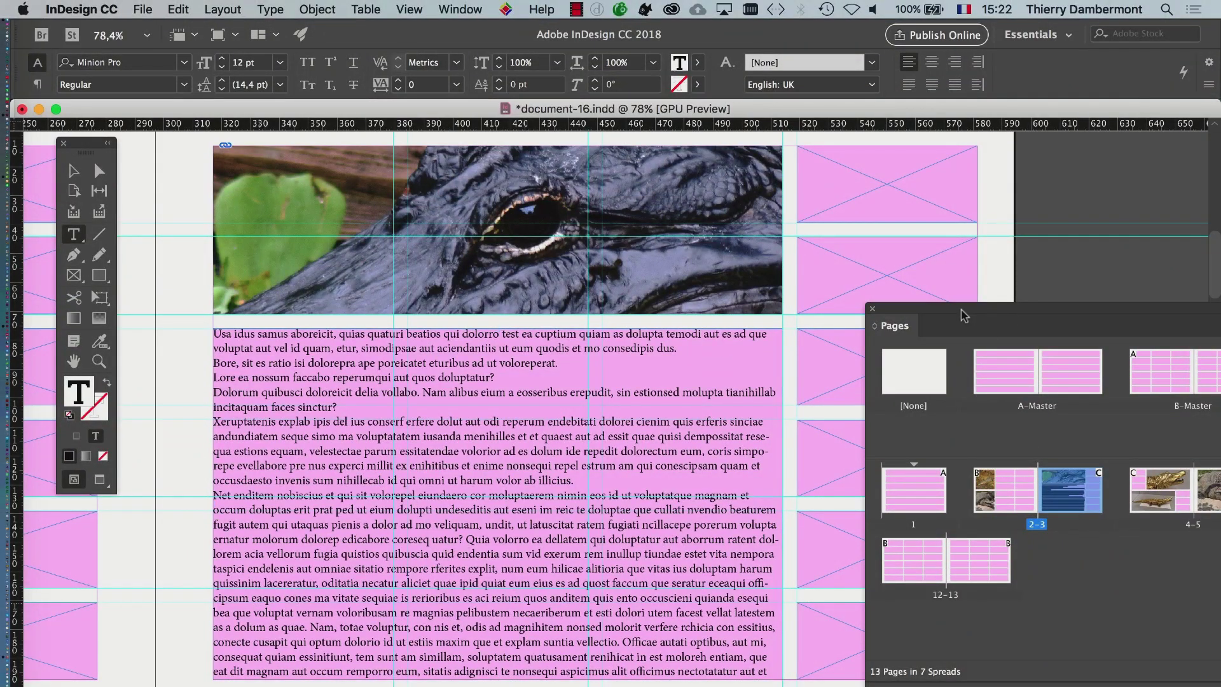
Move the Pages panel clear of the text and save a copy of the document as document-17.indd in the same folder
{"action": "left_click_drag", "start_coordinate": [954, 316], "coordinate": [1022, 313]}
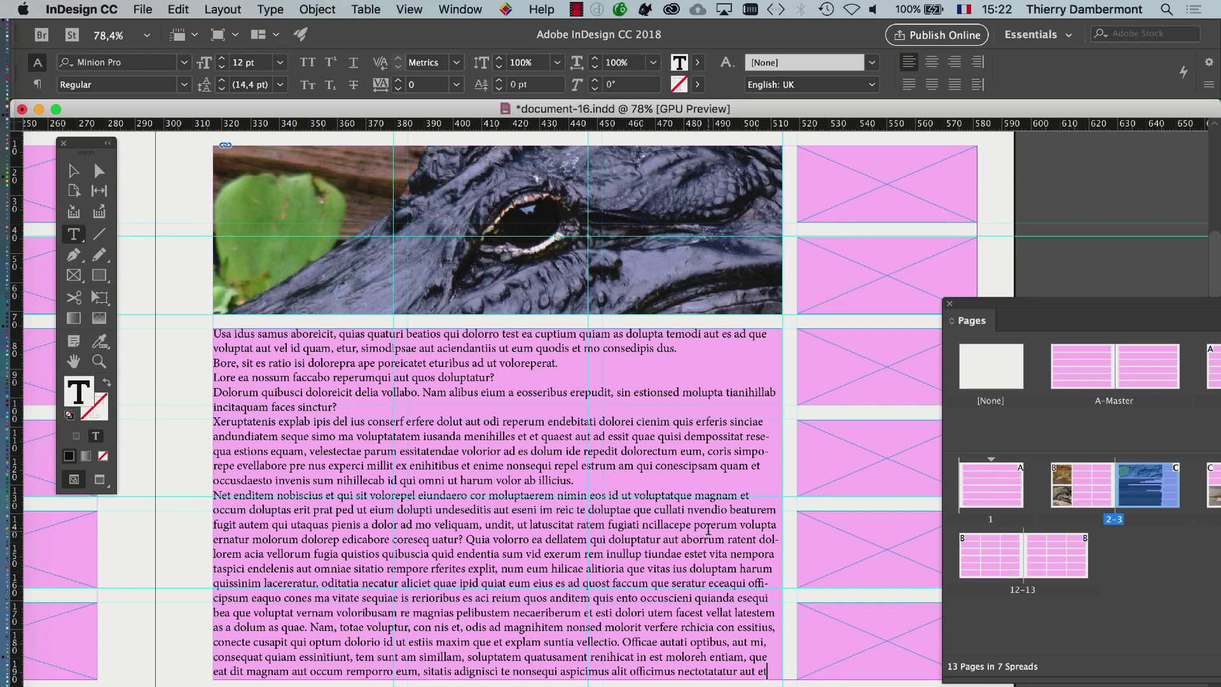
{"action": "left_click_drag", "start_coordinate": [1003, 310], "coordinate": [962, 245]}
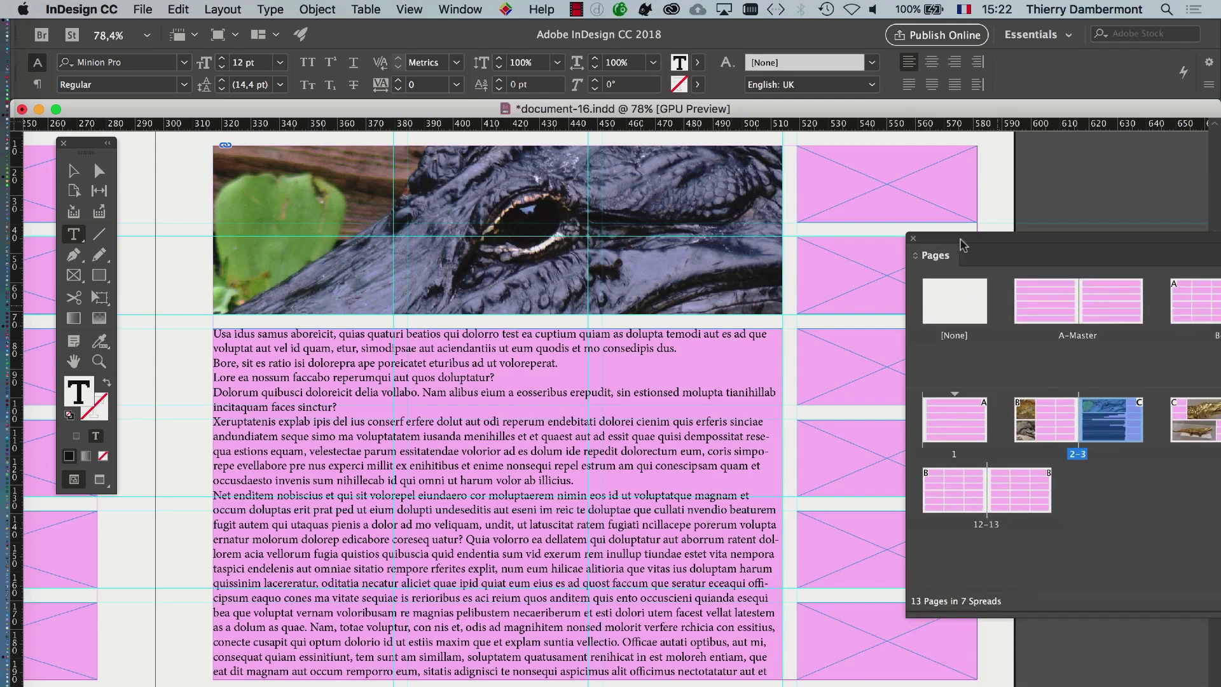
{"action": "left_click", "coordinate": [143, 9]}
{"action": "left_click", "coordinate": [219, 136]}
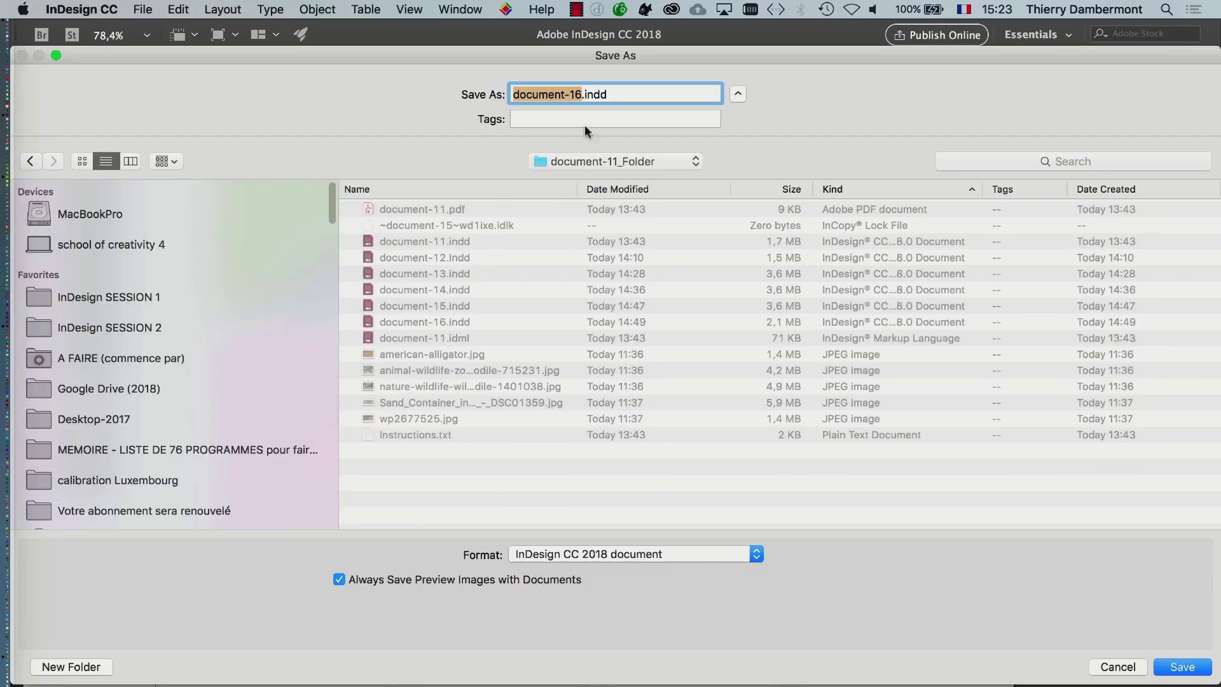
{"action": "left_click", "coordinate": [583, 95]}
{"action": "key", "text": "BackSpace"}
{"action": "type", "text": "7"}
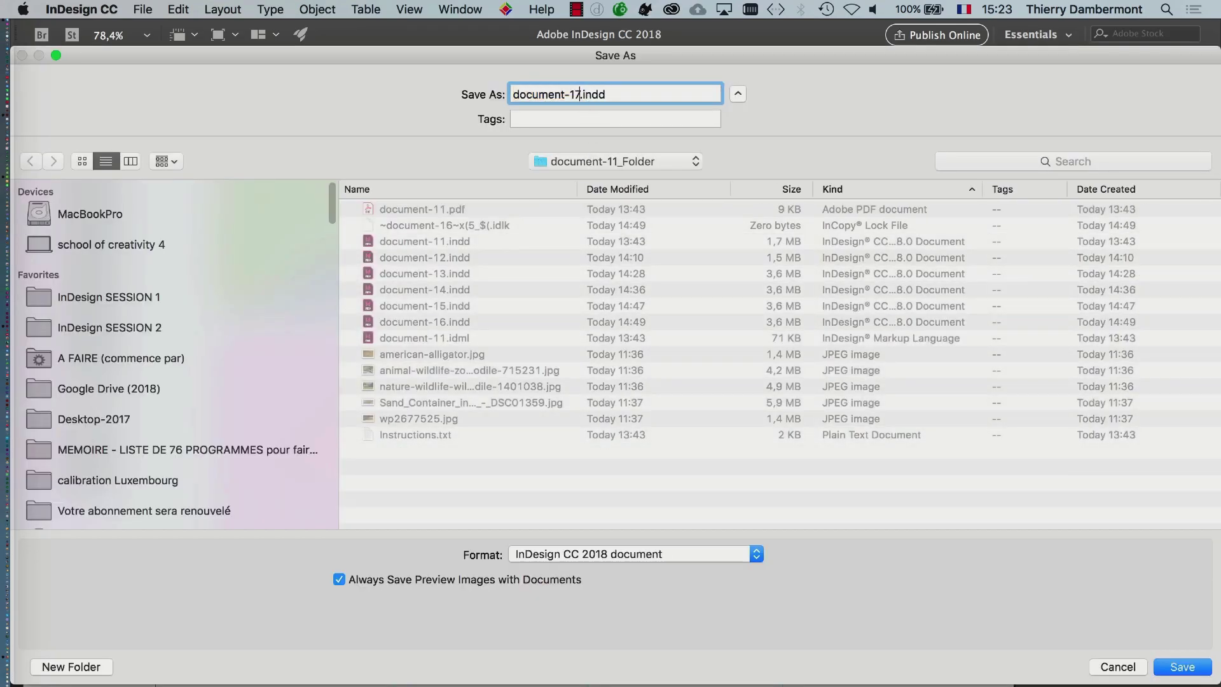
{"action": "key", "text": "Return"}
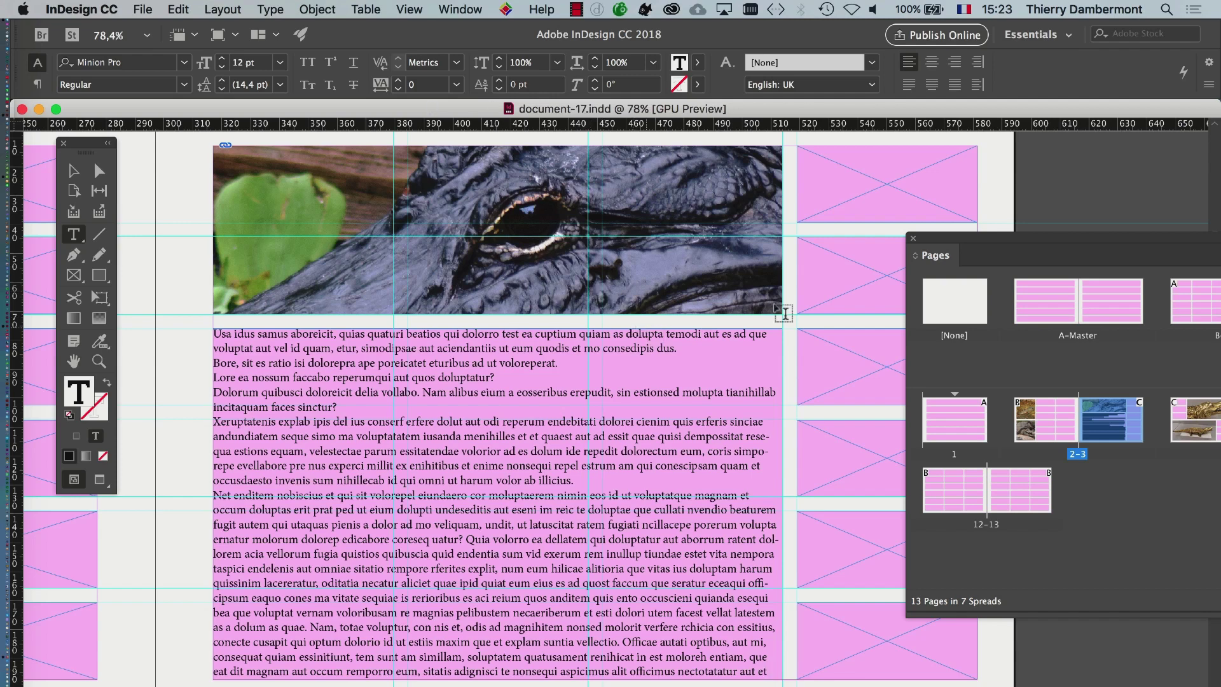
Open the Text Frame Options for the placeholder text frame, turn on the preview and set the number of columns to 2
{"action": "left_click", "coordinate": [73, 172]}
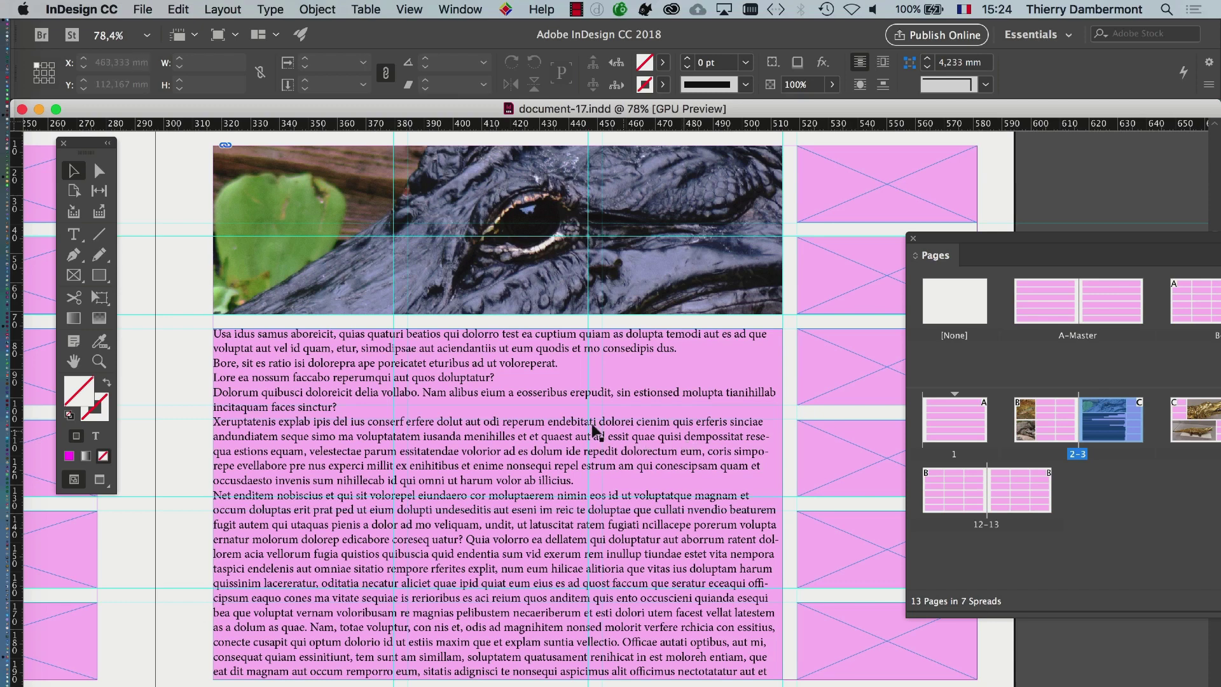
{"action": "left_click", "coordinate": [301, 363]}
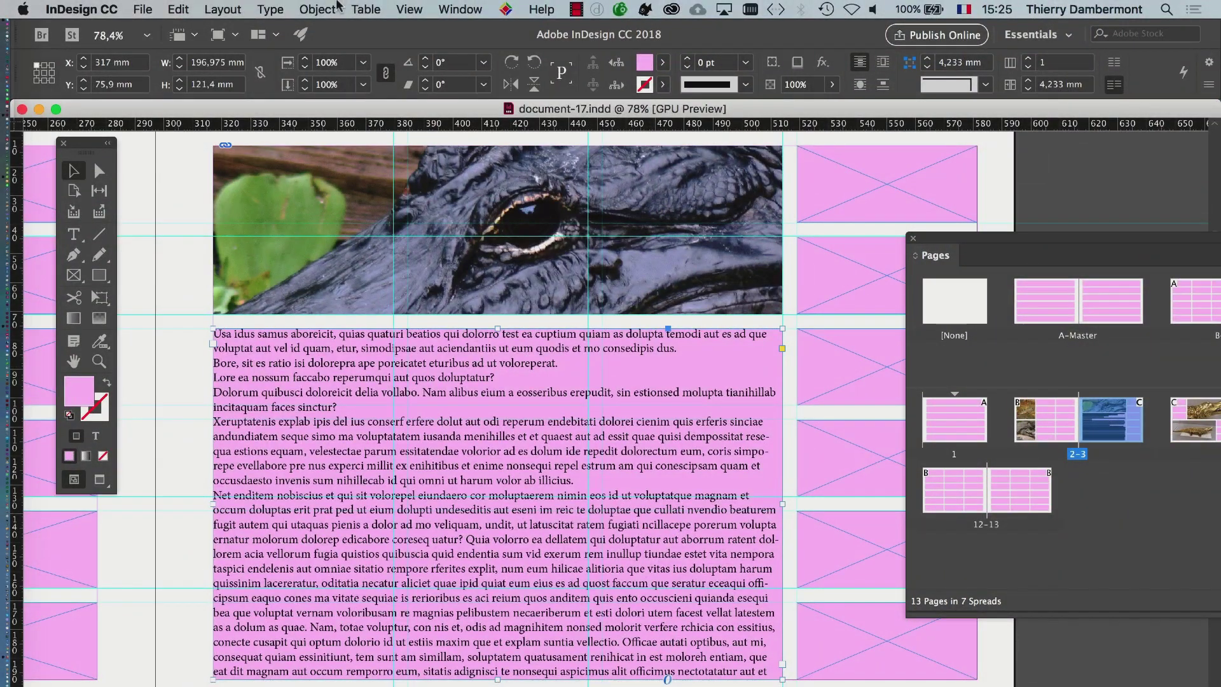
{"action": "left_click", "coordinate": [324, 9]}
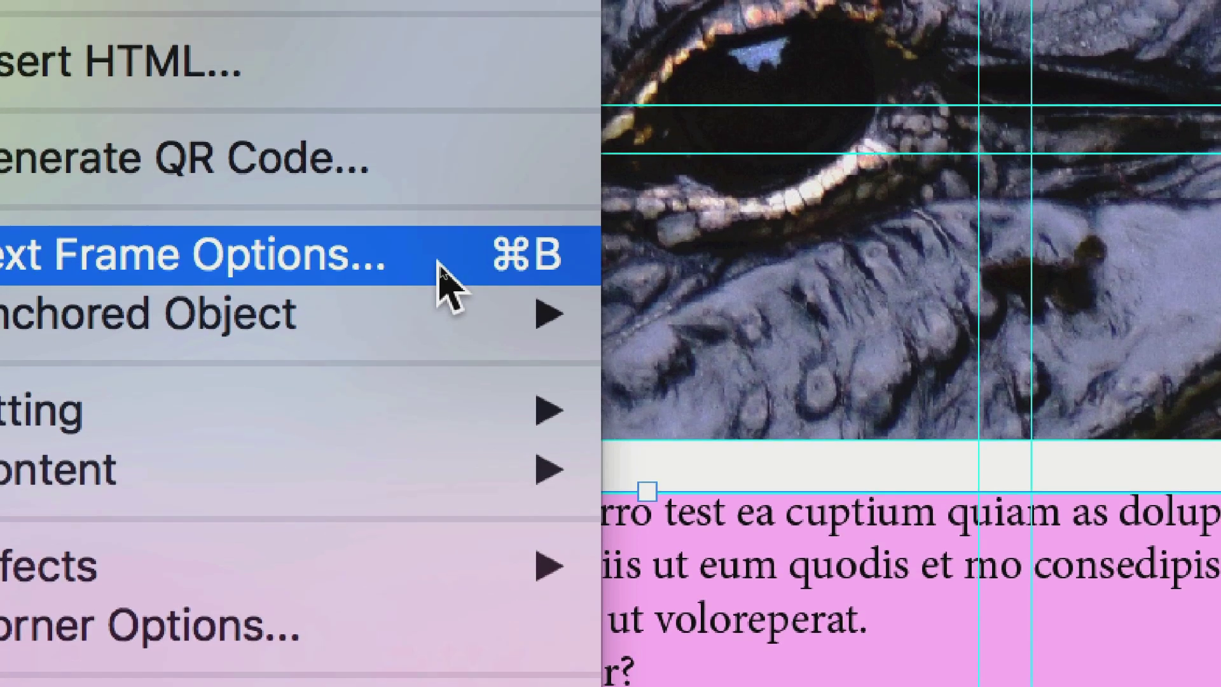
{"action": "left_click", "coordinate": [439, 264]}
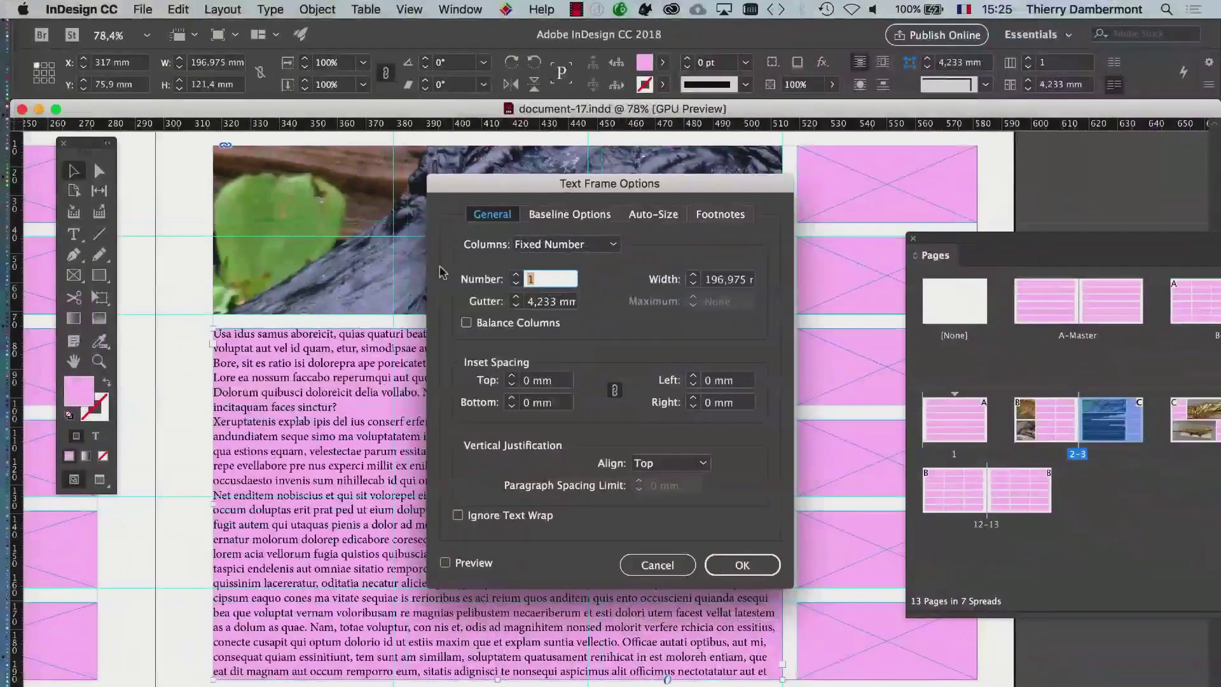
{"action": "left_click_drag", "start_coordinate": [475, 185], "coordinate": [764, 129]}
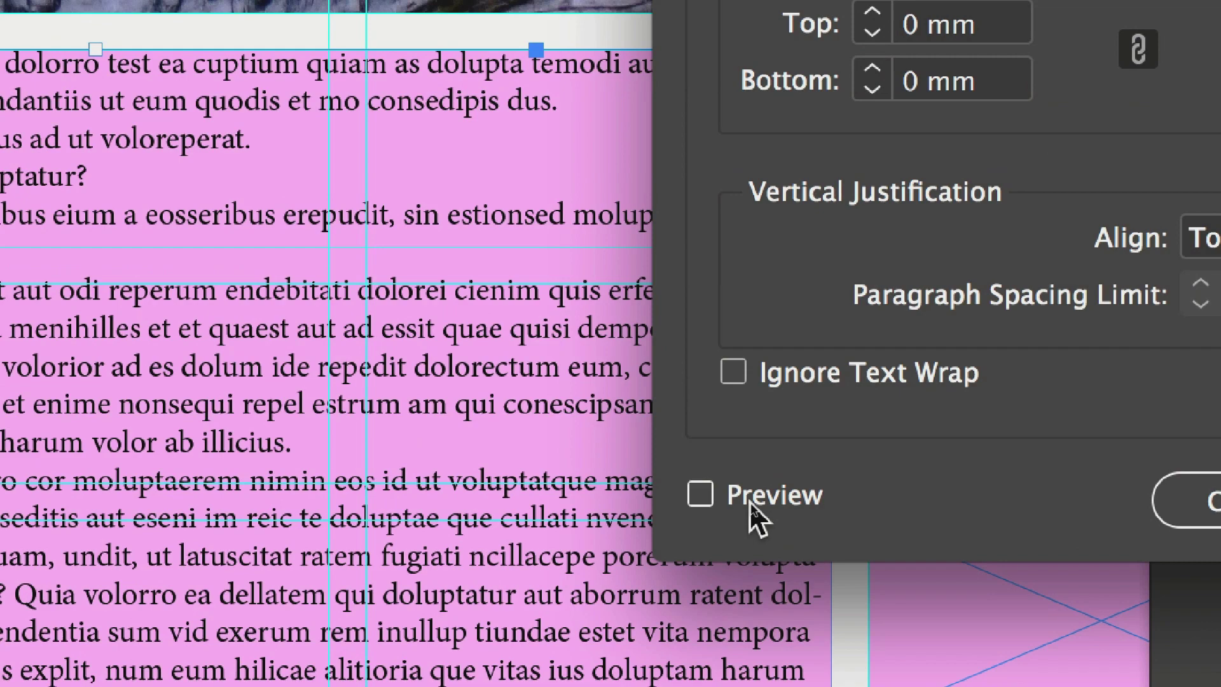
{"action": "left_click", "coordinate": [749, 501]}
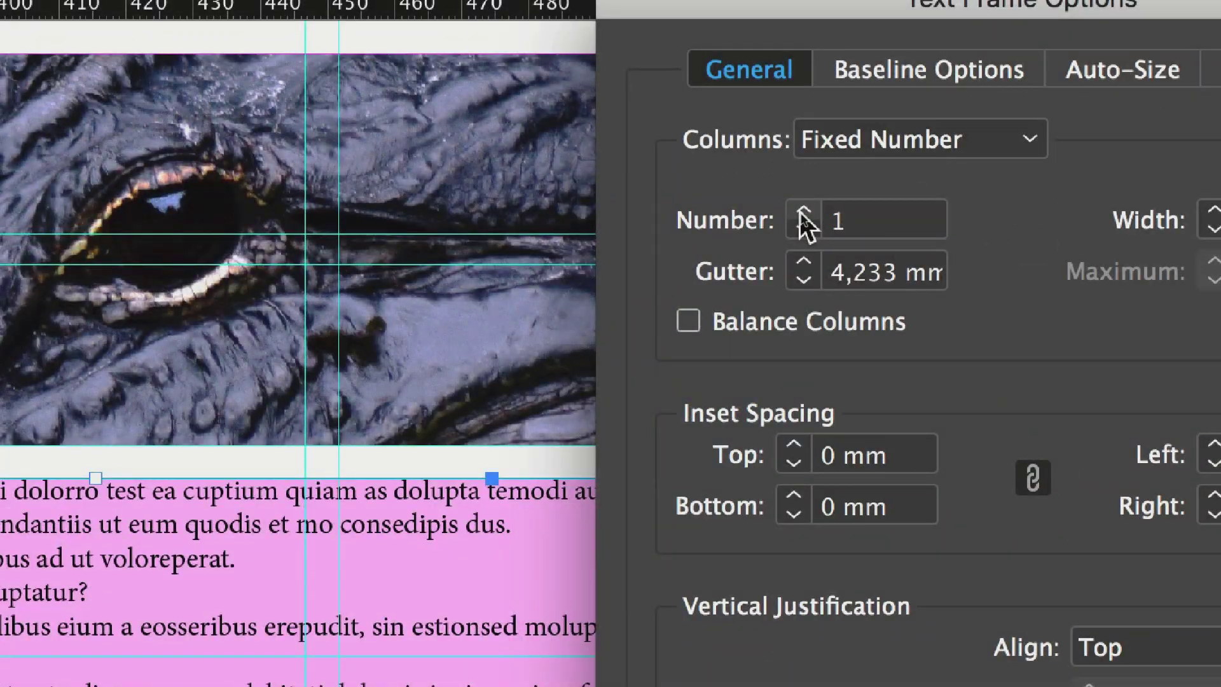
{"action": "left_click", "coordinate": [803, 215]}
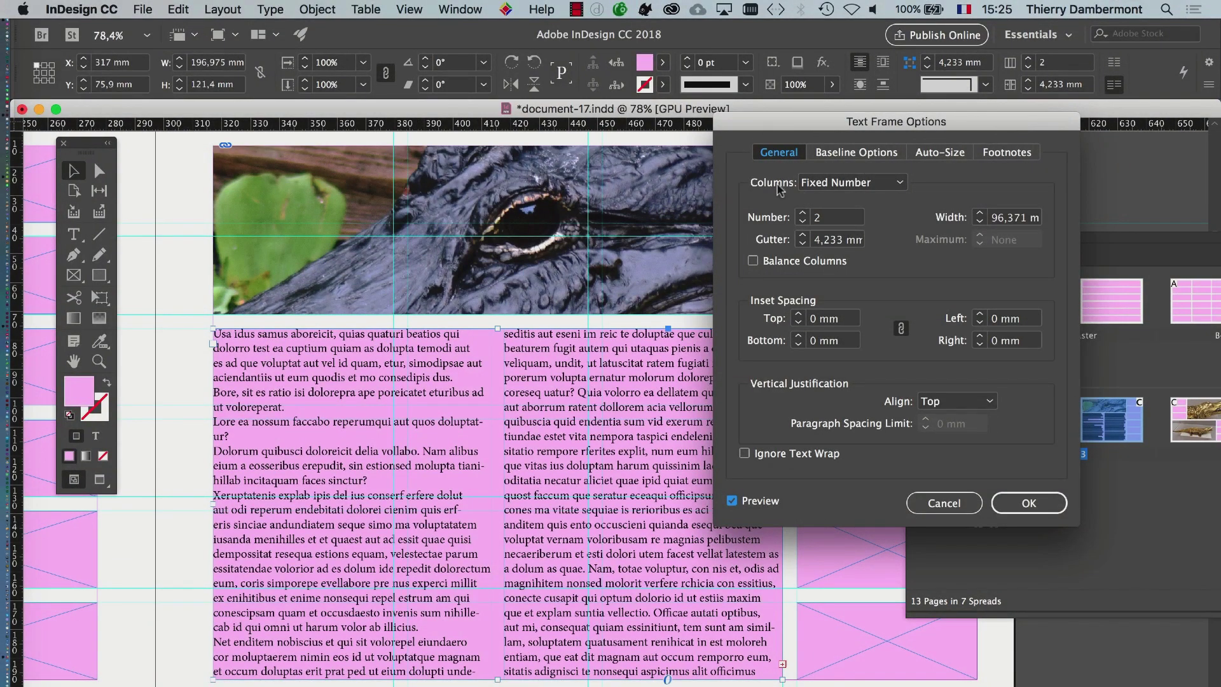
{"action": "left_click_drag", "start_coordinate": [771, 125], "coordinate": [953, 175]}
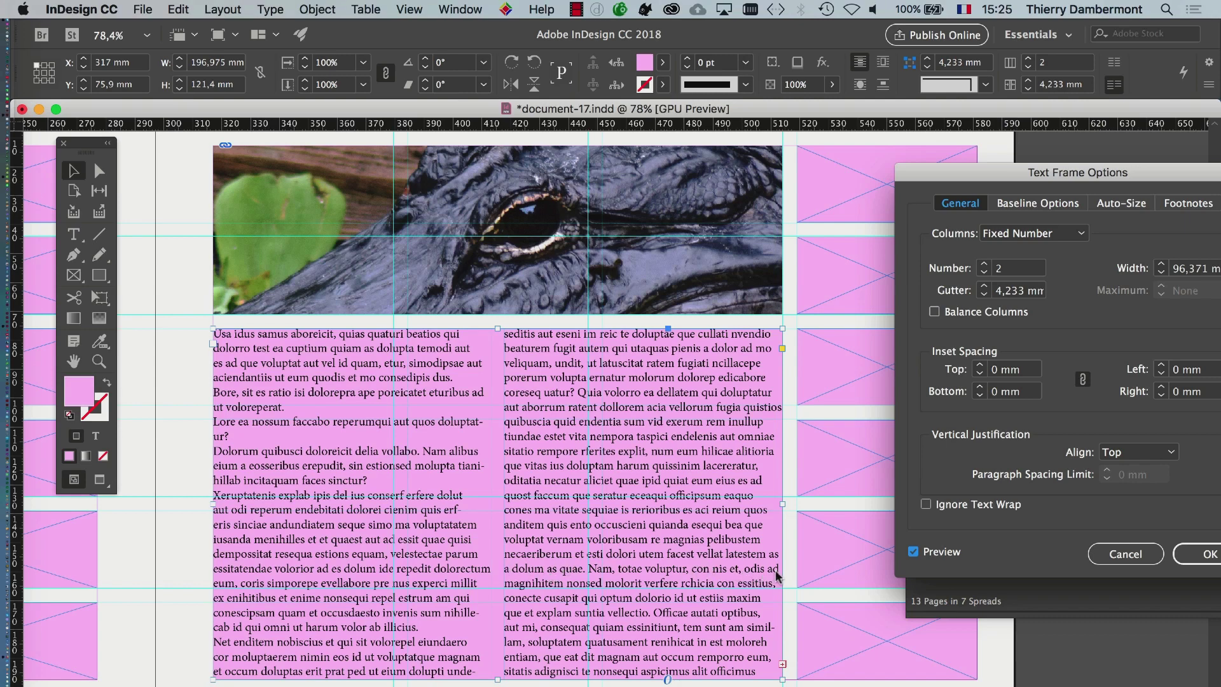
Set the text frame to 3 columns with an 8 mm gutter and apply the options
{"action": "left_click", "coordinate": [985, 264]}
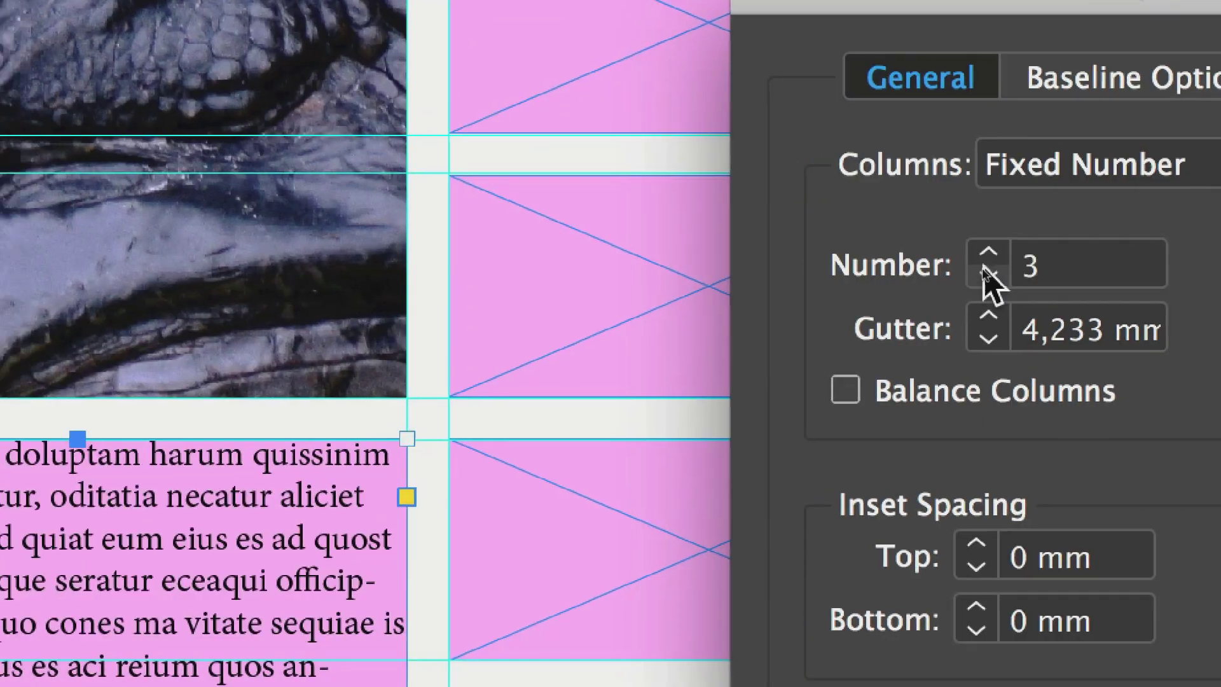
{"action": "left_click", "coordinate": [985, 273]}
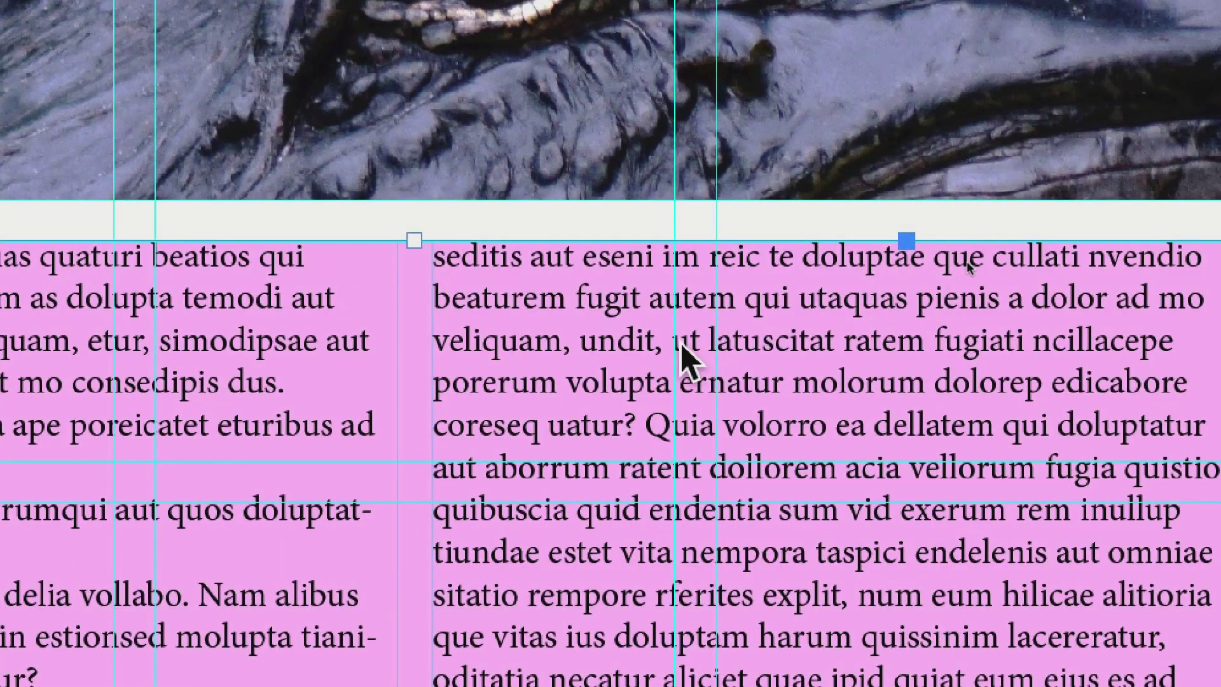
{"action": "key", "text": "Up"}
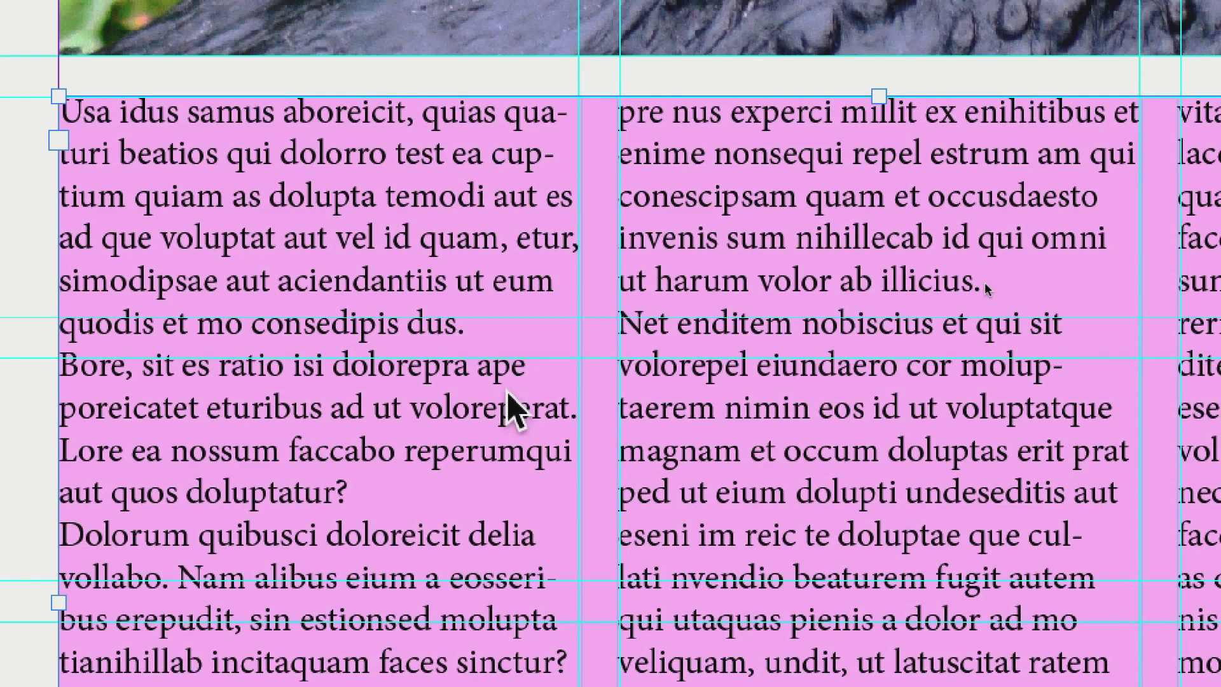
{"action": "left_click", "coordinate": [984, 285]}
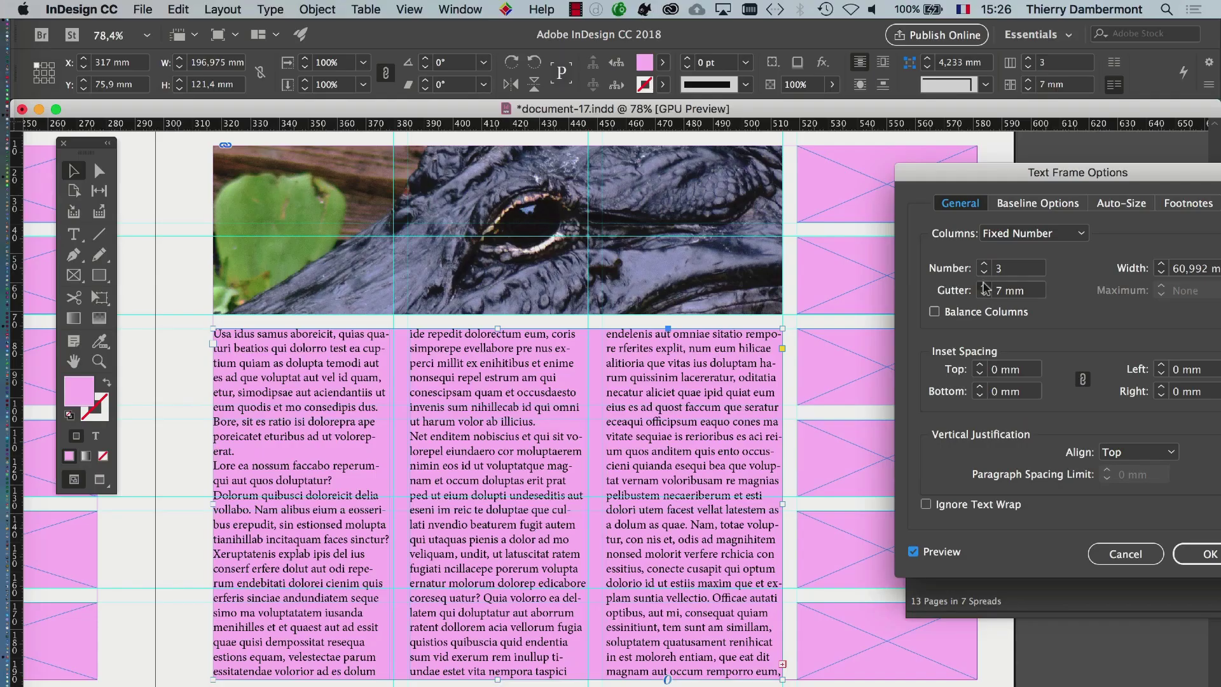
{"action": "left_click", "coordinate": [984, 285]}
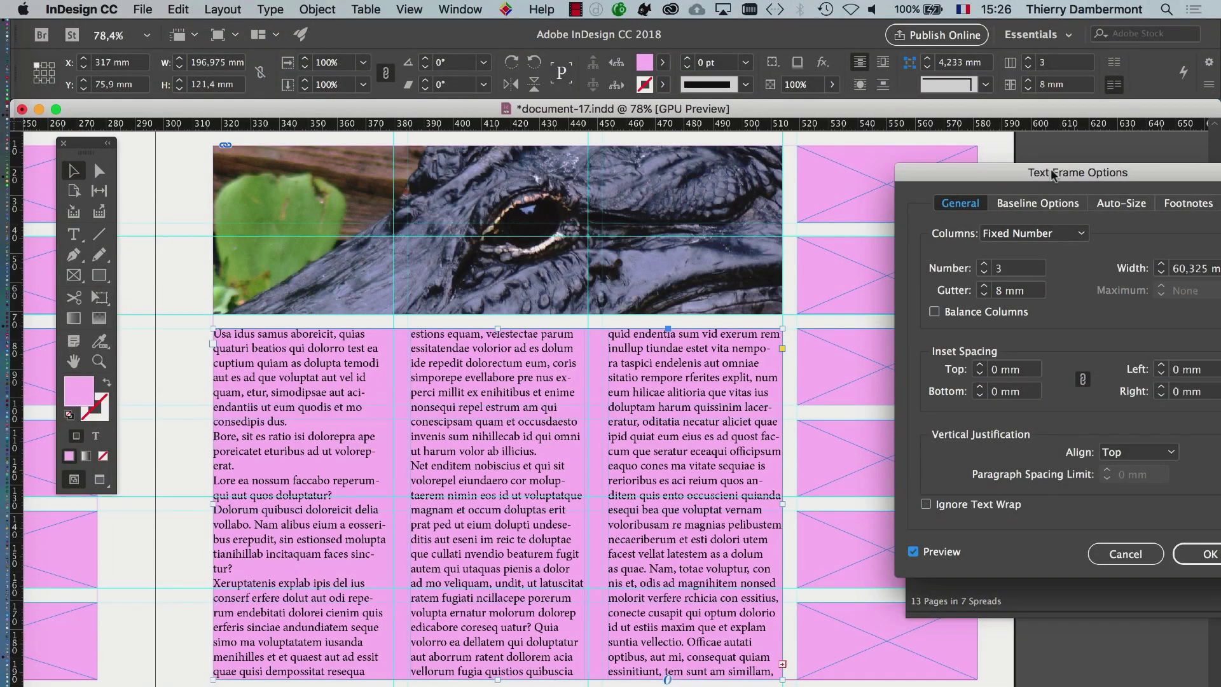
{"action": "left_click_drag", "start_coordinate": [1053, 175], "coordinate": [880, 111]}
{"action": "left_click", "coordinate": [958, 499]}
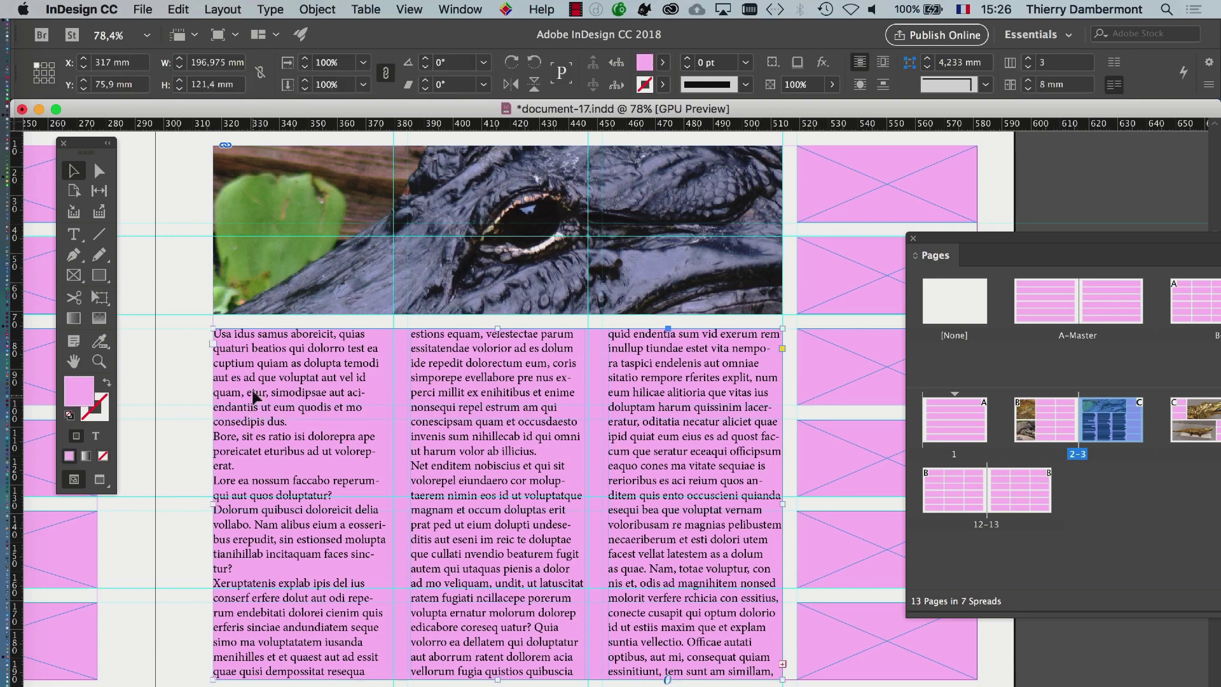
Try 4 and 2 columns for the placeholder text frame in Text Frame Options and return it to 3 columns
{"action": "key", "text": "super+b"}
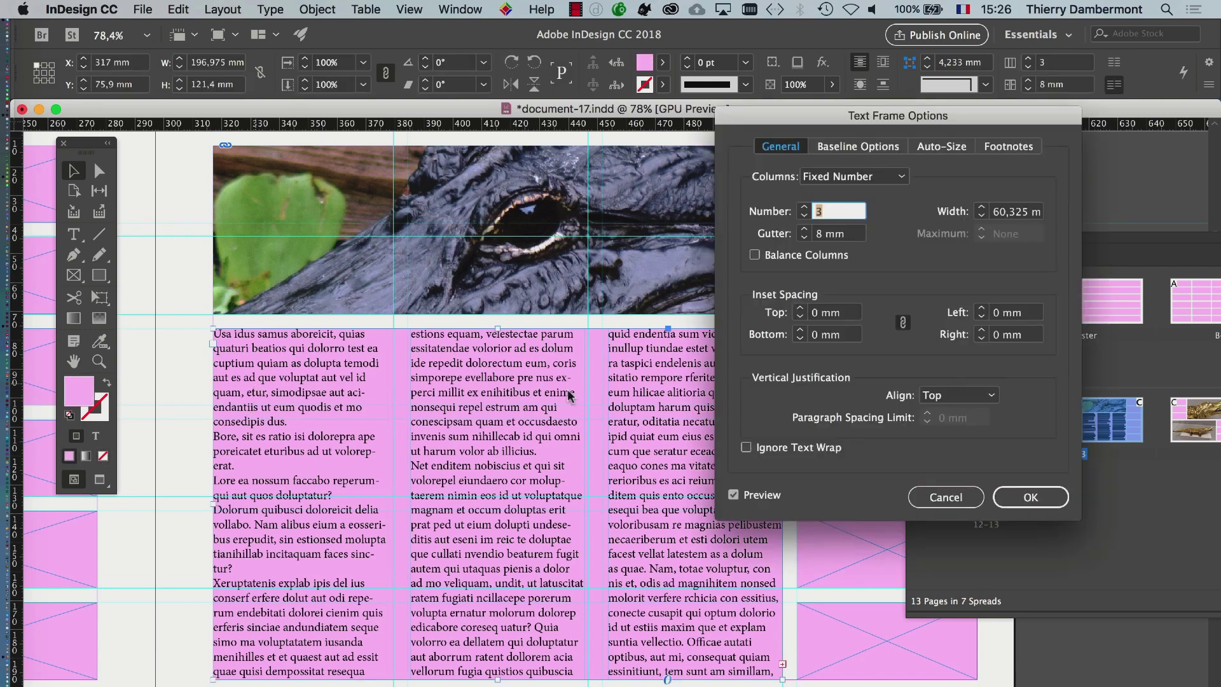
{"action": "left_click", "coordinate": [804, 209]}
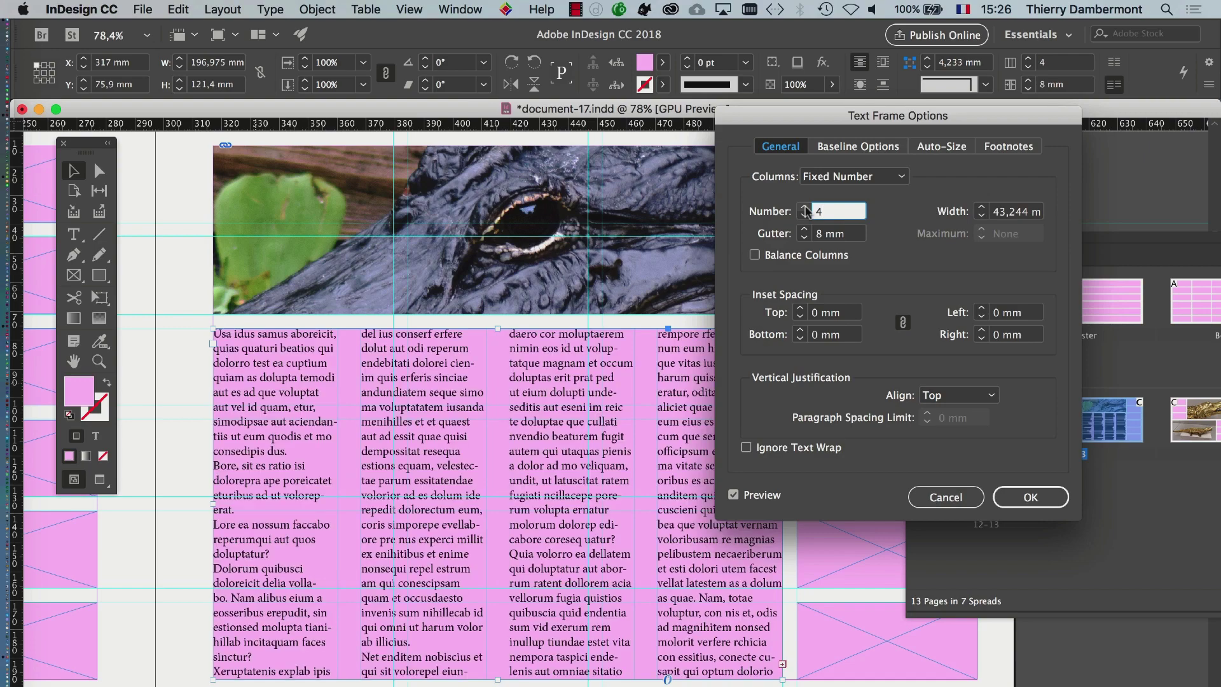
{"action": "left_click", "coordinate": [804, 216]}
{"action": "left_click", "coordinate": [805, 215]}
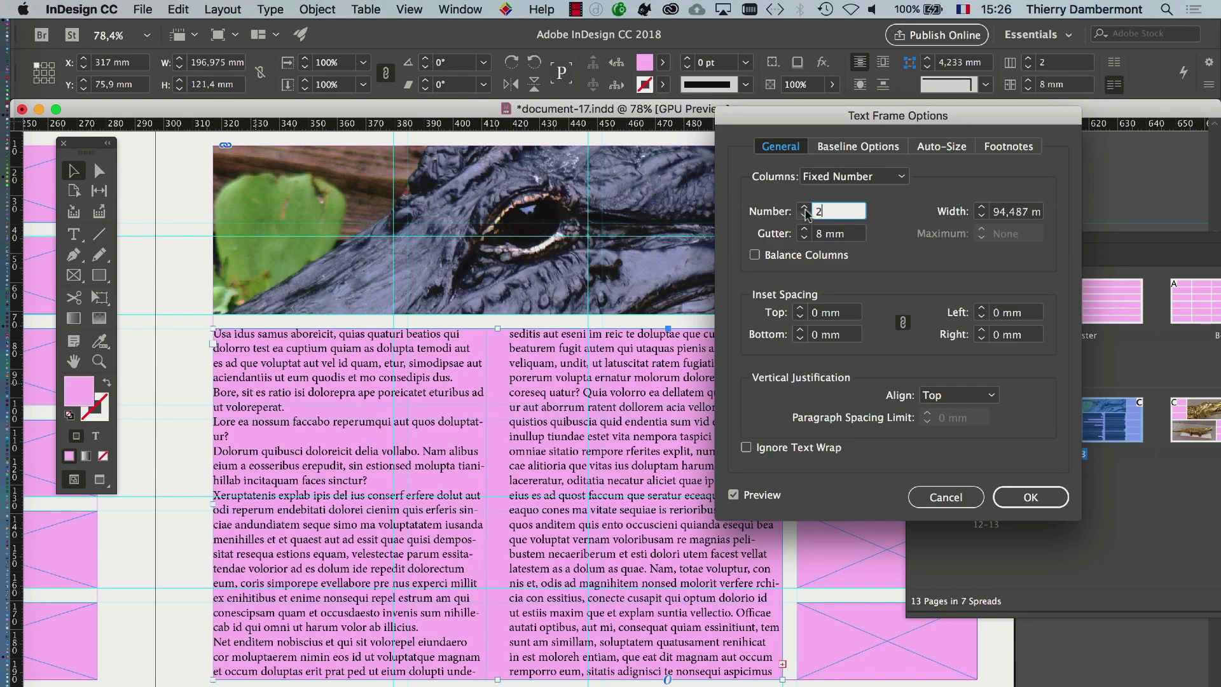
{"action": "left_click", "coordinate": [805, 209]}
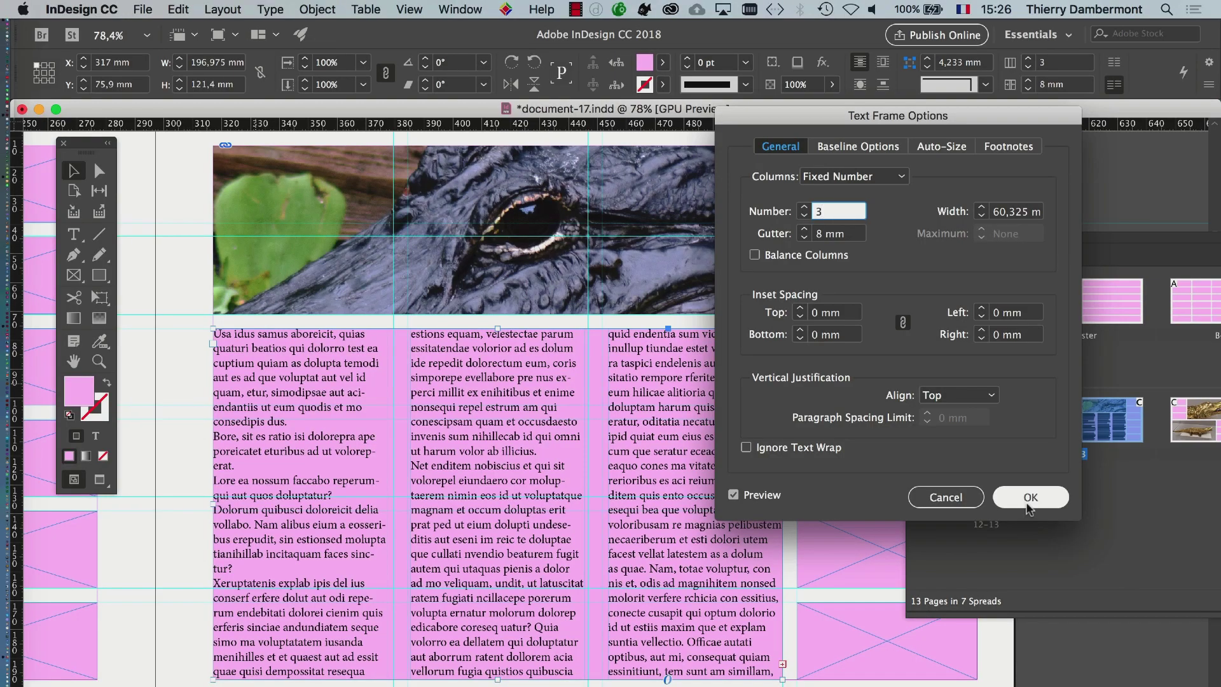
{"action": "key", "text": "Return"}
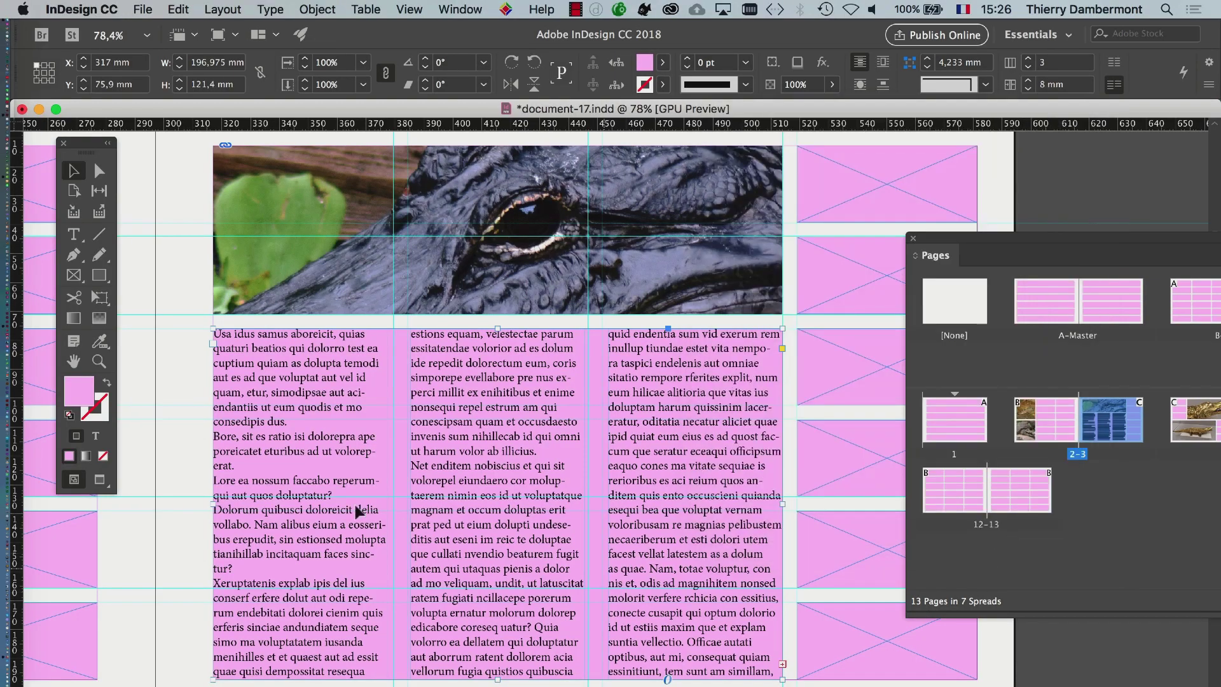
Deselect the text frame and move the Tools panel closer to the first text column
{"action": "left_click", "coordinate": [191, 462]}
{"action": "scroll", "coordinate": [594, 543], "scroll_direction": "down", "scroll_amount": 1}
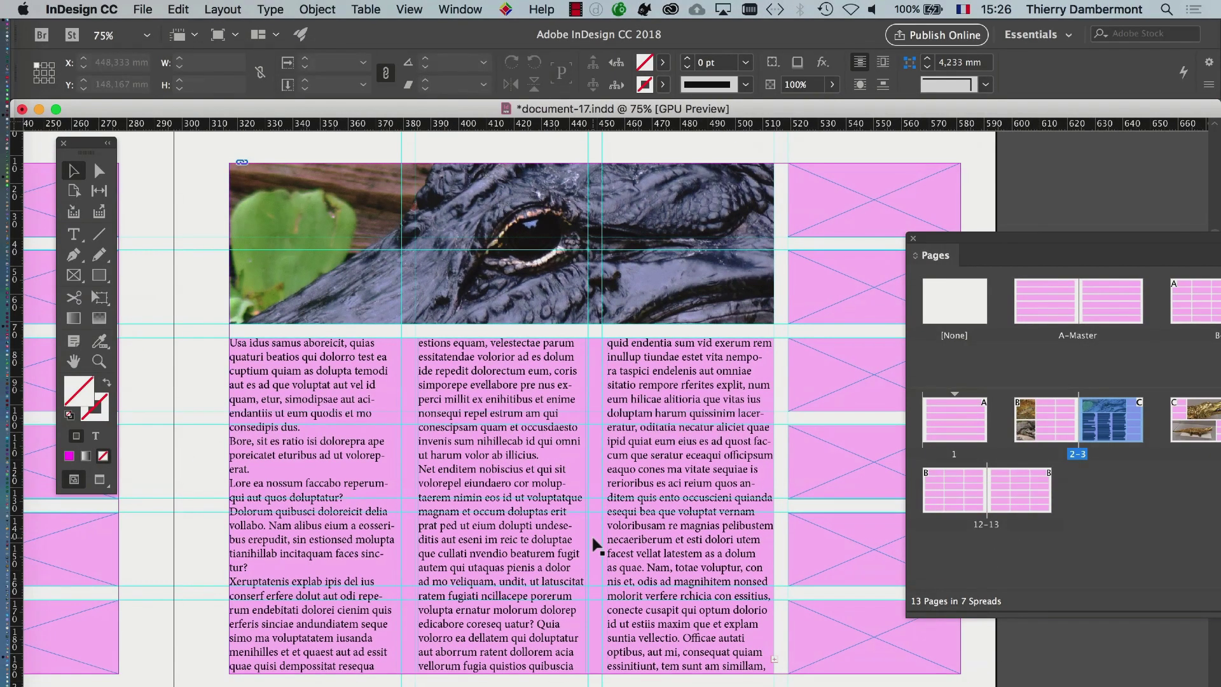
{"action": "left_click_drag", "start_coordinate": [548, 461], "coordinate": [539, 335]}
{"action": "scroll", "coordinate": [250, 251], "scroll_direction": "right", "scroll_amount": 2}
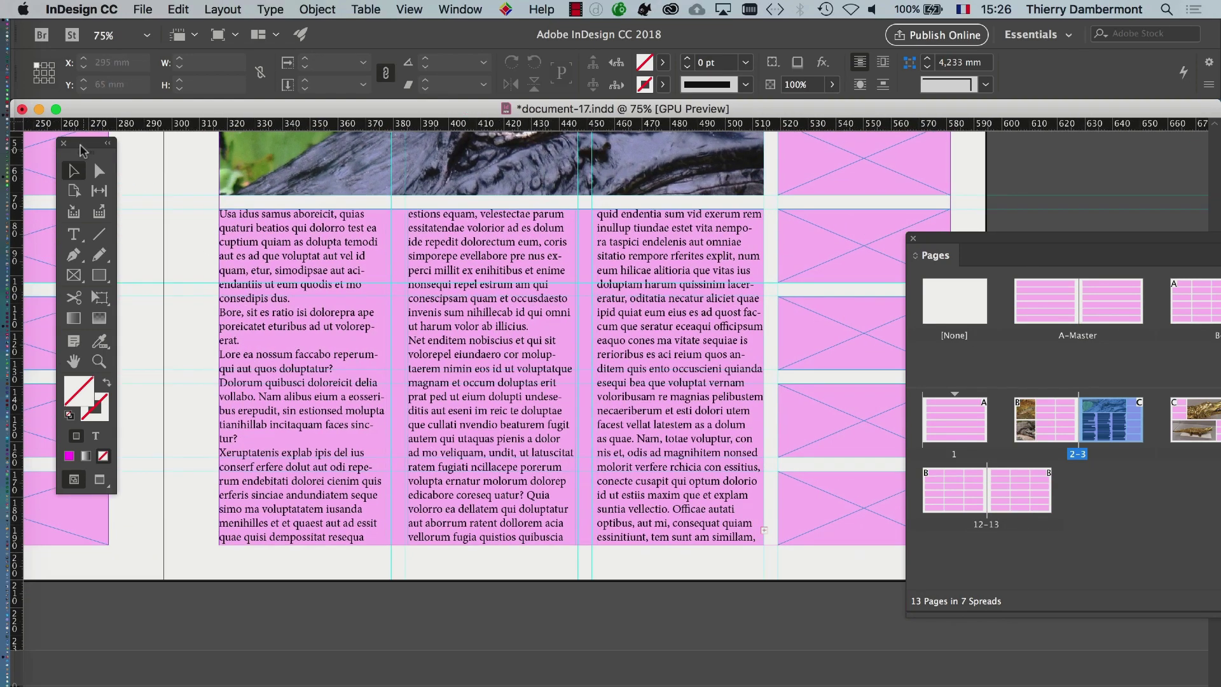
{"action": "left_click_drag", "start_coordinate": [84, 147], "coordinate": [170, 169]}
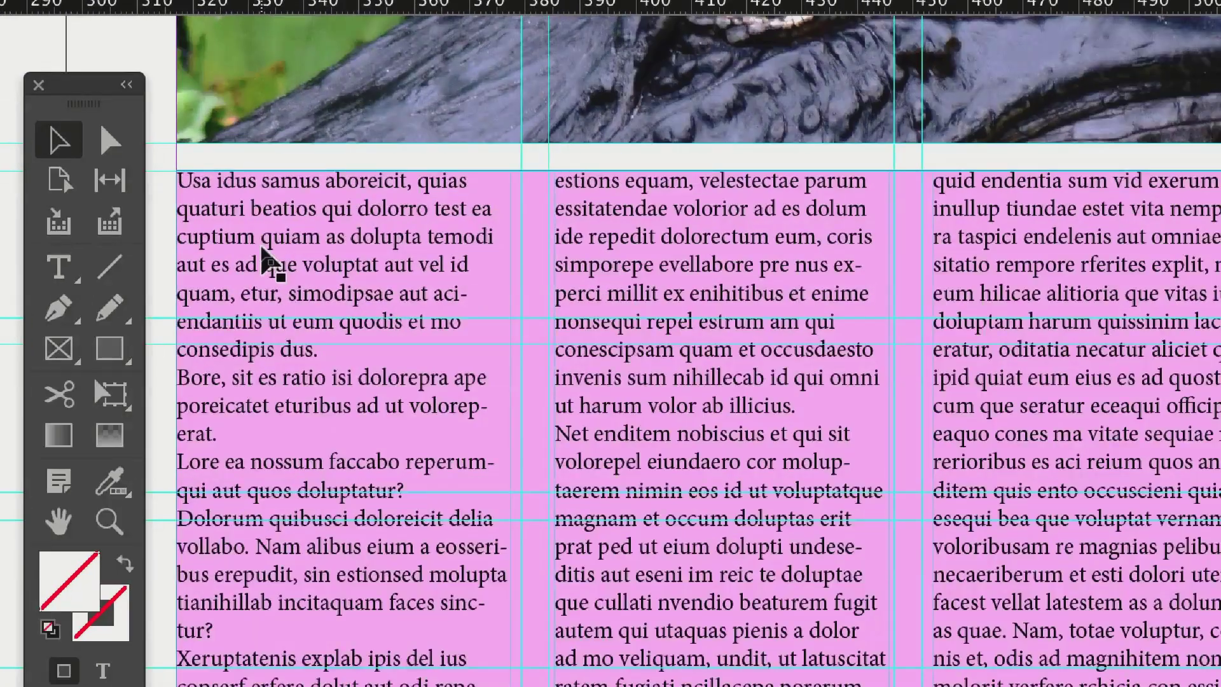
Set the fill of the three-column text frame to none and check the spread briefly in Preview mode
{"action": "left_click", "coordinate": [264, 254]}
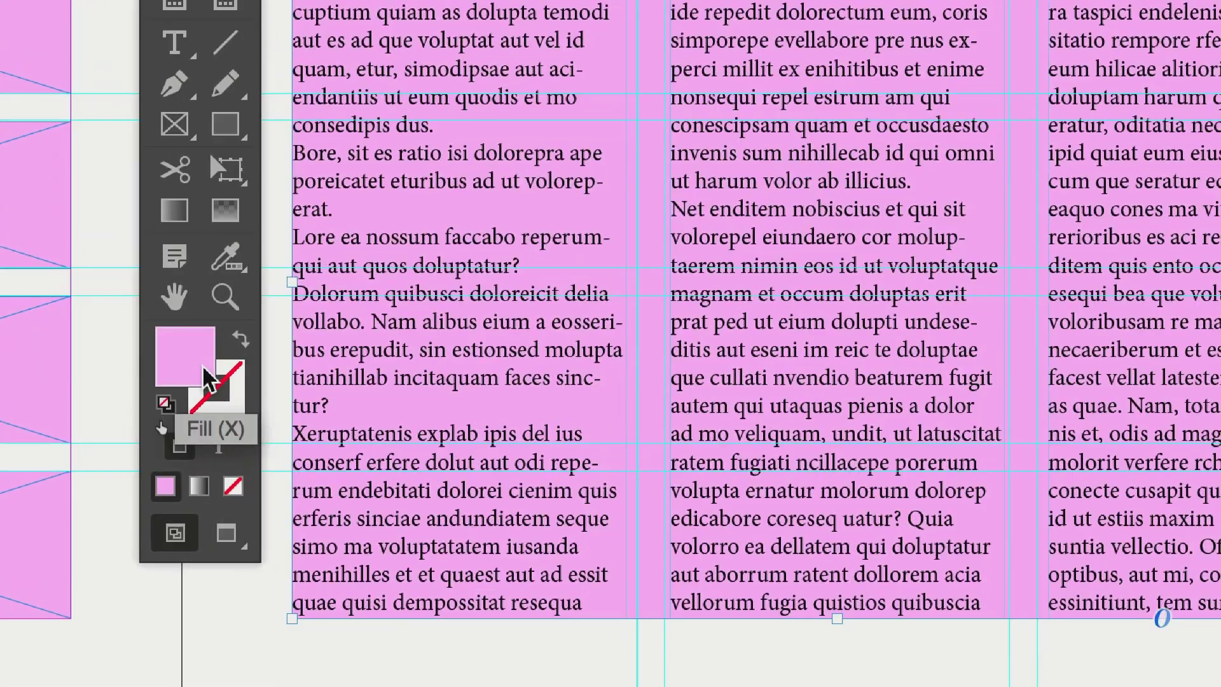
{"action": "left_click", "coordinate": [233, 487]}
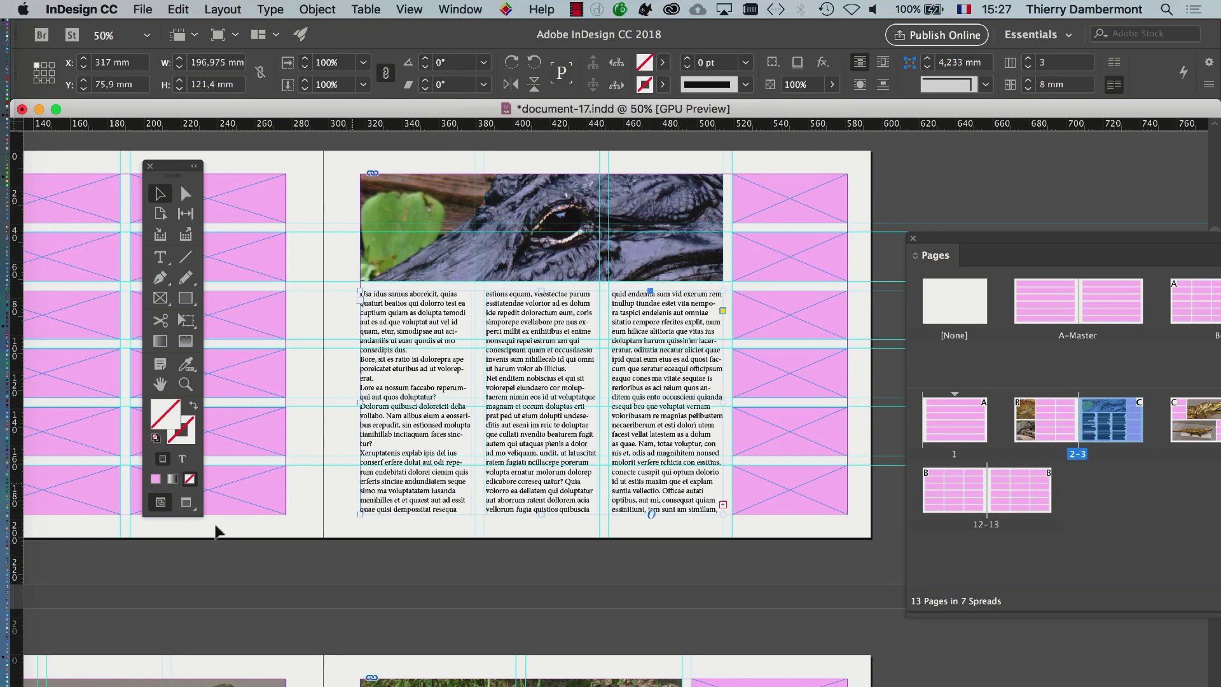
{"action": "left_click", "coordinate": [186, 502]}
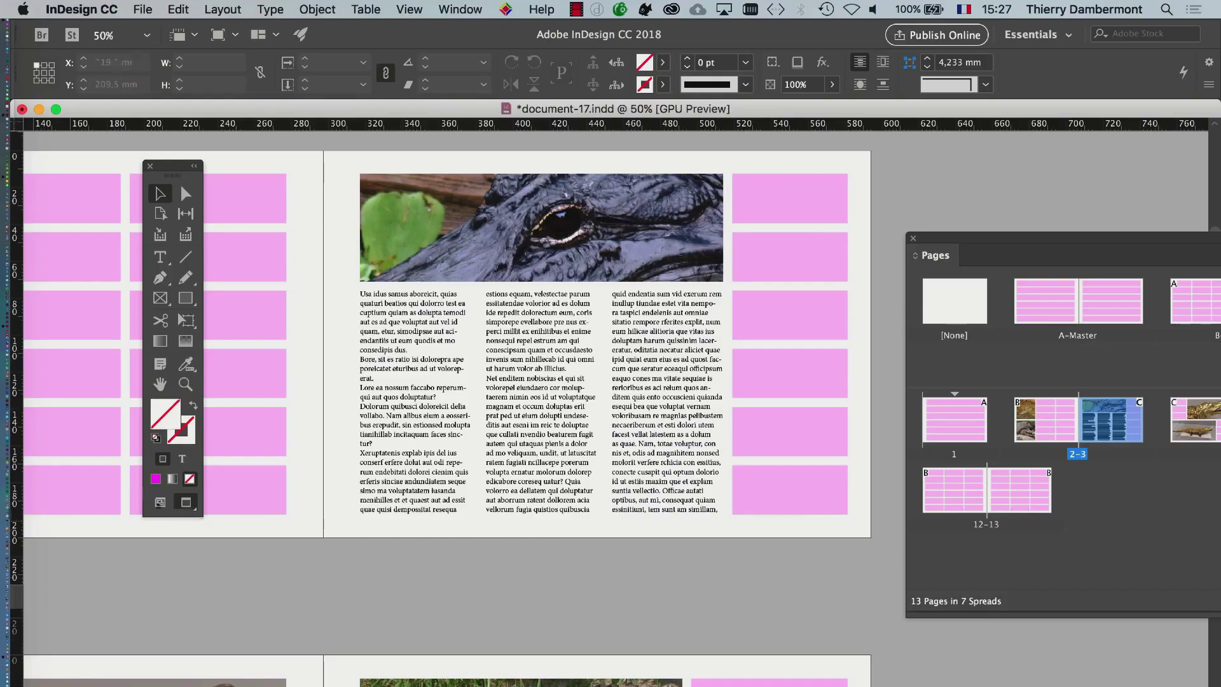
{"action": "key", "text": "w"}
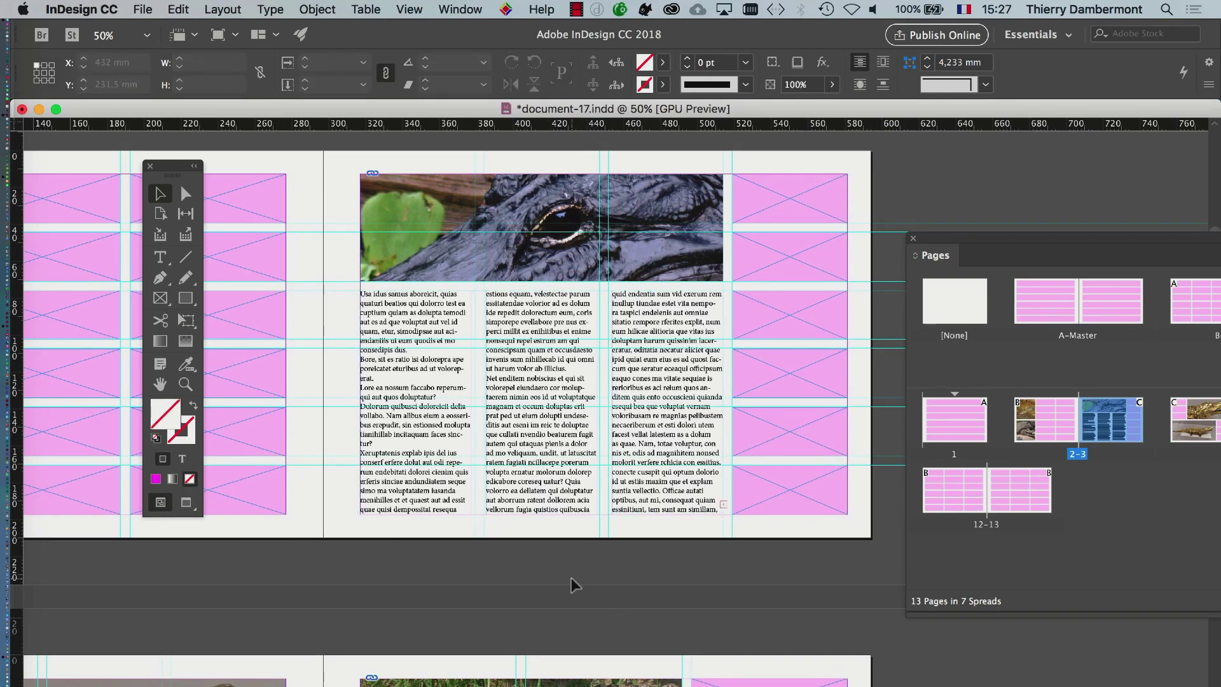
Save the document under the new name document-18.indd in the same folder
{"action": "left_click", "coordinate": [141, 9]}
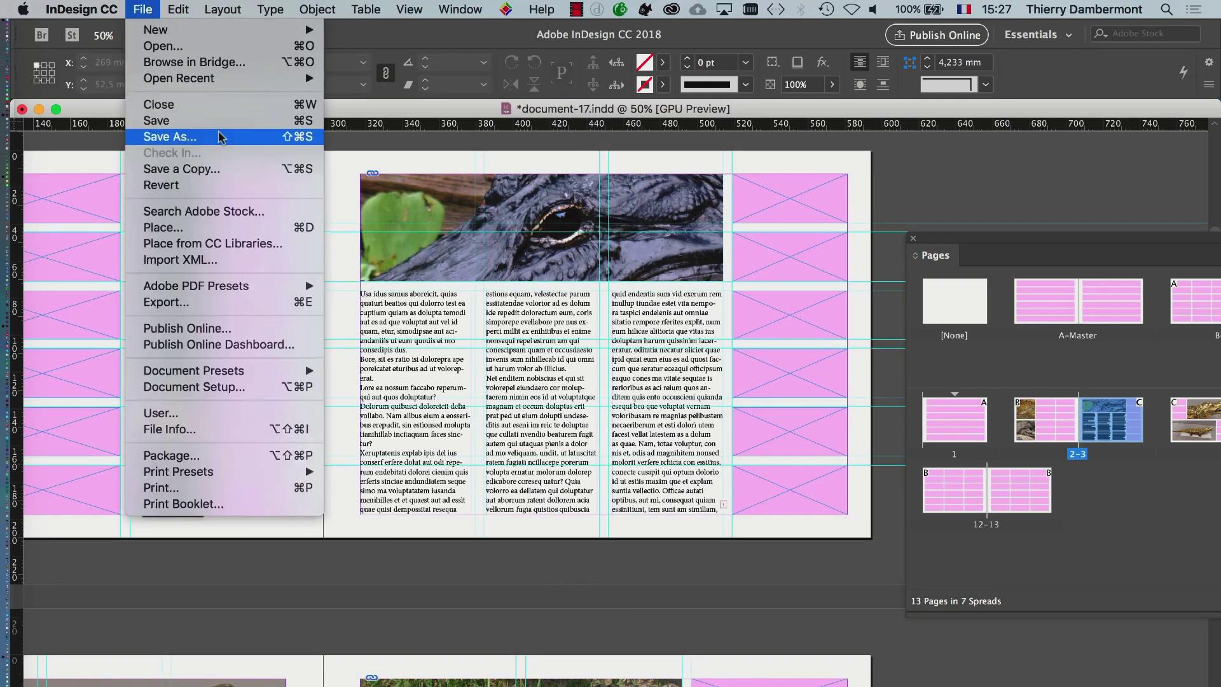
{"action": "left_click", "coordinate": [220, 137]}
{"action": "left_click", "coordinate": [581, 94]}
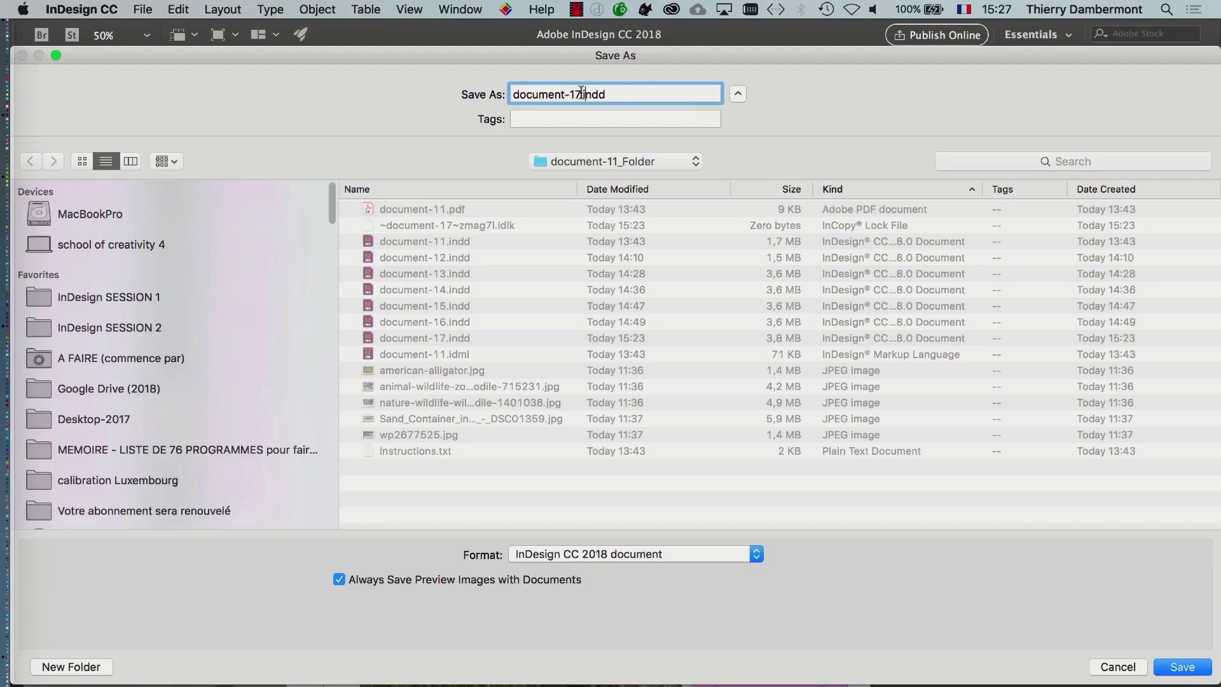
{"action": "key", "text": "BackSpace"}
{"action": "type", "text": "8"}
{"action": "key", "text": "Return"}
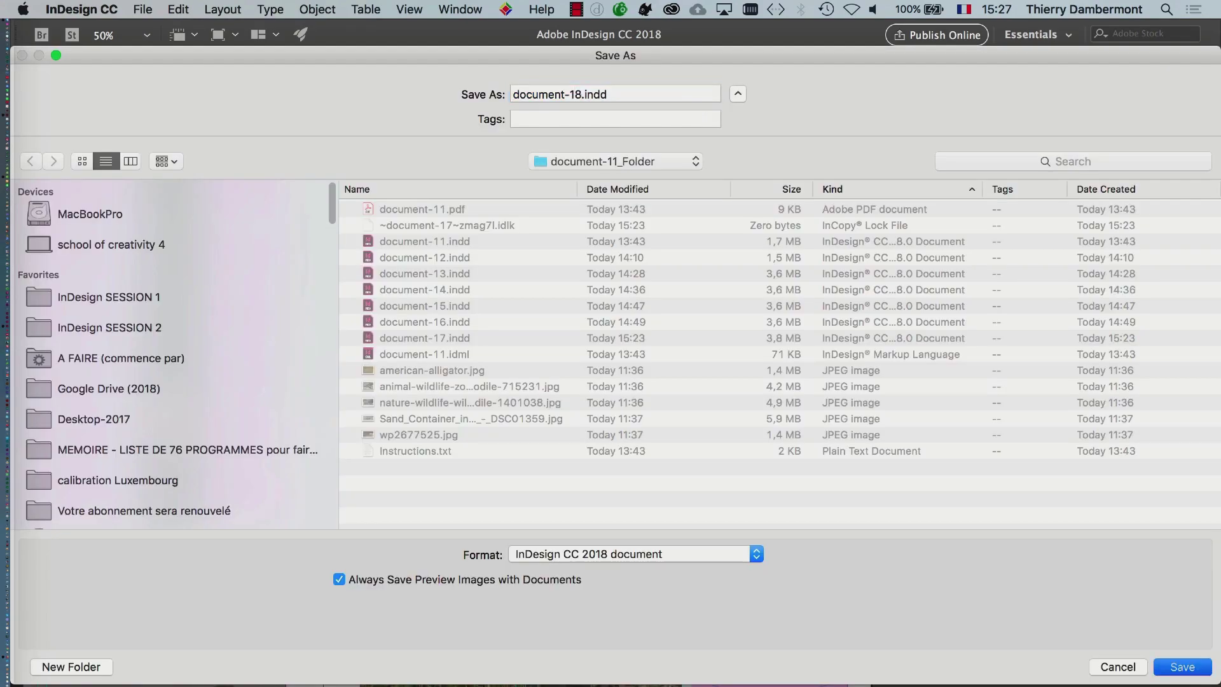
{"action": "left_click", "coordinate": [1193, 668]}
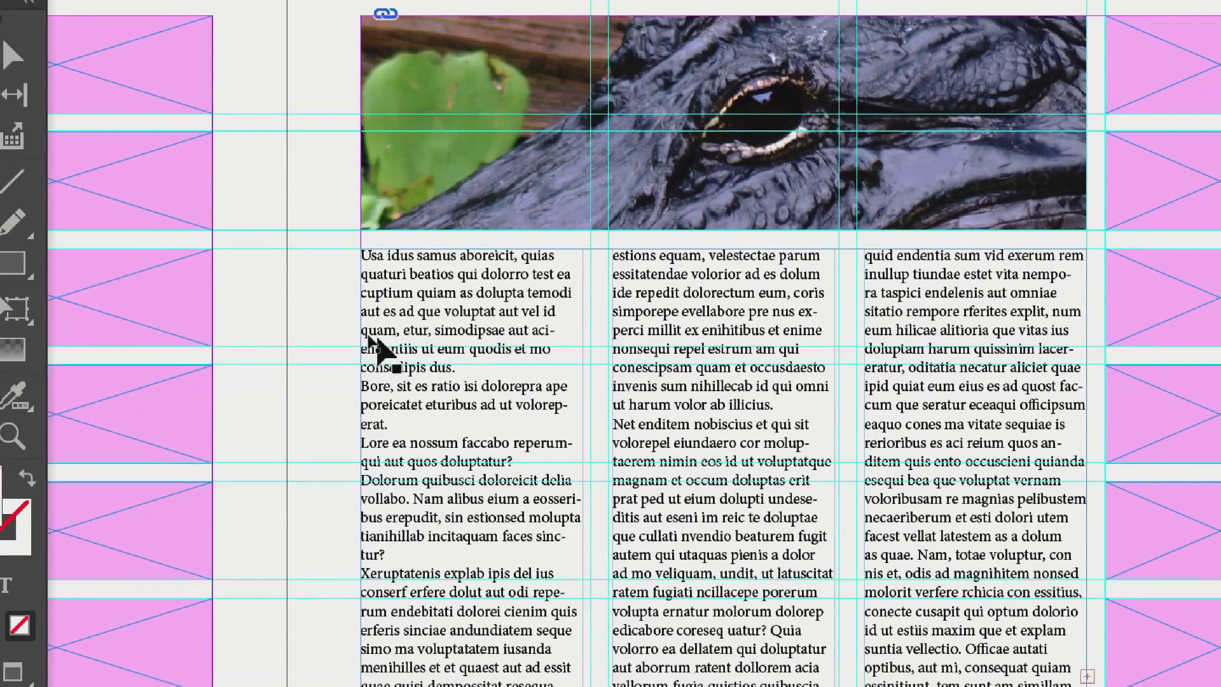
Cycle the Tools panel through its single-column and horizontal layouts back to the two-column layout
{"action": "left_click", "coordinate": [433, 352]}
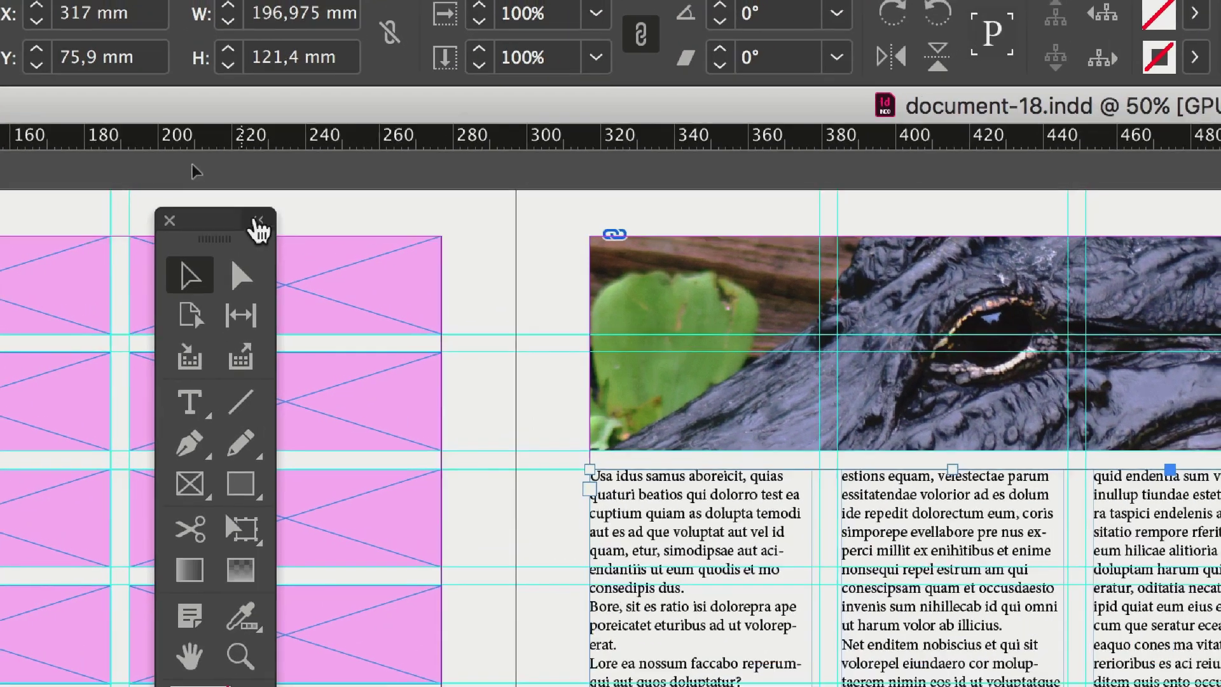
{"action": "left_click", "coordinate": [261, 216]}
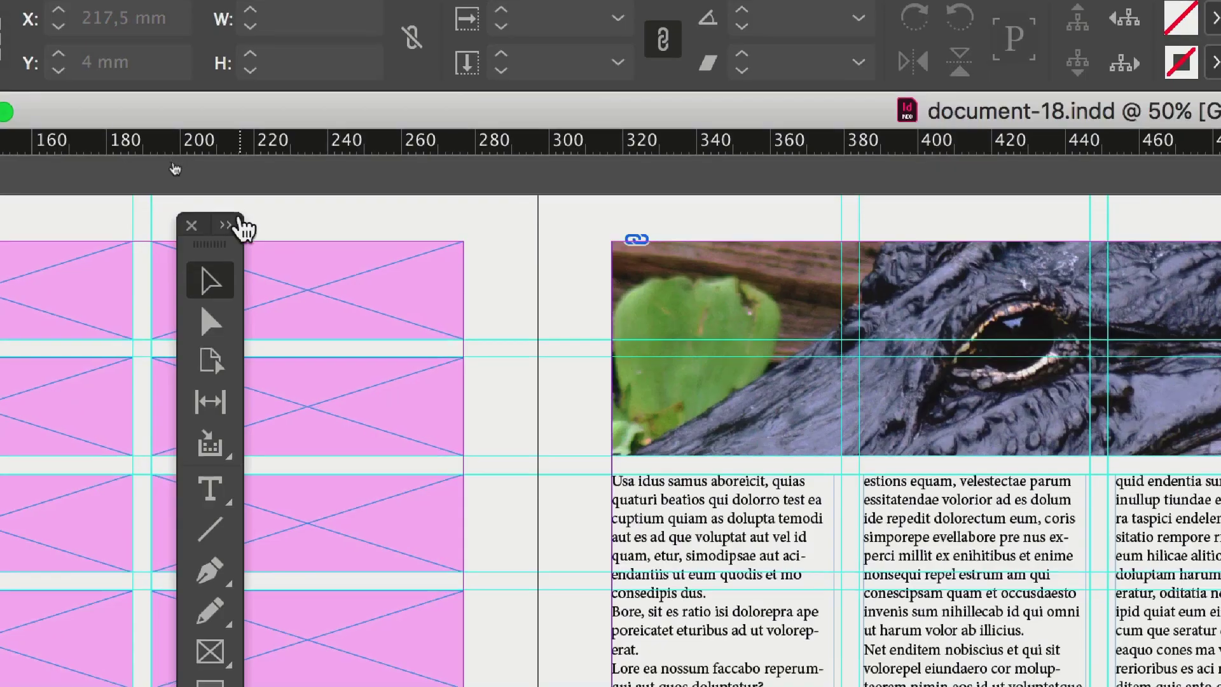
{"action": "left_click", "coordinate": [237, 223]}
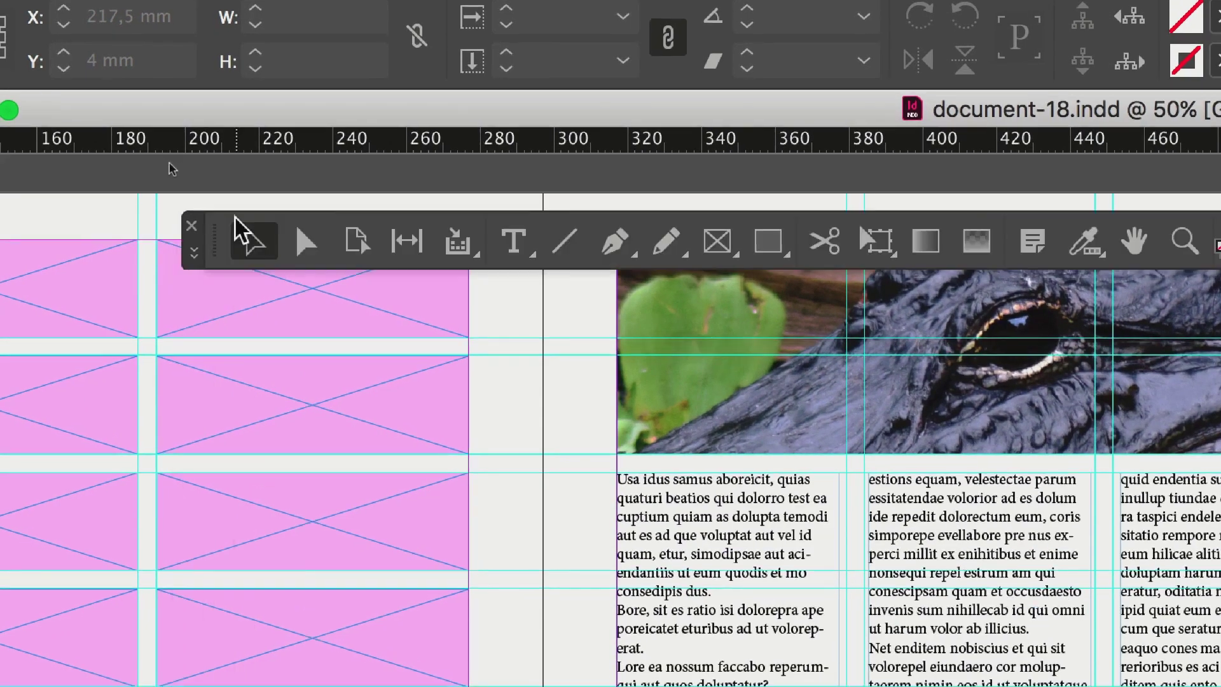
{"action": "left_click", "coordinate": [194, 252]}
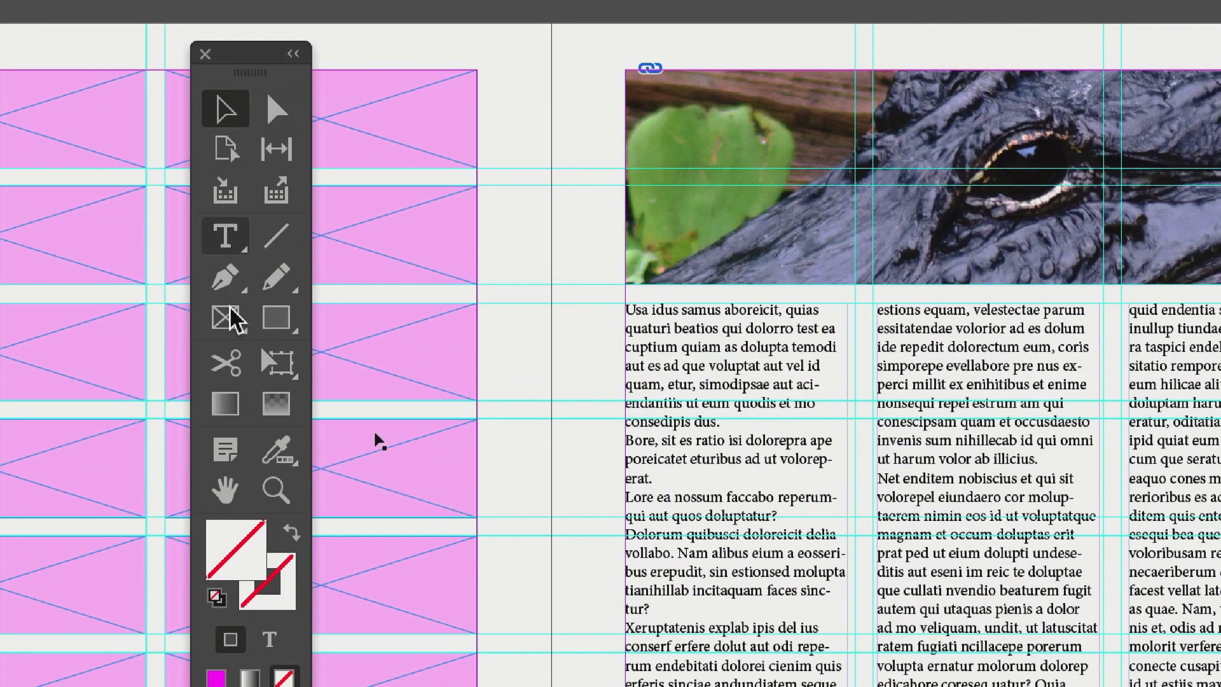
Replace the stacked grid frames in the page's outer column with one full-height frame about 62 by 185 mm
{"action": "left_click", "coordinate": [675, 671]}
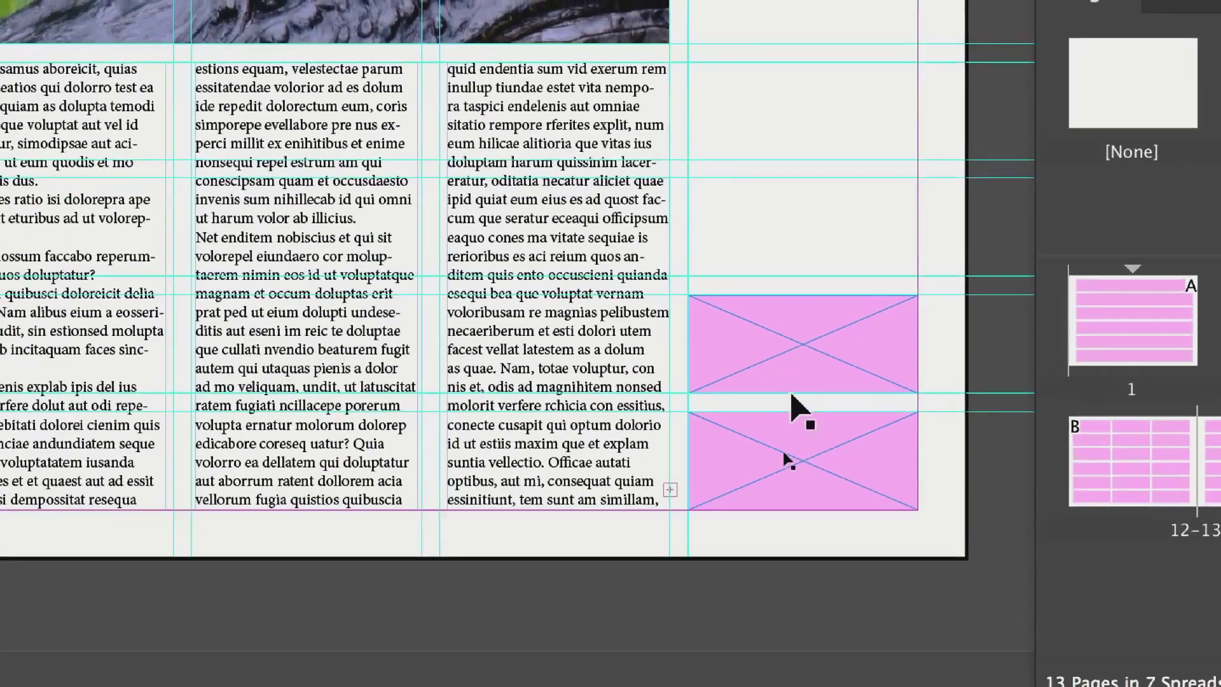
{"action": "left_click", "coordinate": [792, 393]}
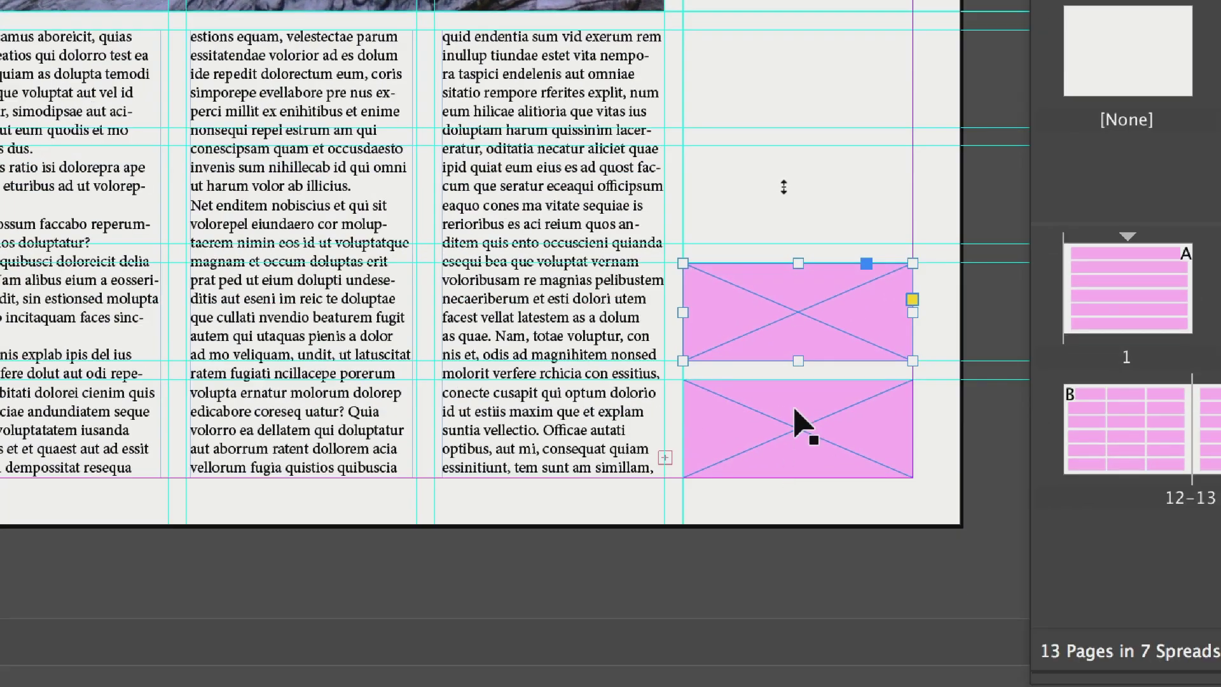
{"action": "left_click_drag", "start_coordinate": [790, 229], "coordinate": [814, 314]}
{"action": "left_click_drag", "start_coordinate": [801, 377], "coordinate": [803, 537]}
{"action": "left_click_drag", "start_coordinate": [803, 438], "coordinate": [803, 440]}
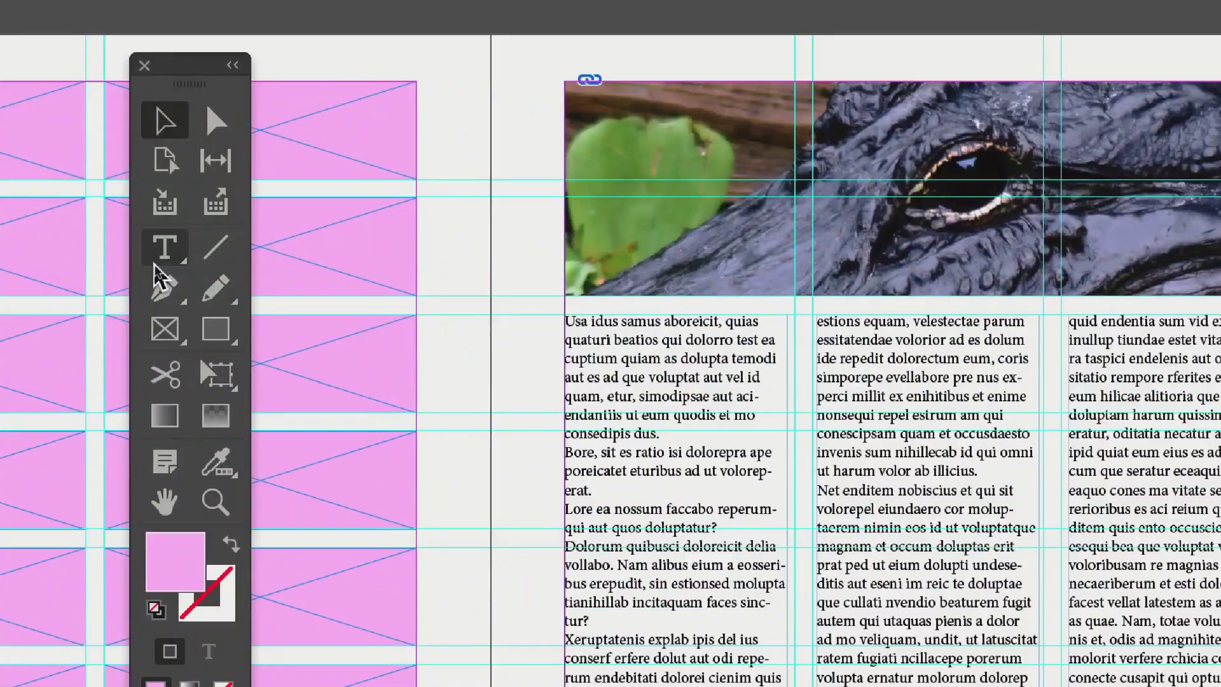
Turn the full-height outer column frame into a text frame and fill it with placeholder text
{"action": "left_click", "coordinate": [164, 247]}
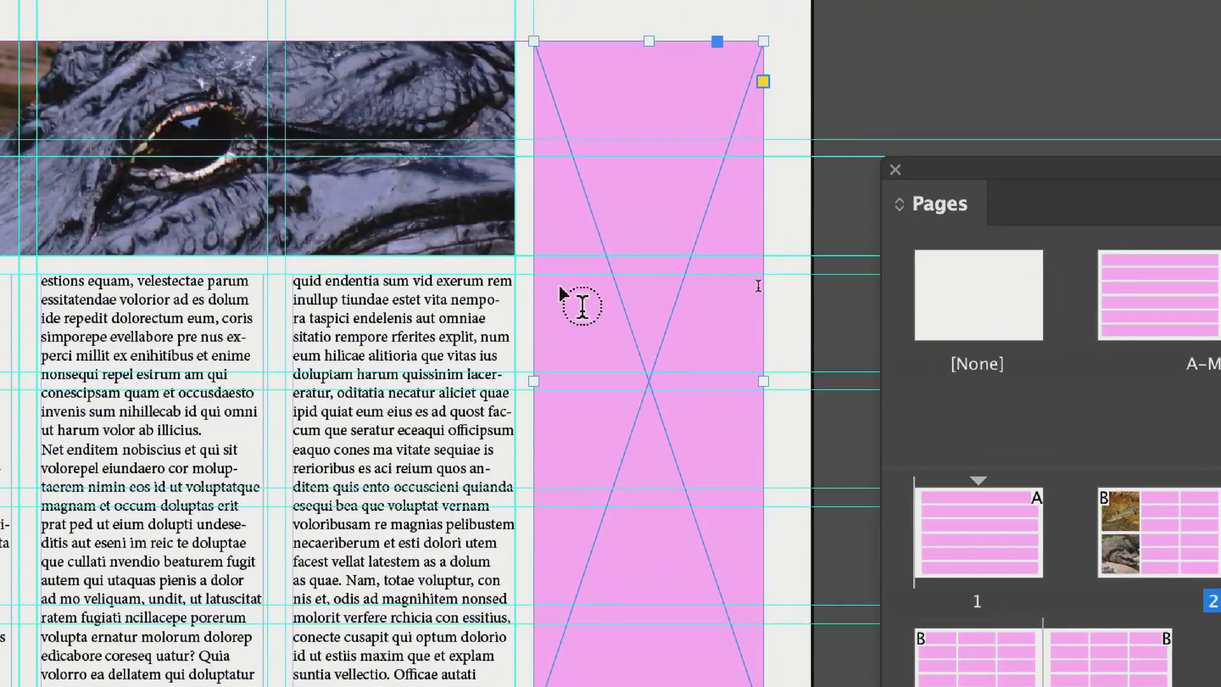
{"action": "left_click", "coordinate": [581, 306]}
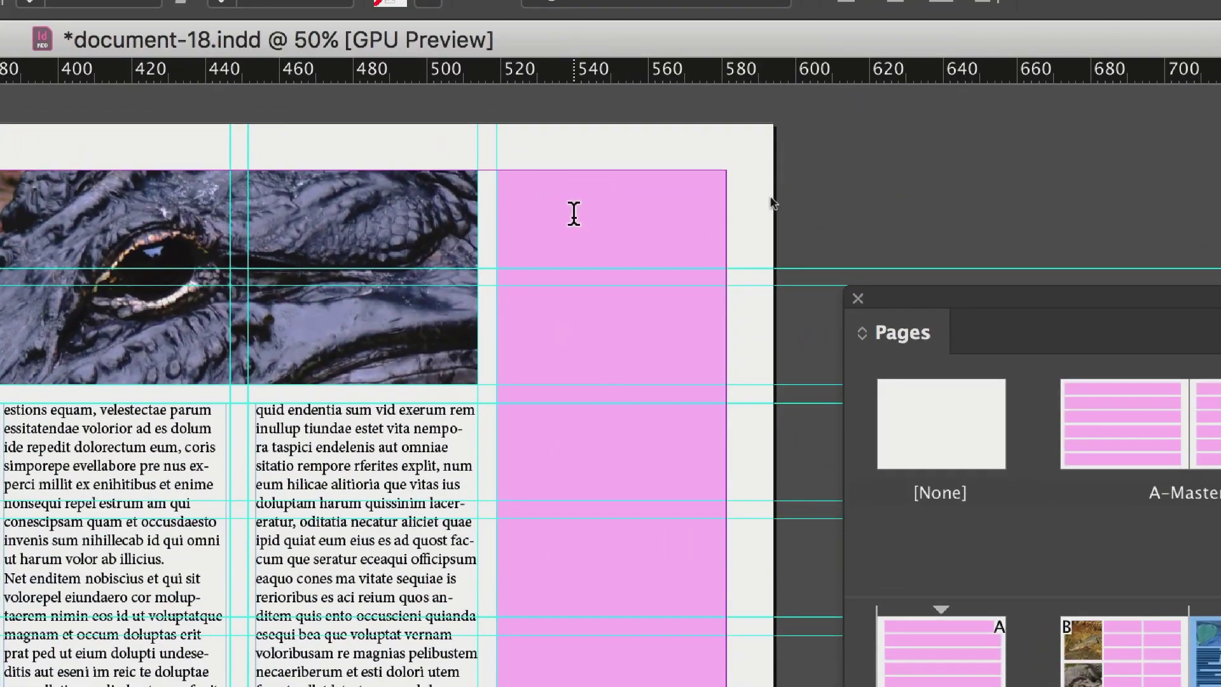
{"action": "right_click", "coordinate": [574, 213]}
{"action": "mouse_move", "coordinate": [642, 514]}
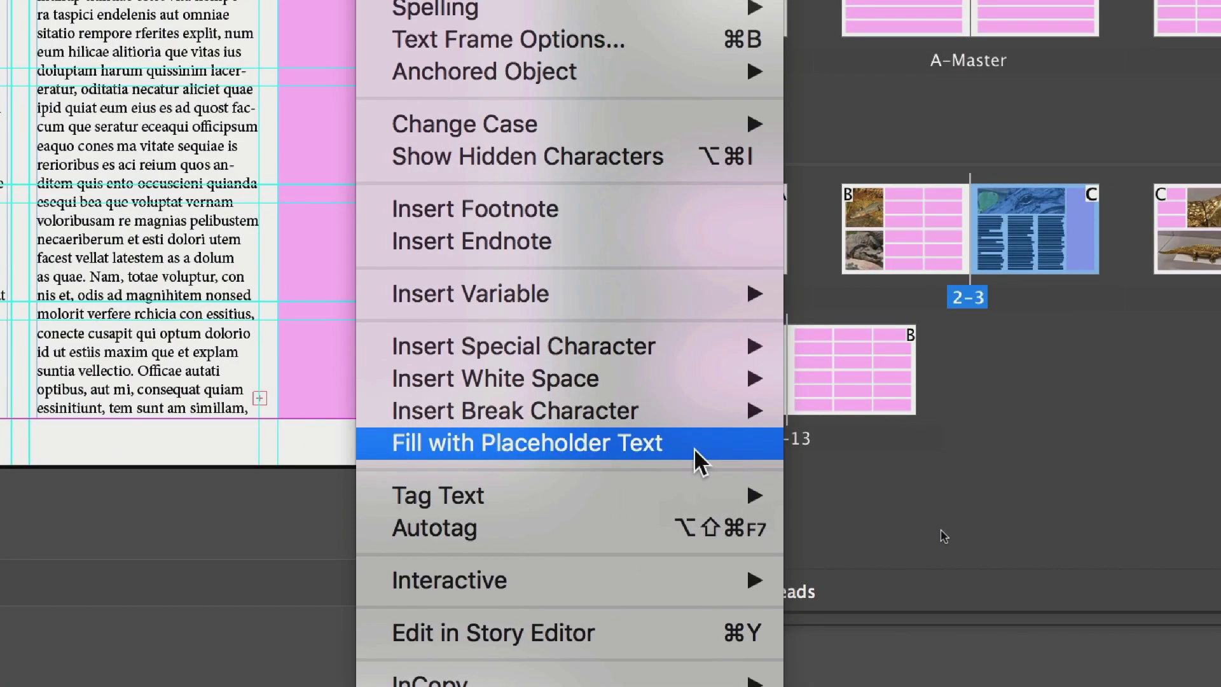
{"action": "left_click", "coordinate": [694, 448]}
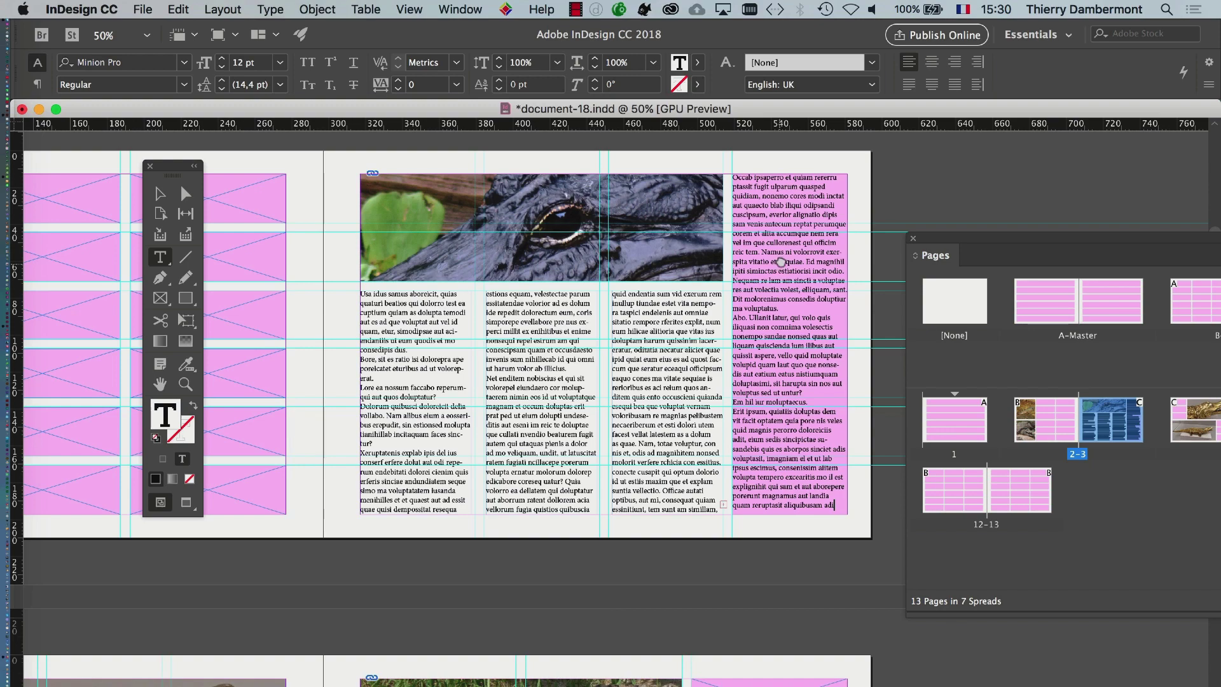
Select the full-height text frame in the outer column and set its fill to none
{"action": "scroll", "coordinate": [781, 261], "scroll_direction": "up", "scroll_amount": 3}
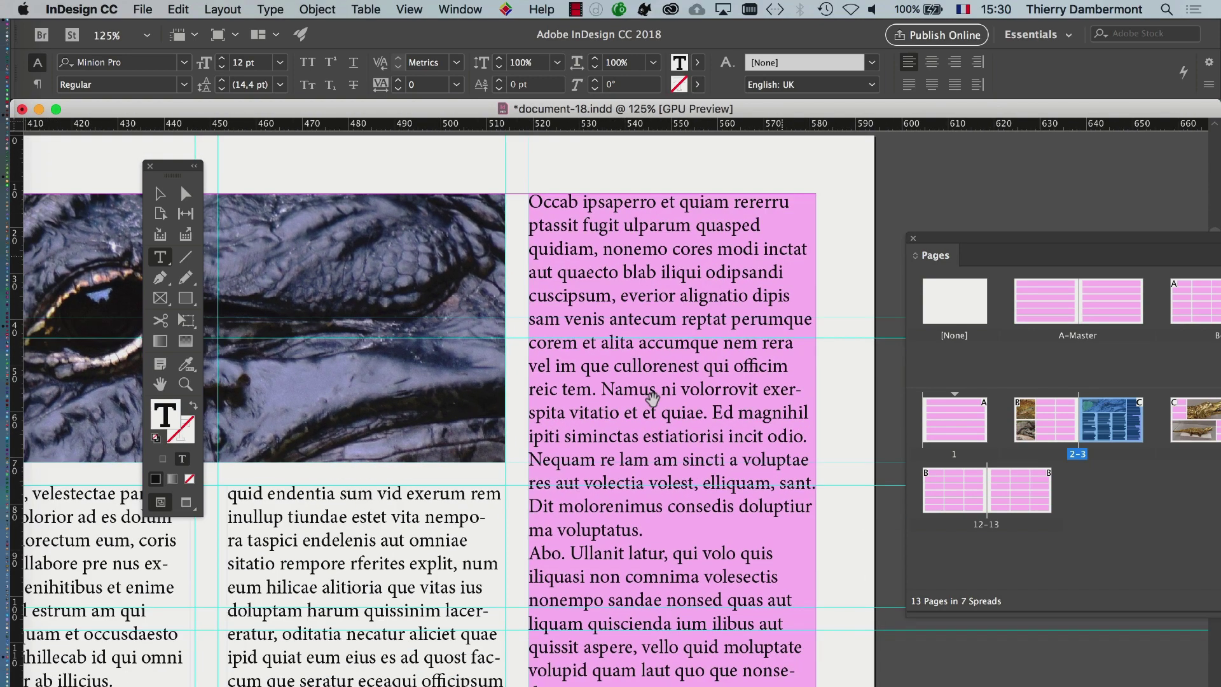
{"action": "scroll", "coordinate": [652, 397], "scroll_direction": "down", "scroll_amount": 1}
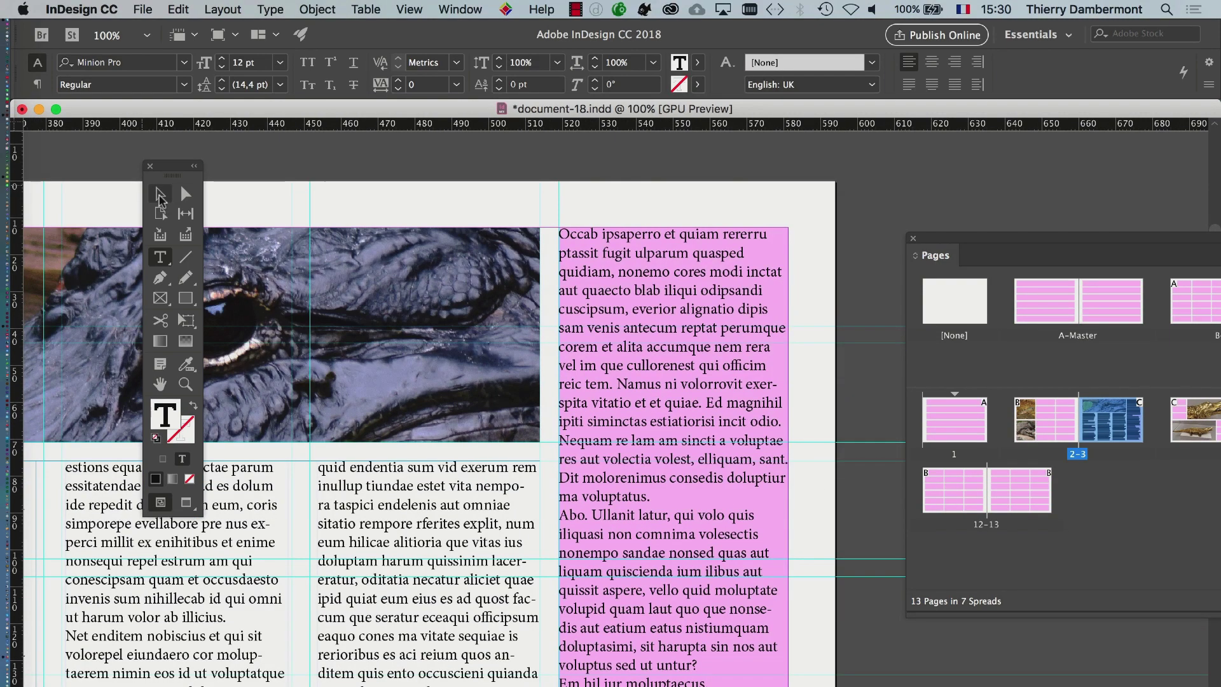
{"action": "left_click", "coordinate": [160, 196]}
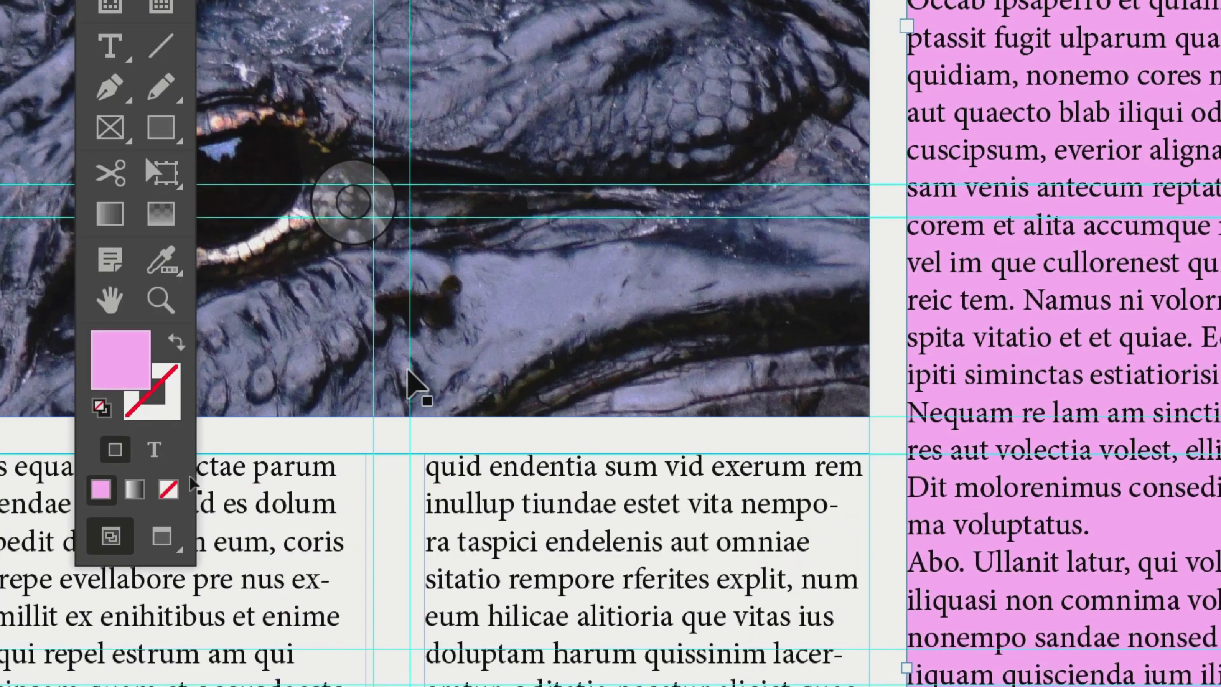
{"action": "left_click", "coordinate": [168, 488]}
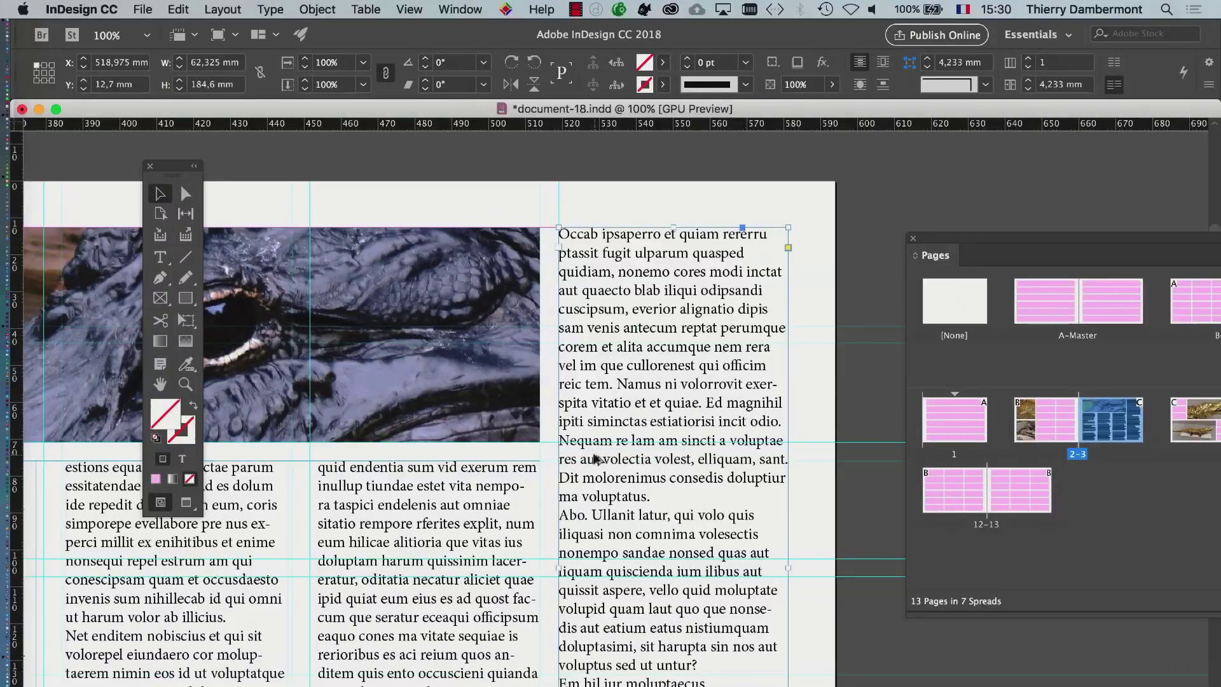
{"action": "key", "text": "super+minus"}
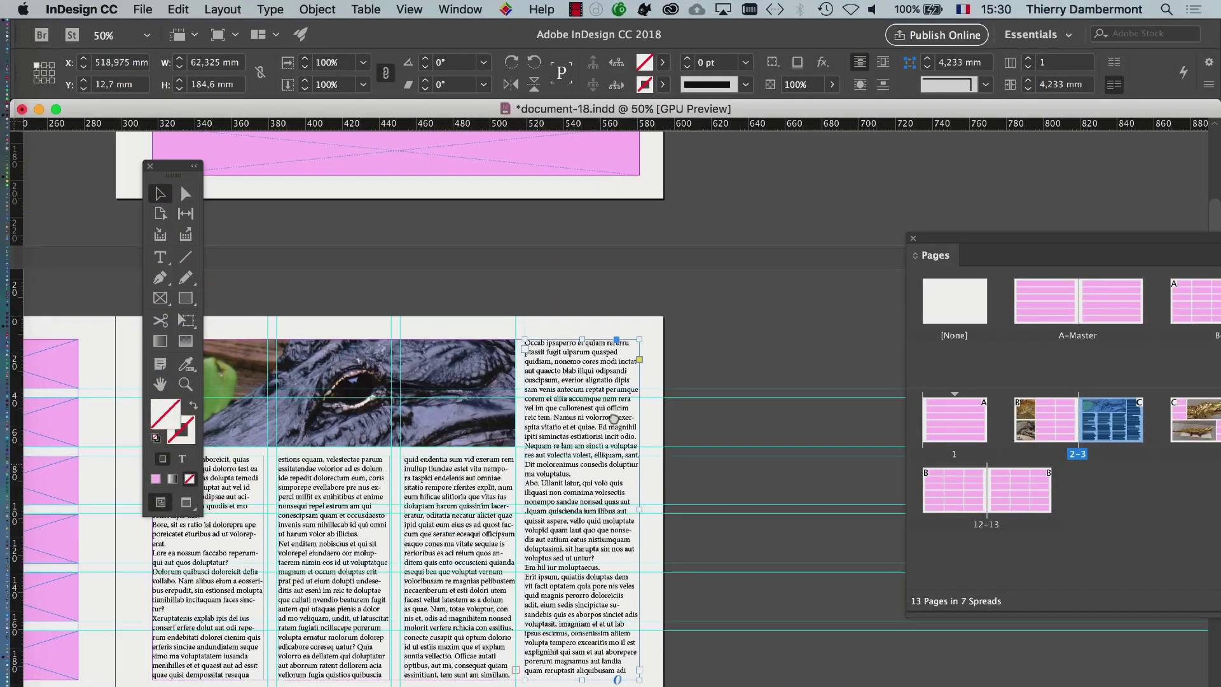
{"action": "scroll", "coordinate": [613, 417], "scroll_direction": "down", "scroll_amount": 3}
{"action": "scroll", "coordinate": [613, 417], "scroll_direction": "left", "scroll_amount": 4}
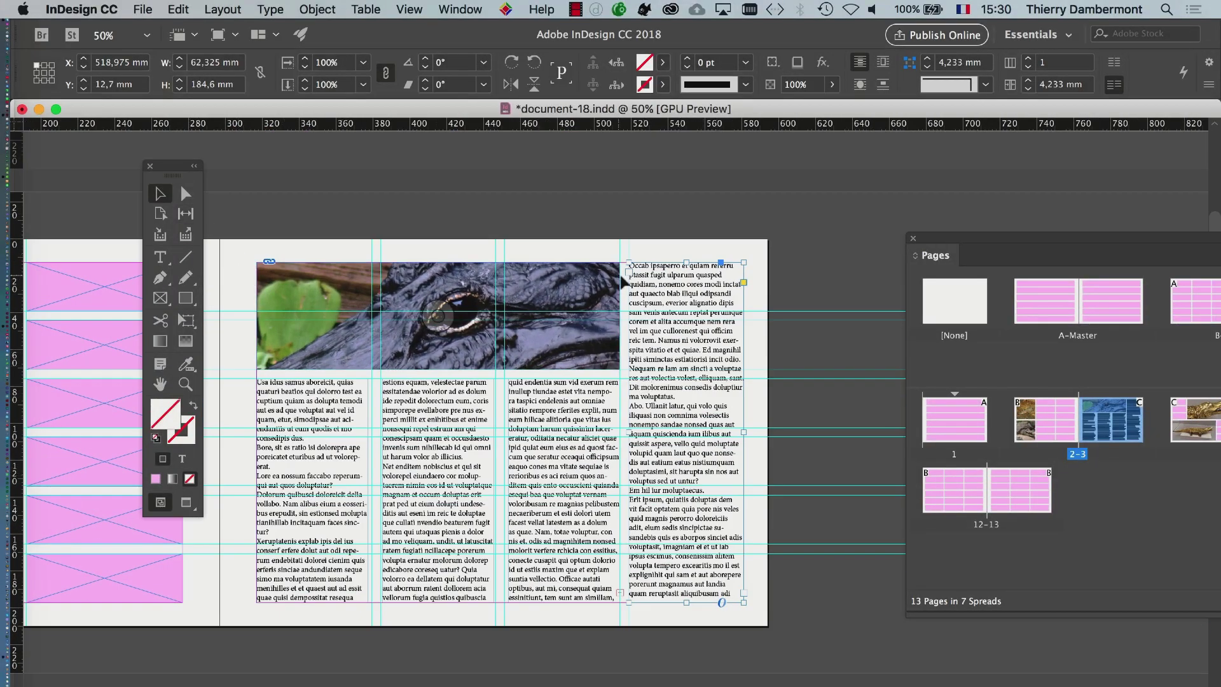
{"action": "key", "text": "super+equal"}
{"action": "scroll", "coordinate": [785, 265], "scroll_direction": "right", "scroll_amount": 2}
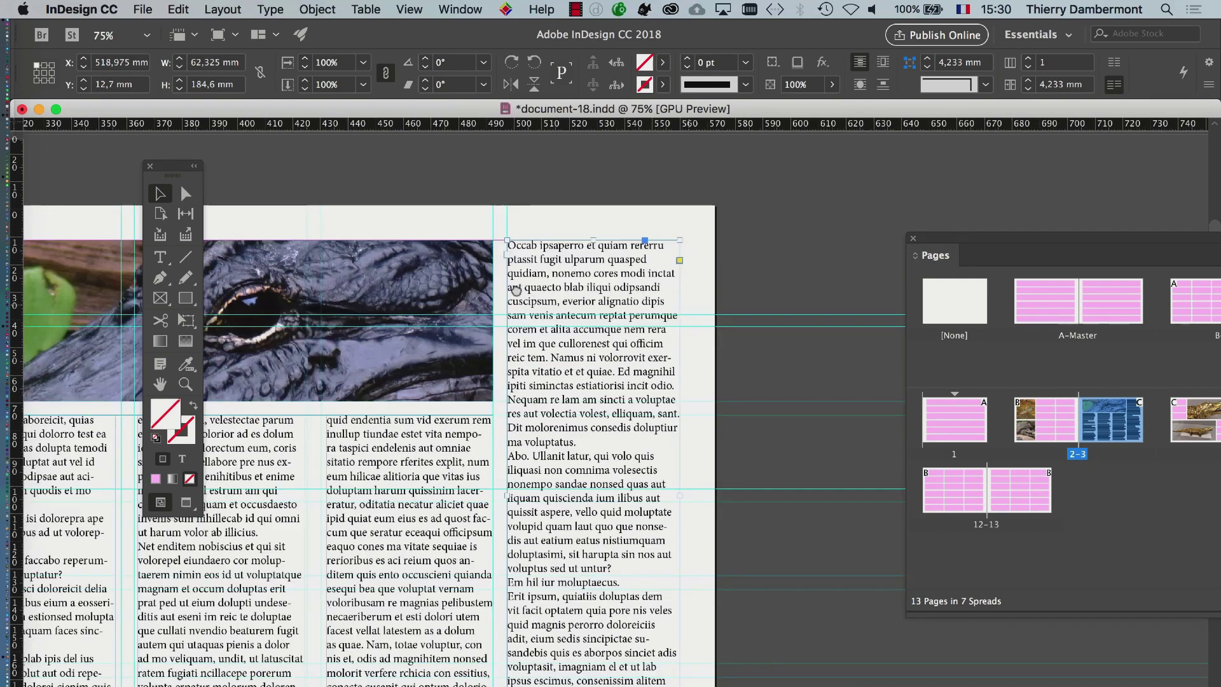
{"action": "scroll", "coordinate": [636, 270], "scroll_direction": "right", "scroll_amount": 3}
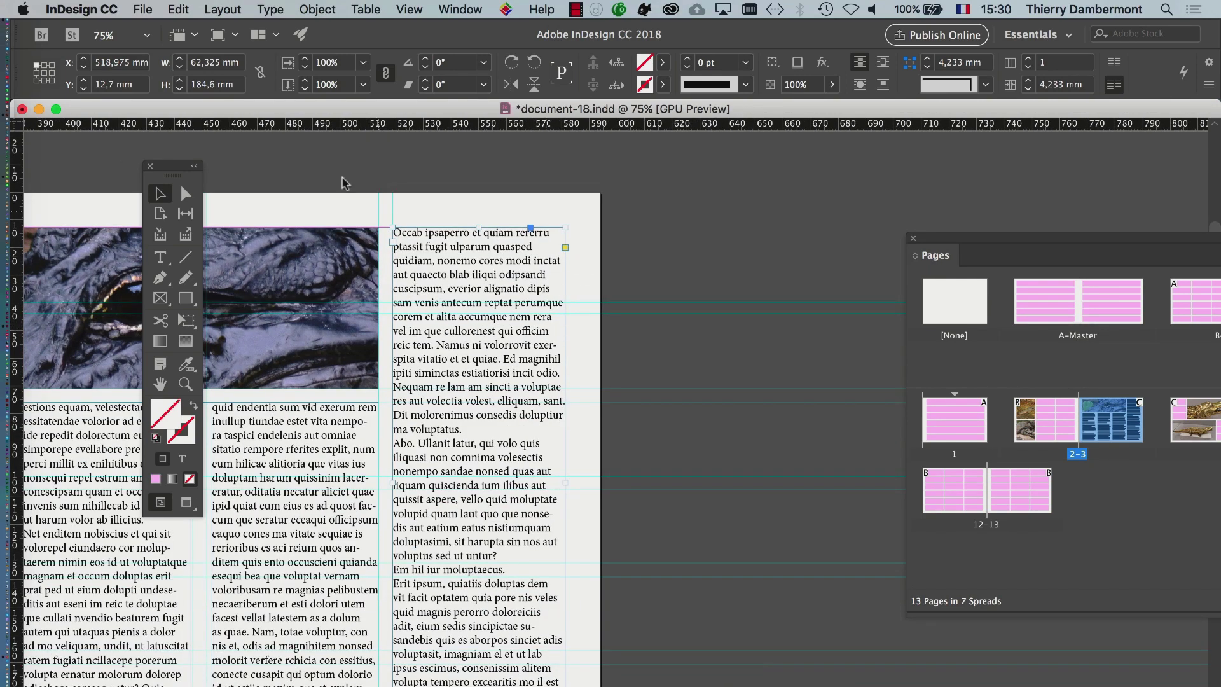
Open the Character panel and place it beside the full-height text frame in the outer column
{"action": "scroll", "coordinate": [321, 190], "scroll_direction": "right", "scroll_amount": 2}
{"action": "scroll", "coordinate": [321, 191], "scroll_direction": "down", "scroll_amount": 1}
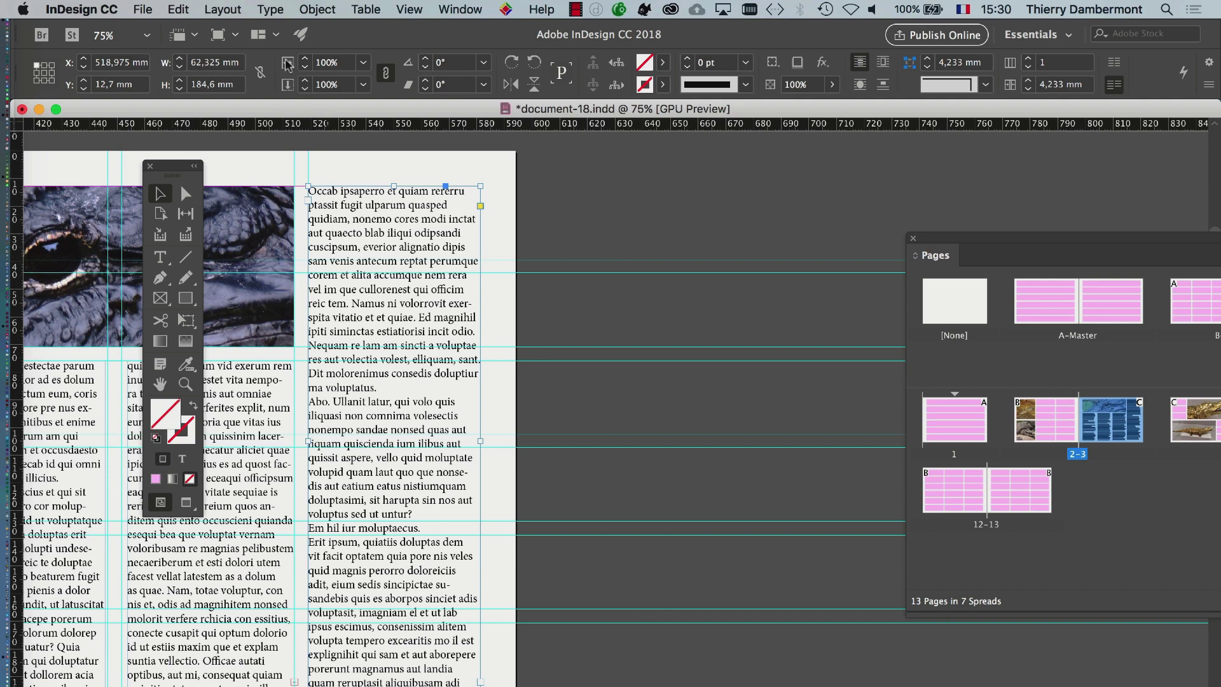
{"action": "left_click", "coordinate": [272, 9]}
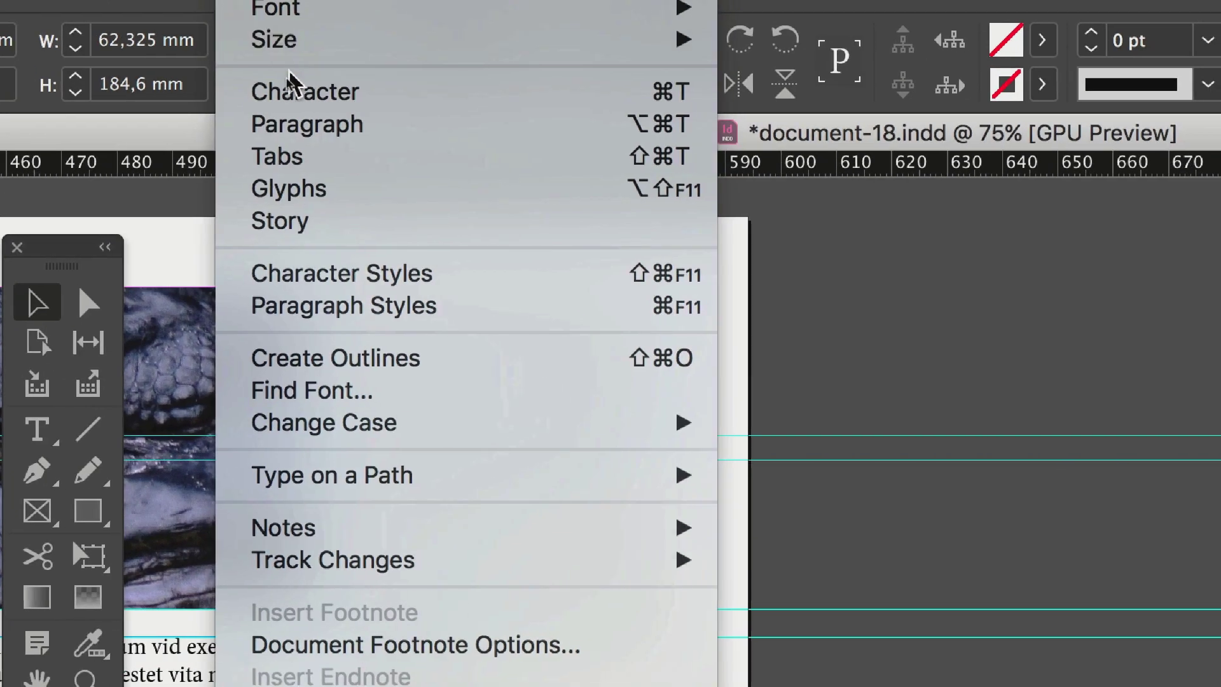
{"action": "left_click", "coordinate": [294, 84]}
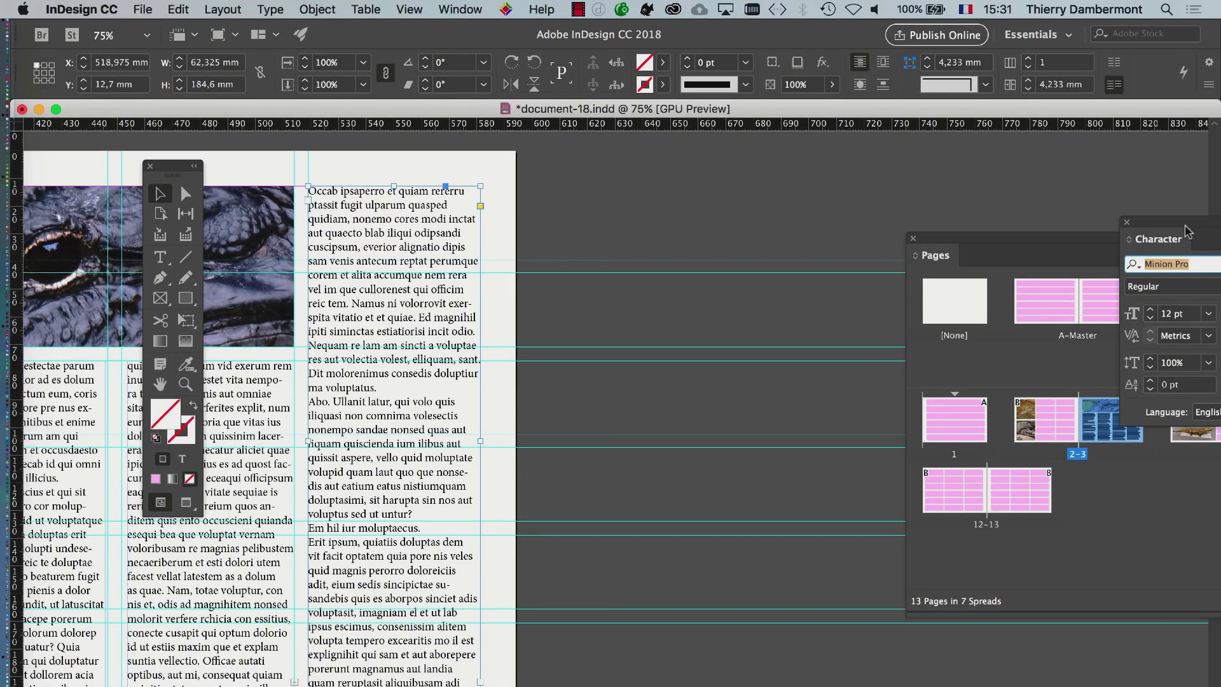
{"action": "left_click_drag", "start_coordinate": [1172, 221], "coordinate": [566, 171]}
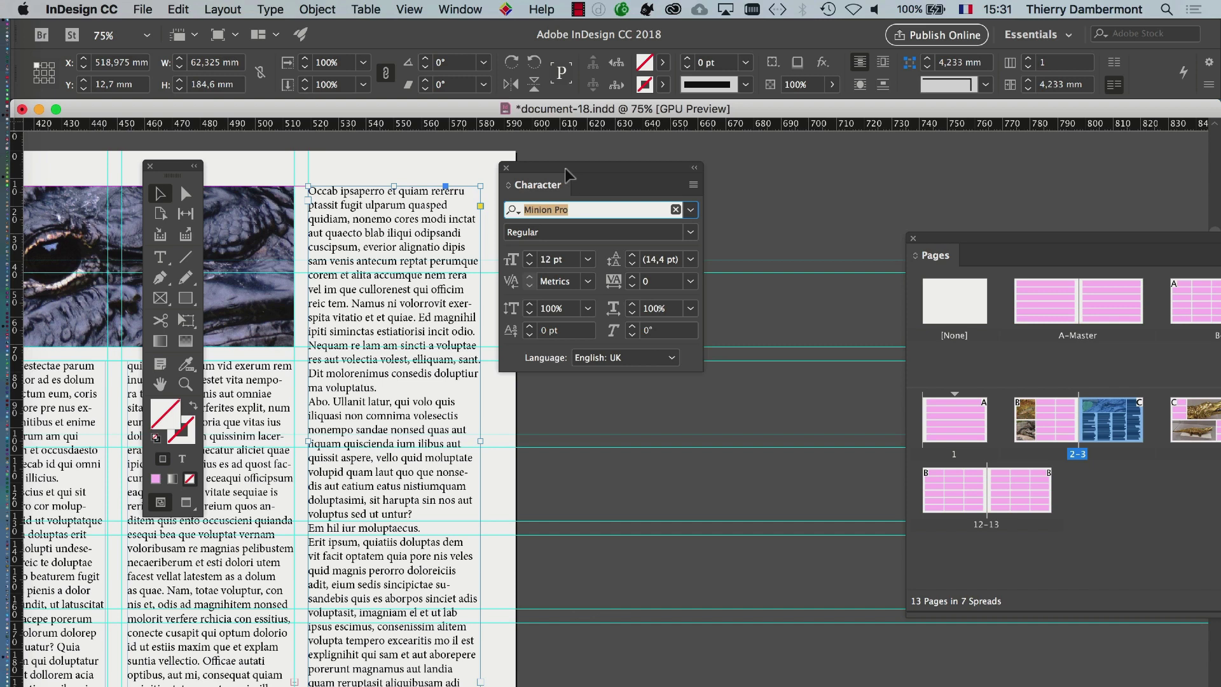
{"action": "left_click_drag", "start_coordinate": [604, 168], "coordinate": [615, 172]}
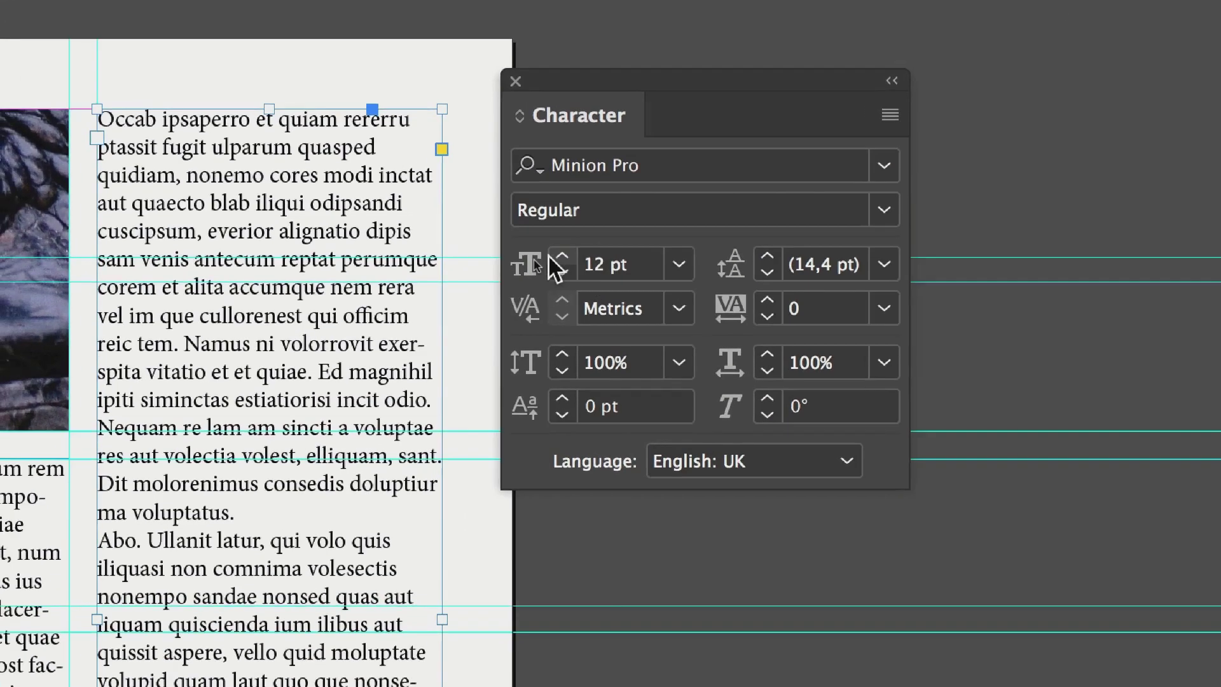
Increase the font size of the outer column's placeholder text to 16 pt
{"action": "left_click", "coordinate": [560, 256]}
{"action": "left_click", "coordinate": [560, 257]}
{"action": "left_click", "coordinate": [560, 257]}
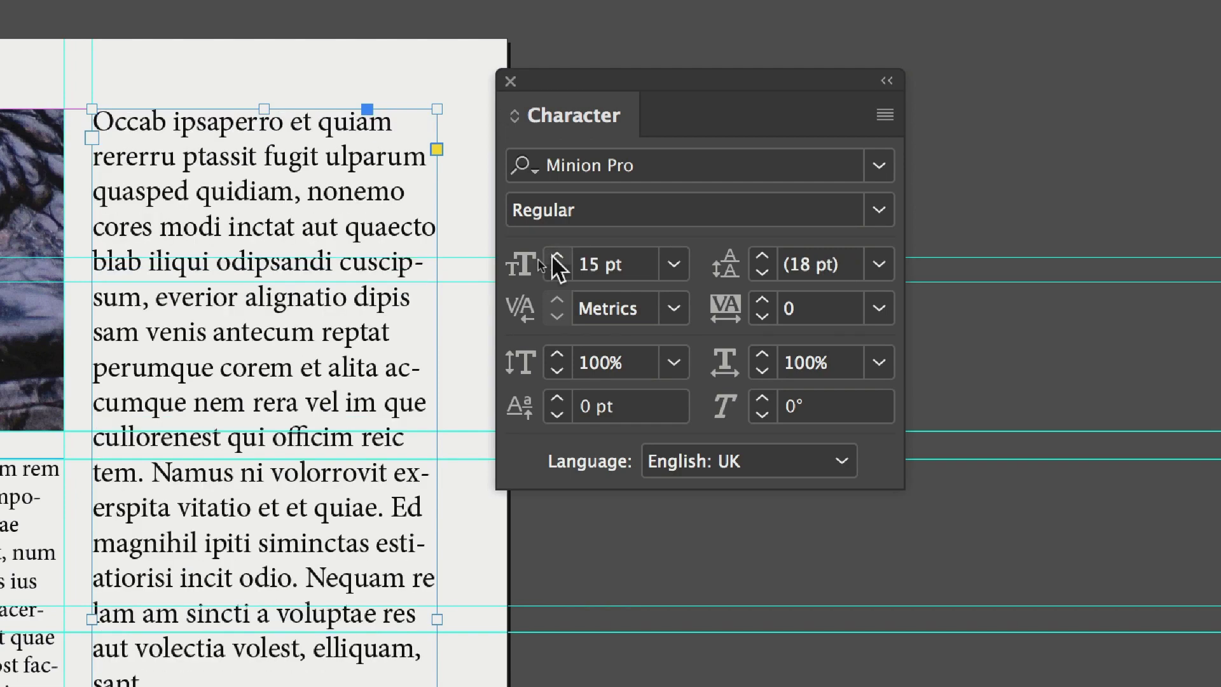
{"action": "left_click", "coordinate": [560, 257]}
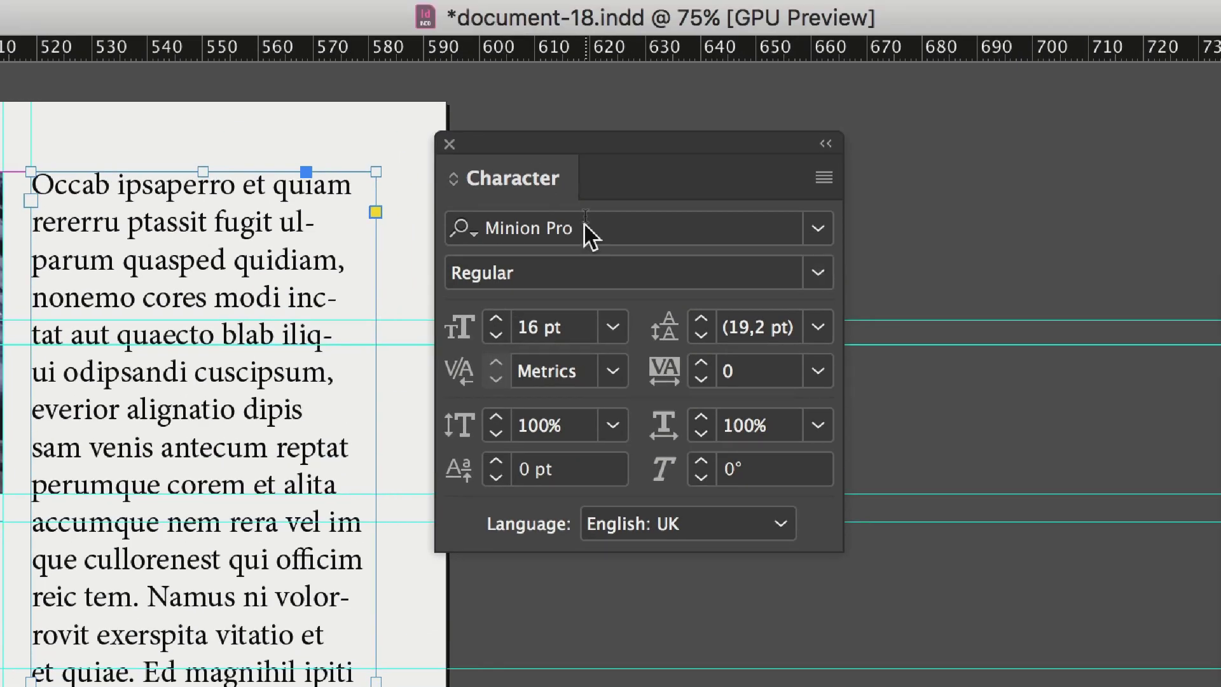
Change the outer column's font to Myanmar Sangam MN by stepping through the font list
{"action": "left_click", "coordinate": [584, 224]}
{"action": "key", "text": "Down"}
{"action": "key", "text": "Down"}
{"action": "key", "text": "Down"}
{"action": "key", "text": "Down"}
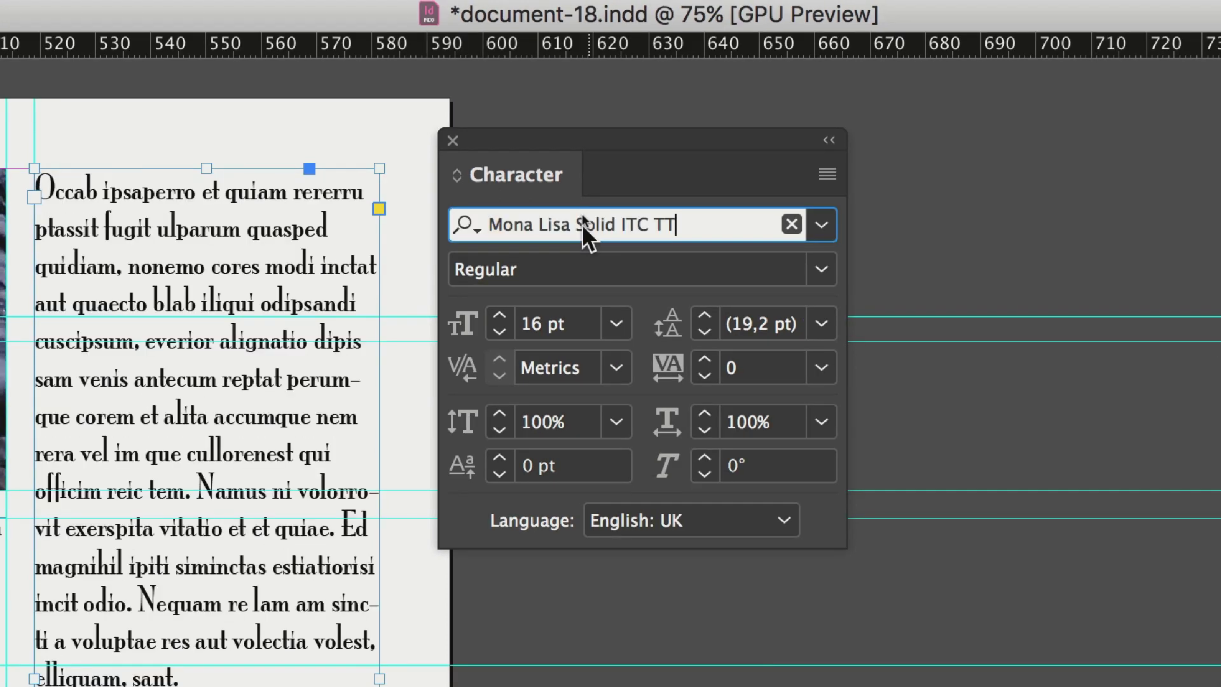
{"action": "key", "text": "Down"}
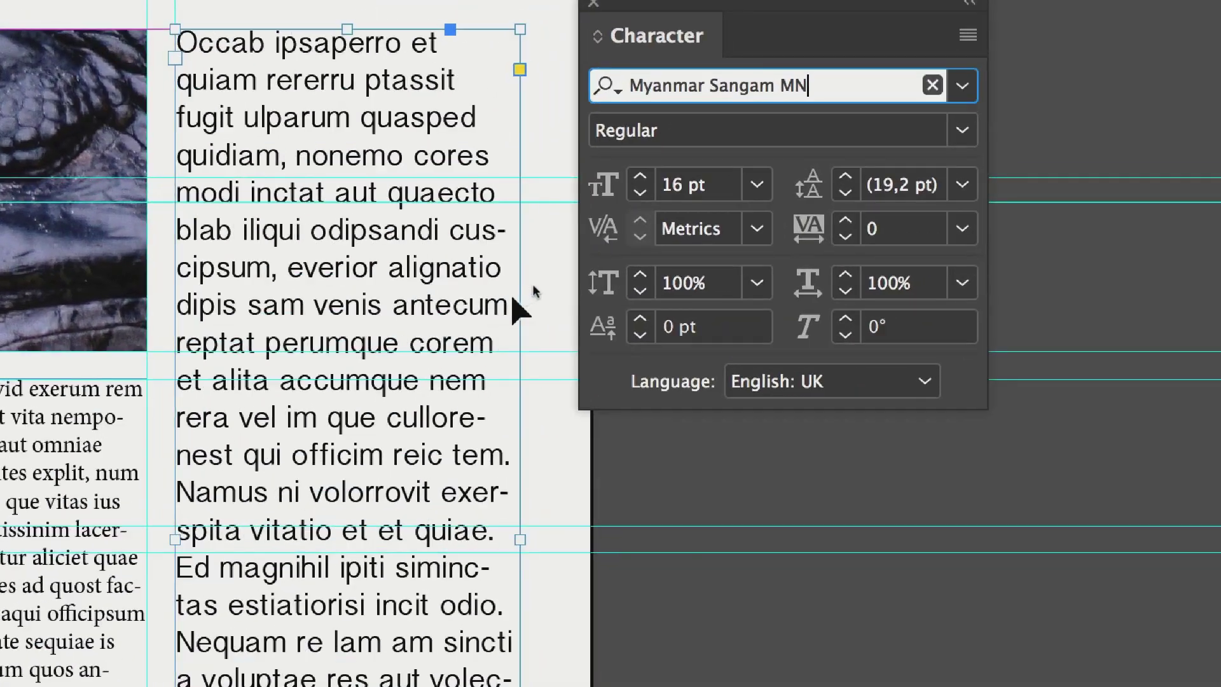
Set the outer column's text to 15 pt with 19 pt leading
{"action": "left_click", "coordinate": [639, 191]}
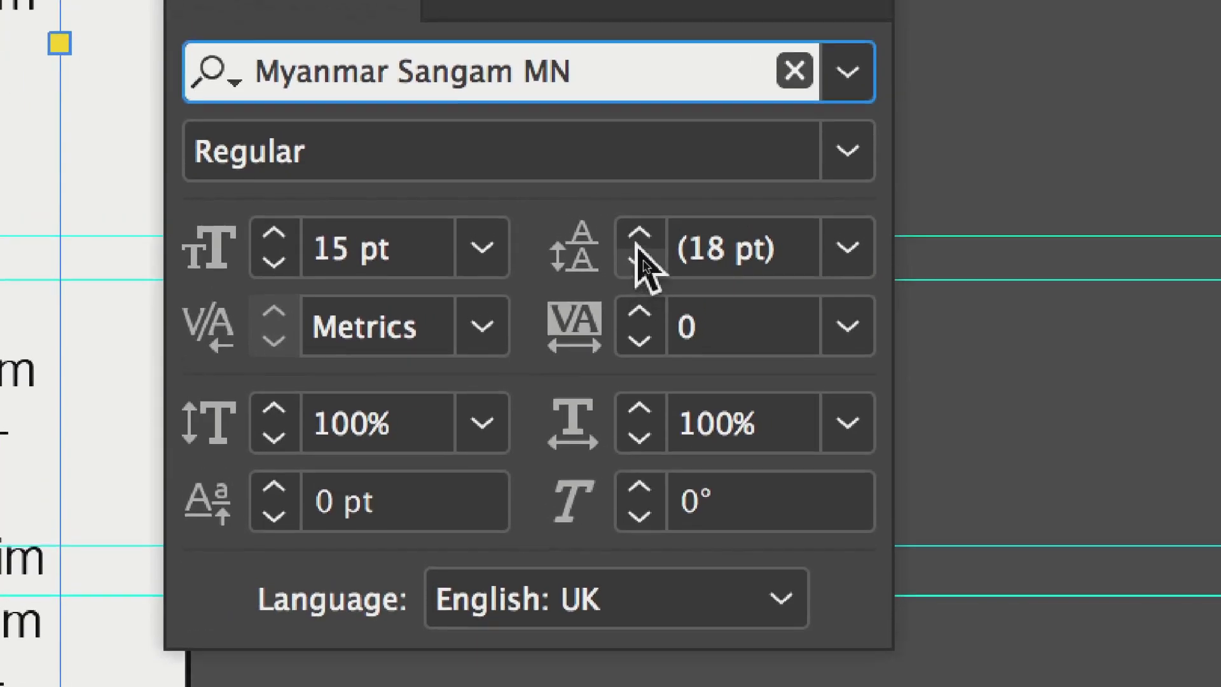
{"action": "left_click", "coordinate": [640, 261]}
{"action": "left_click", "coordinate": [641, 260]}
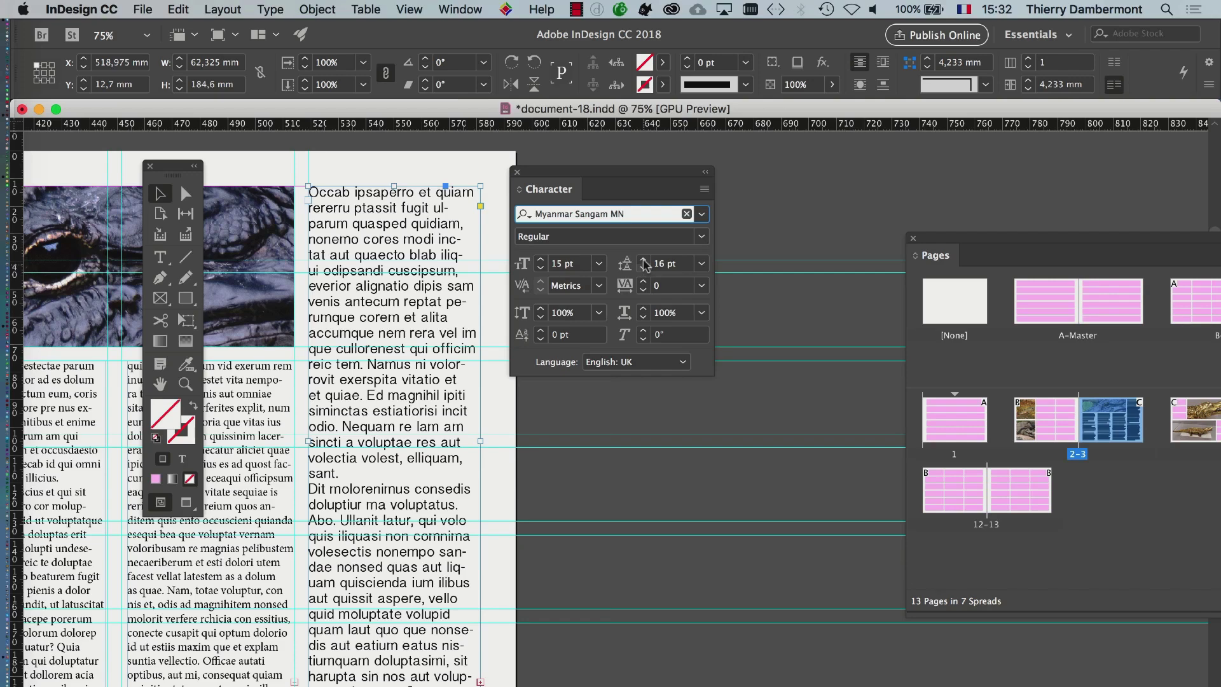
{"action": "left_click", "coordinate": [643, 260]}
{"action": "left_click", "coordinate": [643, 260]}
{"action": "left_click", "coordinate": [644, 260]}
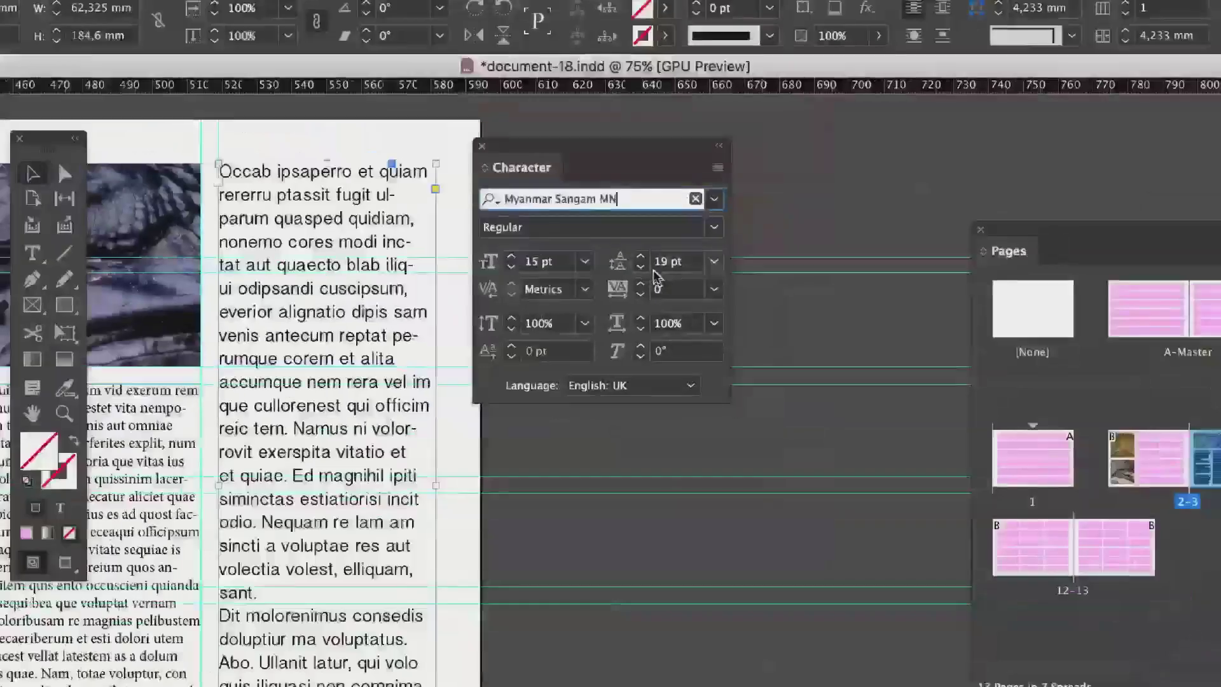
Move the Character panel away from the outer column's text and close the open font list
{"action": "left_click_drag", "start_coordinate": [530, 149], "coordinate": [652, 174]}
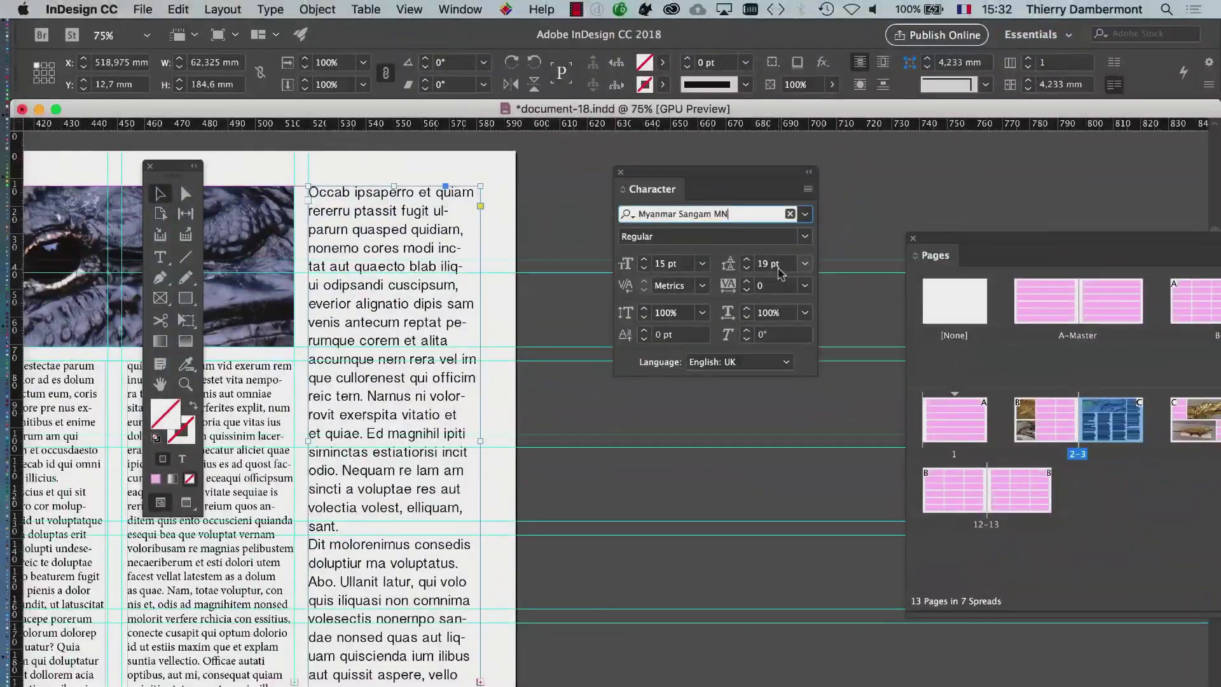
{"action": "left_click_drag", "start_coordinate": [641, 175], "coordinate": [827, 178]}
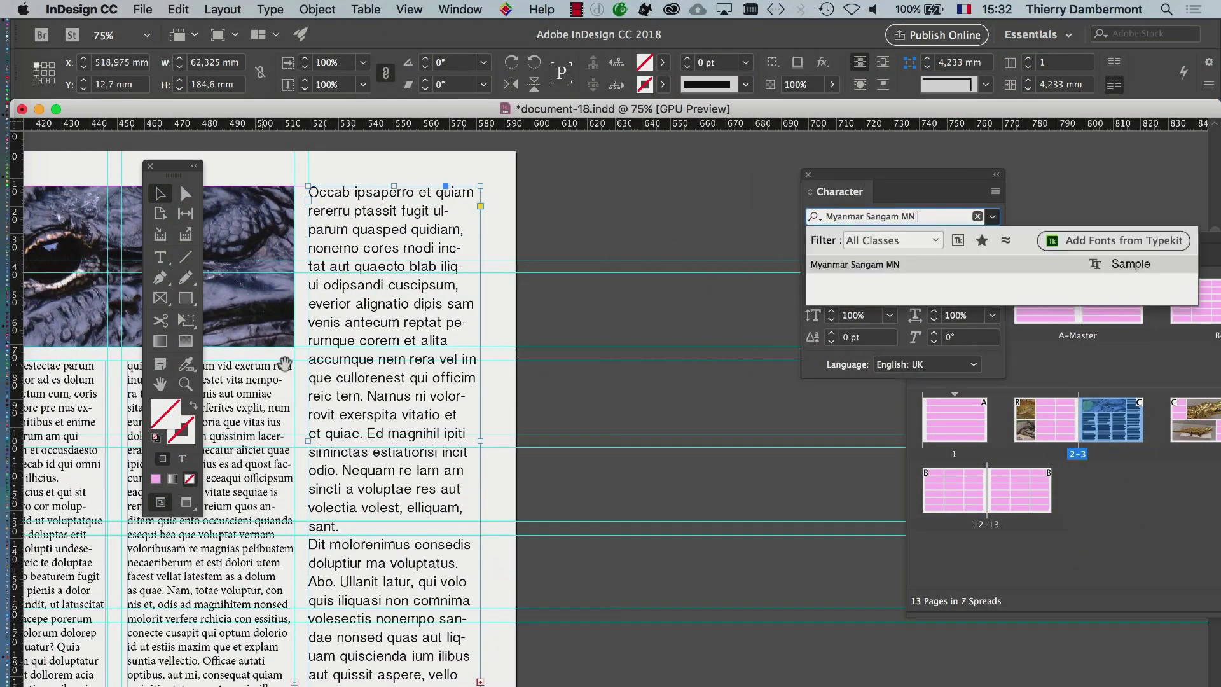
{"action": "left_click", "coordinate": [472, 366]}
Move the Tools panel aside and set the gutter of the three-column text frame below the picture to 5 mm
{"action": "scroll", "coordinate": [472, 366], "scroll_direction": "left", "scroll_amount": 10}
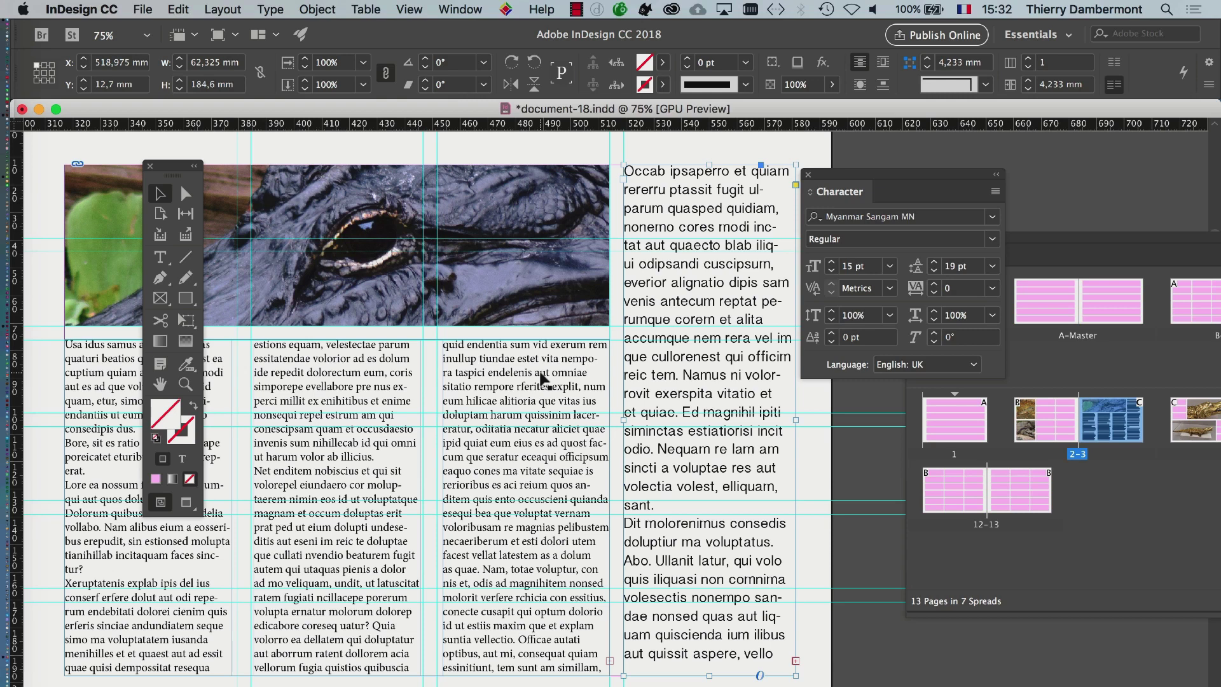
{"action": "left_click", "coordinate": [341, 394]}
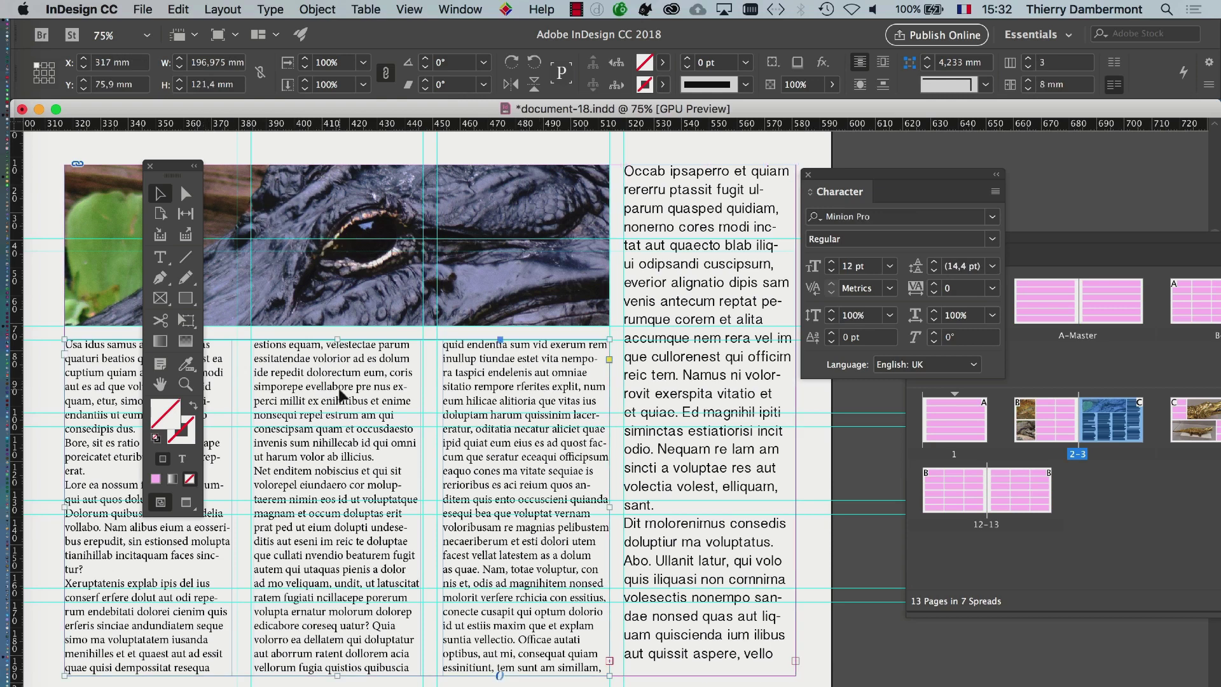
{"action": "left_click_drag", "start_coordinate": [179, 167], "coordinate": [76, 157]}
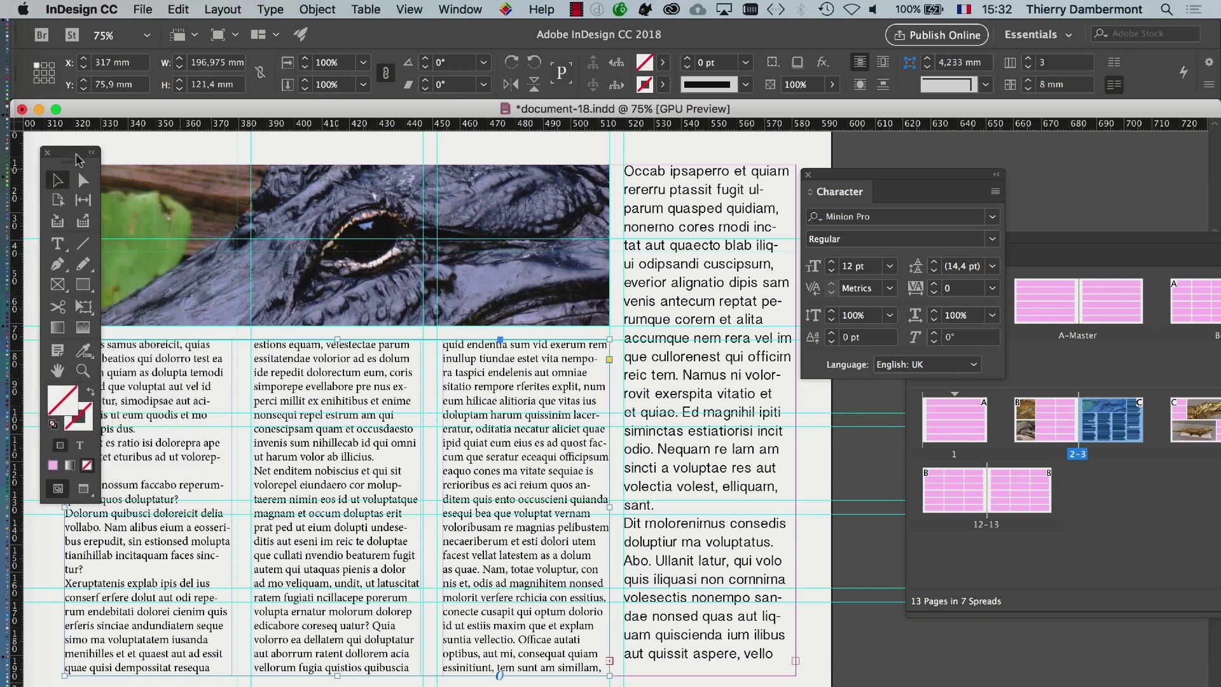
{"action": "key", "text": "super+b"}
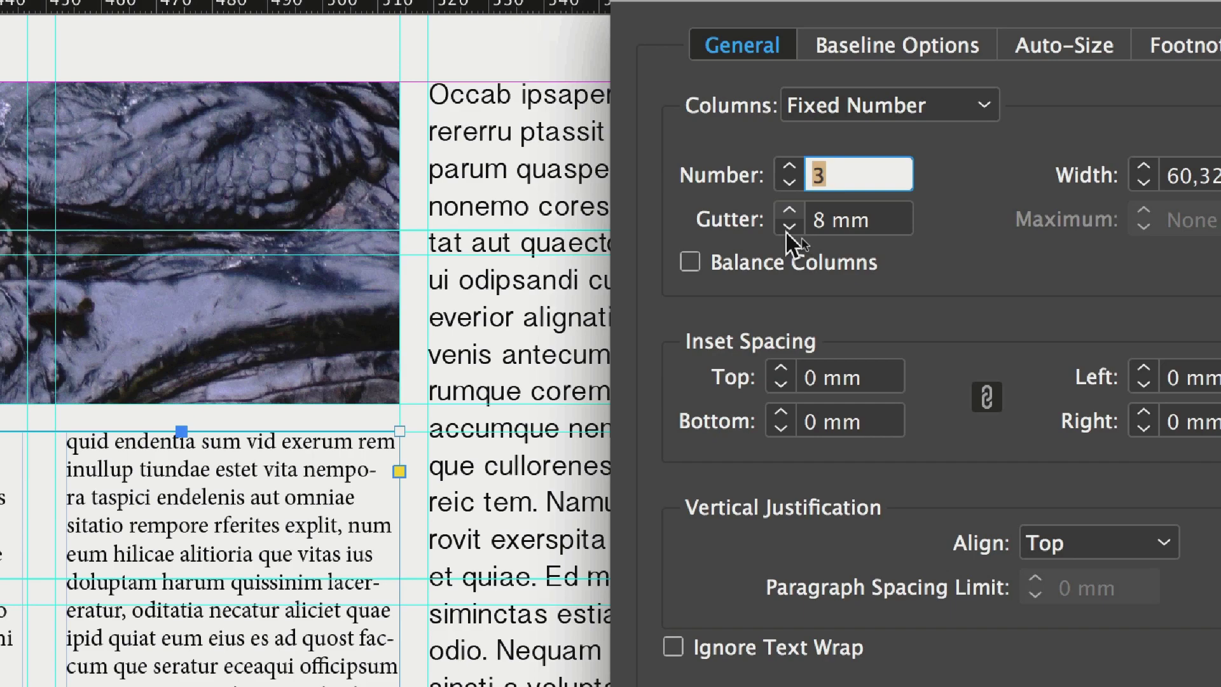
{"action": "left_click", "coordinate": [787, 229]}
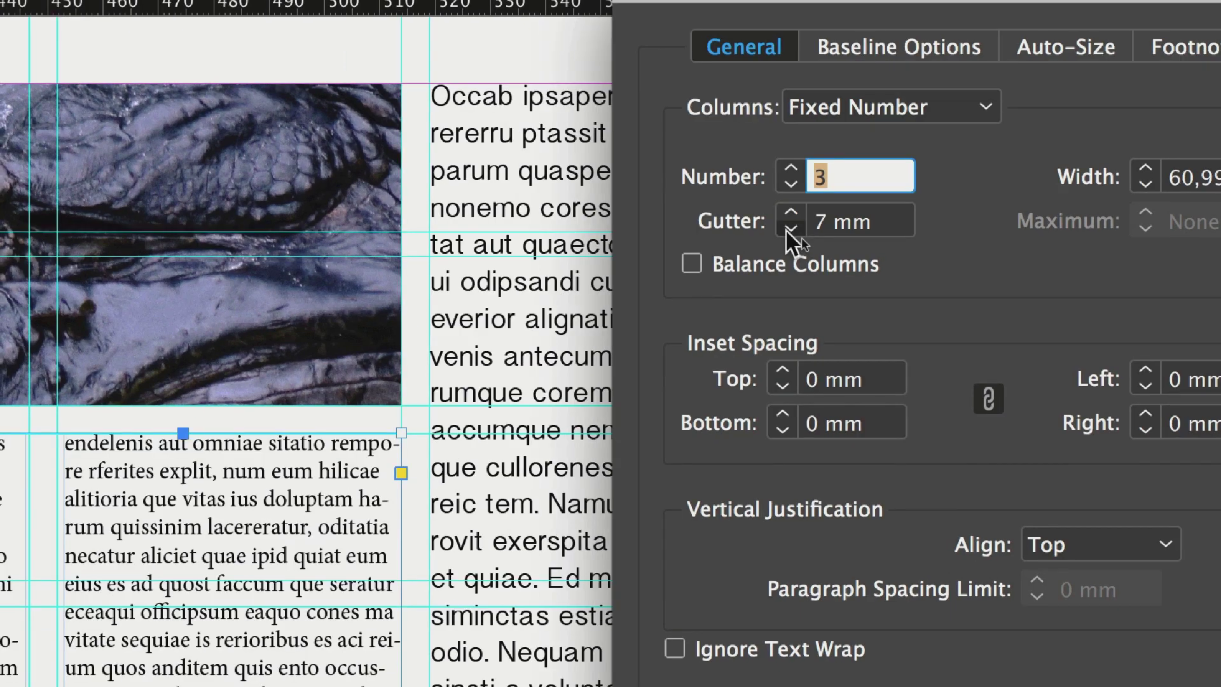
{"action": "left_click", "coordinate": [787, 229]}
{"action": "left_click", "coordinate": [787, 229]}
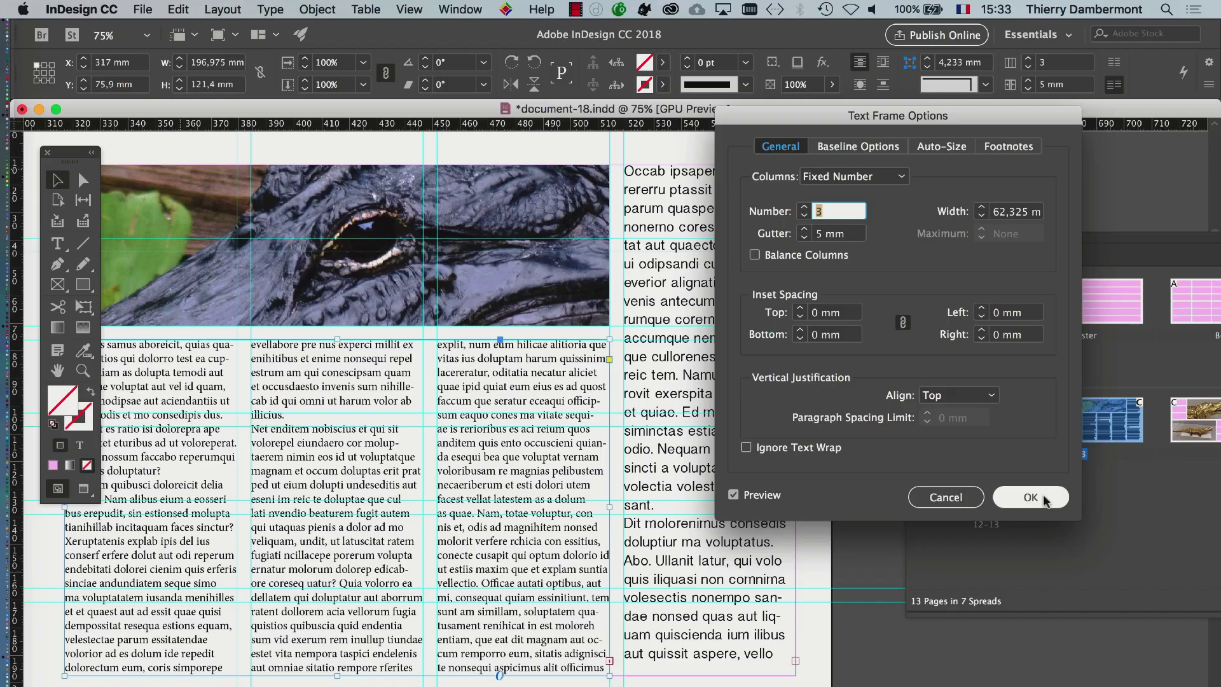
{"action": "left_click", "coordinate": [1030, 497]}
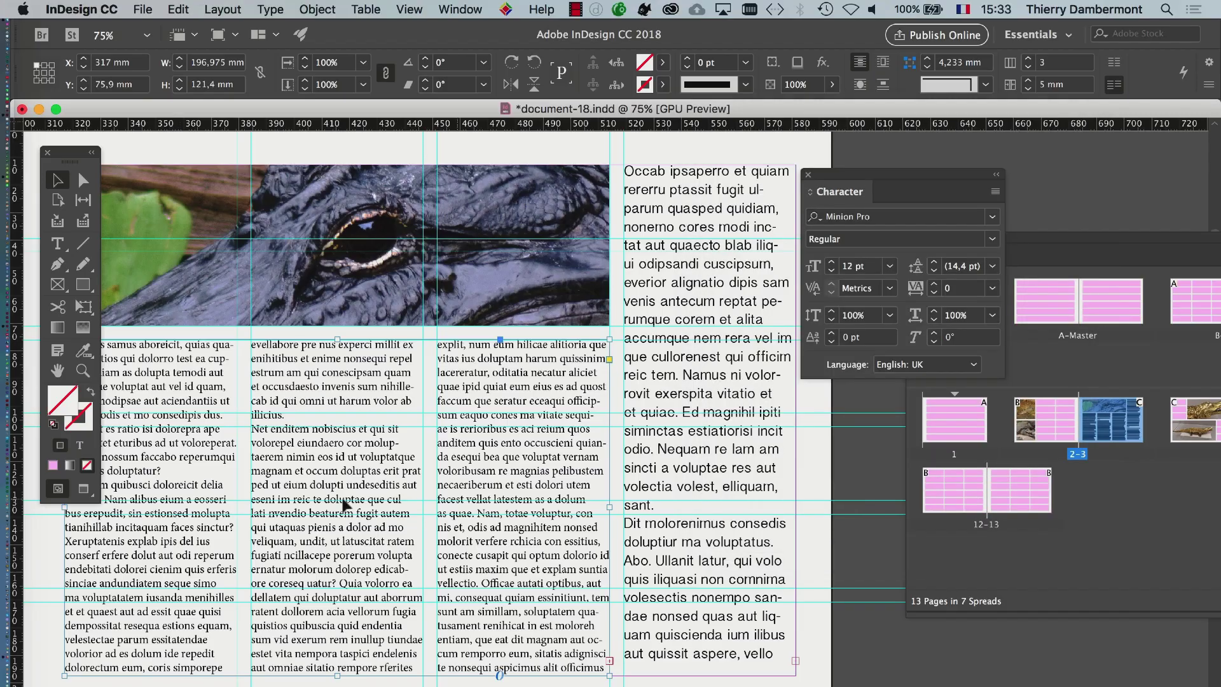
Switch the screen mode to Preview and deselect the three-column text frame
{"action": "left_click", "coordinate": [84, 490]}
{"action": "scroll", "coordinate": [279, 572], "scroll_direction": "down", "scroll_amount": 1}
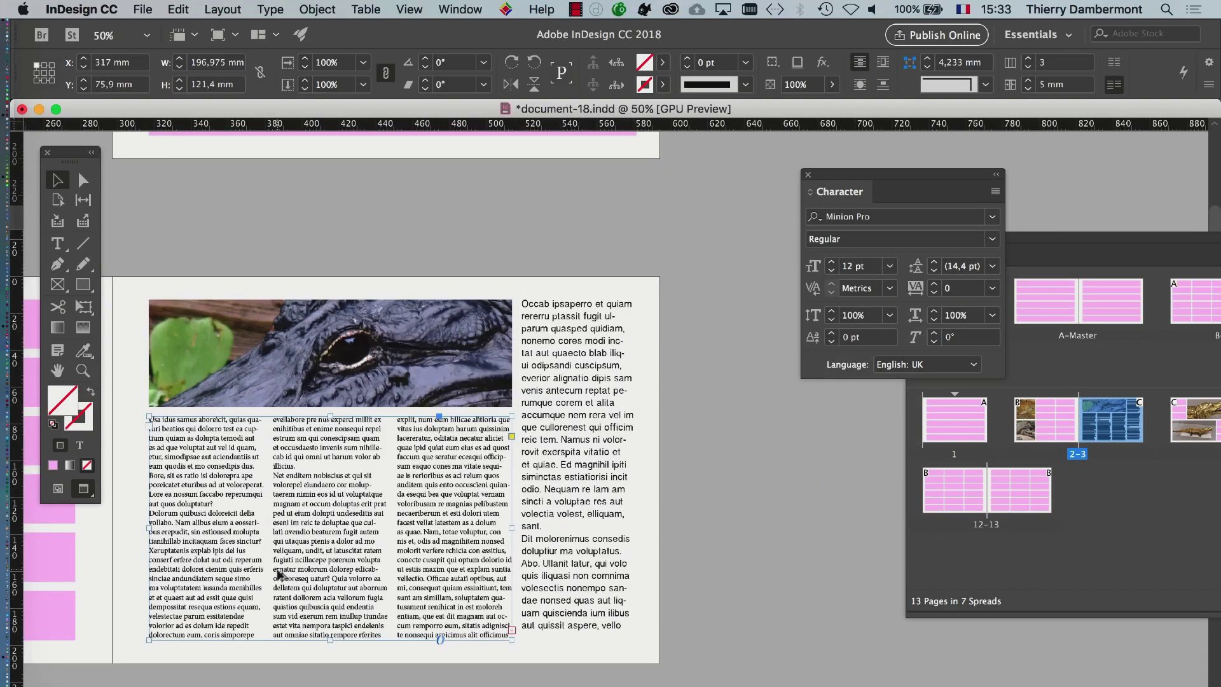
{"action": "left_click", "coordinate": [474, 674]}
{"action": "scroll", "coordinate": [541, 572], "scroll_direction": "left", "scroll_amount": 3}
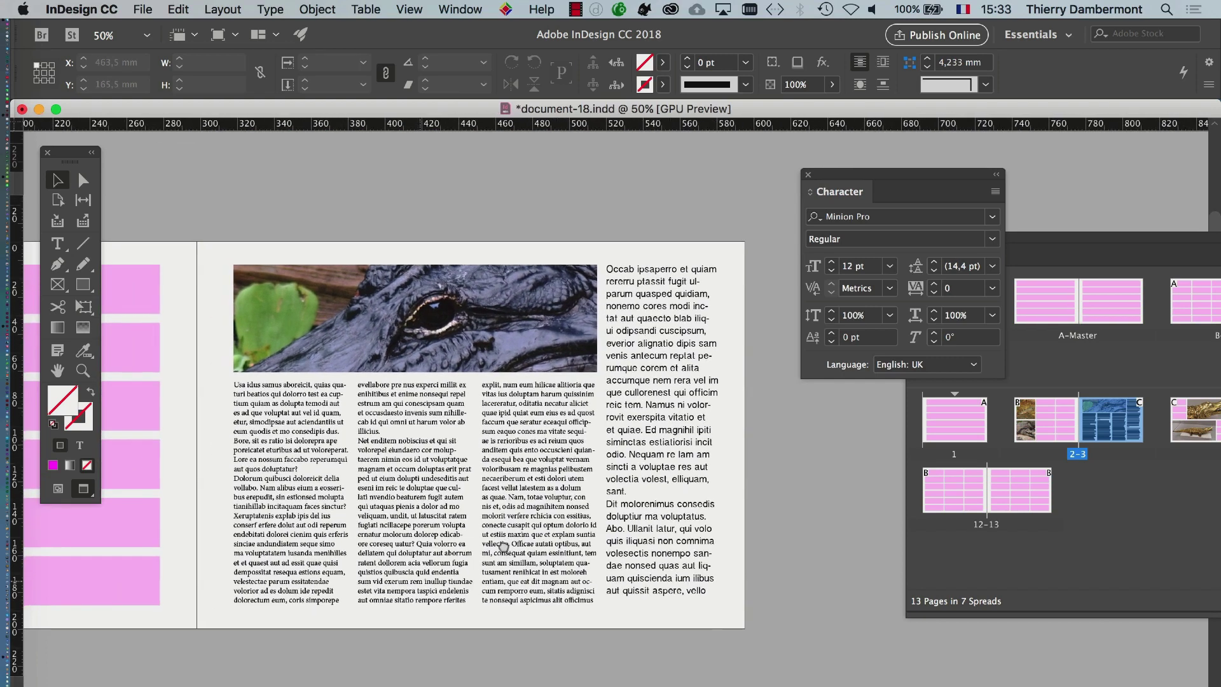
Try selecting the outer column's text from "Nequam" to the end of the story, and leave text editing
{"action": "key", "text": "t"}
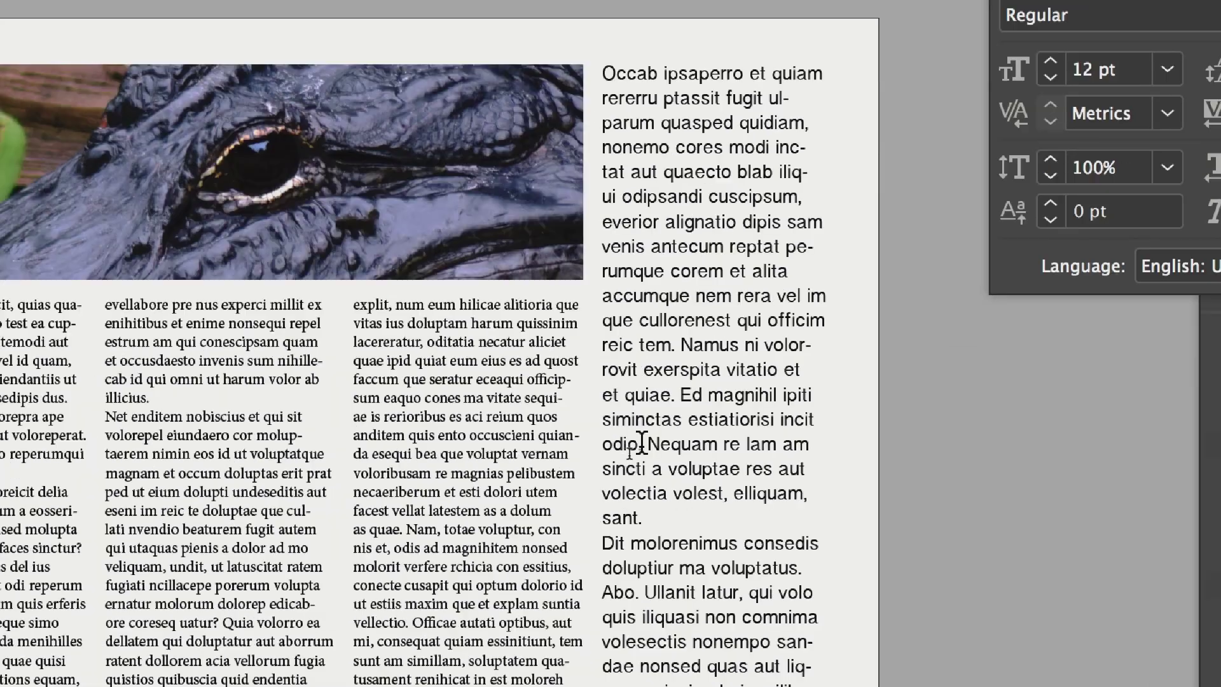
{"action": "left_click", "coordinate": [606, 487]}
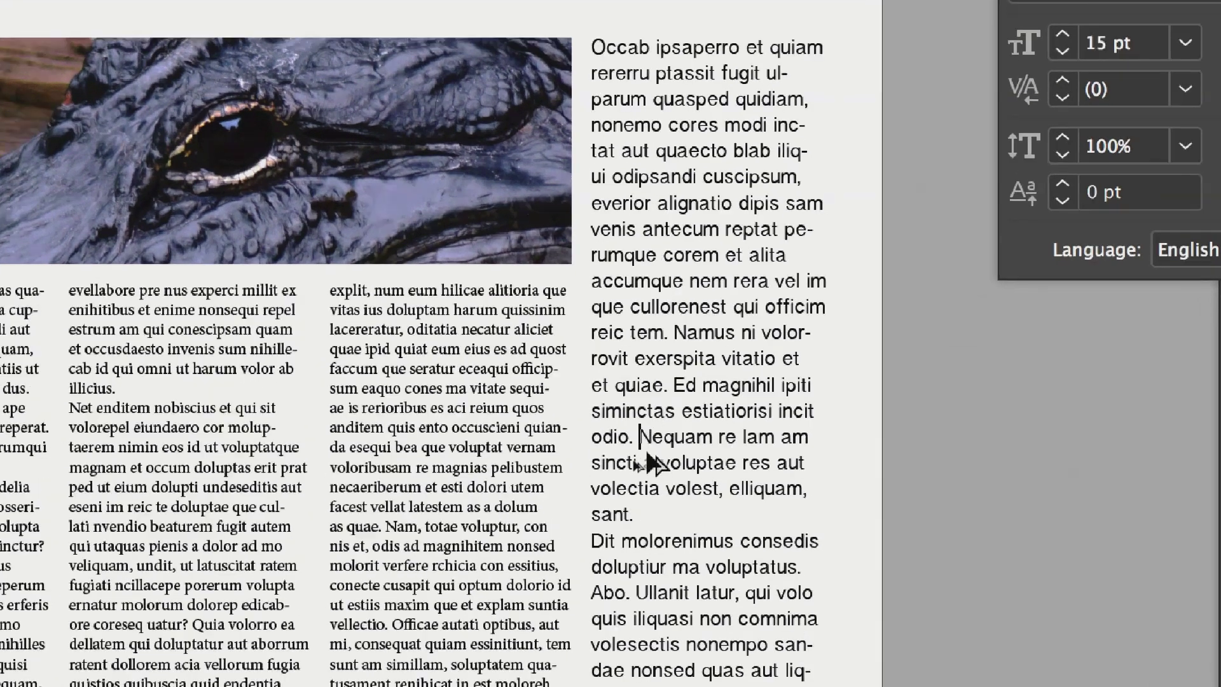
{"action": "key", "text": "Escape"}
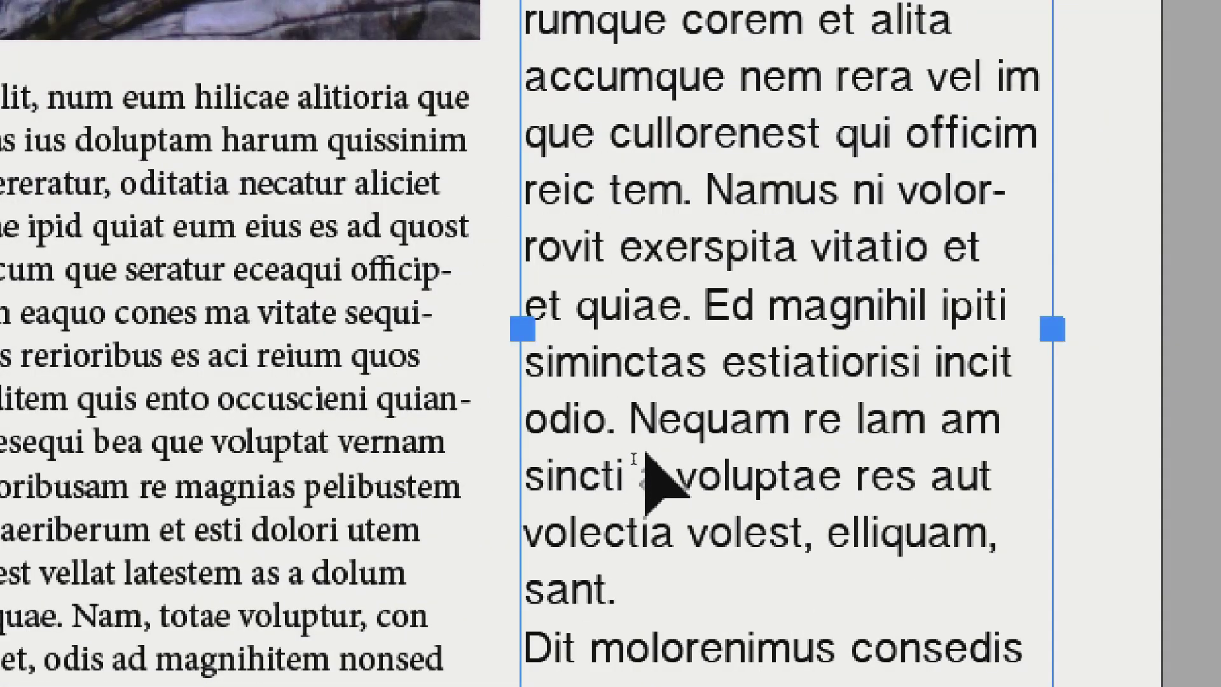
{"action": "double_click", "coordinate": [644, 438]}
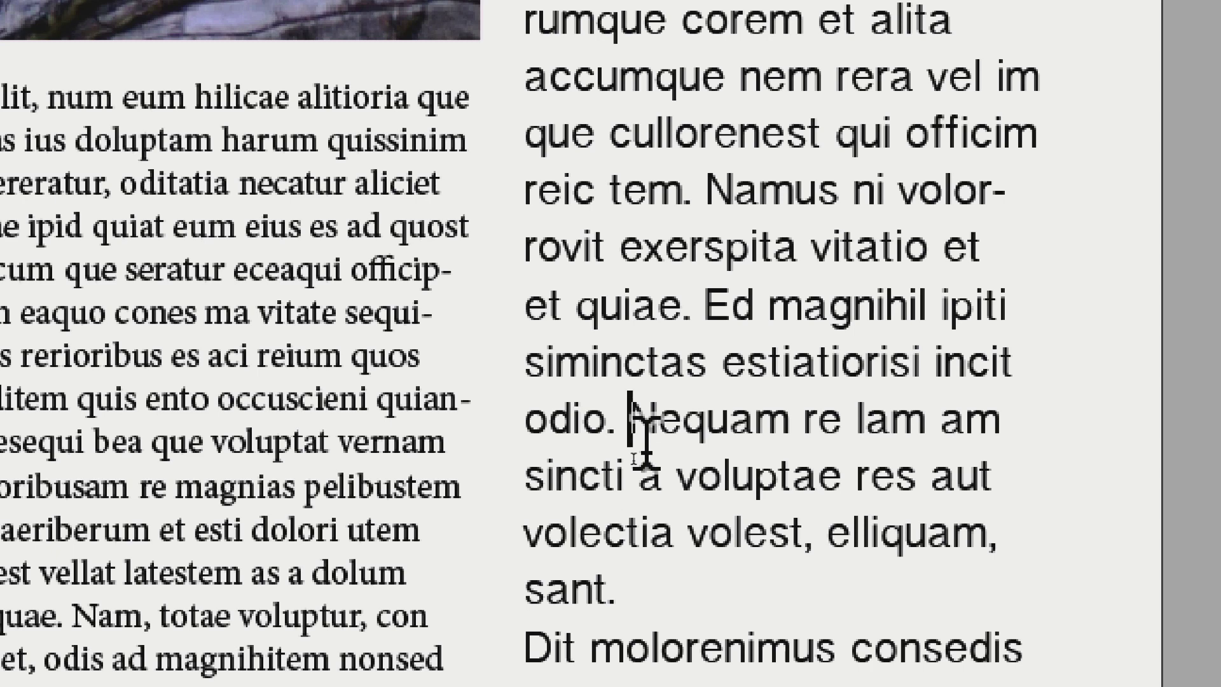
{"action": "left_click_drag", "start_coordinate": [644, 437], "coordinate": [770, 537]}
{"action": "key", "text": "ctrl+shift+End"}
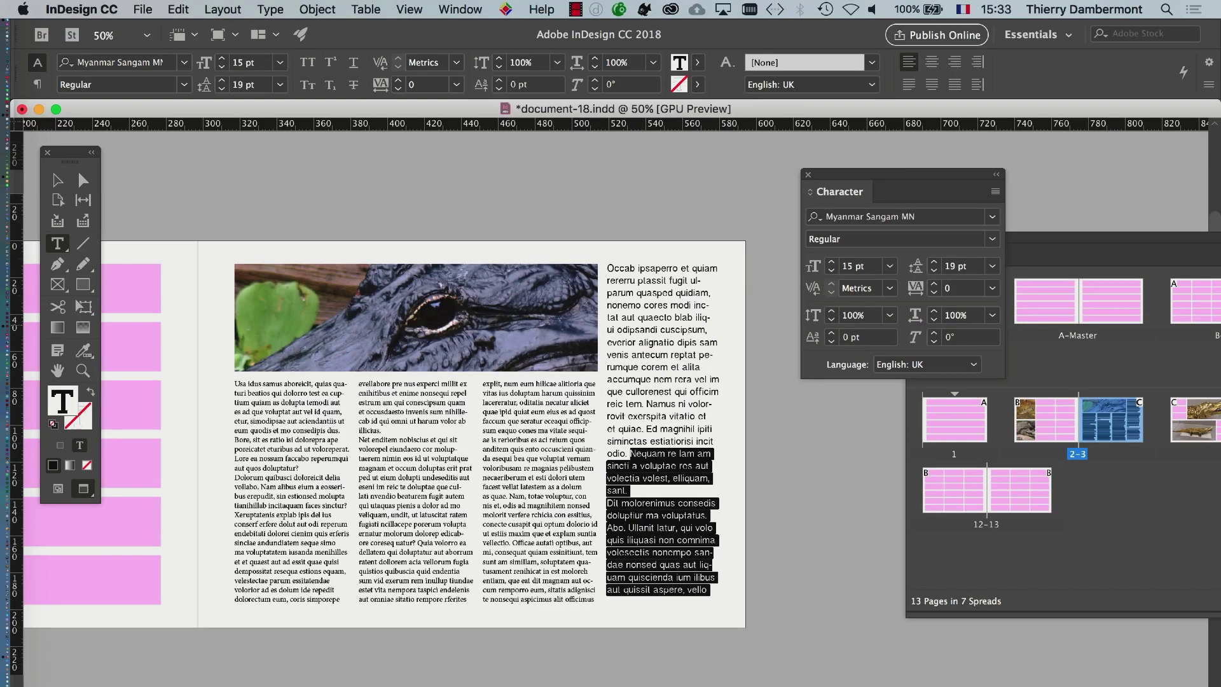
{"action": "key", "text": "Escape"}
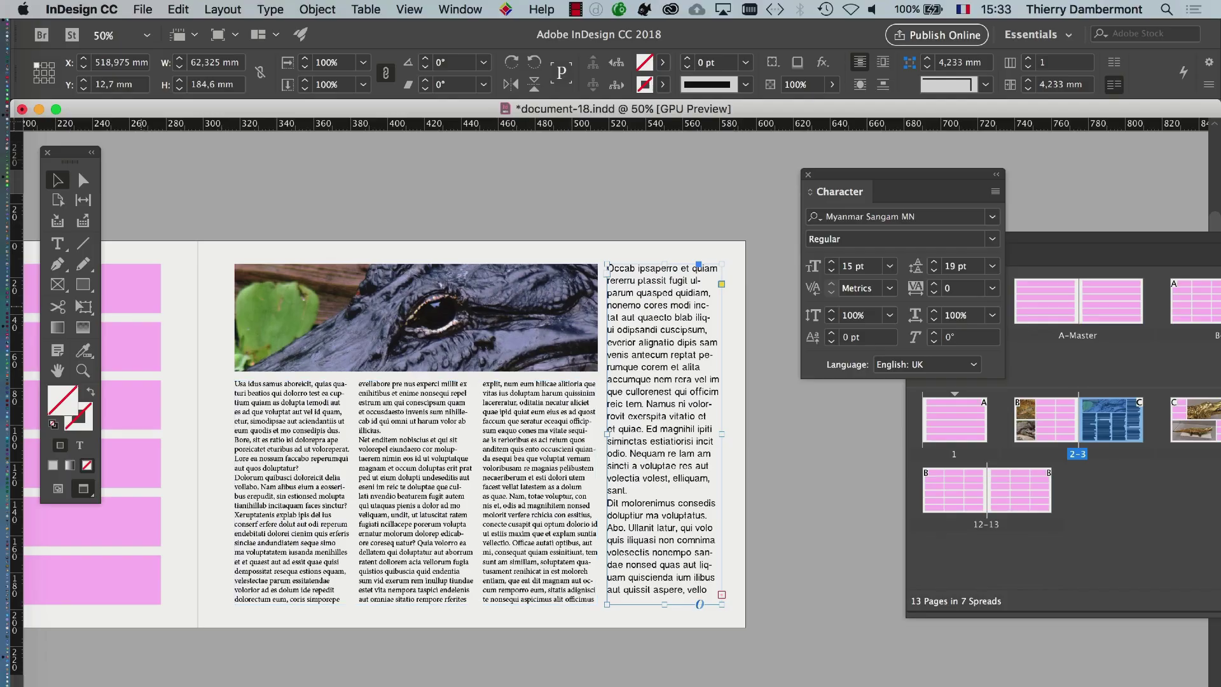
Place the text cursor before "Nequam" in the outer column again and extend the selection to the story's end
{"action": "key", "text": "t"}
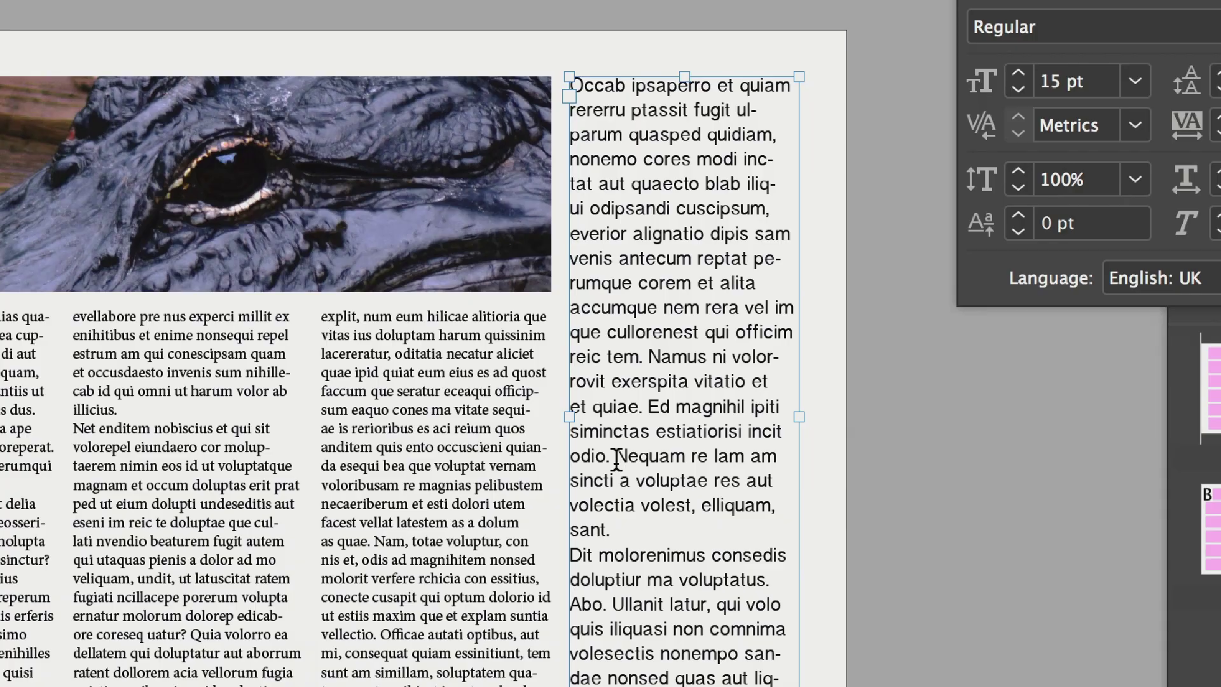
{"action": "left_click", "coordinate": [614, 459]}
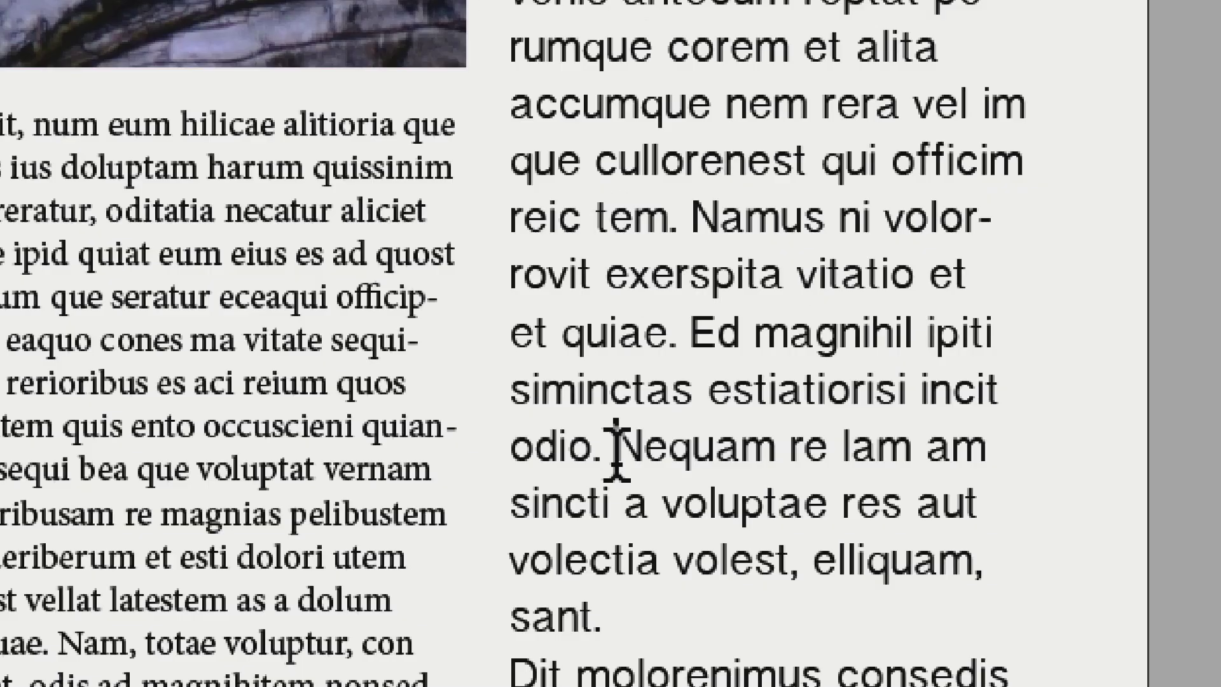
{"action": "key", "text": "super"}
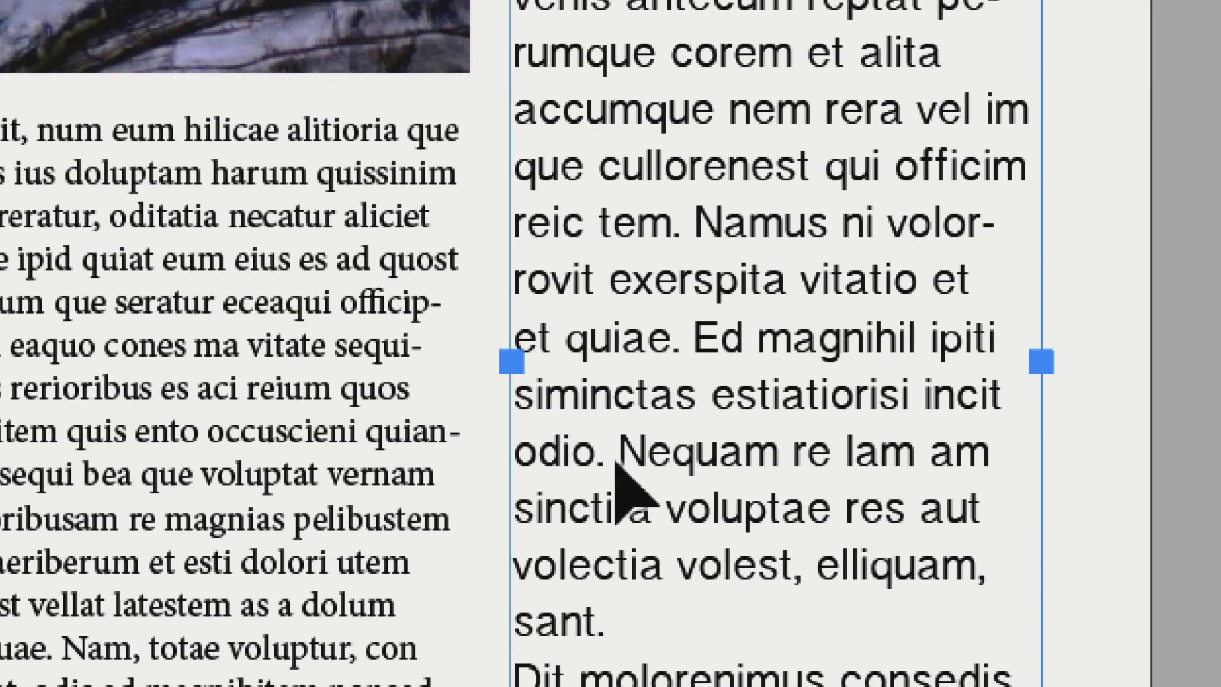
{"action": "key", "text": "super+shift+End"}
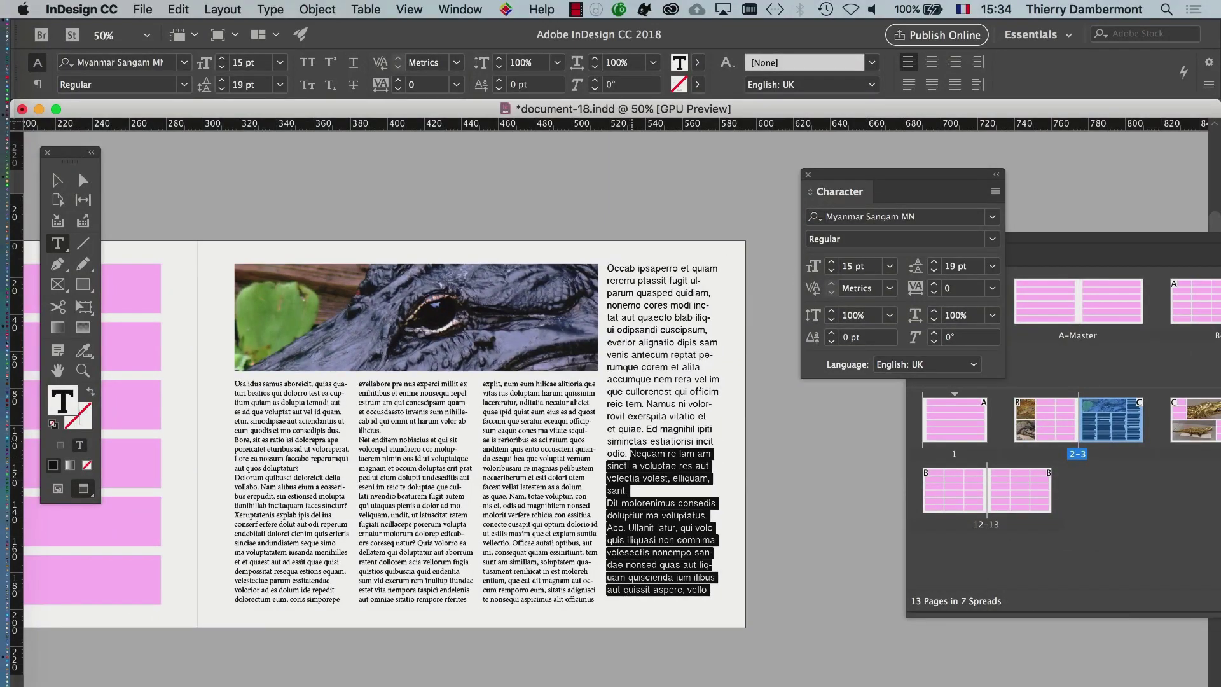
Show the macOS on-screen keyboard viewer
{"action": "left_click", "coordinate": [963, 9]}
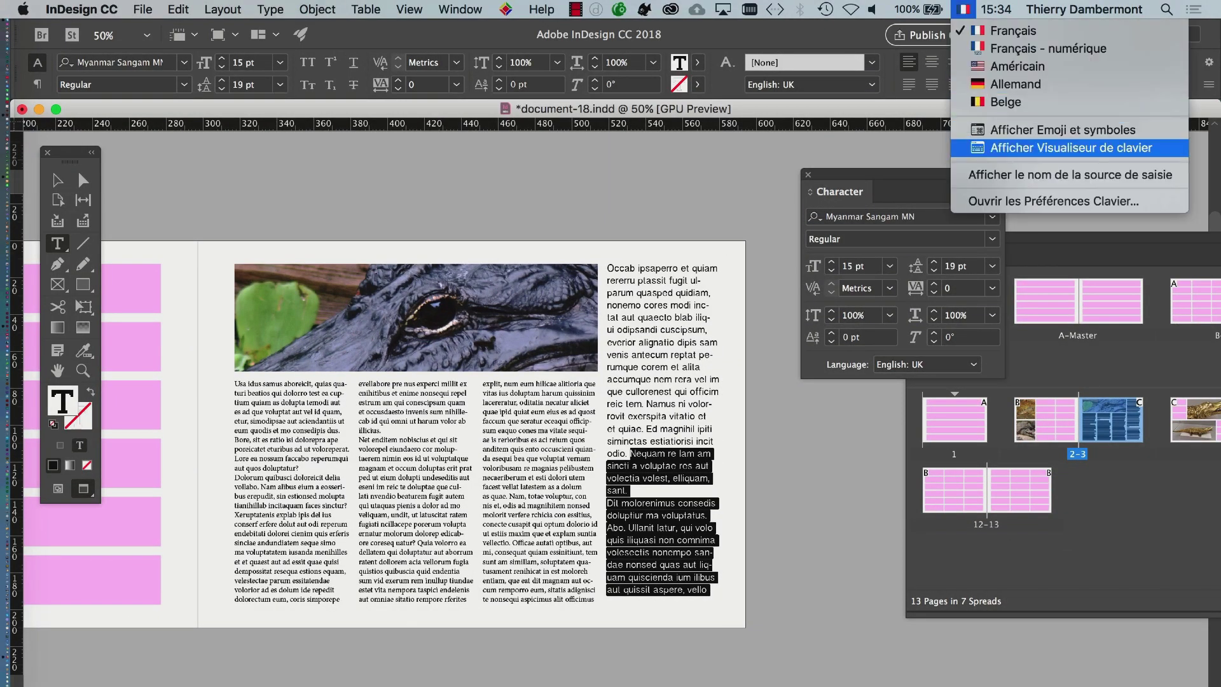
{"action": "left_click", "coordinate": [1070, 147]}
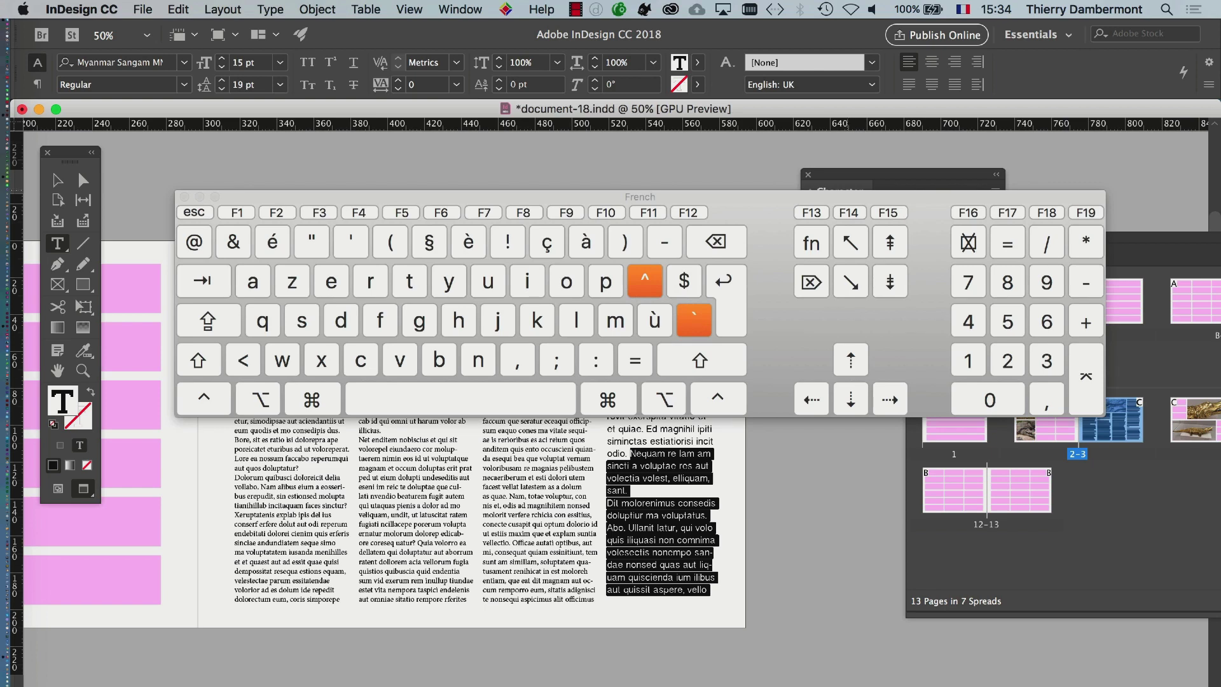
Close the macOS on-screen keyboard viewer
{"action": "key", "text": "super+alt"}
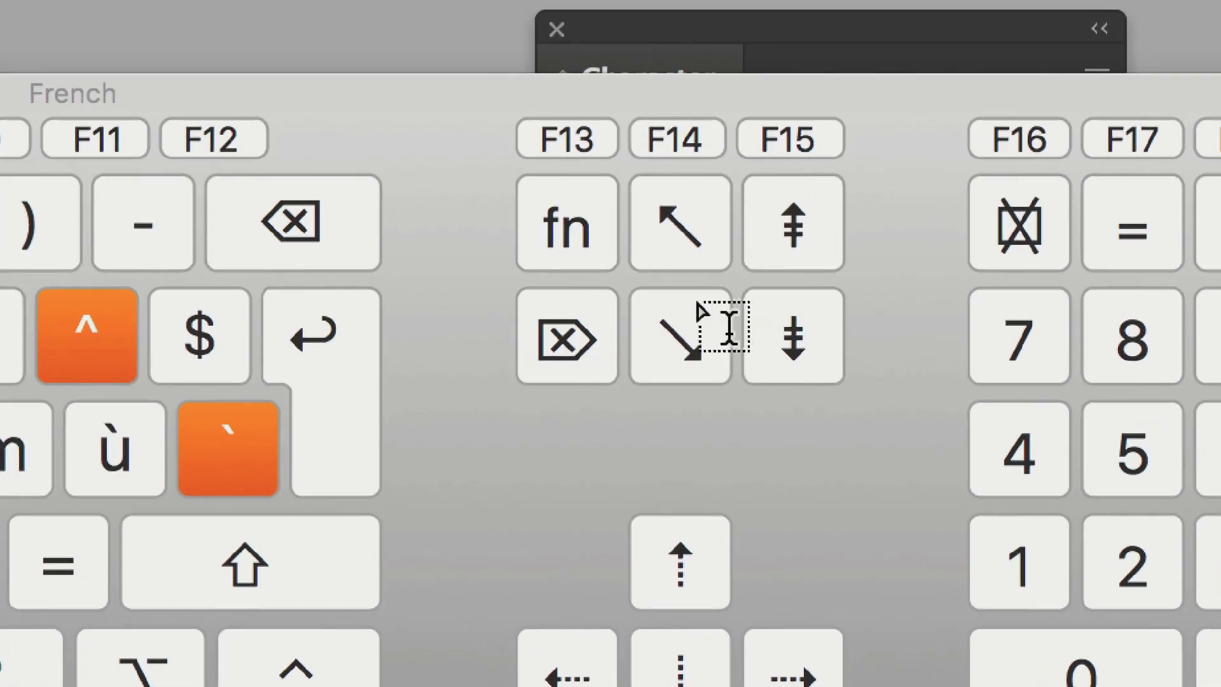
{"action": "key", "text": "alt"}
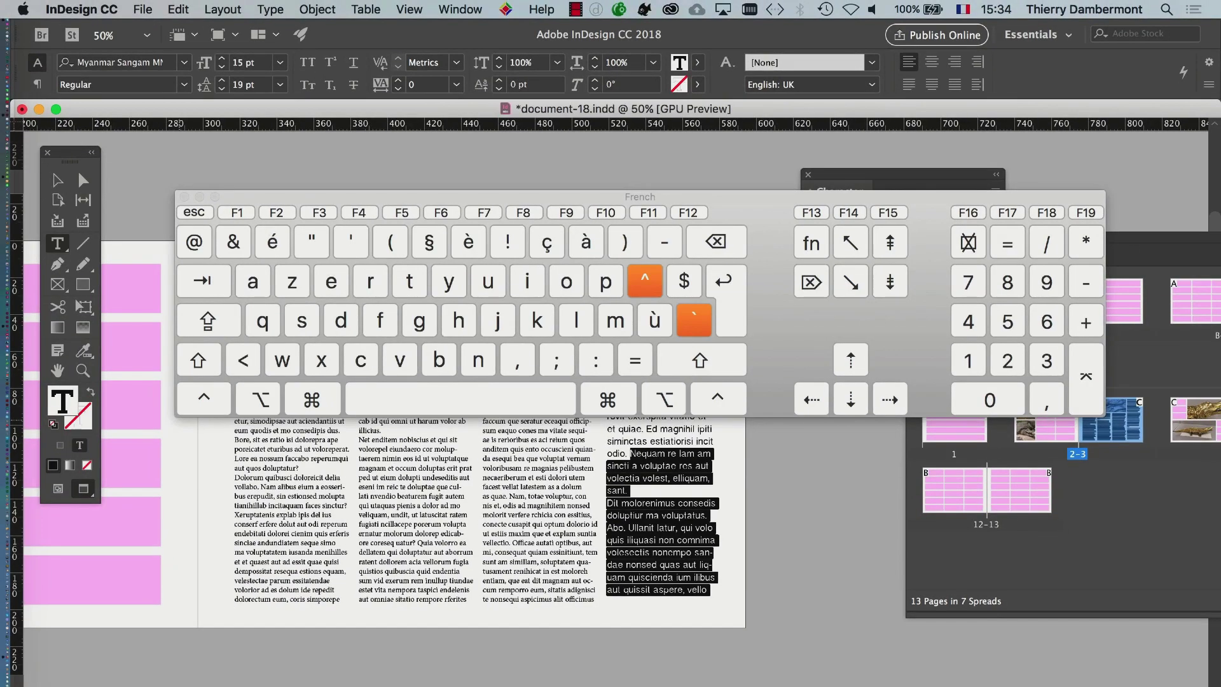
{"action": "left_click", "coordinate": [184, 197]}
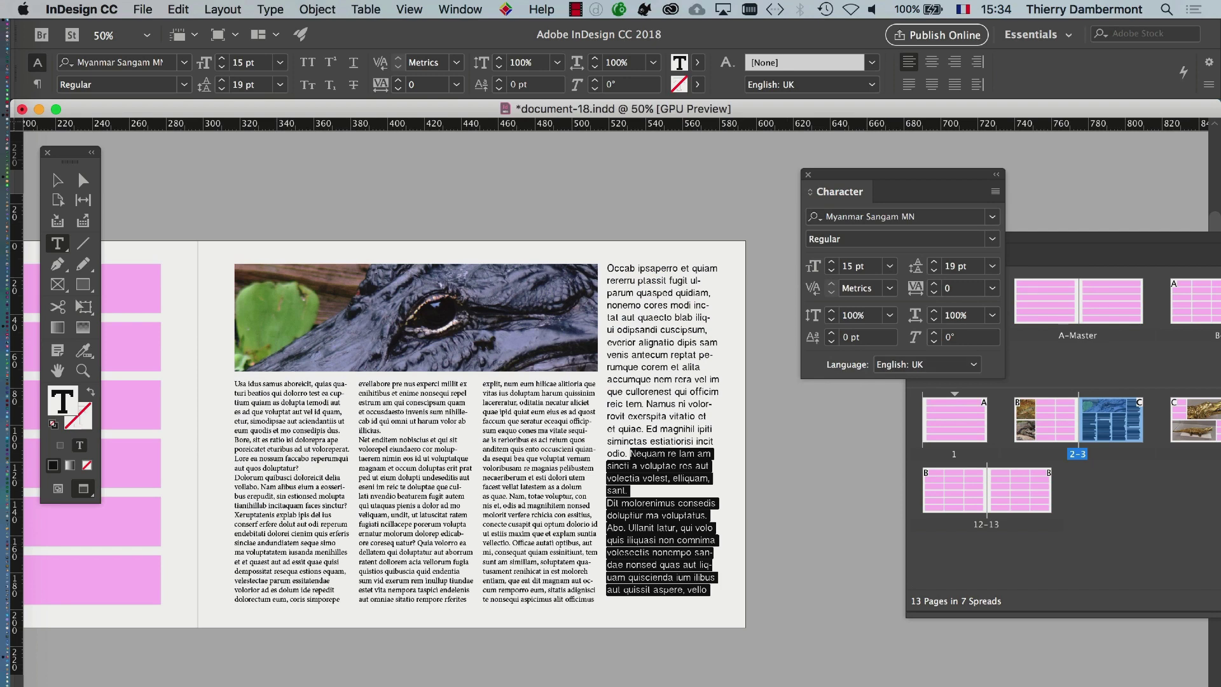
{"action": "left_click", "coordinate": [962, 9]}
{"action": "left_click", "coordinate": [963, 9]}
Delete the selected text from "Nequam" to the story's end in the outer column, and deselect the frame
{"action": "key", "text": "alt"}
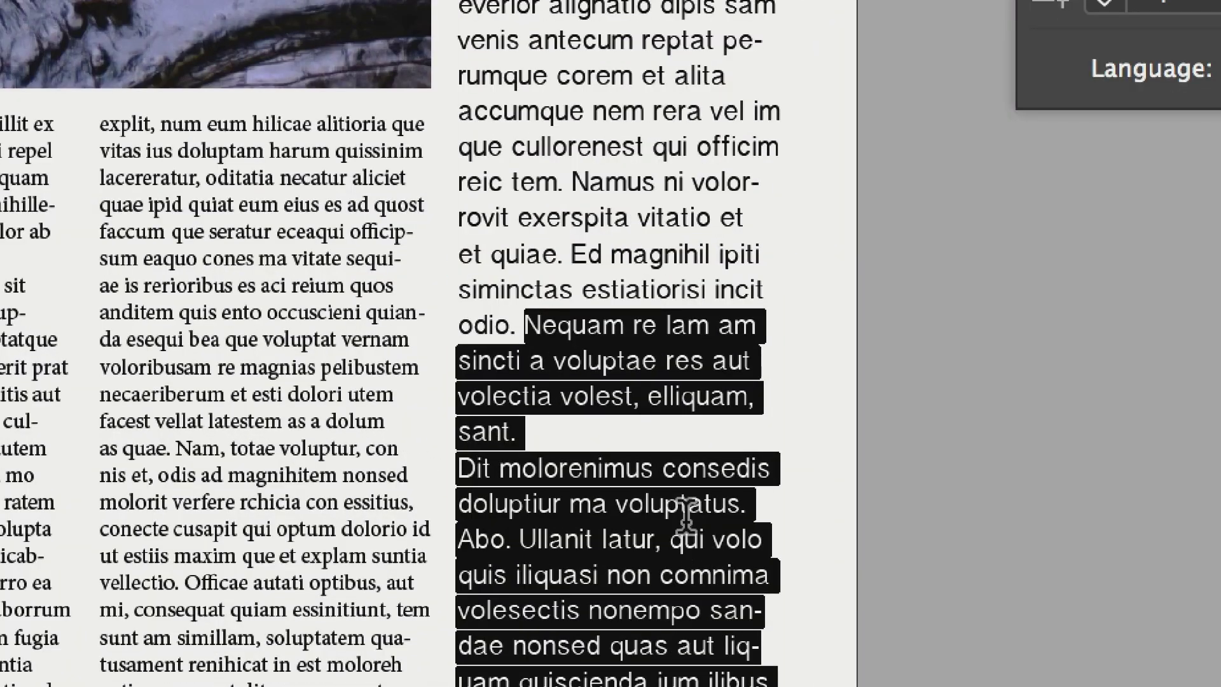
{"action": "key", "text": "BackSpace"}
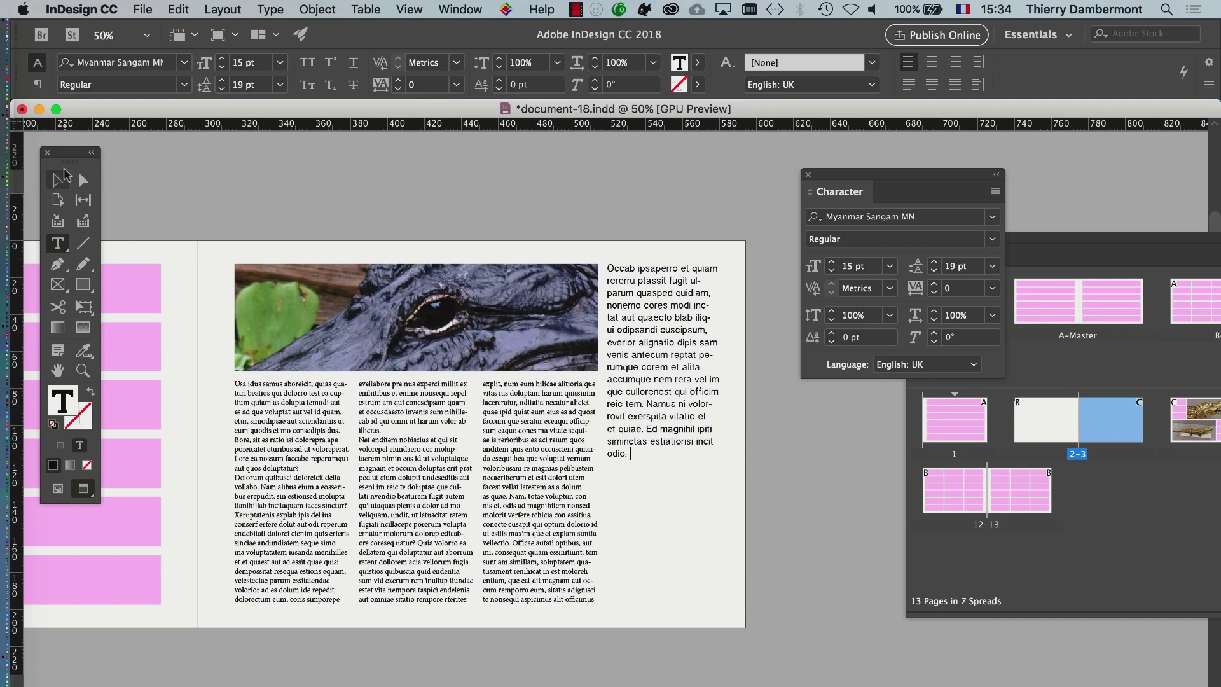
{"action": "key", "text": "Escape"}
{"action": "left_click", "coordinate": [789, 548]}
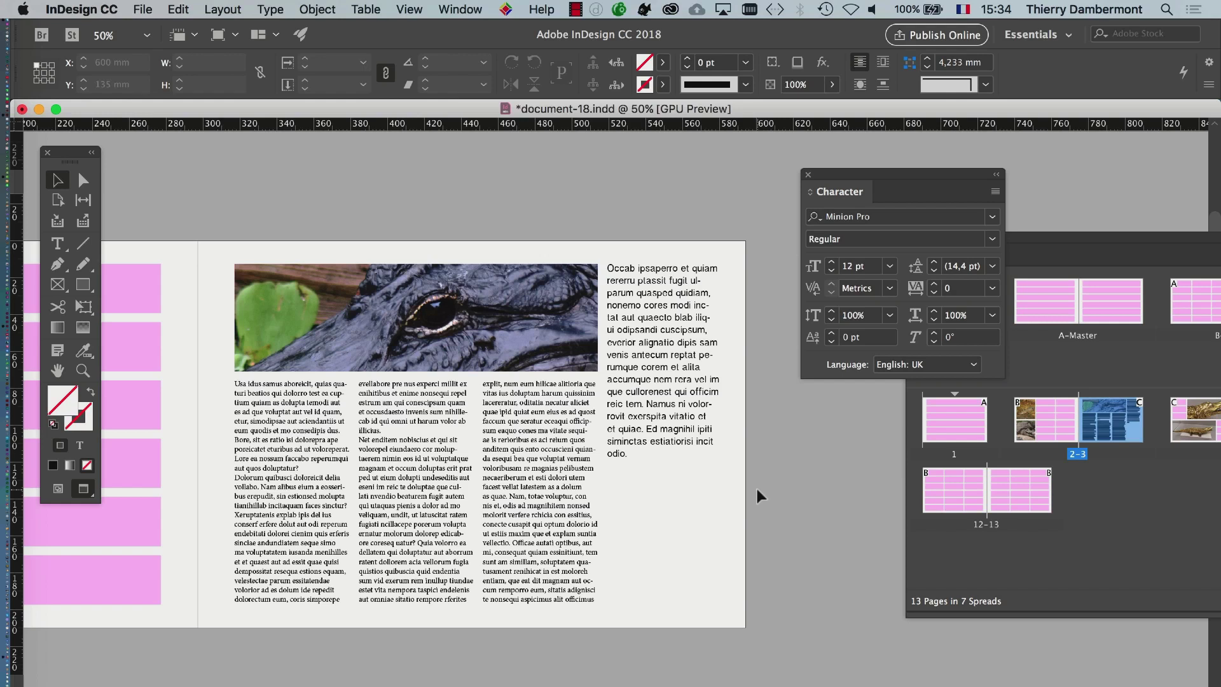
End the three-column story with a period after "esequi" in the third column and delete all the text following it
{"action": "key", "text": "super+F12"}
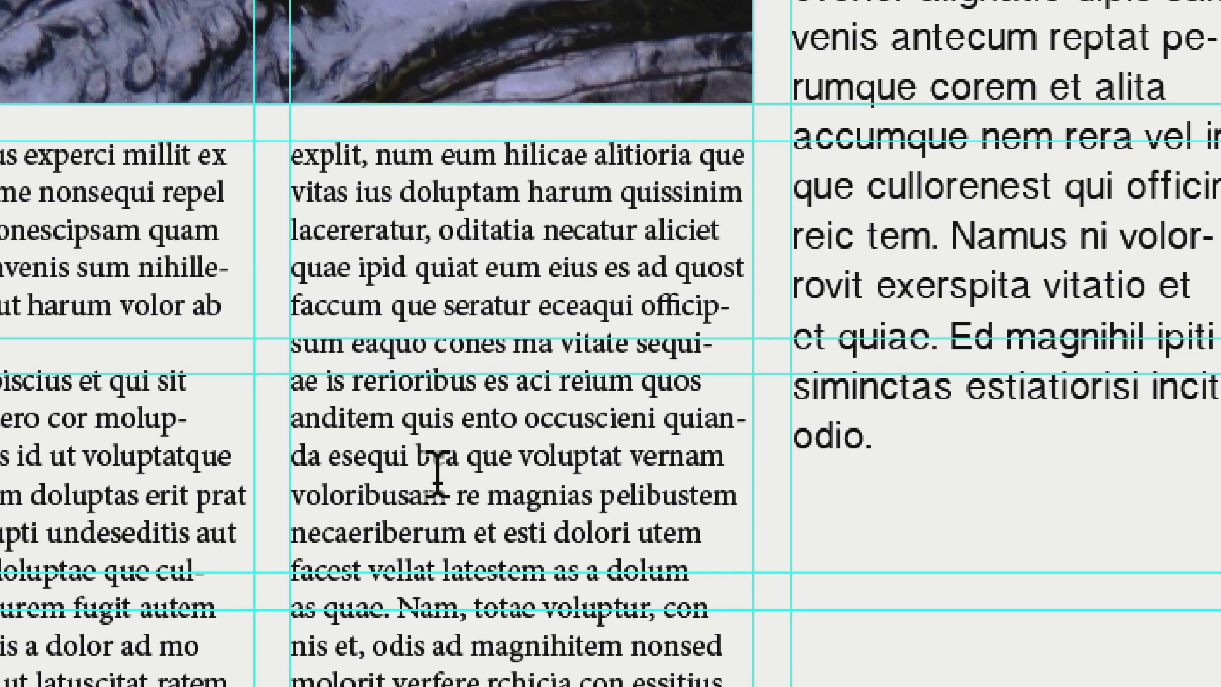
{"action": "type", "text": "."}
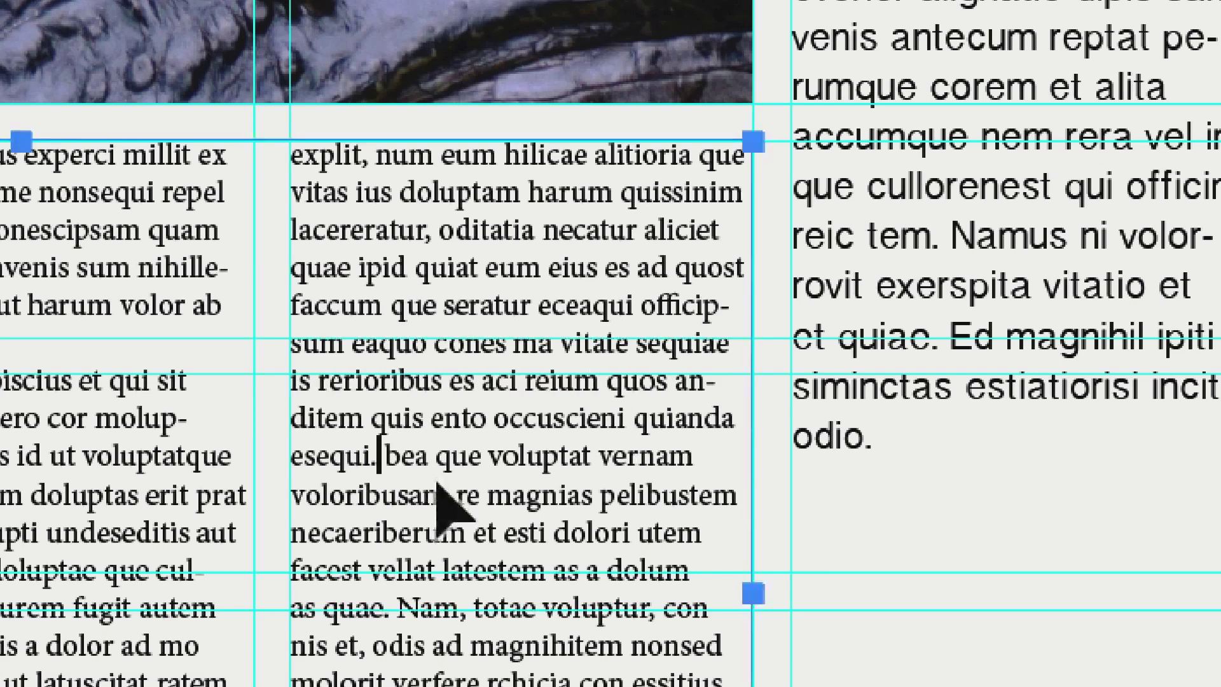
{"action": "key", "text": "ctrl+shift+End"}
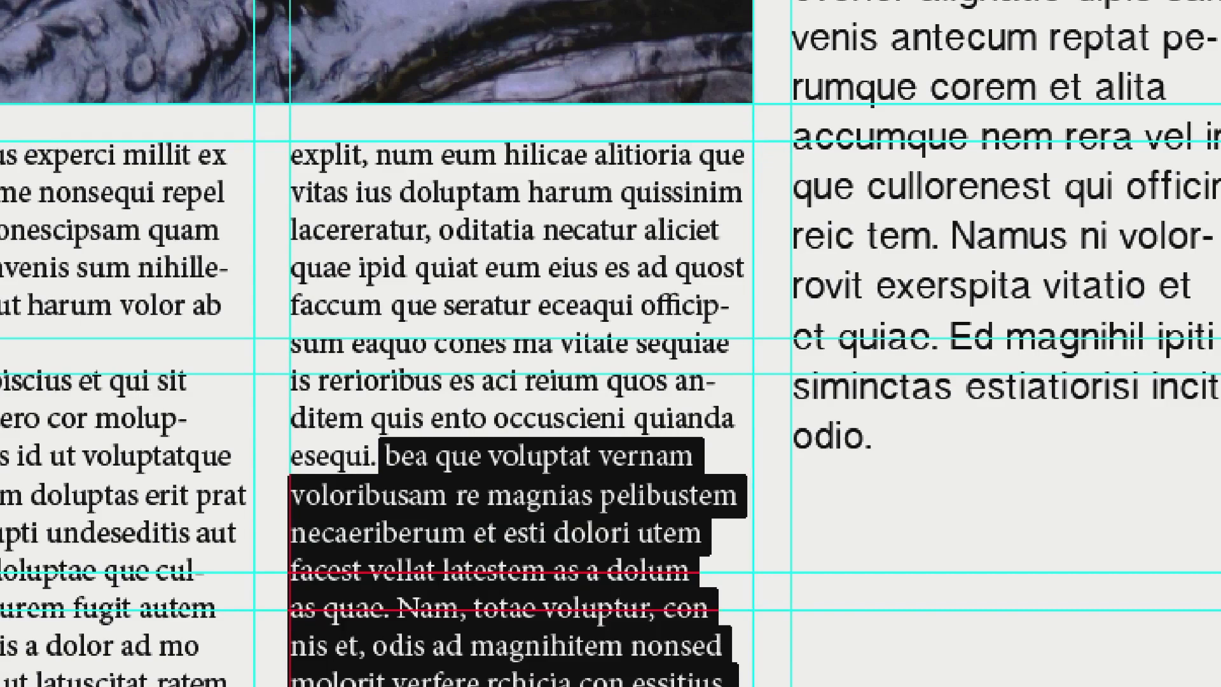
{"action": "key", "text": "BackSpace"}
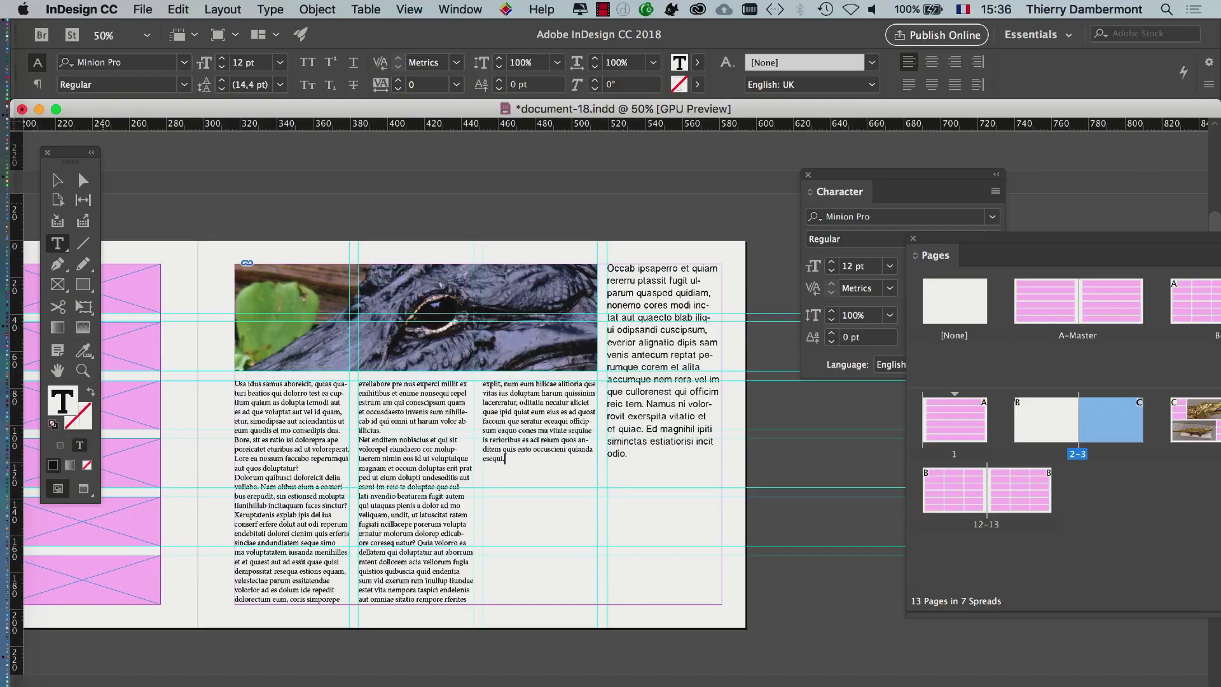
{"action": "key", "text": "Escape"}
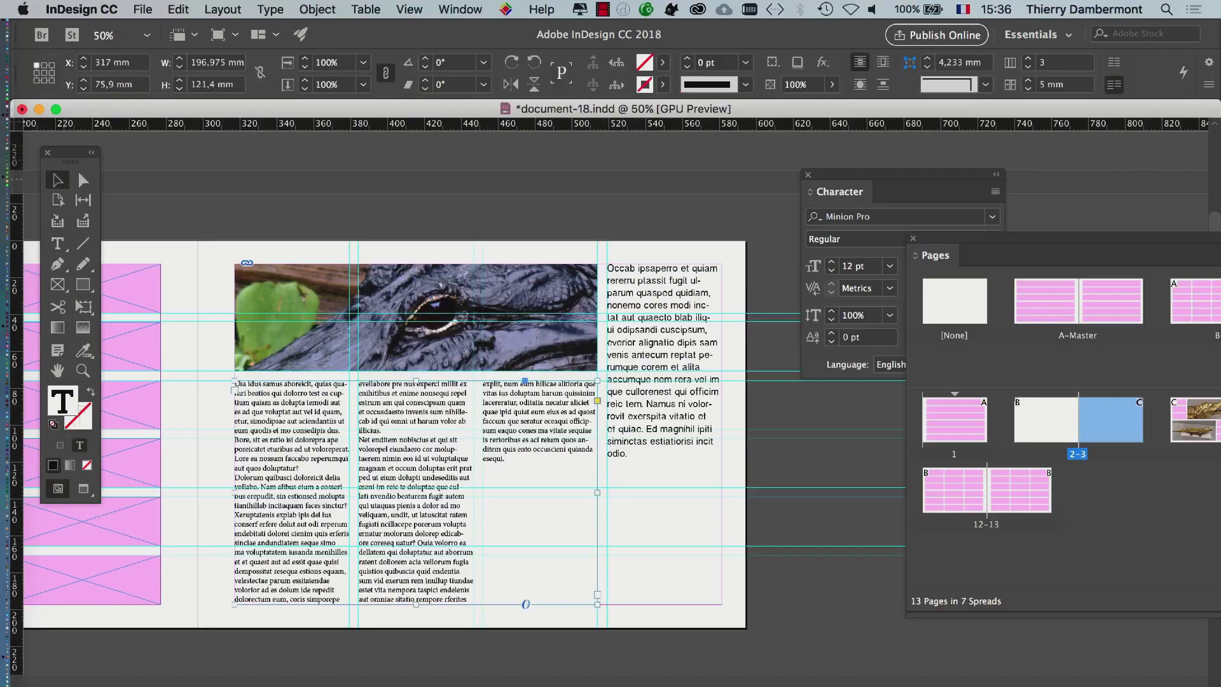
Turn on Balance Columns for the three-column text frame, and switch the screen mode to Preview
{"action": "left_click", "coordinate": [524, 601]}
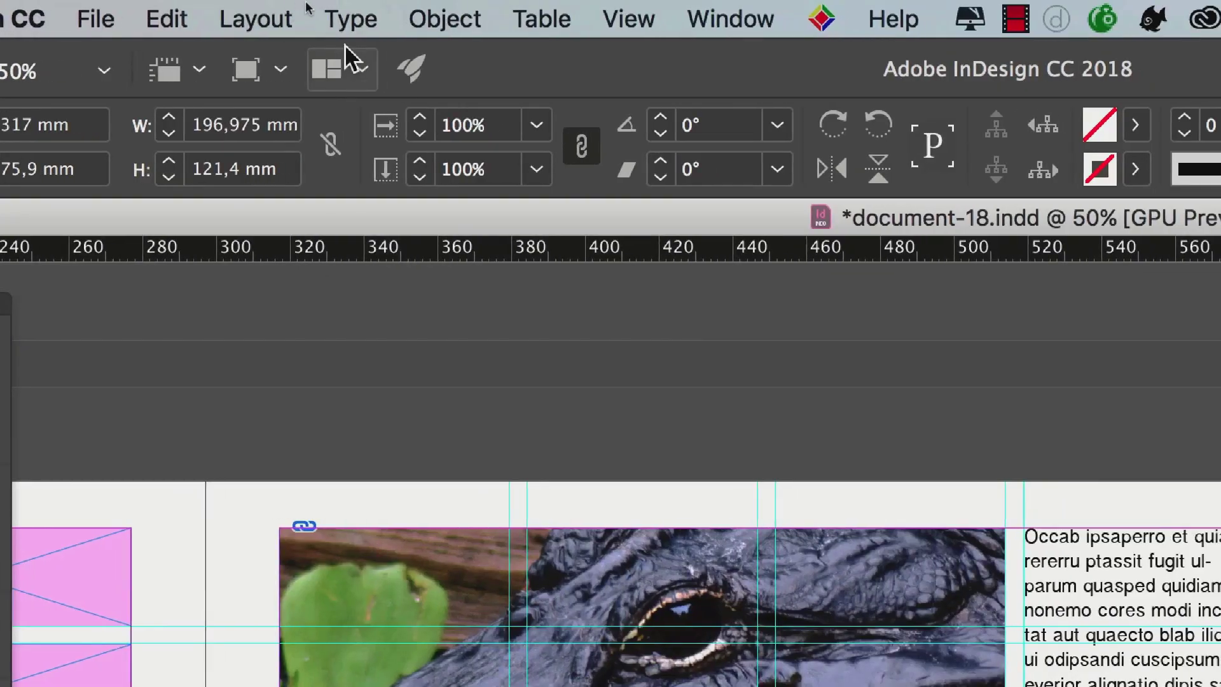
{"action": "left_click", "coordinate": [444, 19]}
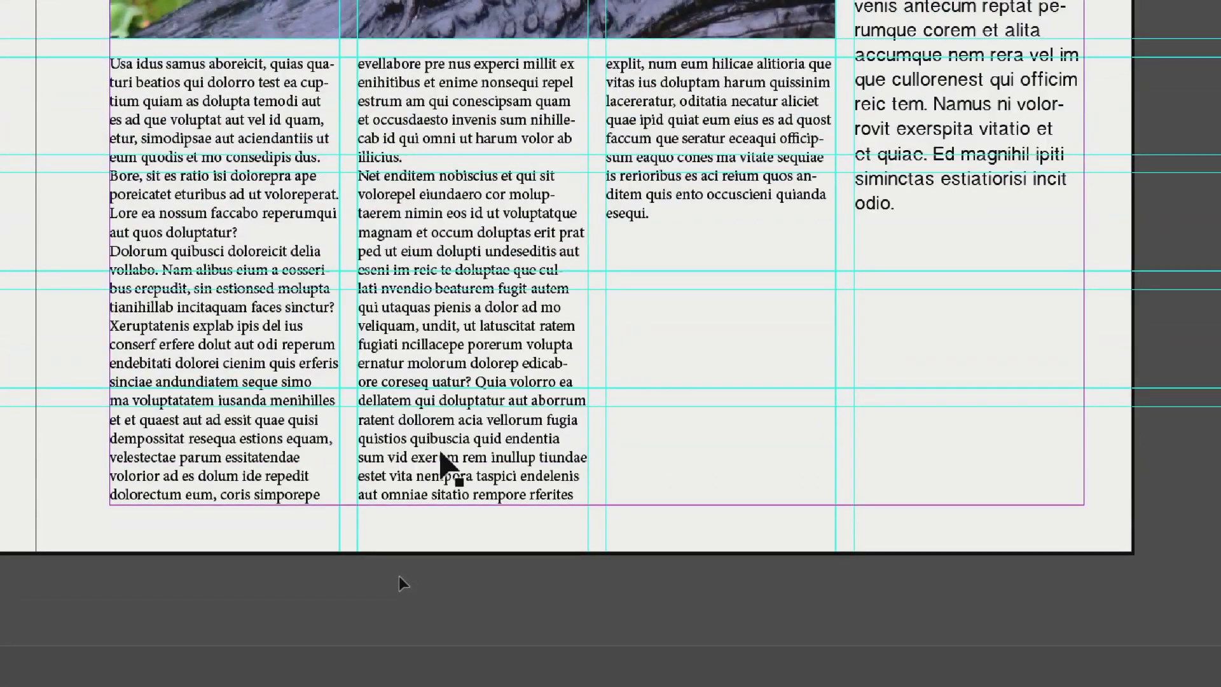
{"action": "left_click", "coordinate": [443, 452]}
{"action": "key", "text": "ctrl+b"}
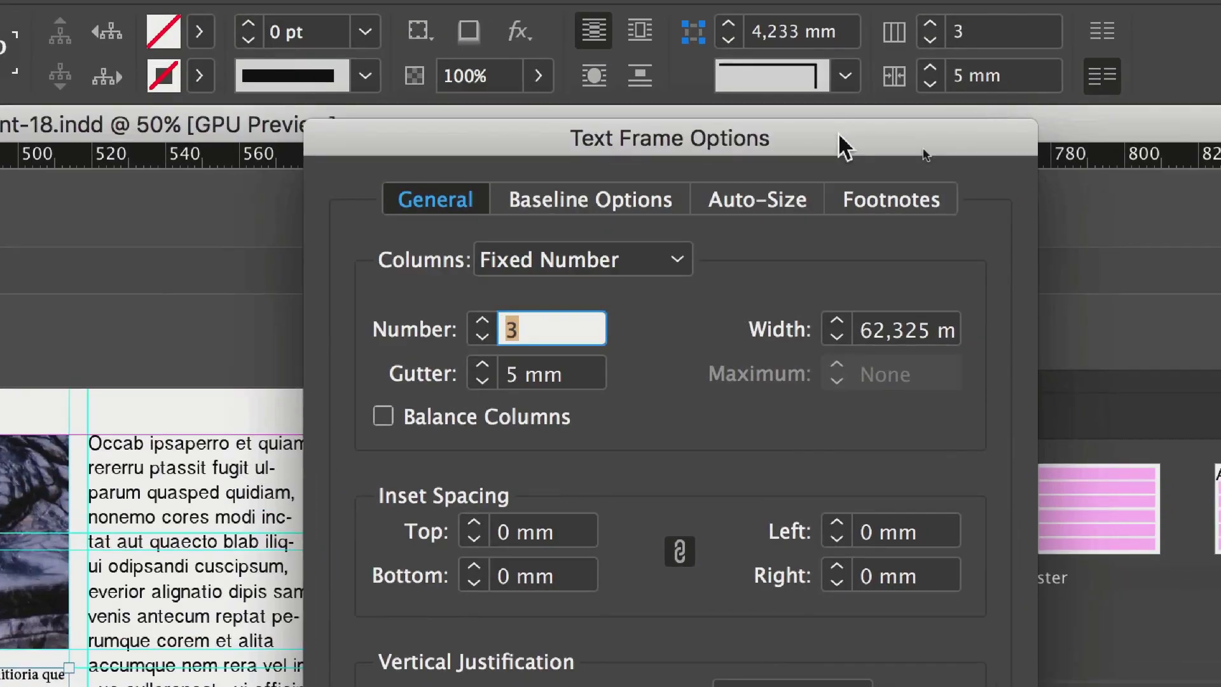
{"action": "left_click_drag", "start_coordinate": [838, 133], "coordinate": [693, 120]}
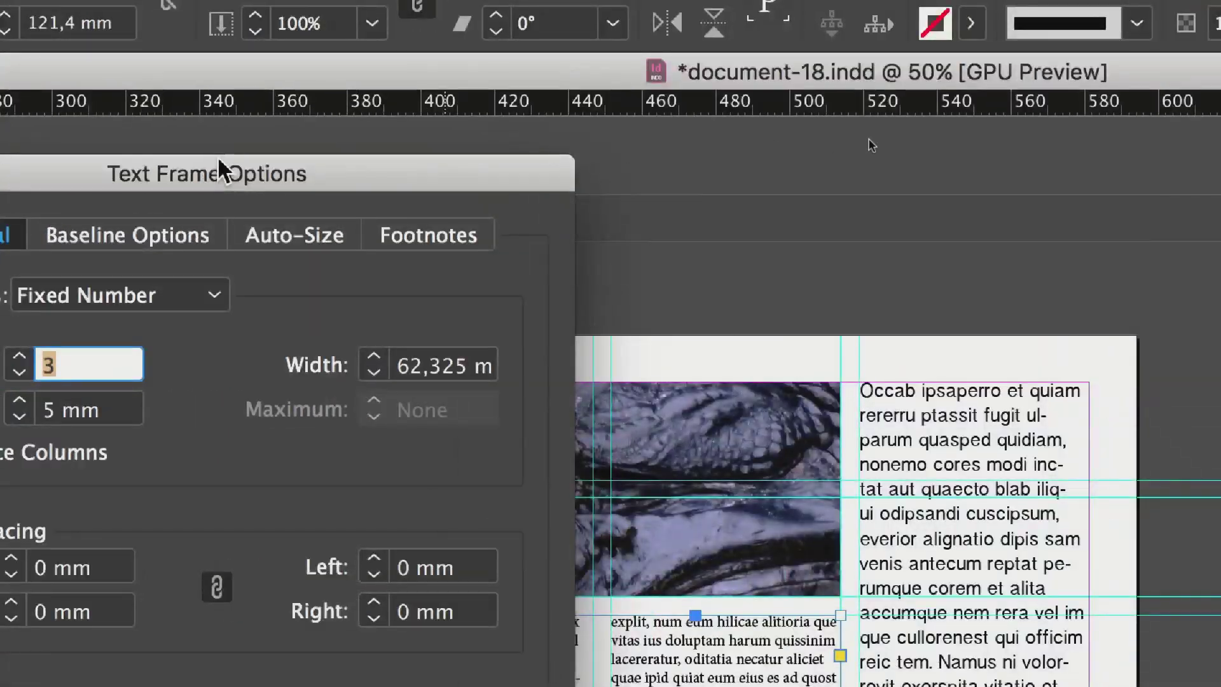
{"action": "left_click_drag", "start_coordinate": [217, 155], "coordinate": [1220, 117]}
{"action": "left_click", "coordinate": [608, 243]}
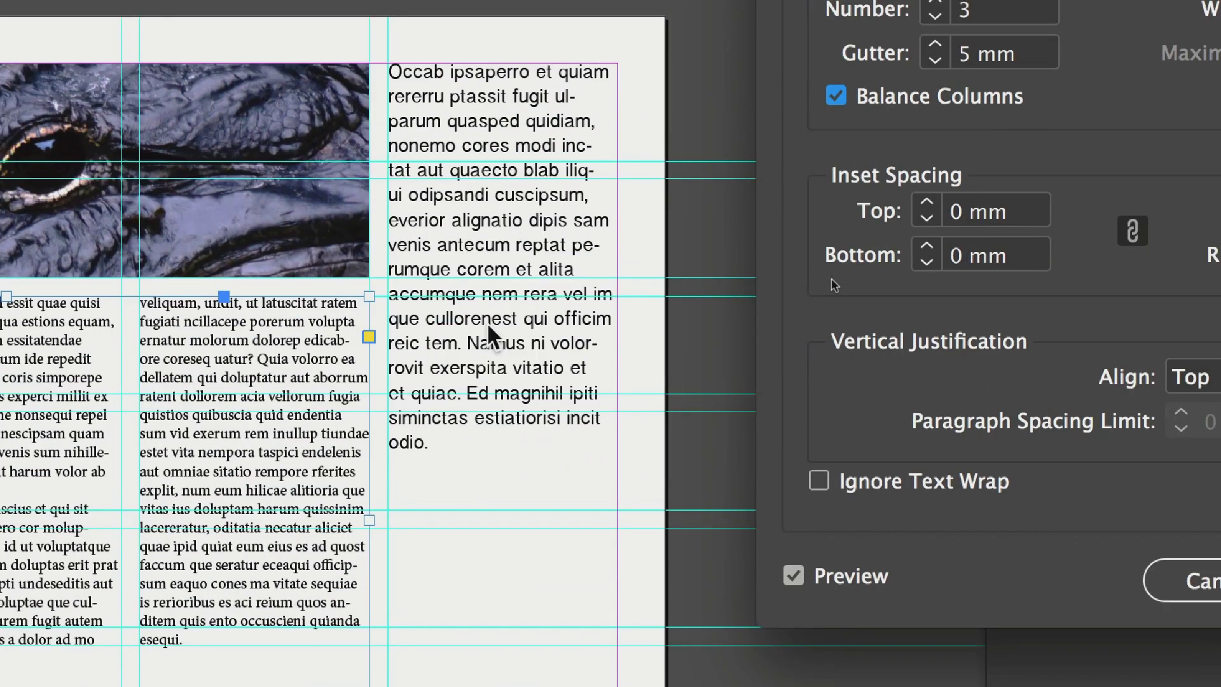
{"action": "left_click", "coordinate": [859, 84]}
{"action": "left_click", "coordinate": [831, 281]}
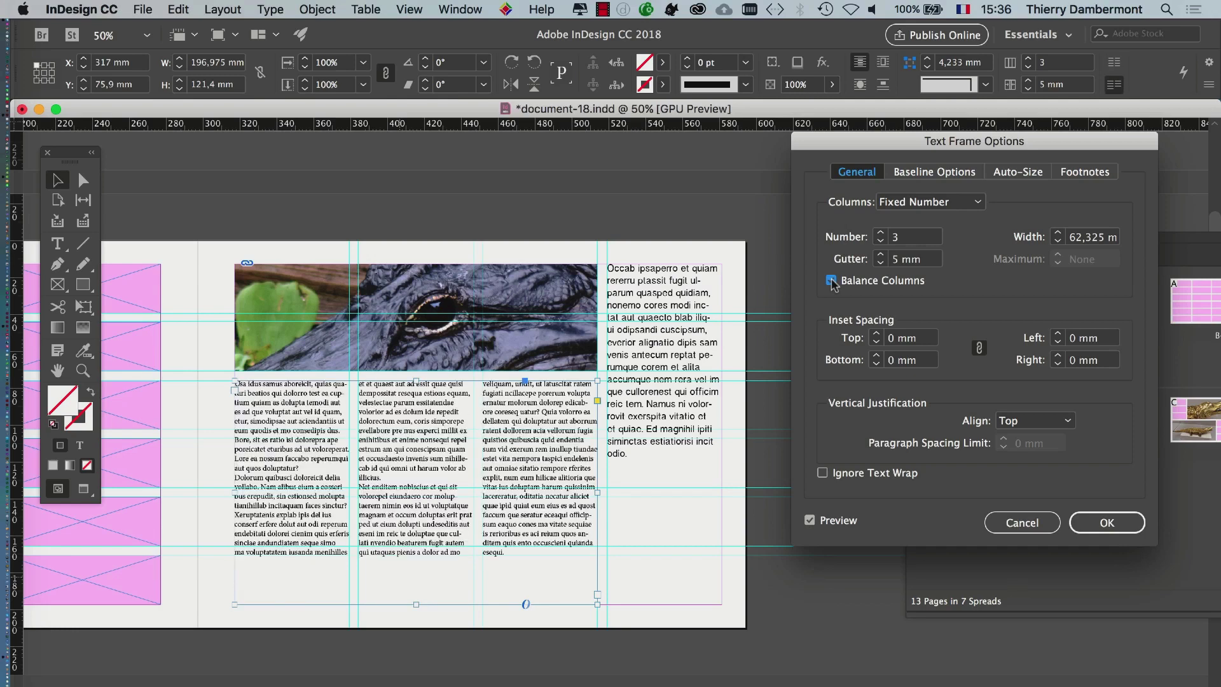
{"action": "left_click", "coordinate": [831, 280]}
{"action": "left_click", "coordinate": [831, 281]}
{"action": "left_click", "coordinate": [1097, 522]}
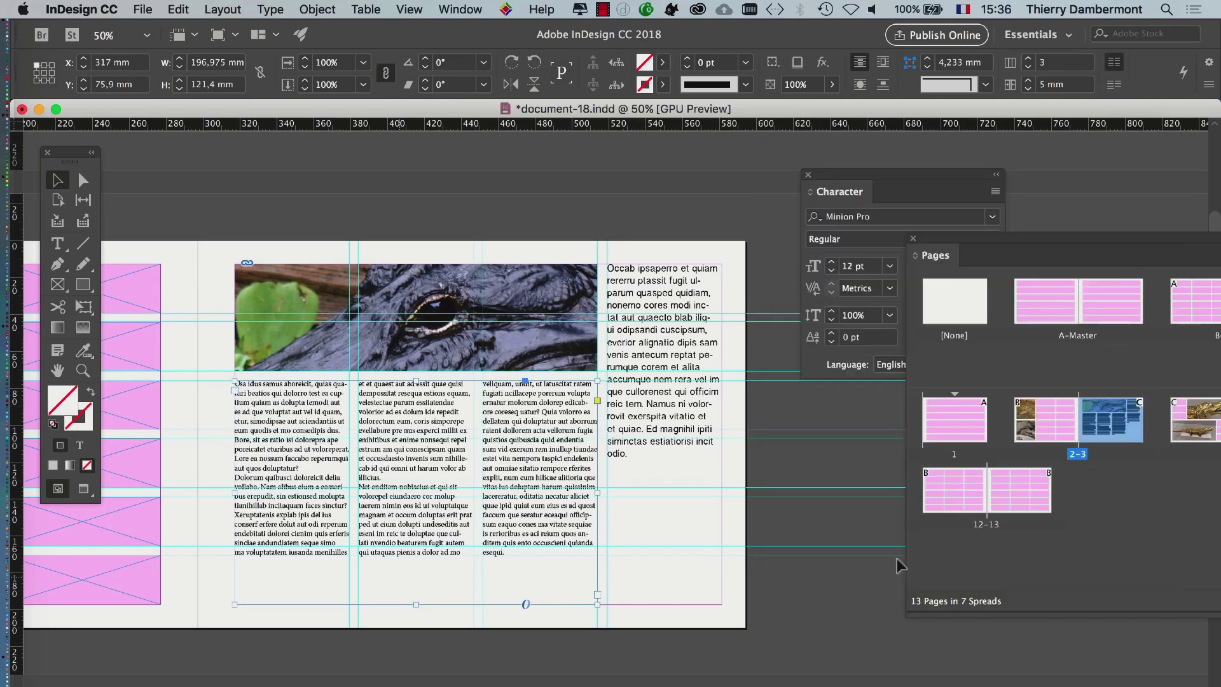
{"action": "left_click", "coordinate": [79, 496]}
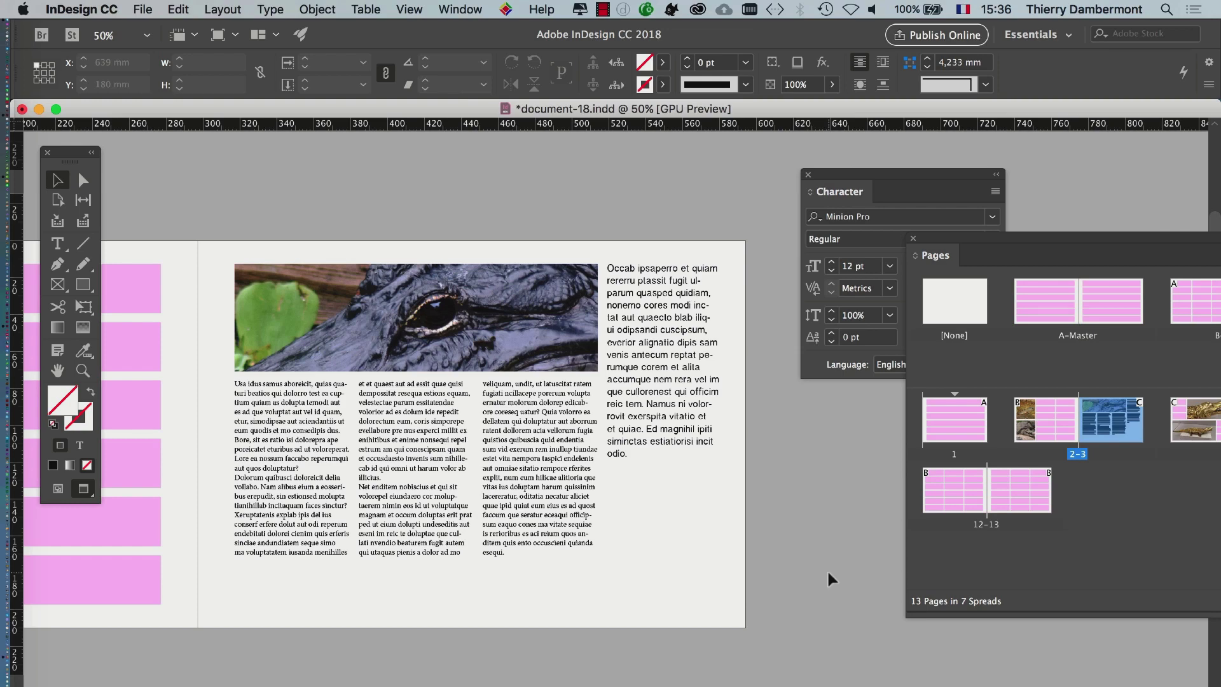
Switch to Firefox and correct the Google search to "white space enemy"
{"action": "mouse_move", "coordinate": [25, 654]}
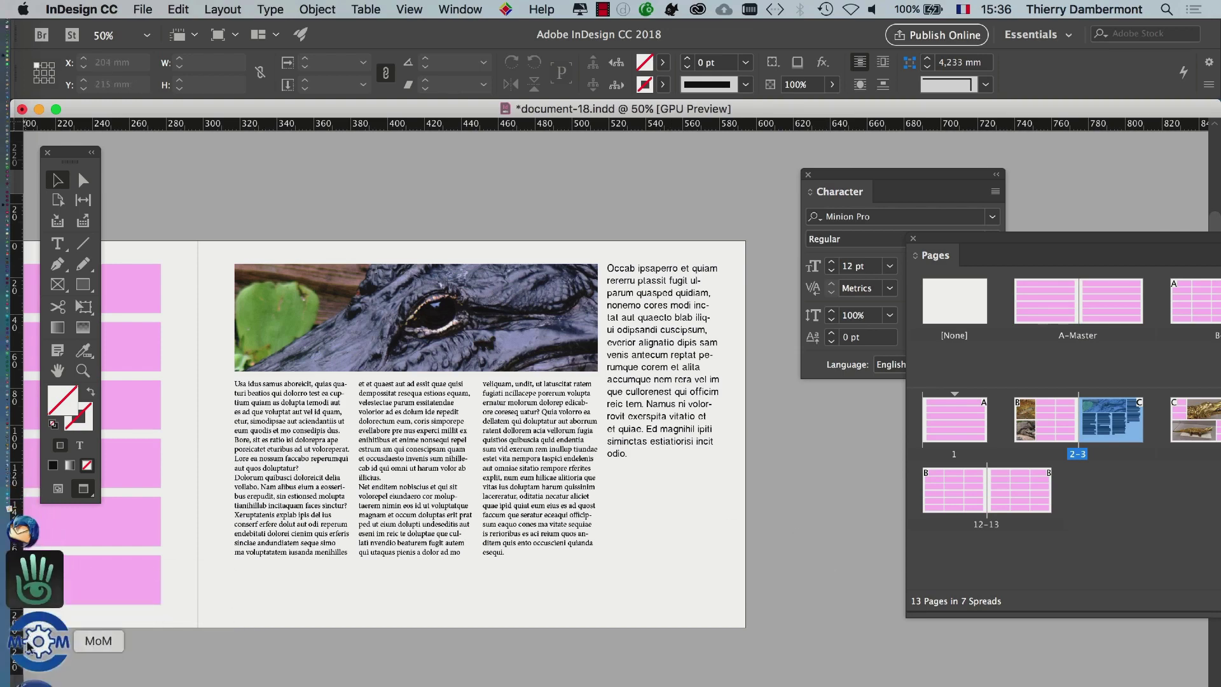
{"action": "left_click", "coordinate": [29, 674]}
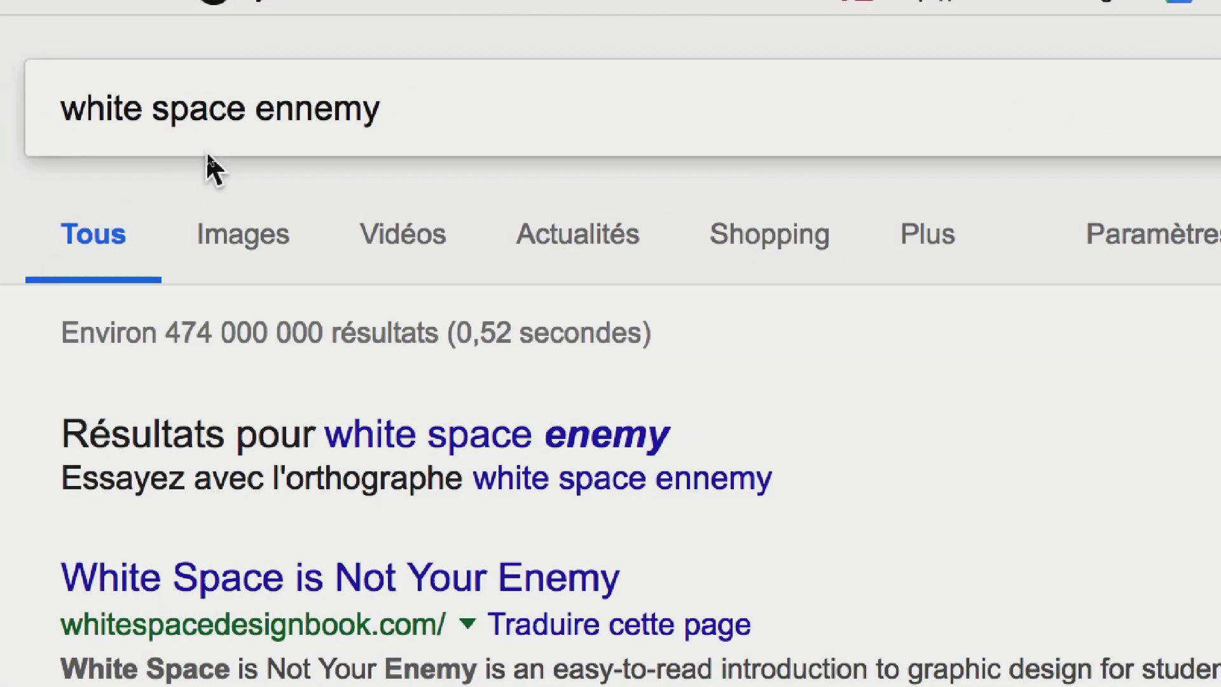
{"action": "left_click", "coordinate": [77, 113]}
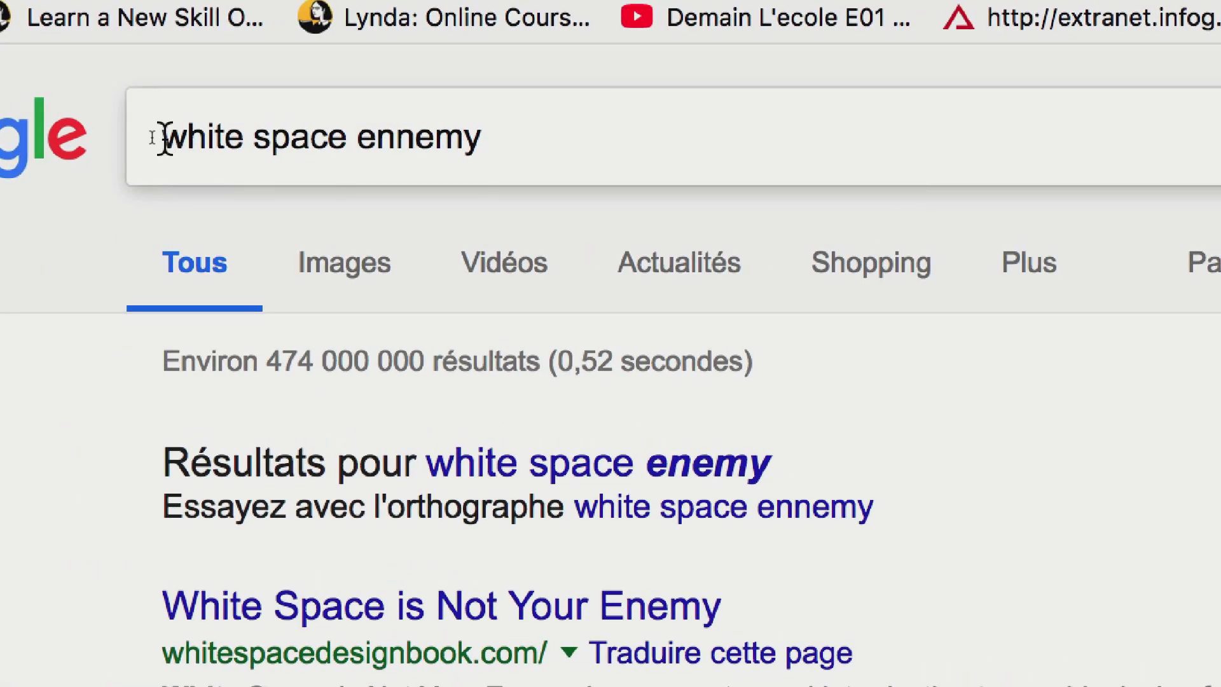
{"action": "left_click_drag", "start_coordinate": [166, 135], "coordinate": [338, 148]}
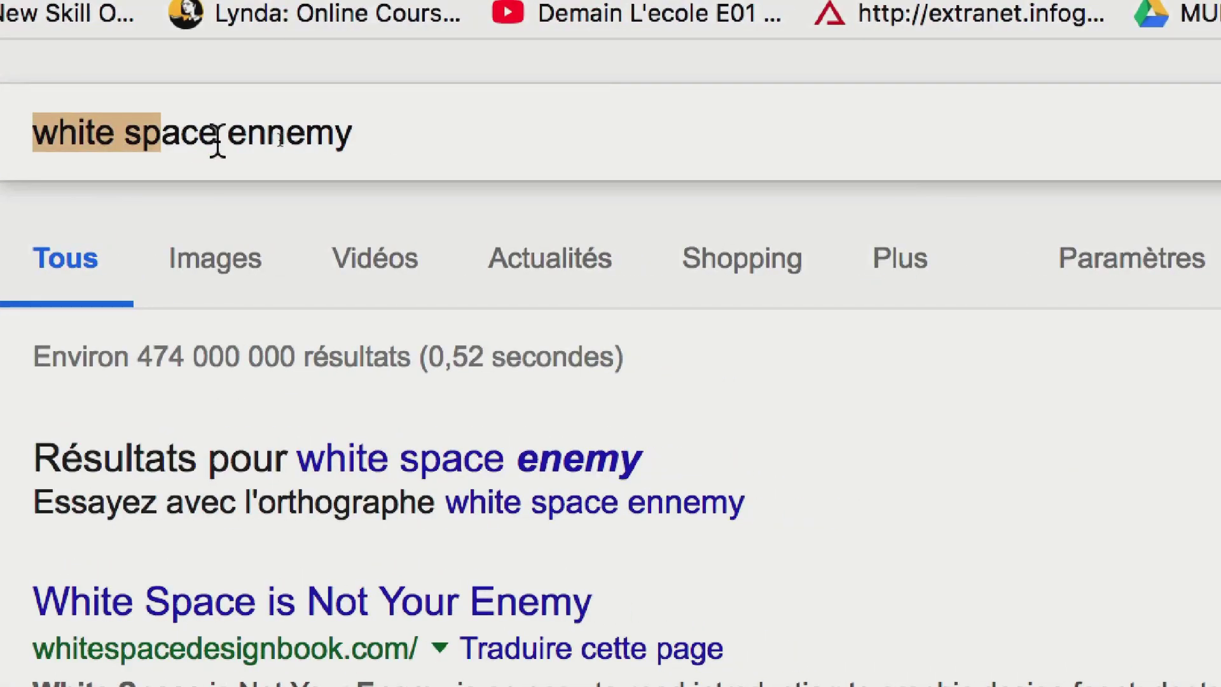
{"action": "left_click_drag", "start_coordinate": [218, 141], "coordinate": [367, 145]}
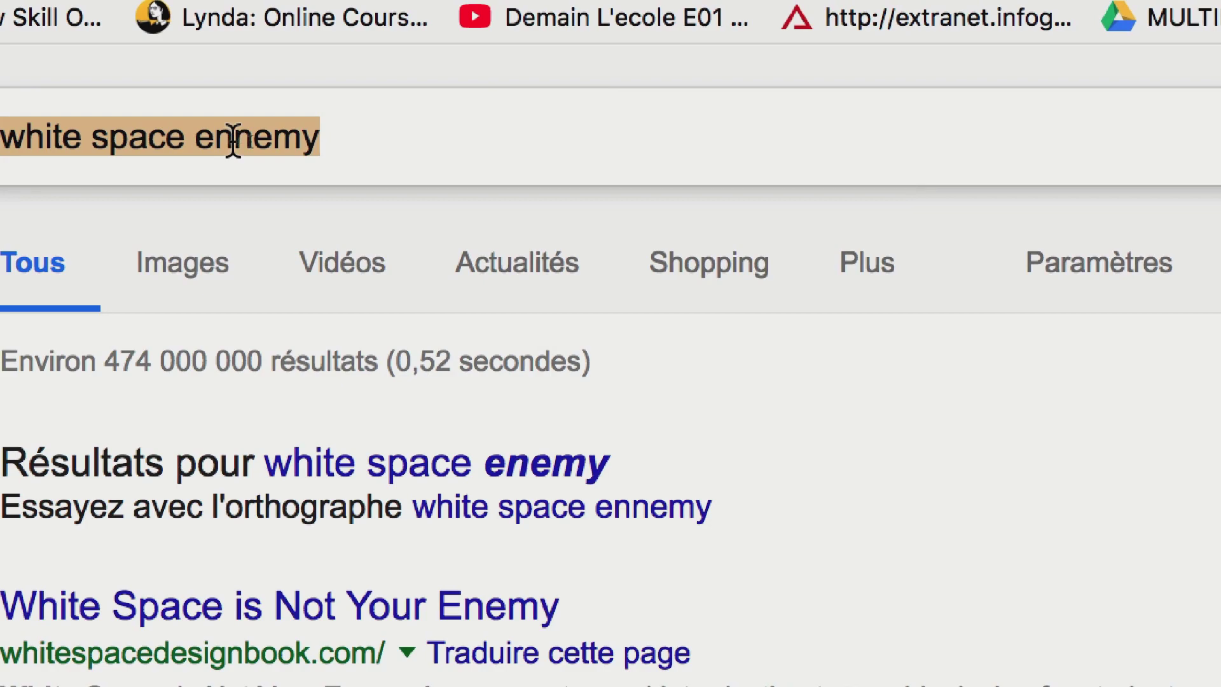
{"action": "left_click", "coordinate": [233, 139]}
{"action": "key", "text": "BackSpace"}
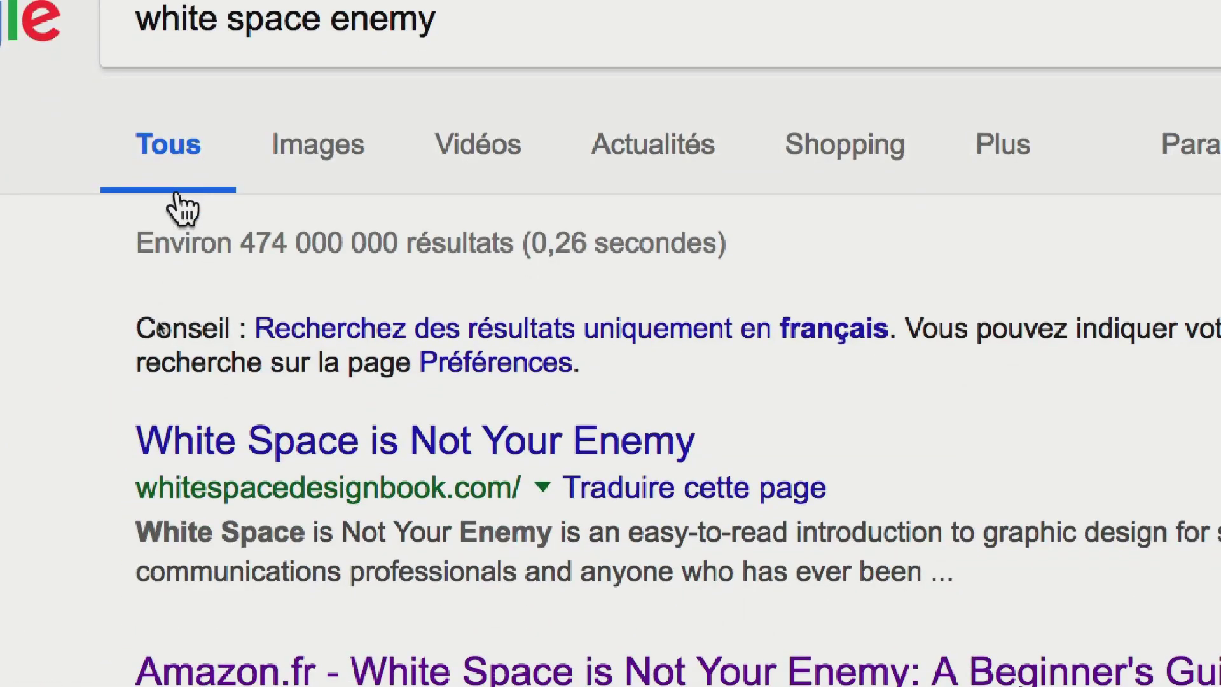
Open the Amazon.fr result for "White Space is Not Your Enemy" and dismiss the Kindle version offer
{"action": "scroll", "coordinate": [171, 318], "scroll_direction": "down", "scroll_amount": 4}
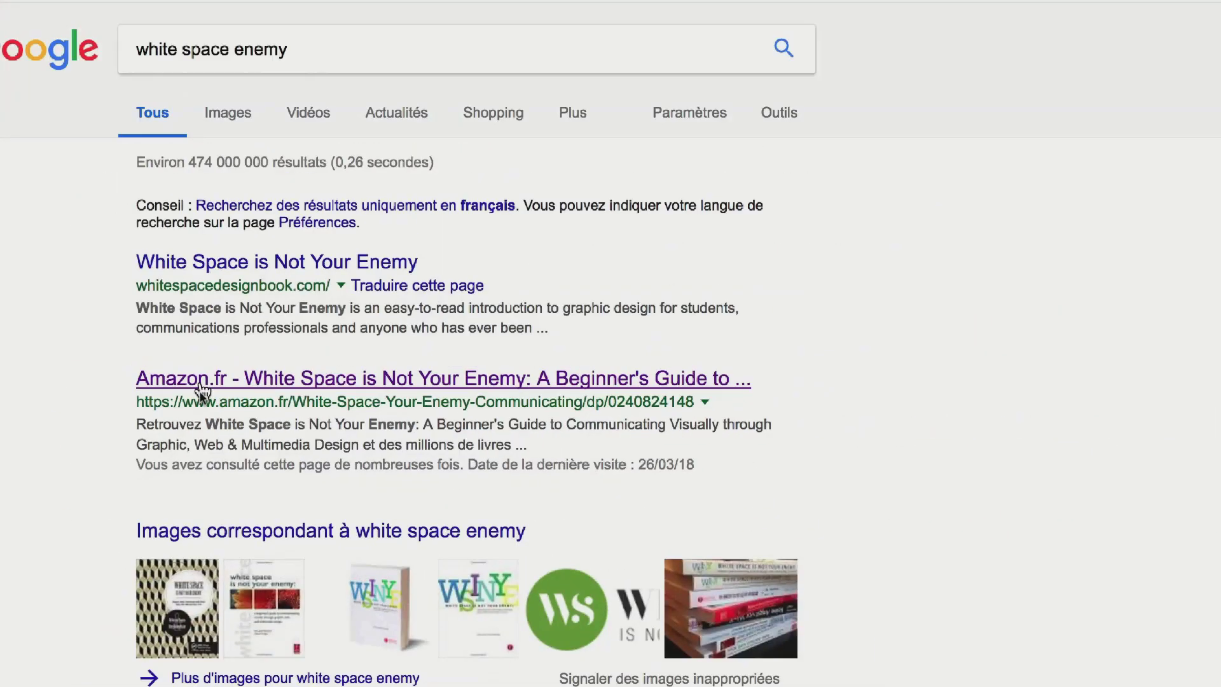
{"action": "left_click", "coordinate": [202, 382]}
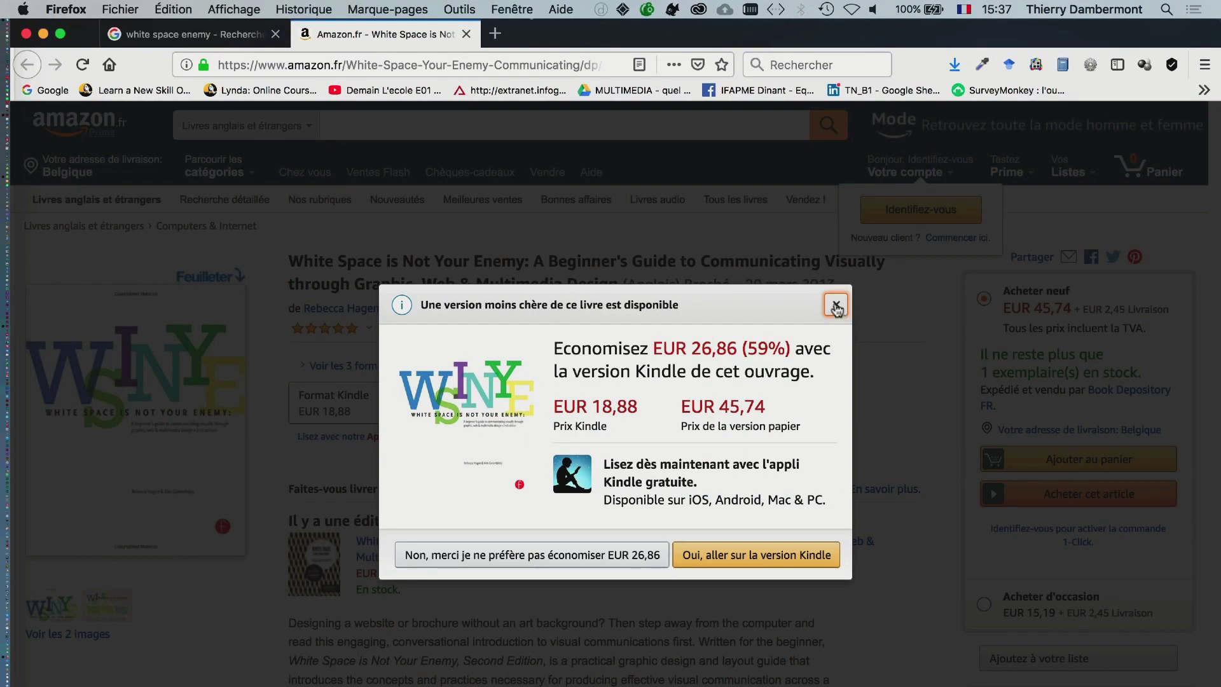
{"action": "left_click", "coordinate": [837, 304]}
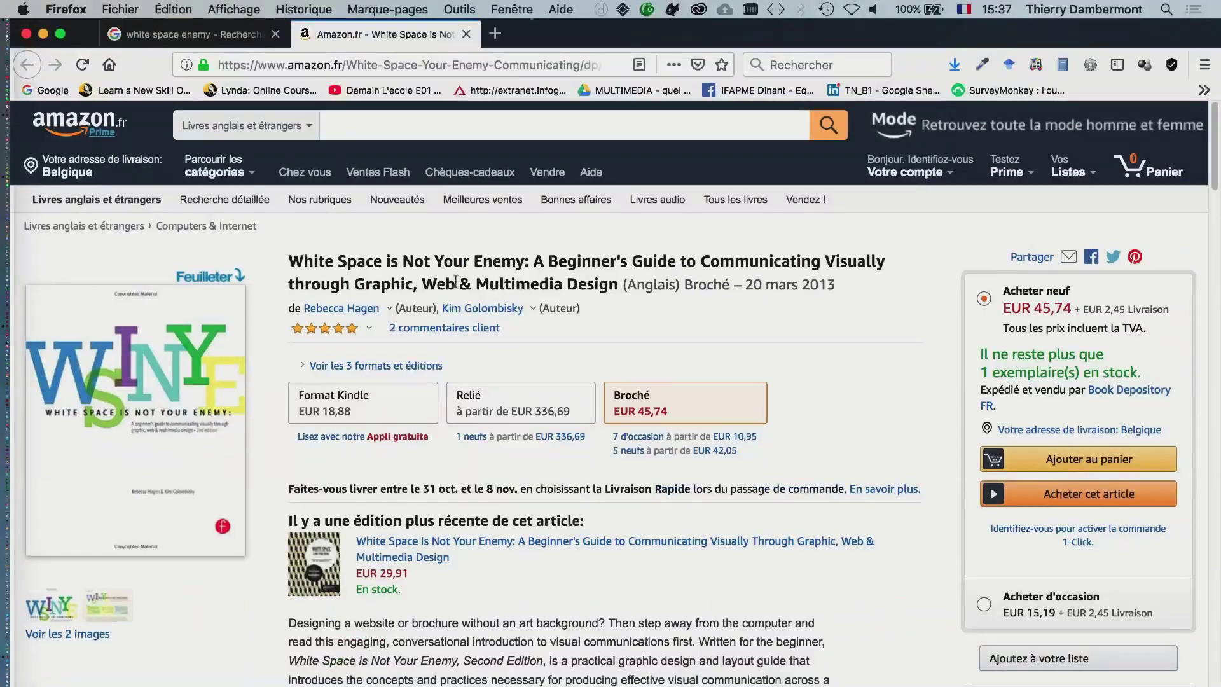
Open the book's look-inside preview and leaf from the cover through the table of contents to the "Design drives visual culture" page
{"action": "left_click", "coordinate": [452, 398]}
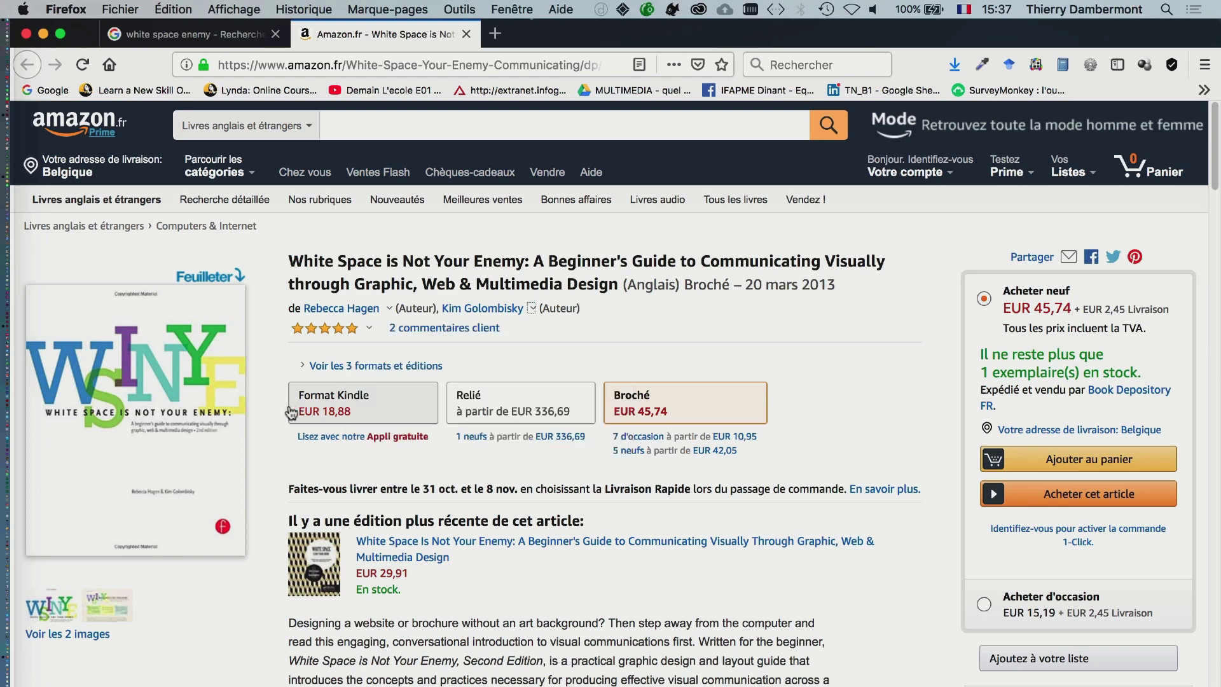
{"action": "left_click", "coordinate": [192, 398]}
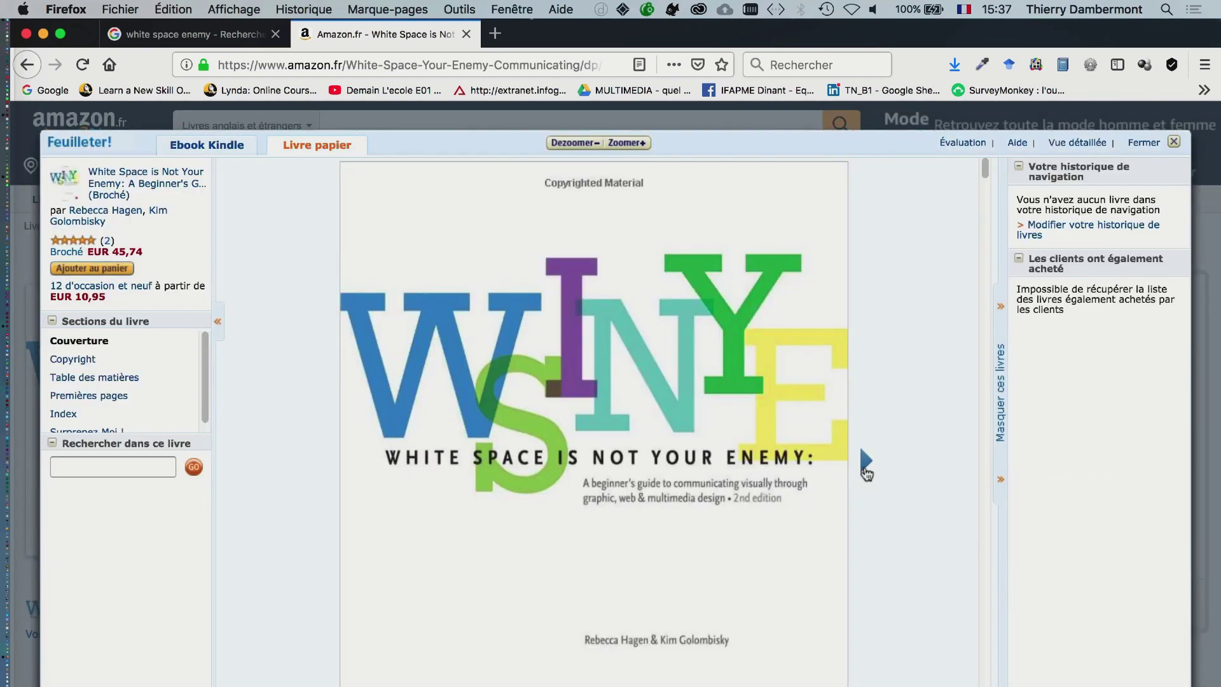
{"action": "left_click", "coordinate": [865, 463]}
{"action": "left_click", "coordinate": [866, 464]}
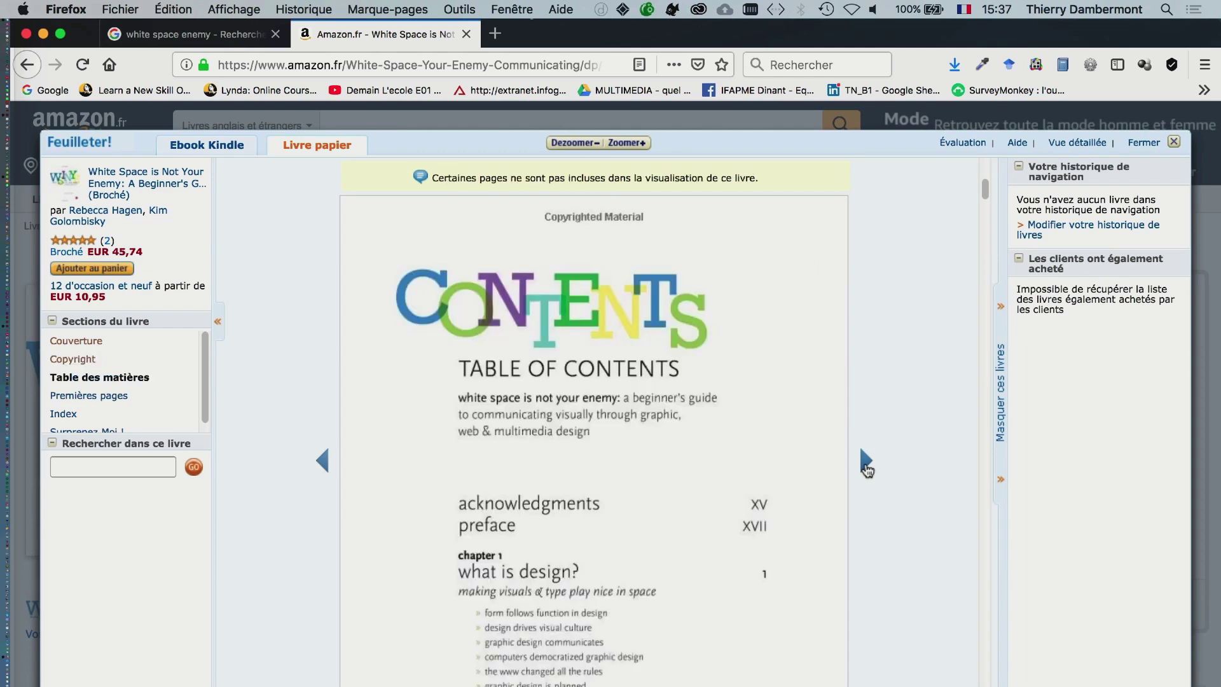
{"action": "left_click", "coordinate": [866, 464]}
{"action": "left_click", "coordinate": [865, 464]}
{"action": "left_click", "coordinate": [865, 464]}
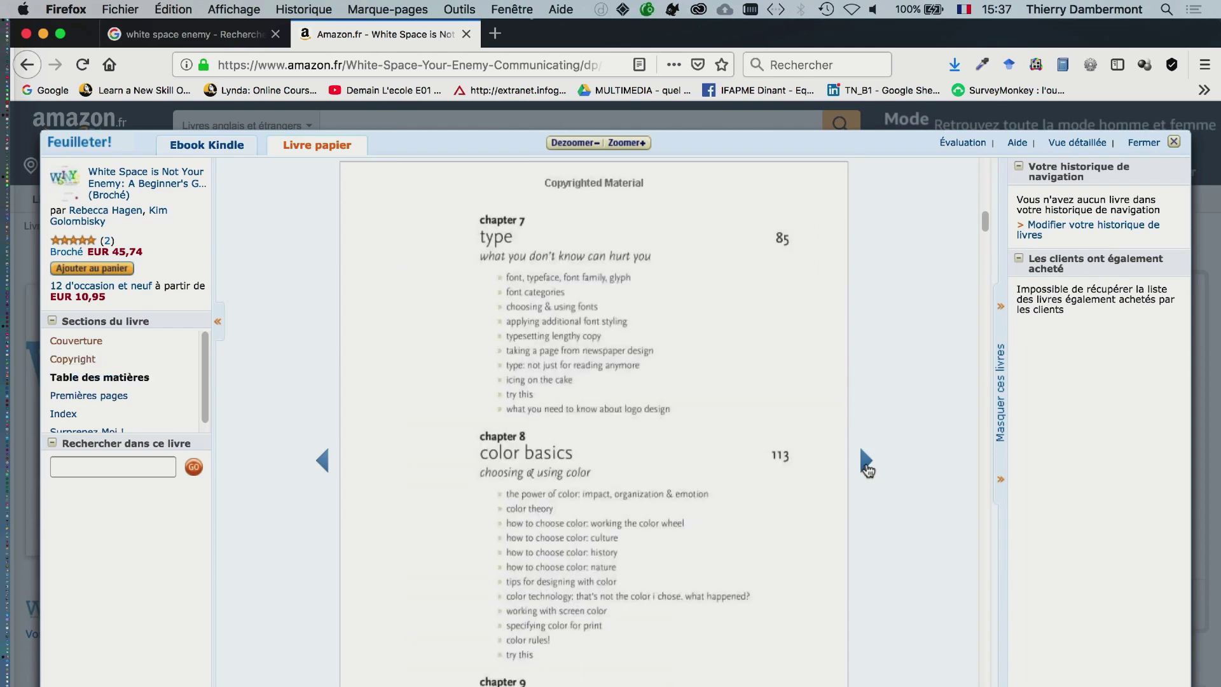
{"action": "left_click", "coordinate": [866, 464]}
{"action": "left_click", "coordinate": [866, 464]}
{"action": "left_click", "coordinate": [866, 464]}
{"action": "left_click", "coordinate": [866, 464]}
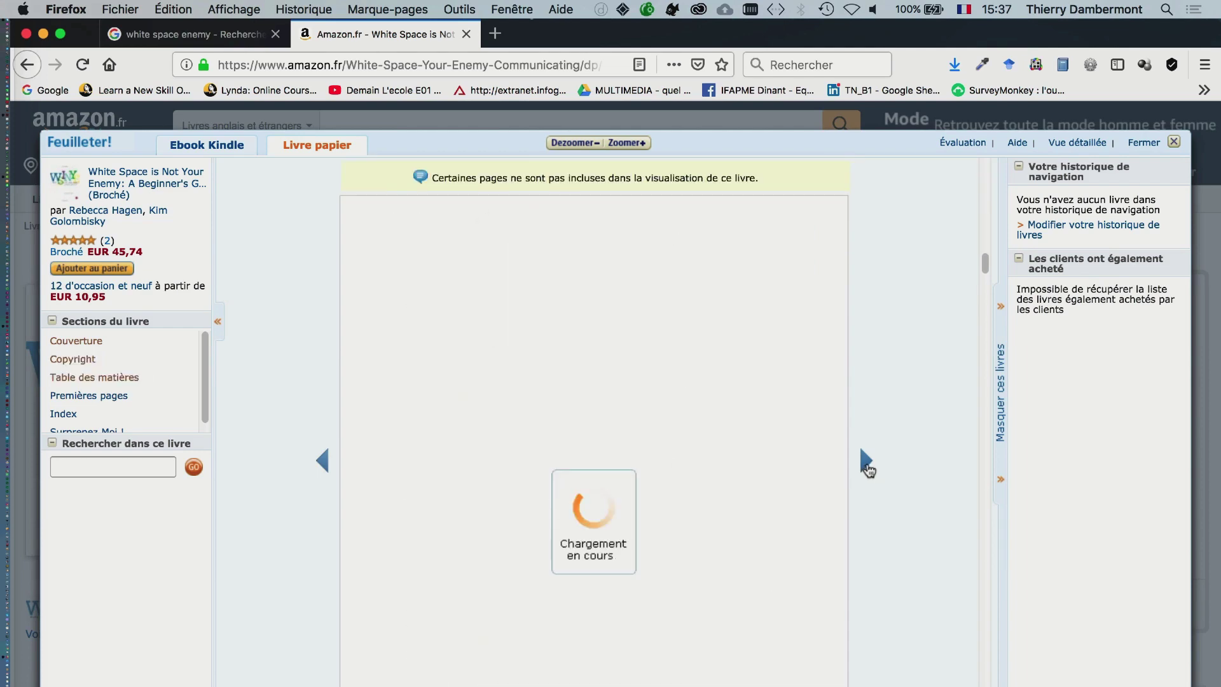
{"action": "left_click", "coordinate": [866, 464]}
{"action": "left_click", "coordinate": [866, 464]}
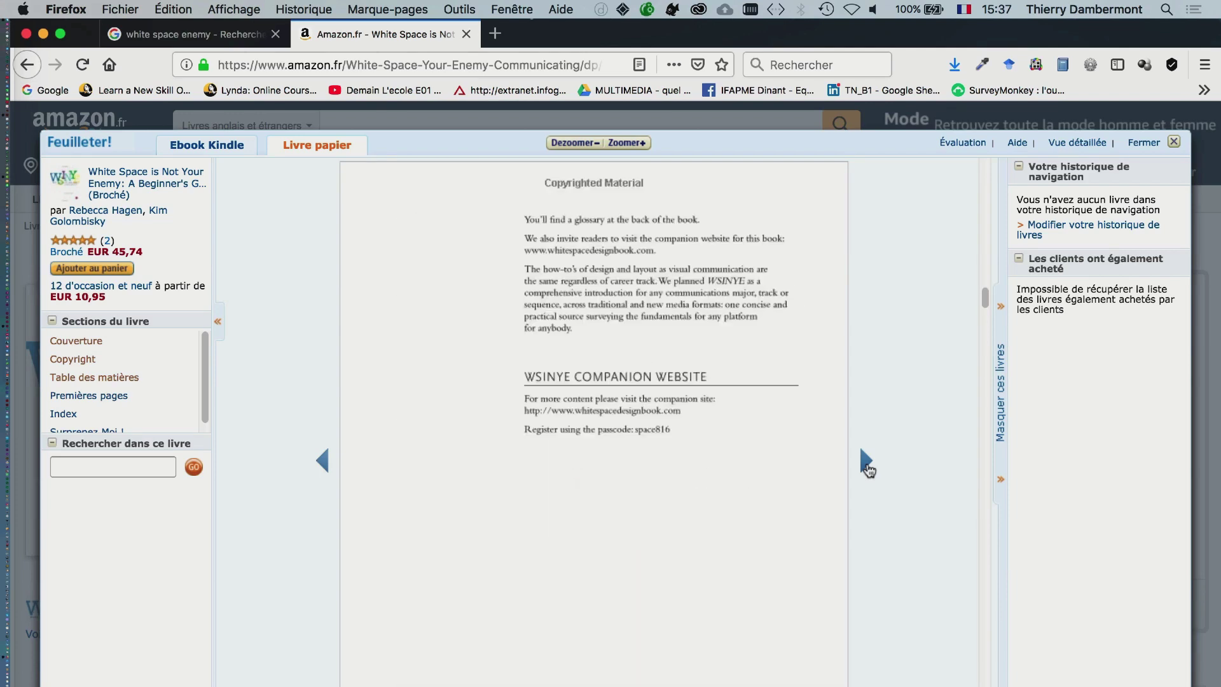
{"action": "left_click", "coordinate": [866, 464]}
{"action": "left_click", "coordinate": [866, 464]}
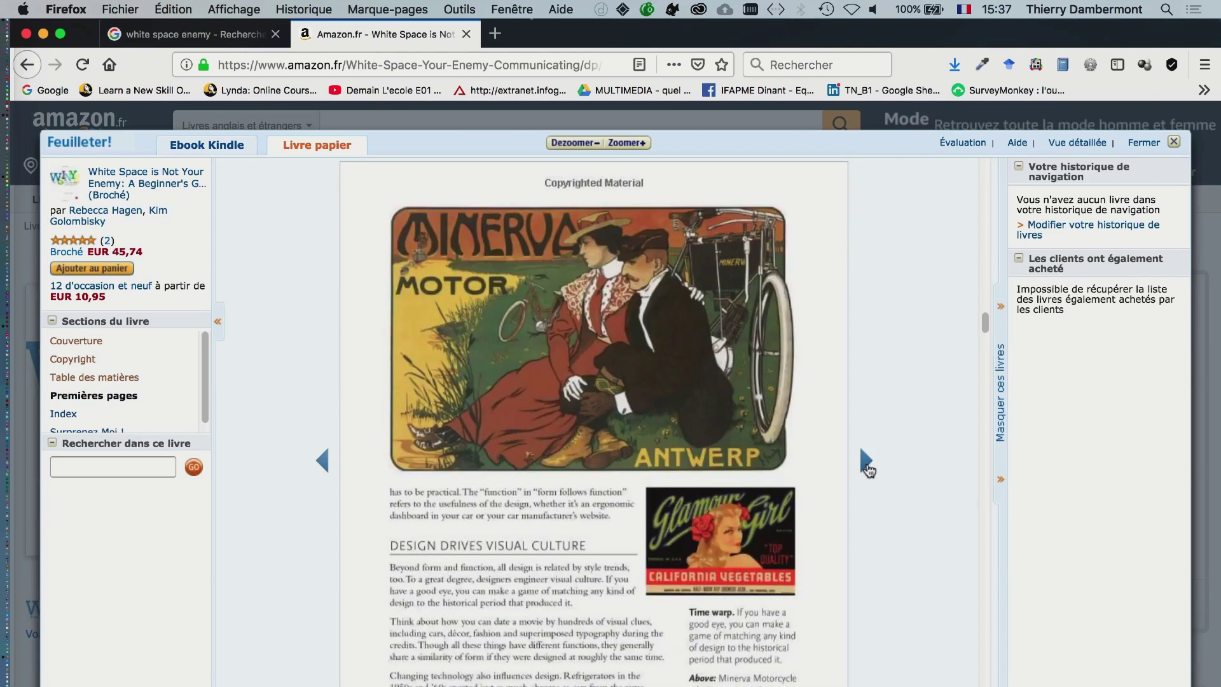
Leaf through the book preview from the "Design drives visual culture" page to the Glossary
{"action": "left_click", "coordinate": [866, 464]}
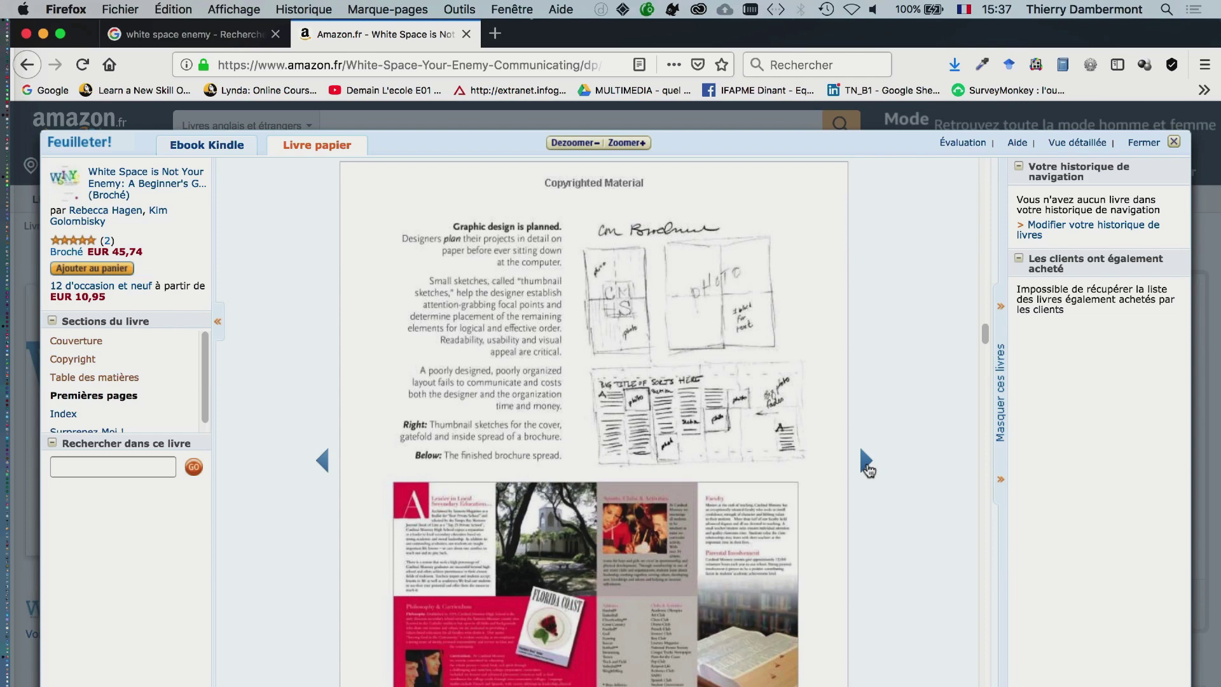
{"action": "left_click", "coordinate": [867, 465]}
{"action": "left_click", "coordinate": [867, 464]}
{"action": "left_click", "coordinate": [867, 464]}
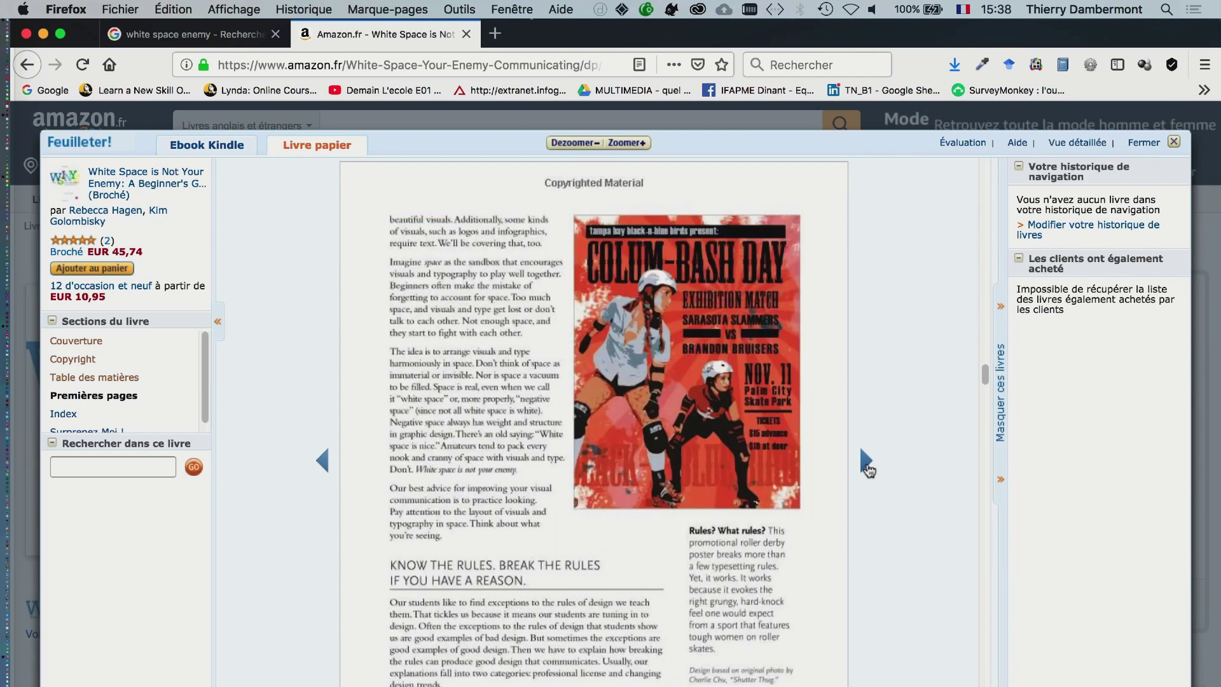
{"action": "left_click", "coordinate": [866, 464]}
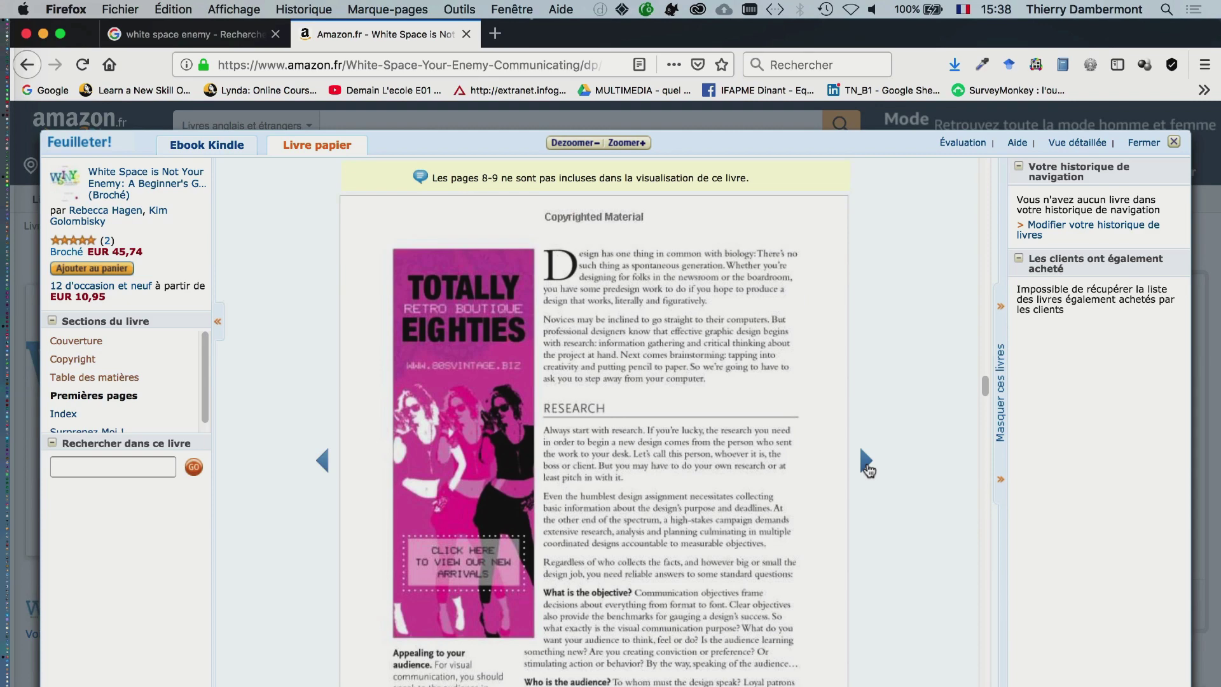
{"action": "left_click", "coordinate": [866, 464]}
{"action": "left_click", "coordinate": [867, 464]}
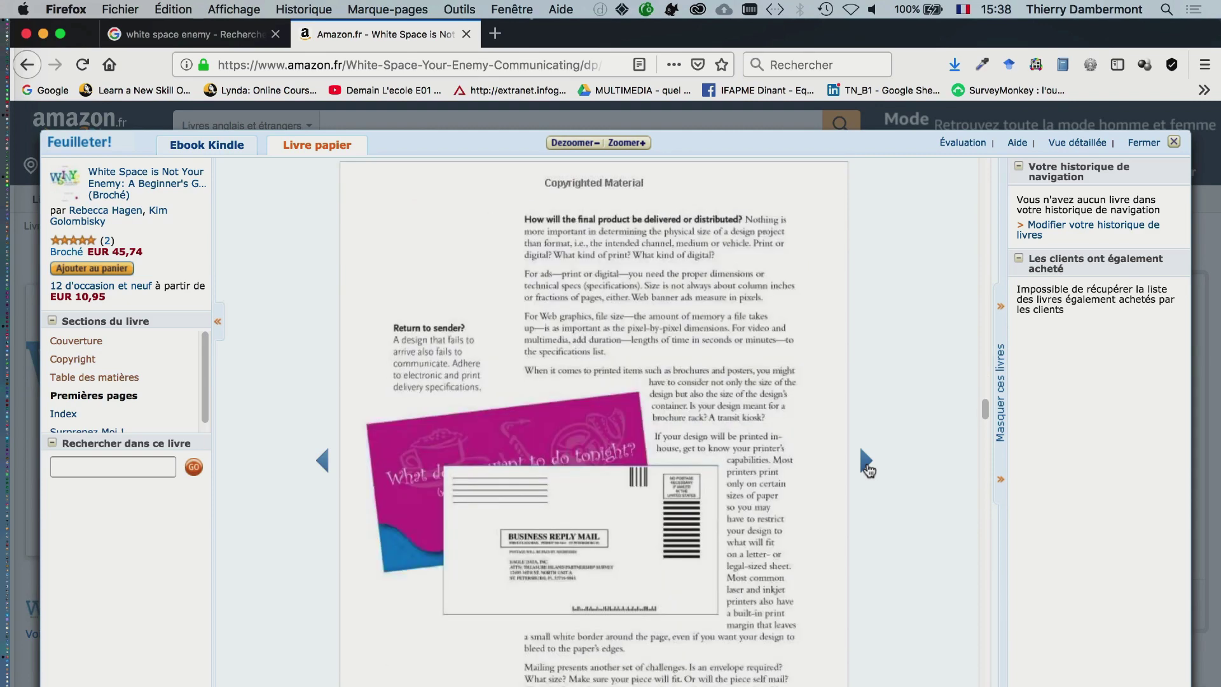
{"action": "left_click", "coordinate": [866, 464]}
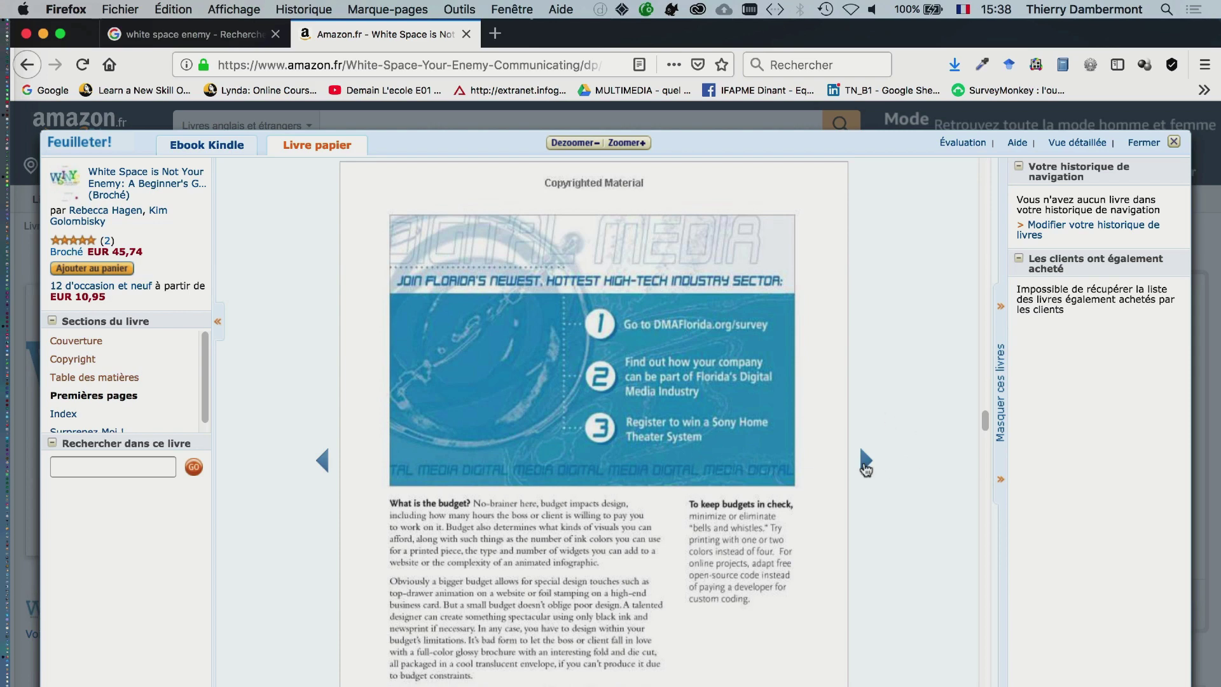
{"action": "left_click", "coordinate": [866, 465]}
{"action": "left_click", "coordinate": [866, 467]}
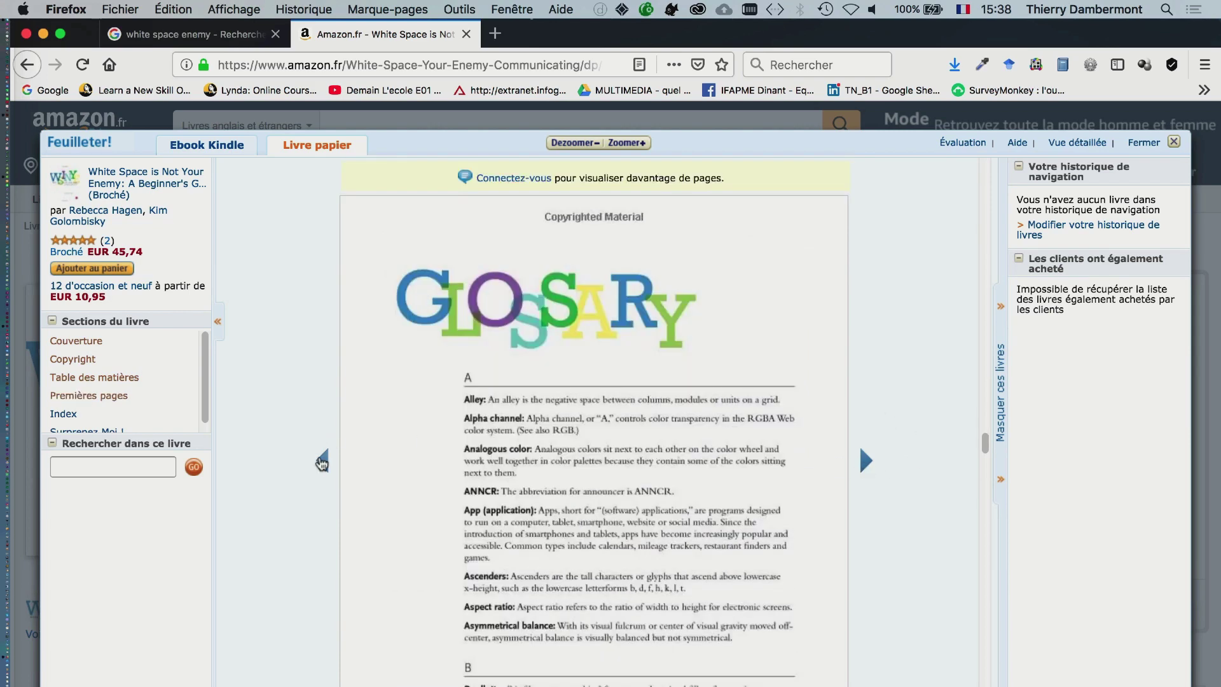
Go back to the page on timing and turnaround, and leaf forward through the glossary to entries E to G
{"action": "left_click", "coordinate": [321, 463]}
{"action": "left_click_drag", "start_coordinate": [552, 320], "coordinate": [474, 454]}
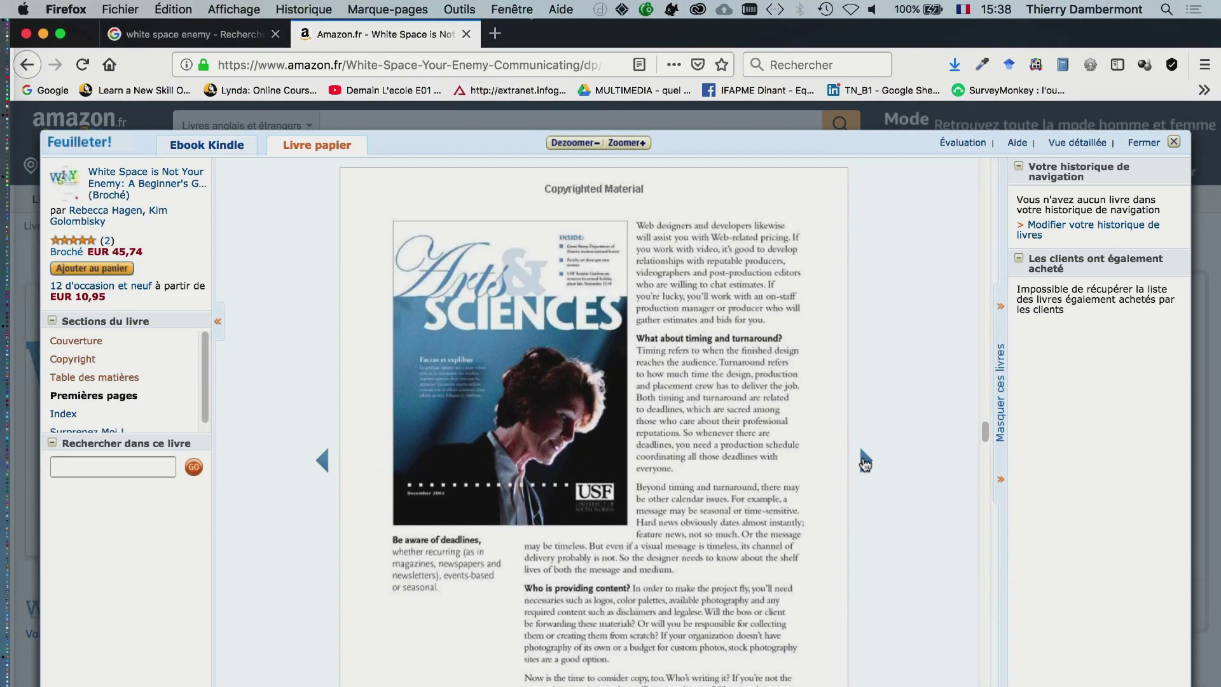
{"action": "left_click", "coordinate": [865, 460]}
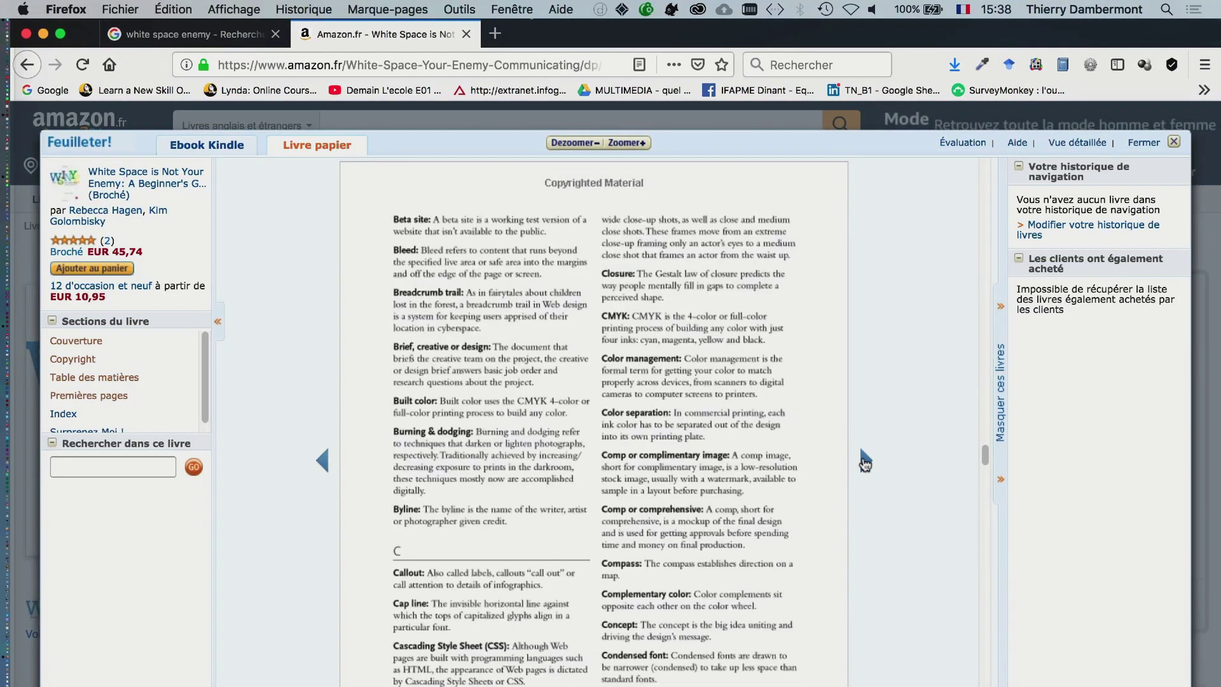
{"action": "left_click", "coordinate": [865, 460]}
{"action": "left_click", "coordinate": [865, 460]}
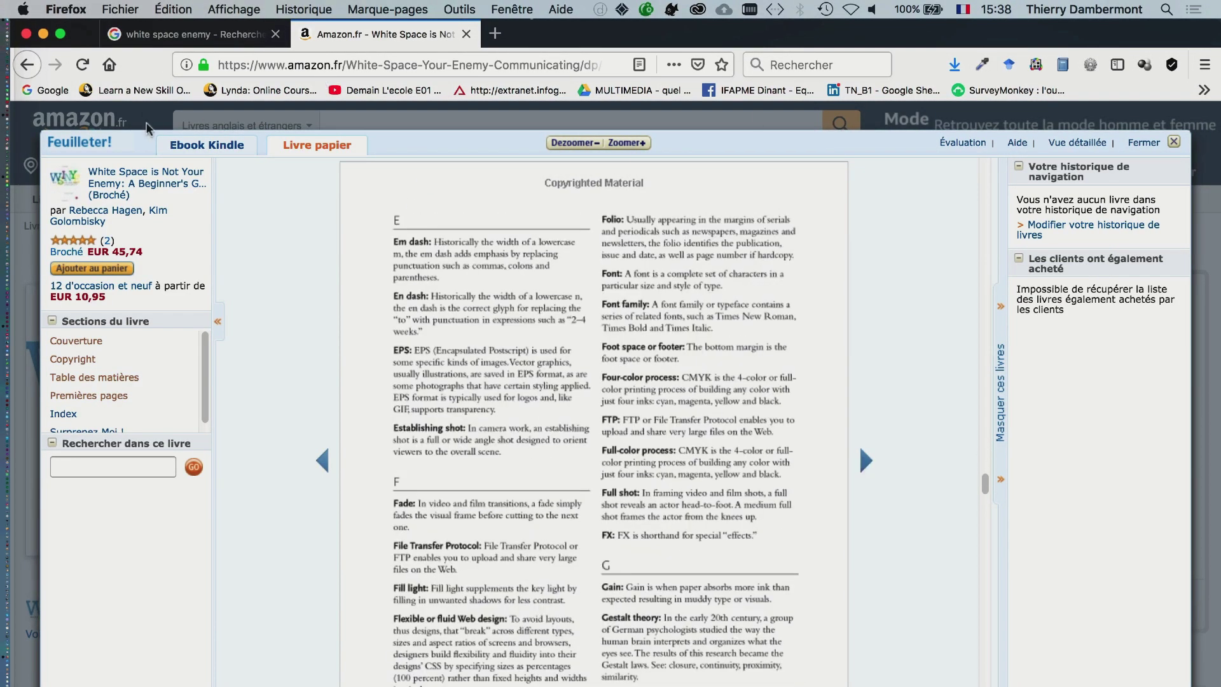
Close the book preview and the Amazon page, and switch back to document-18.indd in InDesign
{"action": "left_click", "coordinate": [1173, 141]}
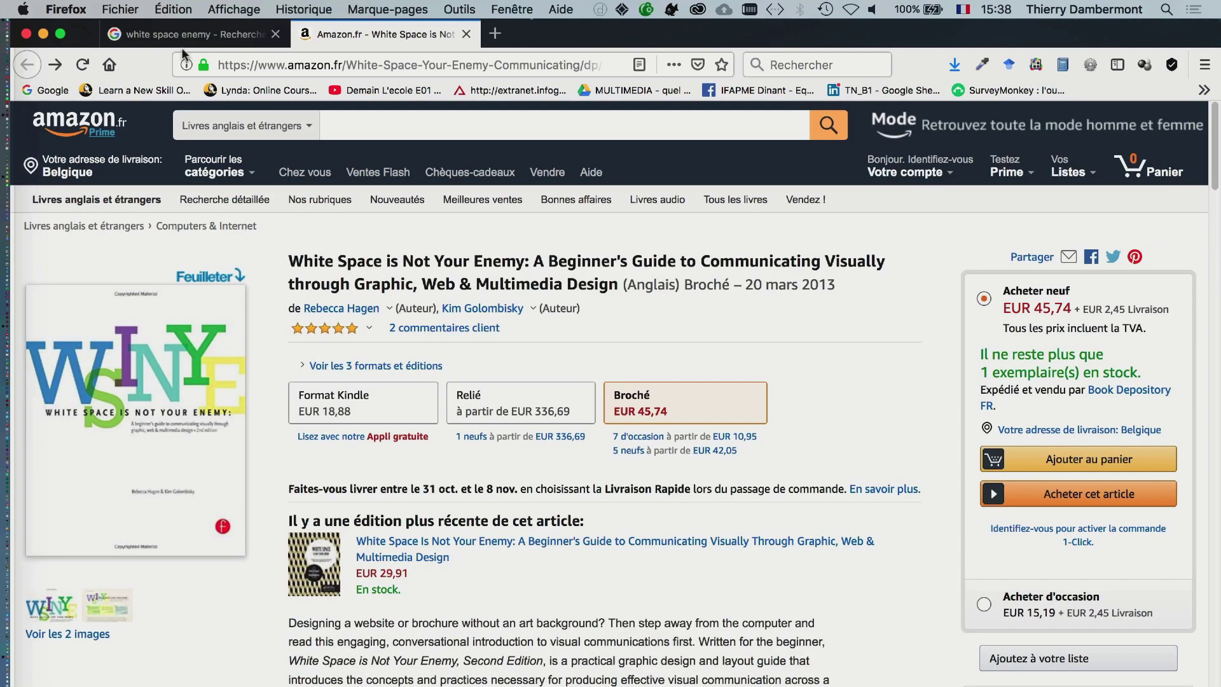
{"action": "left_click", "coordinate": [466, 34]}
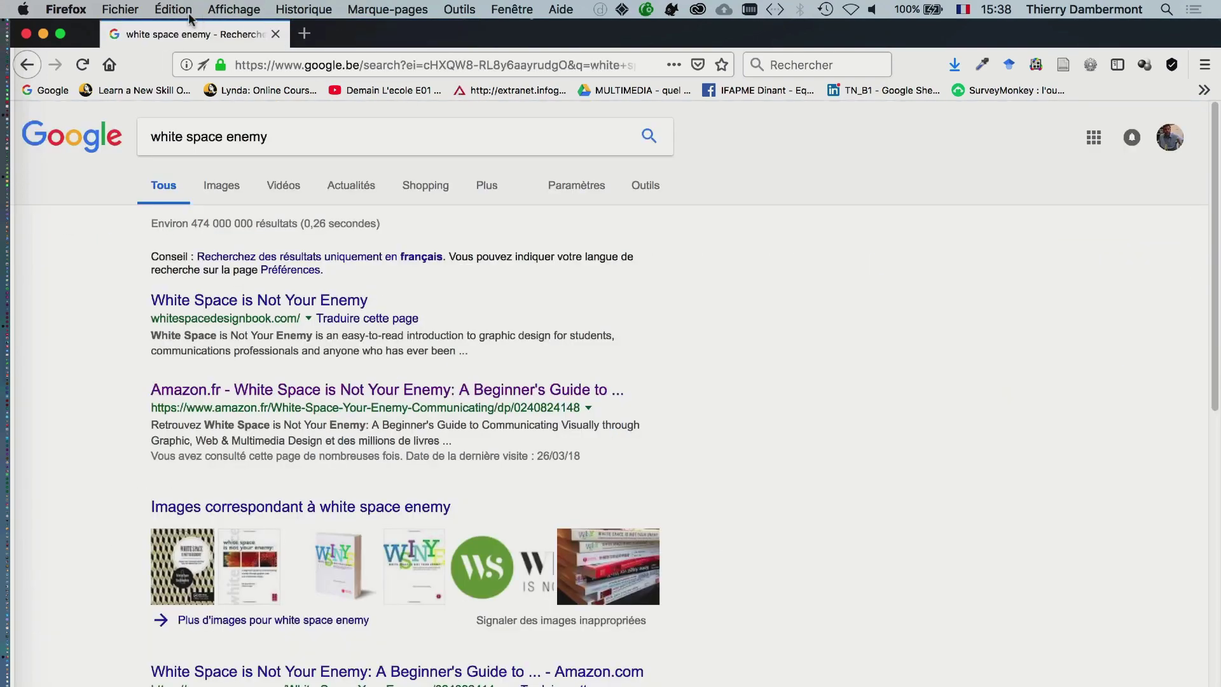
{"action": "left_click", "coordinate": [44, 34]}
{"action": "left_click", "coordinate": [474, 304]}
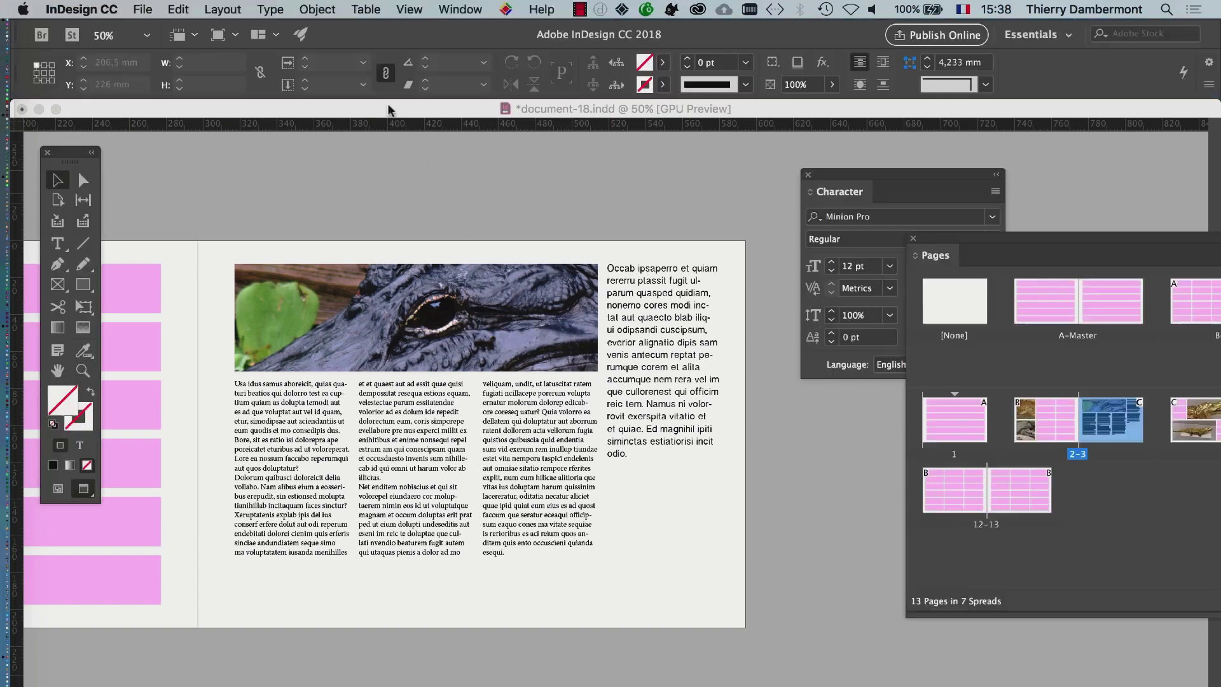
{"action": "scroll", "coordinate": [531, 507], "scroll_direction": "left", "scroll_amount": 3}
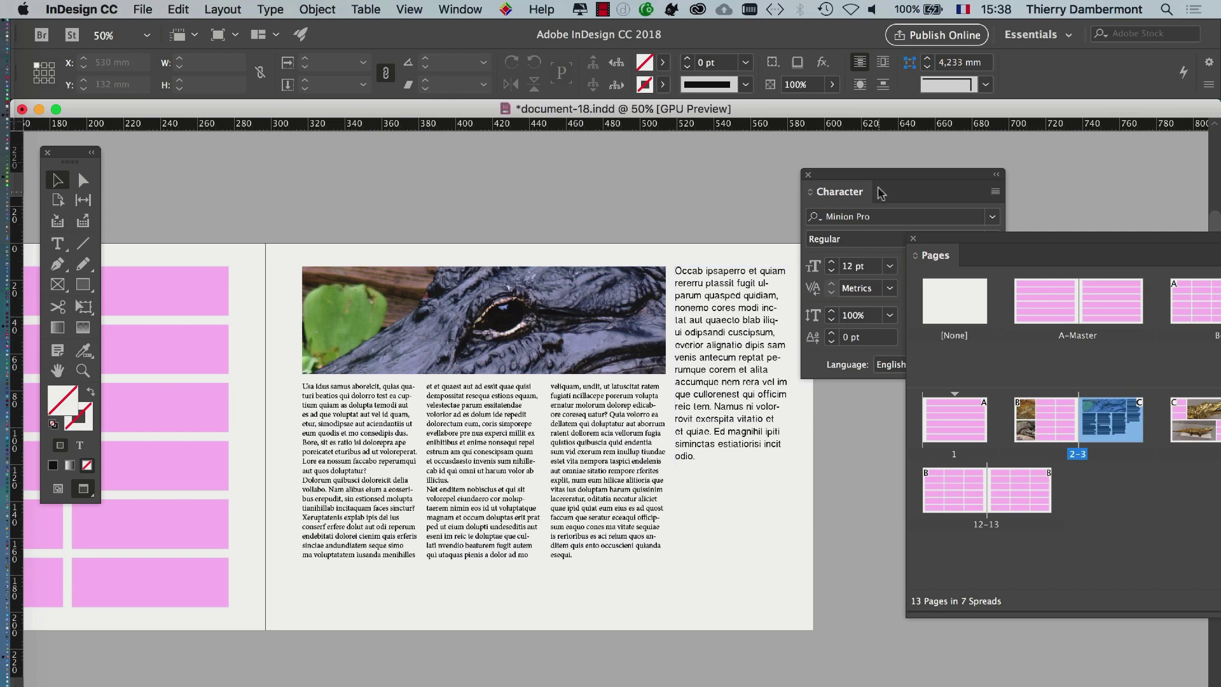
Move the Character and Pages panels aside to uncover the spread of pages 2-3 at 25% zoom
{"action": "left_click_drag", "start_coordinate": [880, 192], "coordinate": [936, 175]}
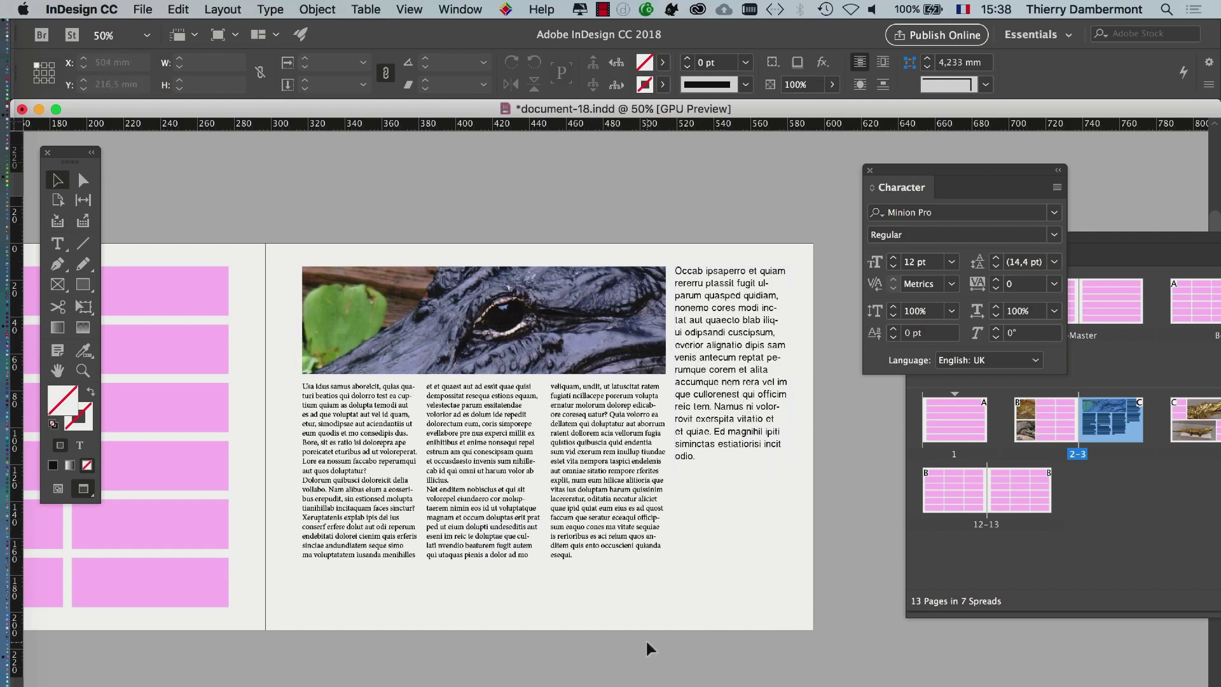
{"action": "left_click_drag", "start_coordinate": [564, 546], "coordinate": [460, 382]}
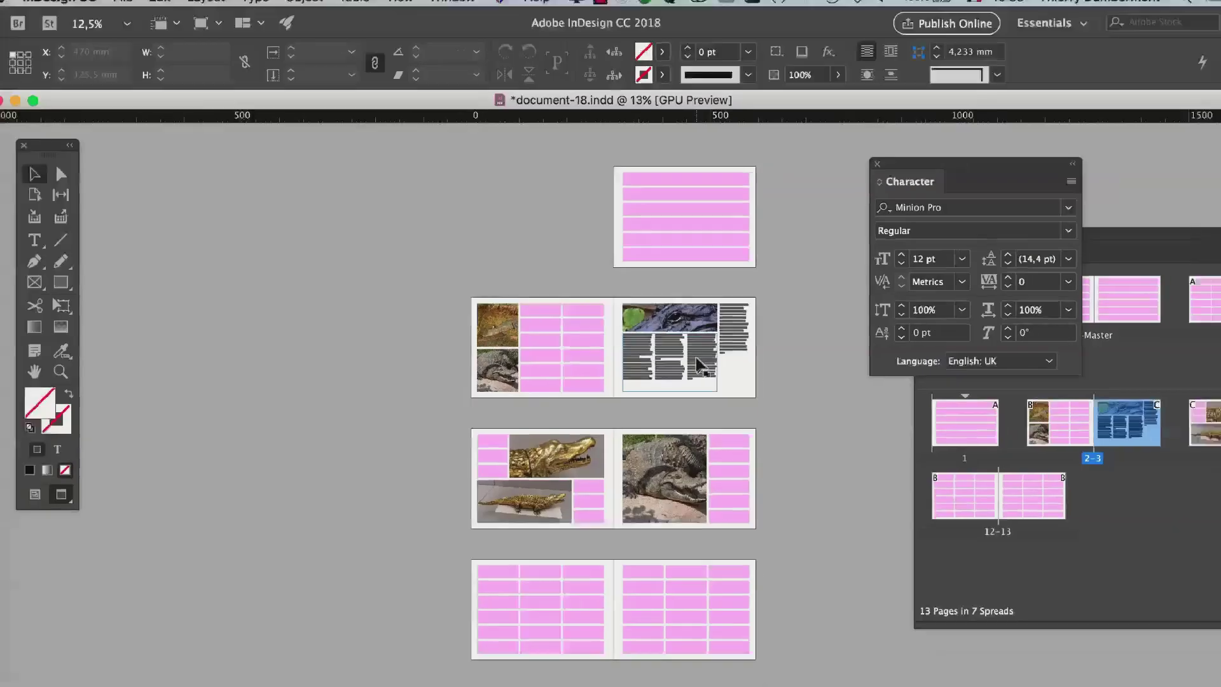
{"action": "key", "text": "super+equal"}
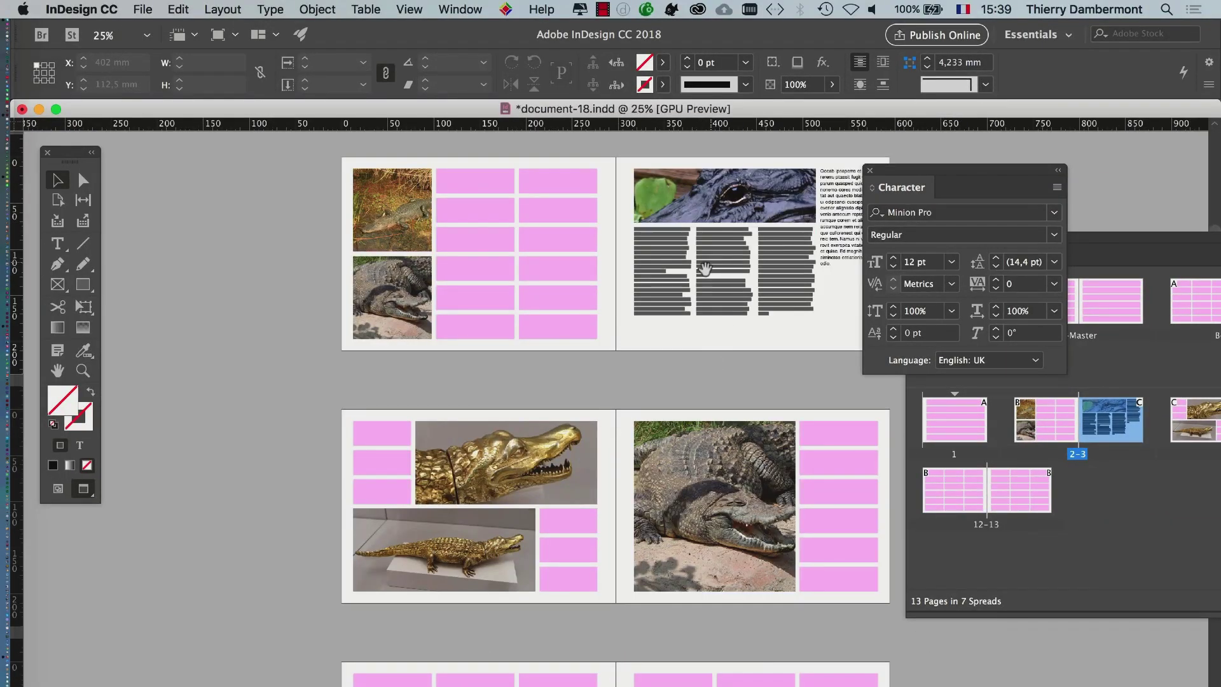
{"action": "scroll", "coordinate": [776, 224], "scroll_direction": "up", "scroll_amount": 5}
{"action": "left_click_drag", "start_coordinate": [872, 171], "coordinate": [1025, 157]}
{"action": "left_click_drag", "start_coordinate": [935, 240], "coordinate": [1005, 403]}
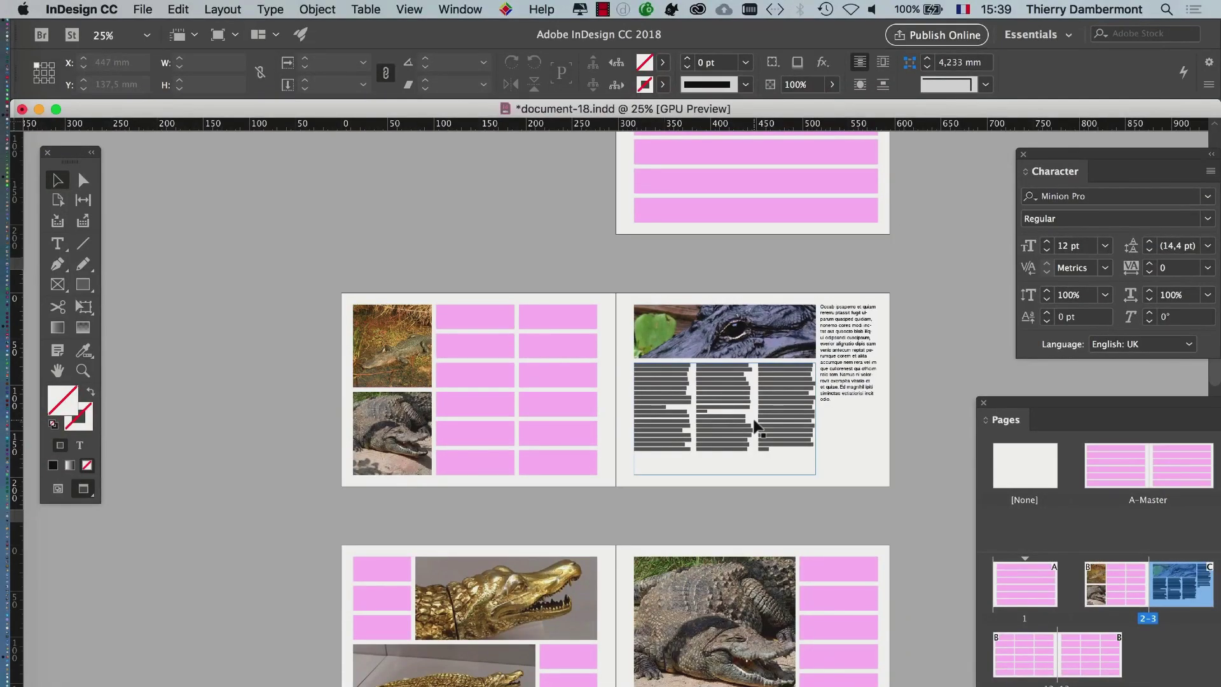
Compare how the three-column text on page 3 is displayed at 25% and at higher magnification
{"action": "key", "text": "super+equal"}
{"action": "key", "text": "super+minus"}
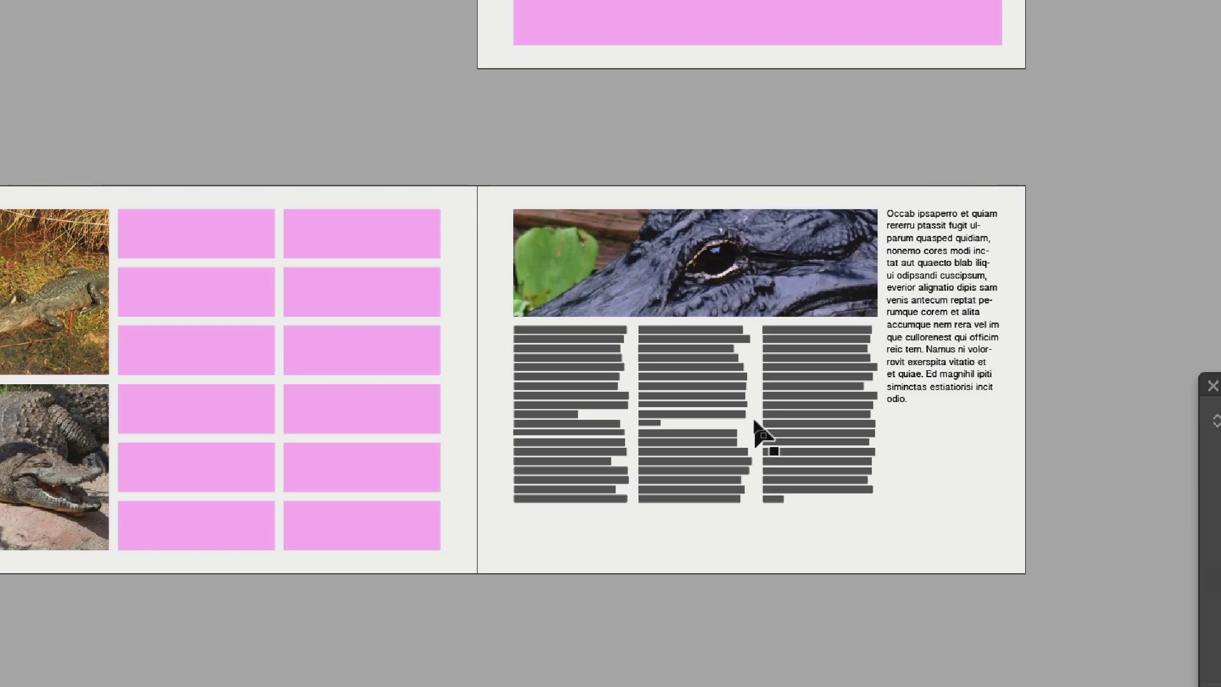
{"action": "key", "text": "super+equal"}
{"action": "key", "text": "super+equal"}
{"action": "key", "text": "super+minus"}
{"action": "key", "text": "super+minus"}
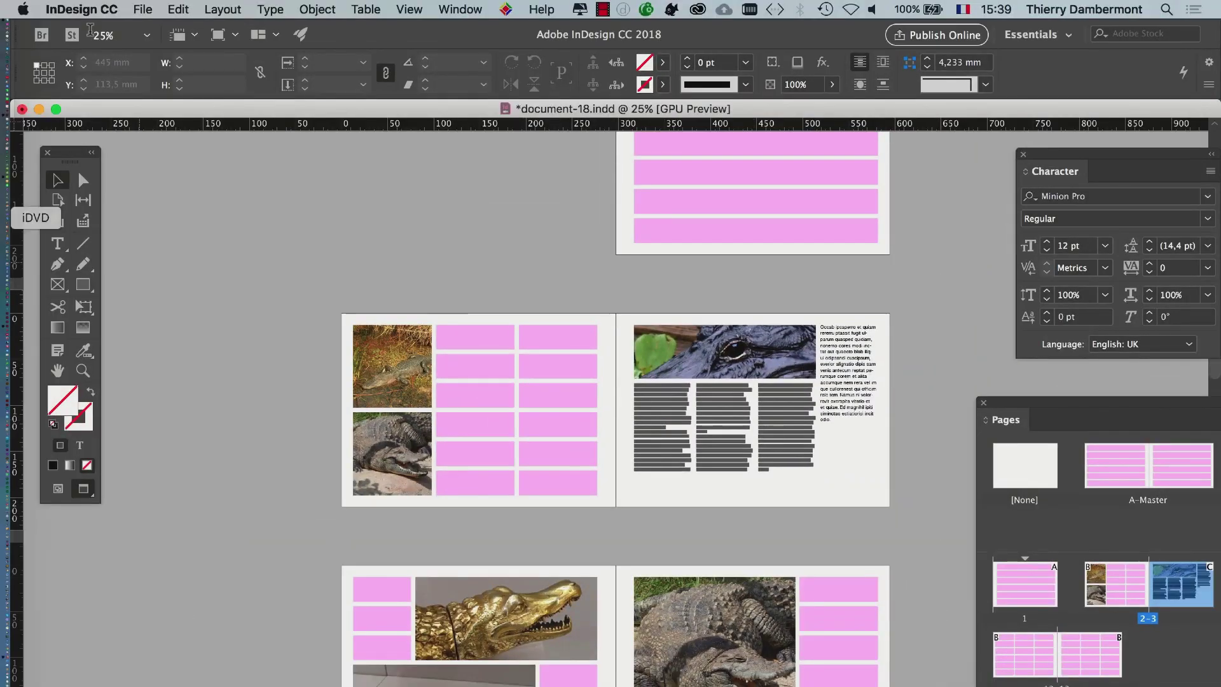
Open the General preferences
{"action": "left_click", "coordinate": [81, 9]}
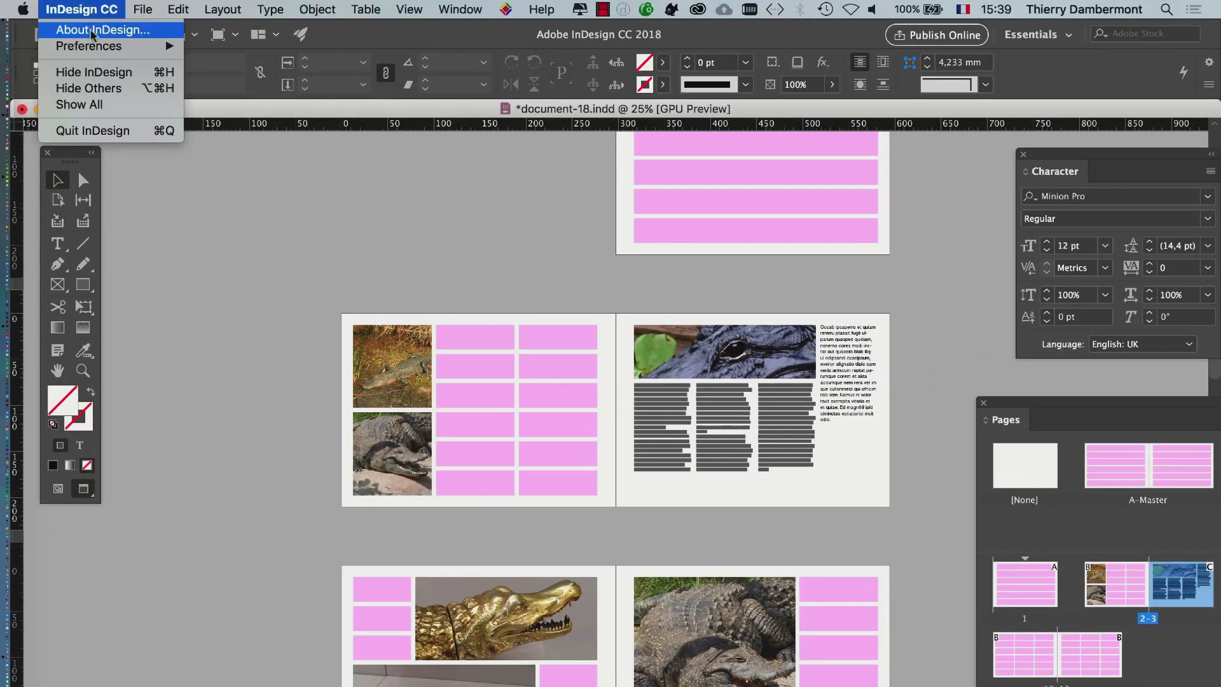
{"action": "mouse_move", "coordinate": [93, 49]}
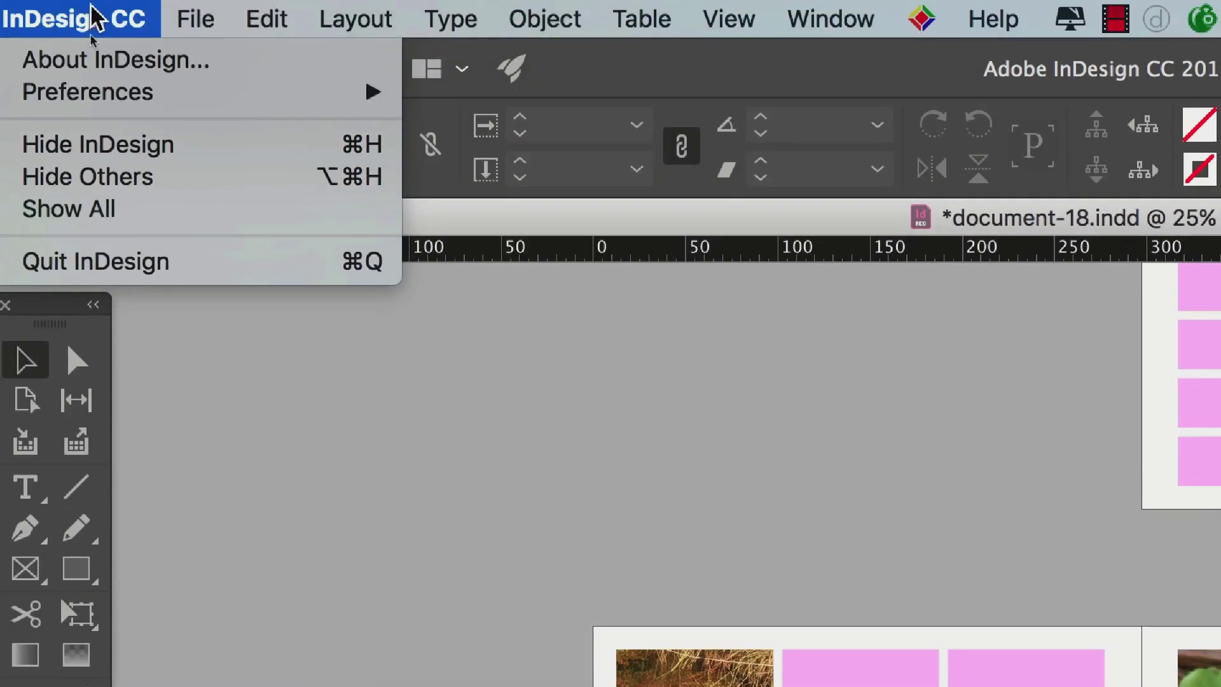
{"action": "mouse_move", "coordinate": [369, 92]}
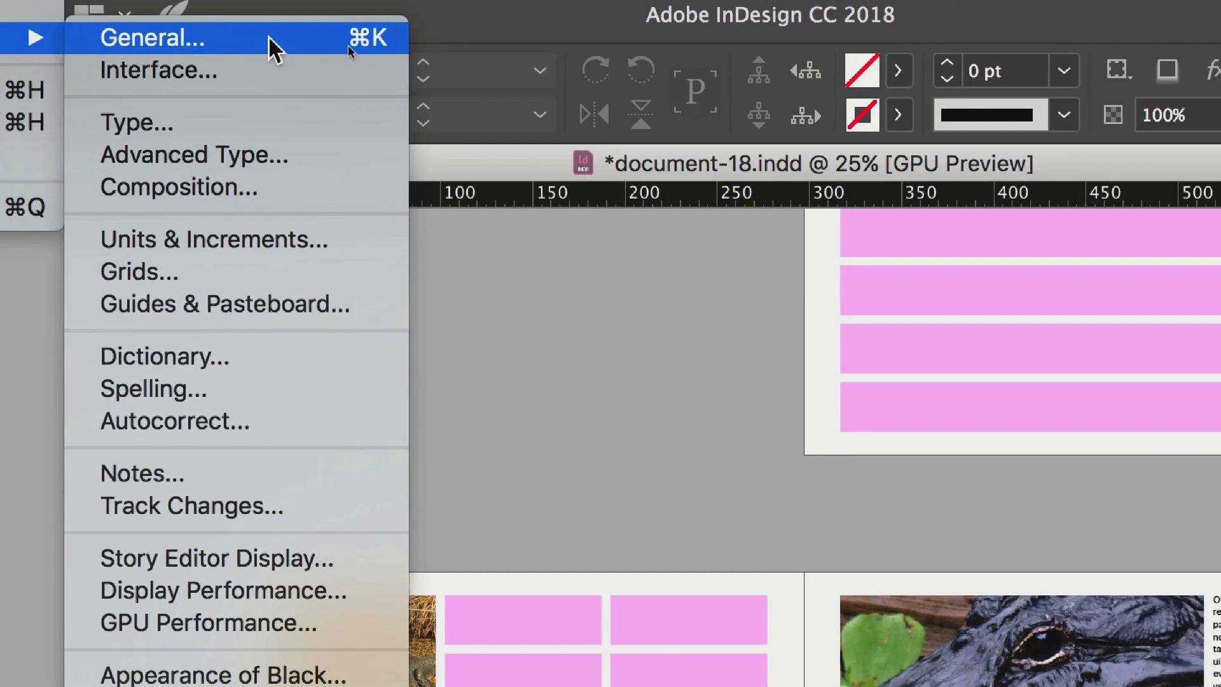
{"action": "left_click", "coordinate": [269, 36]}
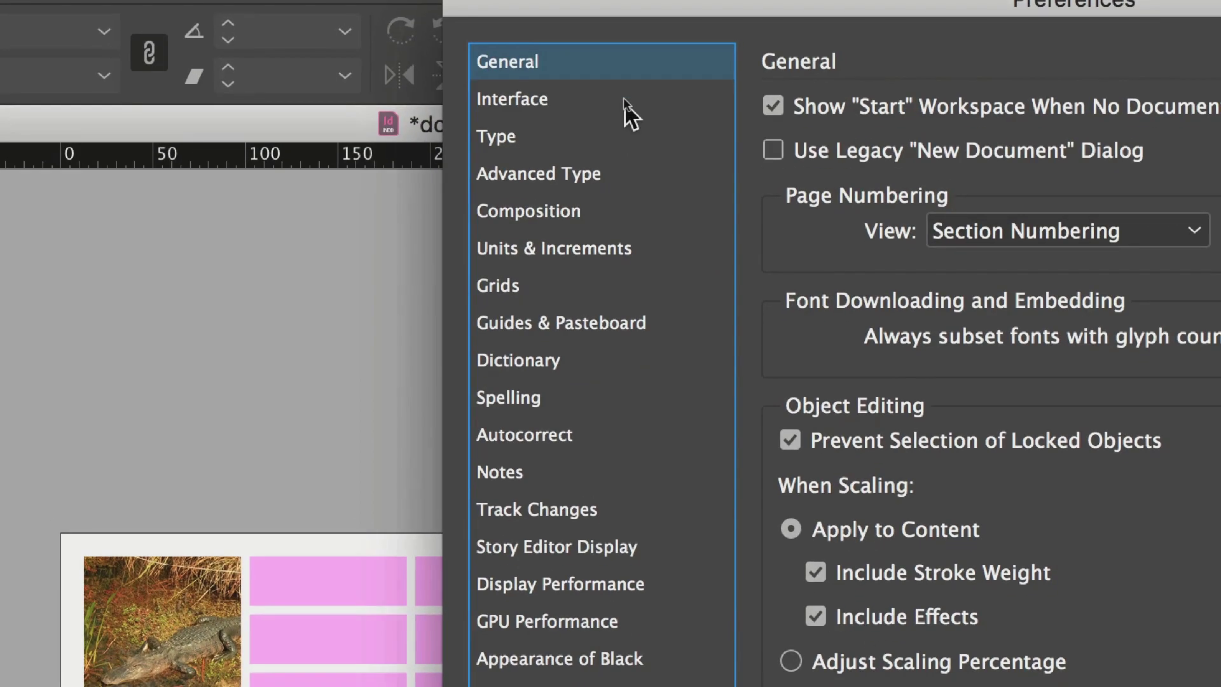
Look through the preference categories from Interface onward for the setting that controls how small text is displayed
{"action": "left_click", "coordinate": [623, 99]}
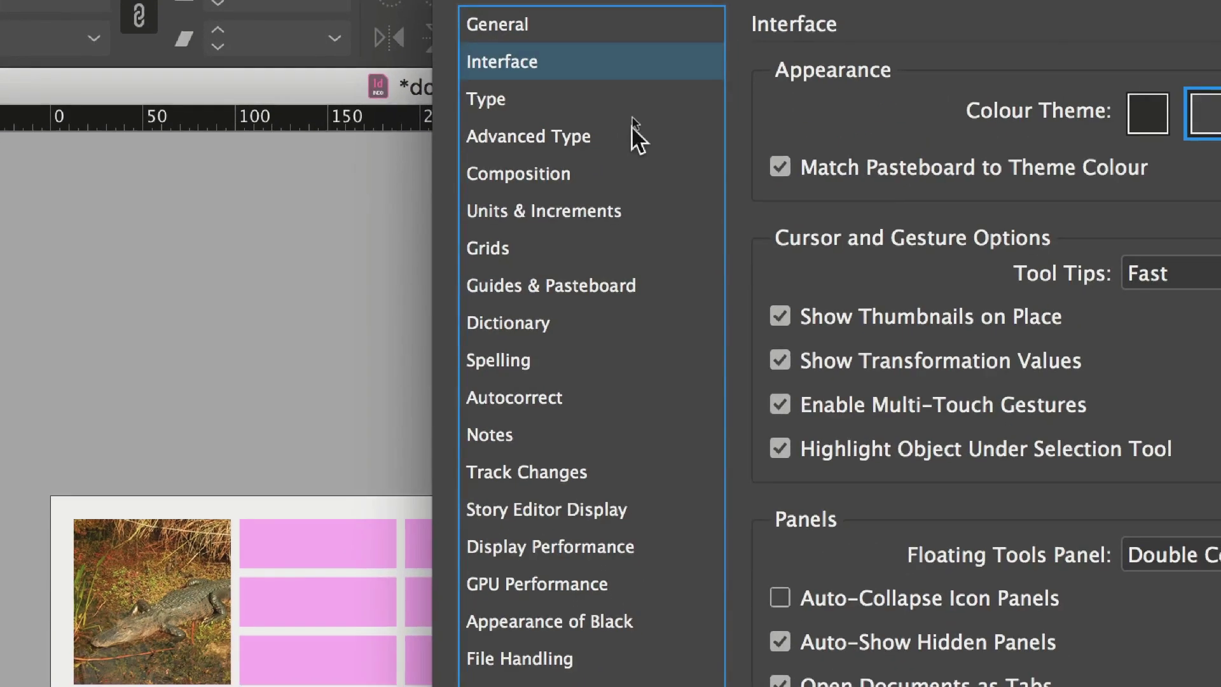
{"action": "left_click", "coordinate": [644, 147]}
{"action": "left_click", "coordinate": [658, 171]}
{"action": "left_click", "coordinate": [640, 178]}
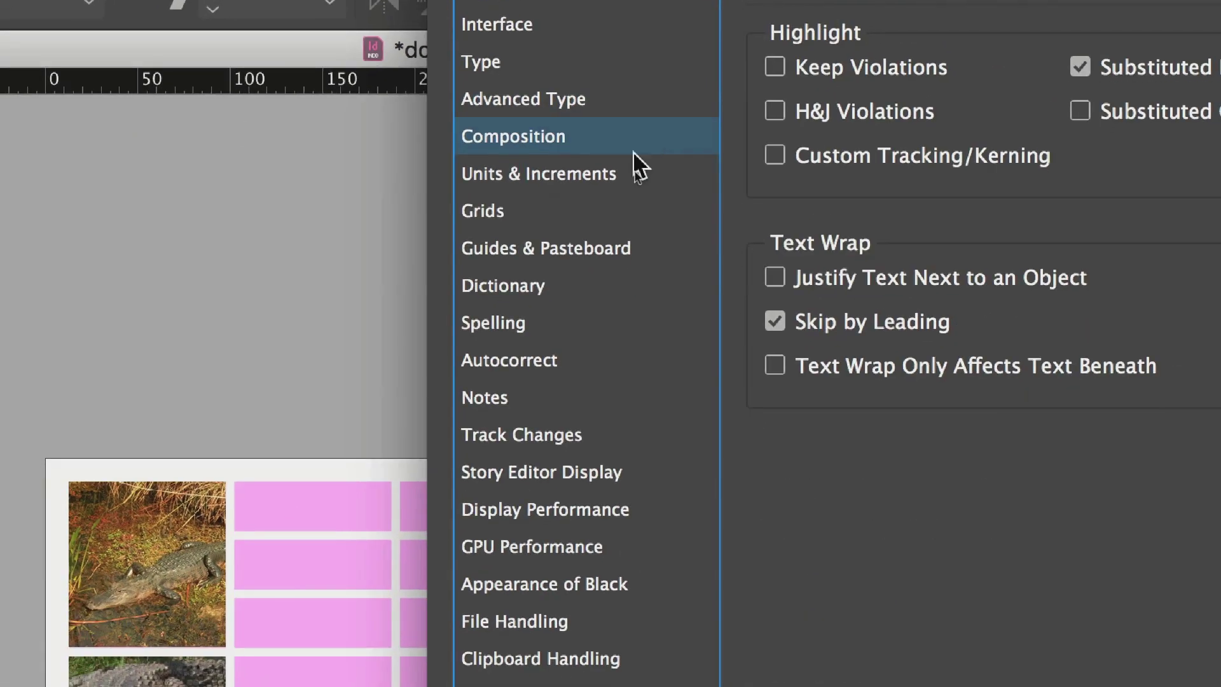
{"action": "left_click", "coordinate": [641, 205]}
{"action": "left_click", "coordinate": [635, 170]}
{"action": "left_click", "coordinate": [642, 205]}
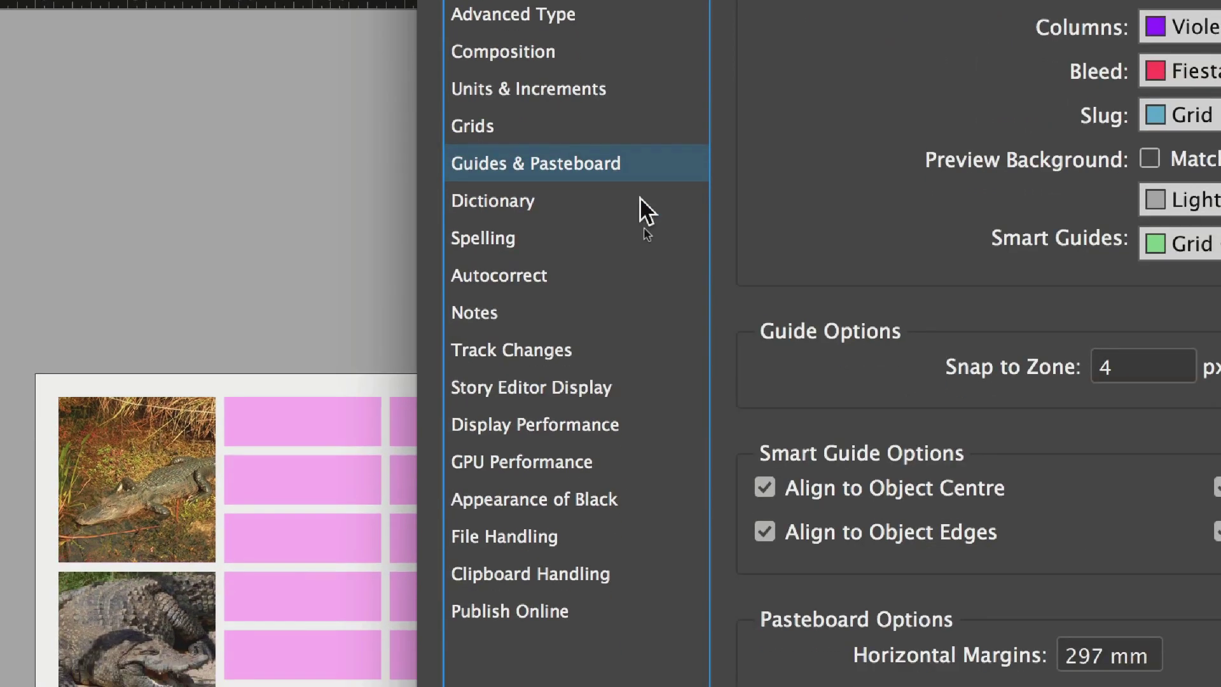
{"action": "left_click", "coordinate": [642, 243]}
{"action": "left_click", "coordinate": [639, 248]}
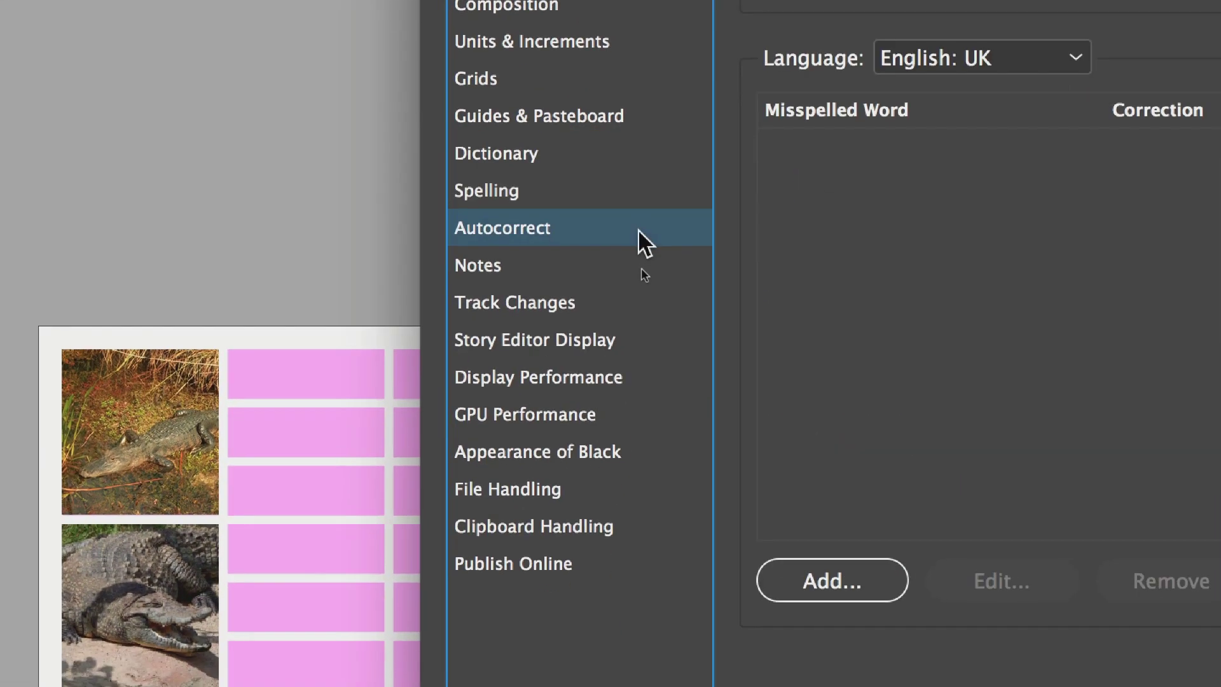
{"action": "left_click", "coordinate": [639, 249]}
{"action": "left_click", "coordinate": [634, 294]}
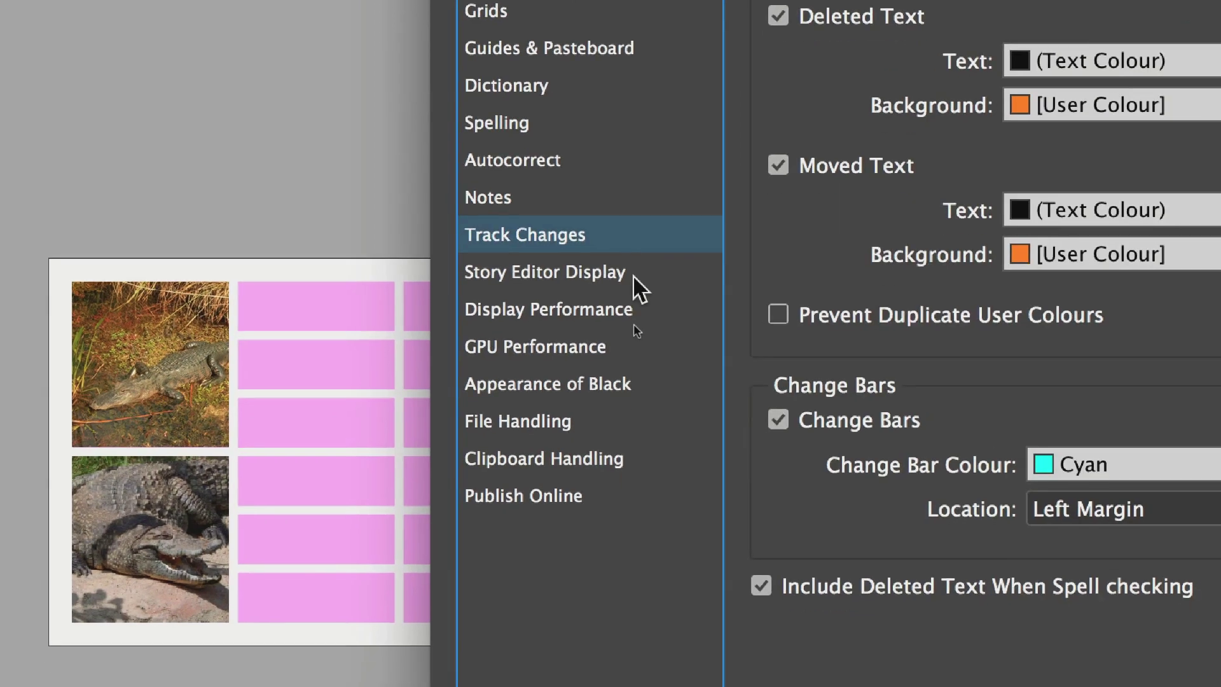
{"action": "left_click", "coordinate": [633, 328]}
{"action": "left_click", "coordinate": [635, 289]}
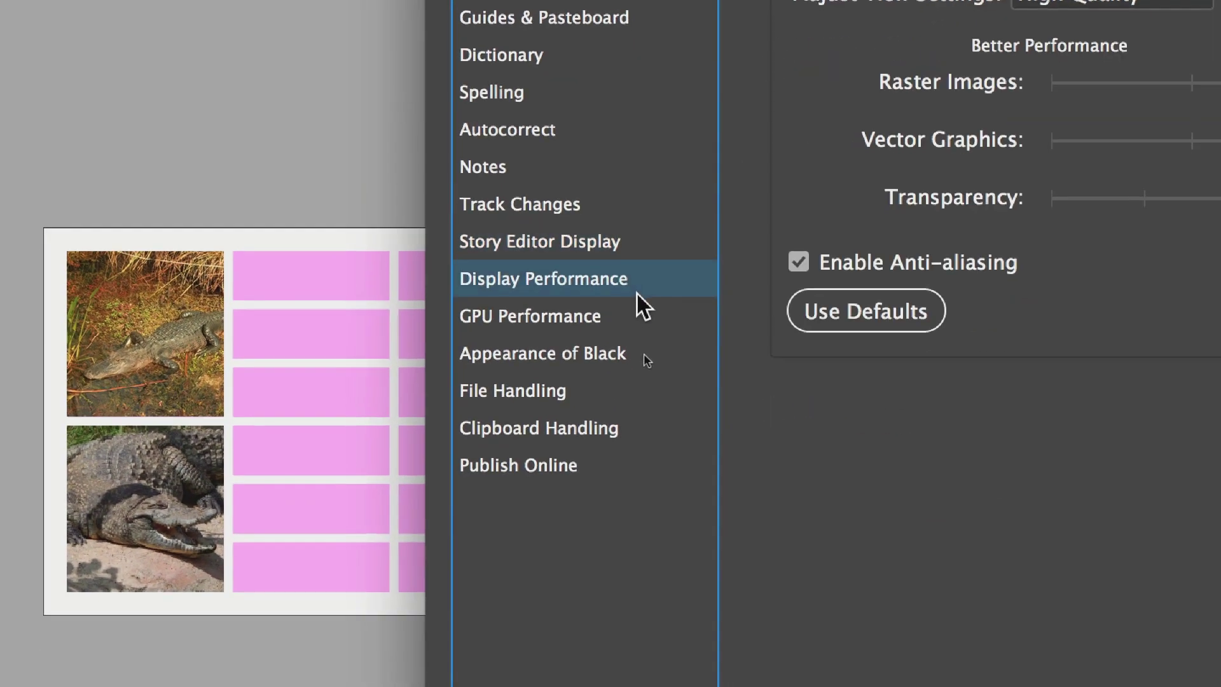
{"action": "left_click", "coordinate": [638, 316]}
{"action": "left_click", "coordinate": [639, 354]}
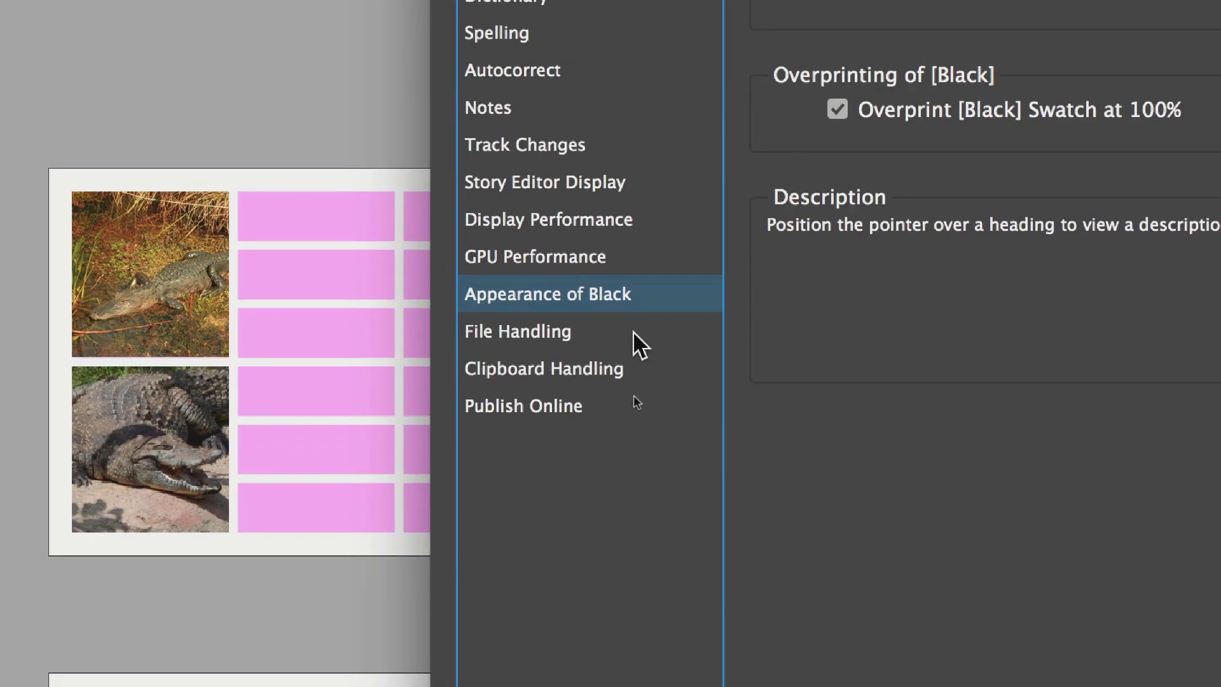
{"action": "left_click", "coordinate": [639, 391]}
{"action": "left_click", "coordinate": [636, 349]}
{"action": "left_click", "coordinate": [636, 126]}
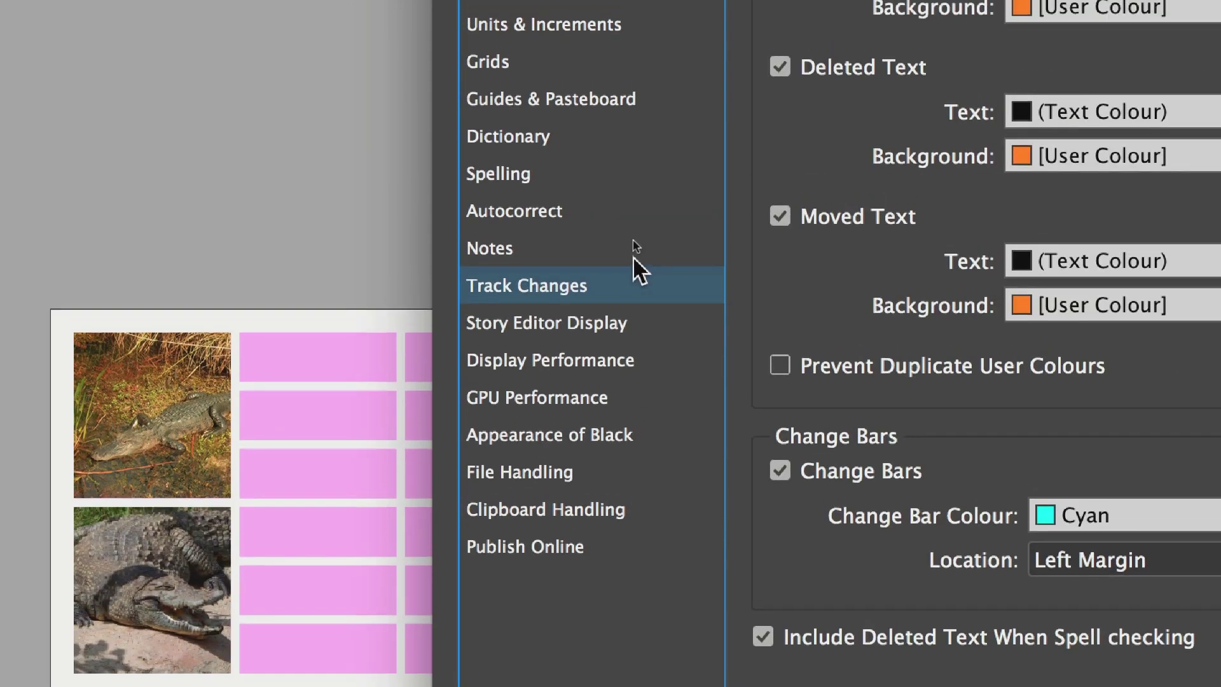
{"action": "left_click", "coordinate": [636, 133]}
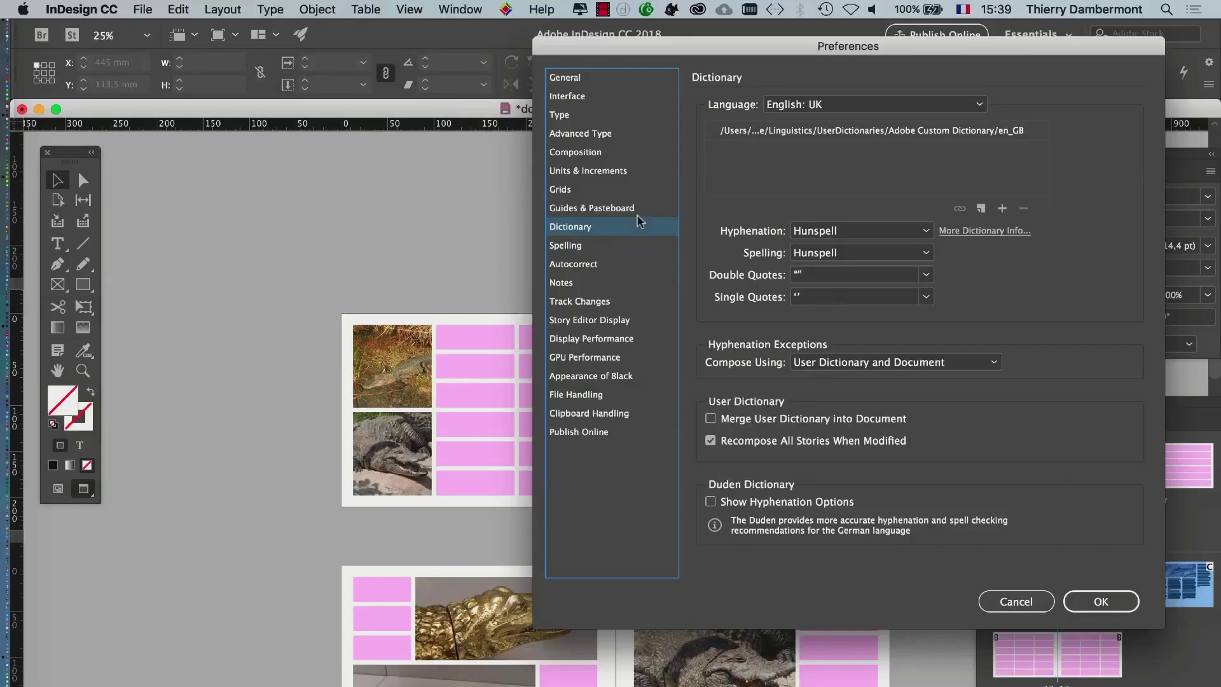
Set Greek Type Below to 0 pt in the Display Performance preferences and apply the change
{"action": "left_click", "coordinate": [658, 467]}
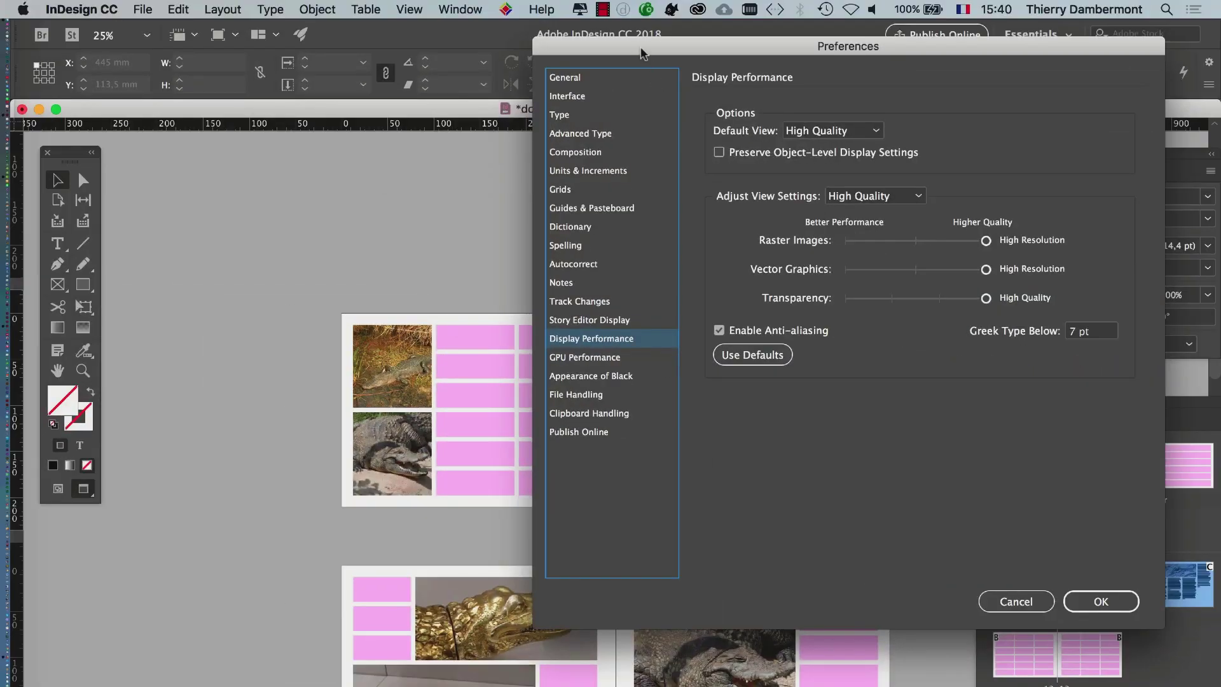
{"action": "left_click_drag", "start_coordinate": [642, 51], "coordinate": [295, 49]}
{"action": "key", "text": "alt"}
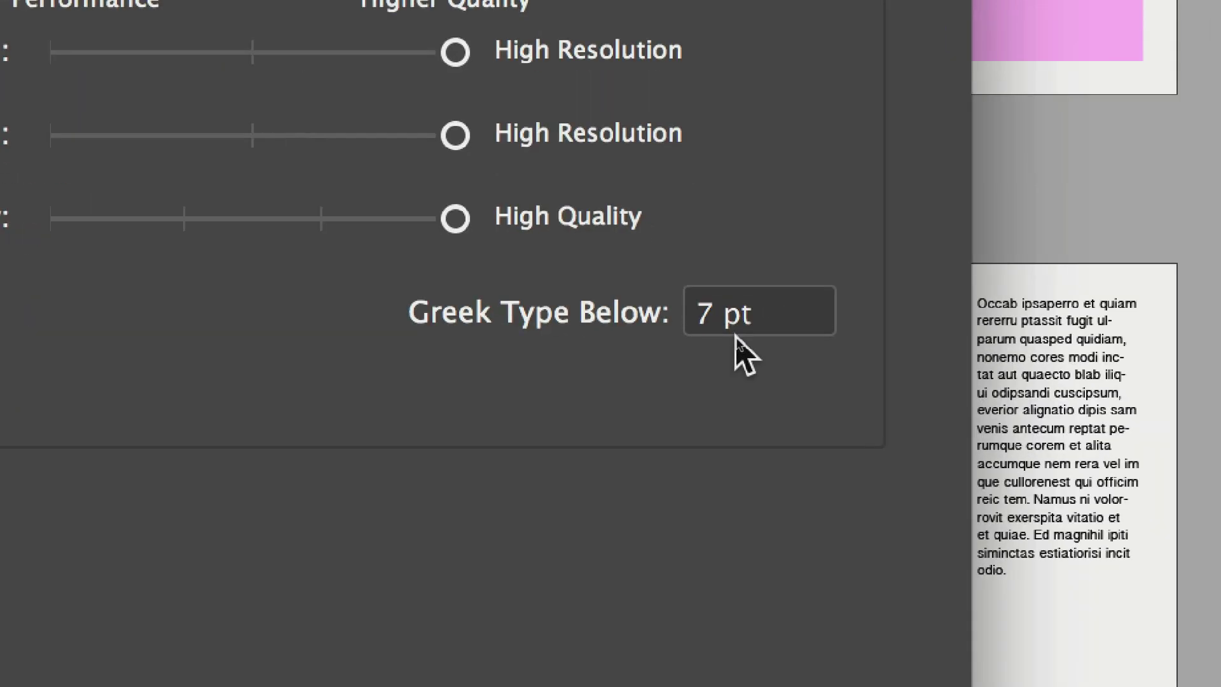
{"action": "double_click", "coordinate": [709, 310]}
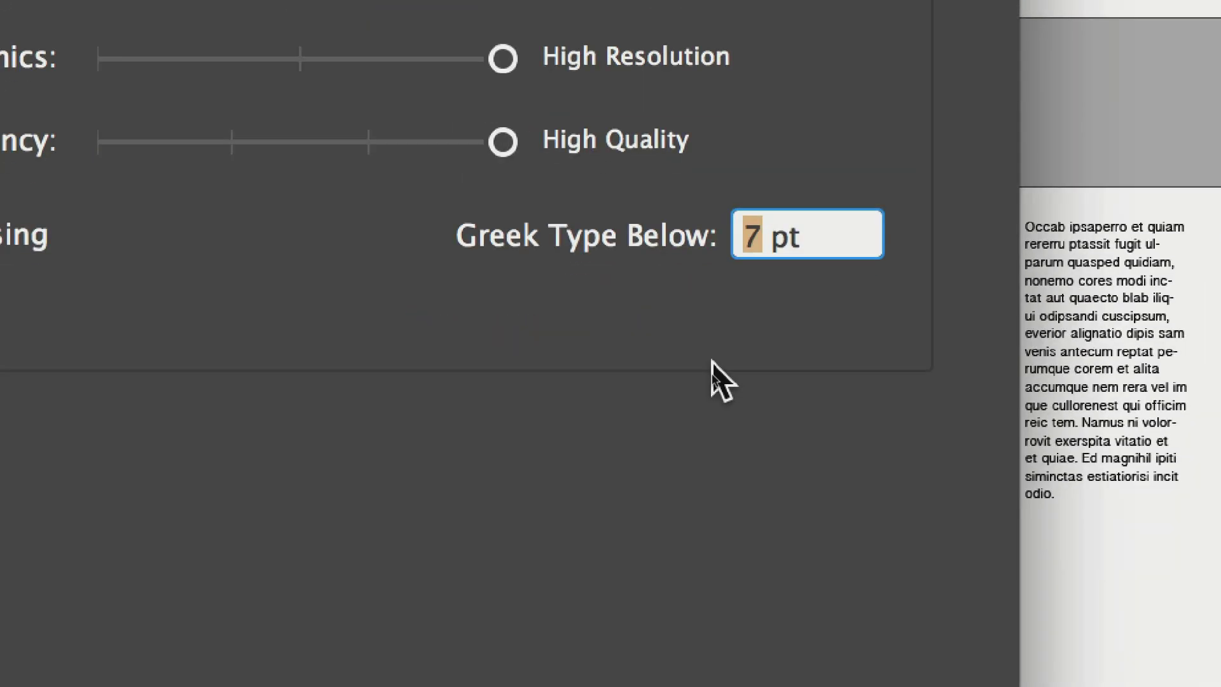
{"action": "type", "text": "0"}
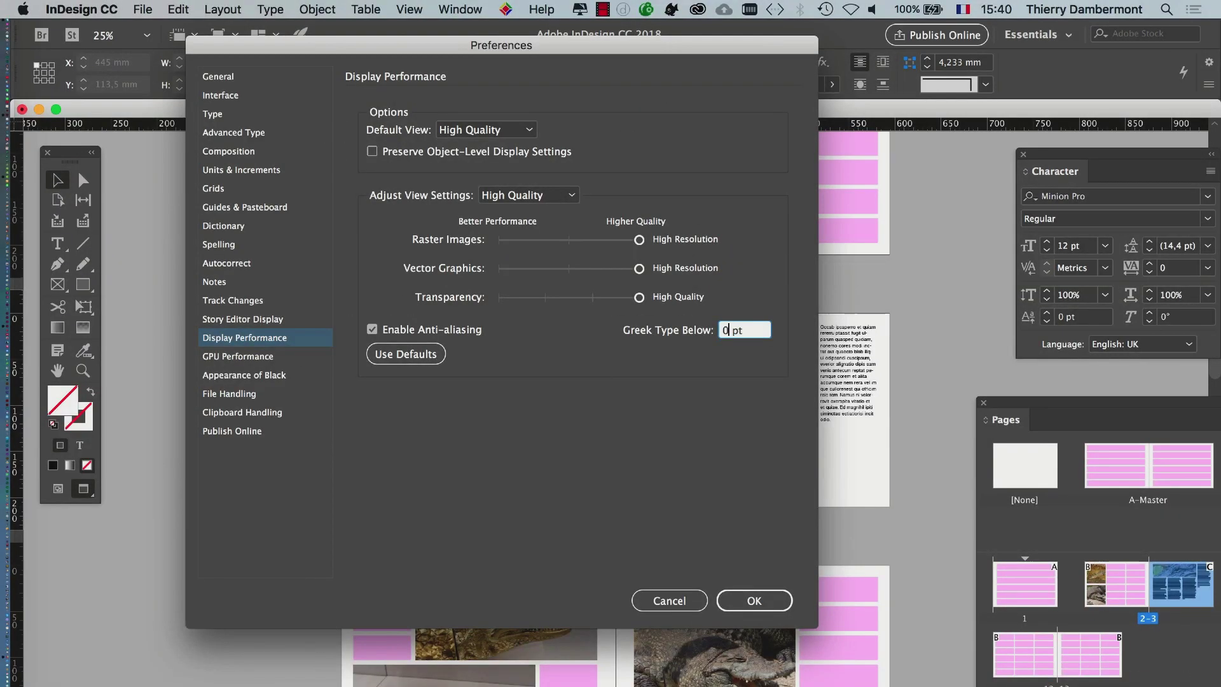
{"action": "key", "text": "Return"}
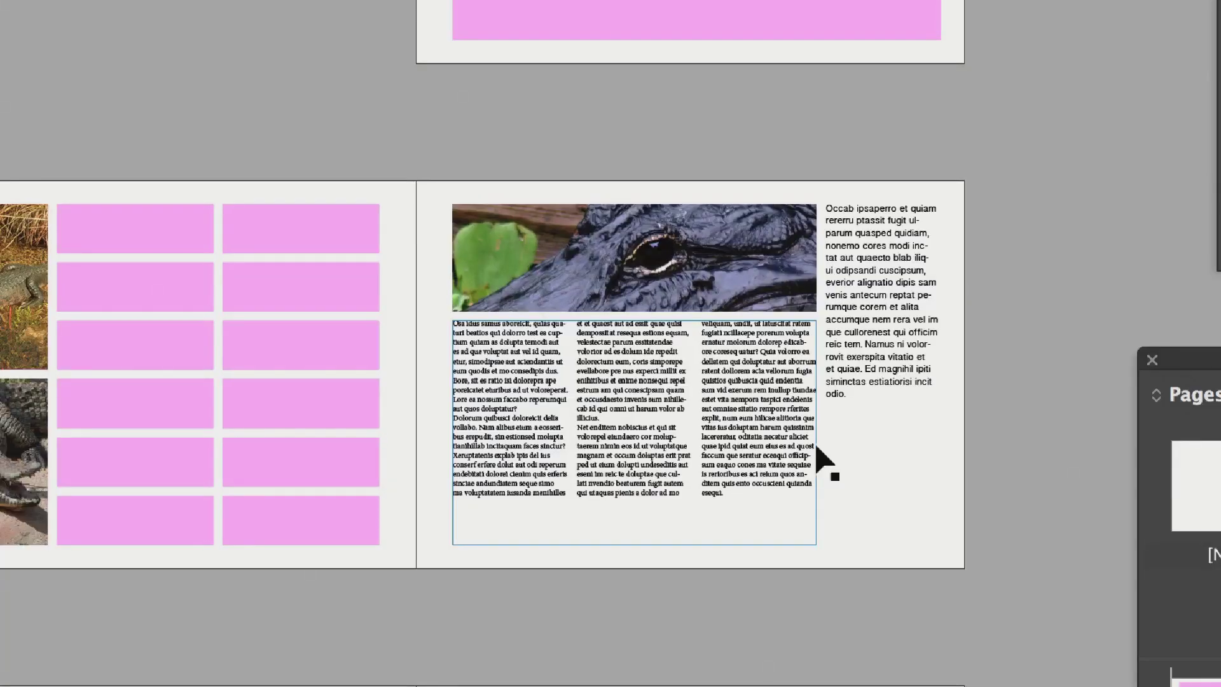
Check how the text on page 3 is displayed at 12.5% and at 50% magnification
{"action": "key", "text": "super+minus"}
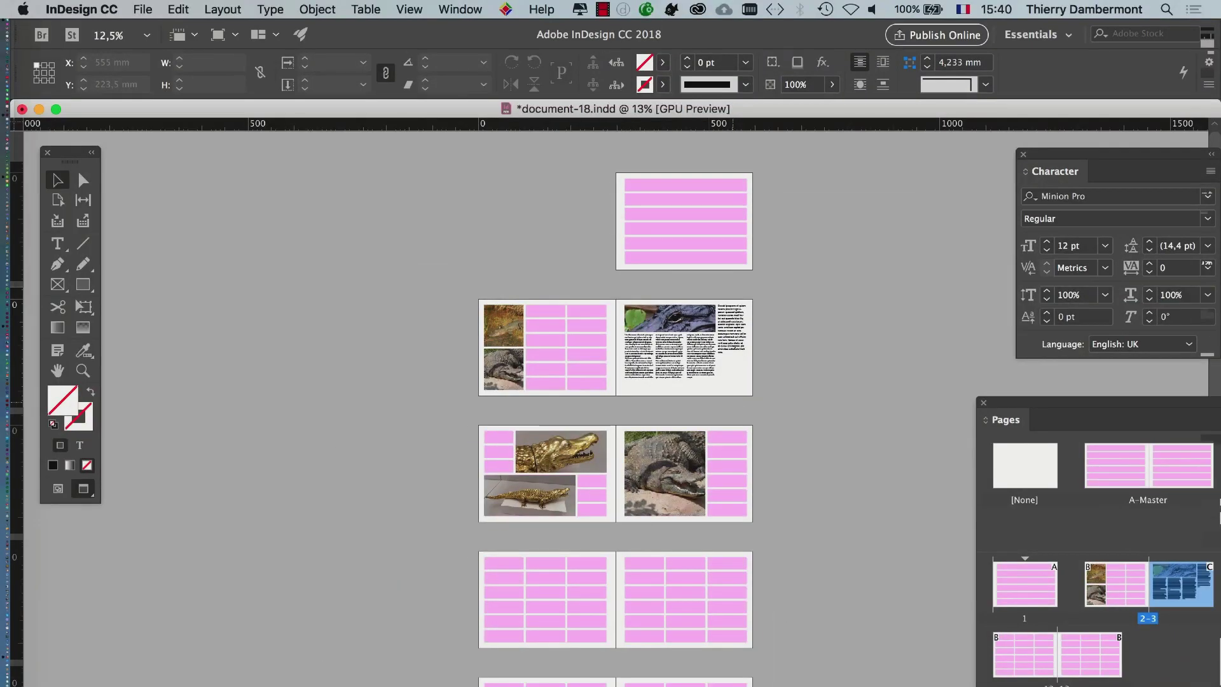
{"action": "key", "text": "super+equal"}
{"action": "key", "text": "super+equal"}
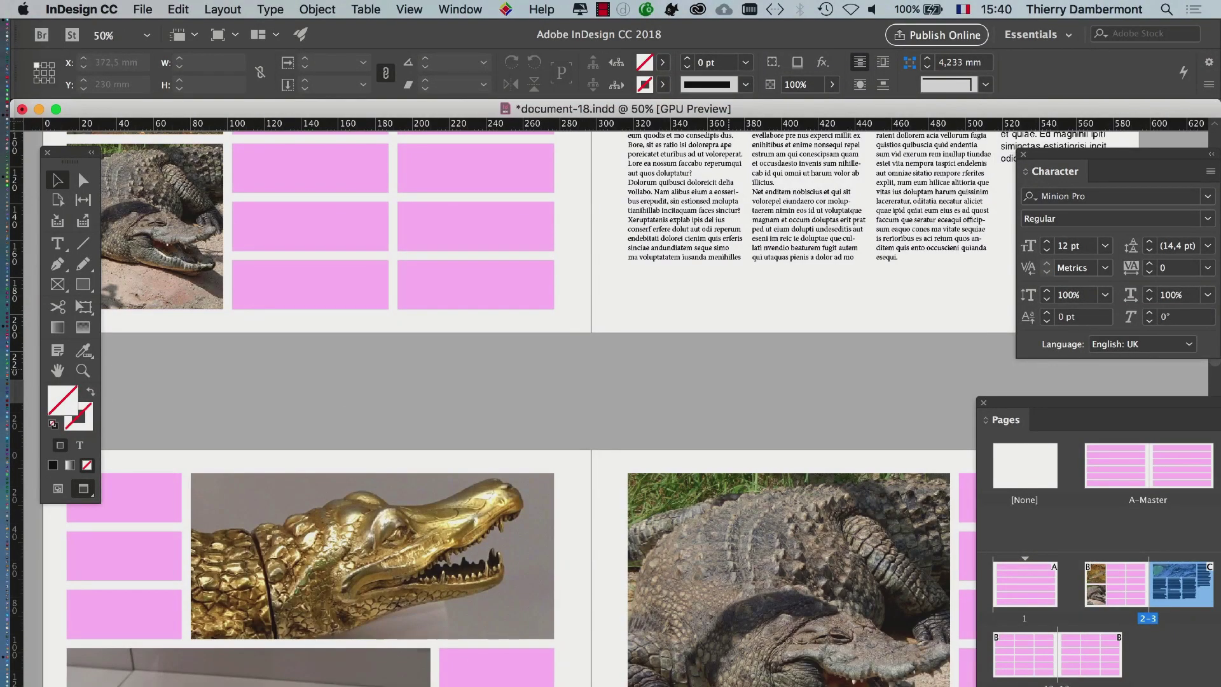
{"action": "scroll", "coordinate": [496, 401], "scroll_direction": "up", "scroll_amount": 5}
{"action": "scroll", "coordinate": [496, 400], "scroll_direction": "right", "scroll_amount": 3}
Review the Greek Type Below value in the Display Performance preferences and compare the page 3 text at 25% and 50%
{"action": "left_click", "coordinate": [95, 9]}
{"action": "mouse_move", "coordinate": [111, 46]}
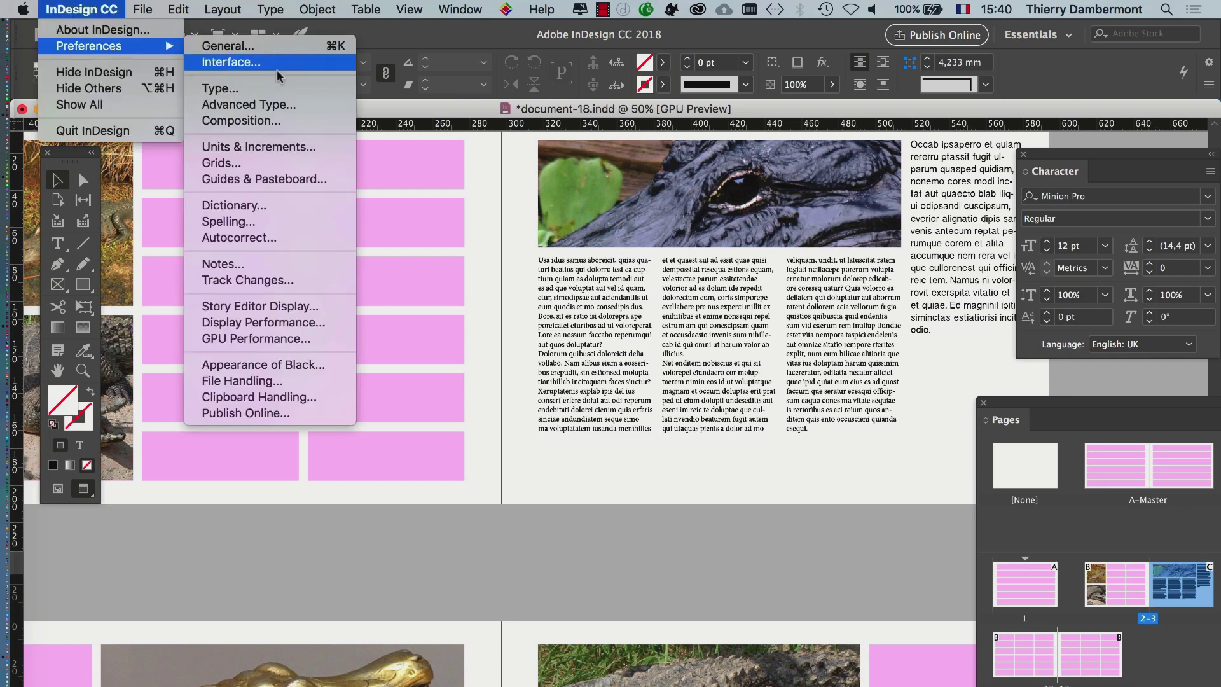
{"action": "key", "text": "alt"}
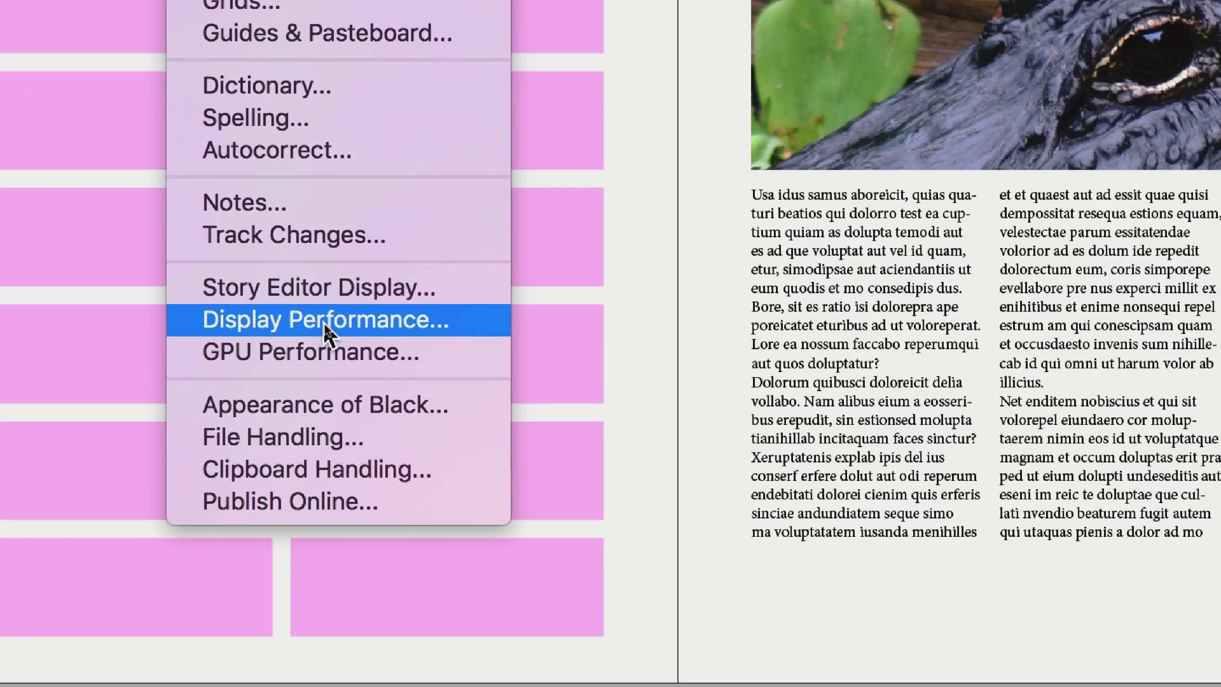
{"action": "left_click", "coordinate": [325, 321]}
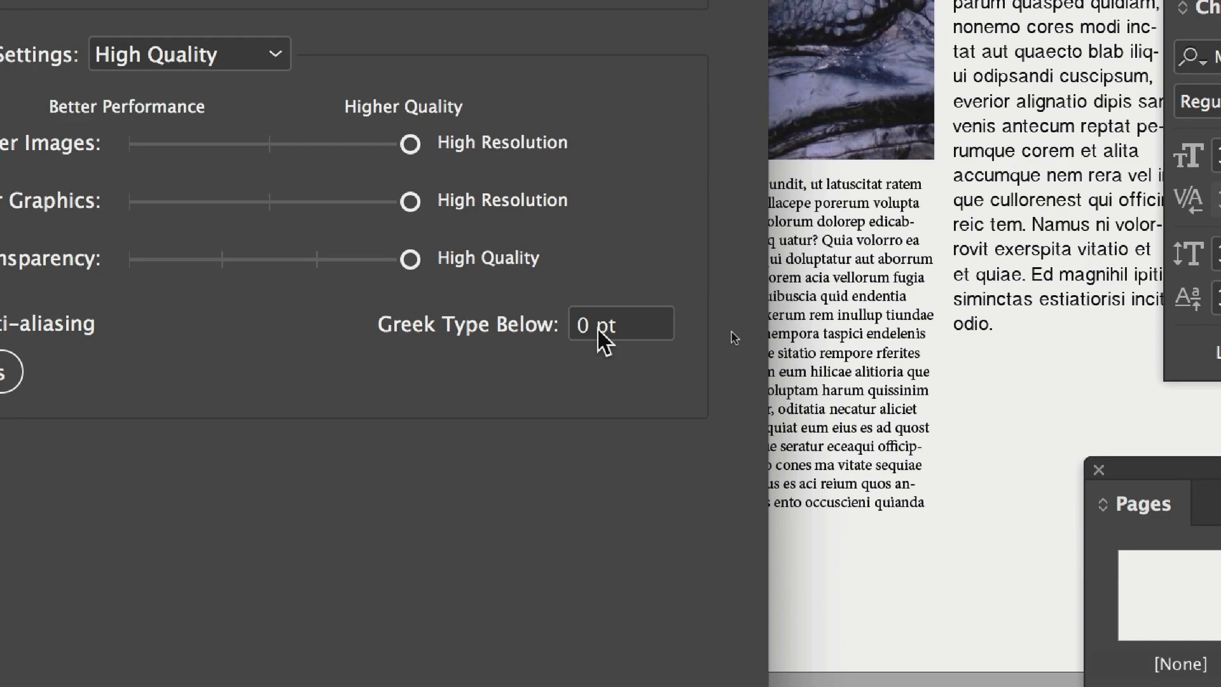
{"action": "double_click", "coordinate": [585, 325]}
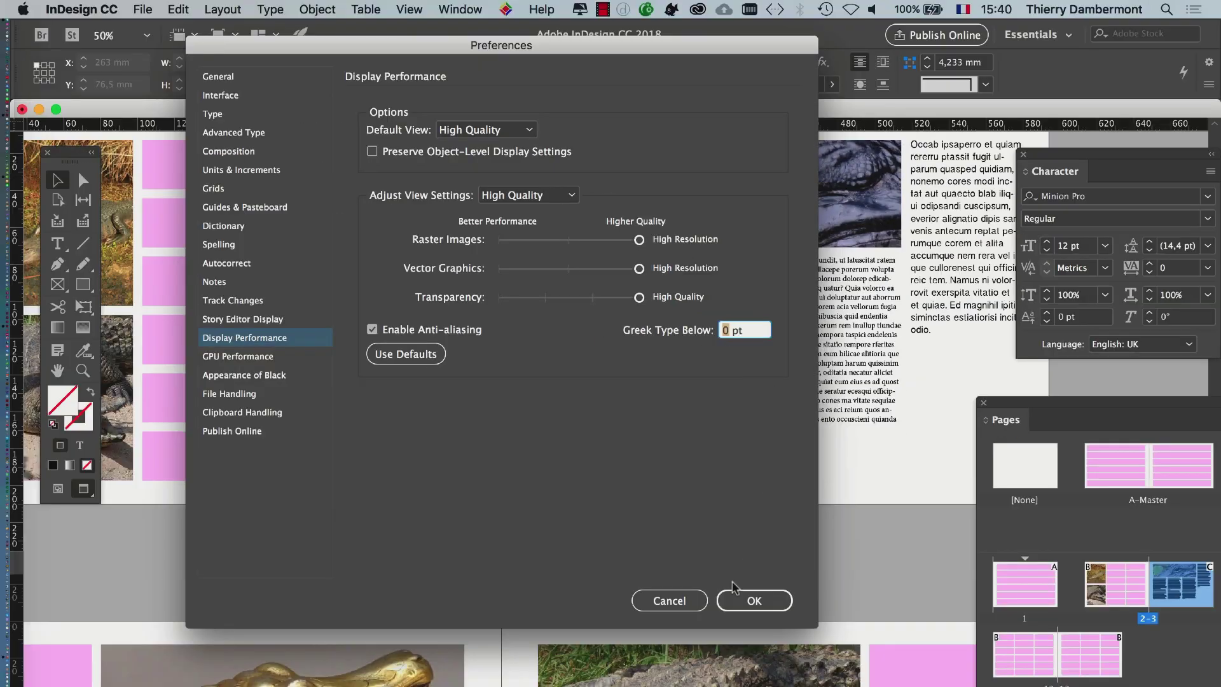
{"action": "left_click", "coordinate": [734, 644]}
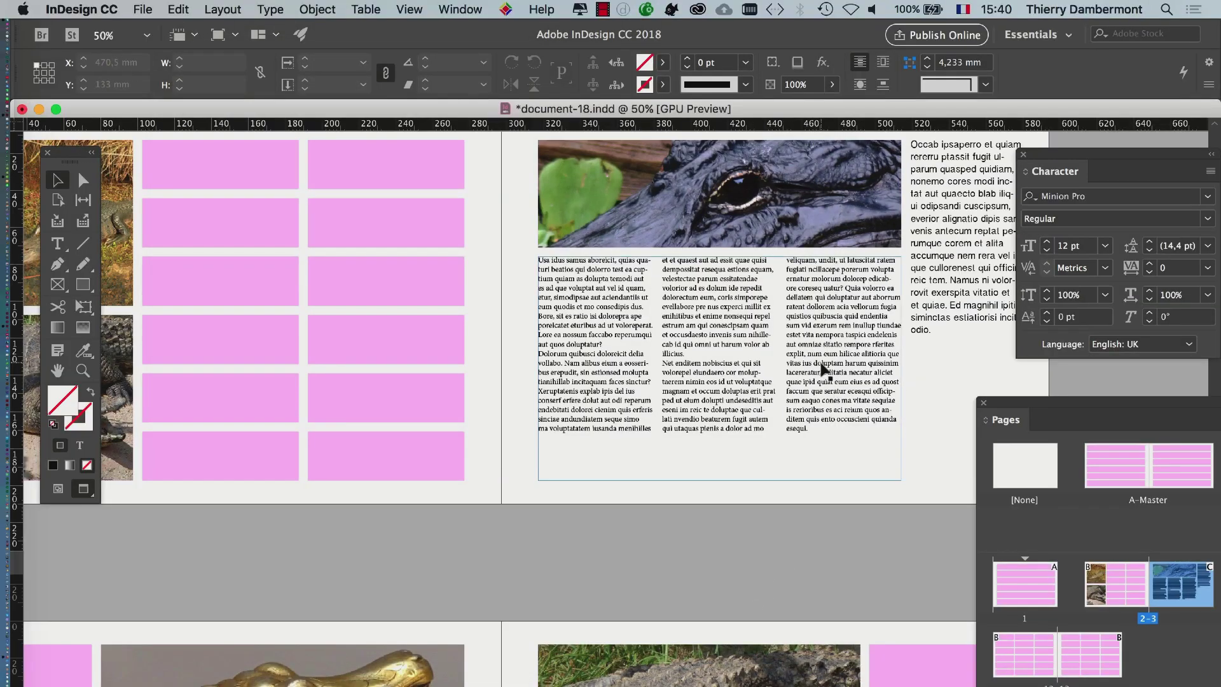
{"action": "key", "text": "super+minus"}
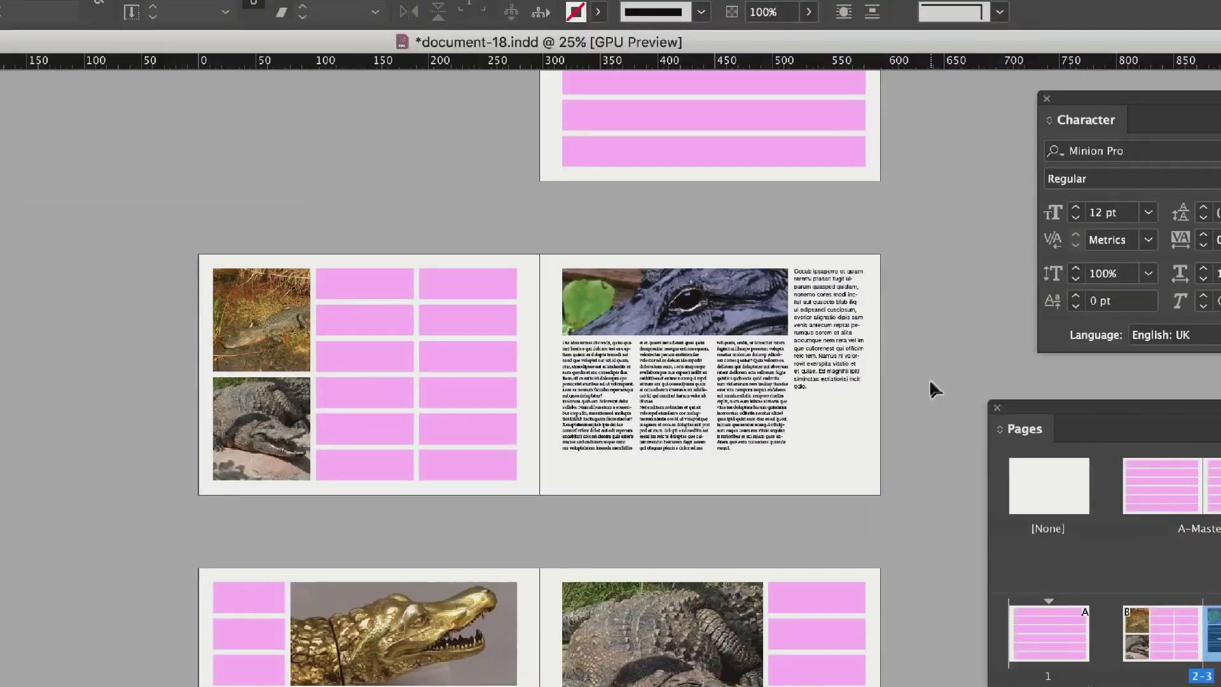
{"action": "key", "text": "super+equal"}
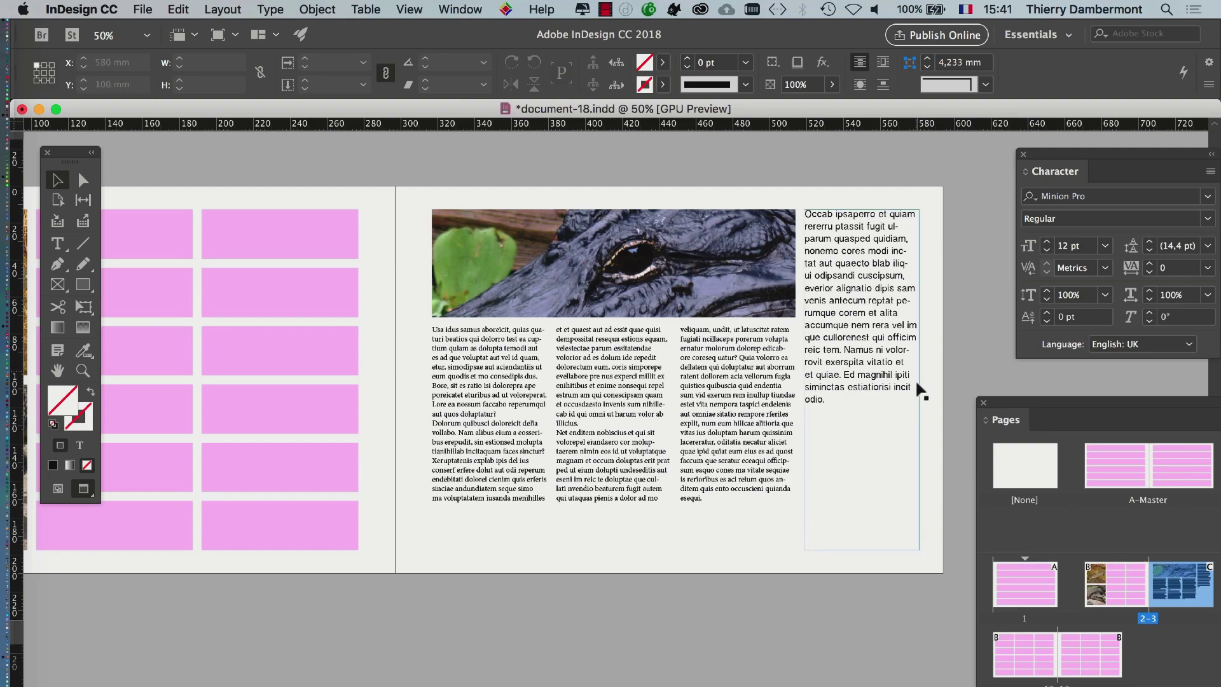
Switch to the normal screen mode and delete the lower five placeholder frames in both frame columns of page 2
{"action": "left_click_drag", "start_coordinate": [258, 349], "coordinate": [659, 319]}
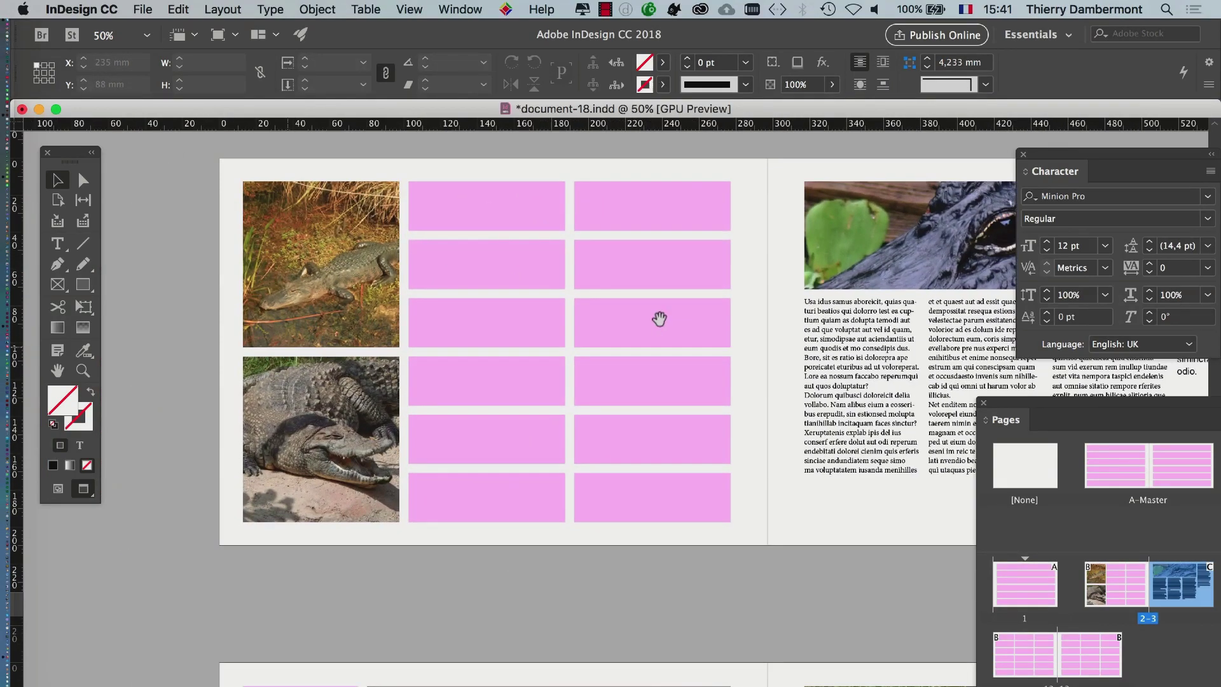
{"action": "left_click", "coordinate": [460, 219]}
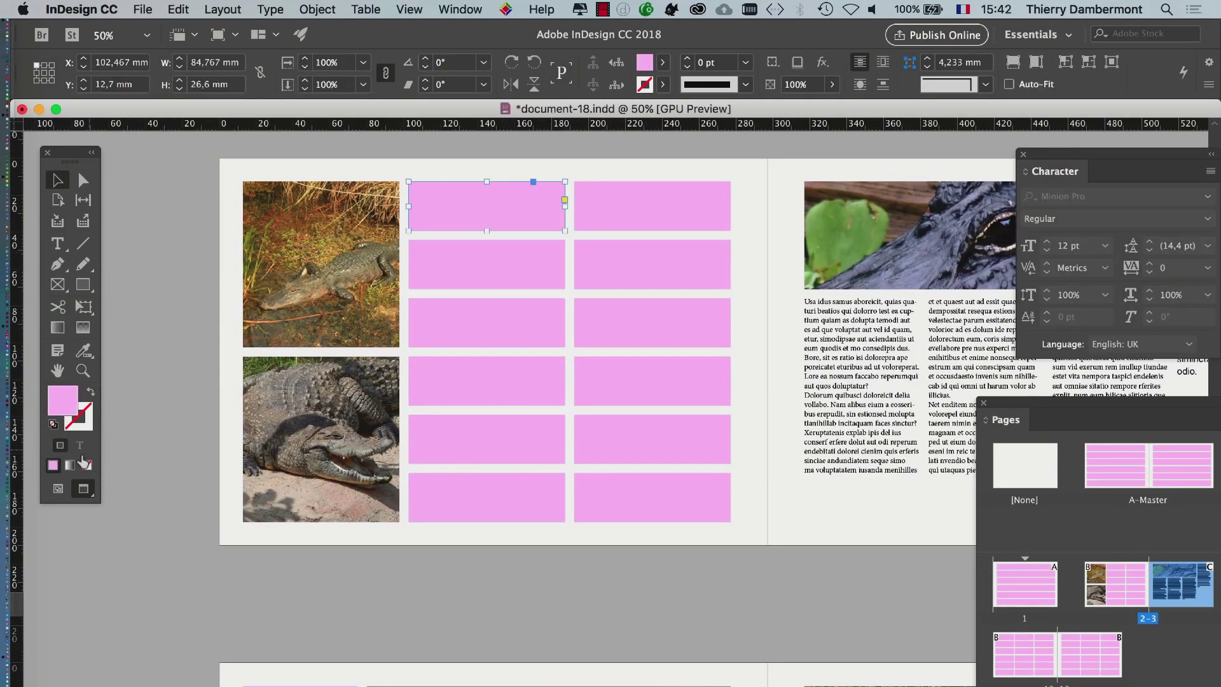
{"action": "key", "text": "w"}
{"action": "left_click", "coordinate": [507, 539]}
{"action": "left_click_drag", "start_coordinate": [506, 540], "coordinate": [496, 254]}
{"action": "key", "text": "Delete"}
{"action": "left_click_drag", "start_coordinate": [694, 537], "coordinate": [656, 272]}
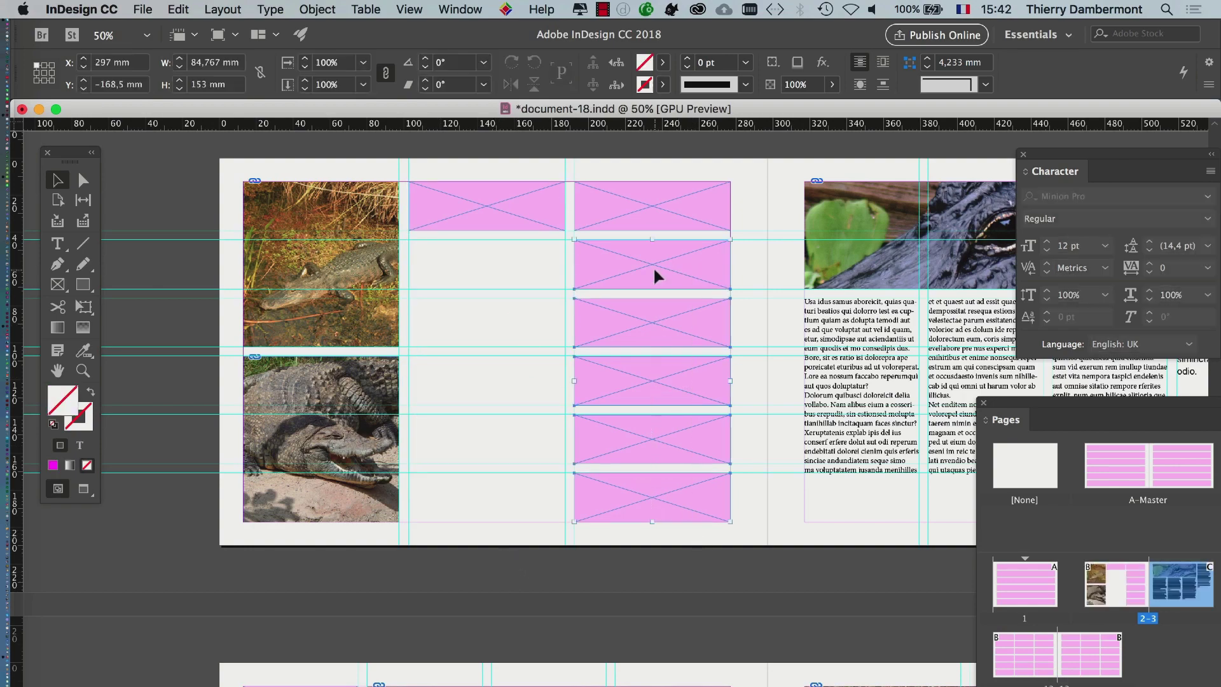
{"action": "key", "text": "Delete"}
Extend both remaining placeholder frames on page 2 downward so that each spans four grid rows
{"action": "scroll", "coordinate": [654, 327], "scroll_direction": "right", "scroll_amount": 5}
{"action": "scroll", "coordinate": [654, 327], "scroll_direction": "up", "scroll_amount": 2}
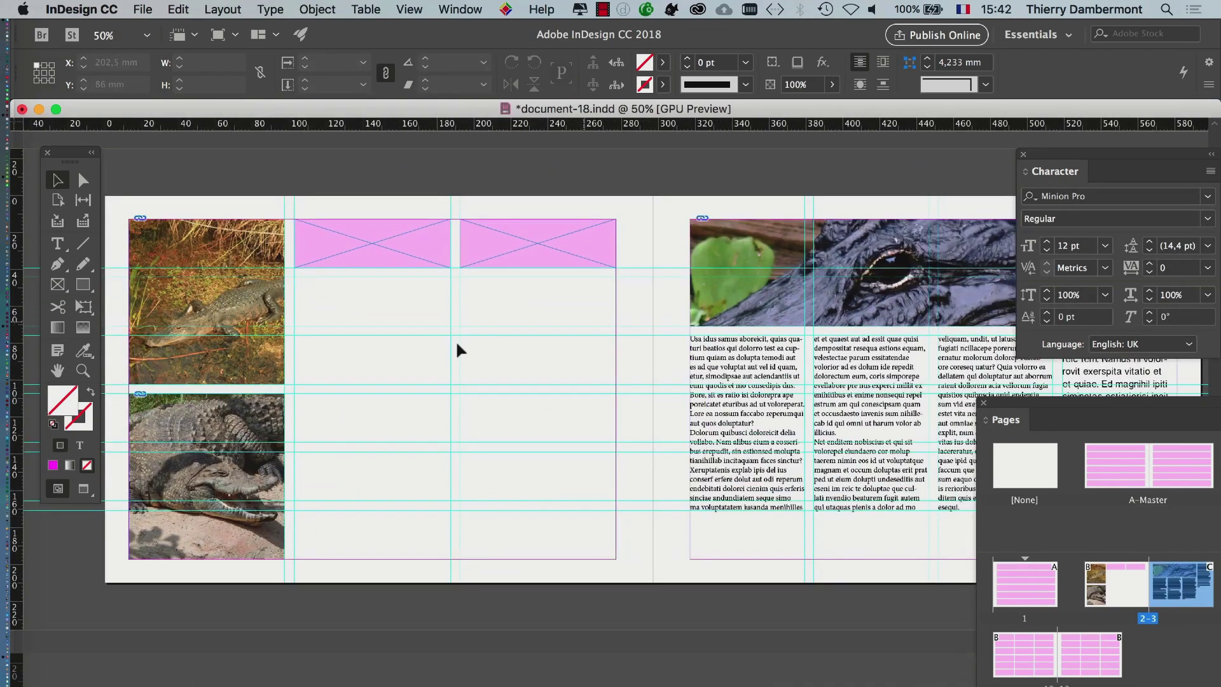
{"action": "left_click", "coordinate": [366, 263]}
{"action": "left_click_drag", "start_coordinate": [369, 267], "coordinate": [372, 439]}
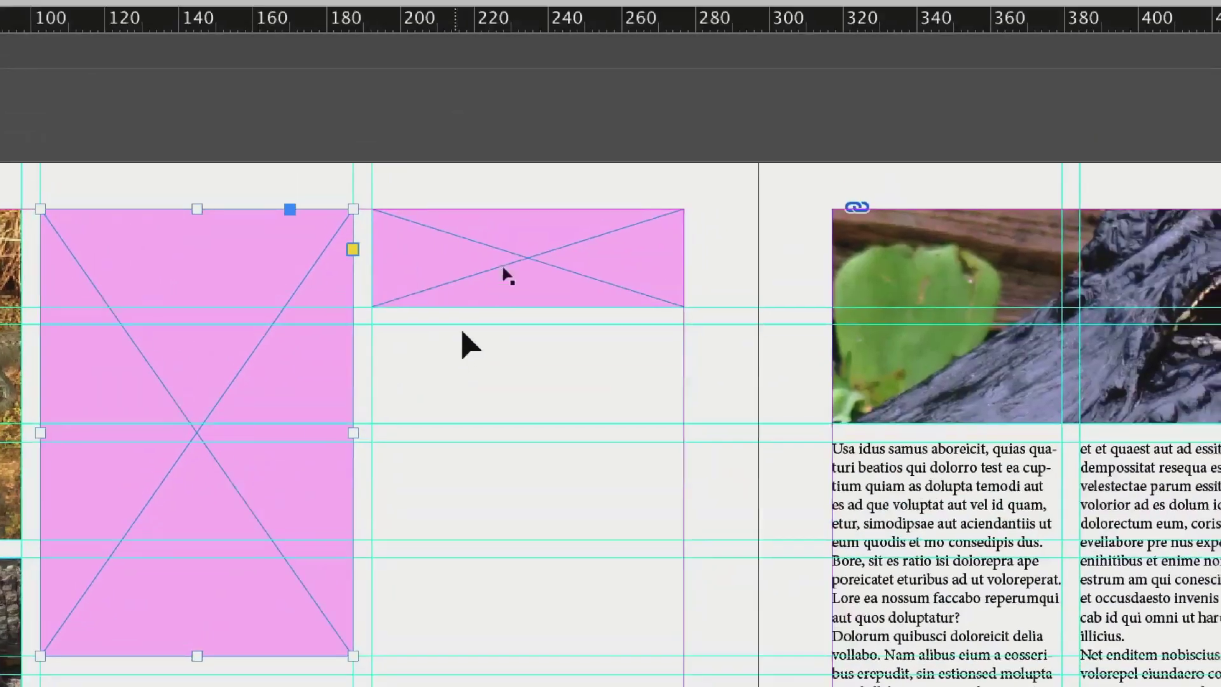
{"action": "left_click_drag", "start_coordinate": [507, 275], "coordinate": [548, 612]}
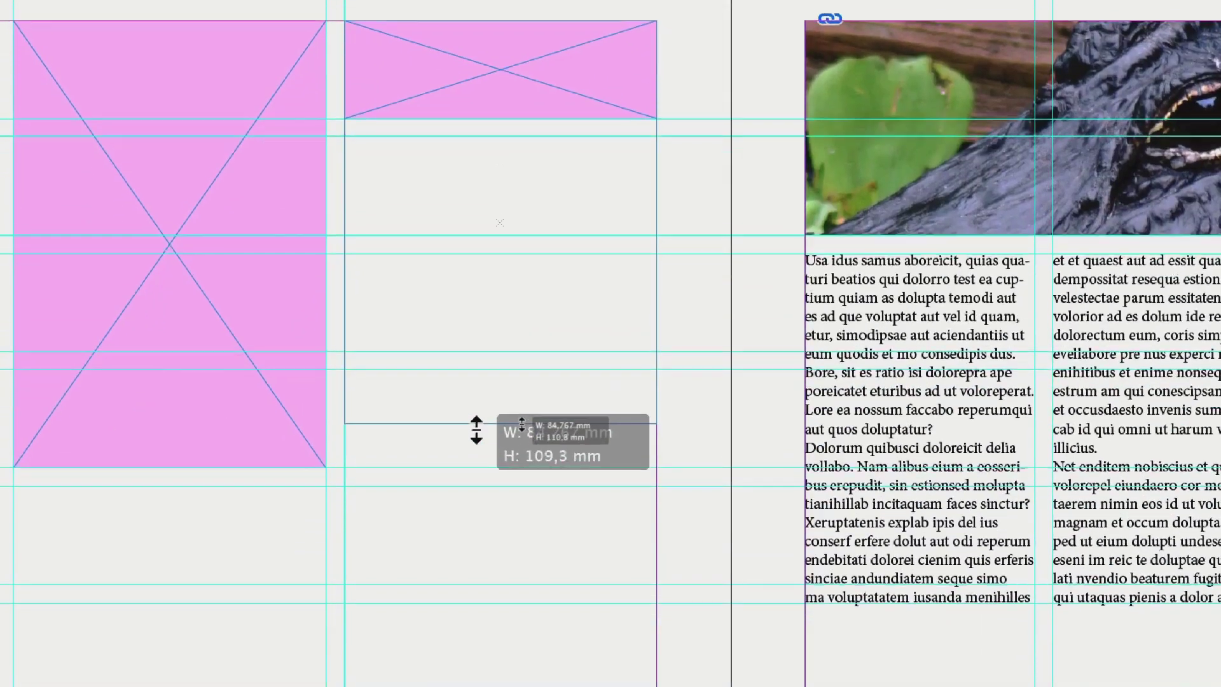
{"action": "mouse_move", "coordinate": [476, 431]}
{"action": "left_mouse_down"}
{"action": "mouse_move", "coordinate": [476, 464]}
{"action": "mouse_move", "coordinate": [476, 443]}
{"action": "left_mouse_up"}
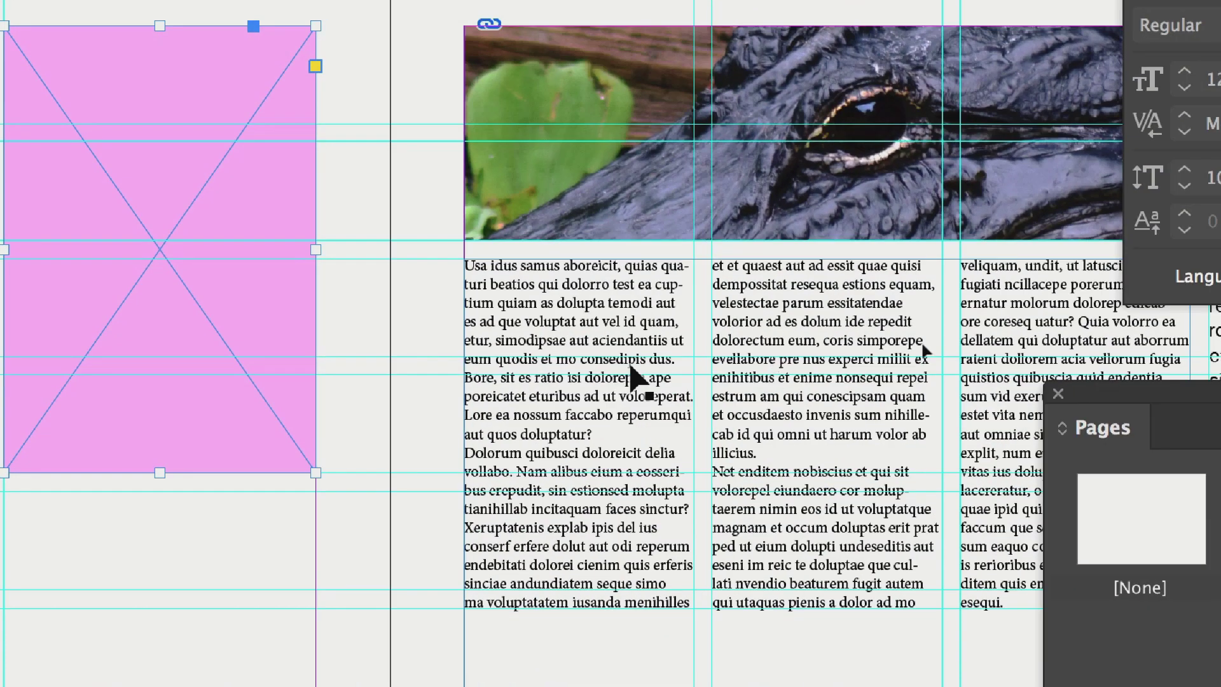
Select the three-column text frame on page 3
{"action": "left_click", "coordinate": [631, 374]}
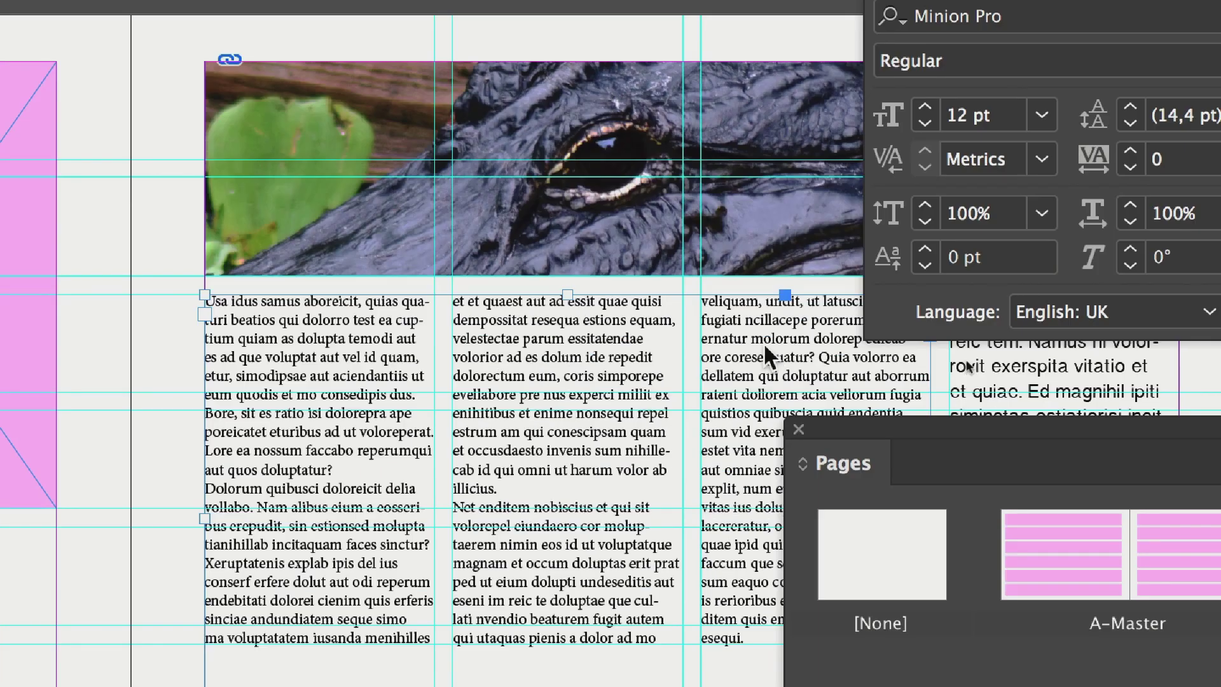
View the Text Frame Options of the text frame below the alligator-eye photo and dismiss them unchanged
{"action": "key", "text": "super+b"}
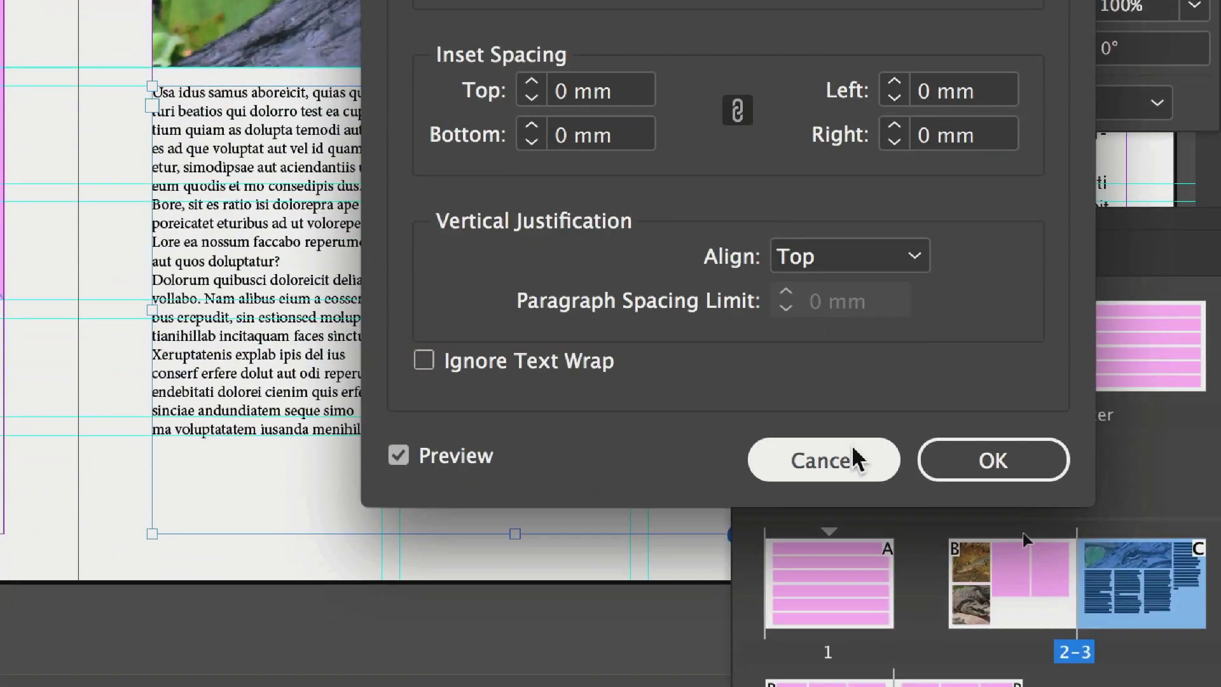
{"action": "left_click", "coordinate": [852, 448]}
Convert the two empty pink placeholder frames beside the alligator photos on page 2 into text frames
{"action": "left_click", "coordinate": [414, 297]}
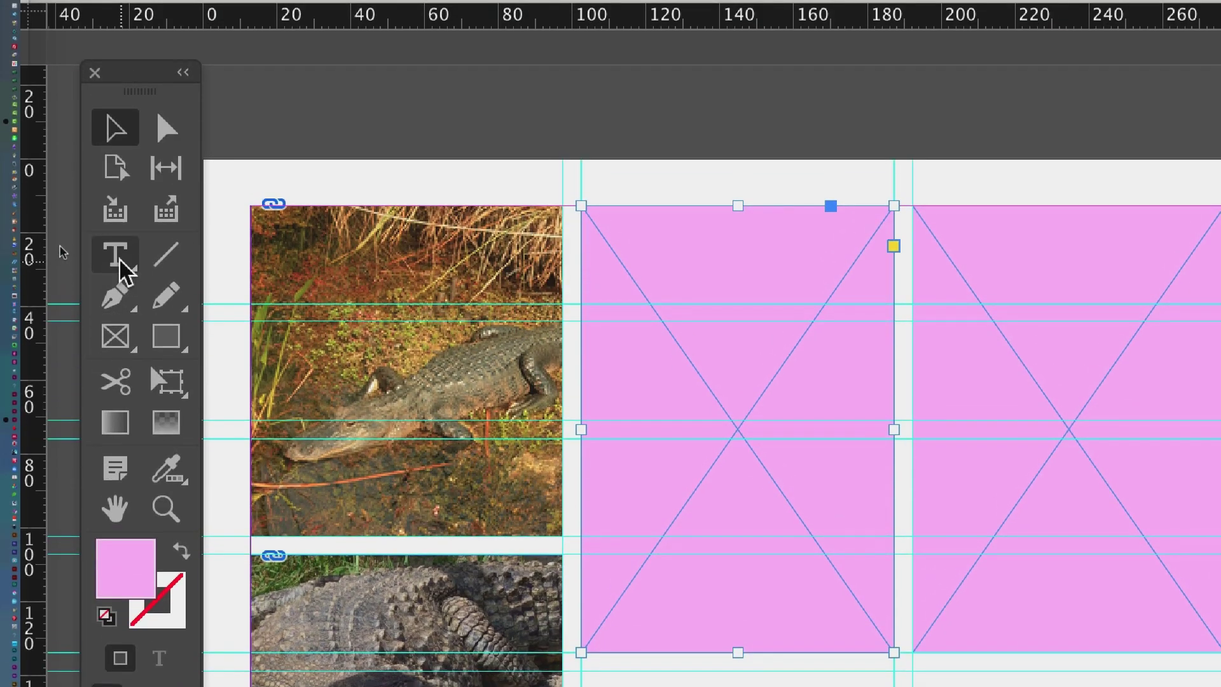
{"action": "left_click", "coordinate": [118, 258]}
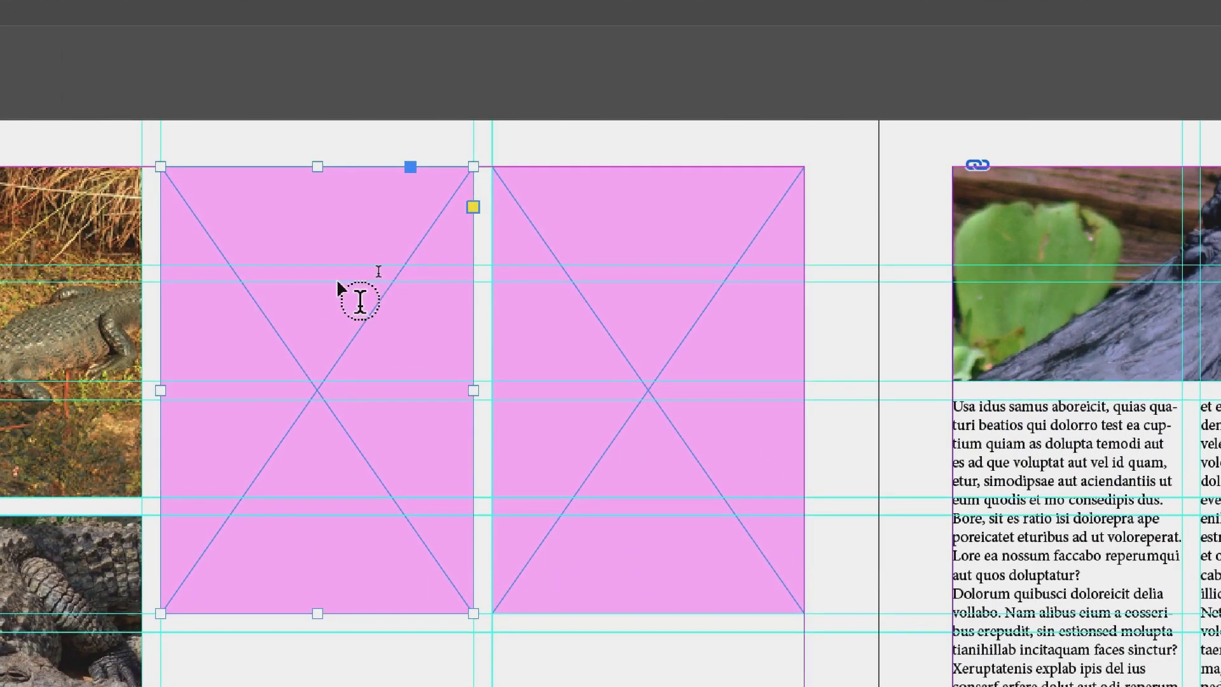
{"action": "left_click", "coordinate": [358, 299]}
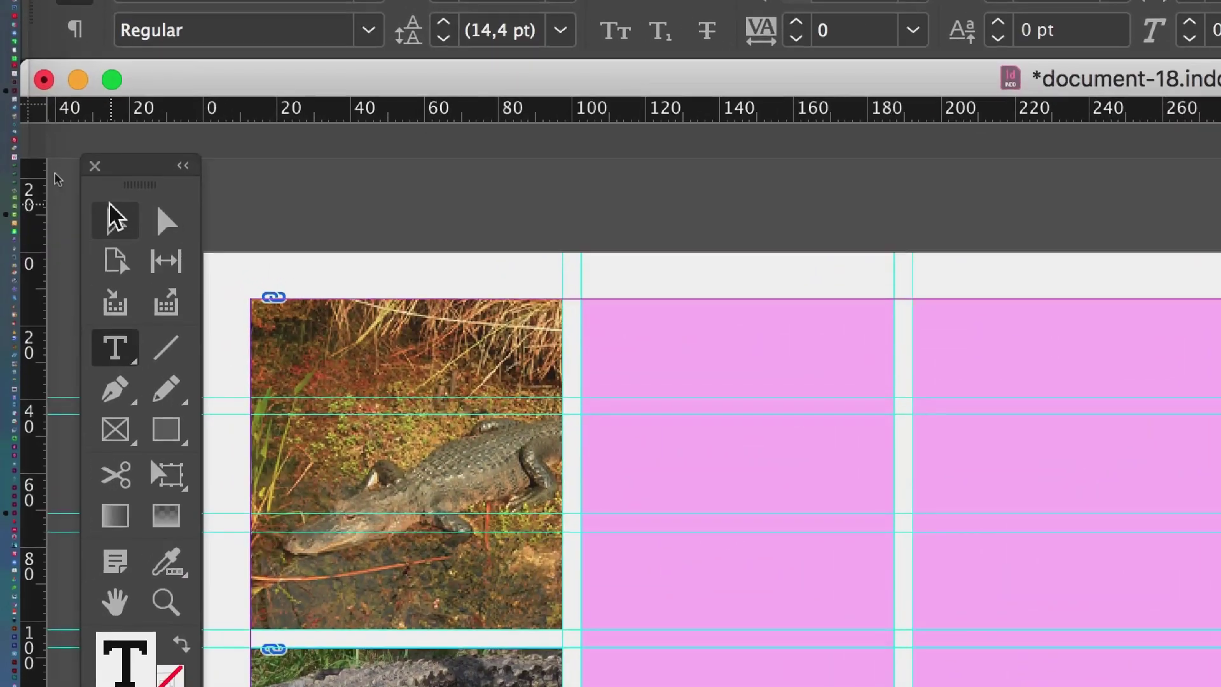
{"action": "left_click", "coordinate": [111, 215]}
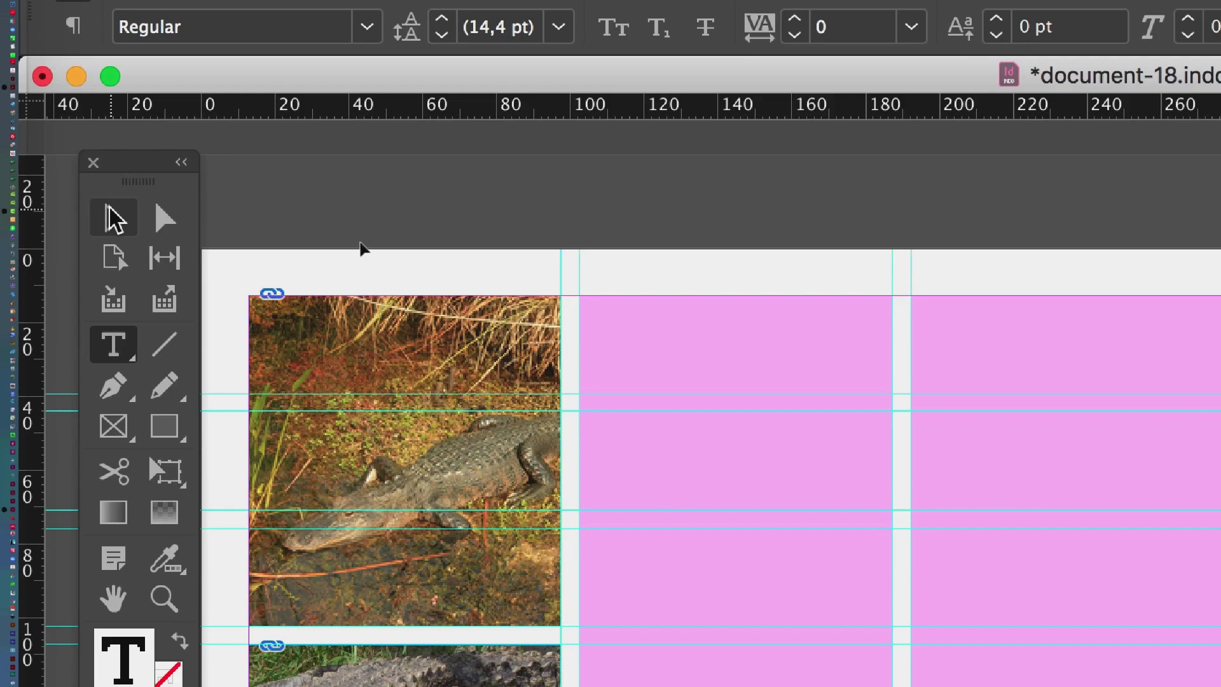
{"action": "left_click", "coordinate": [709, 343]}
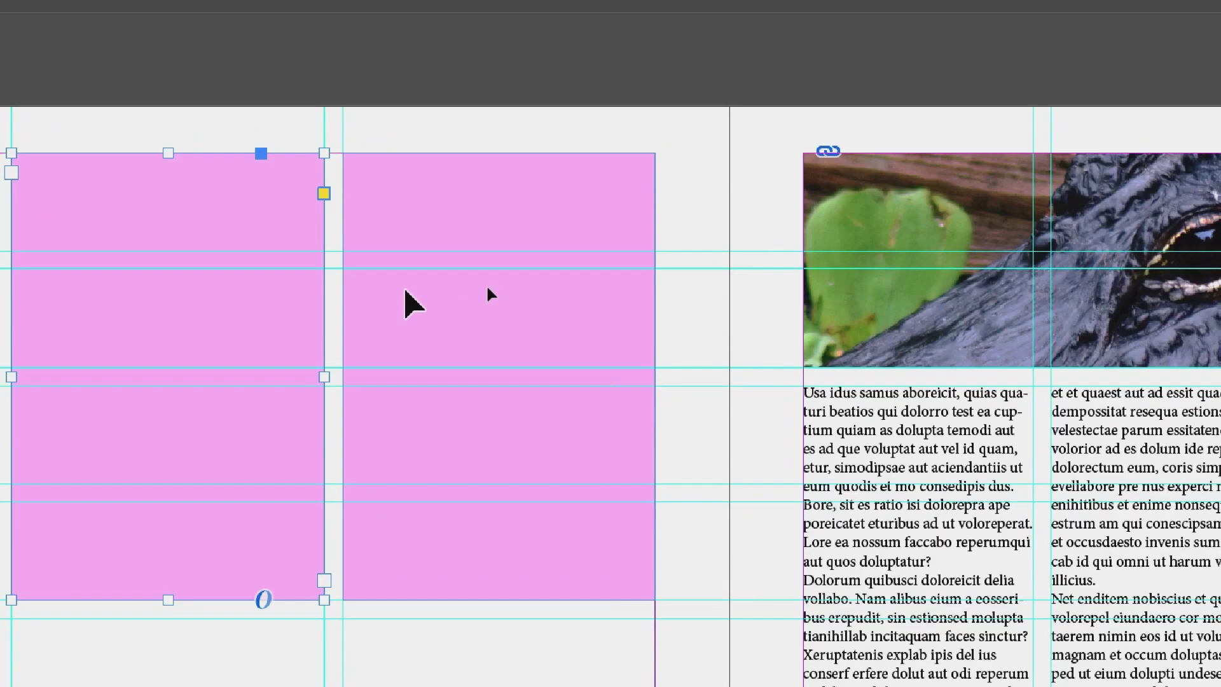
Check that a pink frame accepts a text cursor, and select both frames in turn to examine their text ports
{"action": "left_click", "coordinate": [512, 196]}
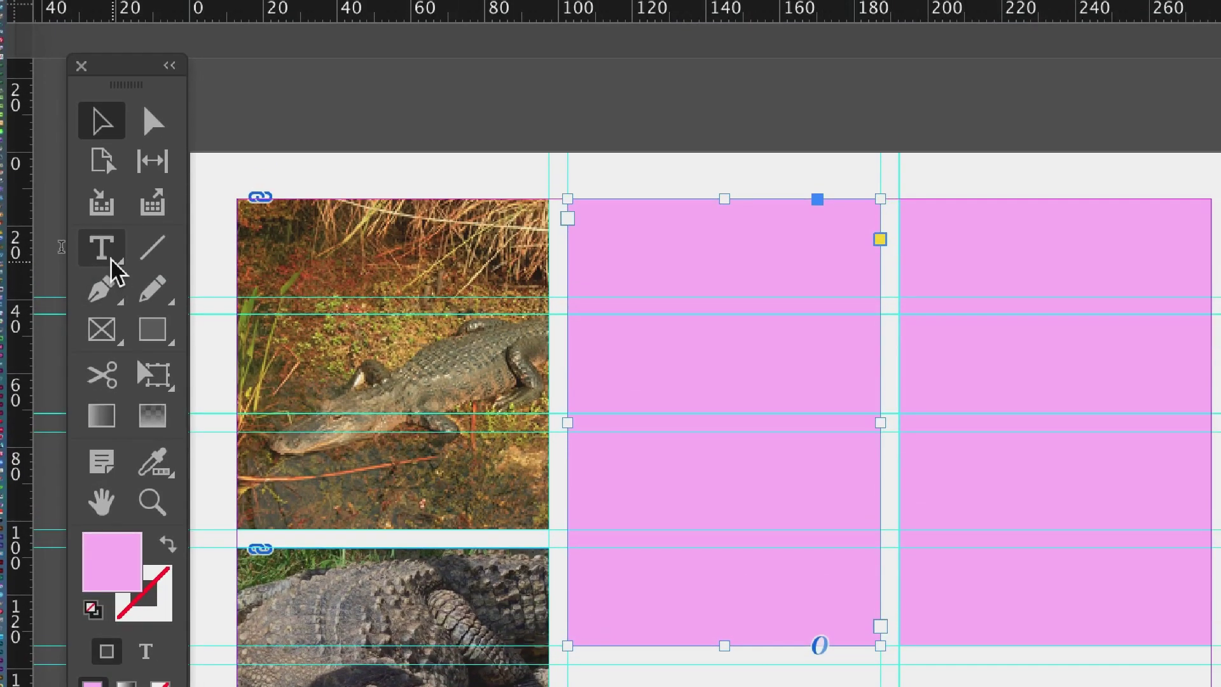
{"action": "left_click", "coordinate": [112, 259]}
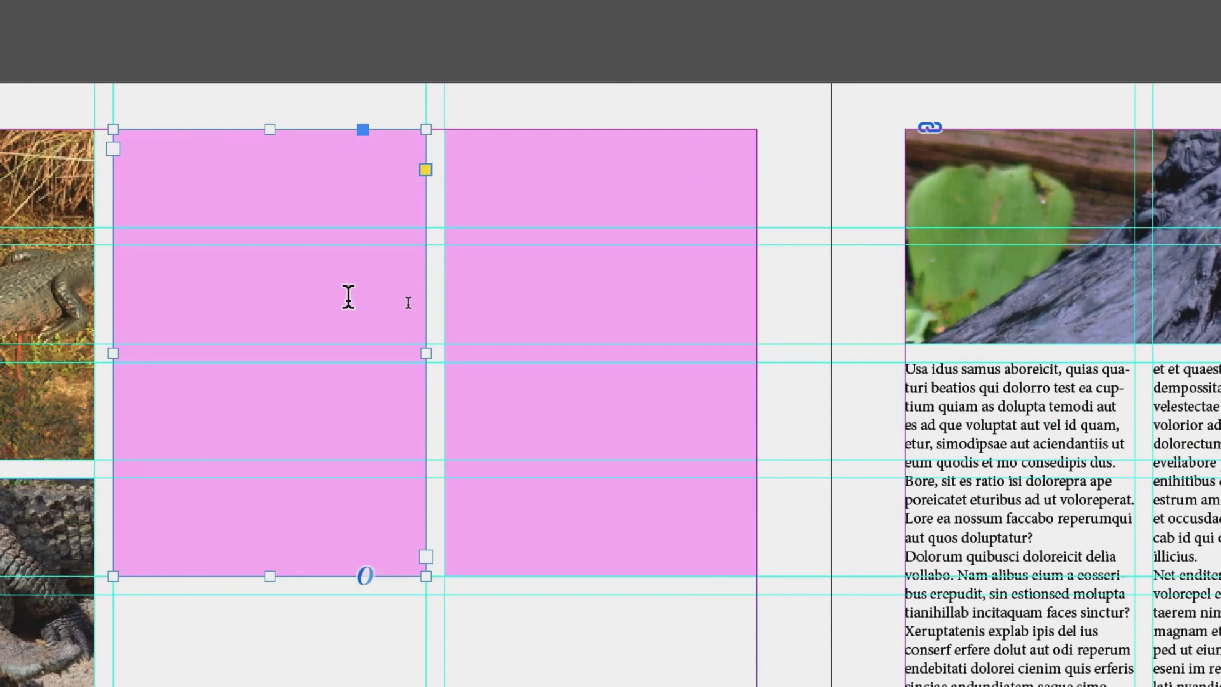
{"action": "left_click", "coordinate": [349, 297]}
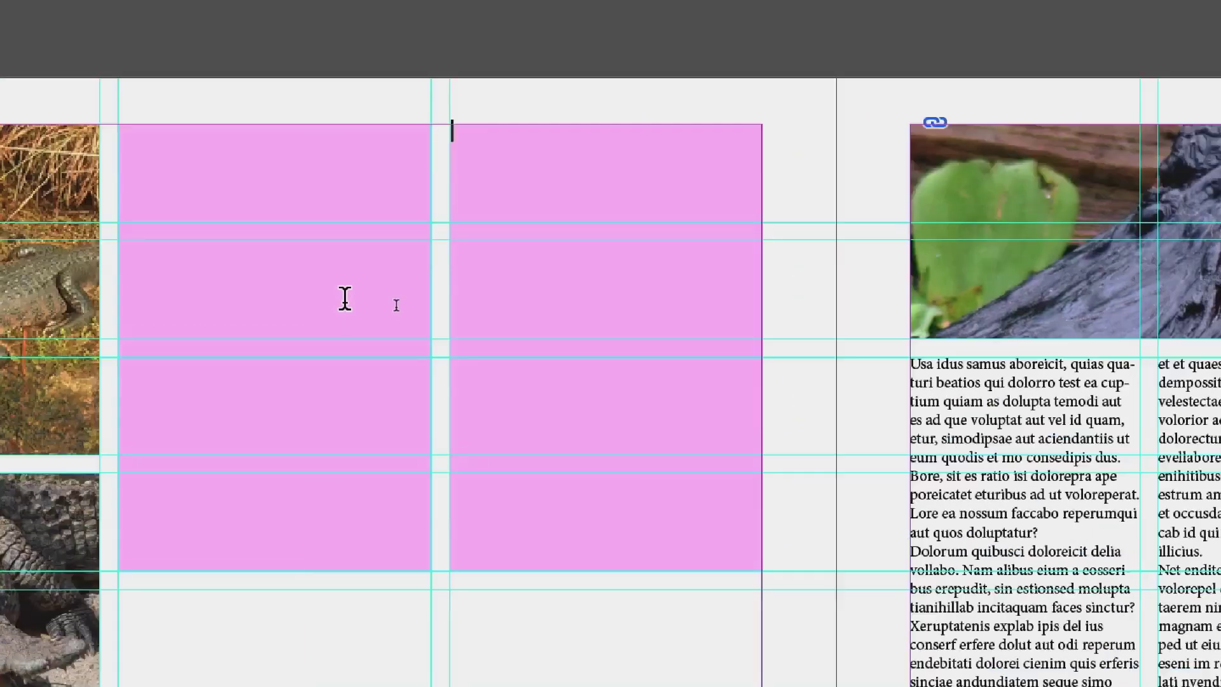
{"action": "left_click", "coordinate": [106, 216]}
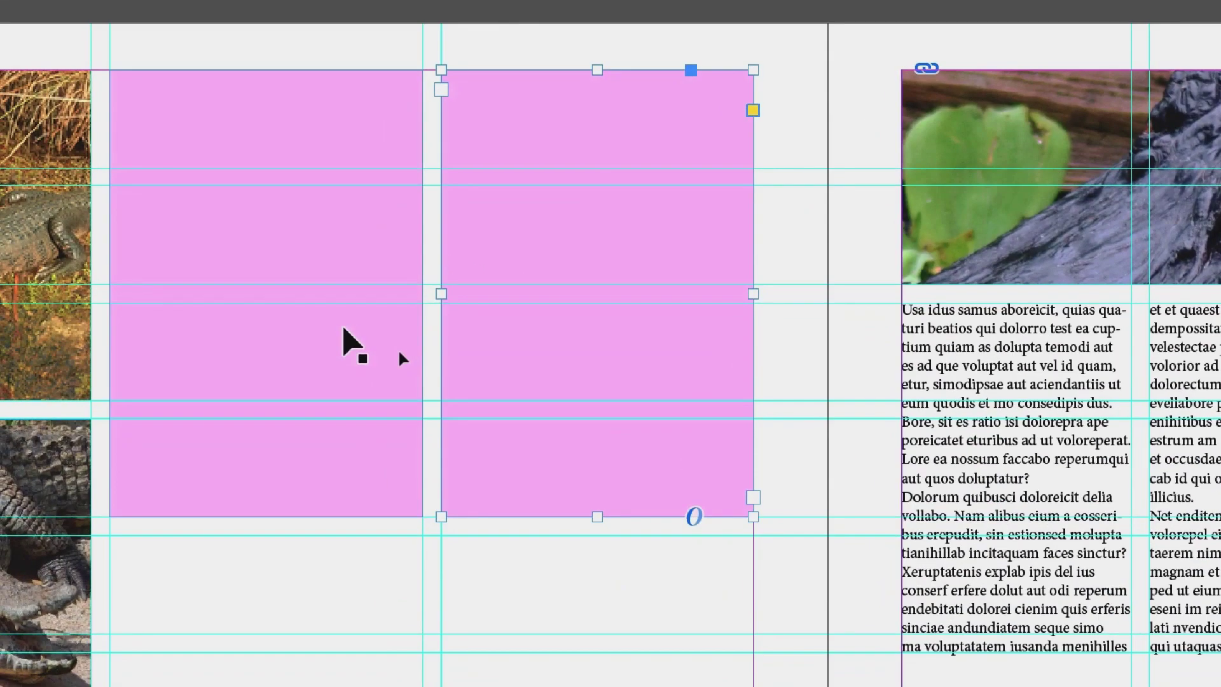
{"action": "left_click", "coordinate": [343, 328]}
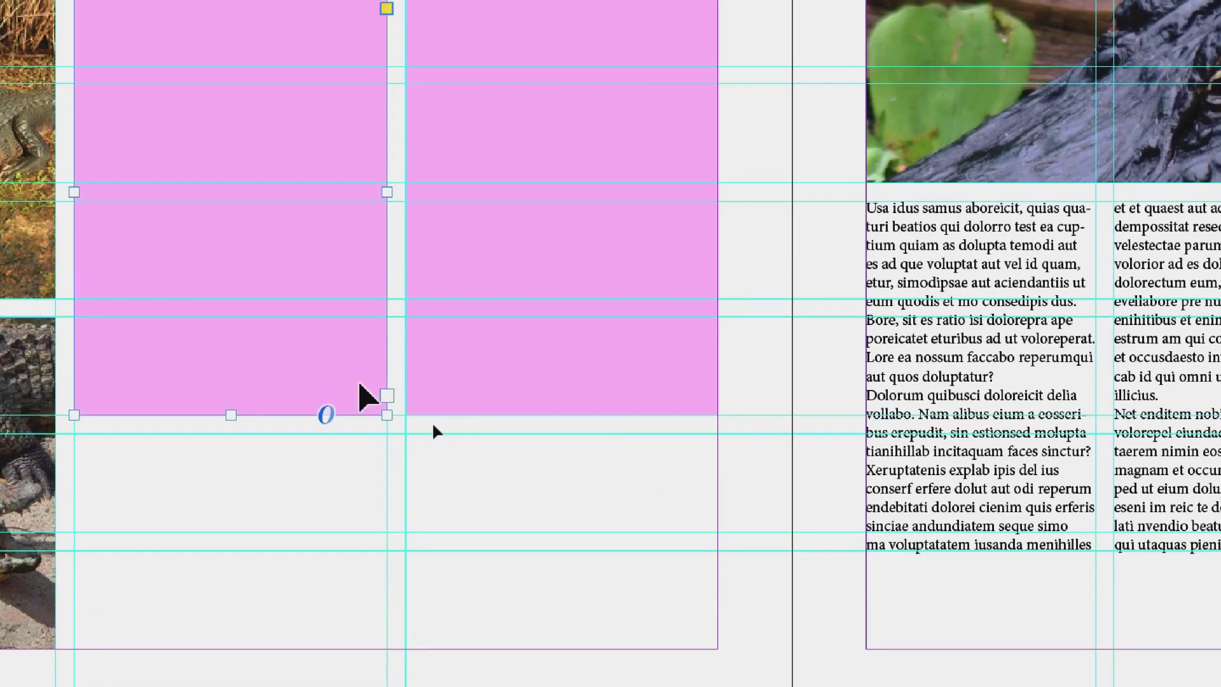
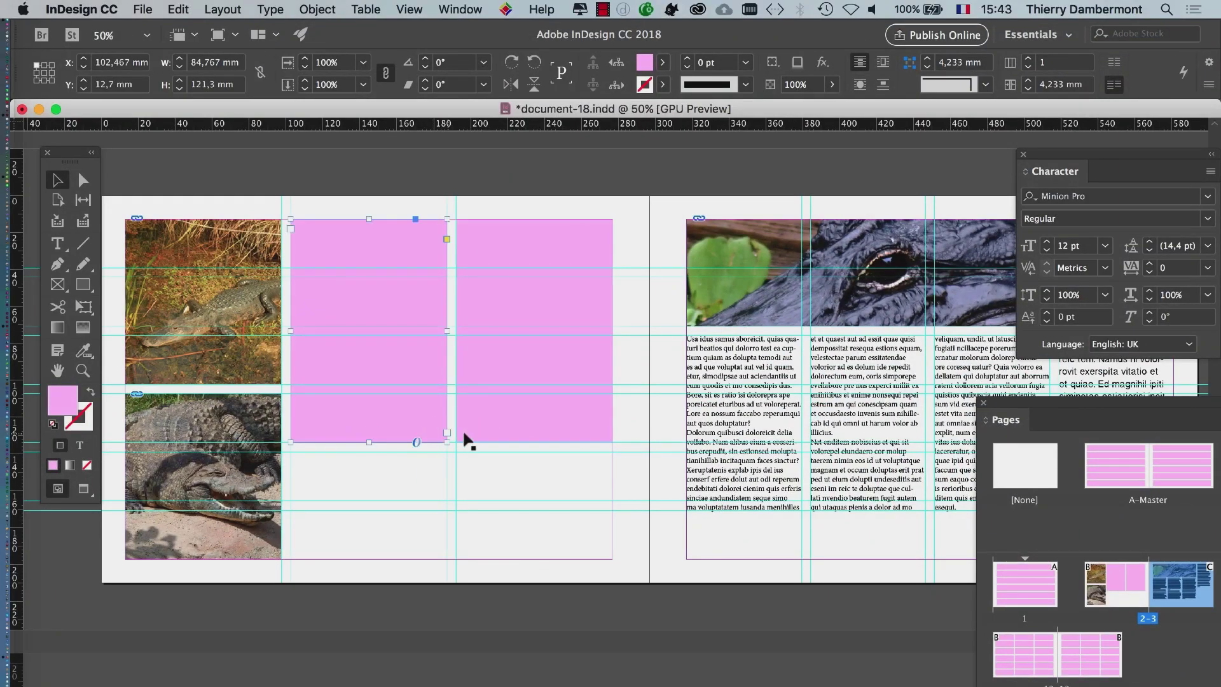
{"action": "left_click", "coordinate": [487, 423]}
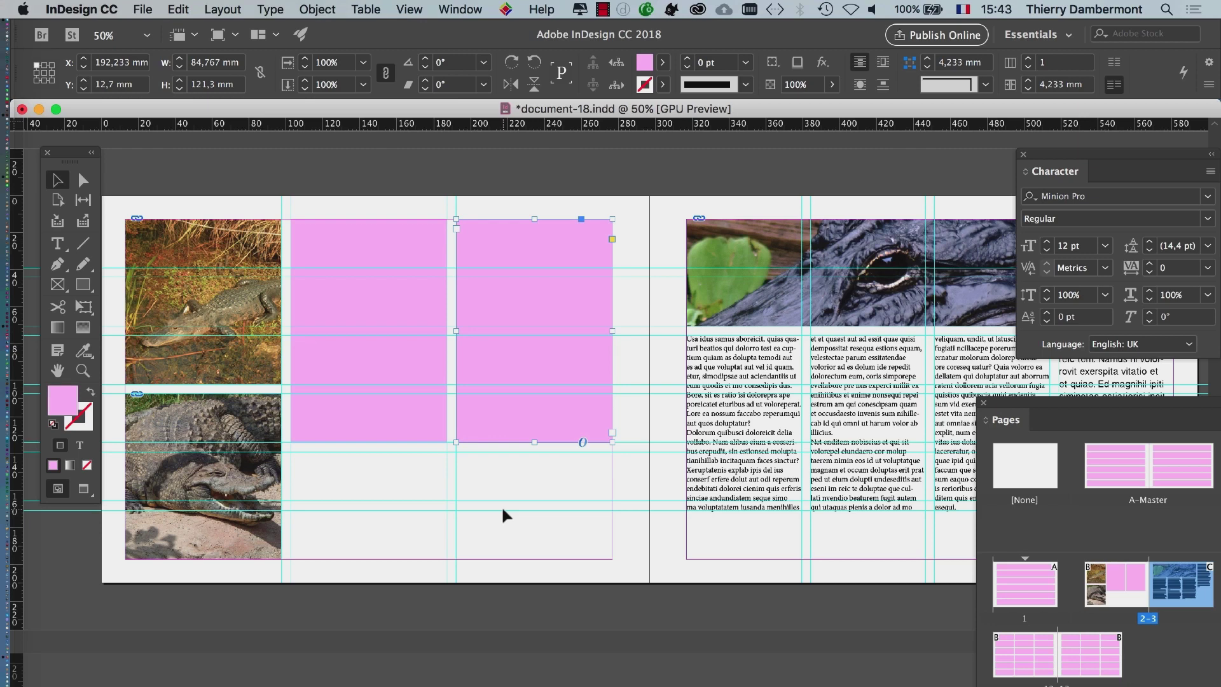
Thread the left pink text frame's out port to the right pink text frame
{"action": "left_click", "coordinate": [394, 409]}
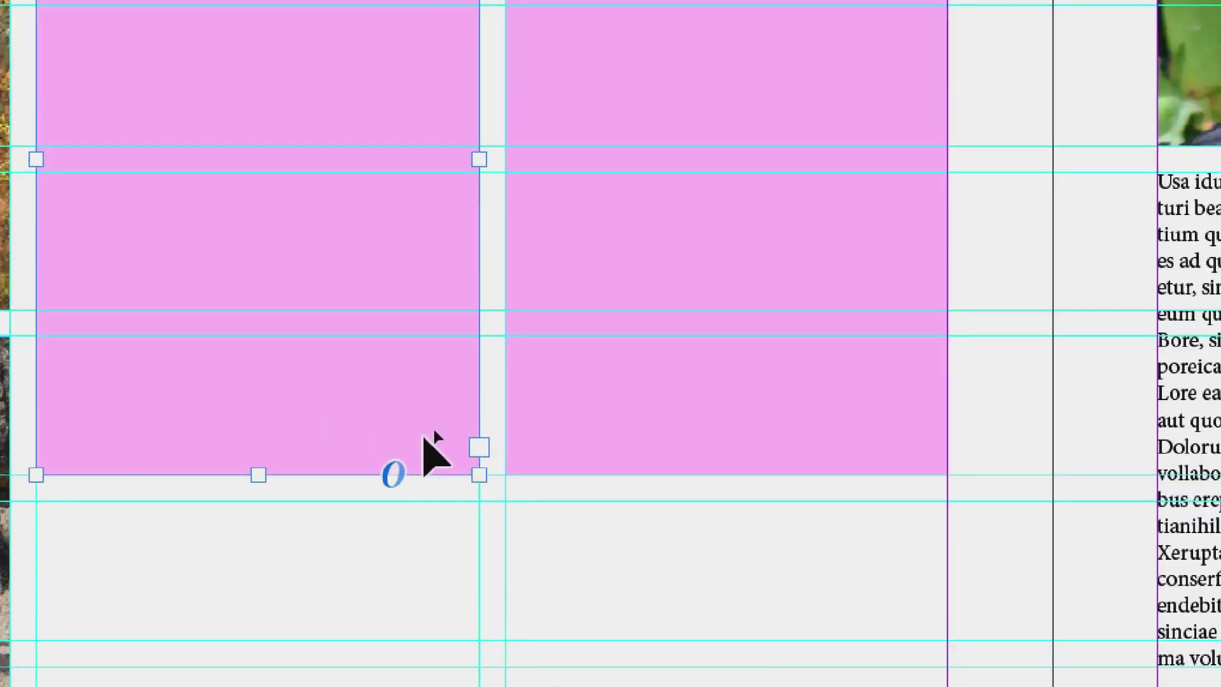
{"action": "left_click", "coordinate": [438, 439]}
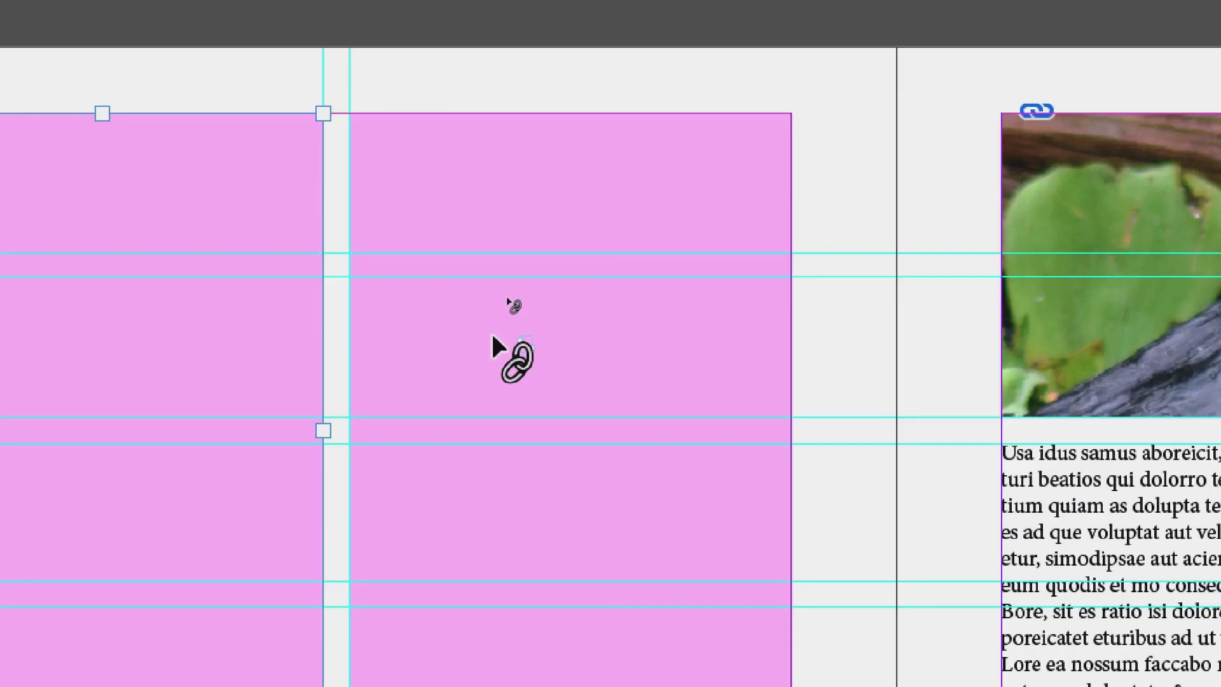
{"action": "left_click", "coordinate": [508, 299]}
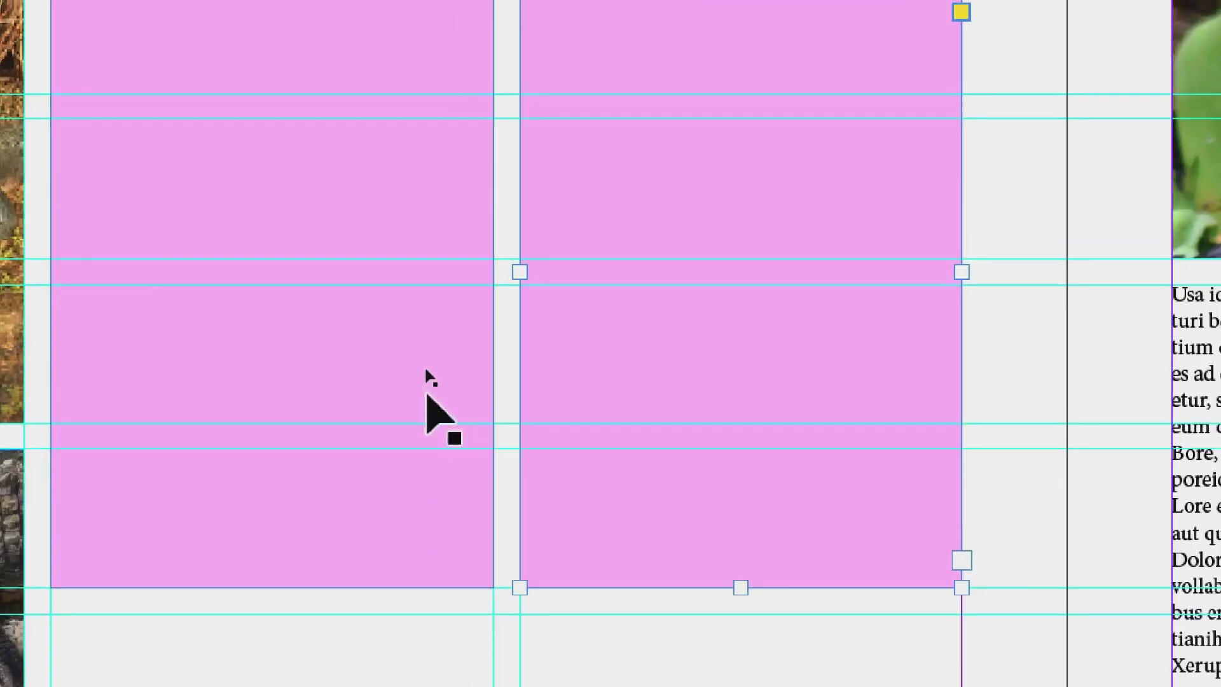
{"action": "left_click", "coordinate": [263, 511]}
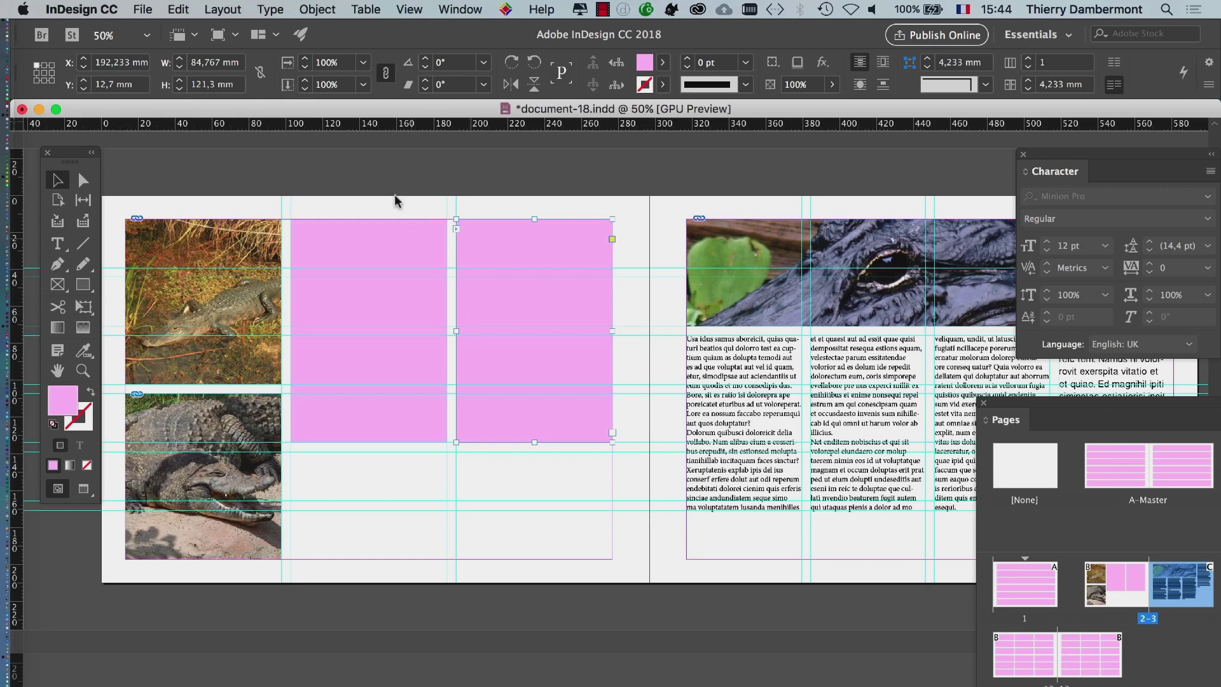
Show text threads and select the threaded pink frames to examine the link between them
{"action": "left_click", "coordinate": [409, 8]}
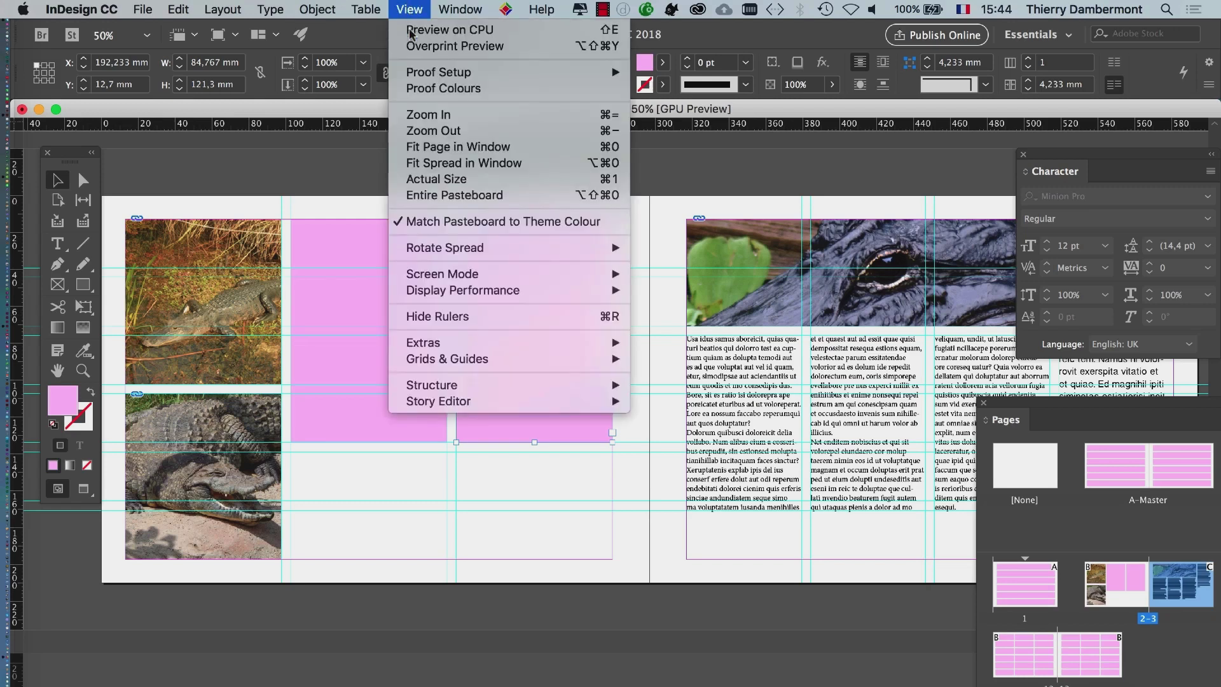
{"action": "mouse_move", "coordinate": [467, 348]}
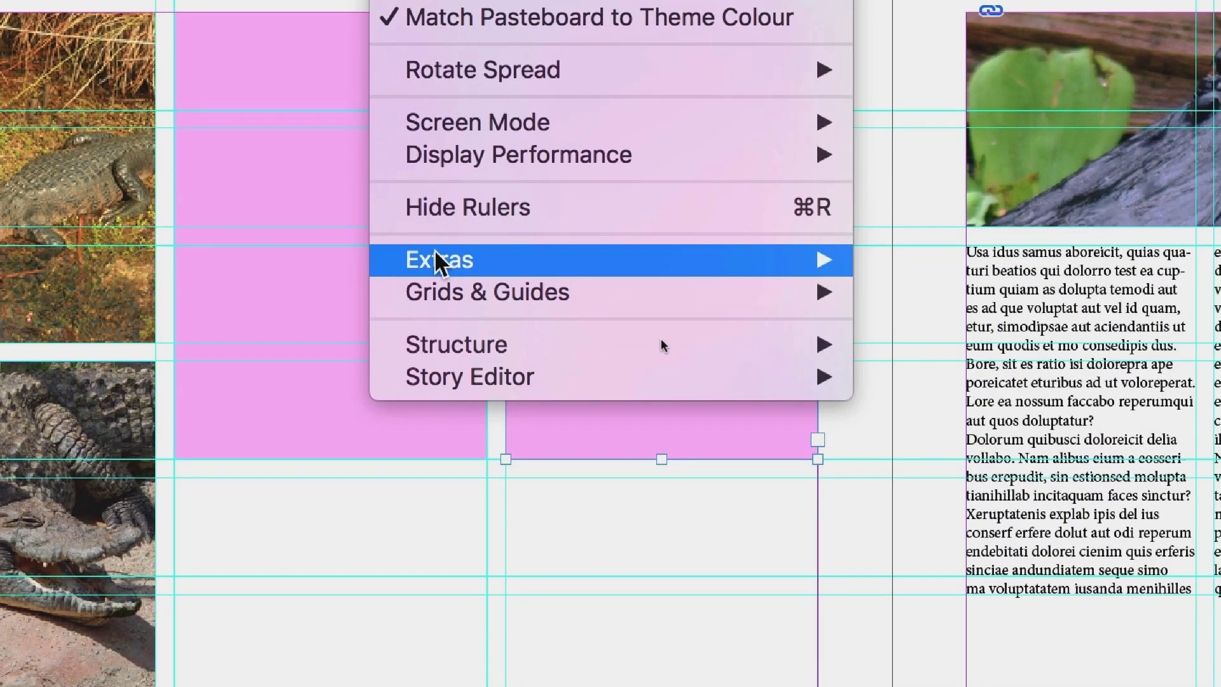
{"action": "mouse_move", "coordinate": [433, 257]}
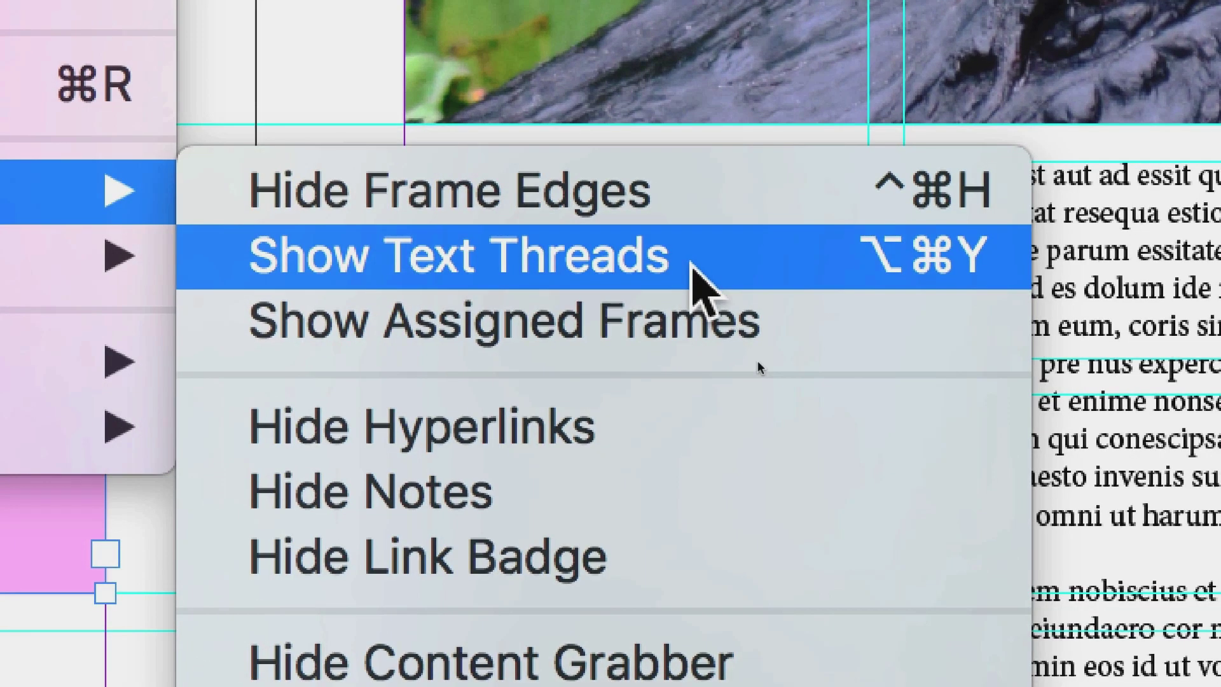
{"action": "left_click", "coordinate": [877, 261]}
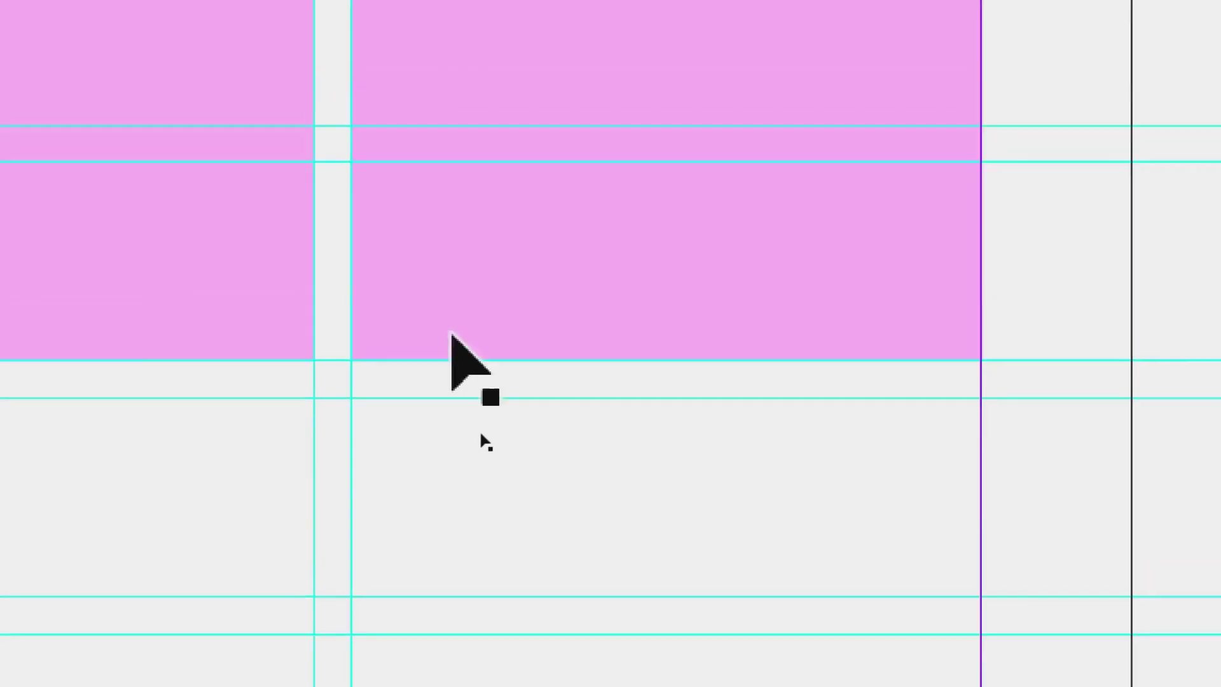
{"action": "left_click", "coordinate": [452, 335]}
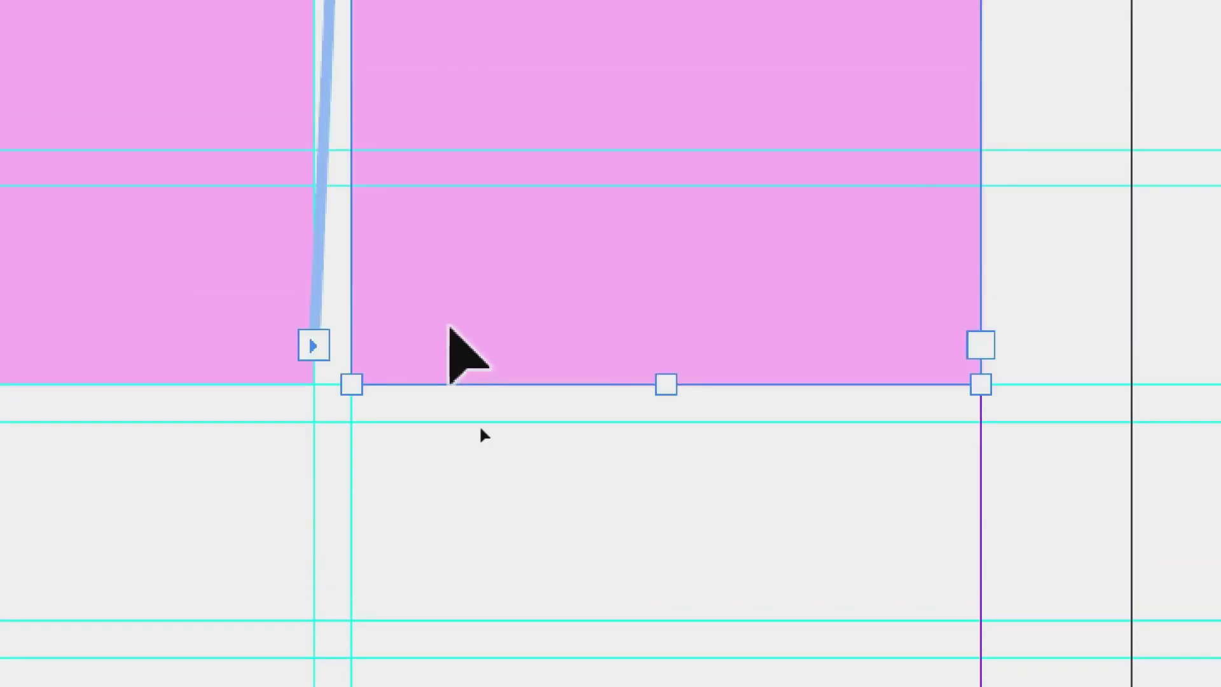
{"action": "left_click", "coordinate": [386, 328]}
{"action": "left_click", "coordinate": [667, 325]}
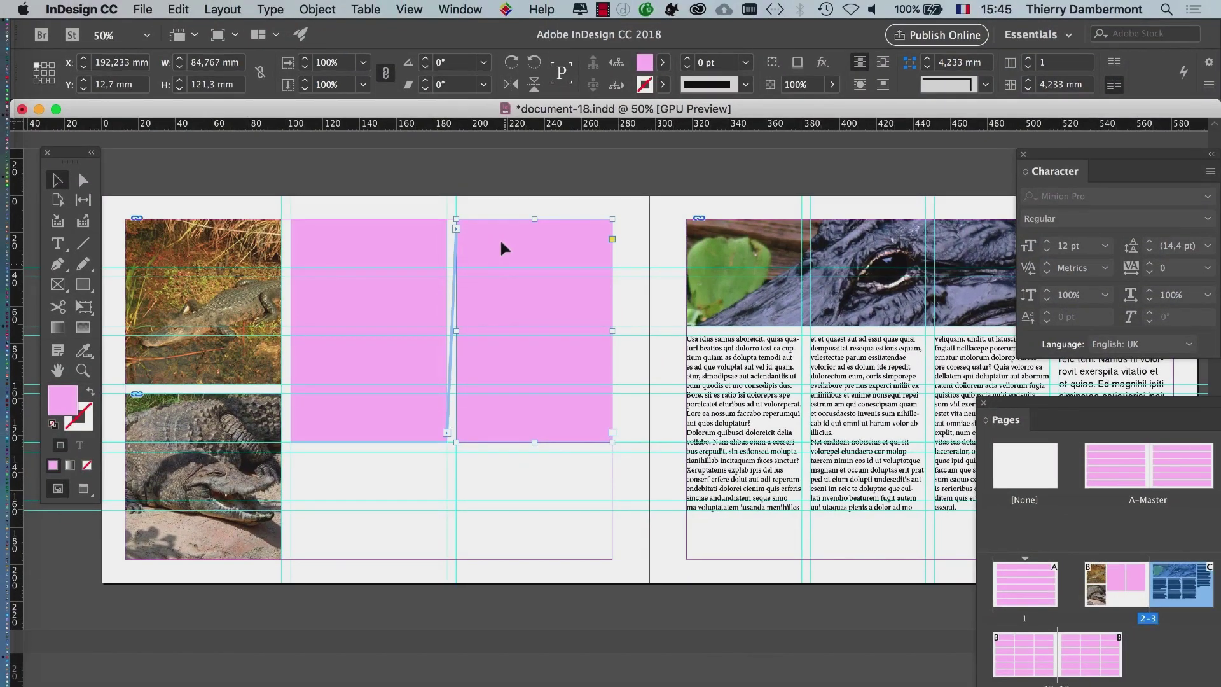
Move the right threaded frame down within its column so its lower edge meets the page margin, at Y 75,95 mm
{"action": "left_click_drag", "start_coordinate": [592, 340], "coordinate": [694, 447]}
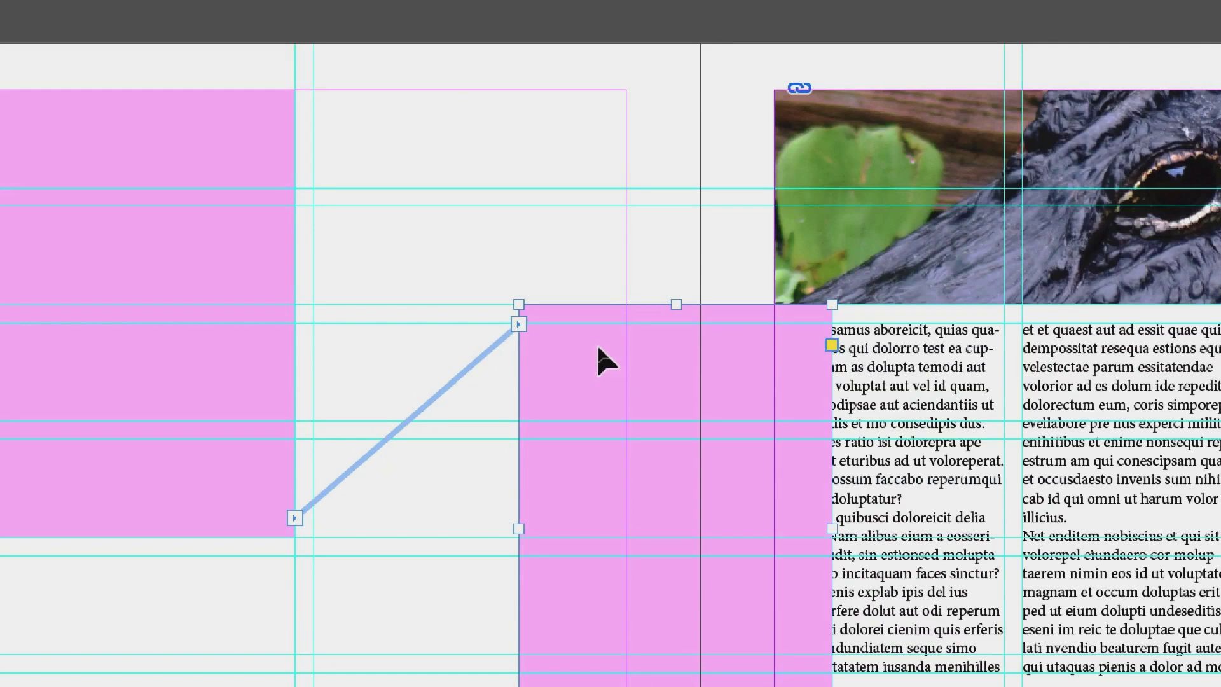
{"action": "left_click_drag", "start_coordinate": [597, 345], "coordinate": [438, 227]}
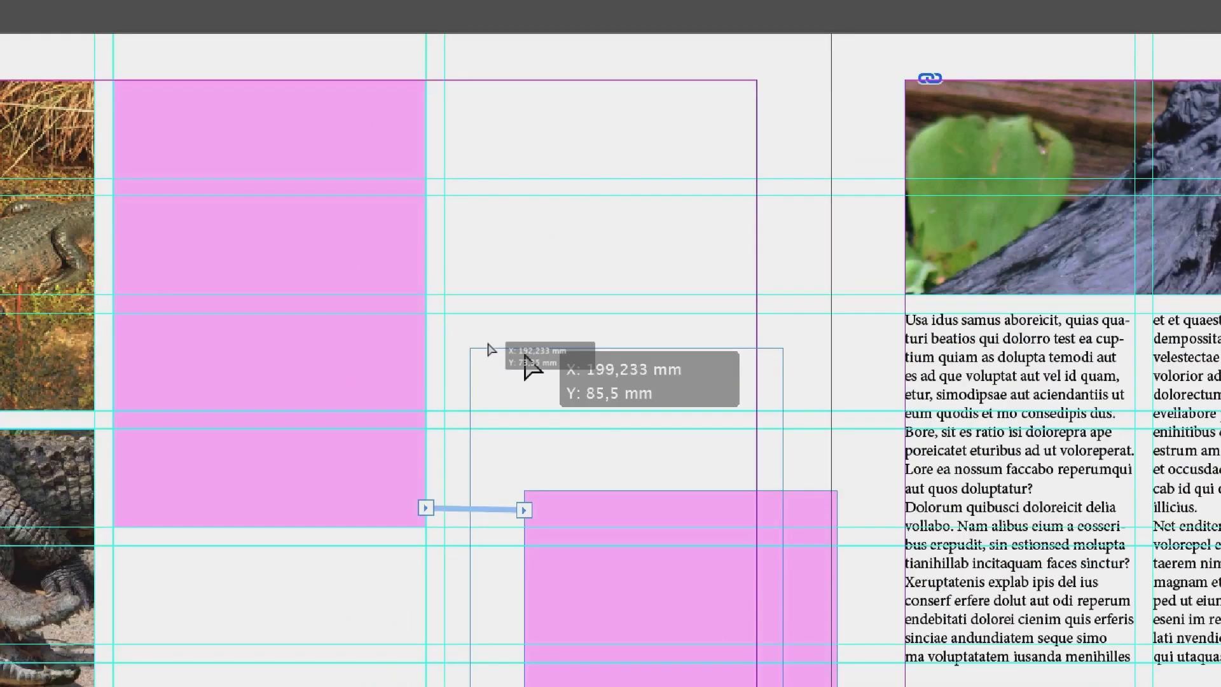
{"action": "left_click_drag", "start_coordinate": [533, 369], "coordinate": [508, 334]}
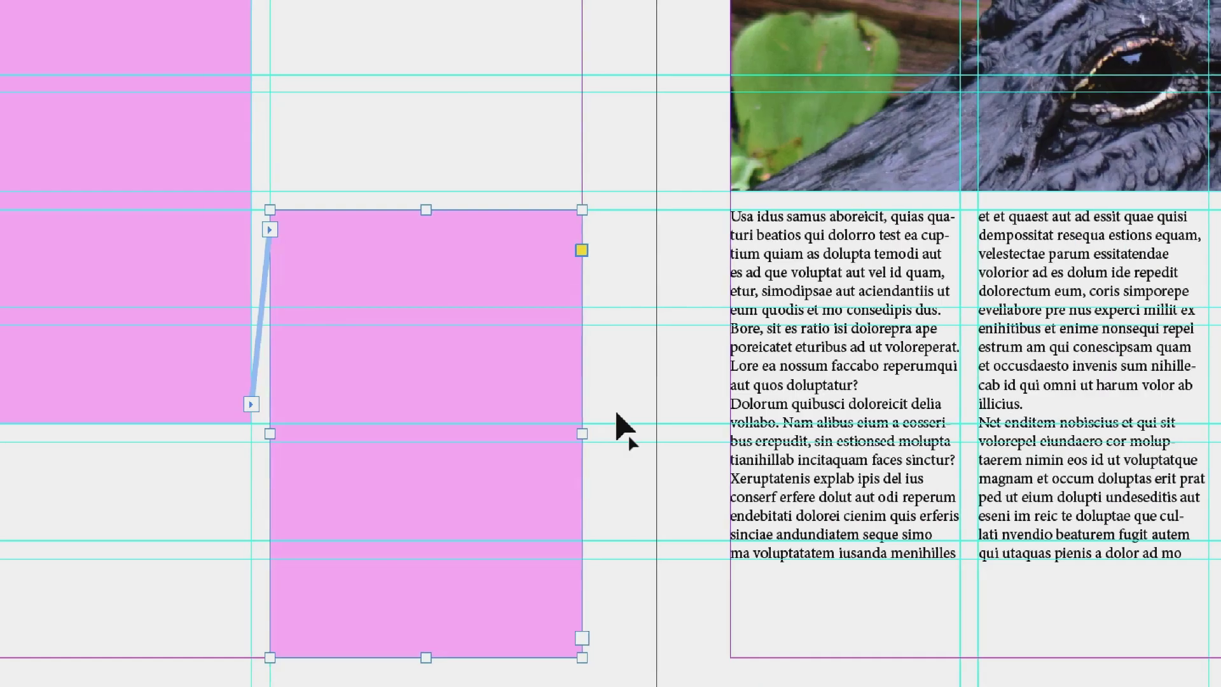
{"action": "left_click", "coordinate": [790, 433]}
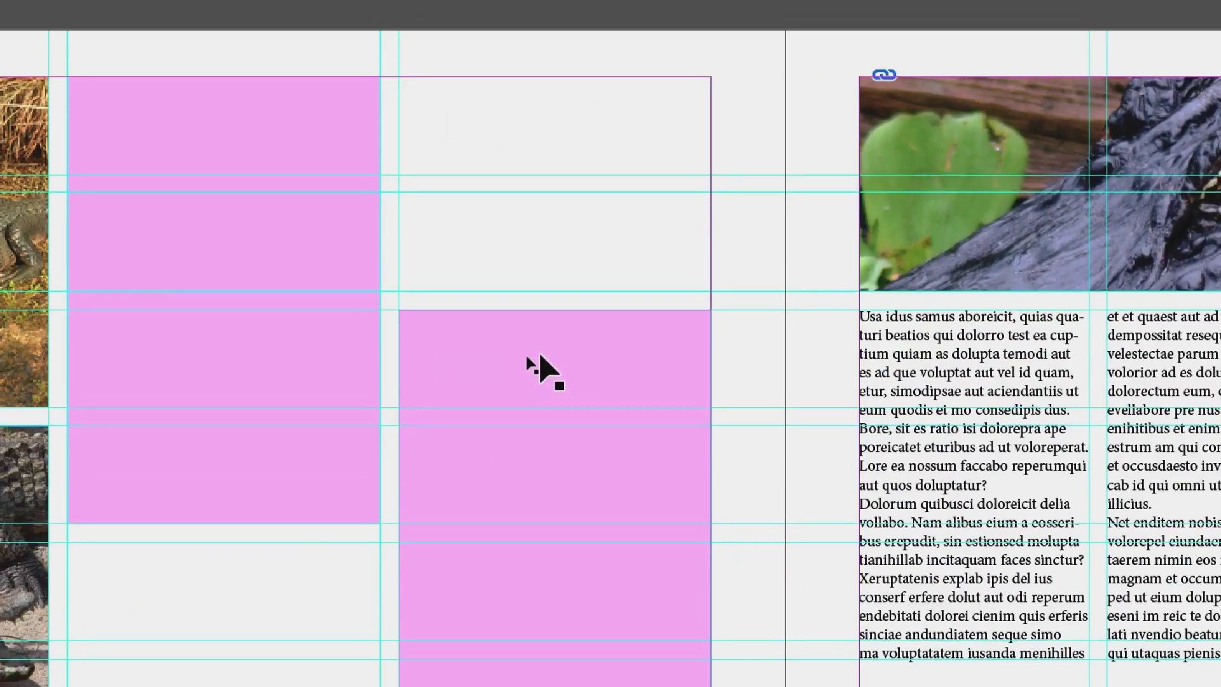
{"action": "left_click", "coordinate": [540, 356]}
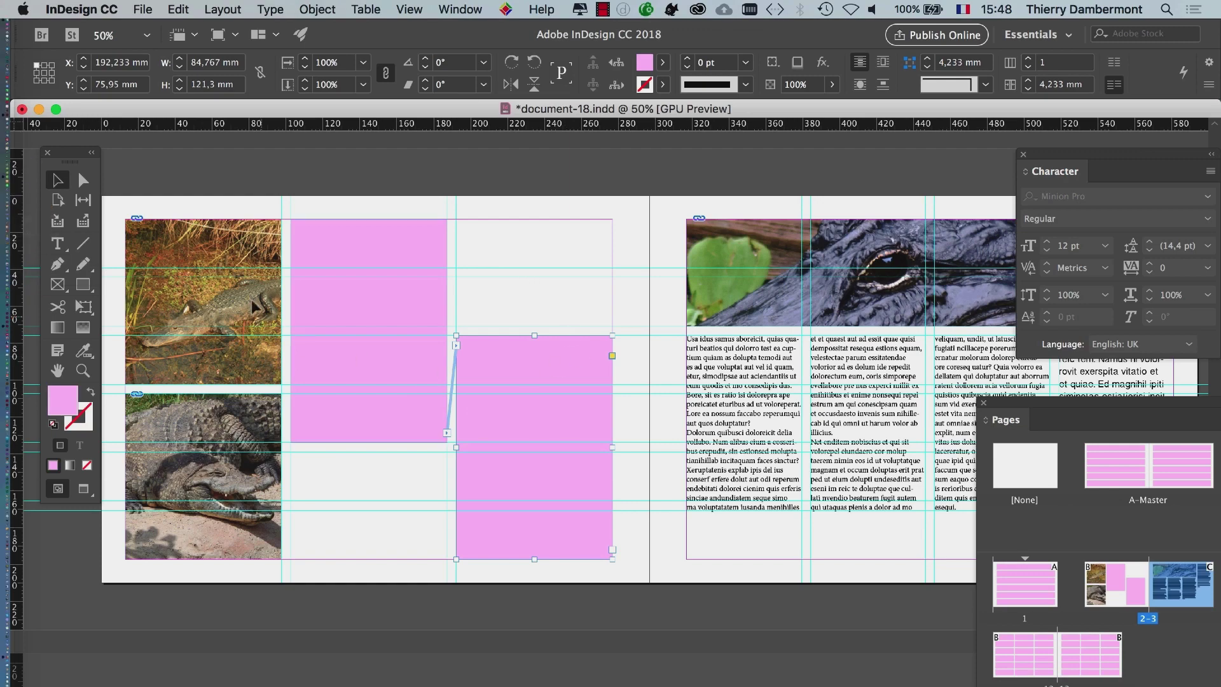
Fill the two threaded pink frames with placeholder text, starting from the left frame
{"action": "left_click", "coordinate": [311, 253]}
{"action": "left_click", "coordinate": [58, 241]}
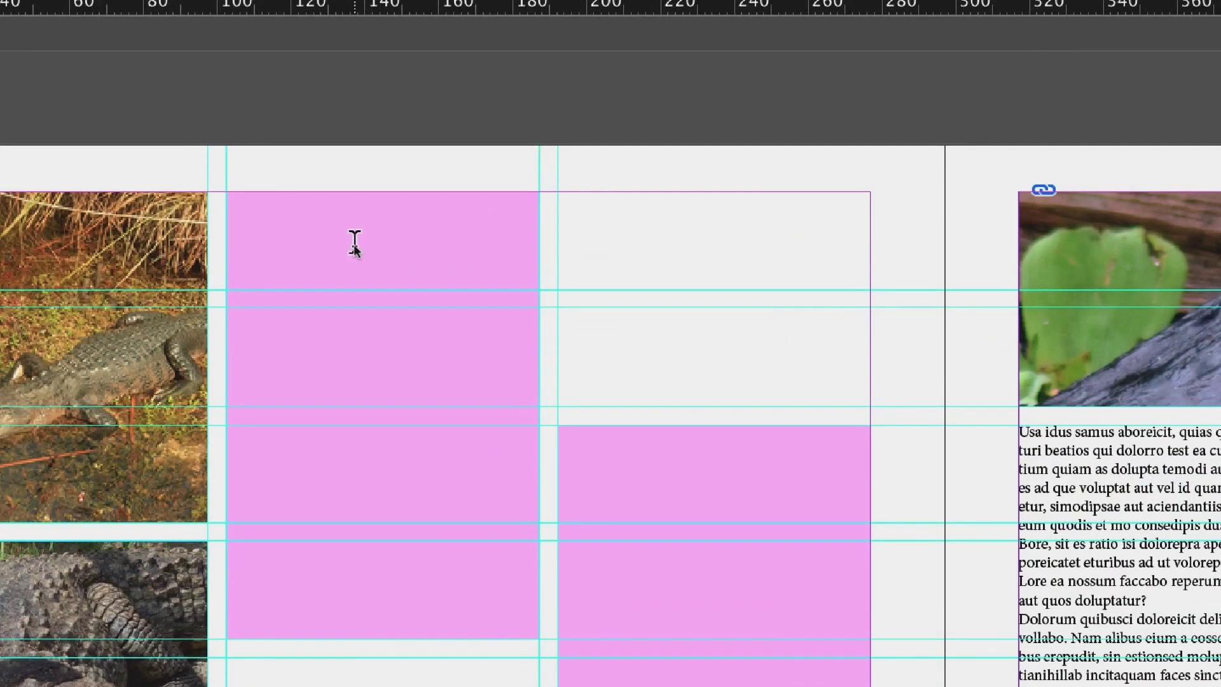
{"action": "left_click", "coordinate": [354, 245]}
{"action": "right_click", "coordinate": [353, 244]}
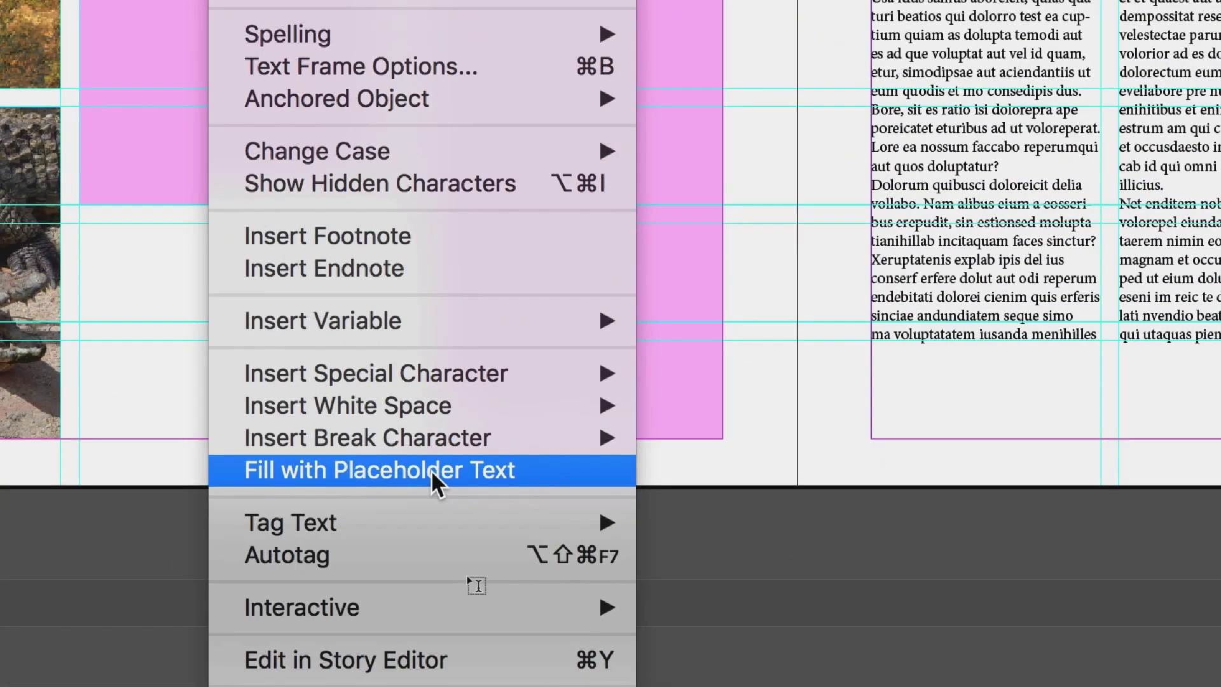
{"action": "left_click", "coordinate": [432, 472]}
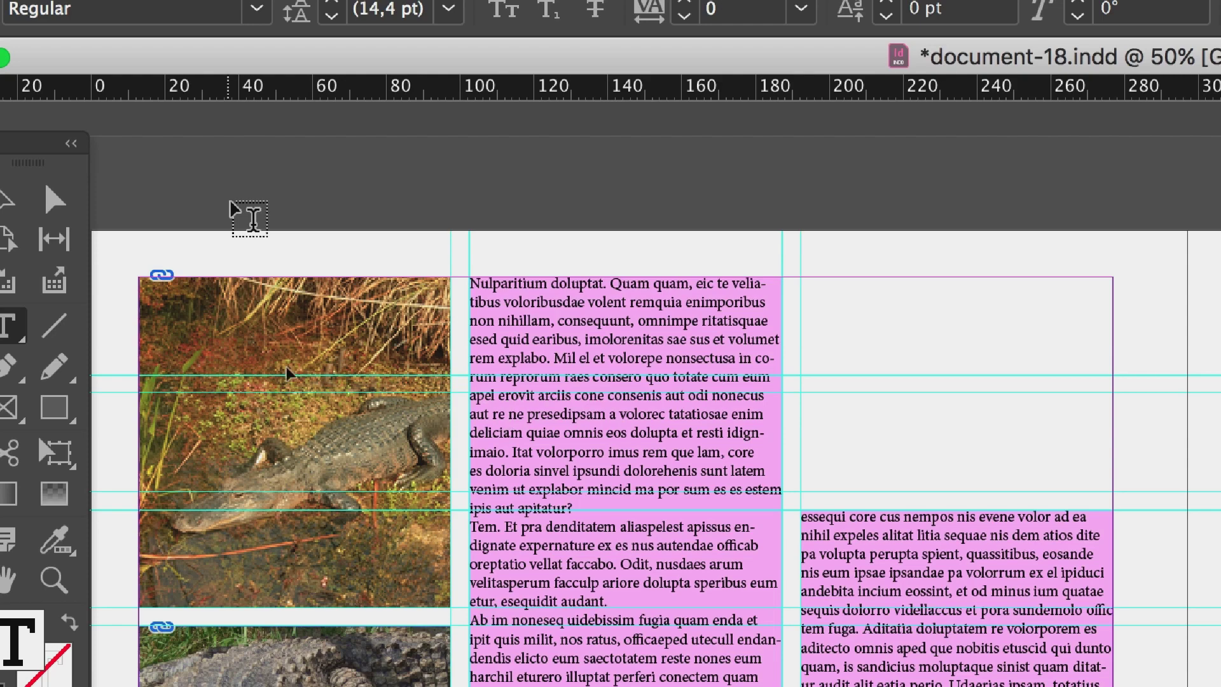
{"action": "left_click", "coordinate": [56, 199]}
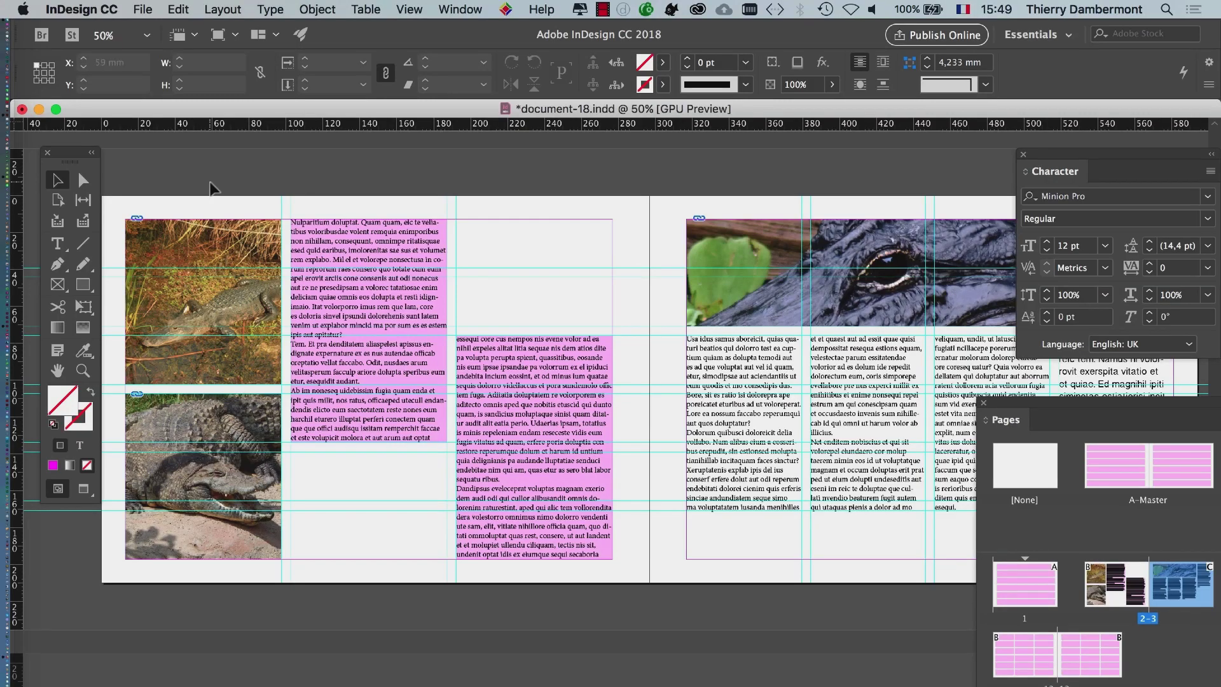
Delete the passage from "ne presedipsam" through "ipis aut apitatur?" in the left threaded frame
{"action": "left_click", "coordinate": [422, 439]}
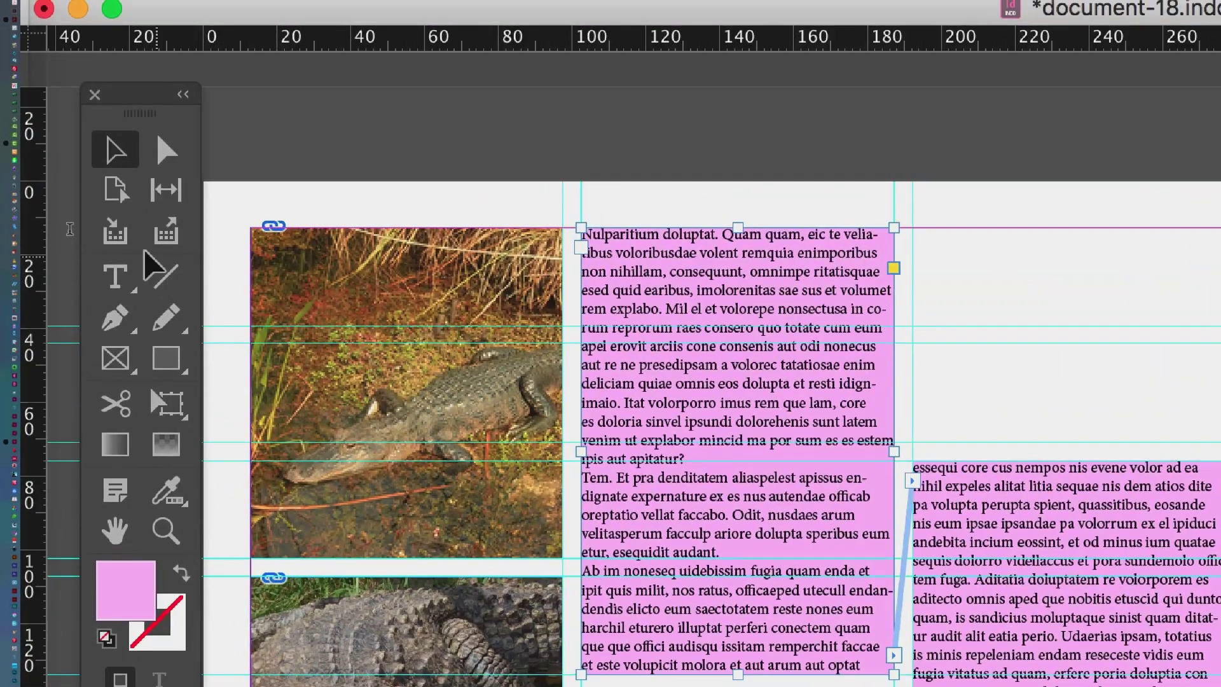
{"action": "left_click_drag", "start_coordinate": [622, 364], "coordinate": [845, 445]}
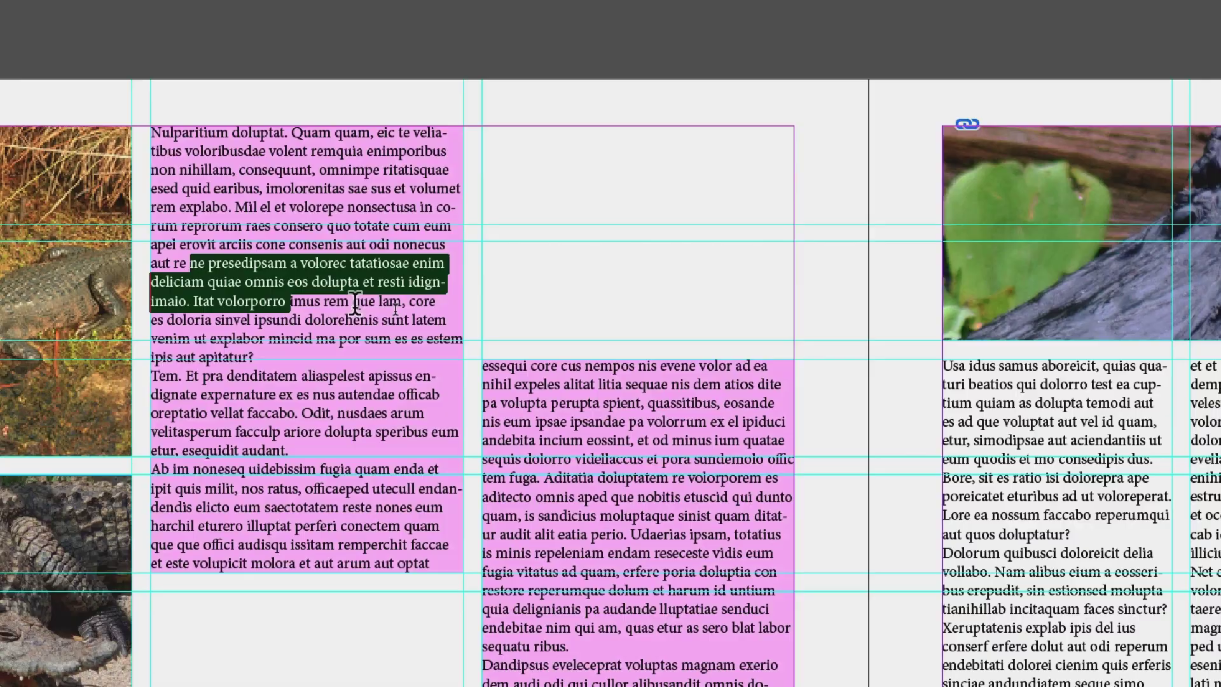
{"action": "key", "text": "BackSpace"}
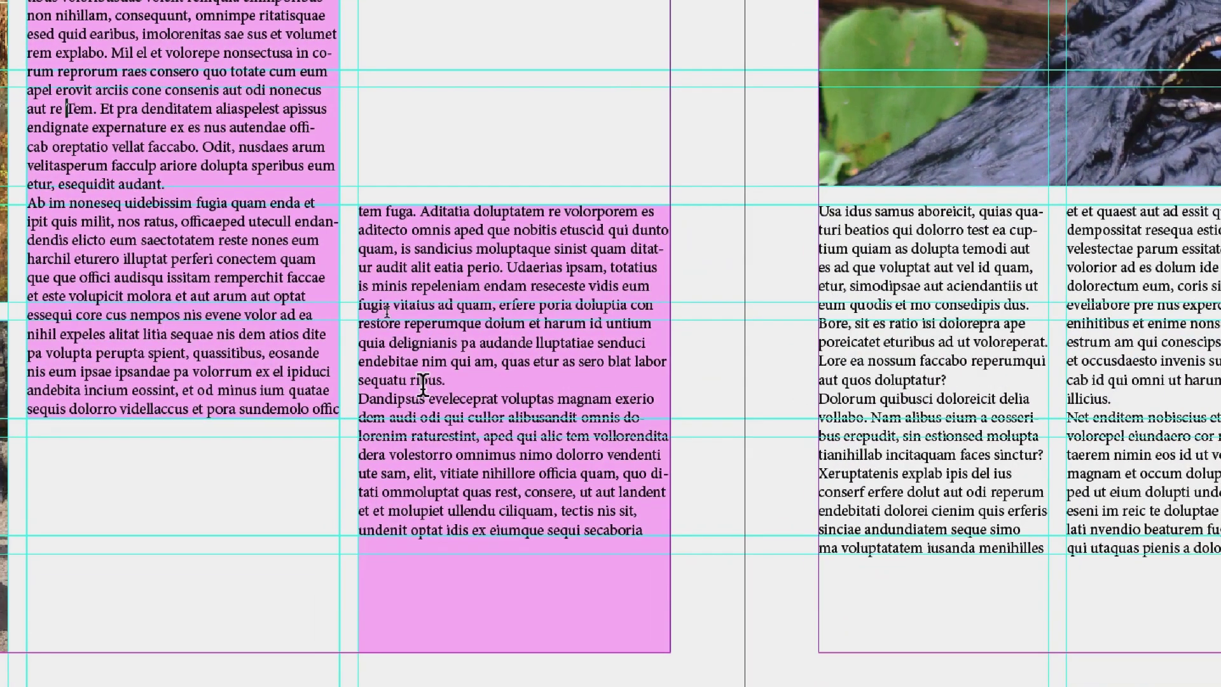
Delete the passage from "Et pra denditatem" to the middle of "dolupta" in the left threaded frame and leave text editing
{"action": "left_click_drag", "start_coordinate": [85, 104], "coordinate": [213, 161]}
{"action": "key", "text": "BackSpace"}
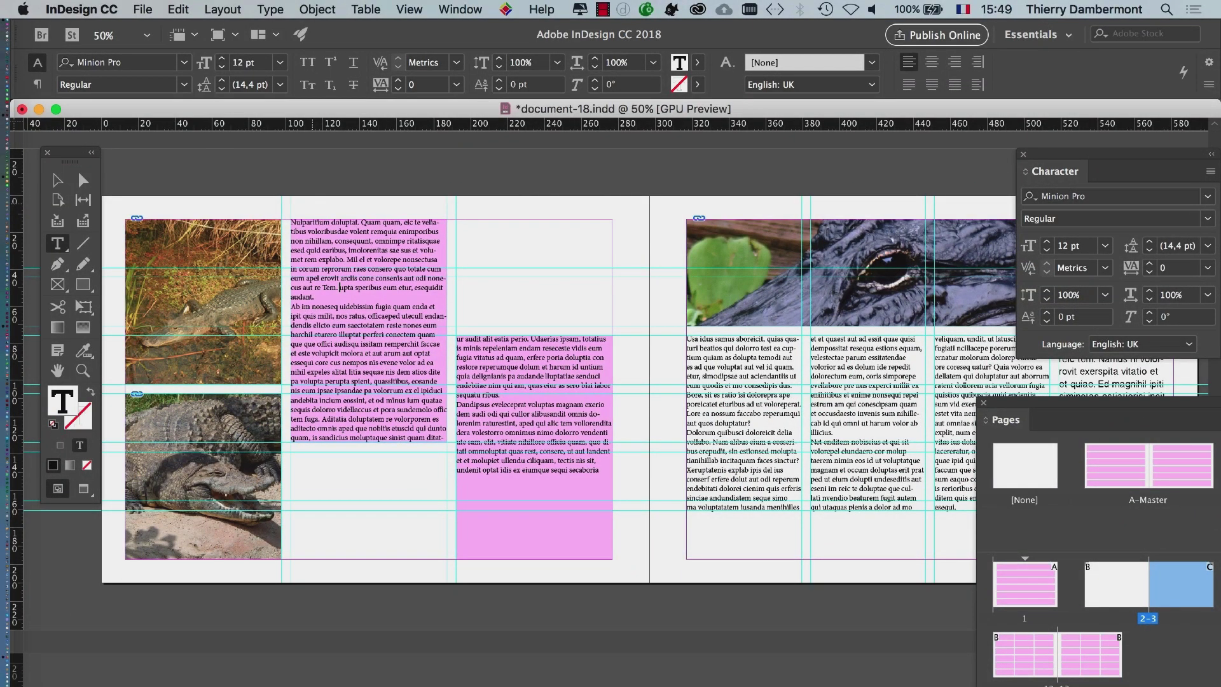
{"action": "key", "text": "Escape"}
Remove the pink fill from both threaded text frames and move the right one up to the top margin of page 2
{"action": "left_click", "coordinate": [534, 445], "text": "shift"}
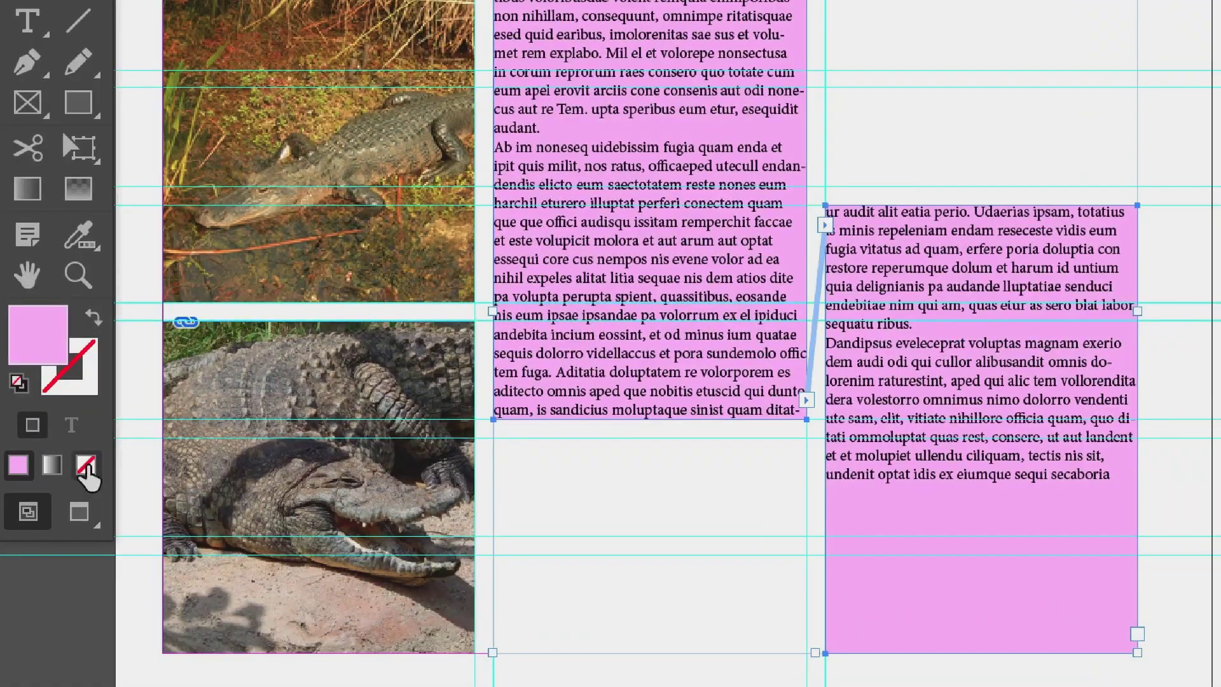
{"action": "left_click", "coordinate": [85, 466]}
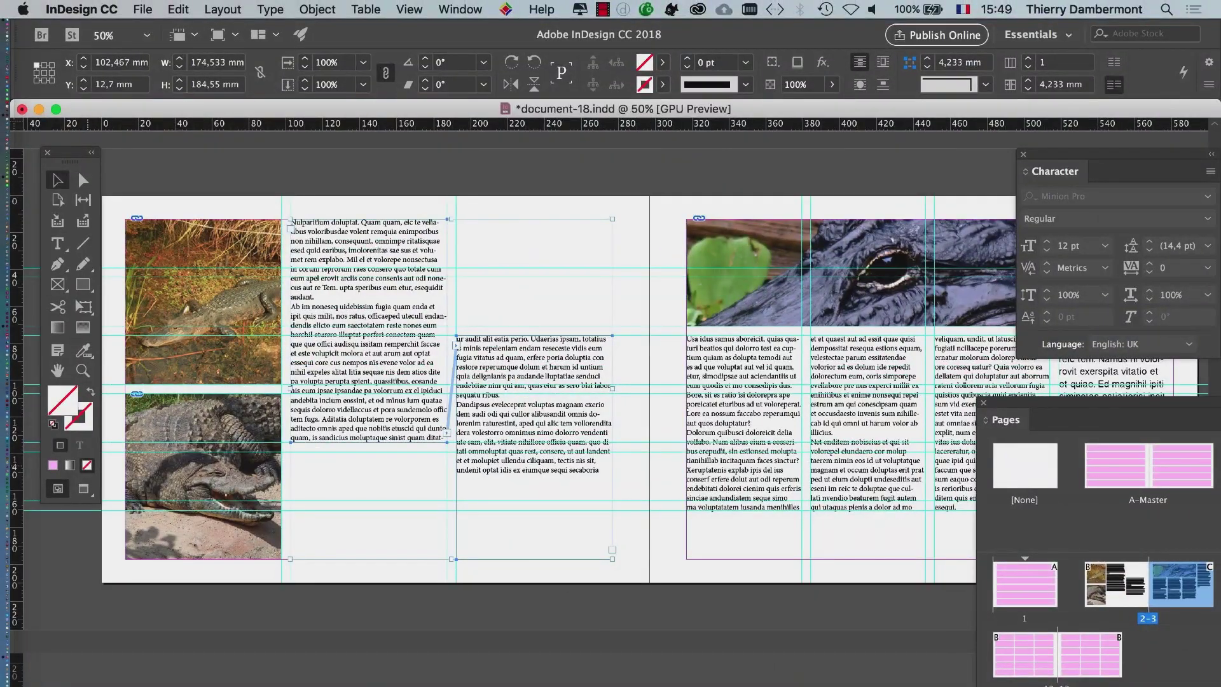
{"action": "key", "text": "super+z"}
{"action": "key", "text": "super+z"}
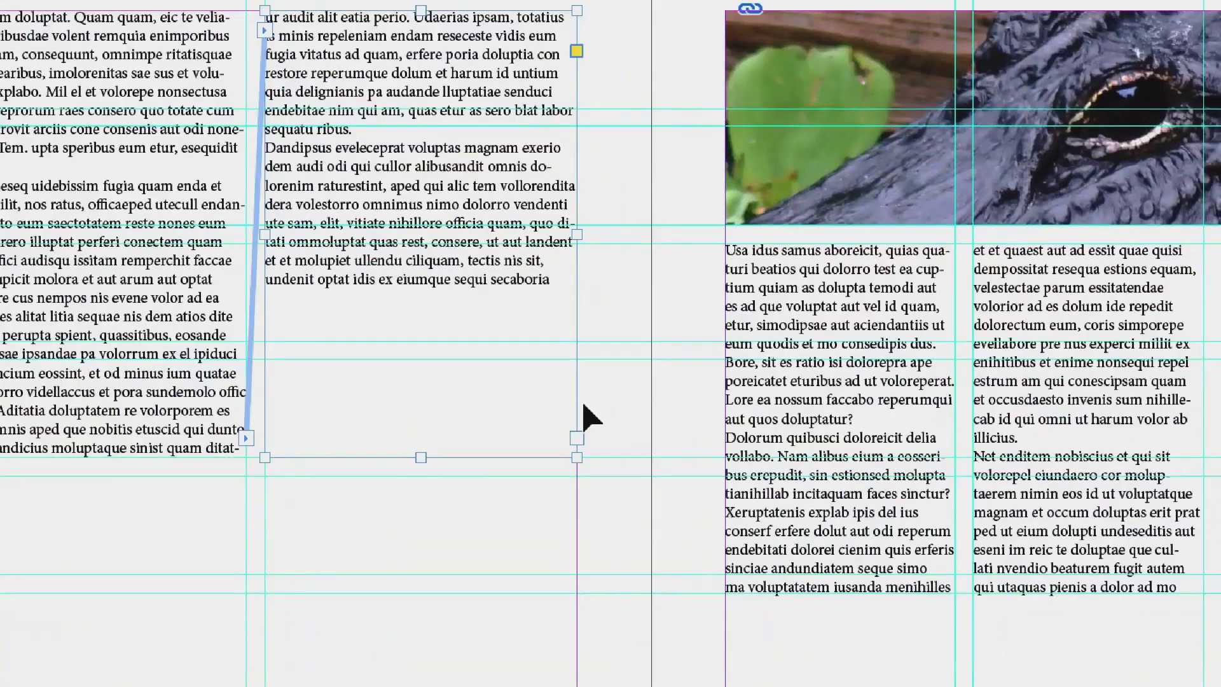
{"action": "left_click", "coordinate": [750, 471]}
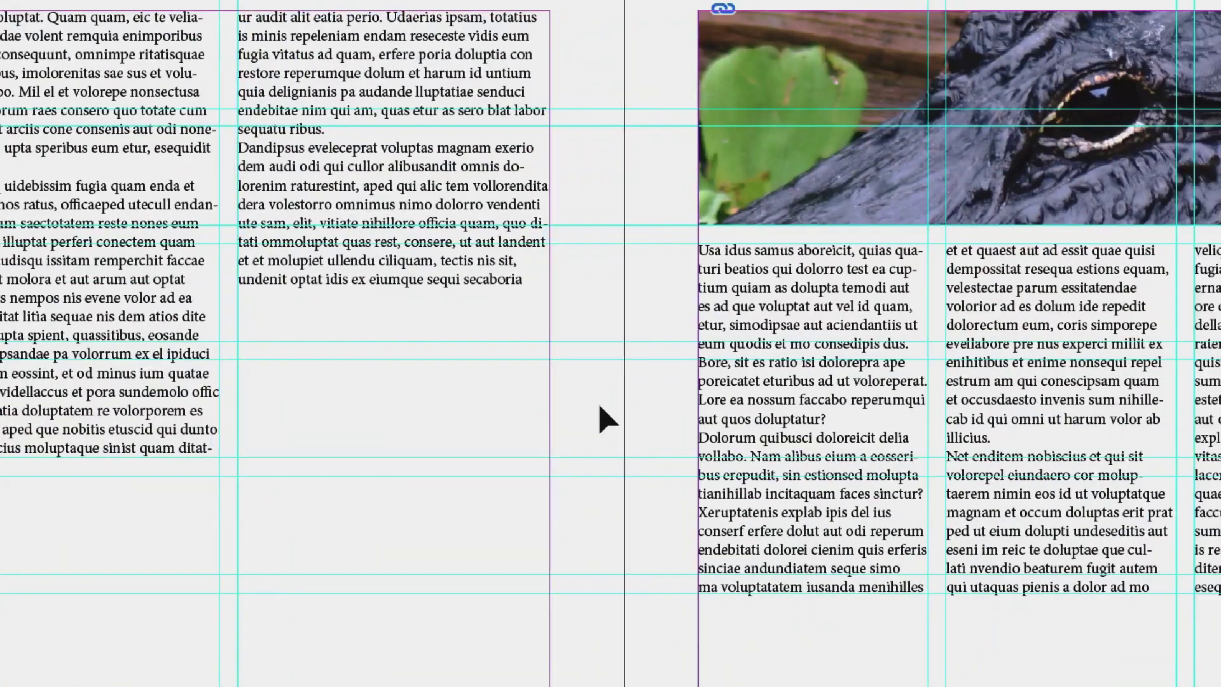
Preview the spread without guides and frame edges, and return to the normal view
{"action": "left_click", "coordinate": [150, 459]}
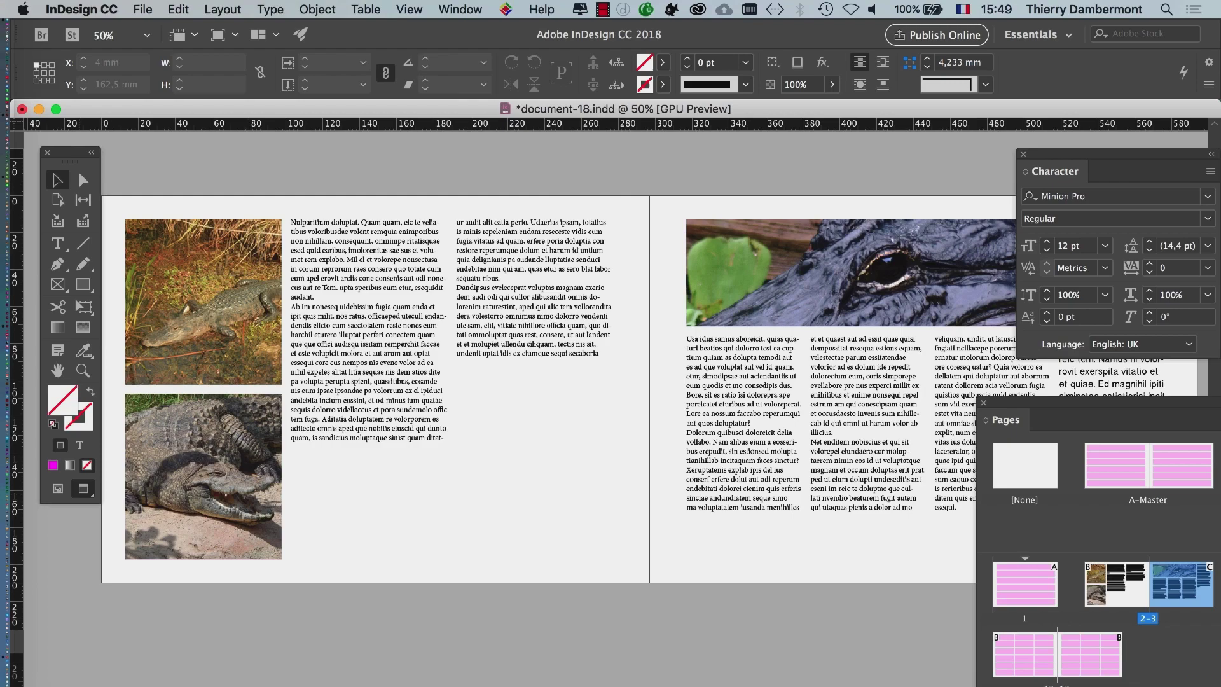
{"action": "key", "text": "w"}
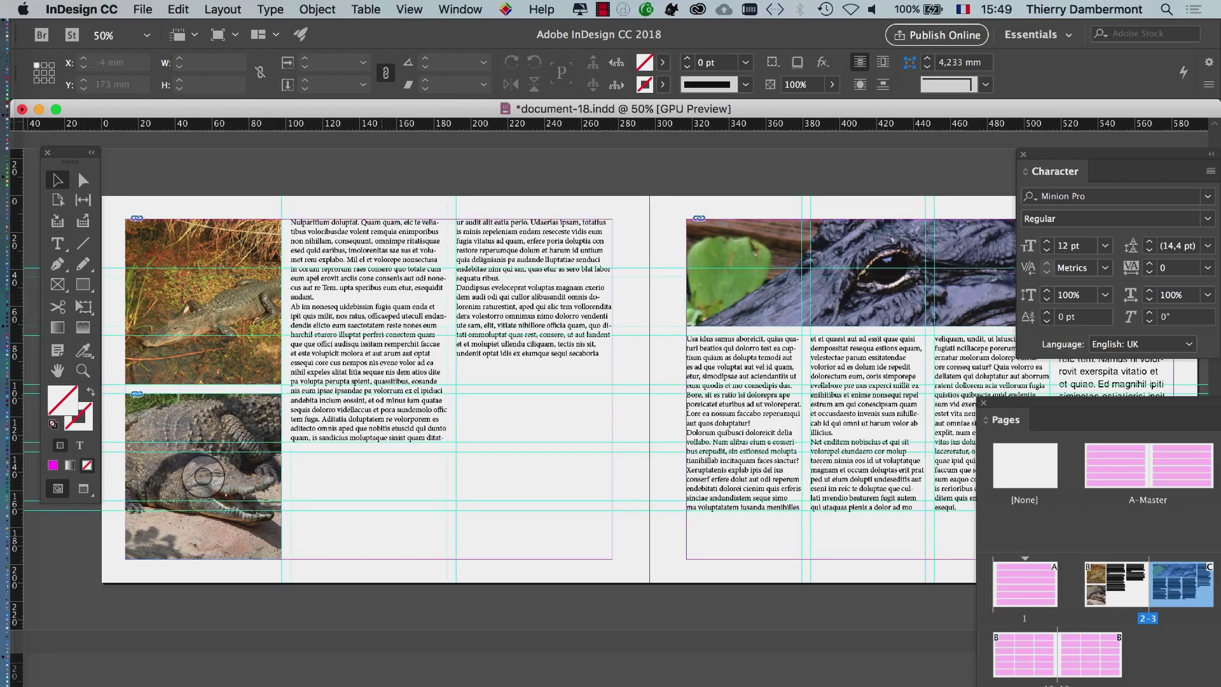
{"action": "key", "text": "super+minus"}
{"action": "key", "text": "super+equal"}
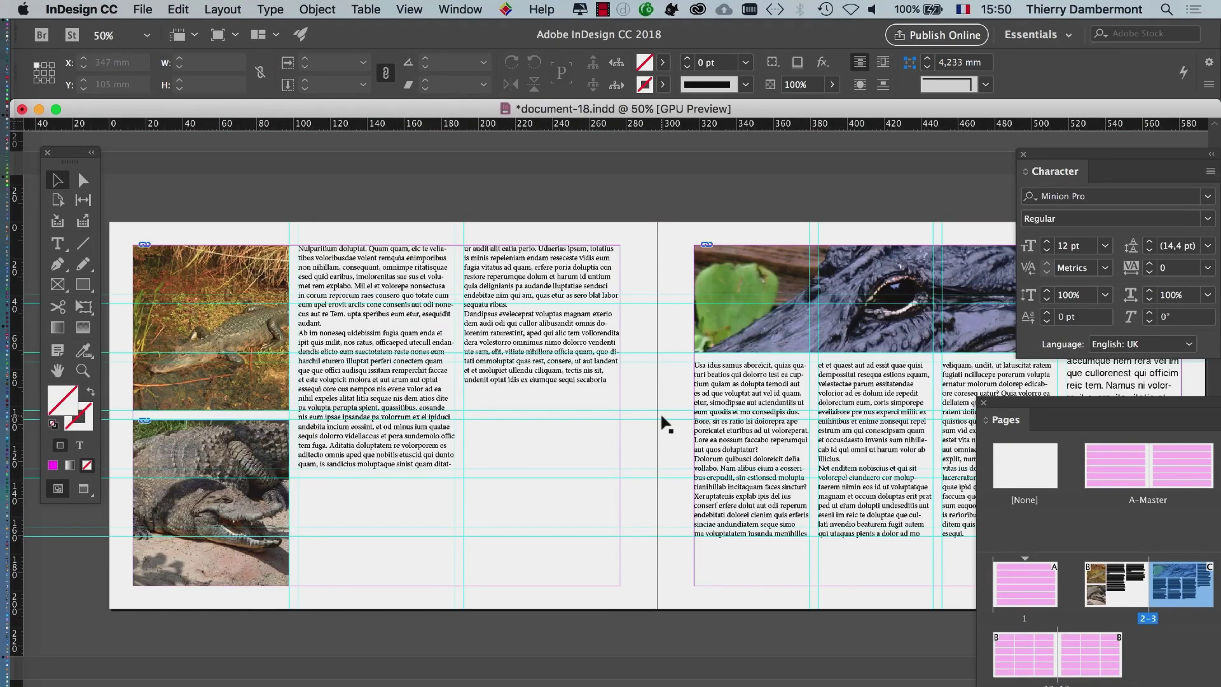
Lower the top edge of the three-column text frame on page 3 to leave an empty band below the alligator photo
{"action": "scroll", "coordinate": [615, 394], "scroll_direction": "right", "scroll_amount": 2}
{"action": "scroll", "coordinate": [614, 394], "scroll_direction": "right", "scroll_amount": 5}
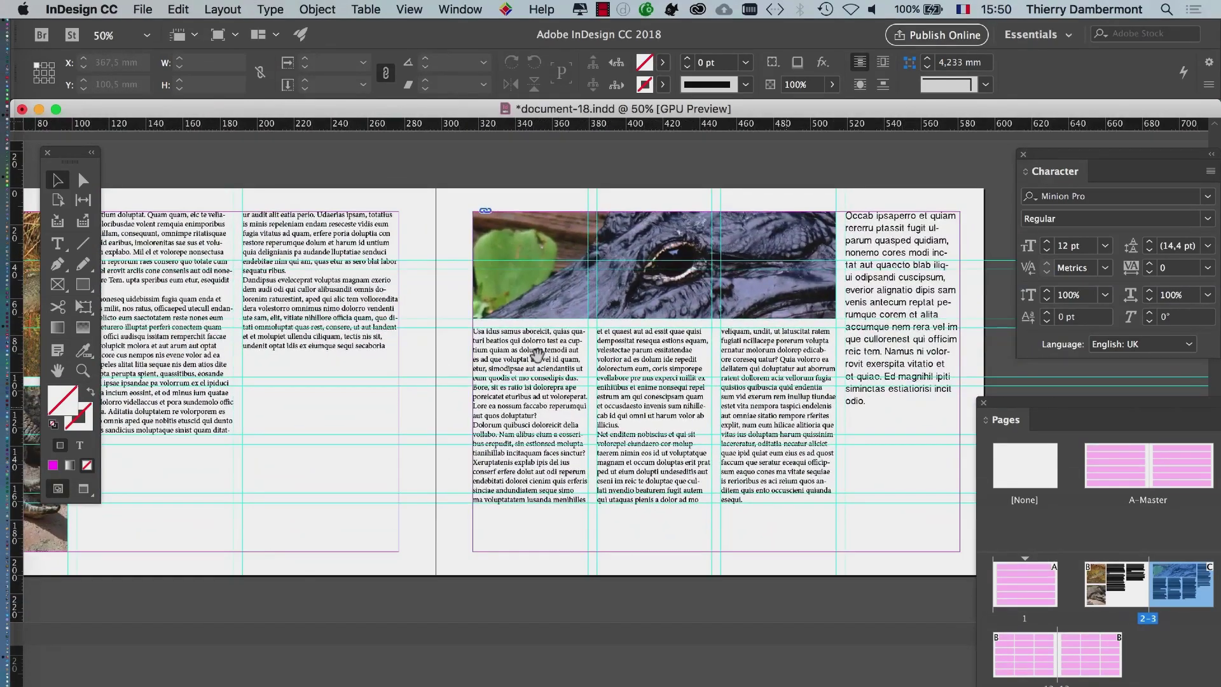
{"action": "scroll", "coordinate": [581, 342], "scroll_direction": "right", "scroll_amount": 1}
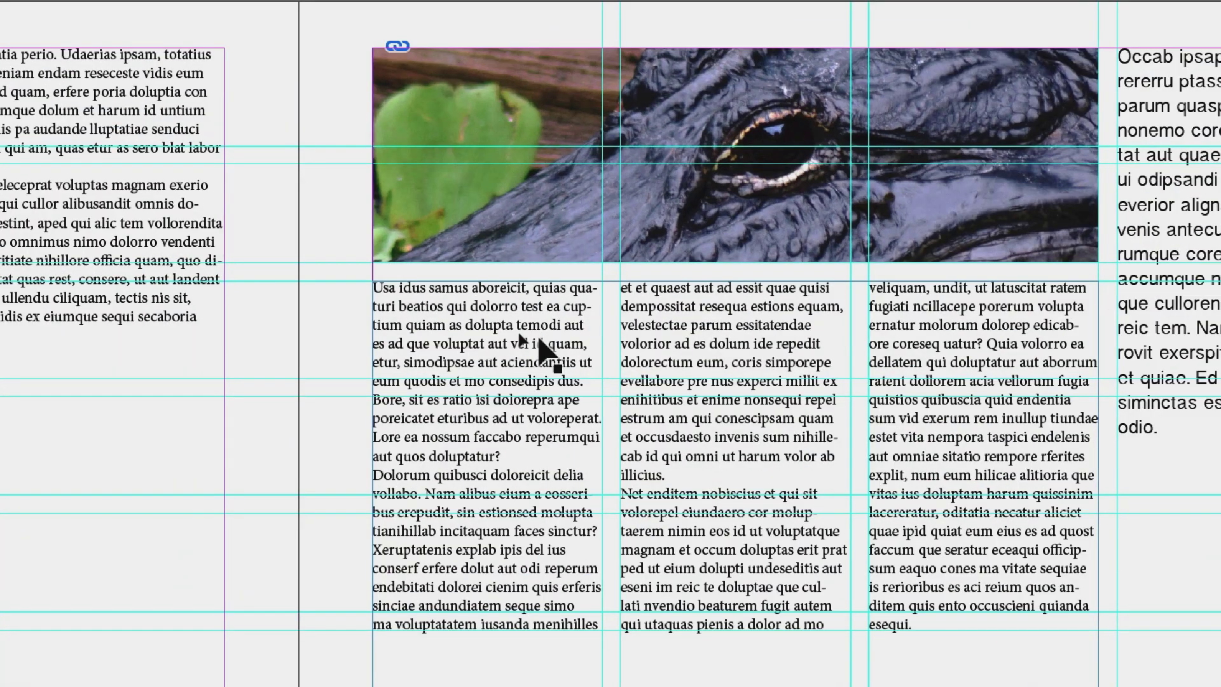
{"action": "left_click", "coordinate": [541, 347]}
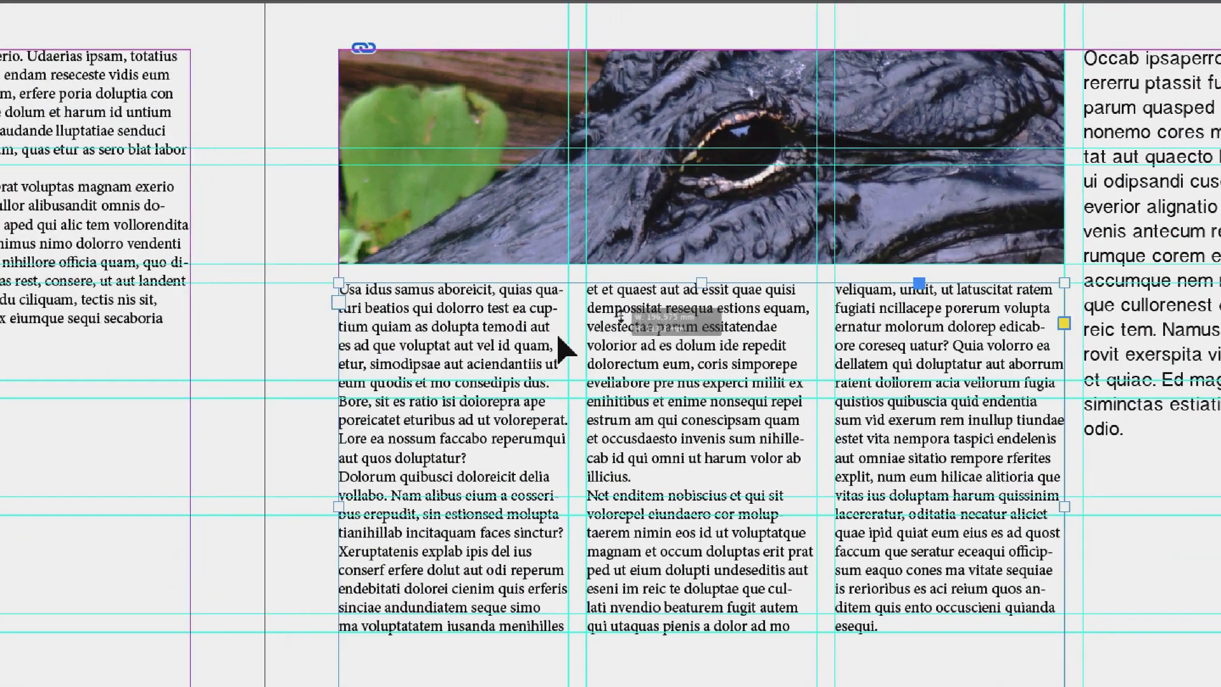
{"action": "left_click_drag", "start_coordinate": [616, 308], "coordinate": [708, 368]}
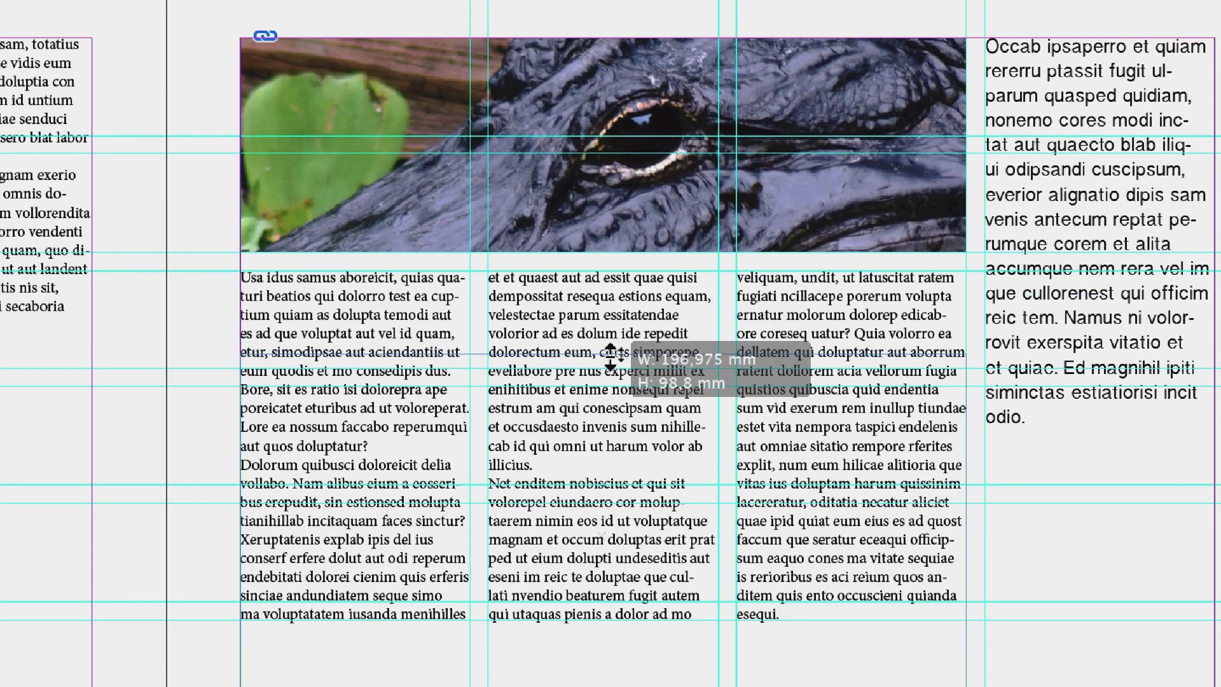
{"action": "left_click_drag", "start_coordinate": [610, 357], "coordinate": [610, 367]}
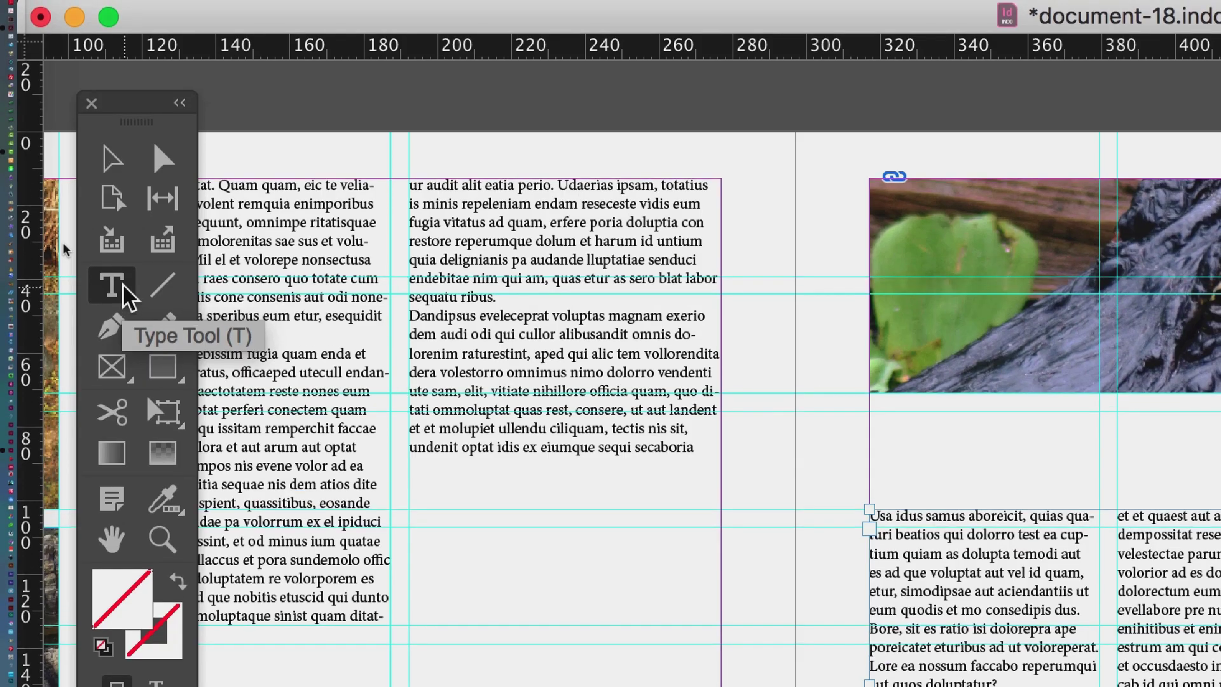
Draw a rectangle frame about 197 × 26,5 mm in the empty band between the photo and the three-column text on page 3
{"action": "left_click", "coordinate": [115, 284]}
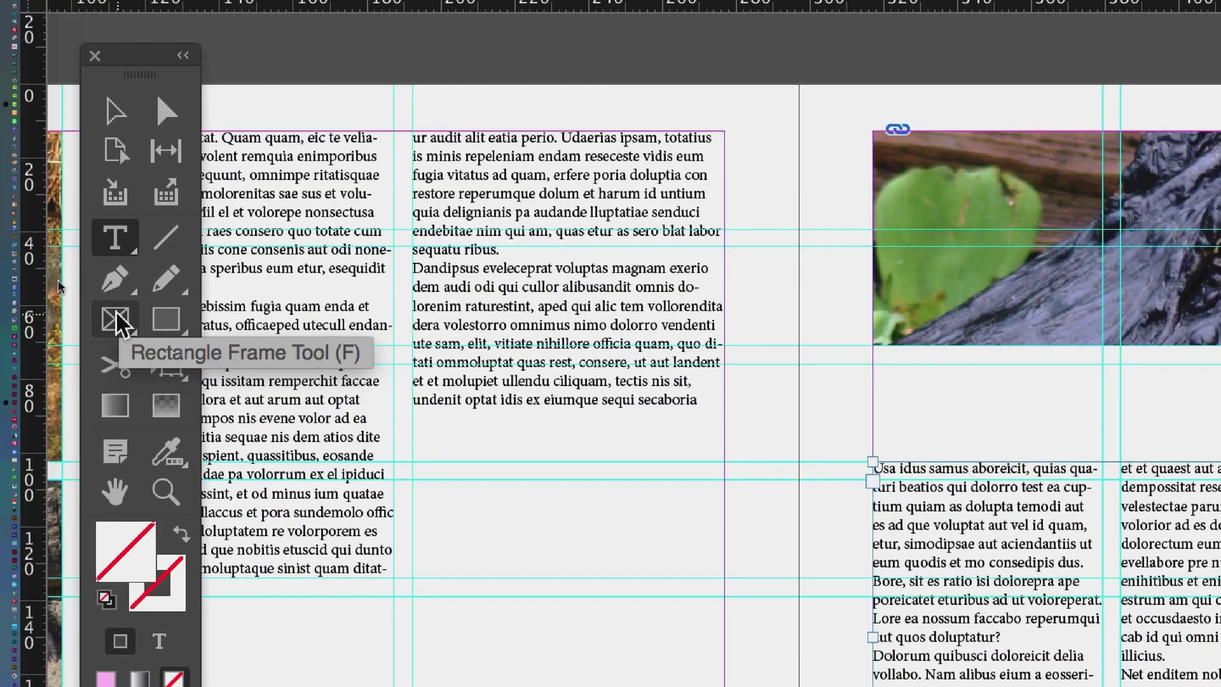
{"action": "left_click", "coordinate": [117, 315]}
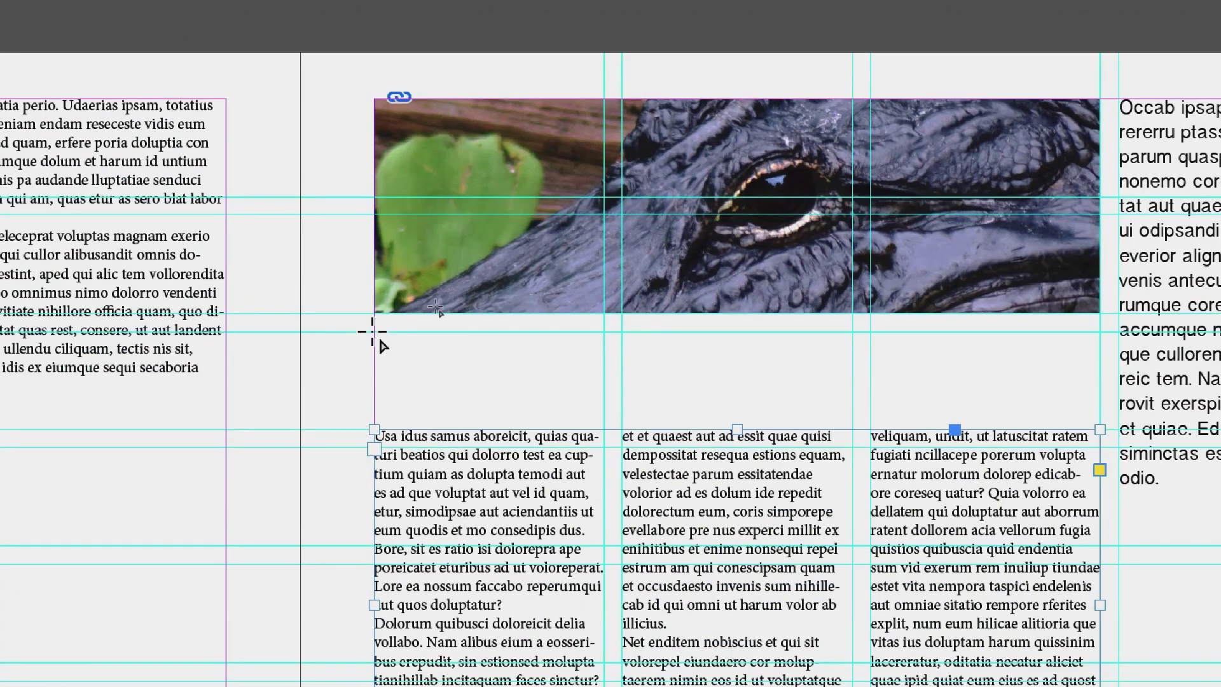
{"action": "left_click_drag", "start_coordinate": [372, 331], "coordinate": [1060, 408]}
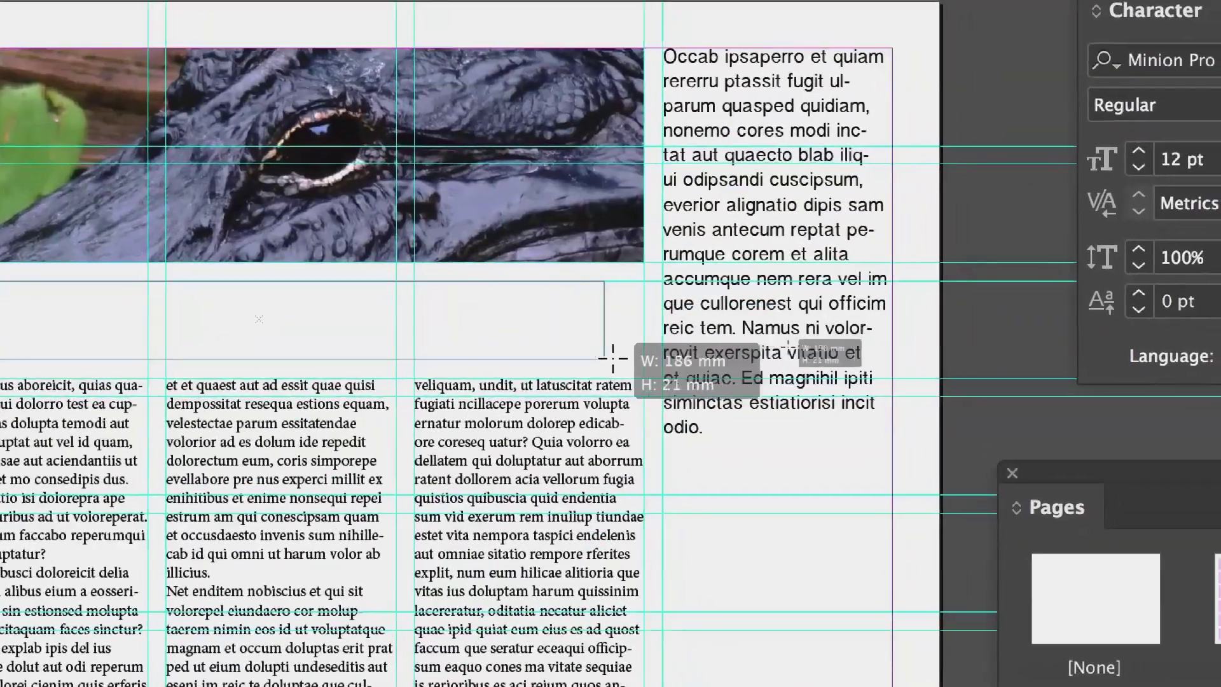
{"action": "mouse_move", "coordinate": [613, 358]}
{"action": "left_mouse_down"}
{"action": "mouse_move", "coordinate": [641, 363]}
{"action": "mouse_move", "coordinate": [627, 375]}
{"action": "left_mouse_up"}
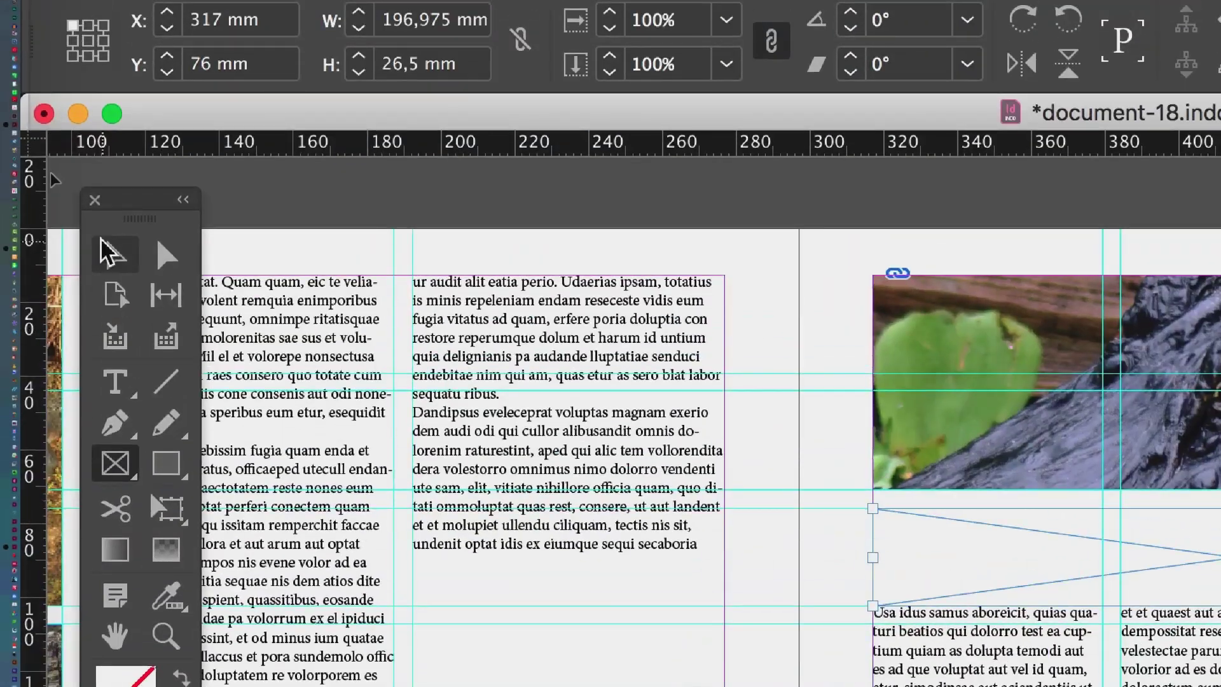
{"action": "left_click", "coordinate": [95, 296]}
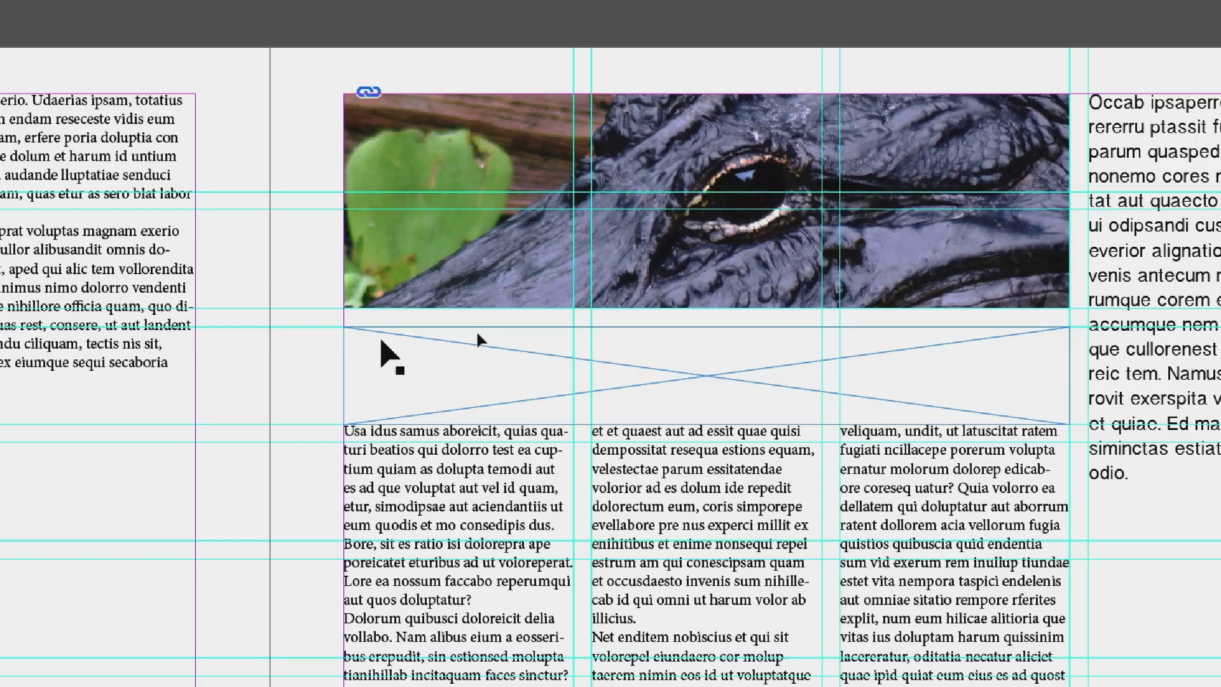
{"action": "left_click", "coordinate": [477, 335]}
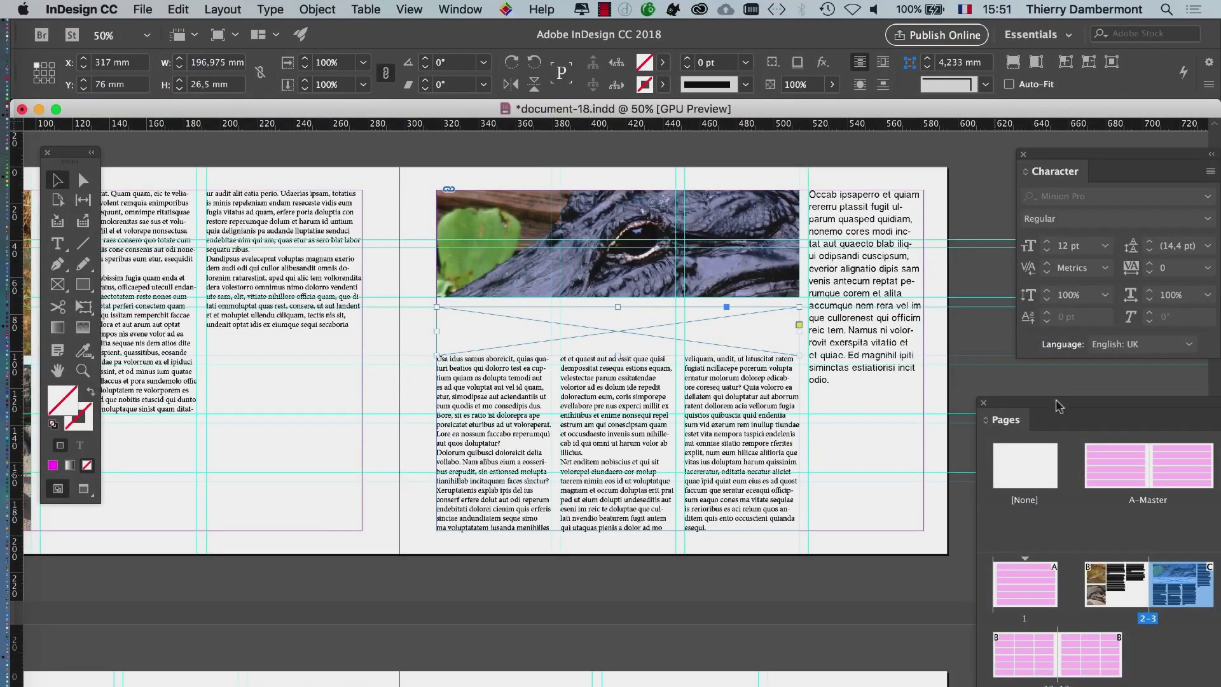
{"action": "left_click_drag", "start_coordinate": [1055, 402], "coordinate": [1052, 394]}
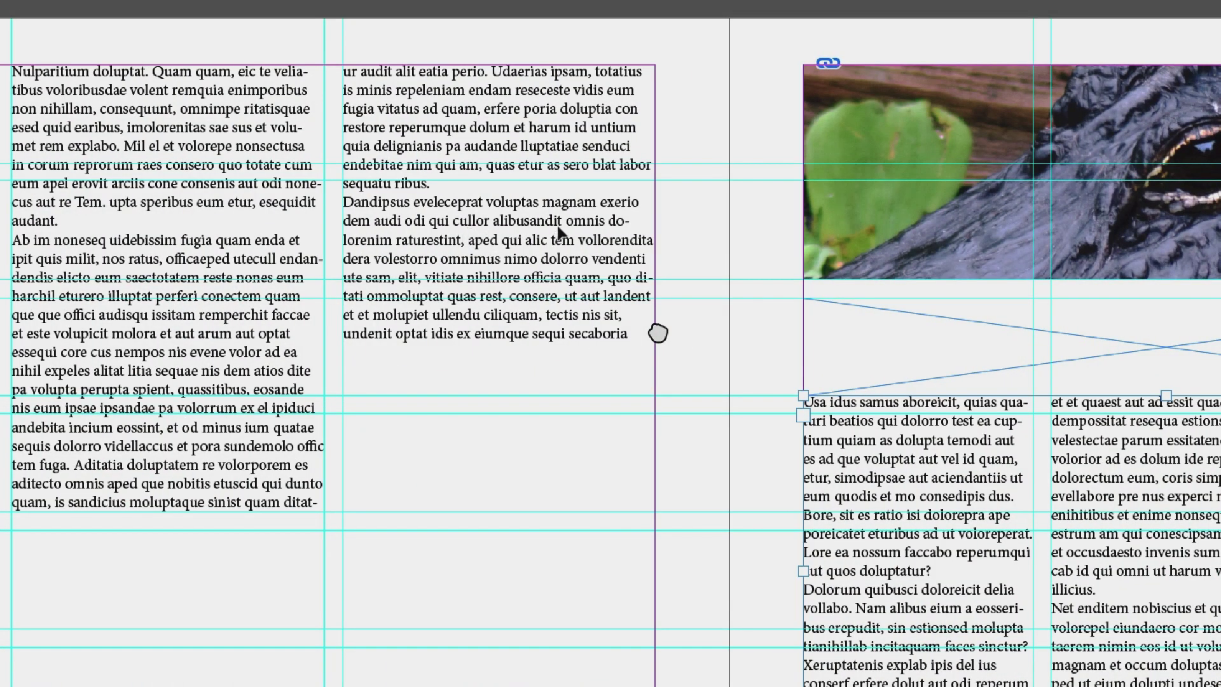
Move the two threaded text frames on page 2 down together and draw a rectangle frame about 174,5 × 26,8 mm above them
{"action": "left_click", "coordinate": [410, 101]}
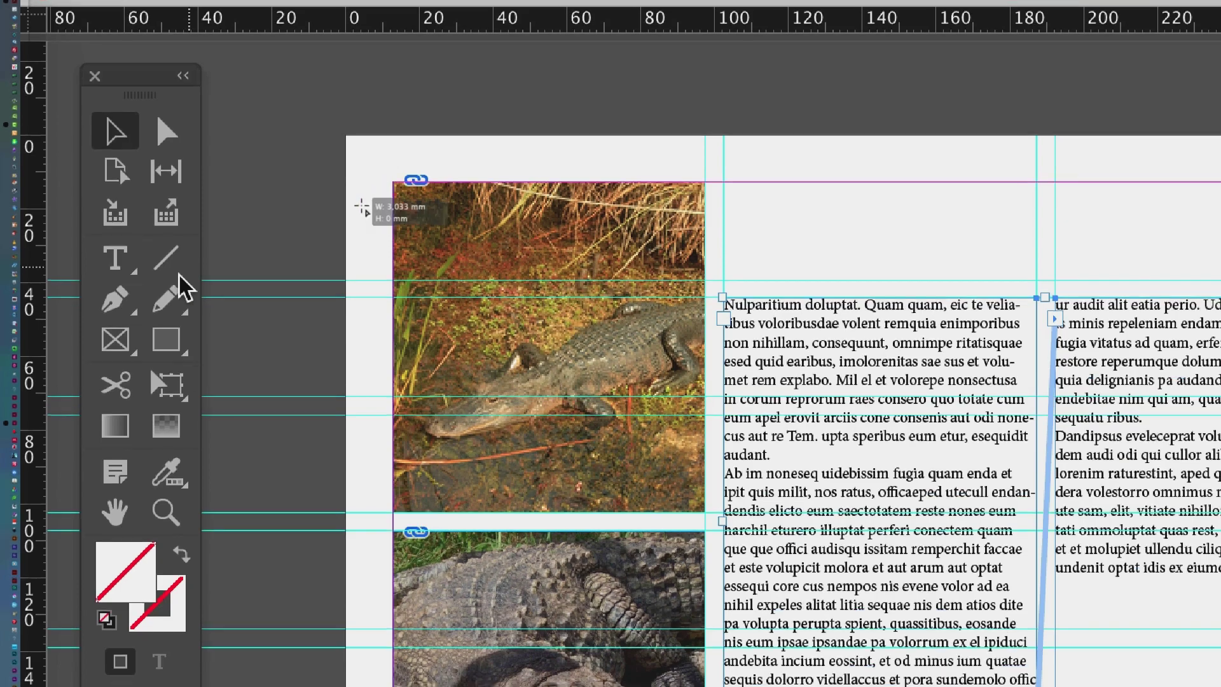
{"action": "left_click_drag", "start_coordinate": [724, 189], "coordinate": [1220, 276]}
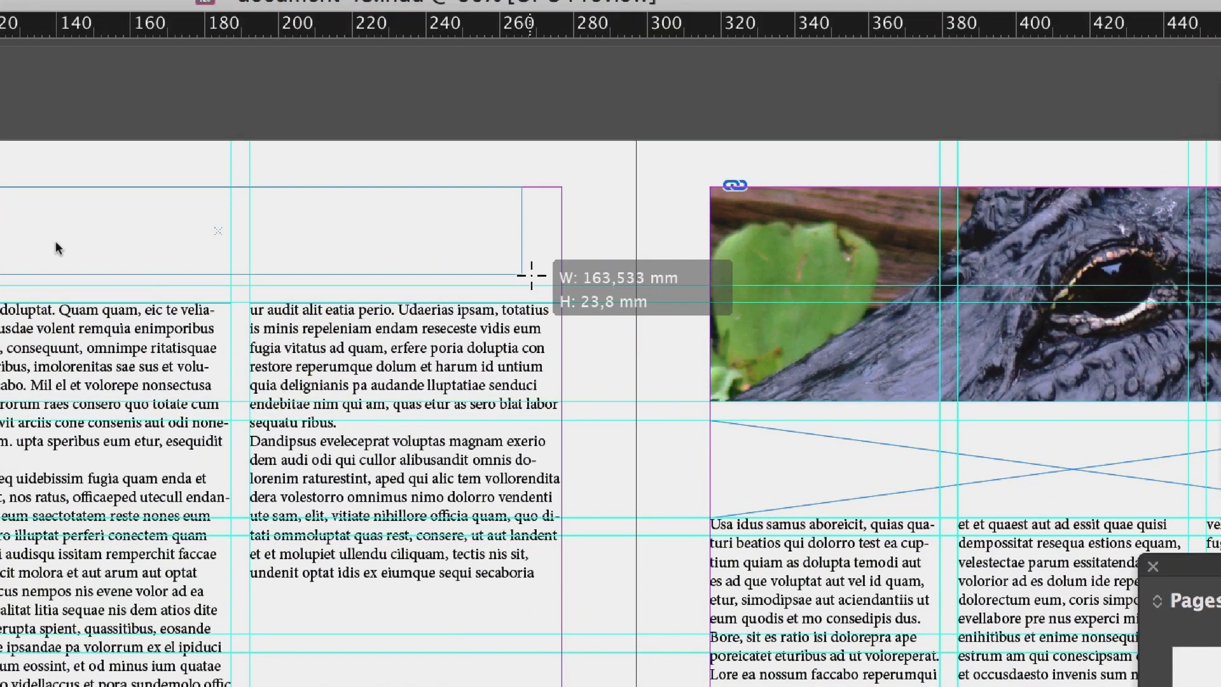
Convert the empty frame above the page 2 columns into a text frame and enter "La faune de New York …"
{"action": "left_click", "coordinate": [92, 263]}
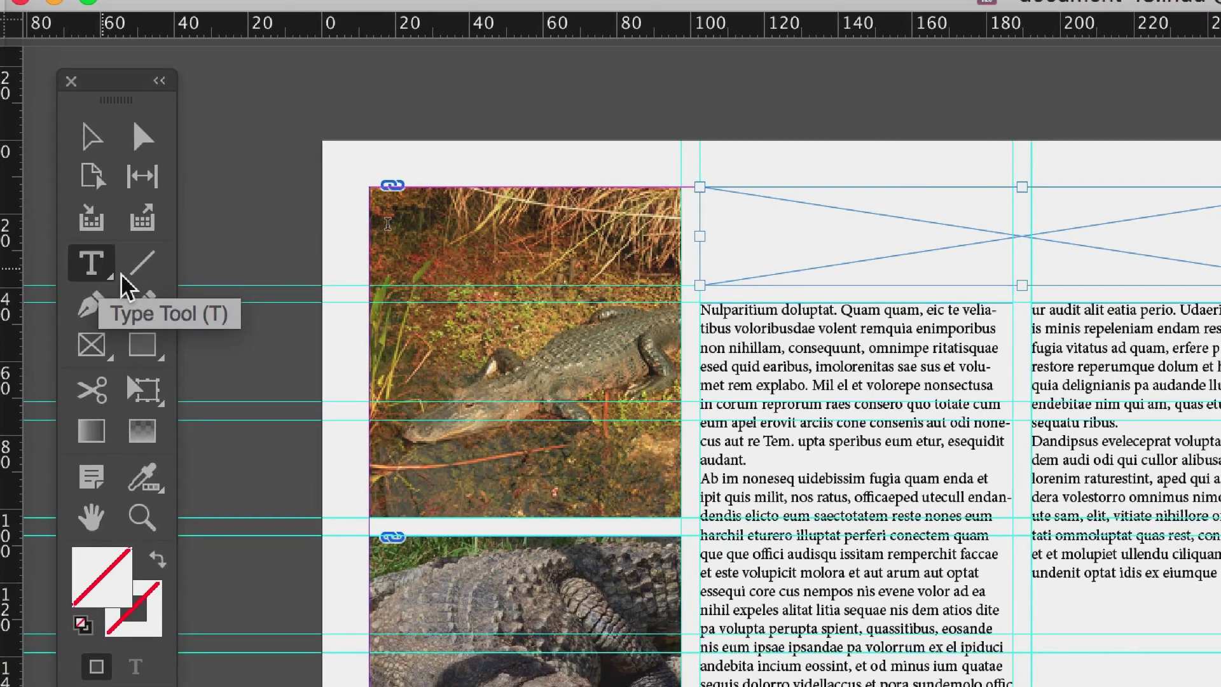
{"action": "left_click", "coordinate": [753, 227]}
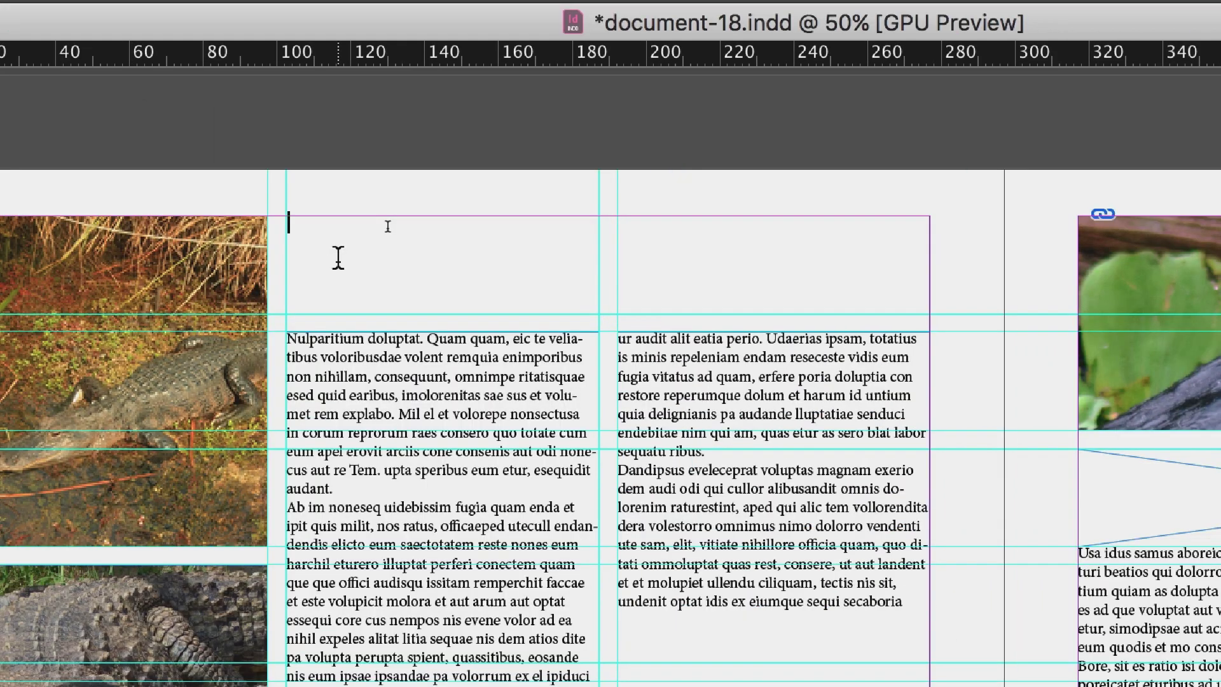
{"action": "type", "text": "La faune de New York …"}
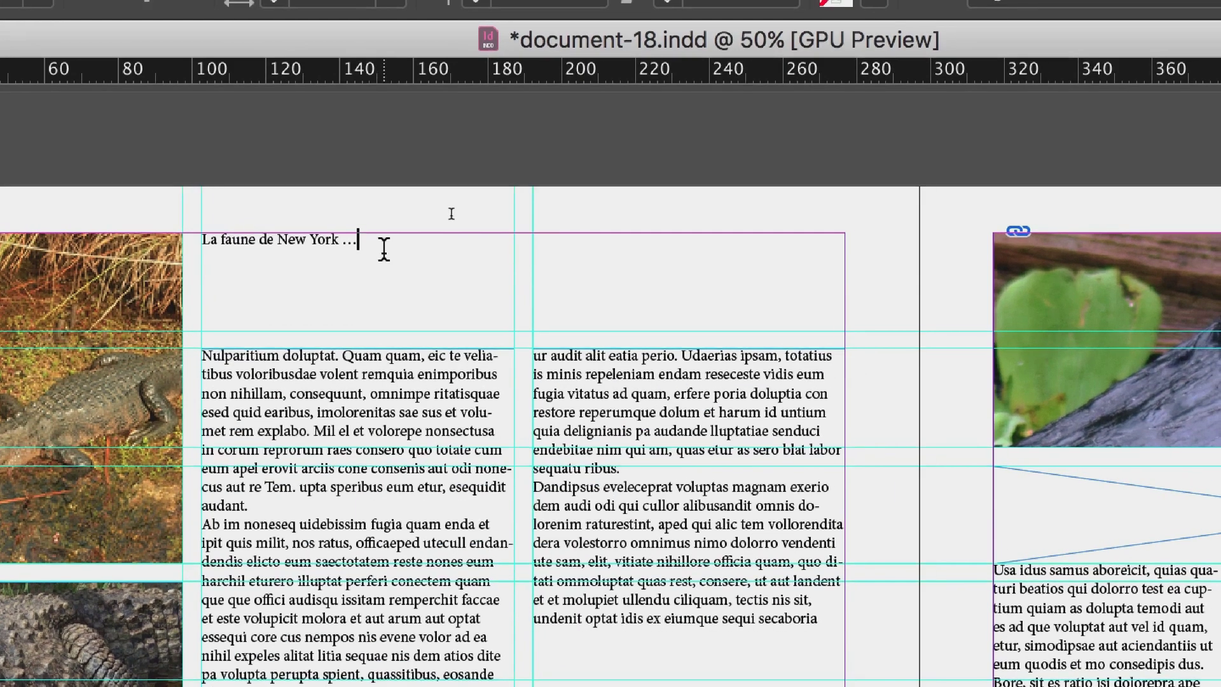
Switch between highlighting the title's text and selecting its whole frame, and end with nothing selected
{"action": "left_click_drag", "start_coordinate": [376, 242], "coordinate": [222, 242]}
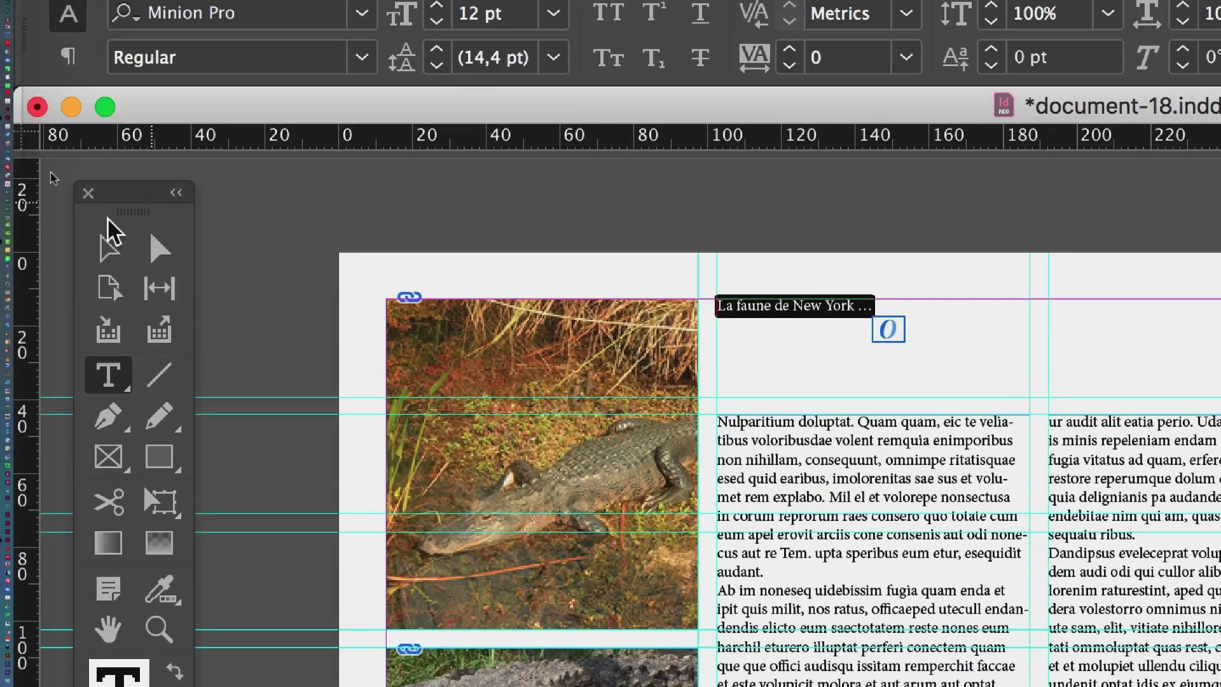
{"action": "left_click", "coordinate": [103, 237]}
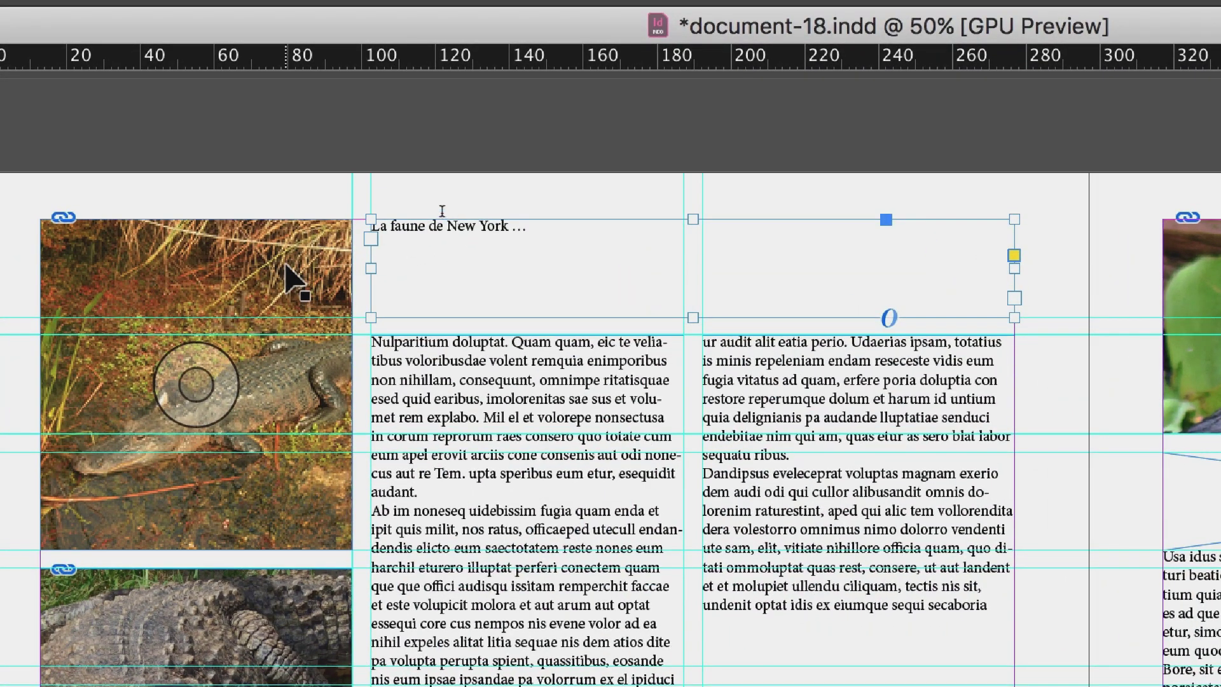
{"action": "double_click", "coordinate": [432, 237]}
{"action": "triple_click", "coordinate": [363, 226]}
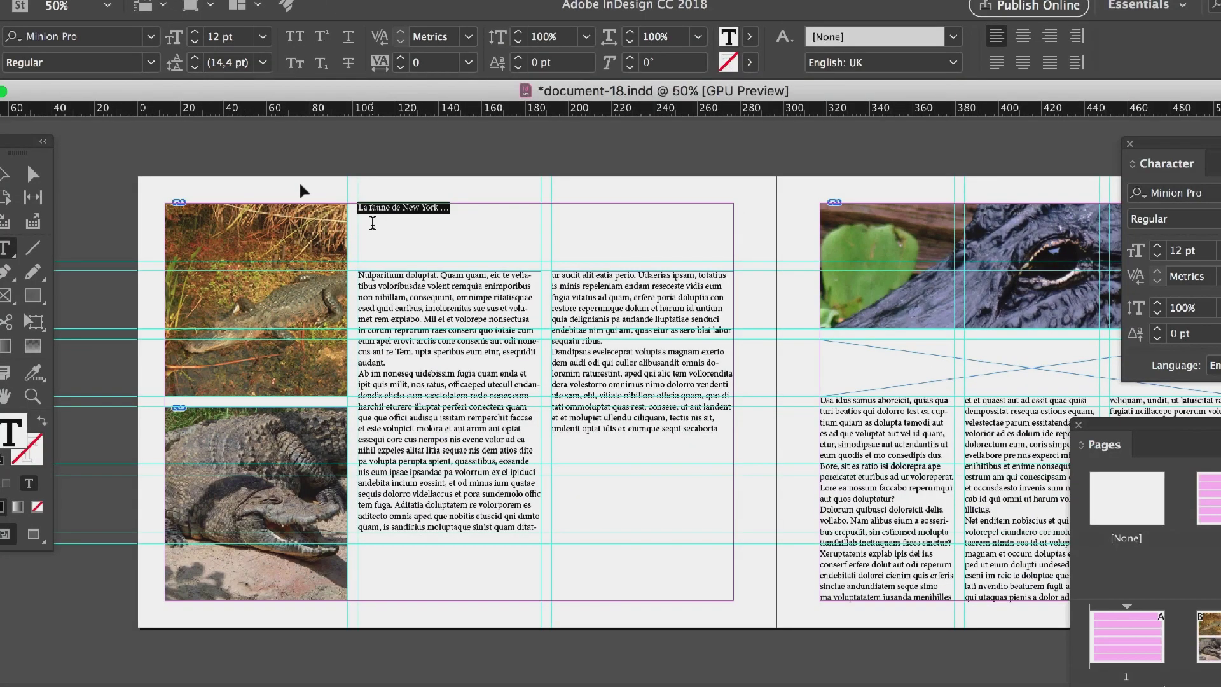
{"action": "key", "text": "Escape"}
{"action": "left_click", "coordinate": [434, 185]}
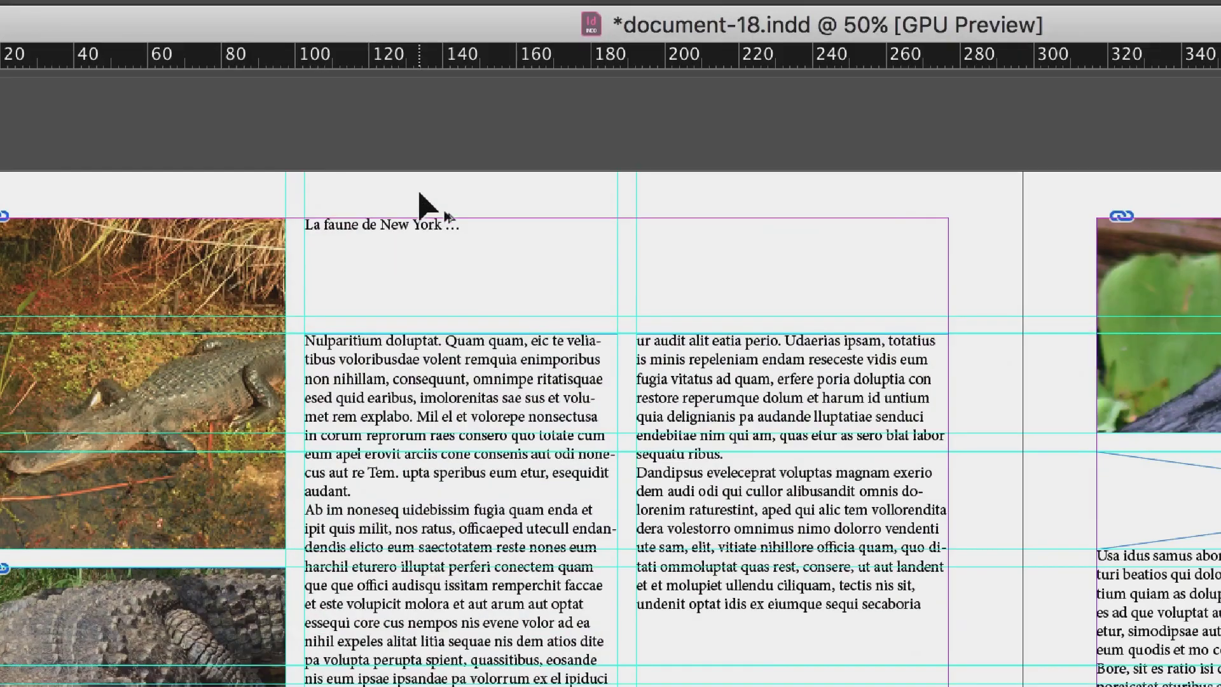
Select the title frame on page 2 and set its font size to 40 pt, keeping the Character panel clear of the title
{"action": "left_click", "coordinate": [499, 245]}
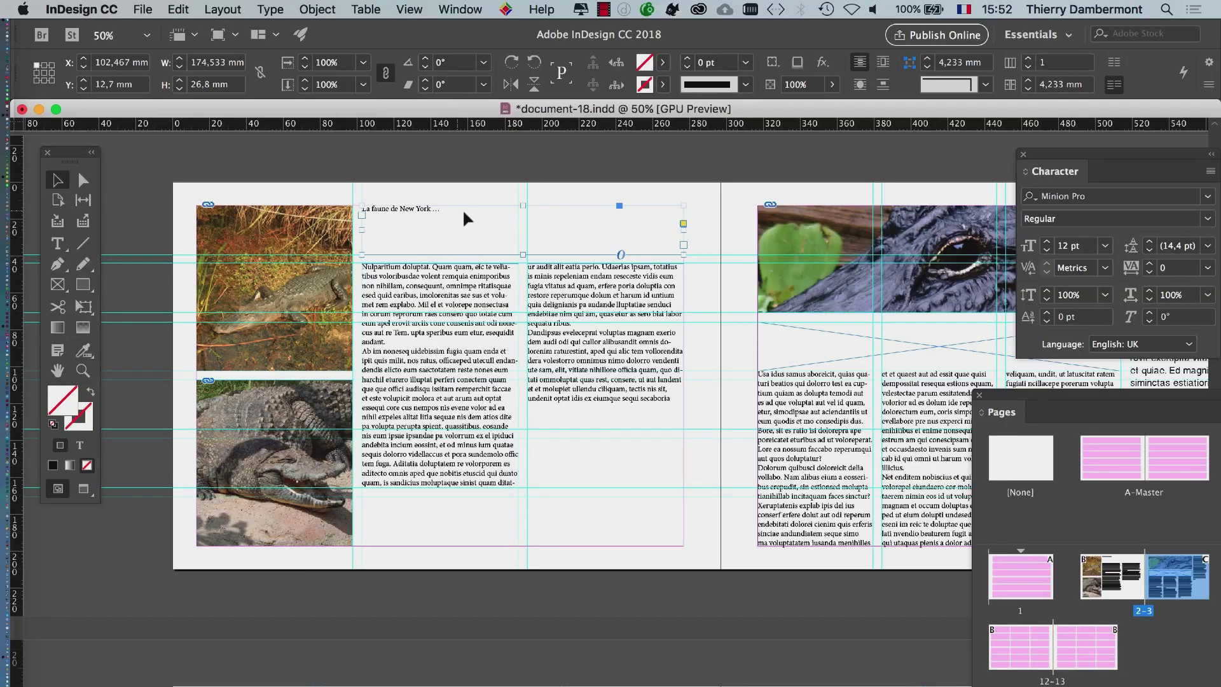
{"action": "left_click_drag", "start_coordinate": [1063, 158], "coordinate": [714, 242]}
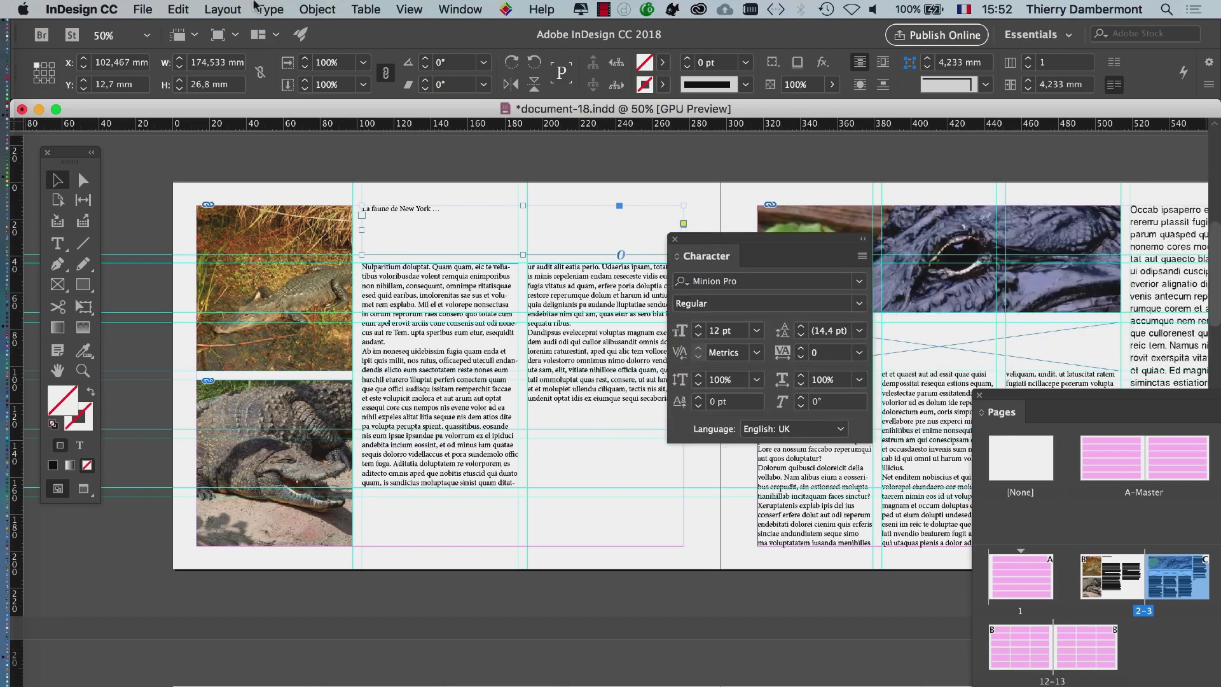
{"action": "left_click", "coordinate": [270, 9]}
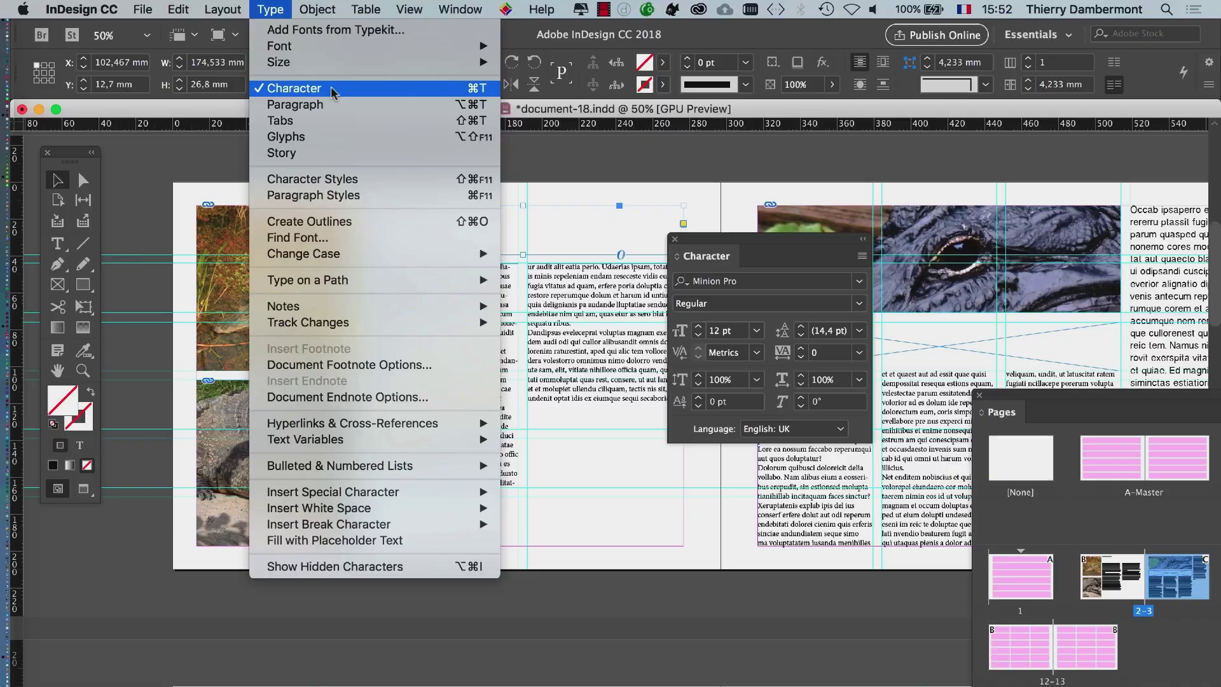
{"action": "left_click", "coordinate": [731, 245]}
{"action": "left_click_drag", "start_coordinate": [731, 245], "coordinate": [586, 188]}
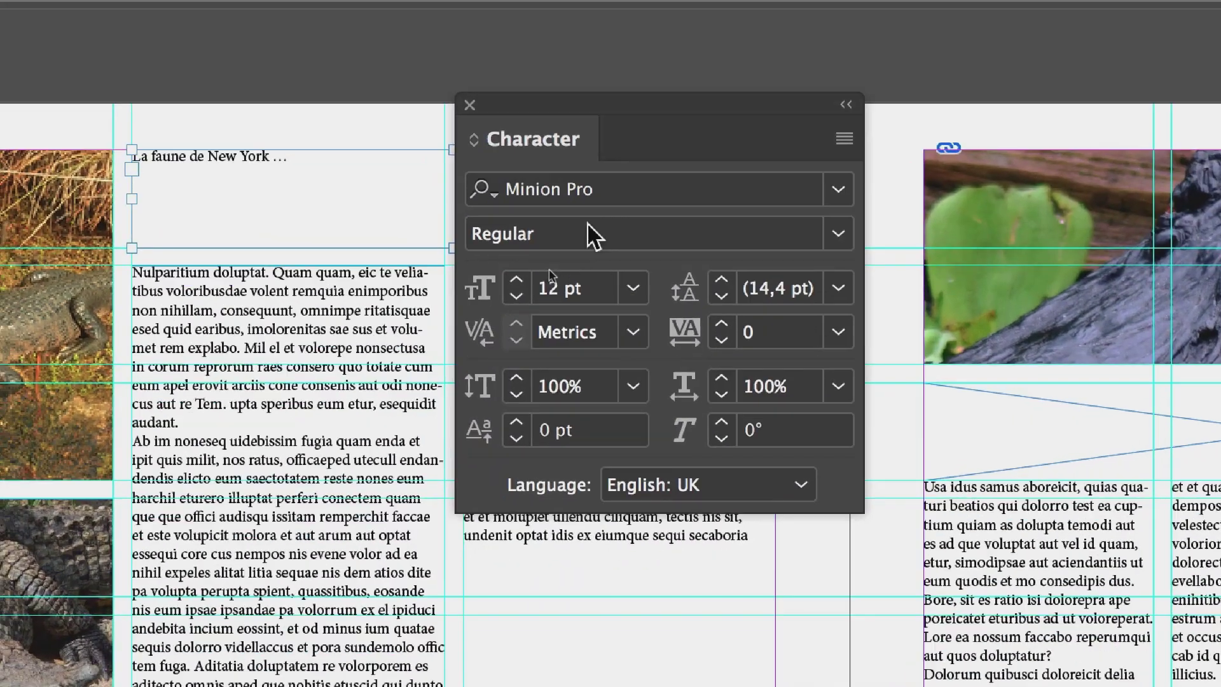
{"action": "double_click", "coordinate": [549, 274]}
{"action": "type", "text": "20"}
{"action": "key", "text": "Return"}
{"action": "type", "text": "40"}
{"action": "key", "text": "Return"}
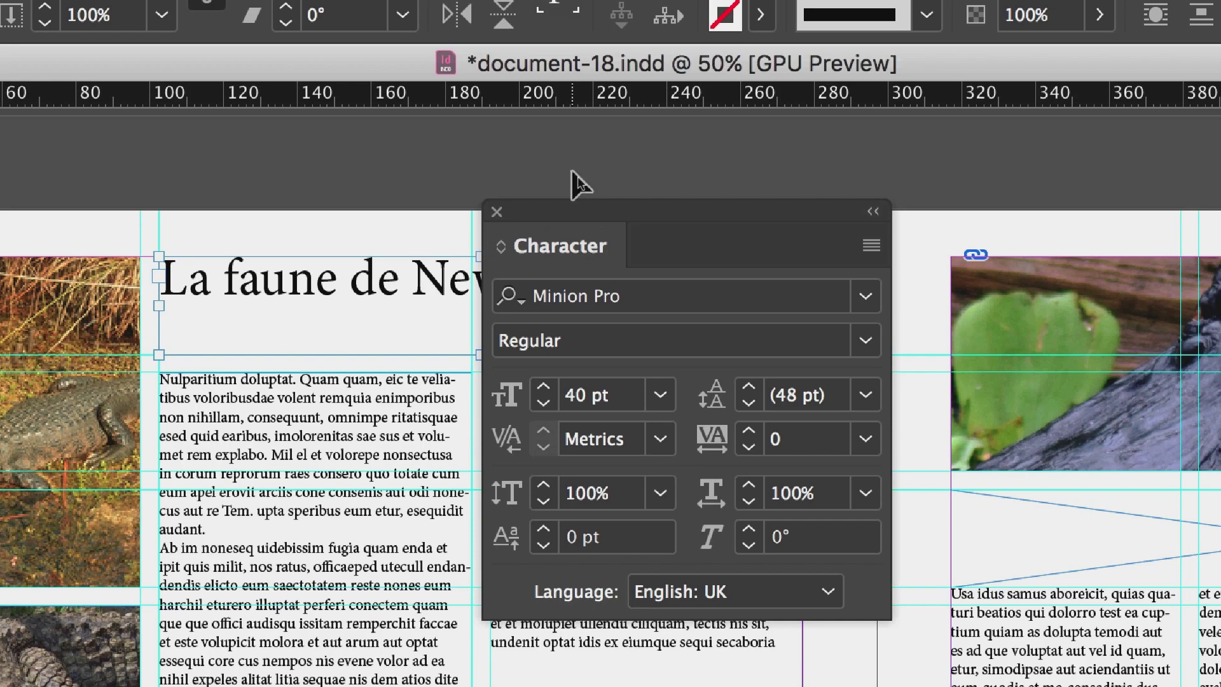
{"action": "left_click_drag", "start_coordinate": [576, 206], "coordinate": [782, 183]}
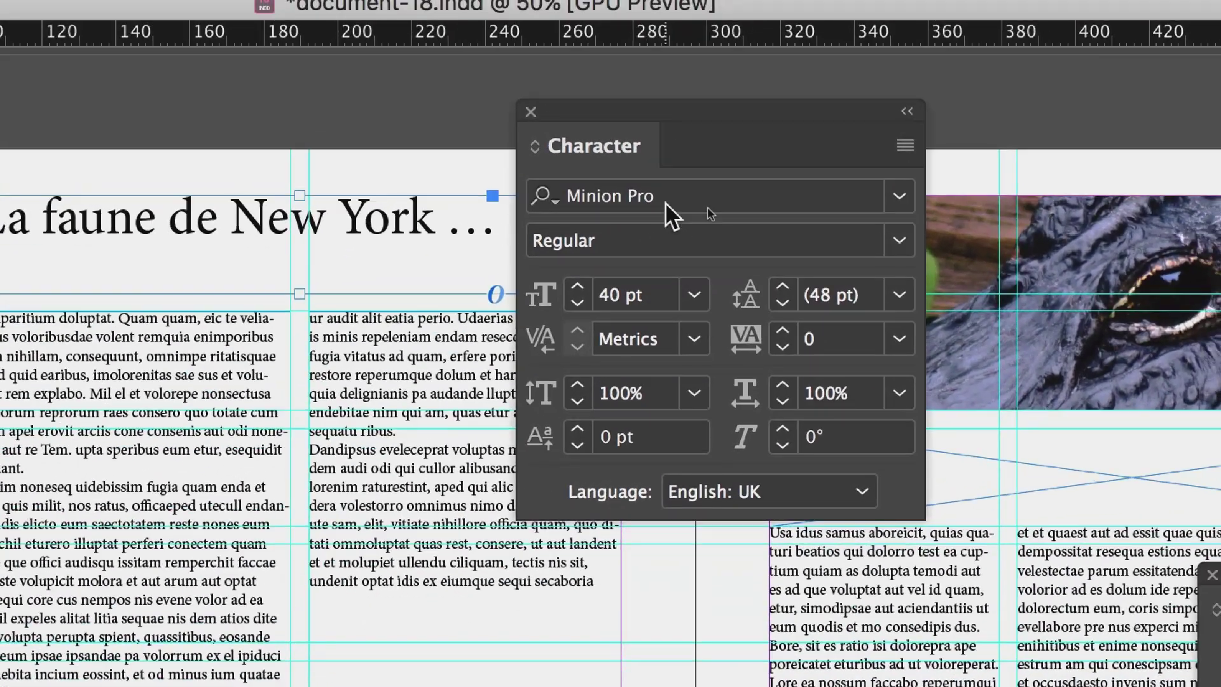
Set the page 2 title's font to Mona Lisa Solid ITC TT at 60 pt and move the Character panel off the title
{"action": "left_click", "coordinate": [665, 202]}
{"action": "type", "text": "Mon"}
{"action": "key", "text": "Down"}
{"action": "key", "text": "Up"}
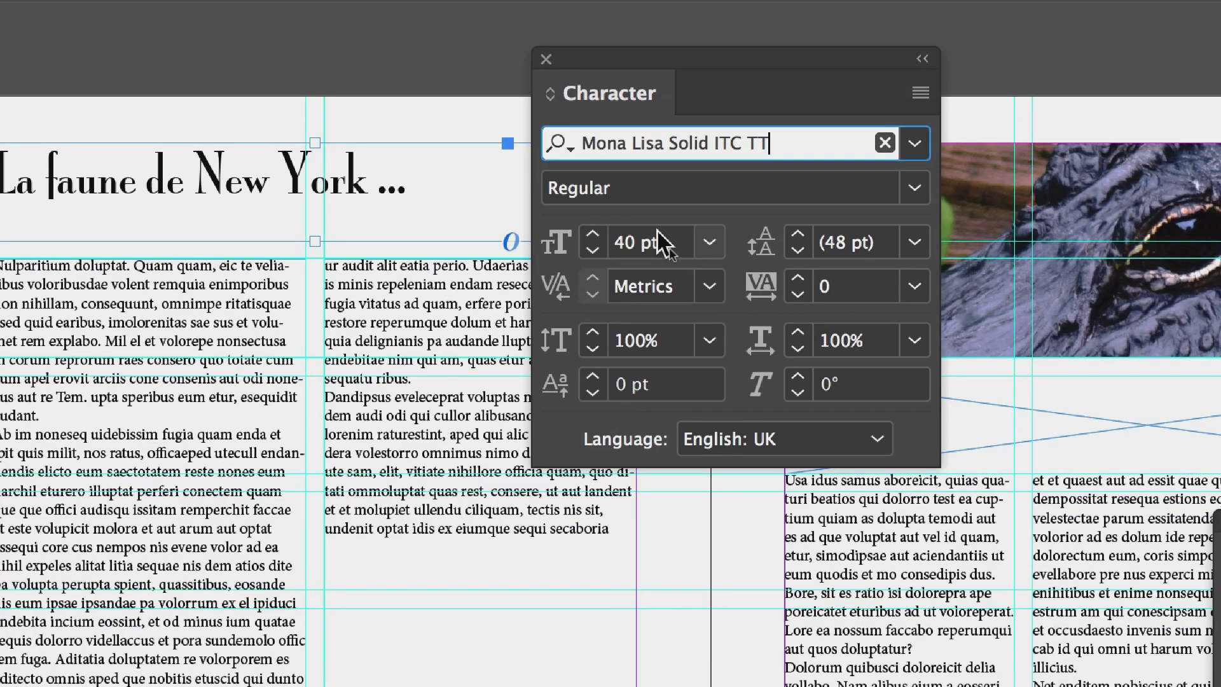
{"action": "double_click", "coordinate": [662, 245]}
{"action": "type", "text": "60"}
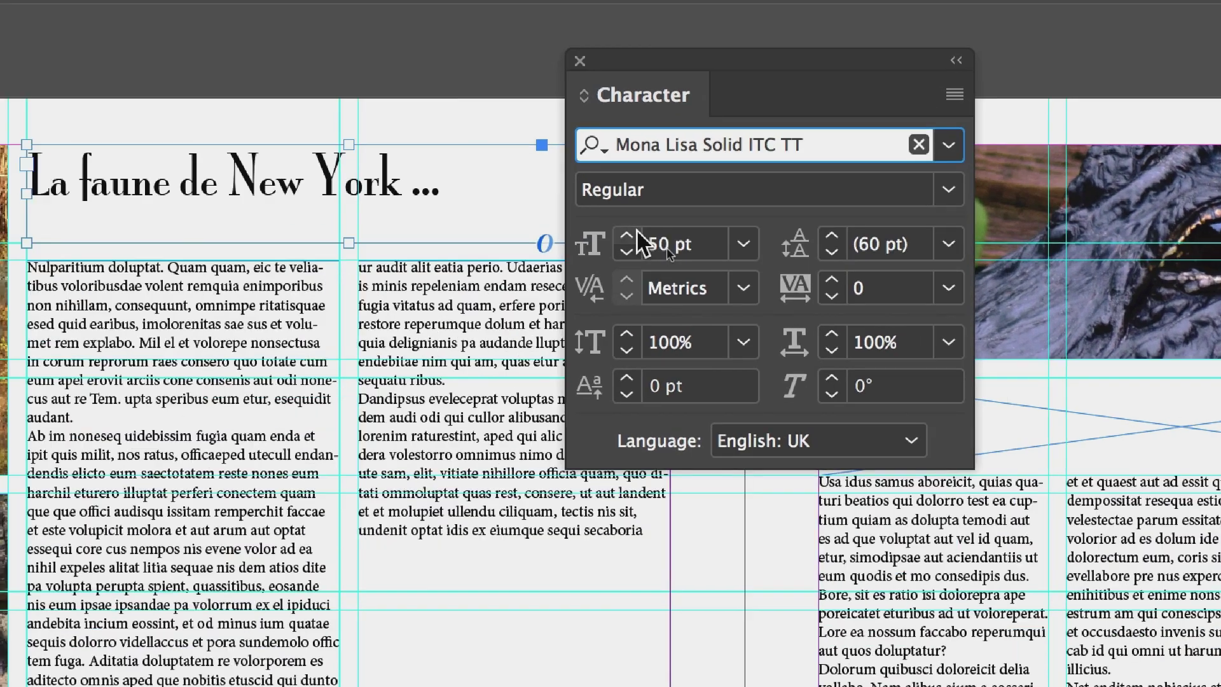
{"action": "key", "text": "Return"}
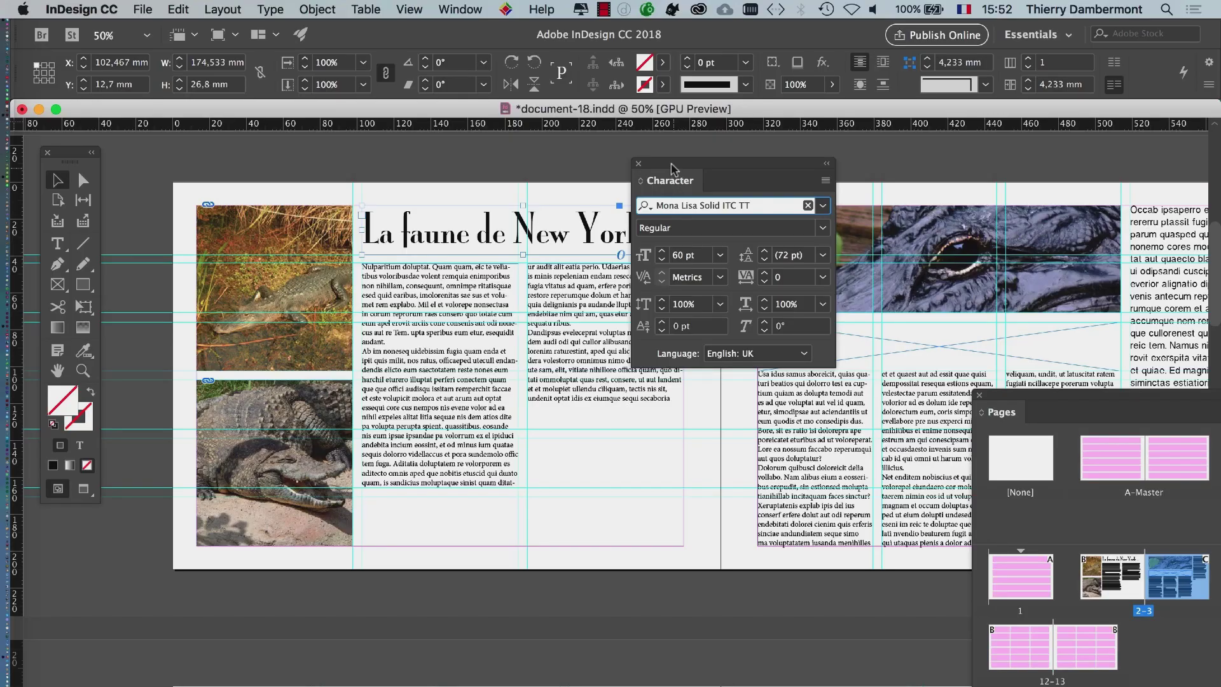
{"action": "left_click_drag", "start_coordinate": [670, 164], "coordinate": [240, 426]}
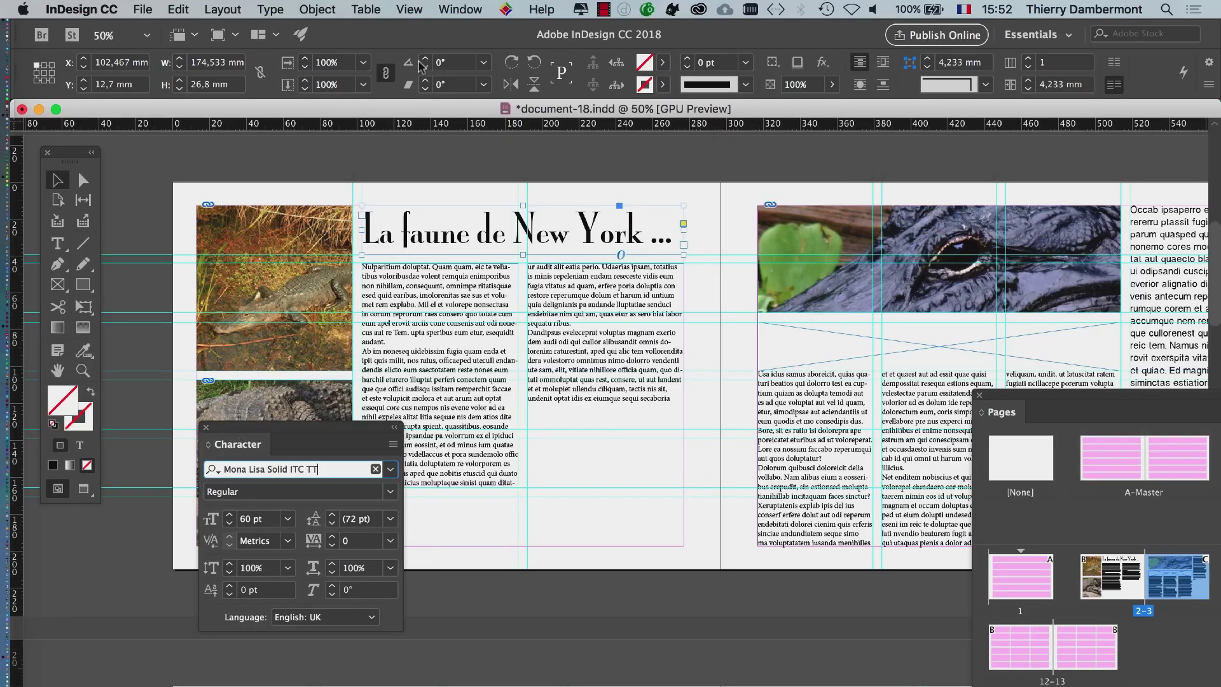
Display the Swatches panel and place it just below the page 2 title
{"action": "left_click", "coordinate": [458, 9]}
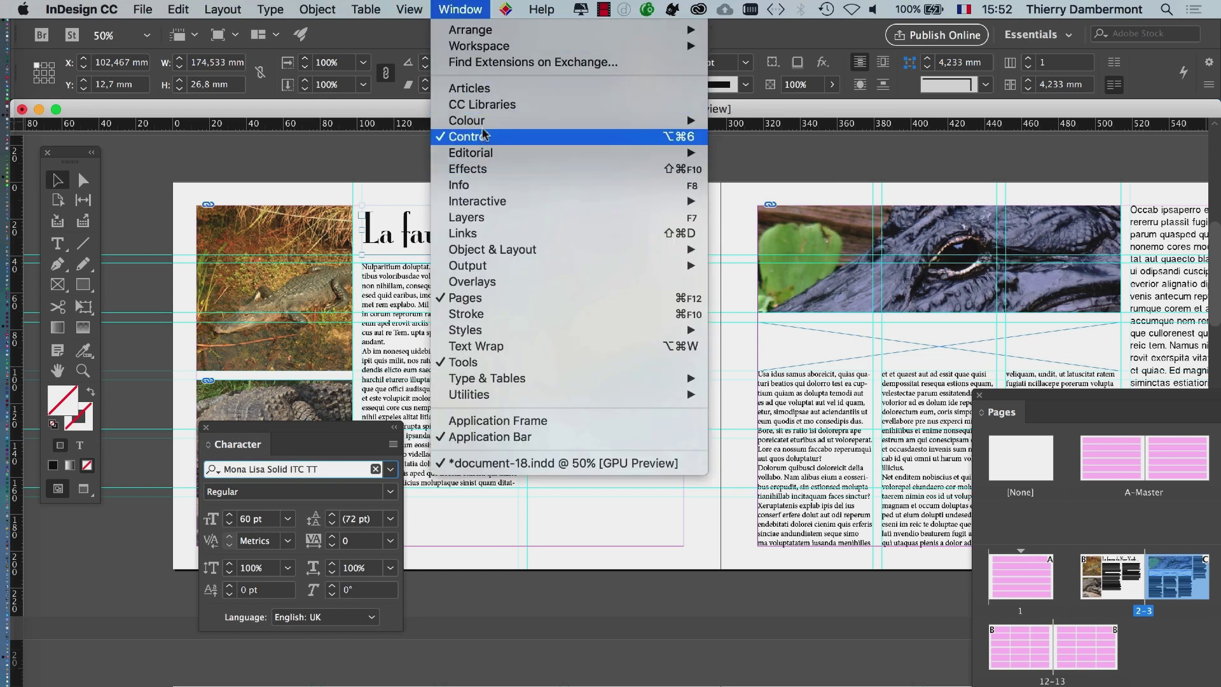
{"action": "mouse_move", "coordinate": [484, 128]}
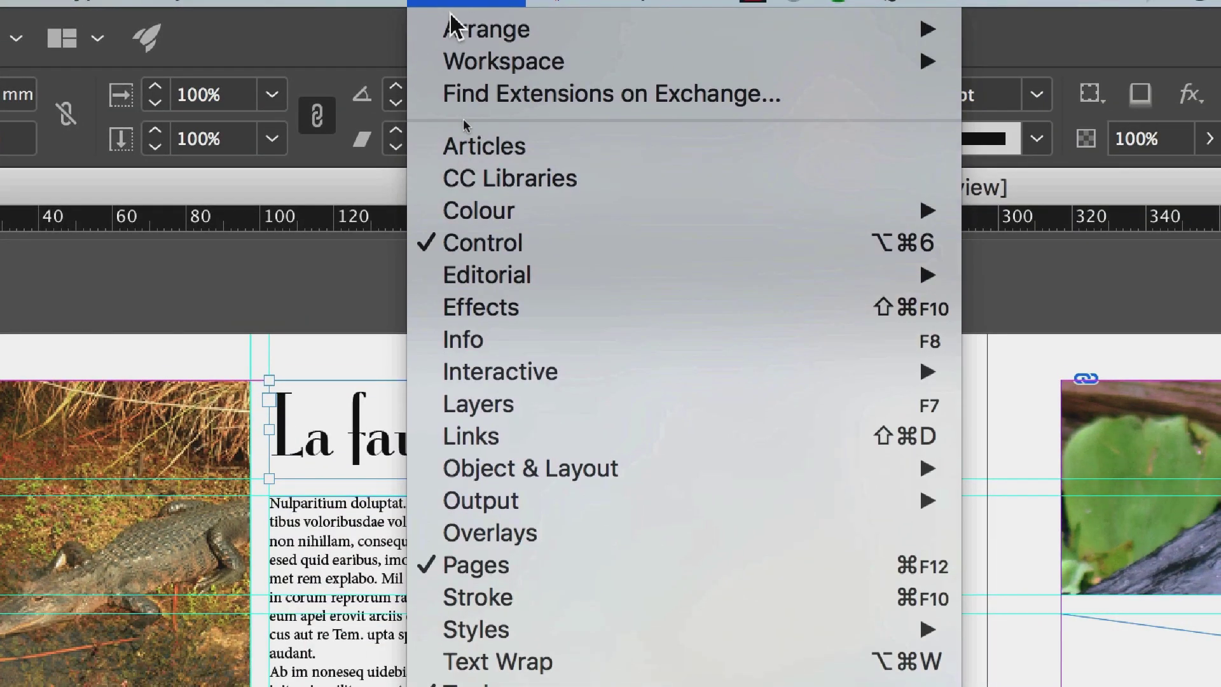
{"action": "mouse_move", "coordinate": [700, 210]}
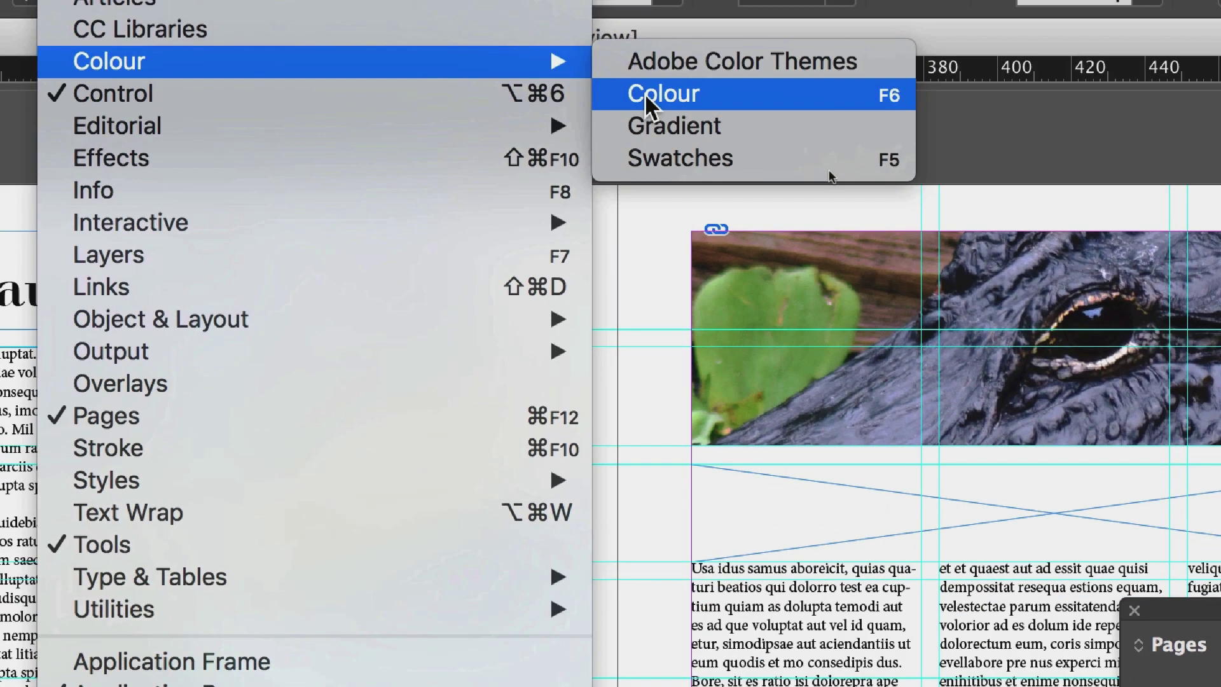
{"action": "left_click", "coordinate": [833, 163]}
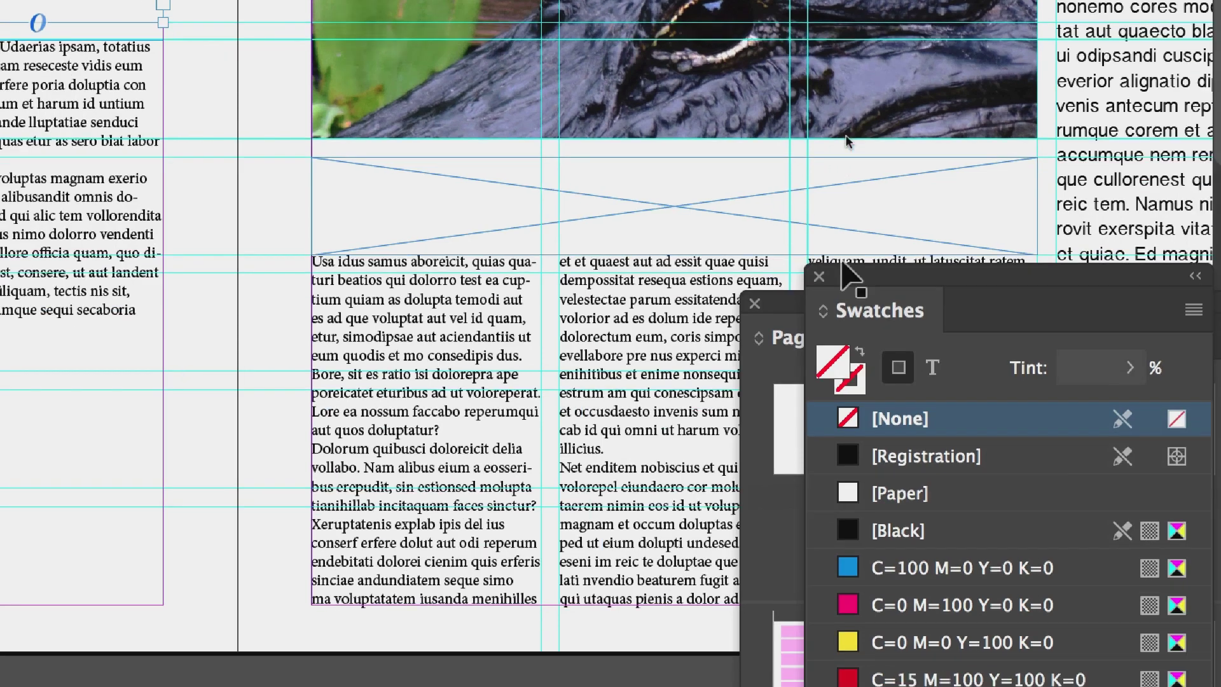
{"action": "left_click_drag", "start_coordinate": [849, 277], "coordinate": [0, 88]}
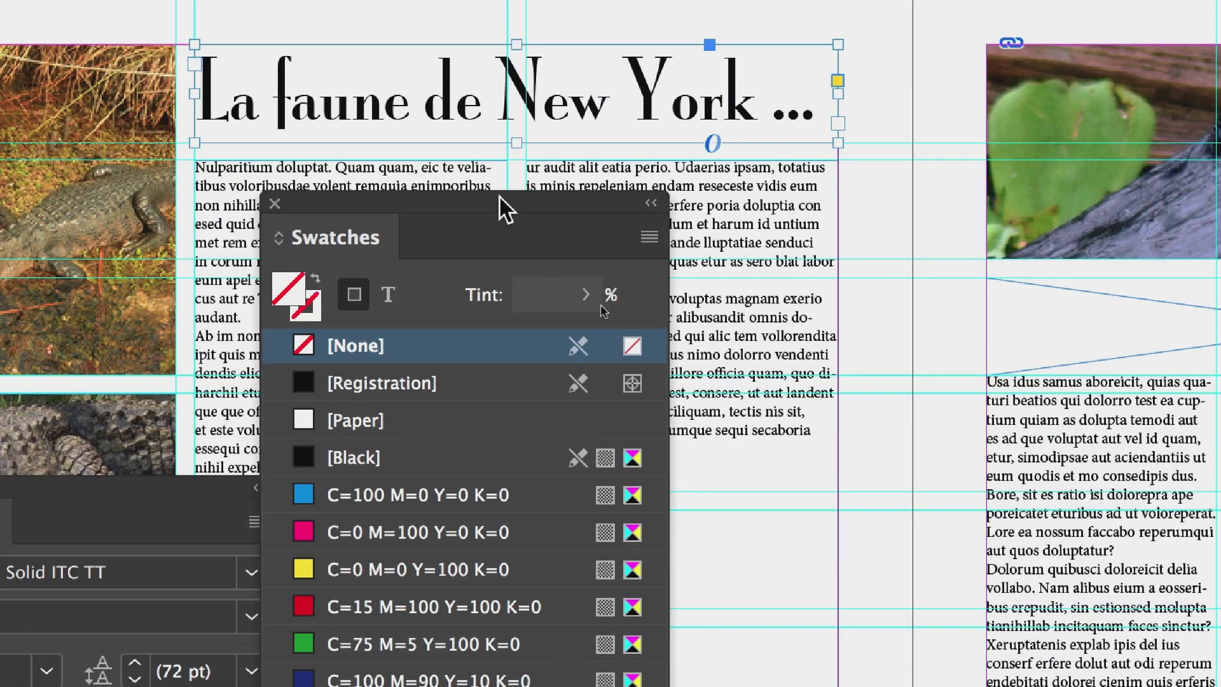
Create a new RGB process colour swatch with red 248, green 0 and blue 0
{"action": "left_click", "coordinate": [649, 237]}
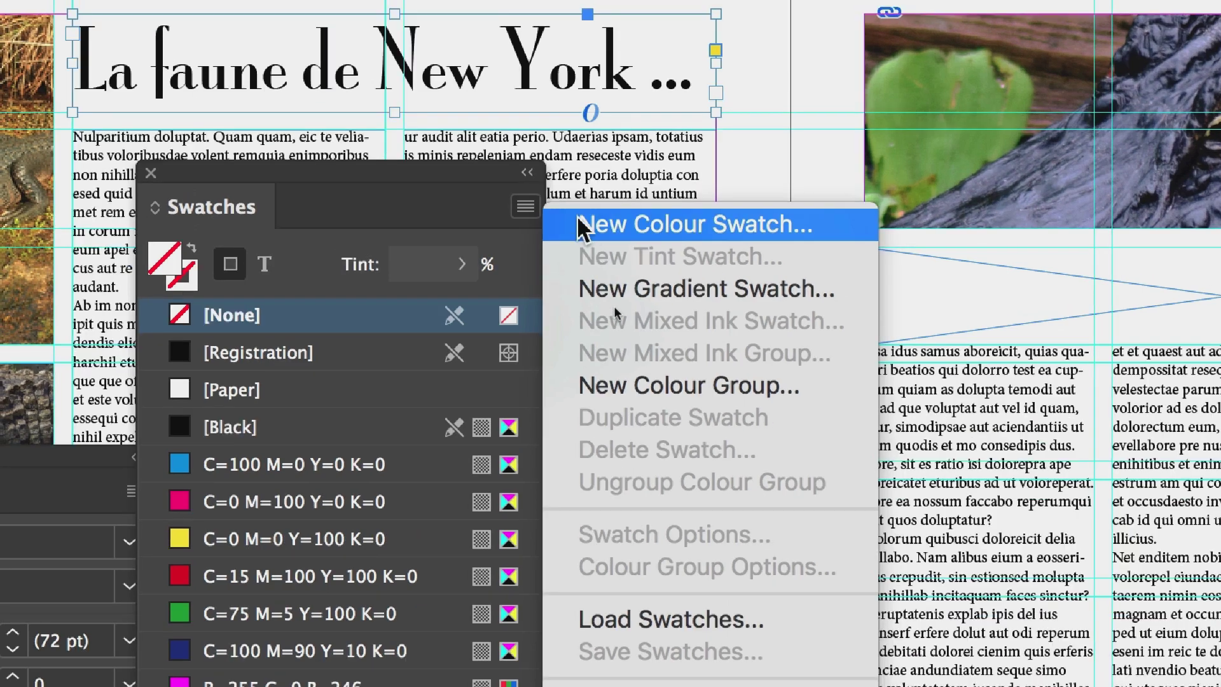
{"action": "left_click", "coordinate": [579, 218]}
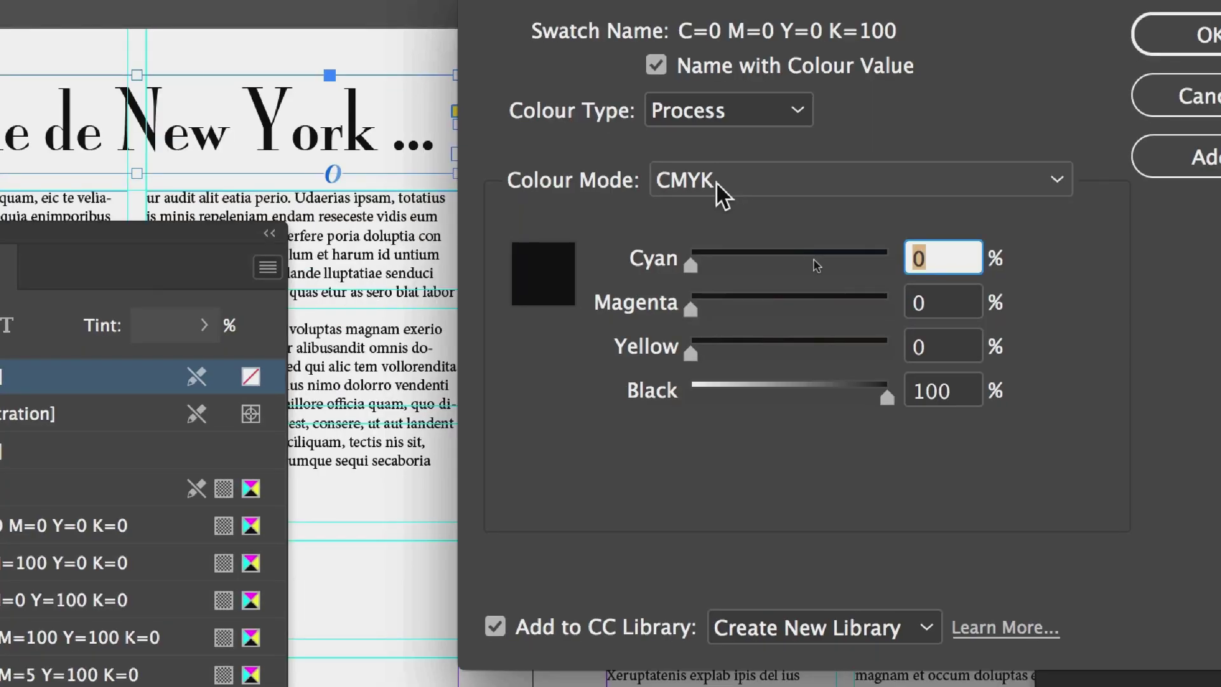
{"action": "left_click", "coordinate": [1010, 134]}
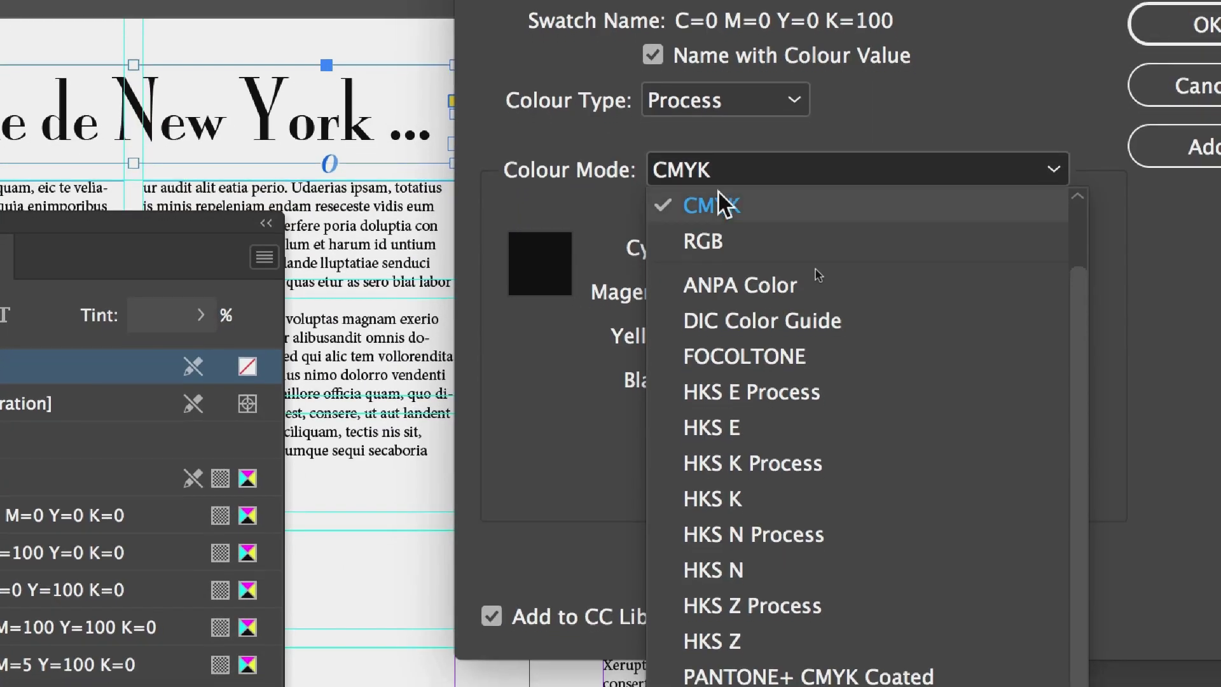
{"action": "left_click", "coordinate": [717, 216]}
{"action": "left_click", "coordinate": [740, 216]}
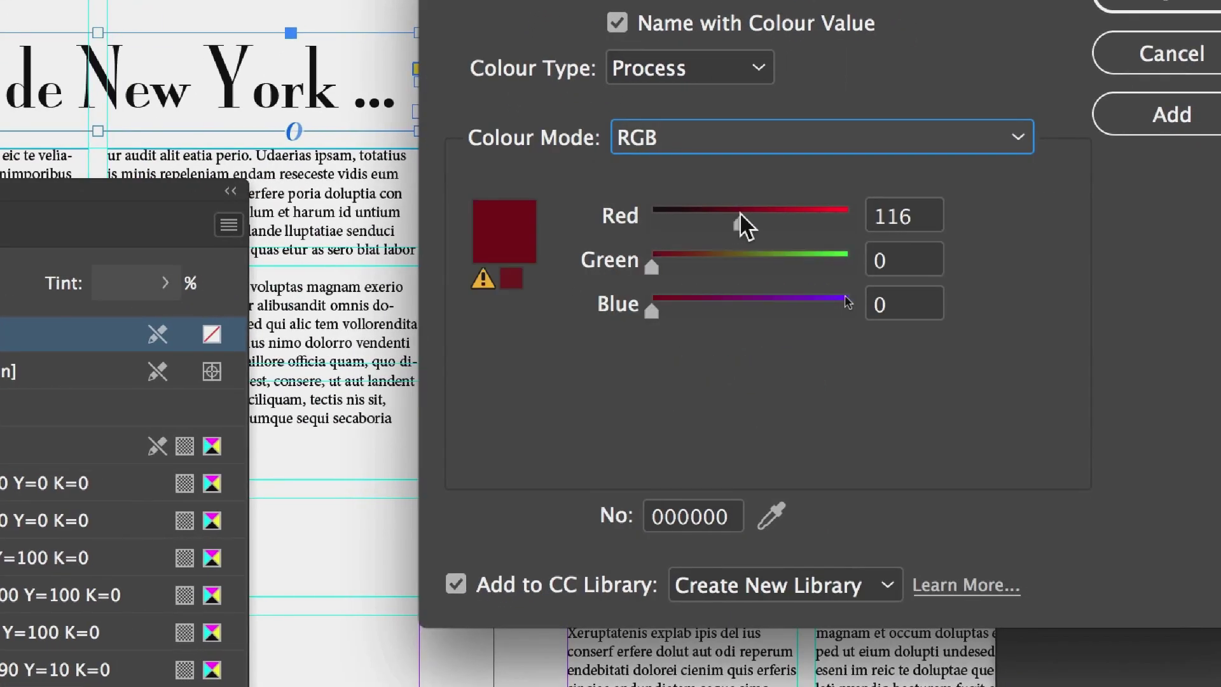
{"action": "left_click_drag", "start_coordinate": [740, 217], "coordinate": [765, 213]}
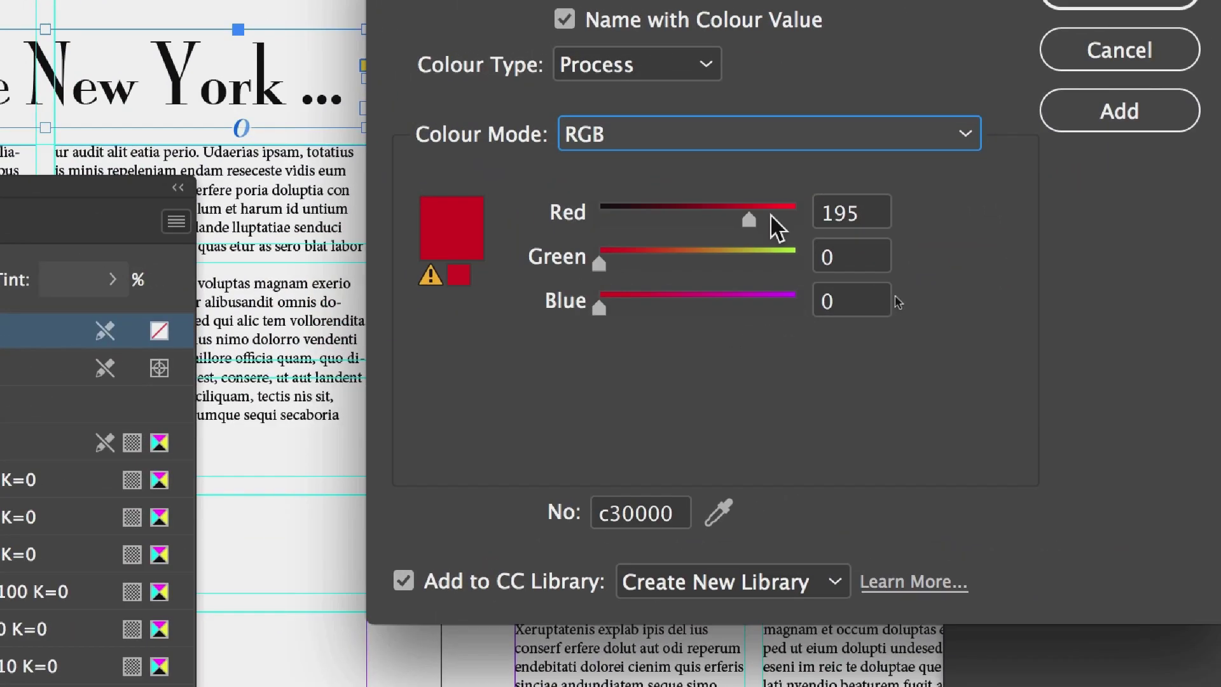
{"action": "left_click_drag", "start_coordinate": [770, 214], "coordinate": [791, 216]}
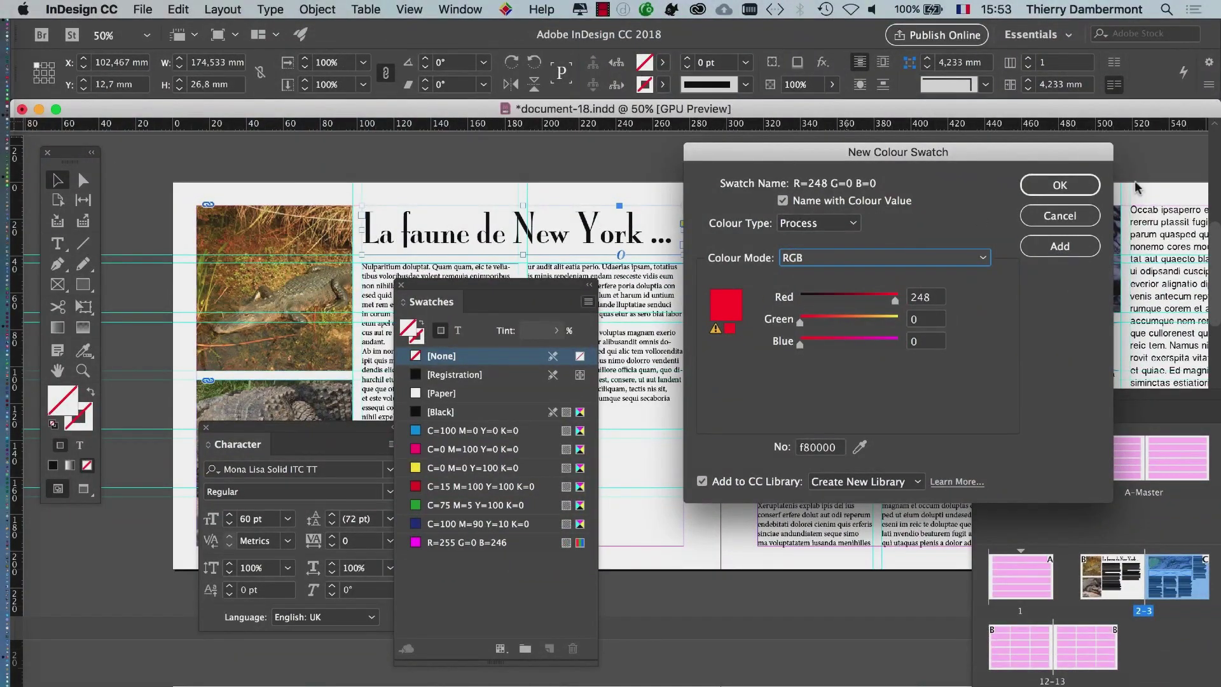
{"action": "left_click", "coordinate": [1059, 184]}
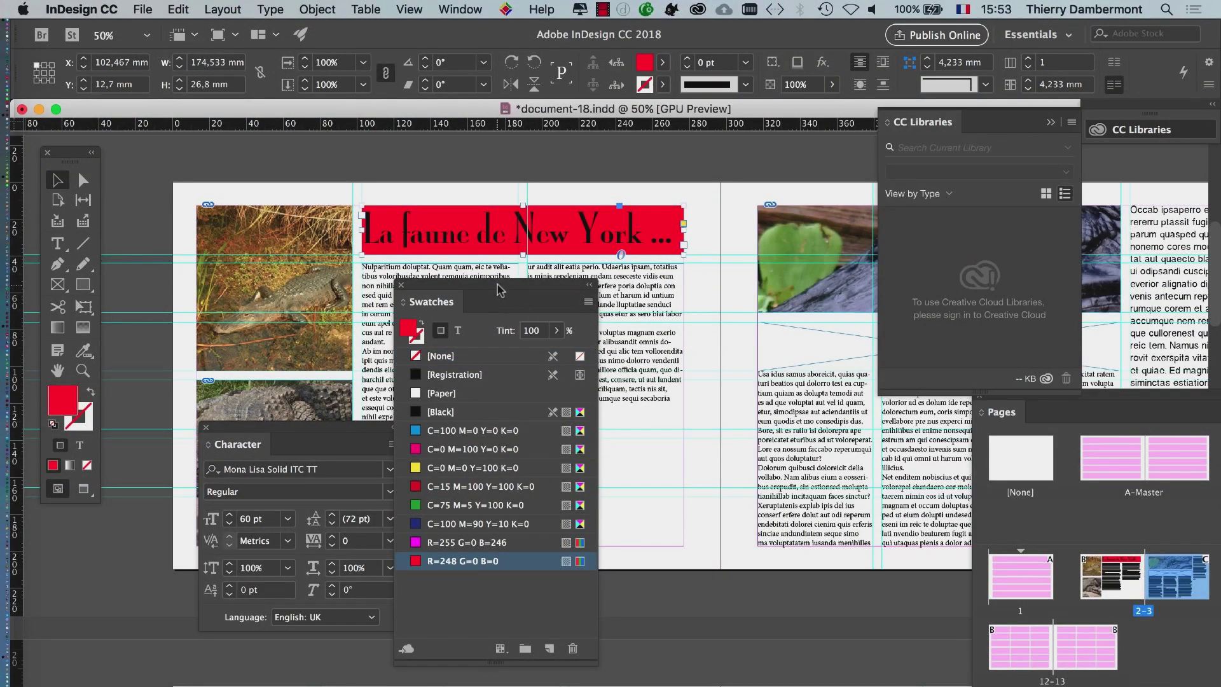
Remove the red fill from the title frame, reapply the R=248 G=0 B=0 swatch to the frame and clear it again
{"action": "left_click_drag", "start_coordinate": [496, 306], "coordinate": [833, 161]}
{"action": "left_click_drag", "start_coordinate": [68, 156], "coordinate": [312, 156]}
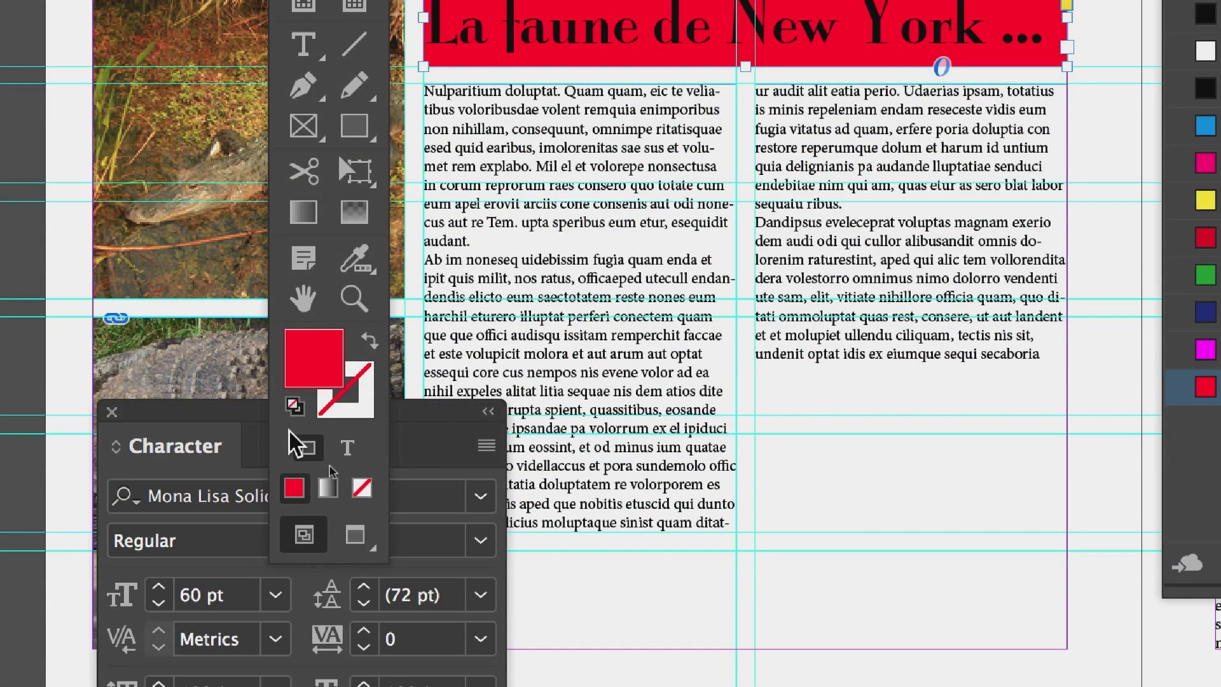
{"action": "left_click", "coordinate": [362, 488]}
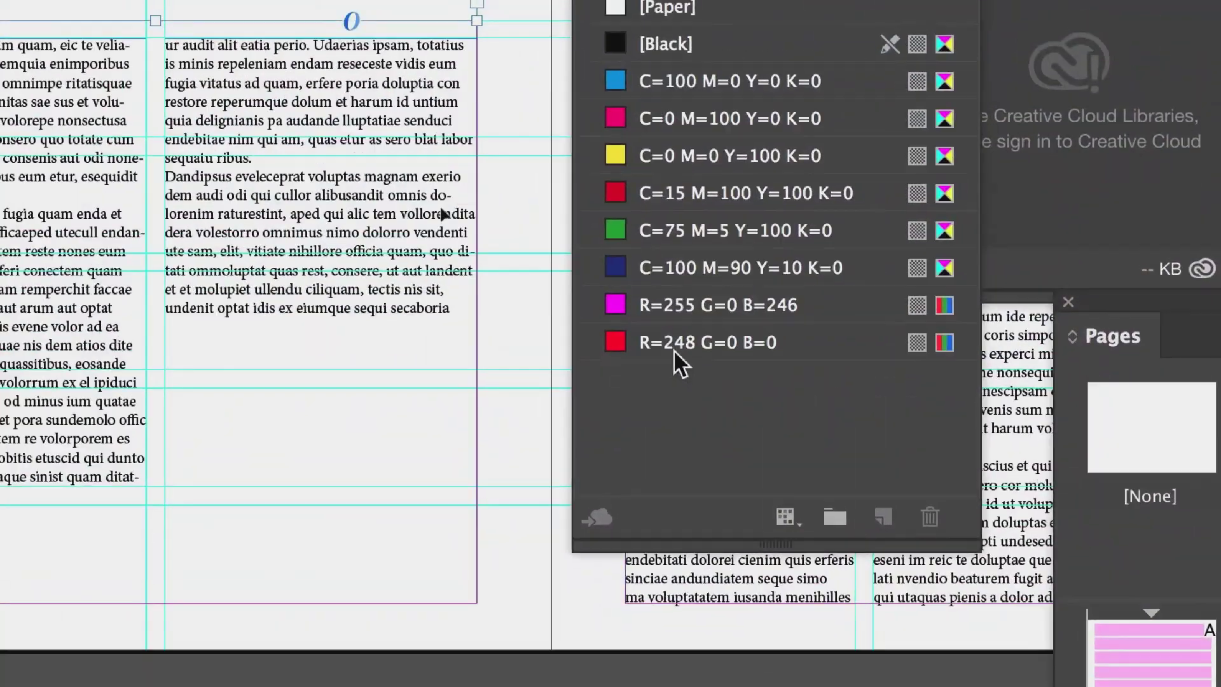
{"action": "left_click", "coordinate": [673, 349]}
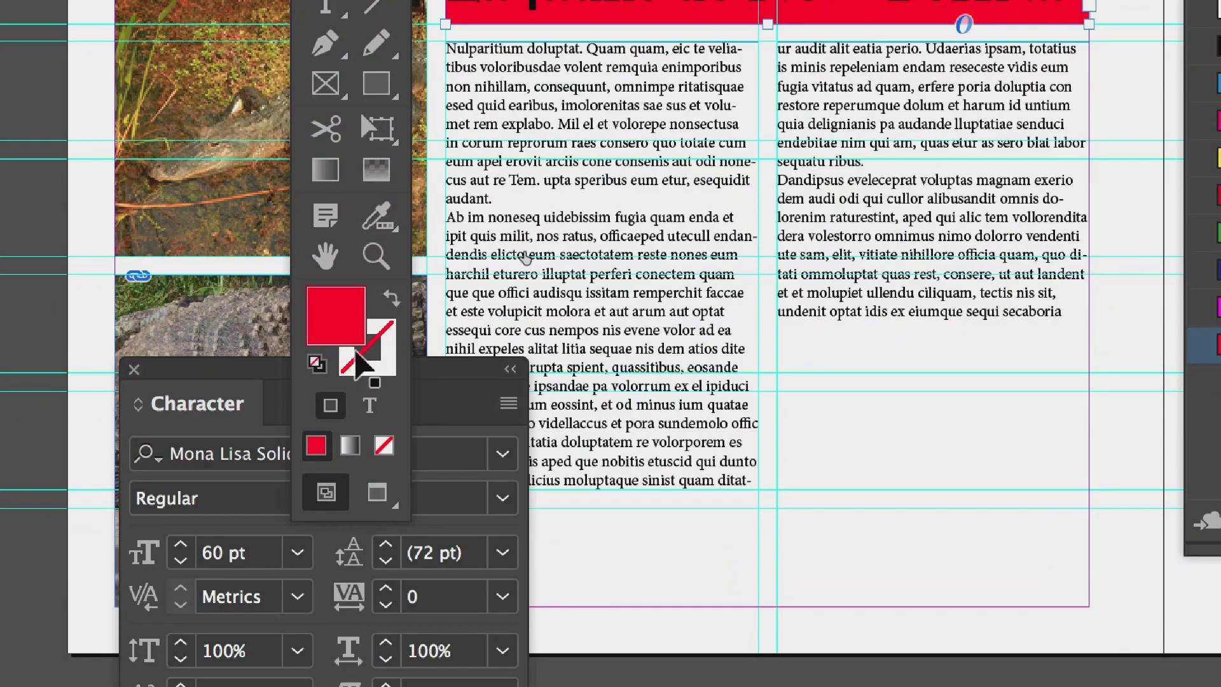
{"action": "left_click", "coordinate": [384, 445]}
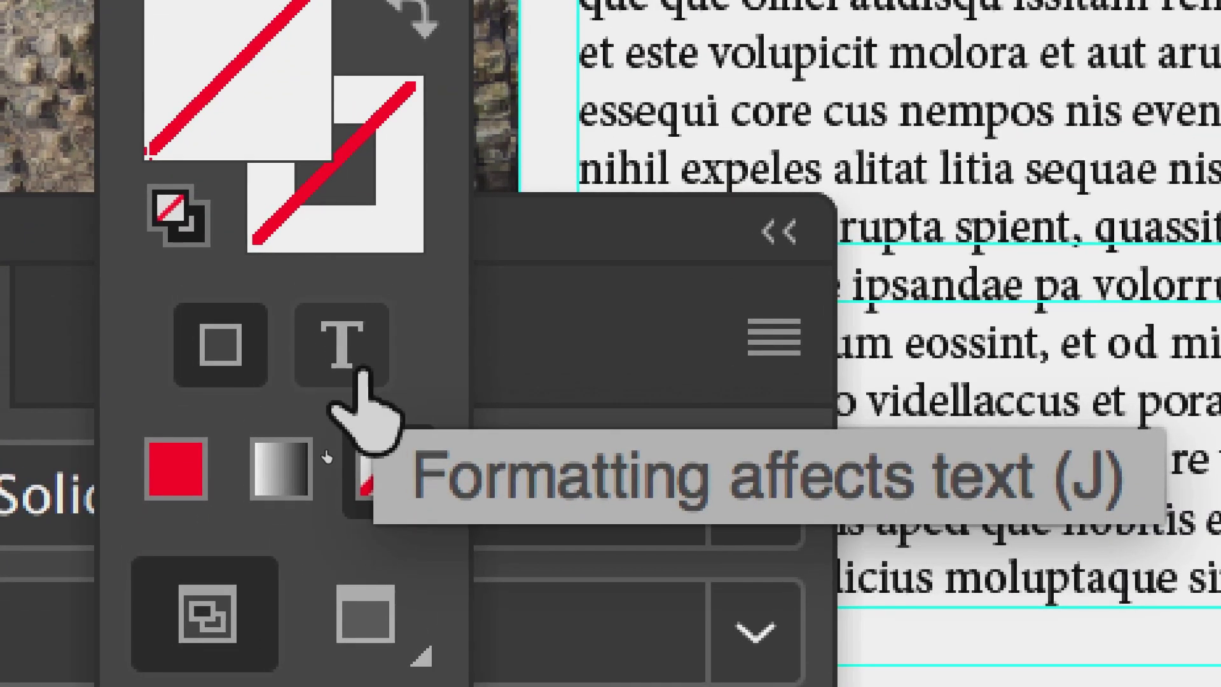
Apply the R=248 G=0 B=0 swatch to the text of the page 2 title instead of its frame, and deselect it
{"action": "left_click", "coordinate": [360, 407]}
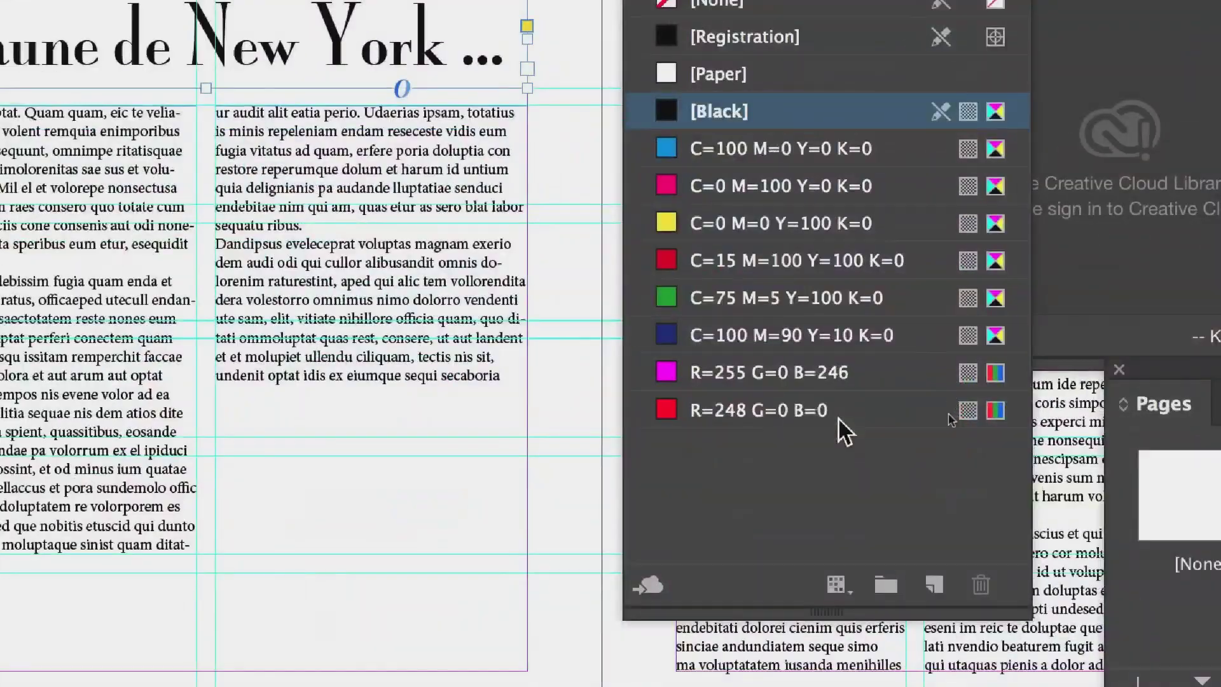
{"action": "left_click", "coordinate": [838, 418]}
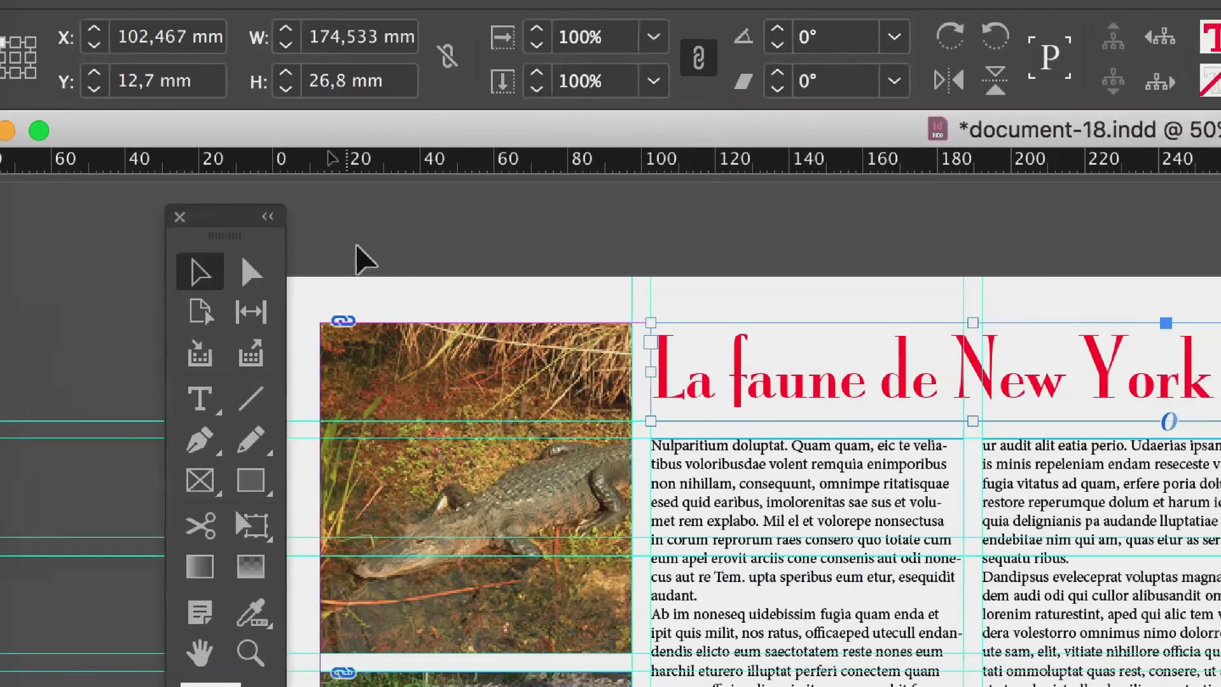
{"action": "left_click", "coordinate": [366, 258]}
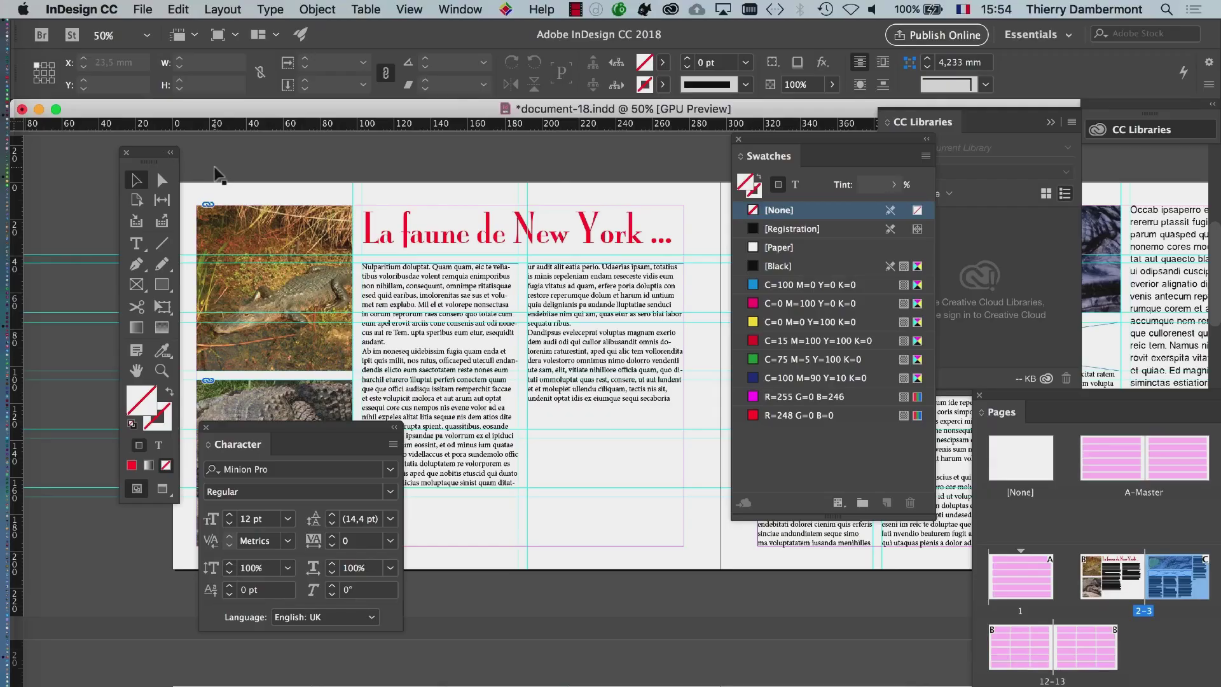
Move the Character and Swatches panels below the spread so that both pages are clear
{"action": "left_click_drag", "start_coordinate": [255, 444], "coordinate": [140, 677]}
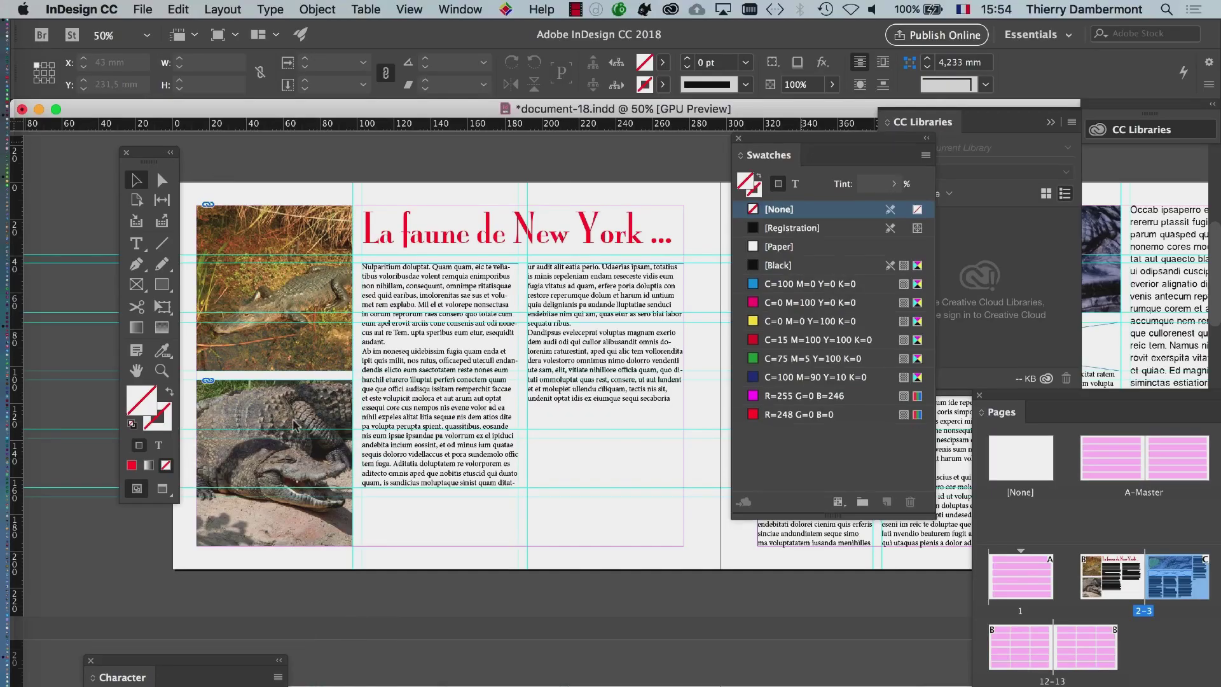
{"action": "left_click_drag", "start_coordinate": [769, 155], "coordinate": [650, 614]}
{"action": "left_click", "coordinate": [687, 520]}
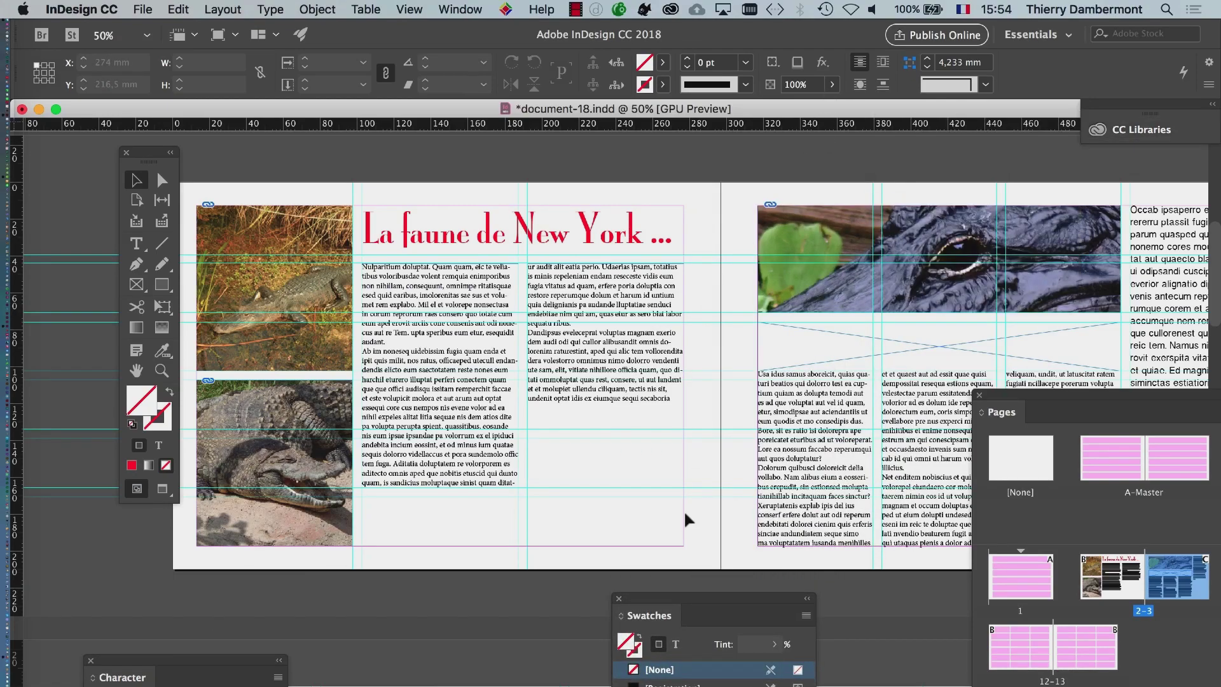
Preview the spread without guides and frame edges, and view page 2 at 75%
{"action": "scroll", "coordinate": [683, 349], "scroll_direction": "down", "scroll_amount": 3}
{"action": "scroll", "coordinate": [682, 349], "scroll_direction": "right", "scroll_amount": 5}
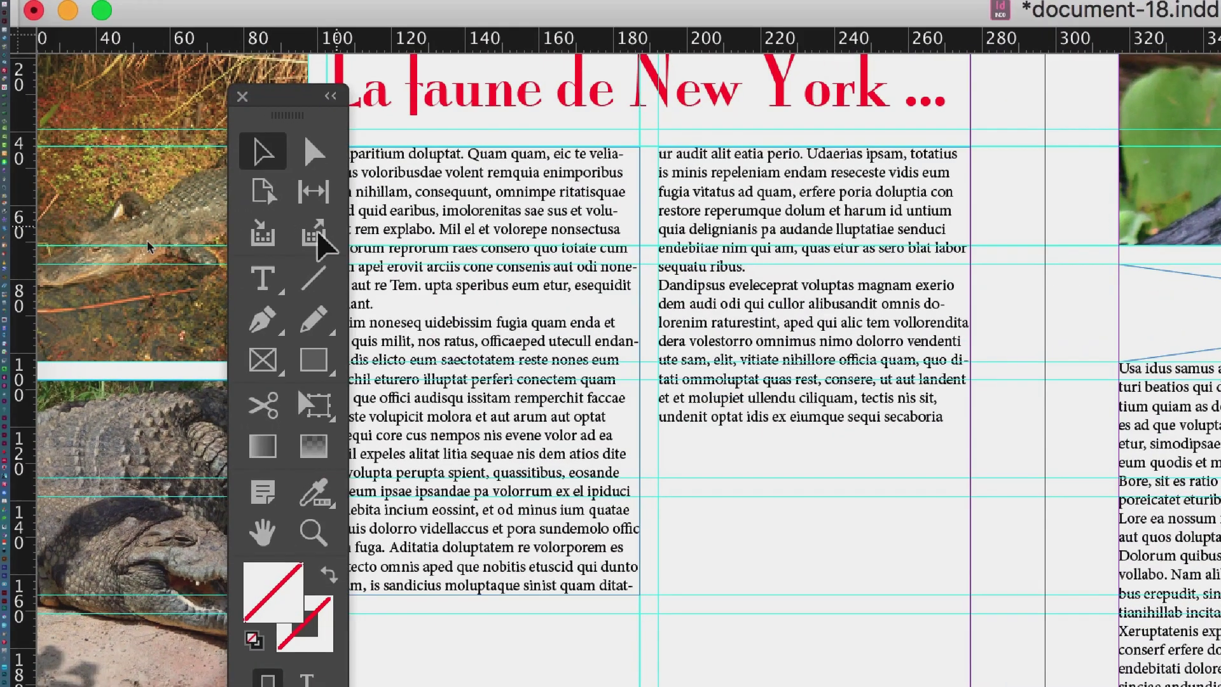
{"action": "key", "text": "t"}
{"action": "left_click", "coordinate": [273, 192]}
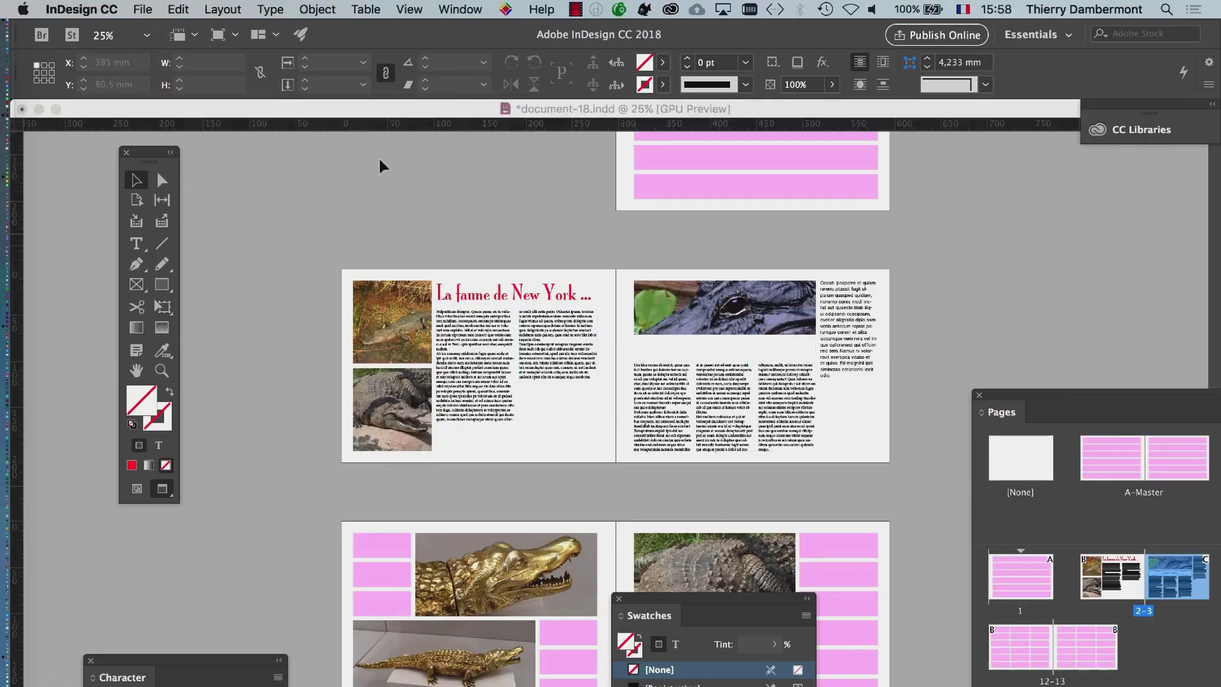
{"action": "key", "text": "super+equal"}
{"action": "key", "text": "super+equal"}
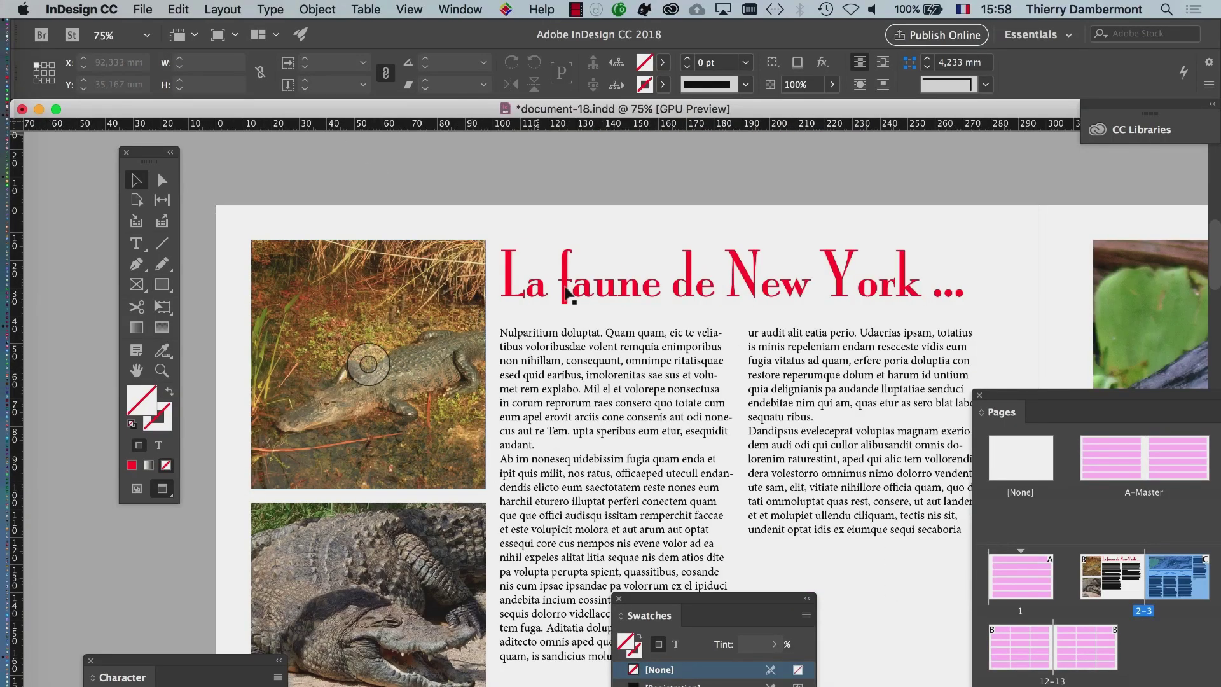
Select the page 2 title frame, bring up the Colour panel beside it and close the panel again
{"action": "left_click", "coordinate": [568, 294]}
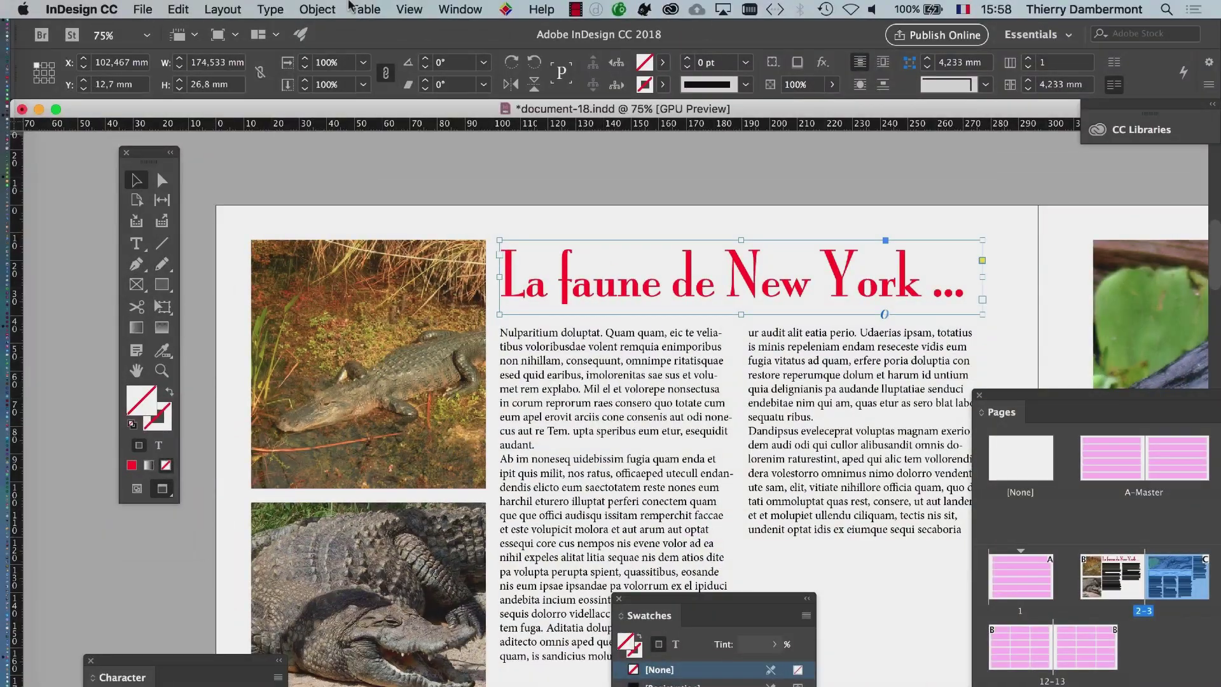
{"action": "left_click", "coordinate": [459, 9]}
{"action": "mouse_move", "coordinate": [554, 124]}
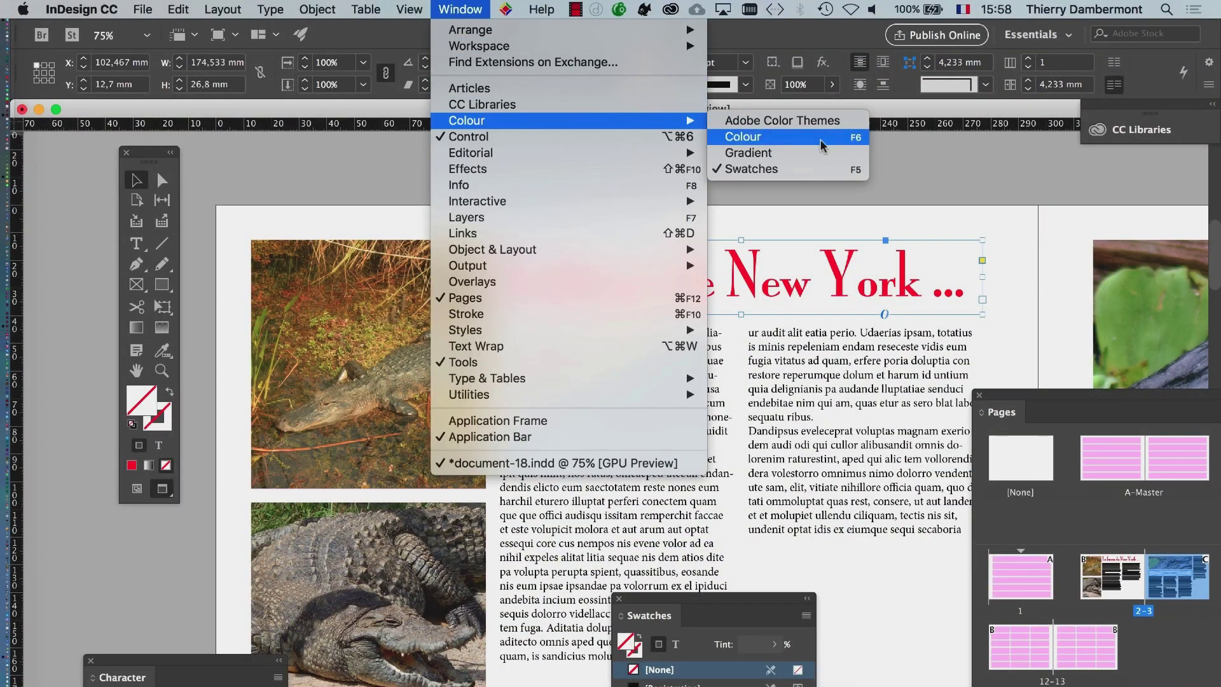
{"action": "left_click", "coordinate": [743, 136]}
{"action": "left_click_drag", "start_coordinate": [1018, 129], "coordinate": [289, 134]}
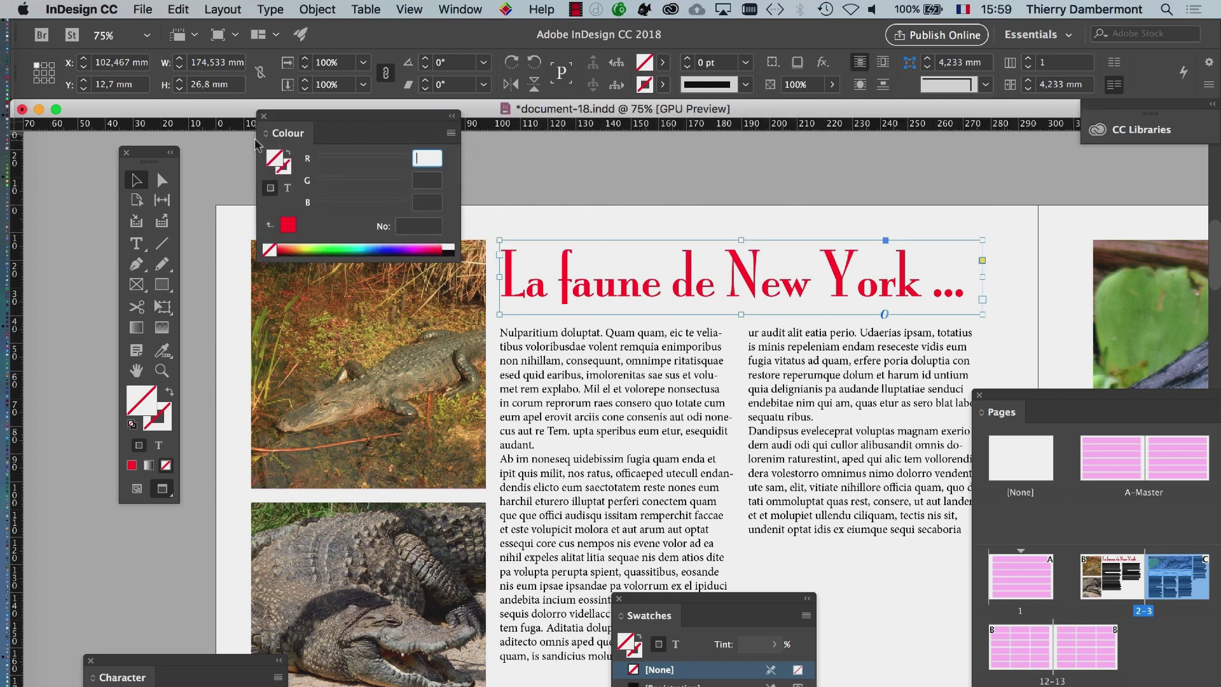
{"action": "left_click", "coordinate": [263, 117]}
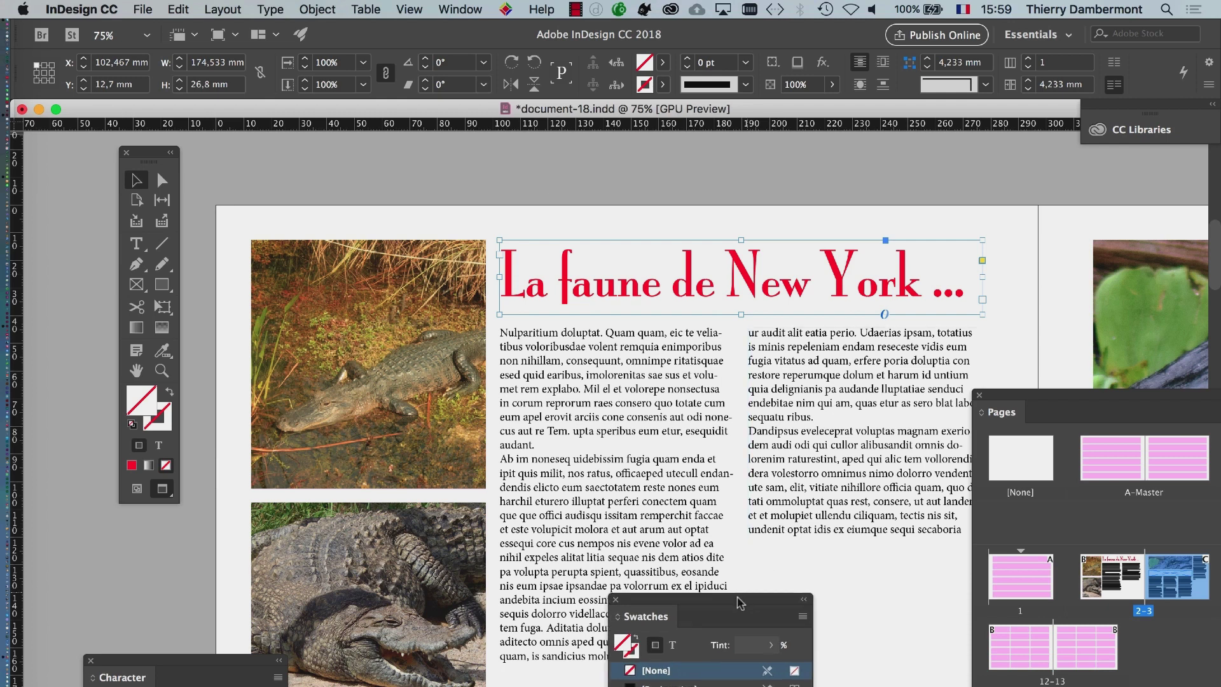
Place the Swatches panel beside the page 2 title and make colour formatting affect the title's text
{"action": "left_click_drag", "start_coordinate": [749, 597], "coordinate": [349, 166]}
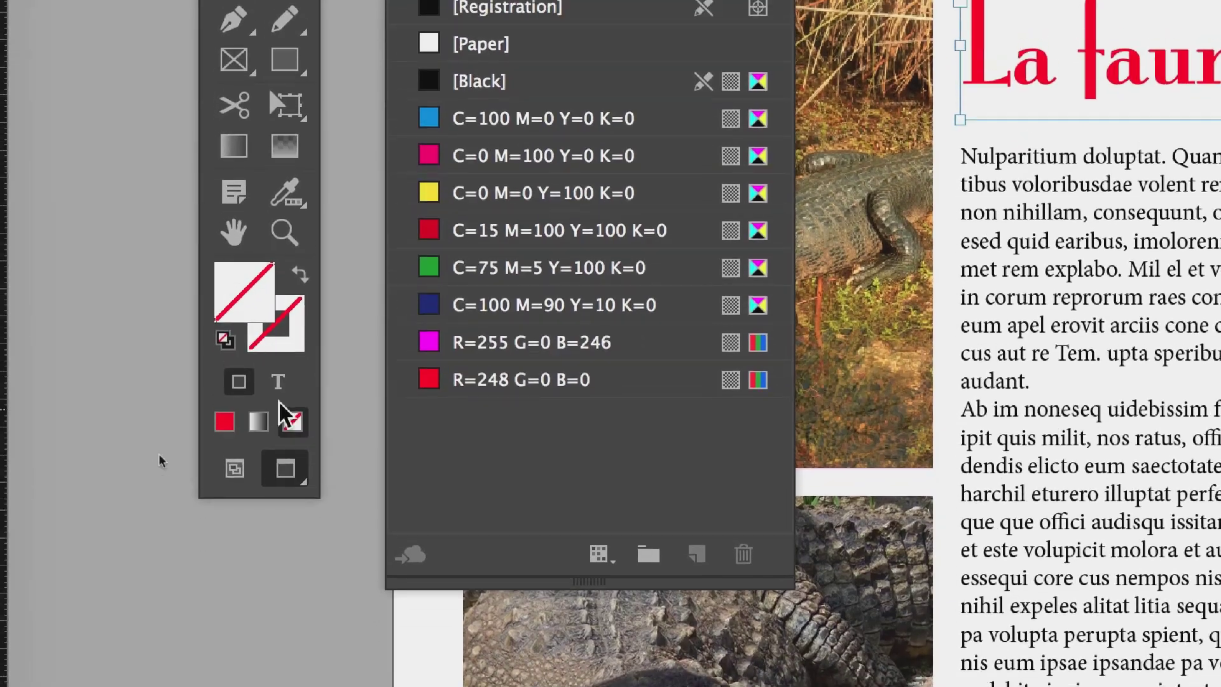
{"action": "left_click", "coordinate": [278, 390]}
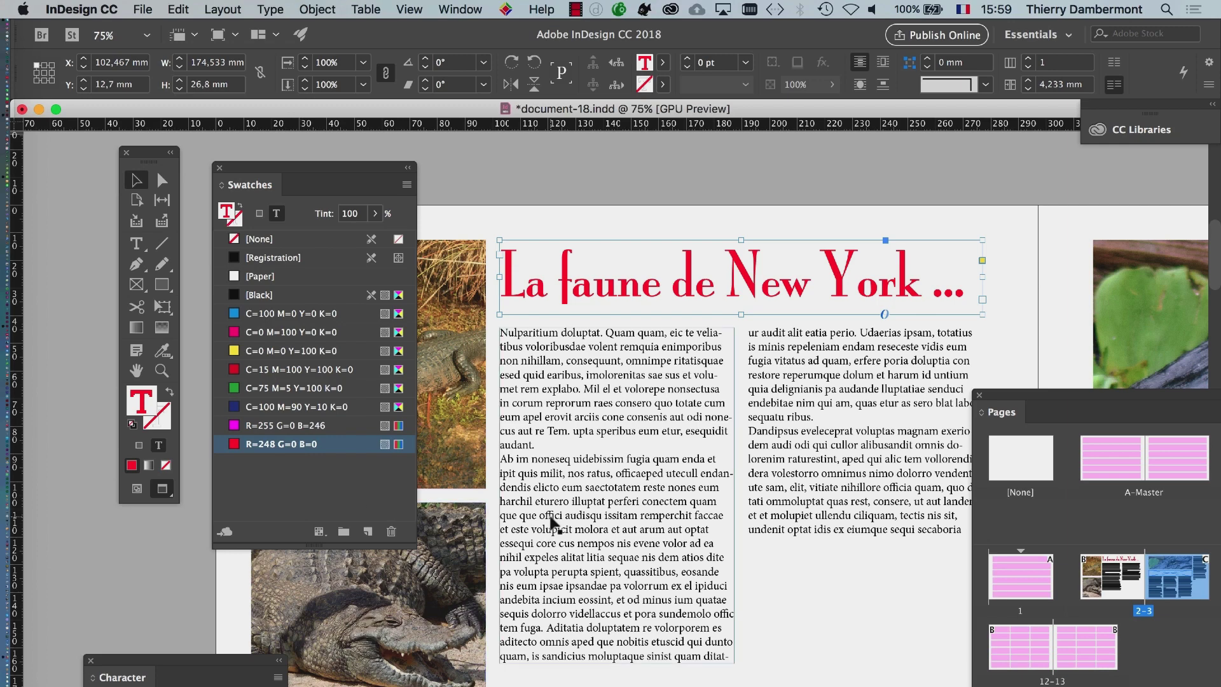
{"action": "key", "text": "super+minus"}
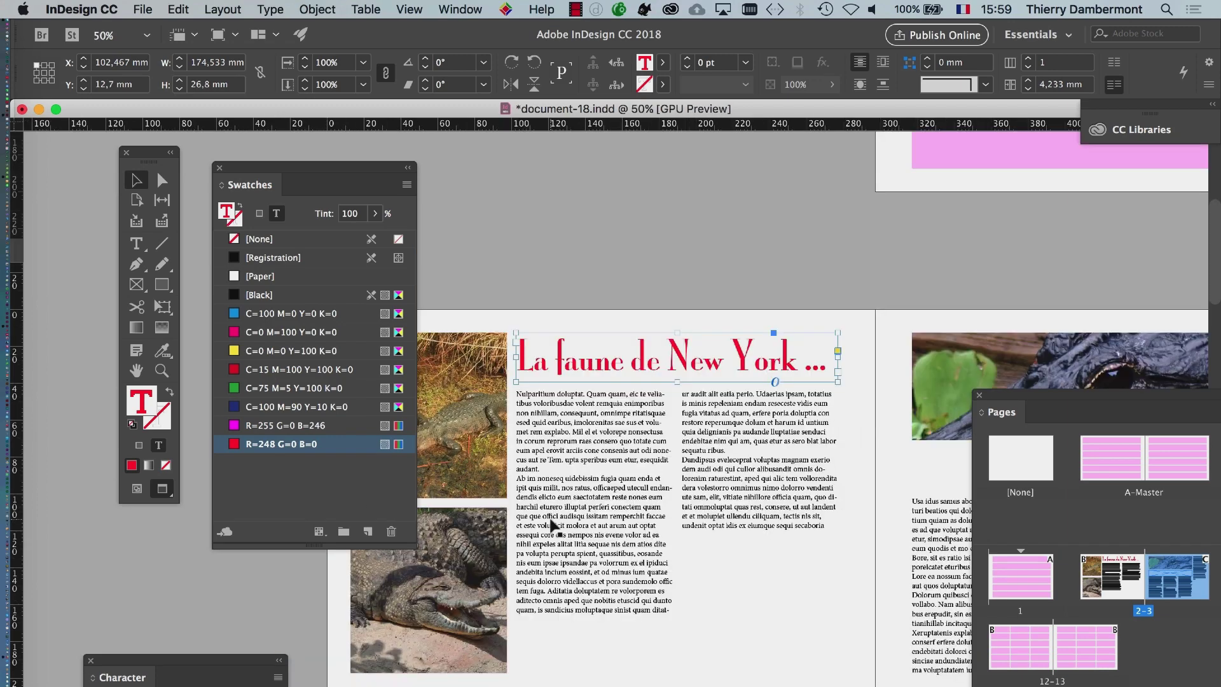
Bring up the Layers panel and place it over page 3 beside the crocodile photo
{"action": "left_click_drag", "start_coordinate": [745, 483], "coordinate": [338, 303]}
{"action": "left_click", "coordinate": [459, 9]}
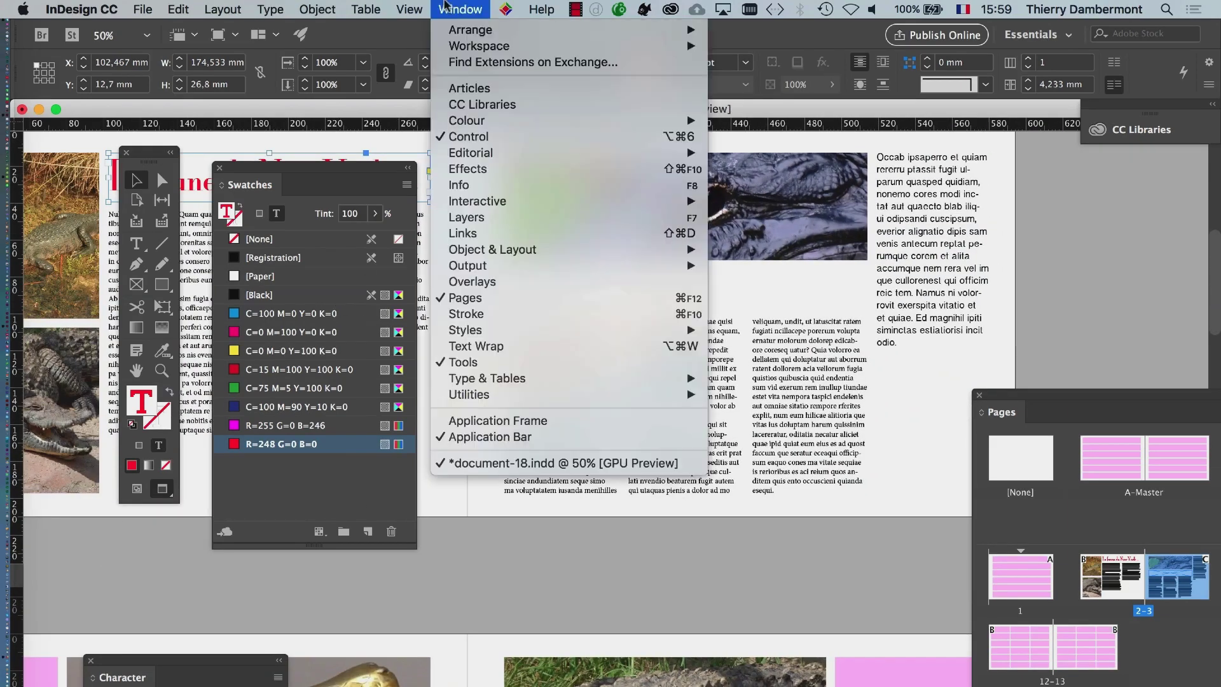
{"action": "left_click", "coordinate": [536, 220]}
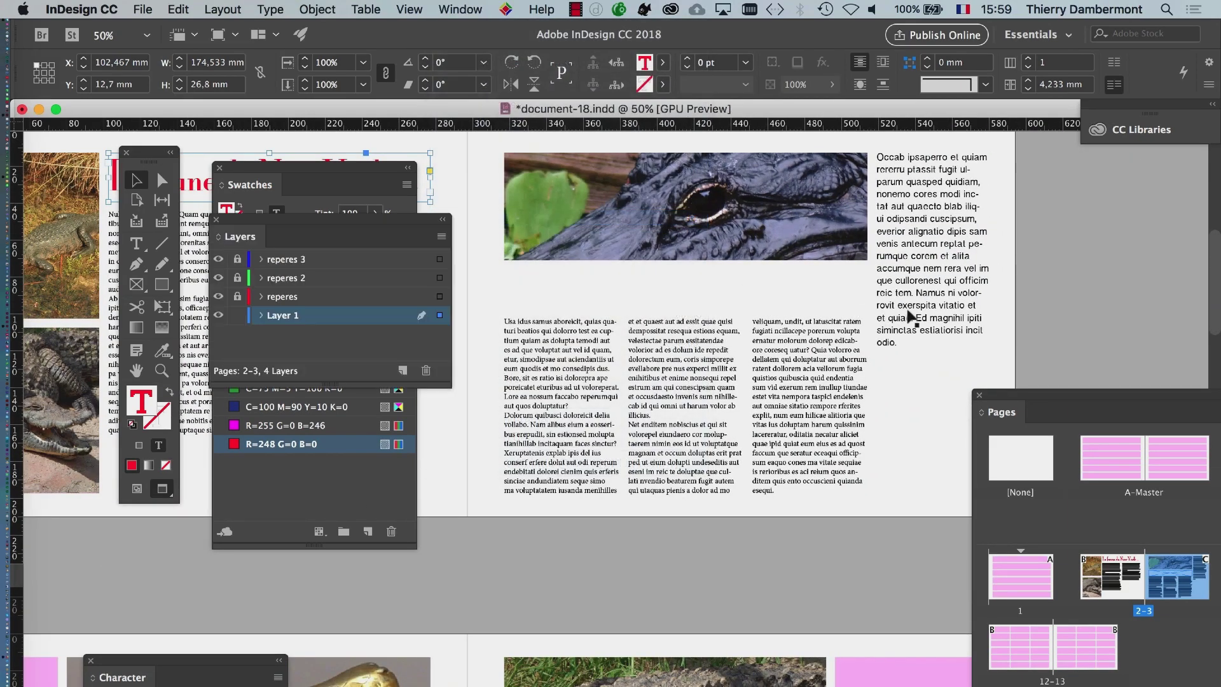
{"action": "left_click_drag", "start_coordinate": [431, 232], "coordinate": [952, 229]}
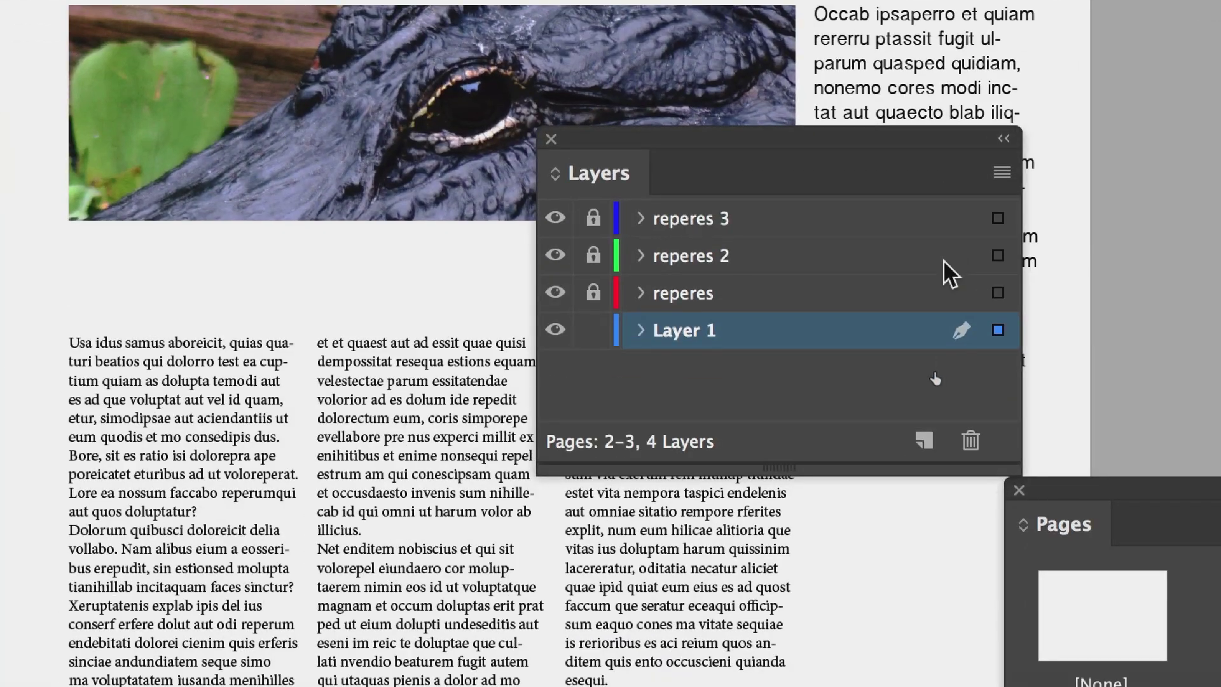
Add a new layer to the document and name it fonds
{"action": "left_click", "coordinate": [915, 516]}
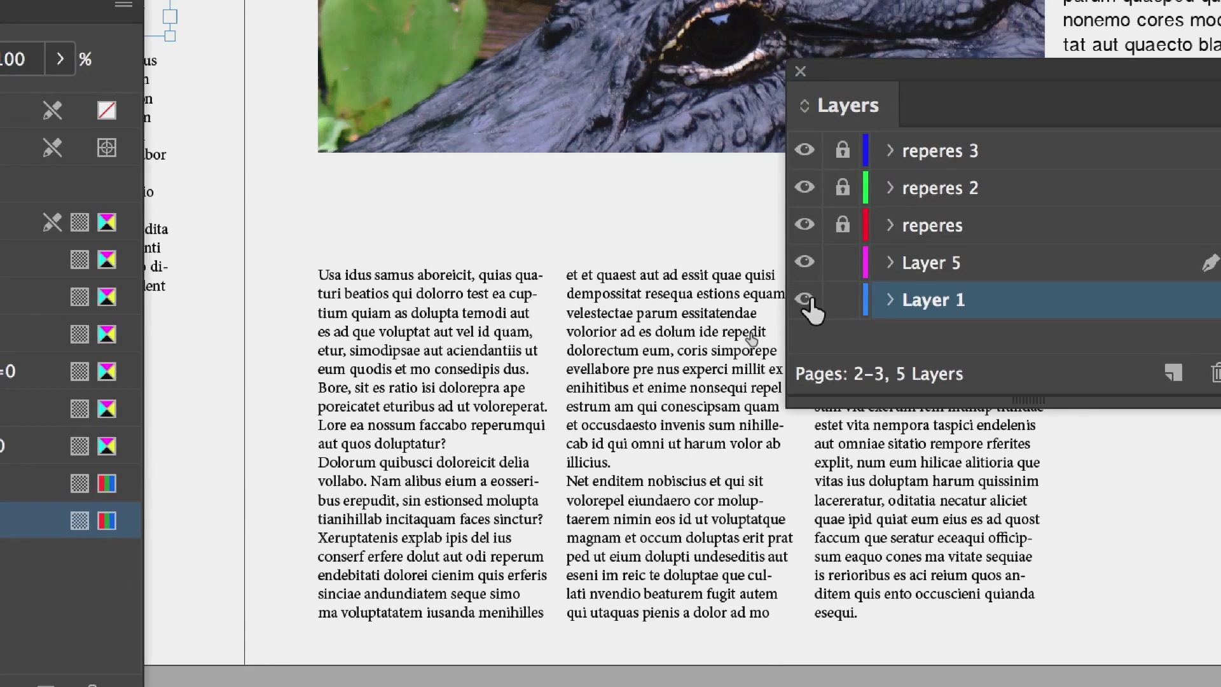
{"action": "left_click", "coordinate": [717, 299]}
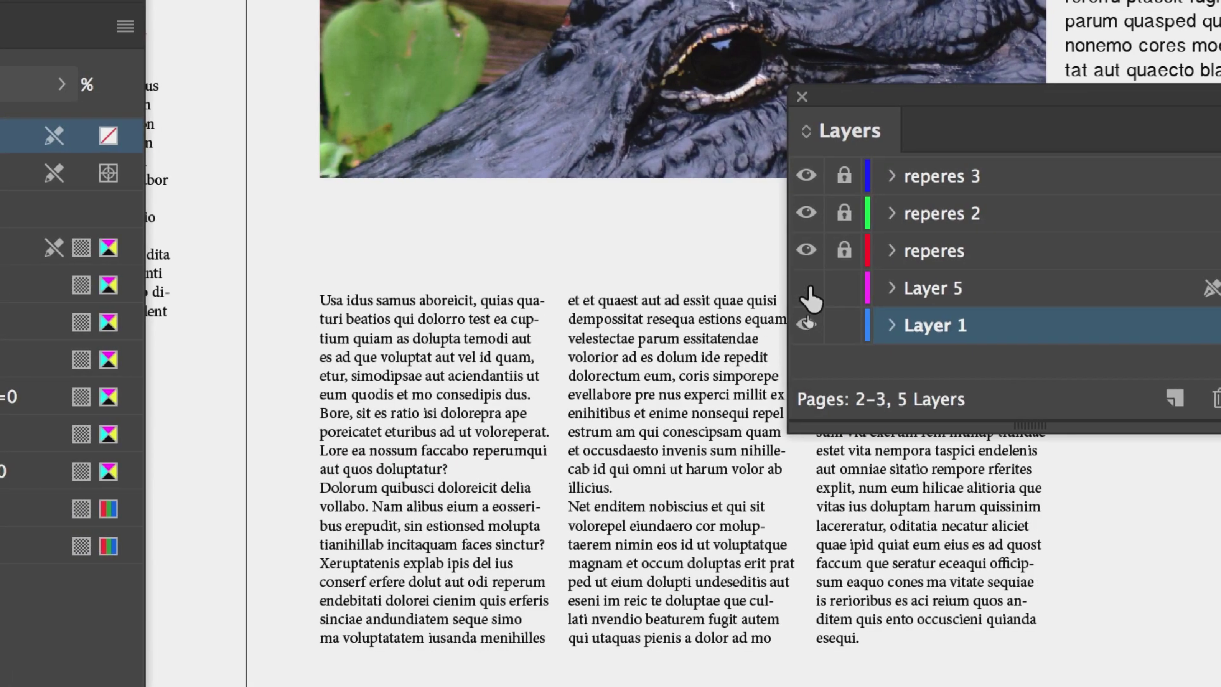
{"action": "double_click", "coordinate": [928, 287]}
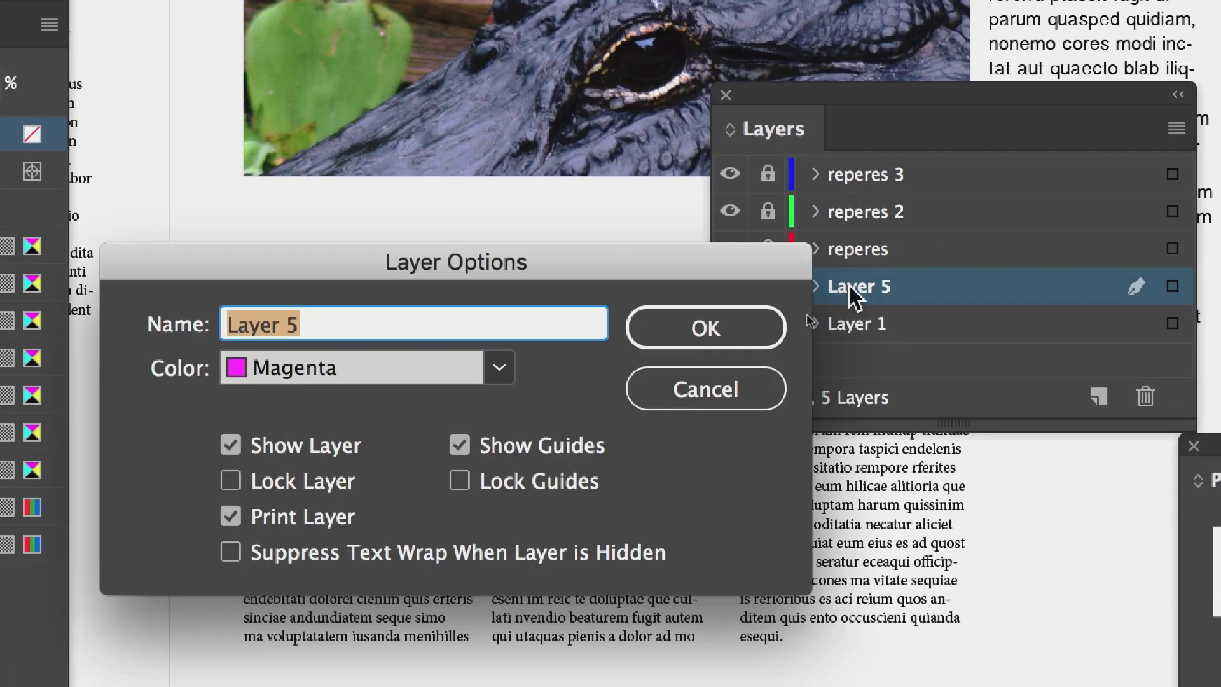
{"action": "type", "text": "fonds"}
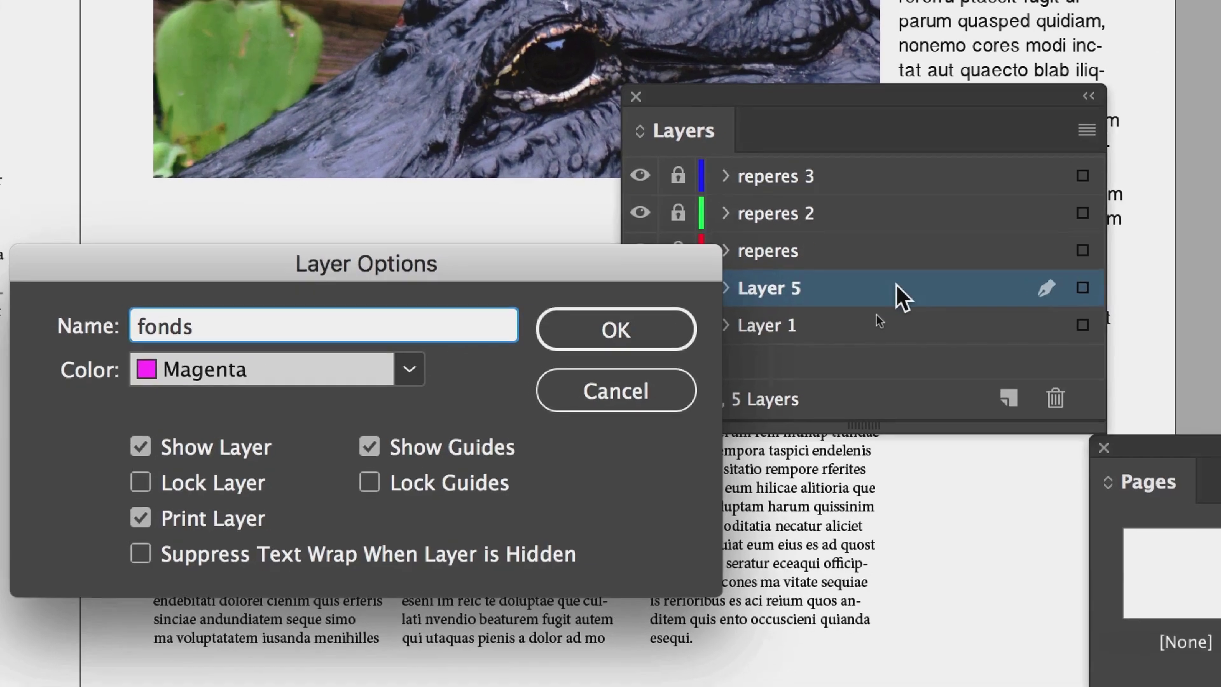
{"action": "key", "text": "Return"}
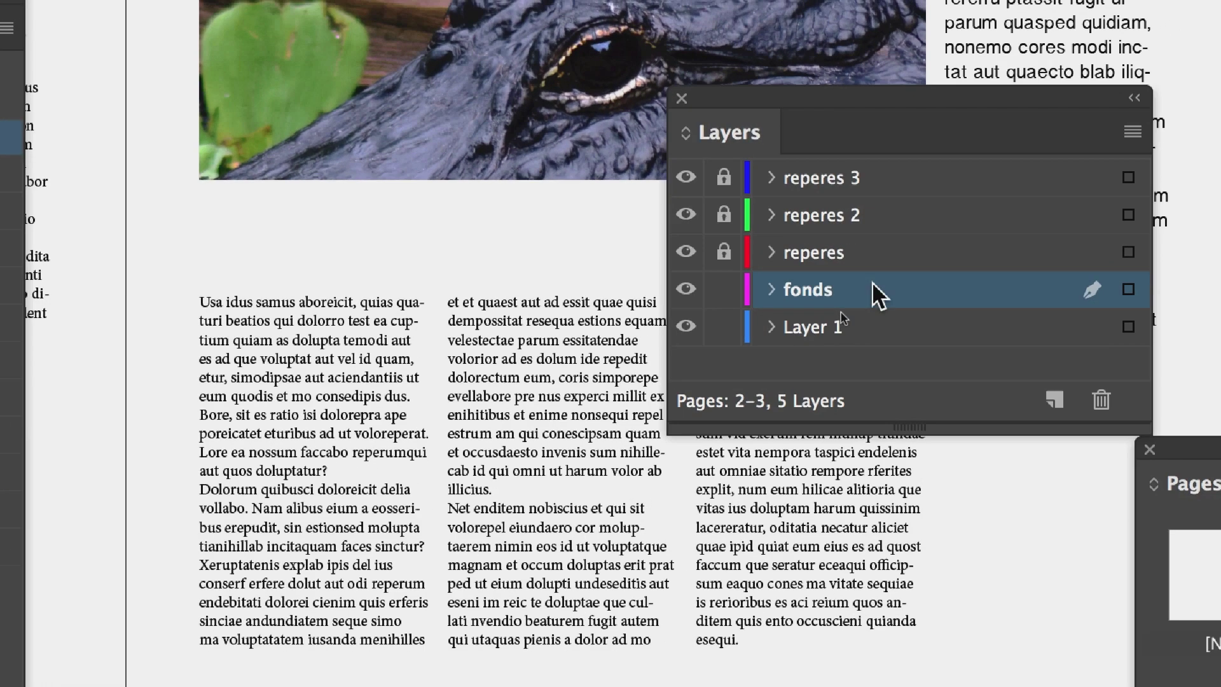
Place the fonds layer below Layer 1 and lock Layer 1, keeping it visible
{"action": "left_click_drag", "start_coordinate": [989, 262], "coordinate": [985, 314]}
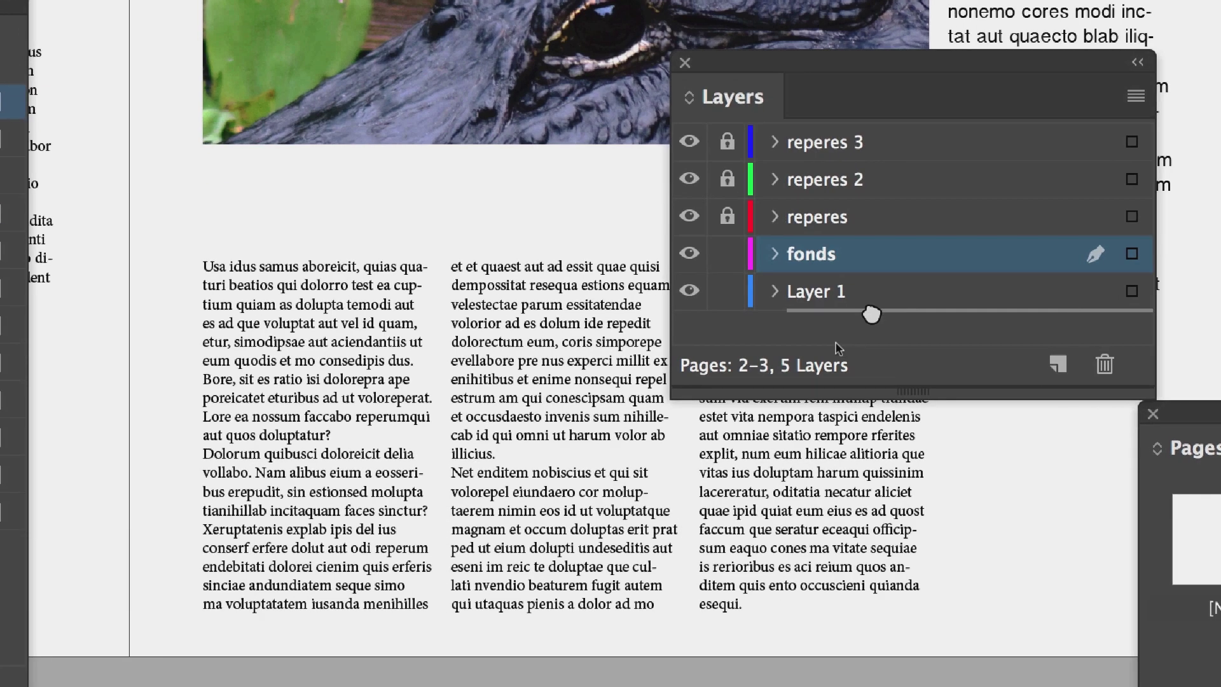
{"action": "left_click_drag", "start_coordinate": [871, 314], "coordinate": [843, 309]}
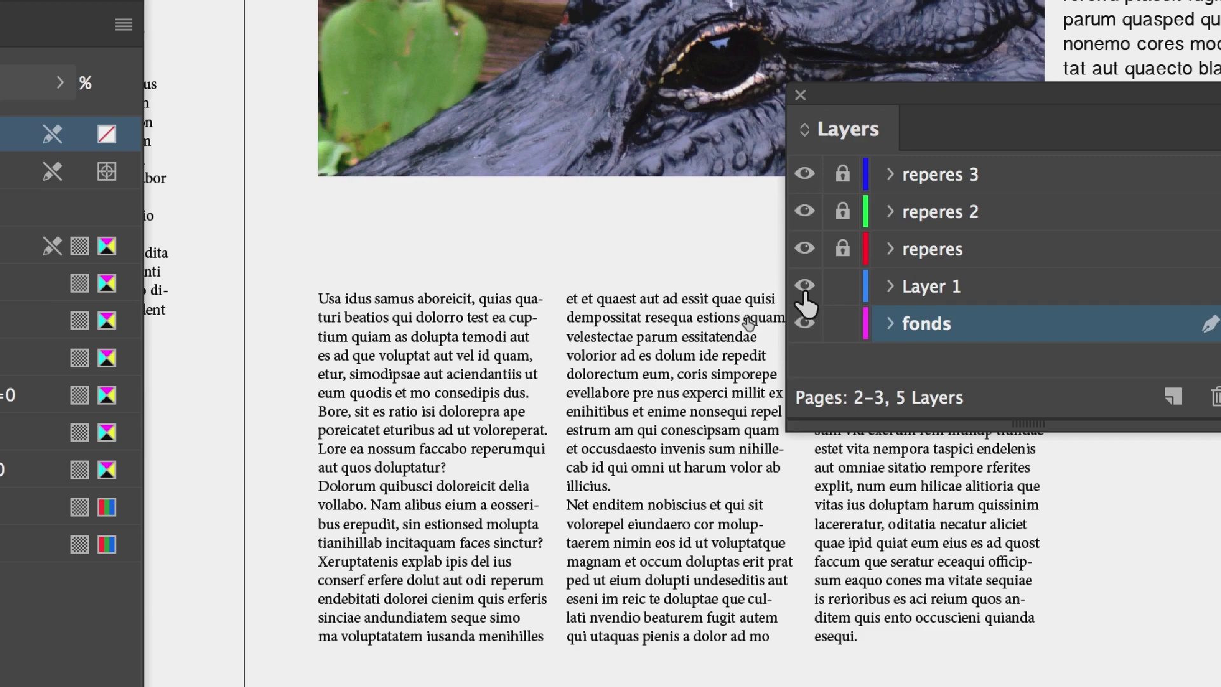
{"action": "left_click", "coordinate": [791, 285]}
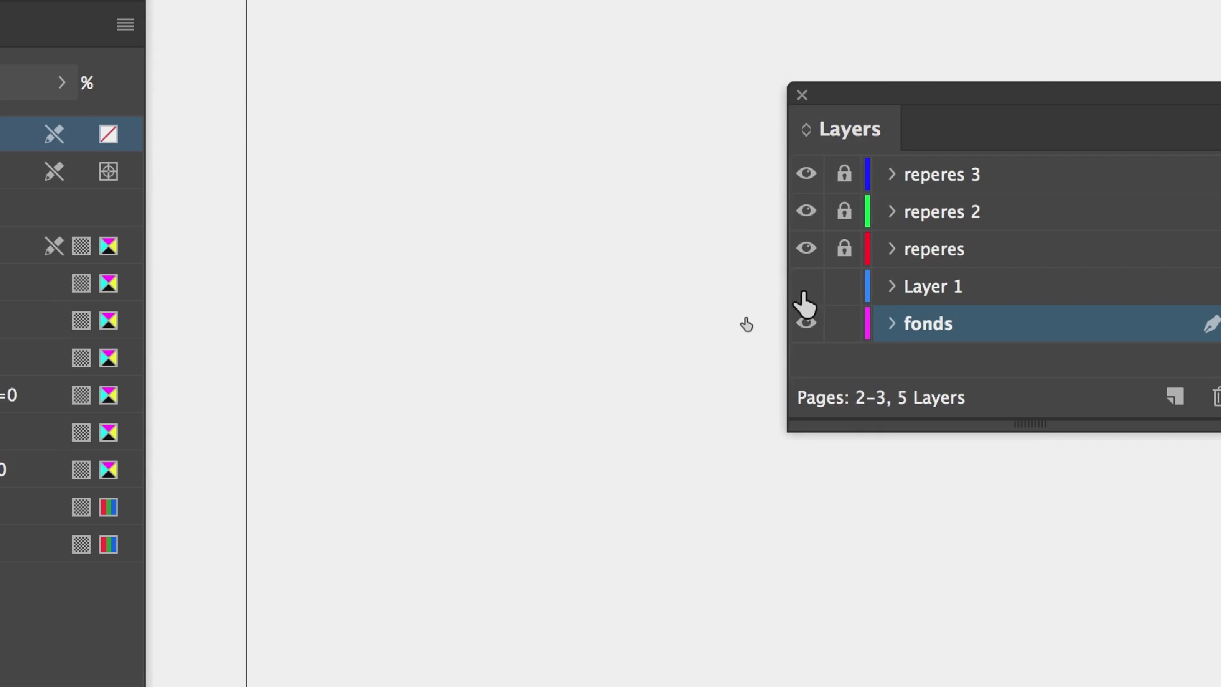
{"action": "left_click", "coordinate": [790, 284]}
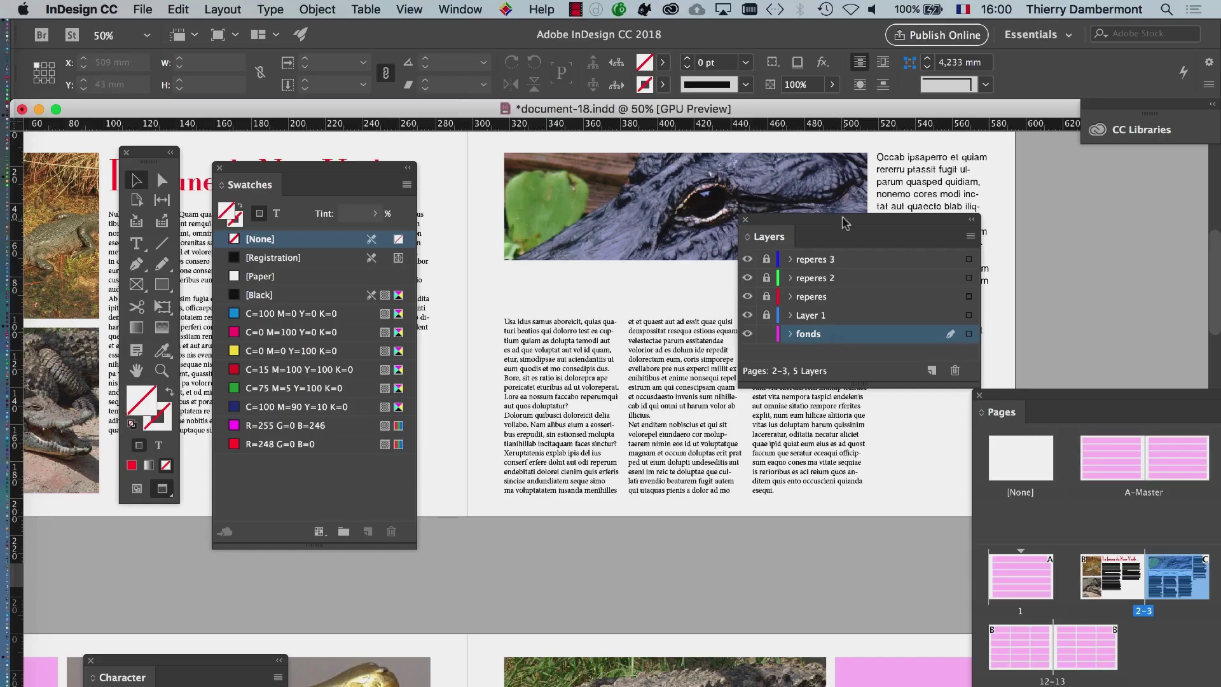
Draw a rectangle about 71 × 241 mm over page 3's outer edge on the fonds layer and fill it with R=248 G=0 B=0
{"action": "left_click_drag", "start_coordinate": [844, 222], "coordinate": [711, 538]}
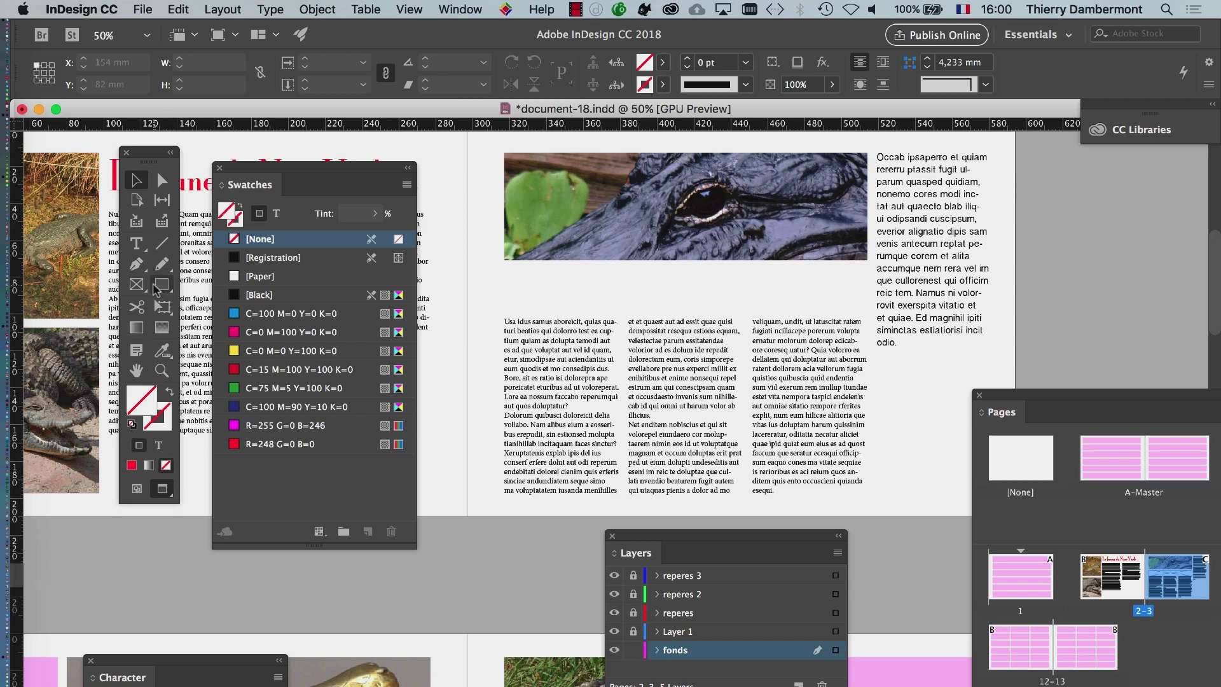
{"action": "left_click", "coordinate": [159, 286]}
{"action": "key", "text": "super+minus"}
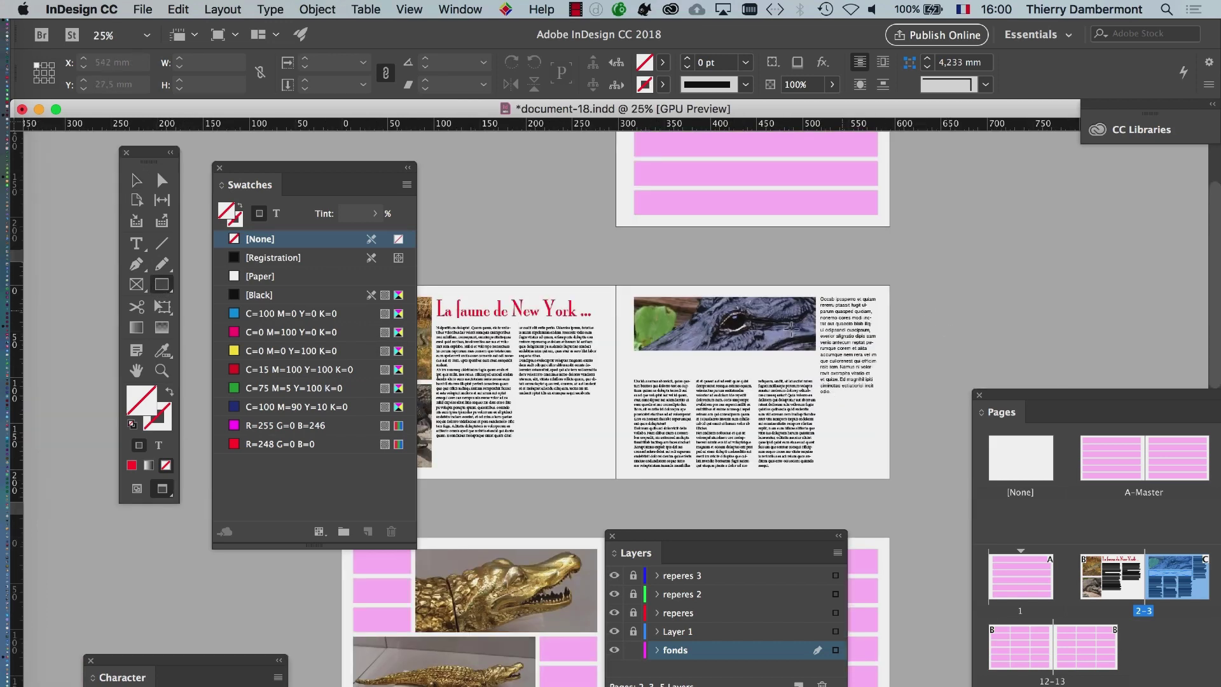
{"action": "left_click_drag", "start_coordinate": [878, 278], "coordinate": [944, 500]}
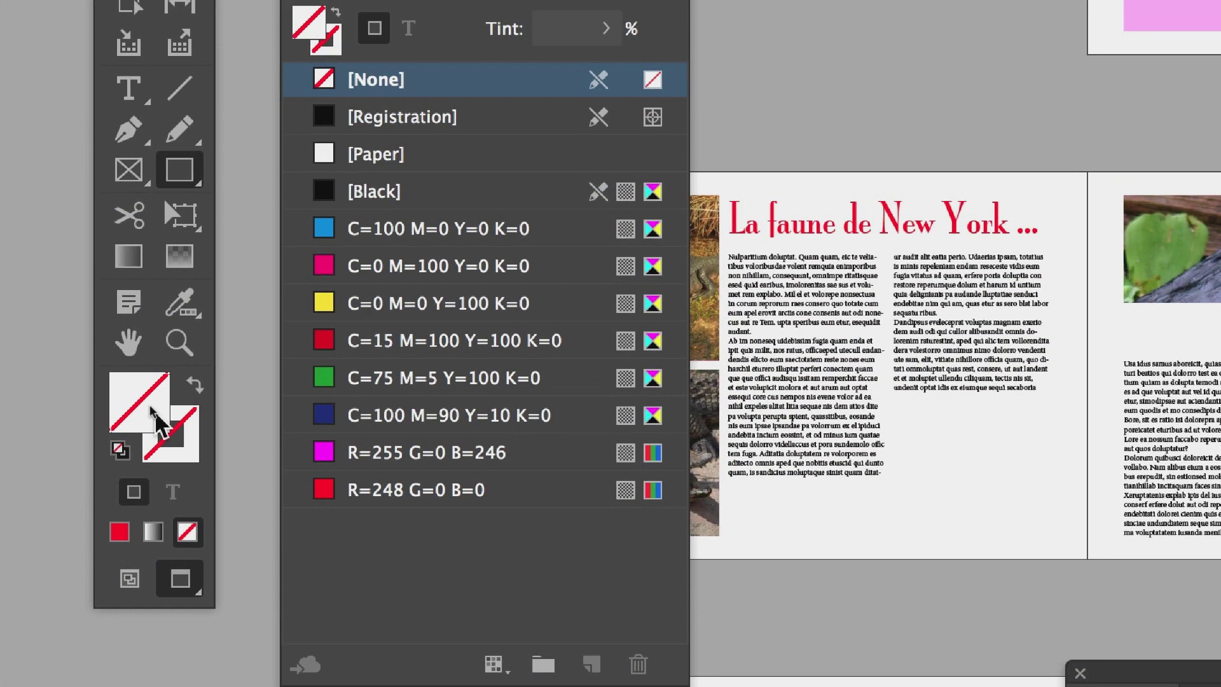
{"action": "left_click", "coordinate": [321, 490]}
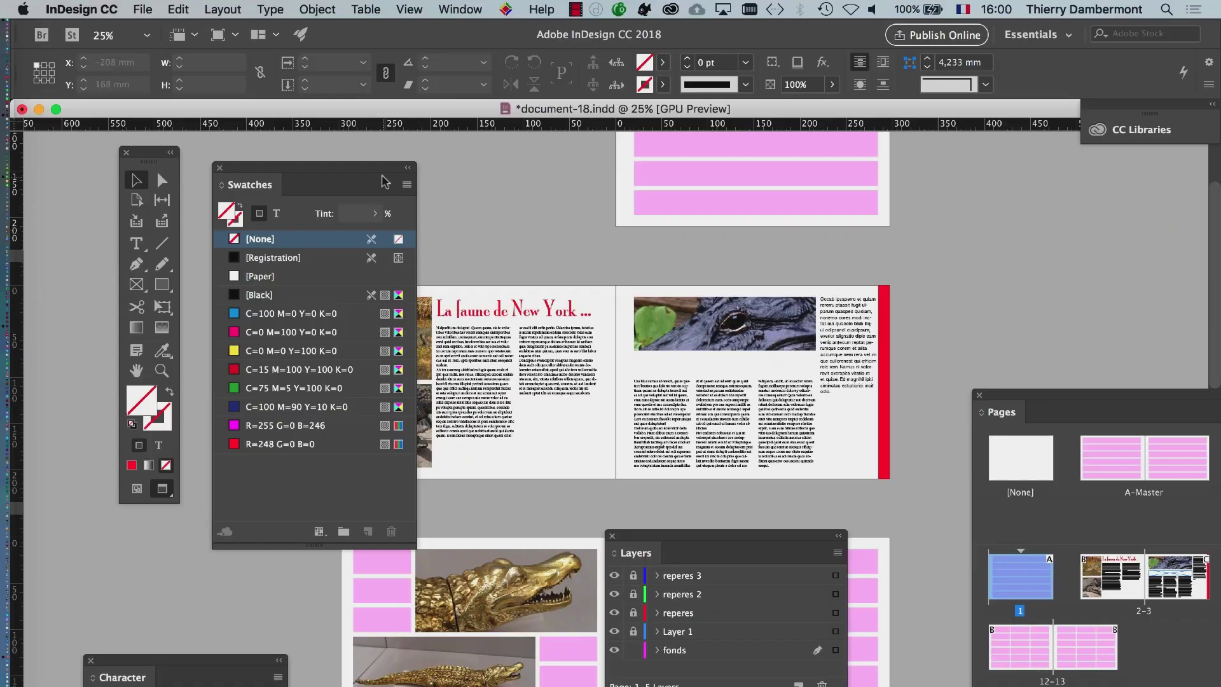
Move the Swatches and Tools panels, examine the rectangle's bleed at page 3's edge in Normal view and return to Preview
{"action": "left_click_drag", "start_coordinate": [39, 132], "coordinate": [294, 662]}
{"action": "scroll", "coordinate": [635, 350], "scroll_direction": "down", "scroll_amount": 4}
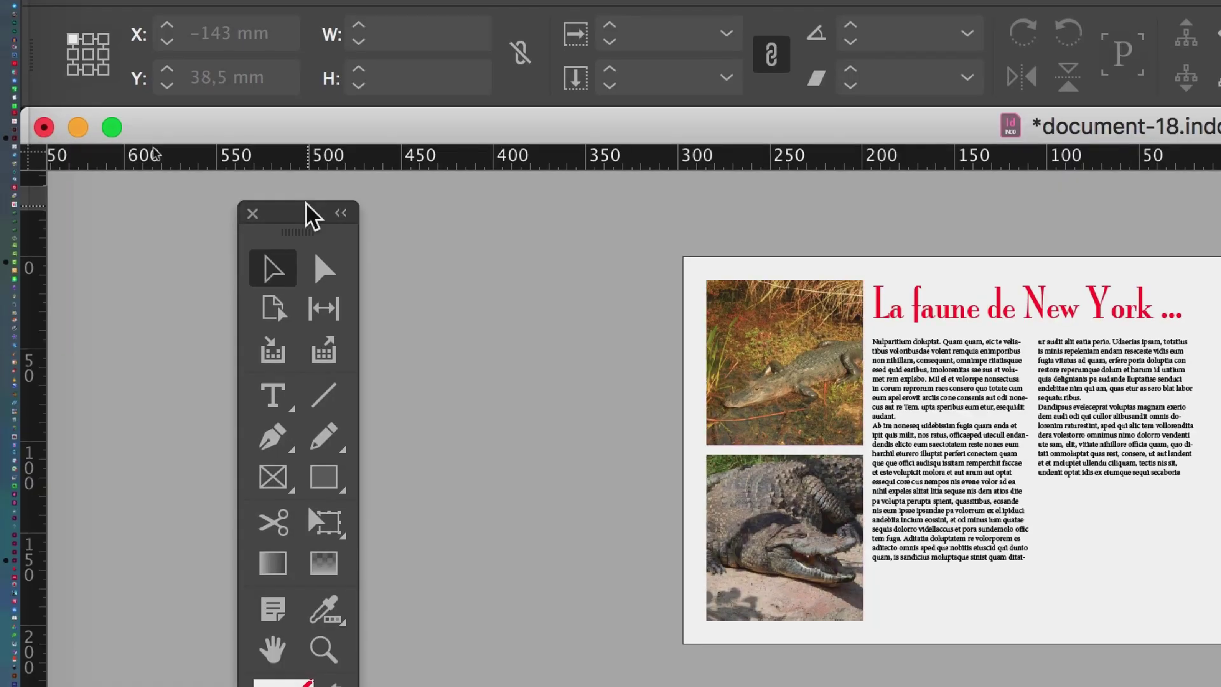
{"action": "left_click_drag", "start_coordinate": [310, 216], "coordinate": [622, 3]}
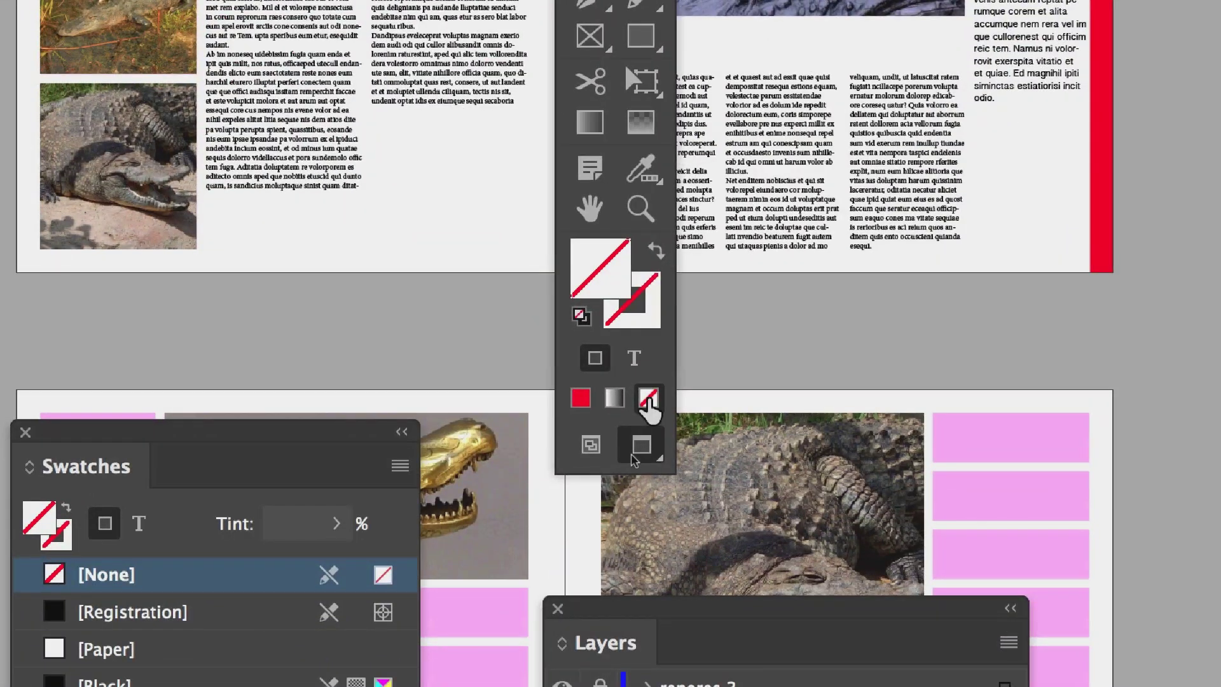
{"action": "left_click", "coordinate": [591, 444]}
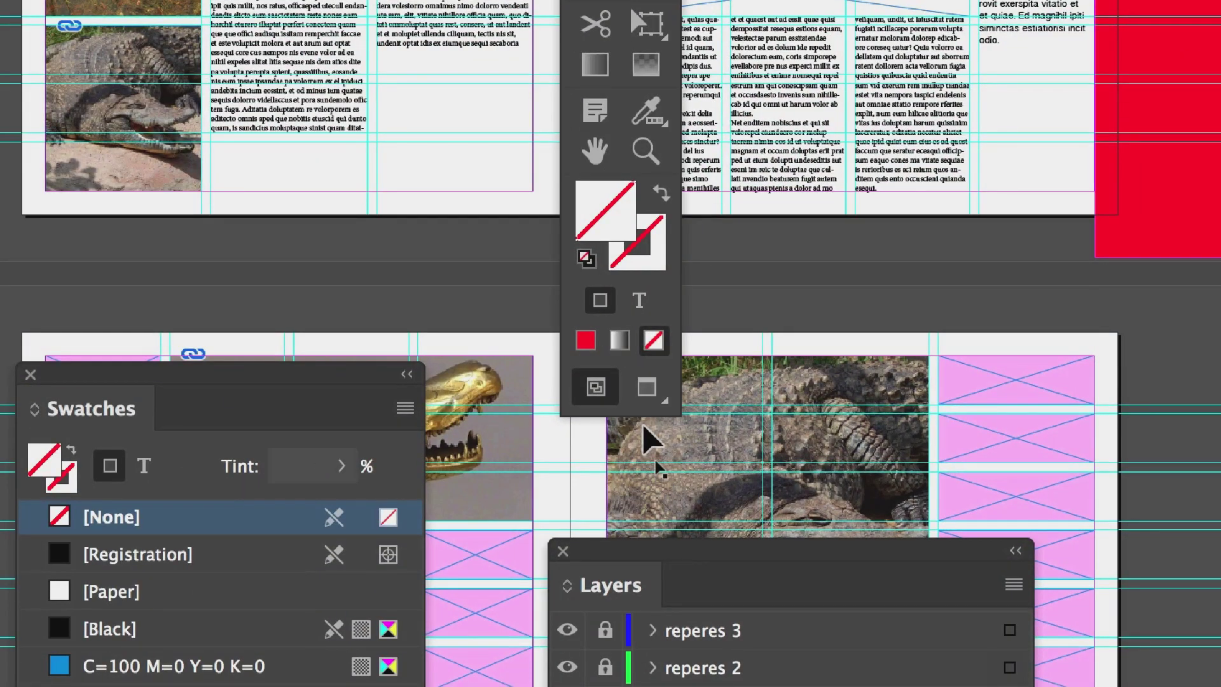
{"action": "key", "text": "w"}
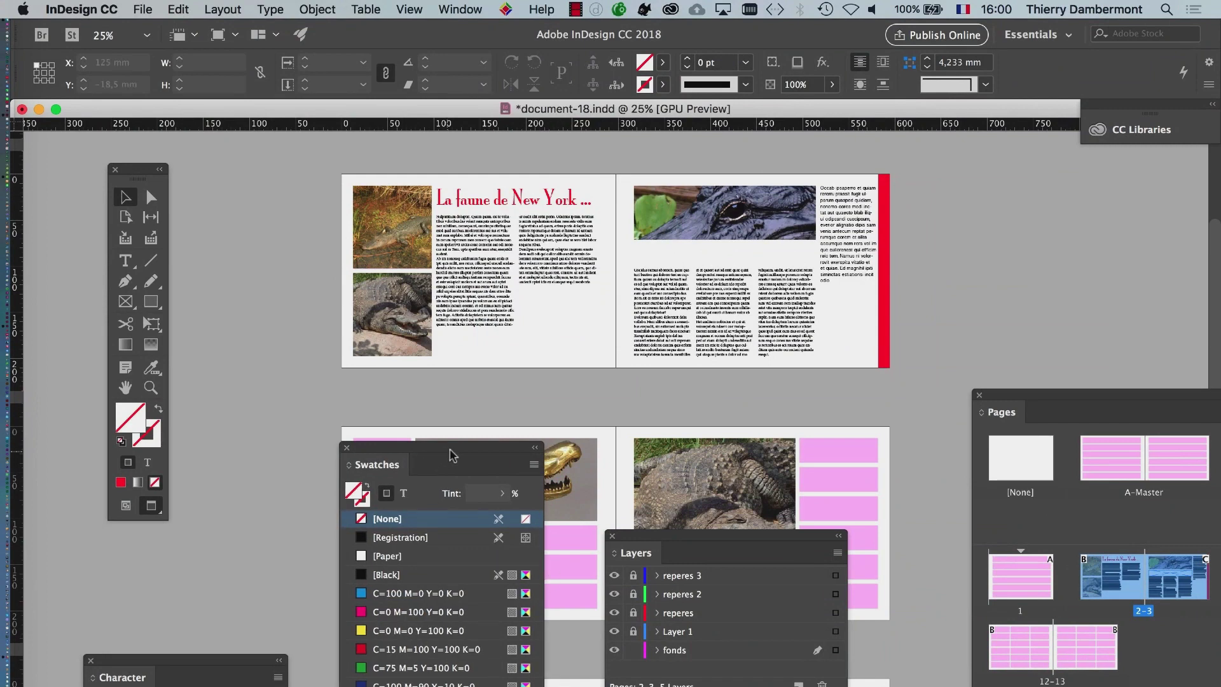
Close the Layers panel and place the Swatches panel over page 3
{"action": "left_click_drag", "start_coordinate": [445, 452], "coordinate": [437, 643]}
{"action": "left_click_drag", "start_coordinate": [644, 539], "coordinate": [518, 245]}
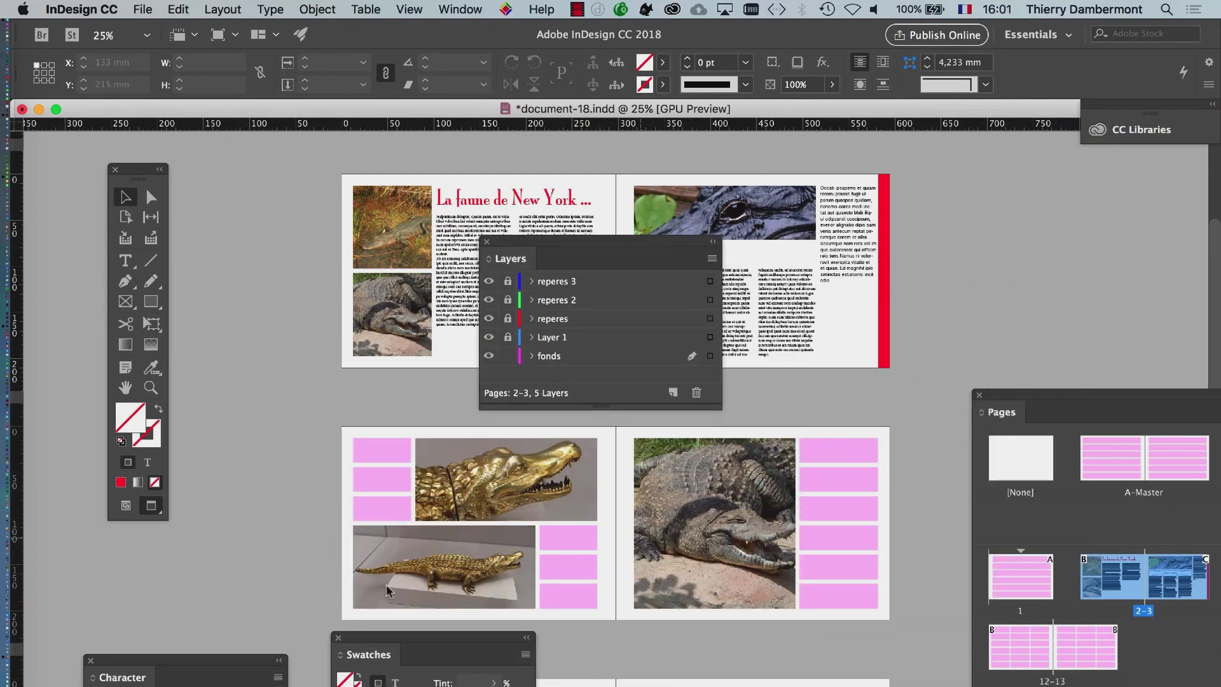
{"action": "left_click", "coordinate": [487, 241]}
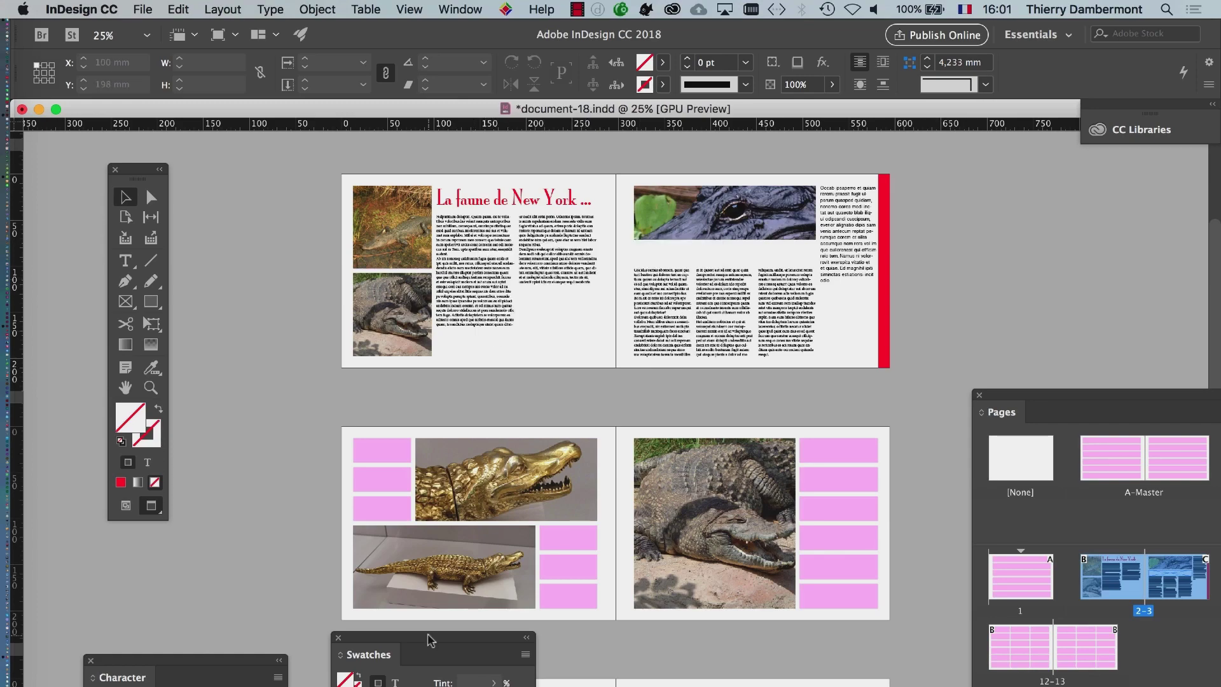
{"action": "left_click_drag", "start_coordinate": [431, 638], "coordinate": [727, 154]}
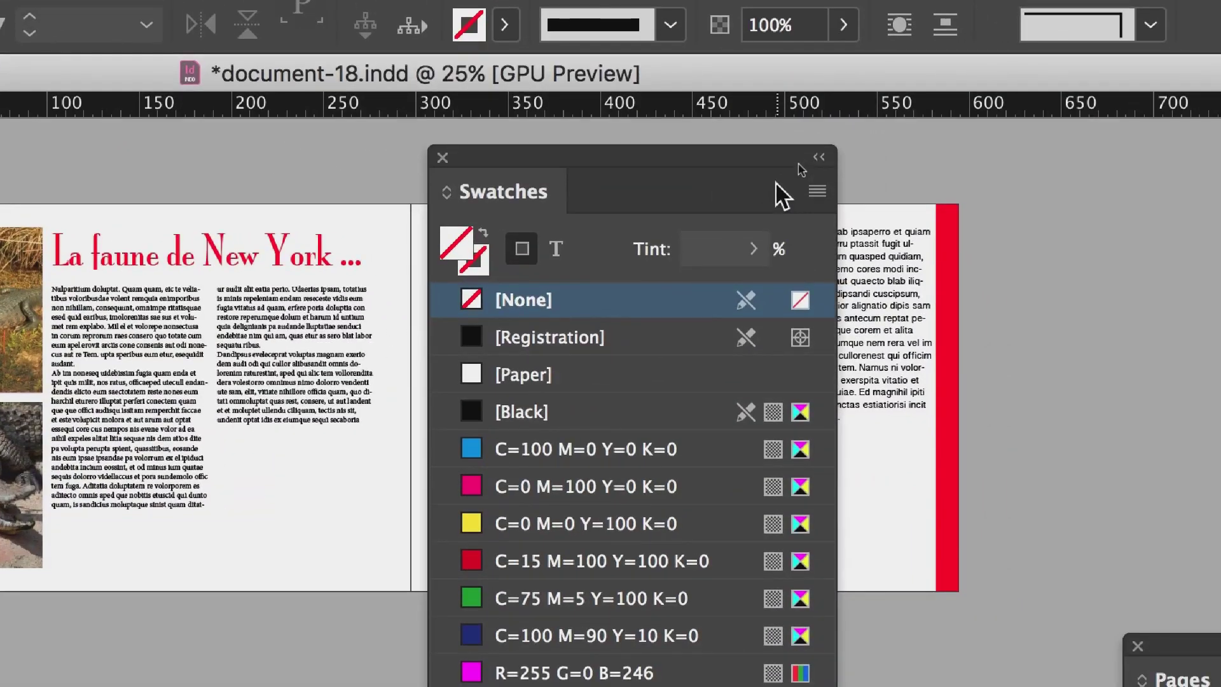
Edit the R=248 G=0 B=0 swatch with preview on, trying several mixes and settling on R=232 G=124 B=215
{"action": "left_click", "coordinate": [746, 365]}
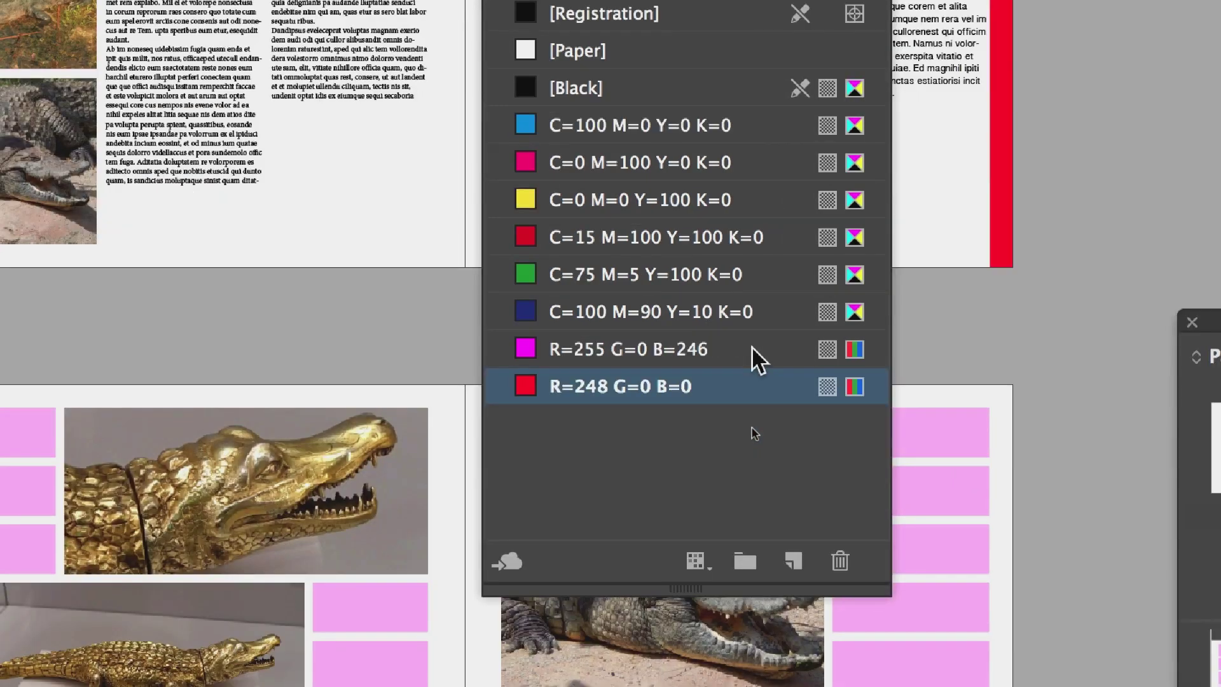
{"action": "double_click", "coordinate": [755, 433]}
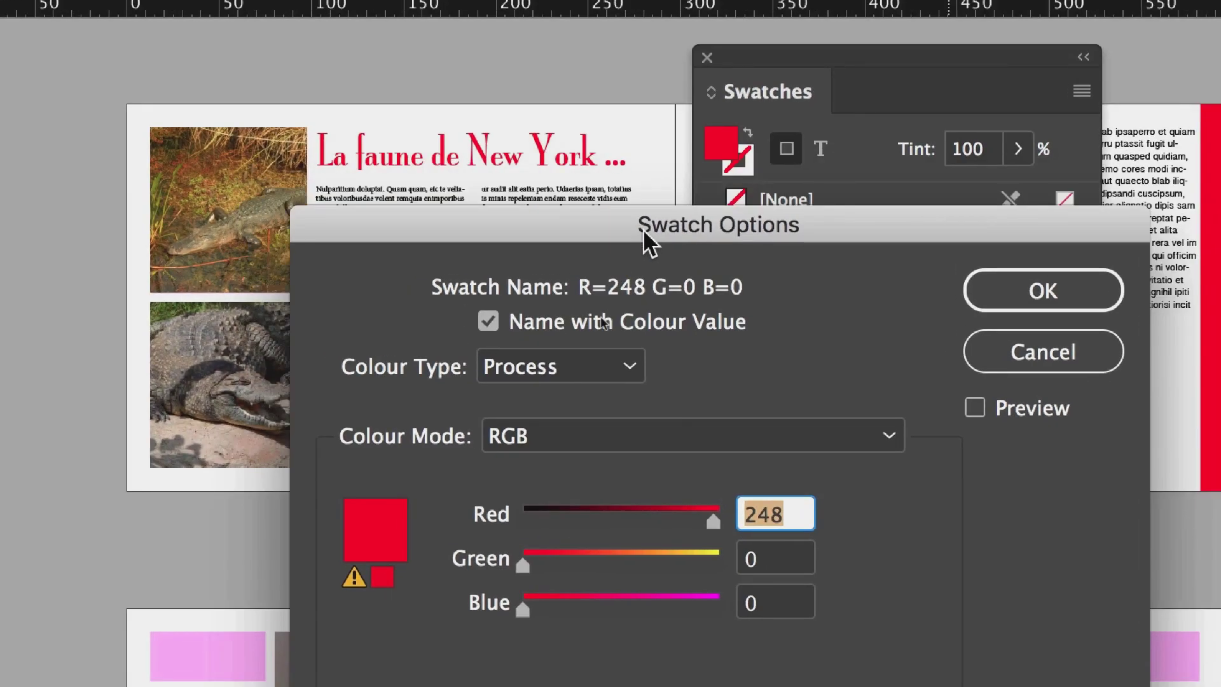
{"action": "left_click_drag", "start_coordinate": [629, 222], "coordinate": [659, 429]}
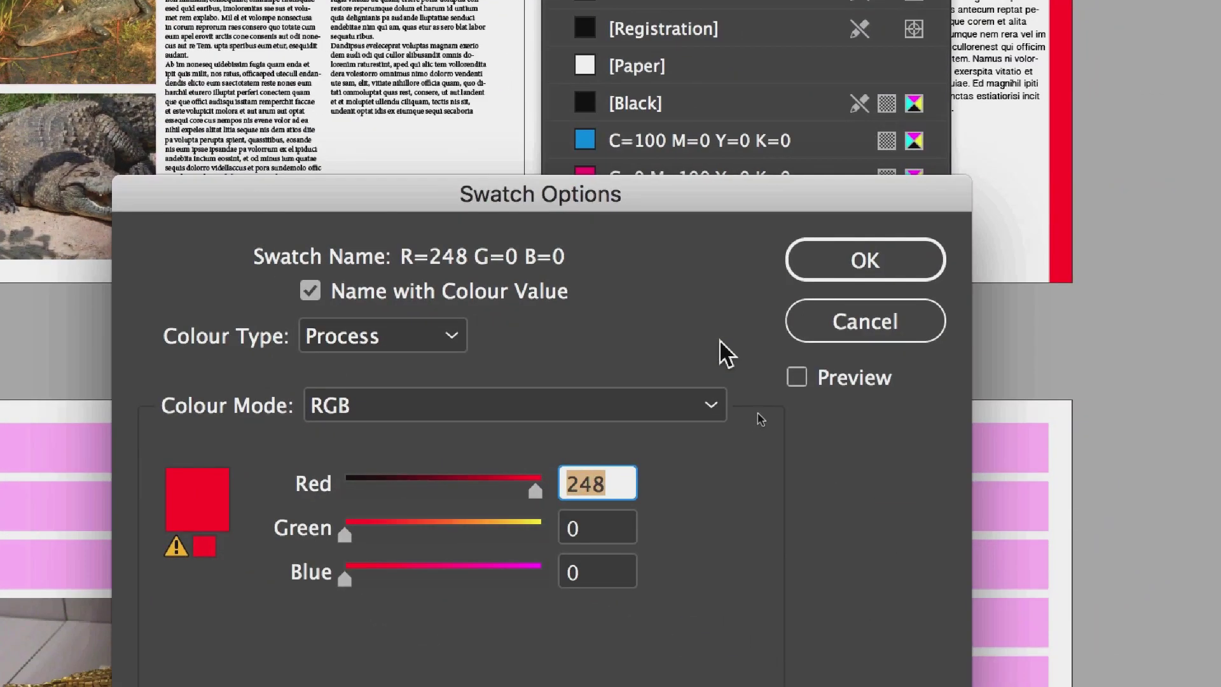
{"action": "left_click", "coordinate": [797, 377]}
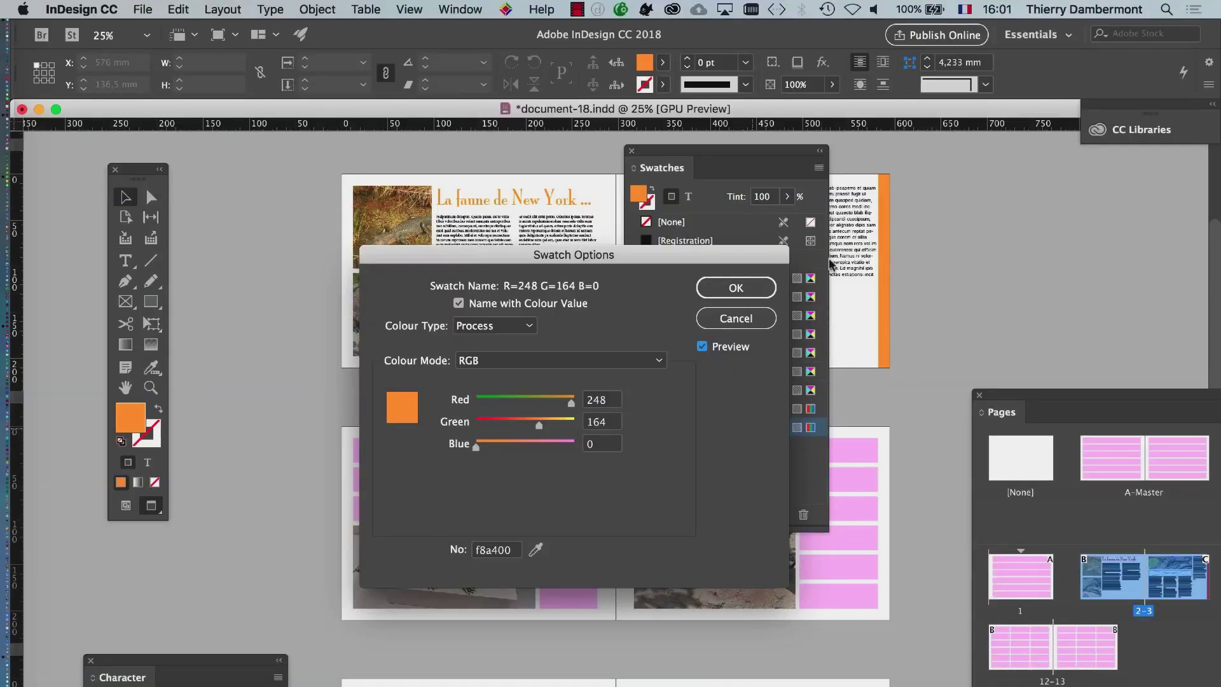
{"action": "left_click", "coordinate": [497, 400]}
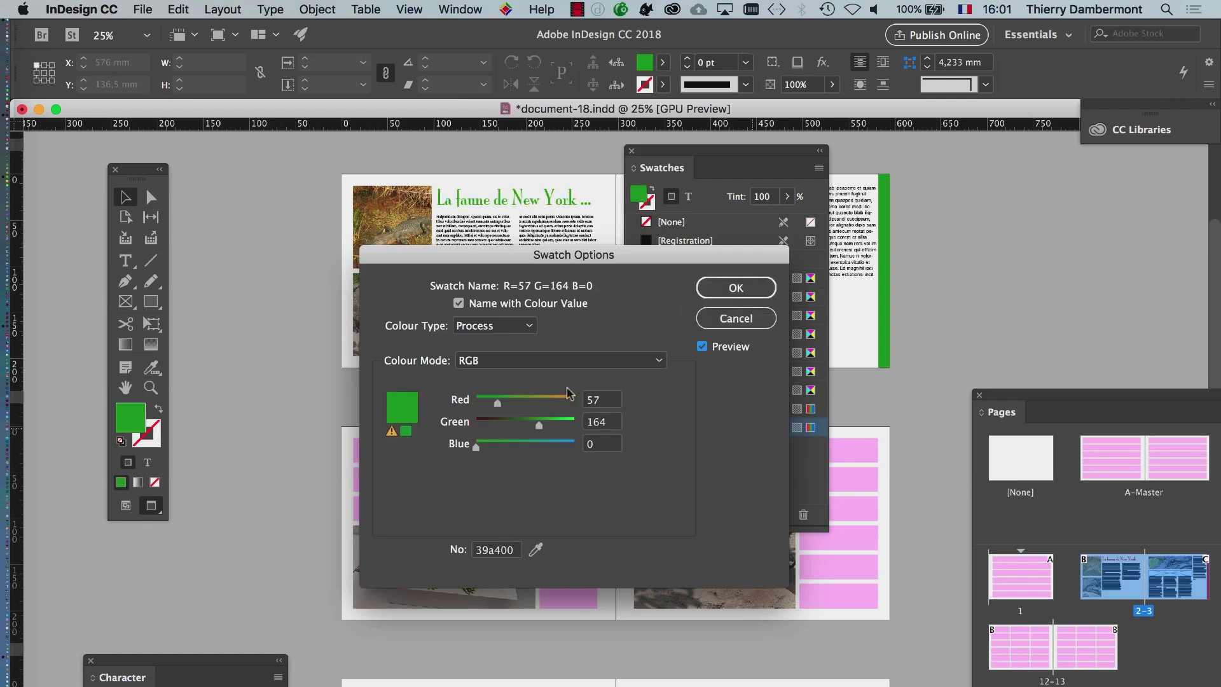
{"action": "mouse_move", "coordinate": [541, 424]}
{"action": "left_mouse_down"}
{"action": "mouse_move", "coordinate": [515, 424]}
{"action": "mouse_move", "coordinate": [561, 424]}
{"action": "mouse_move", "coordinate": [524, 424]}
{"action": "left_mouse_up"}
{"action": "left_click", "coordinate": [532, 400]}
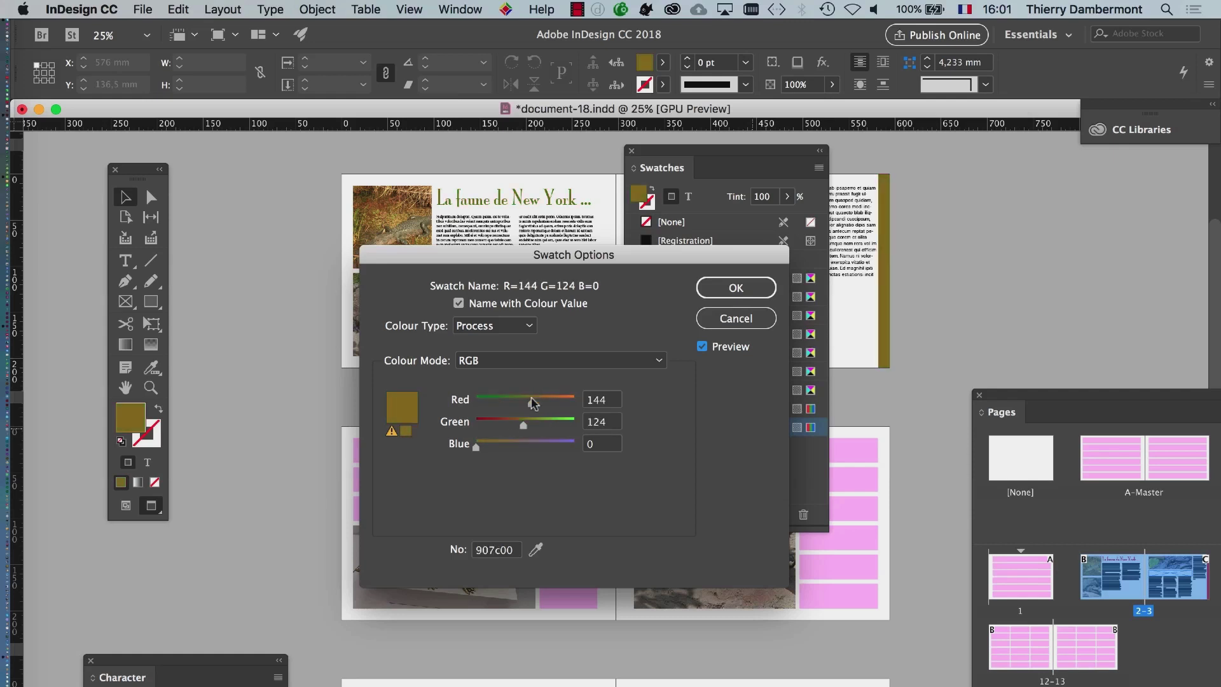
{"action": "left_click", "coordinate": [565, 401]}
{"action": "left_click", "coordinate": [558, 443]}
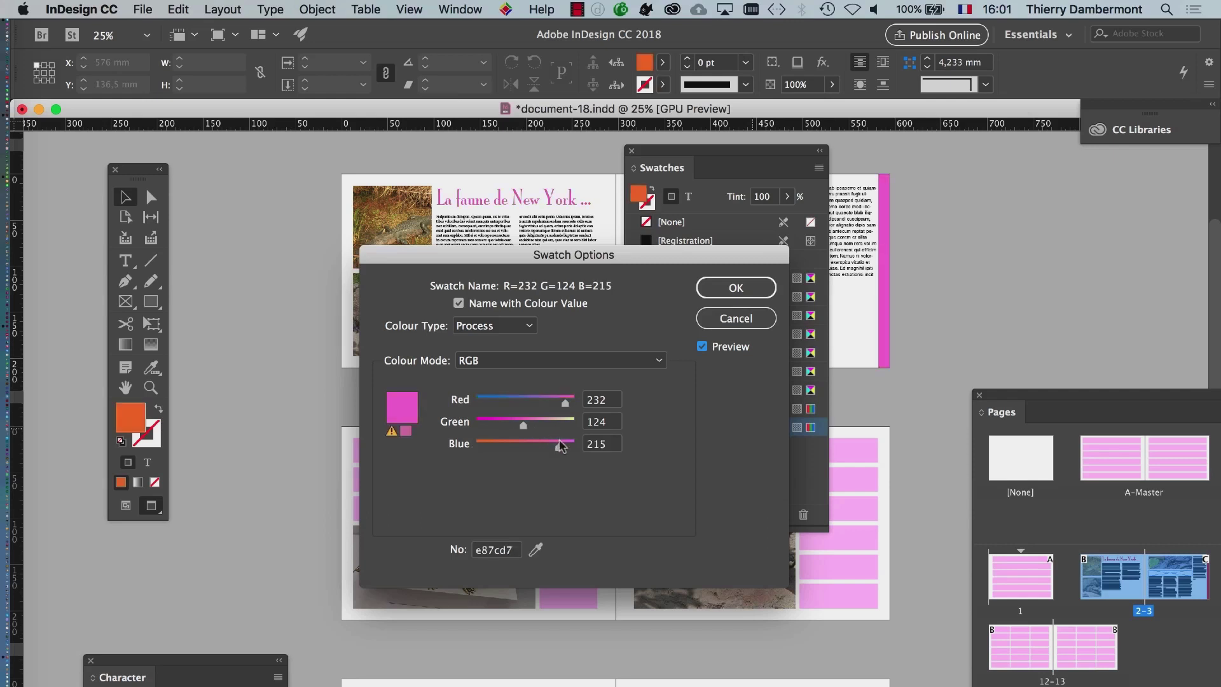
{"action": "left_click", "coordinate": [708, 294]}
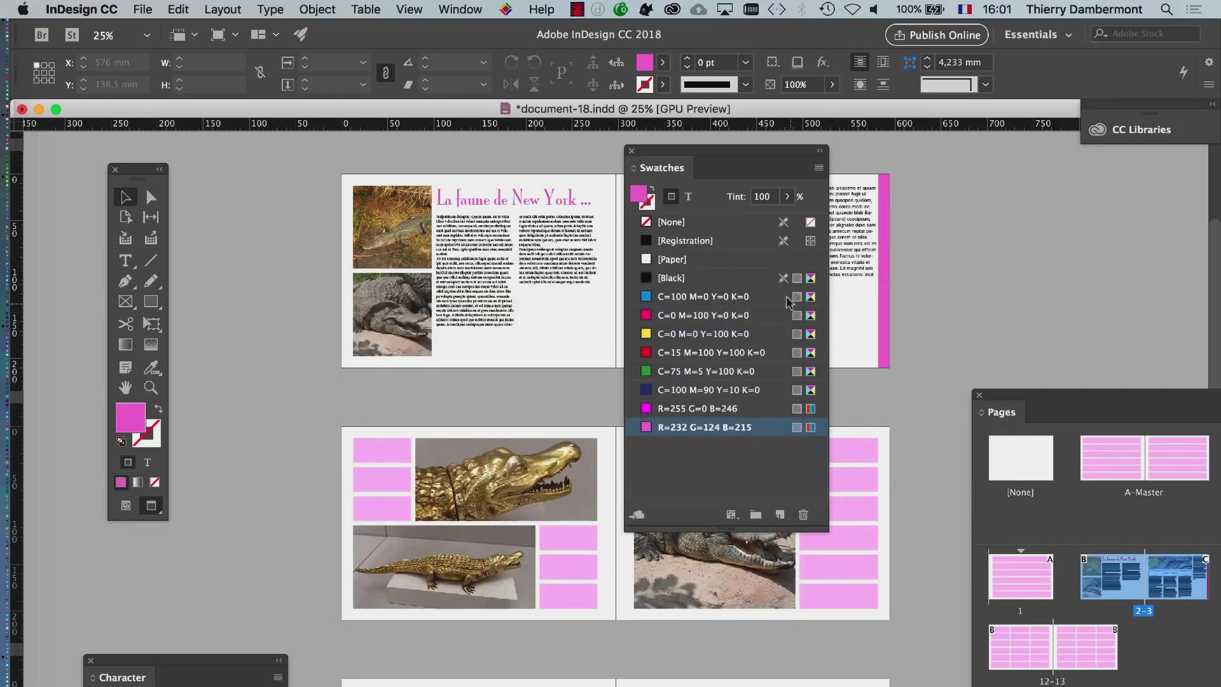
Set the red value of the R=232 G=124 B=215 swatch to 57
{"action": "double_click", "coordinate": [755, 427]}
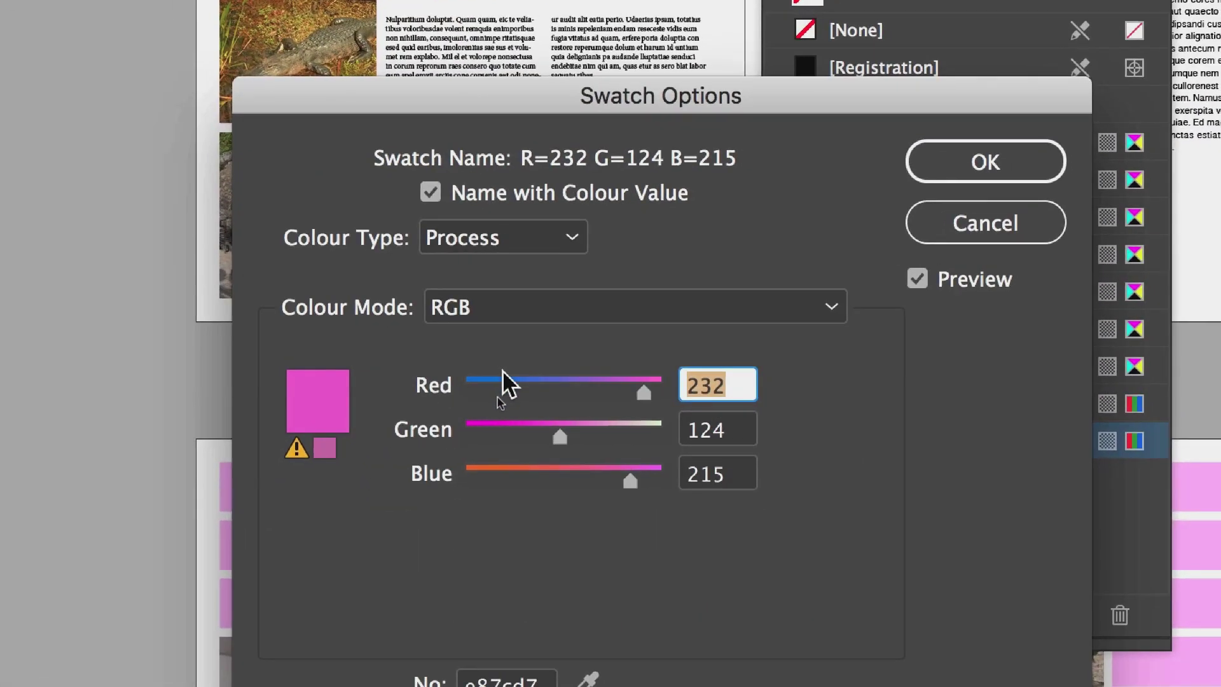
{"action": "type", "text": "57"}
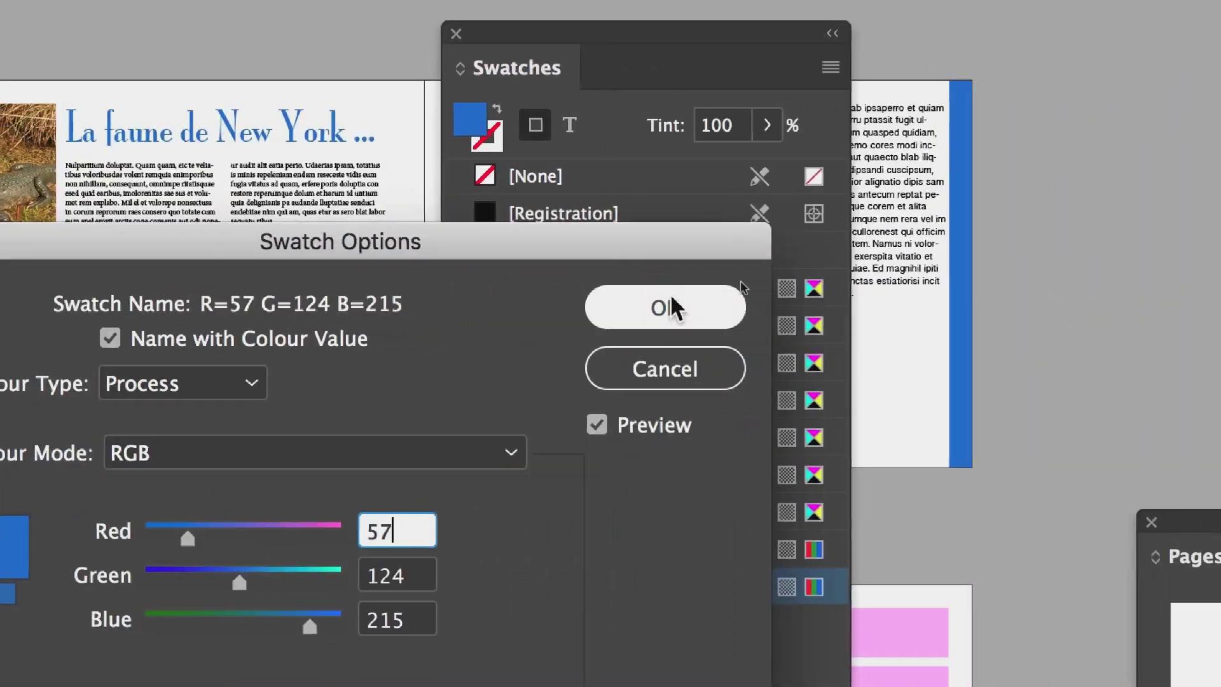
{"action": "left_click", "coordinate": [958, 308]}
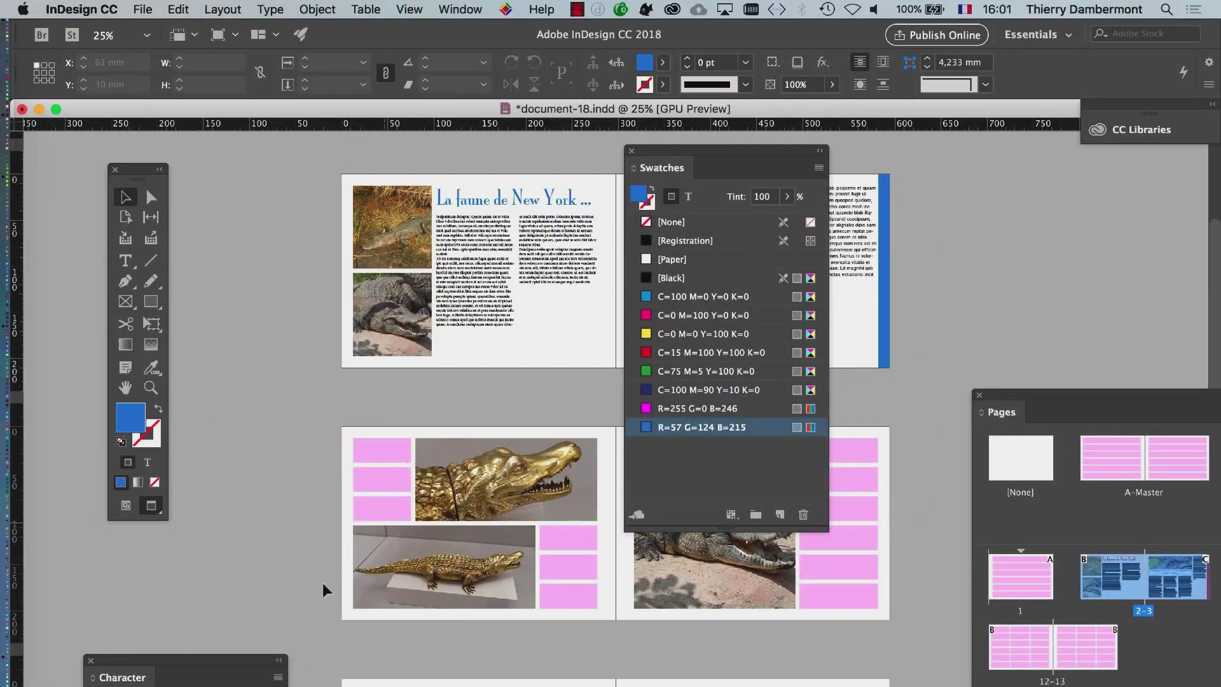
Move the Swatches panel off page 3 and bring the Layers panel back up
{"action": "left_click_drag", "start_coordinate": [765, 148], "coordinate": [513, 485]}
{"action": "left_click", "coordinate": [460, 9]}
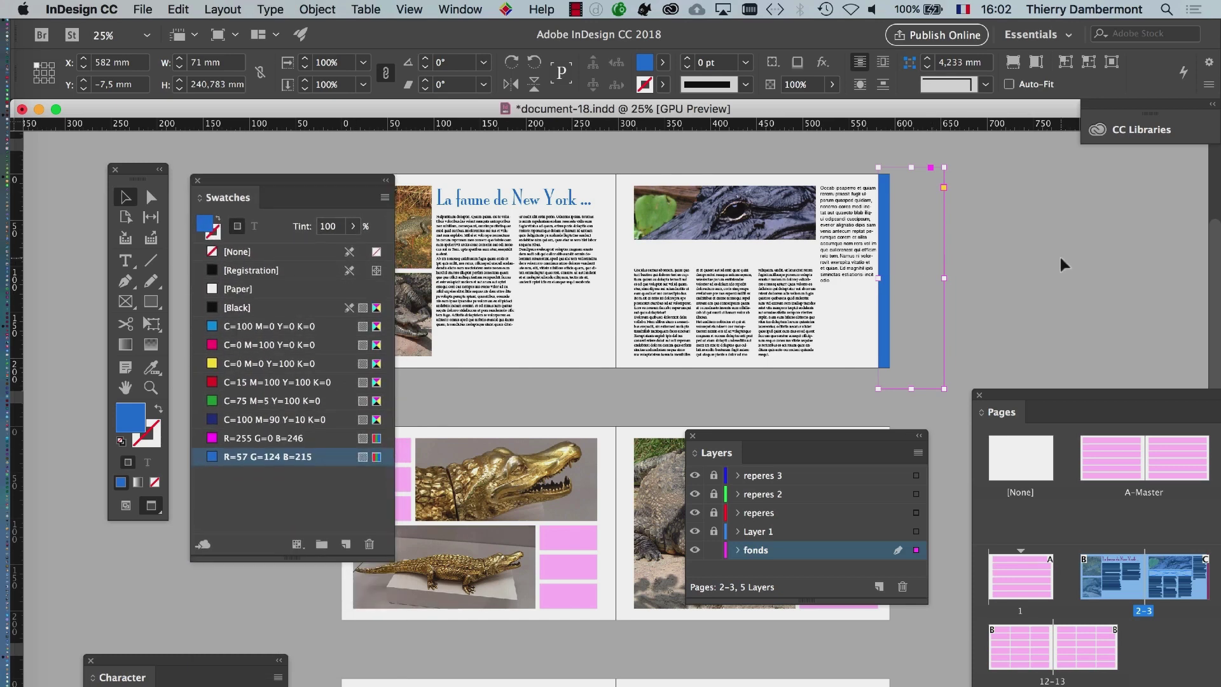
Deselect the edge band and set the red value of the R=57 G=124 B=215 swatch to 183
{"action": "left_click", "coordinate": [1060, 257]}
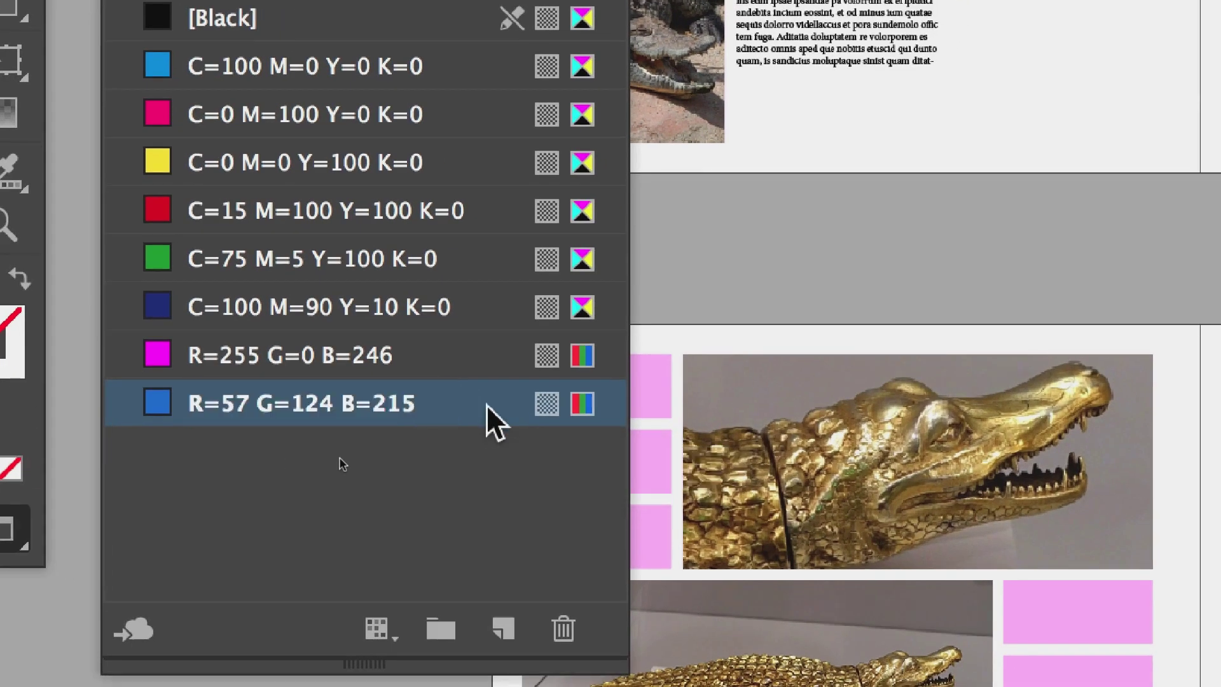
{"action": "double_click", "coordinate": [485, 404]}
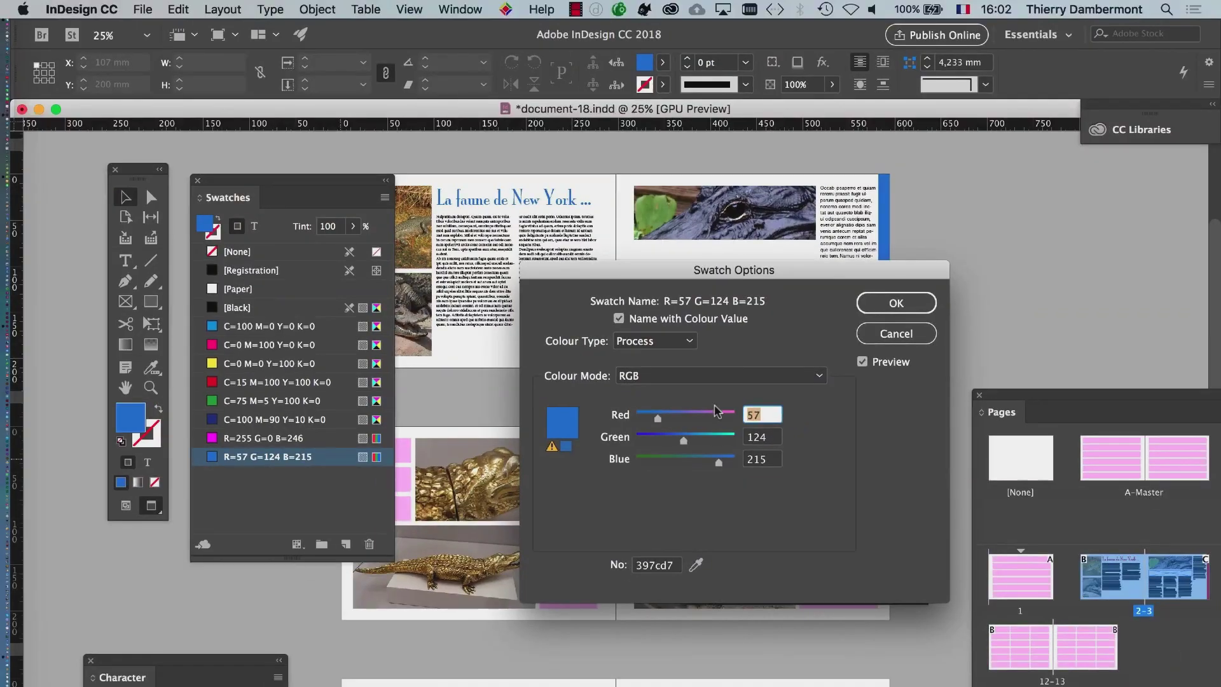
{"action": "left_click_drag", "start_coordinate": [419, 648], "coordinate": [541, 649]}
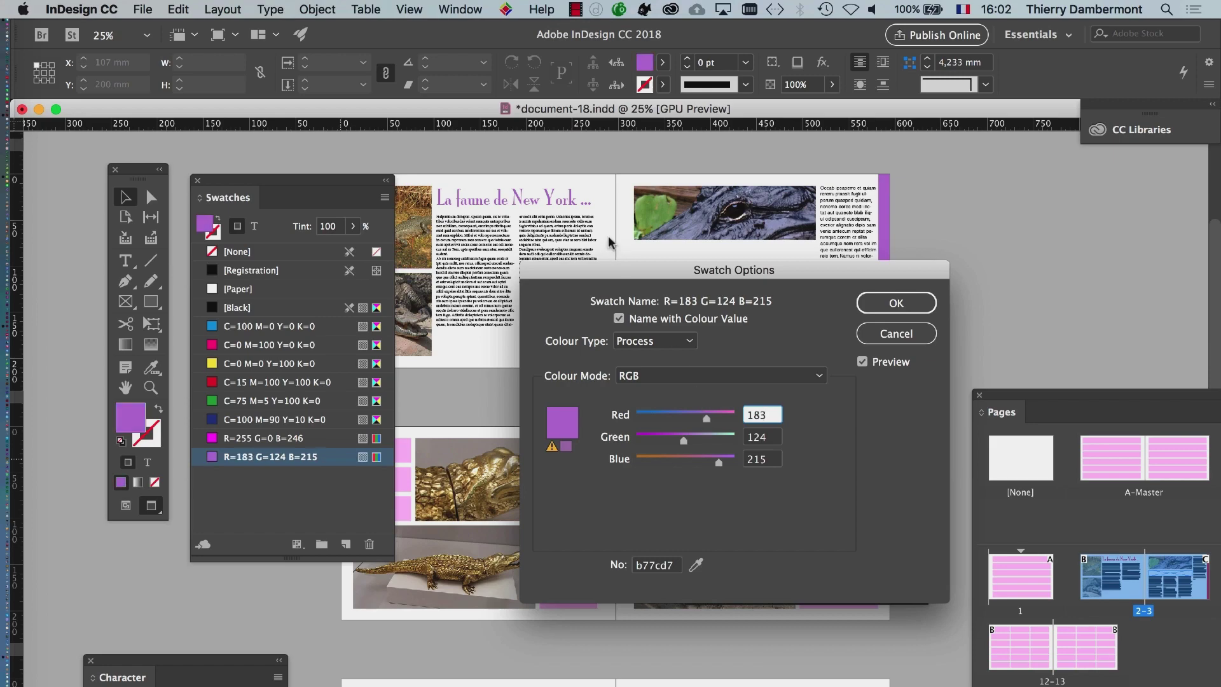
{"action": "left_click", "coordinate": [895, 303]}
Edit the shared title and band swatch to red 29 and blue 52
{"action": "key", "text": "super+equal"}
{"action": "key", "text": "super+equal"}
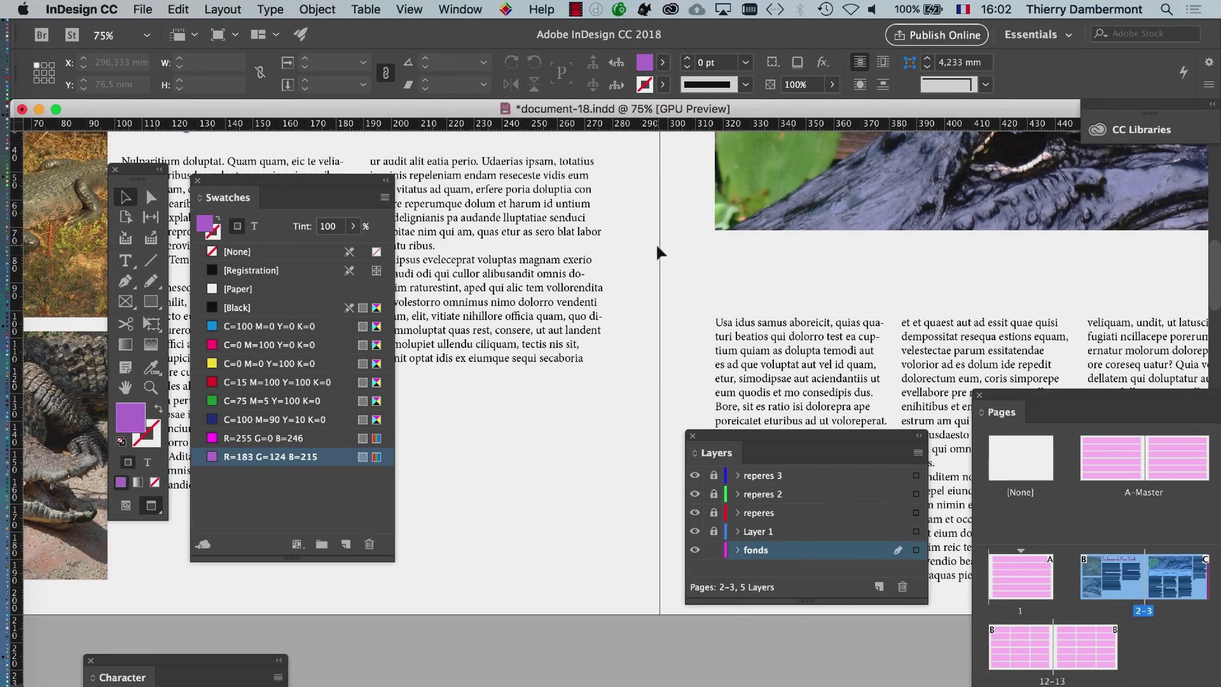
{"action": "key", "text": "super+minus"}
{"action": "key", "text": "super+minus"}
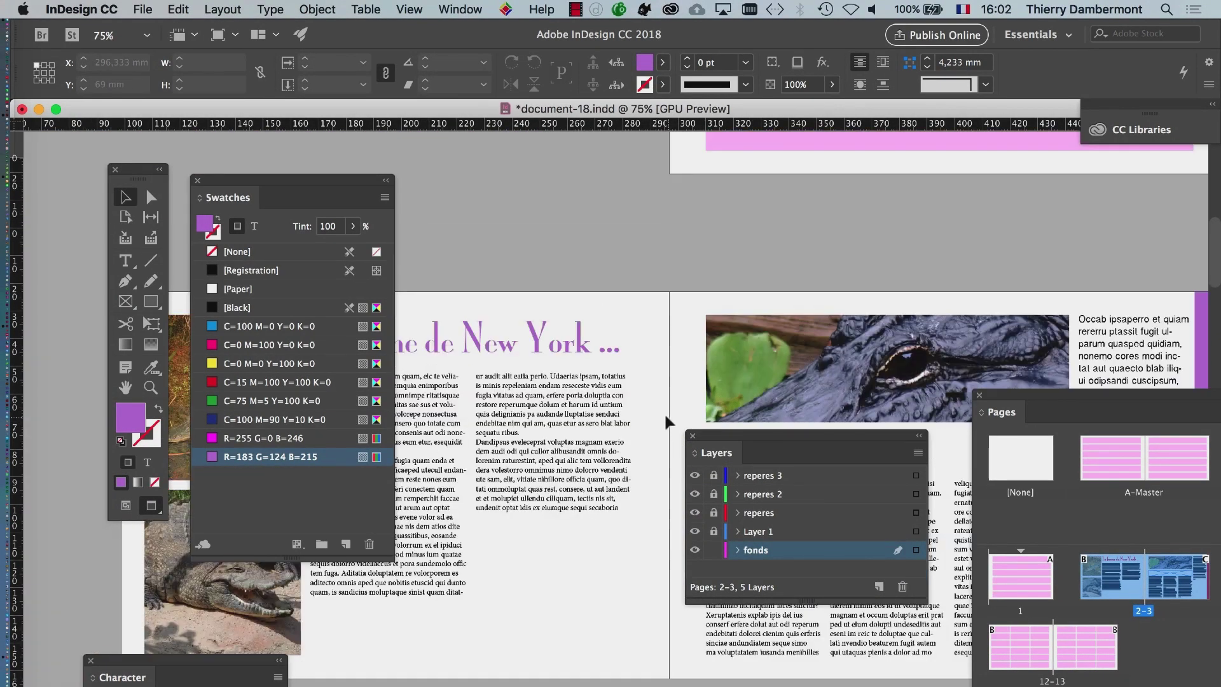
{"action": "scroll", "coordinate": [668, 413], "scroll_direction": "down", "scroll_amount": 5}
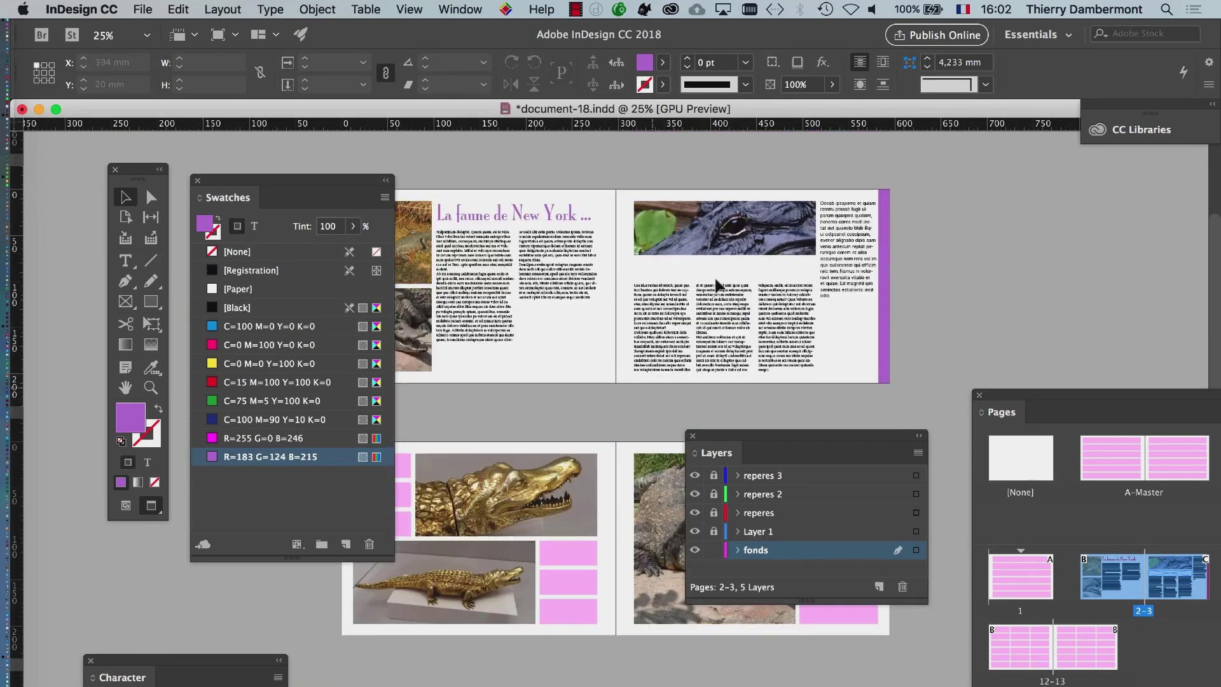
{"action": "double_click", "coordinate": [336, 458]}
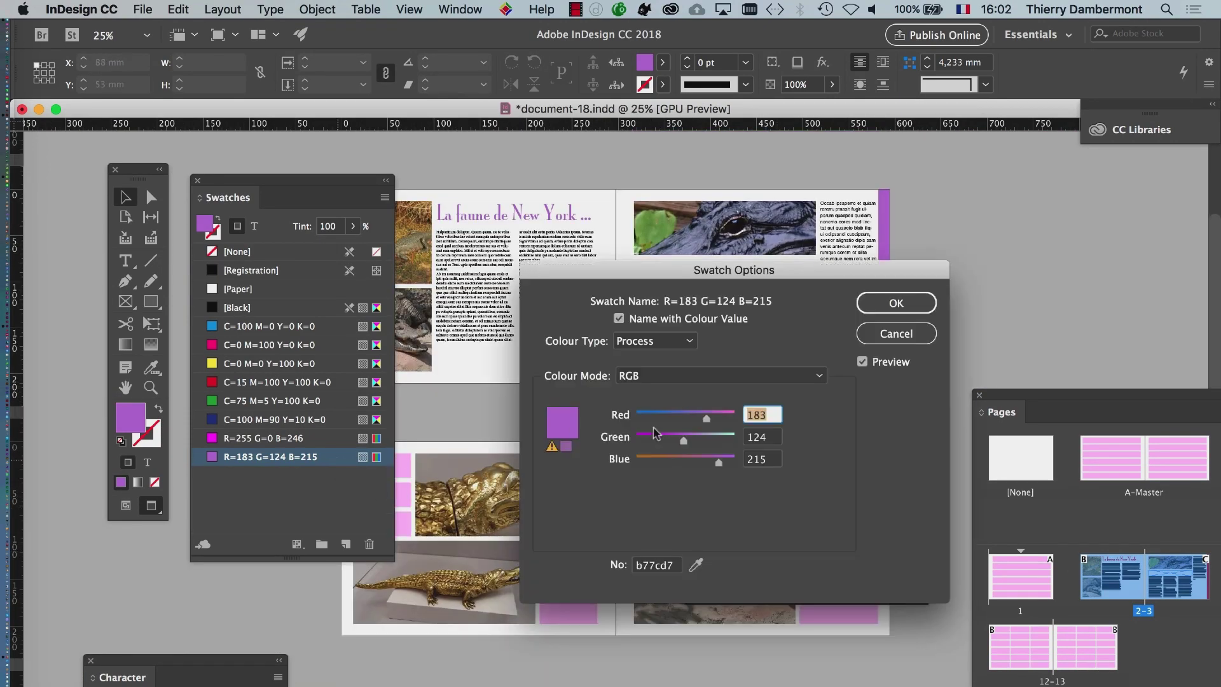
{"action": "left_click", "coordinate": [657, 463]}
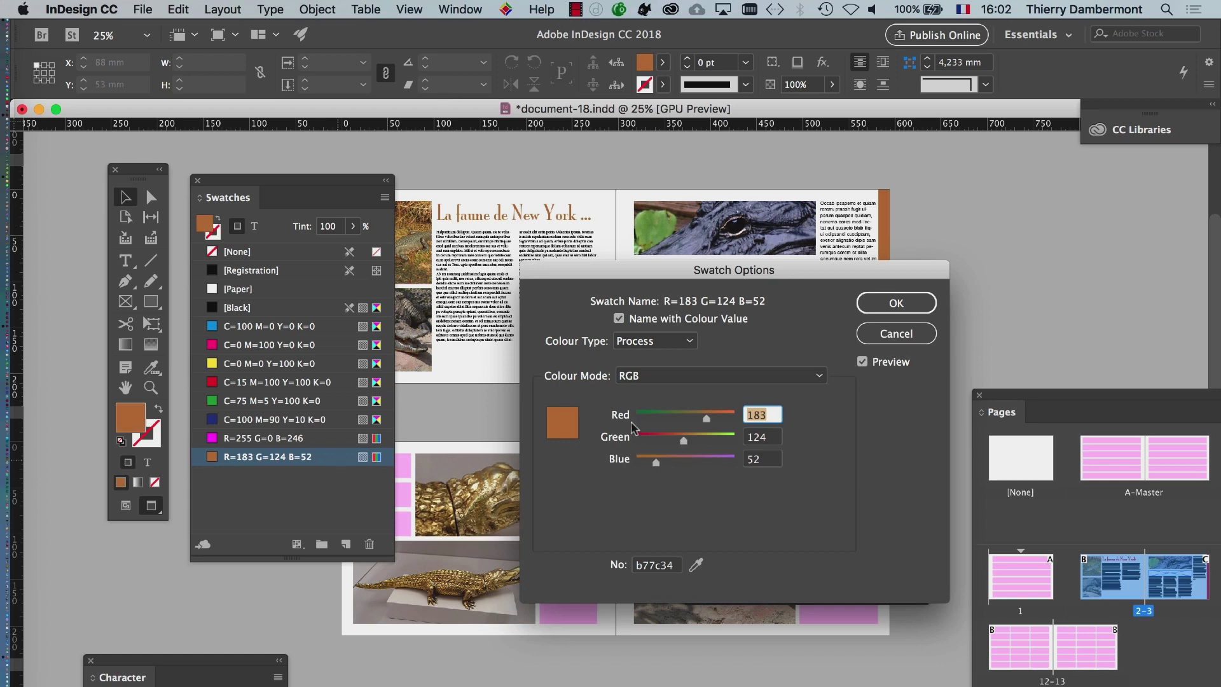
{"action": "left_click", "coordinate": [649, 417]}
{"action": "left_click", "coordinate": [896, 303]}
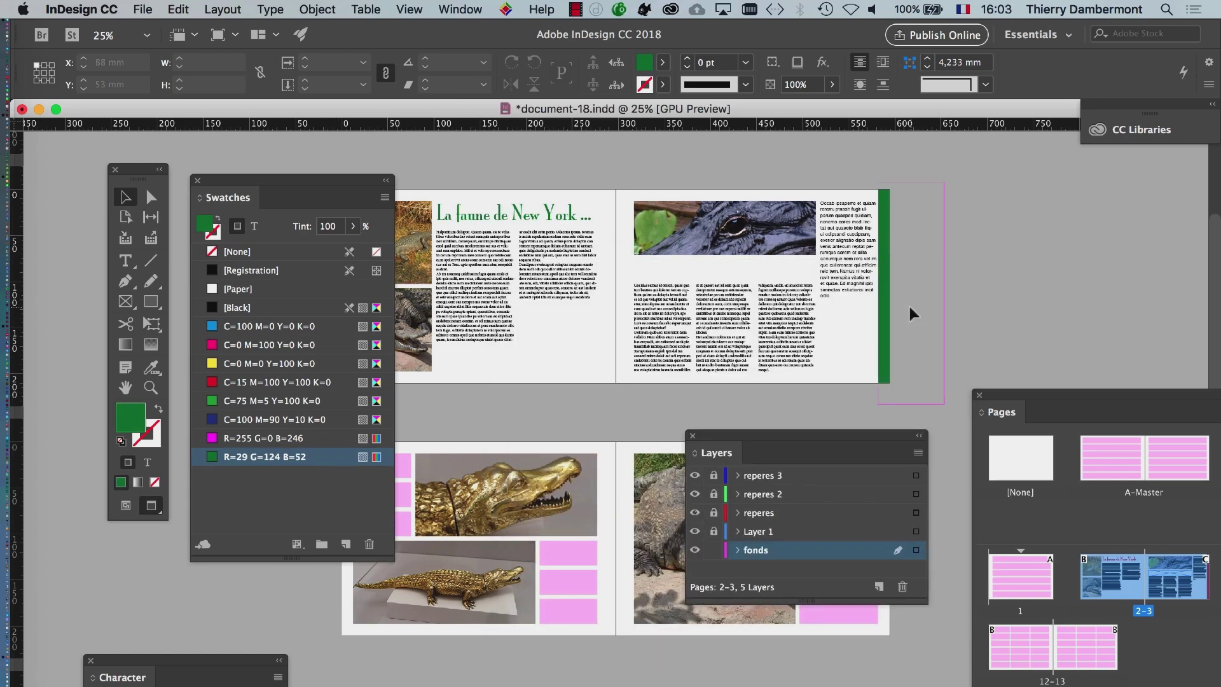
Move the Layers and Swatches panels clear of the page 2–3 spread
{"action": "scroll", "coordinate": [517, 263], "scroll_direction": "down", "scroll_amount": 1}
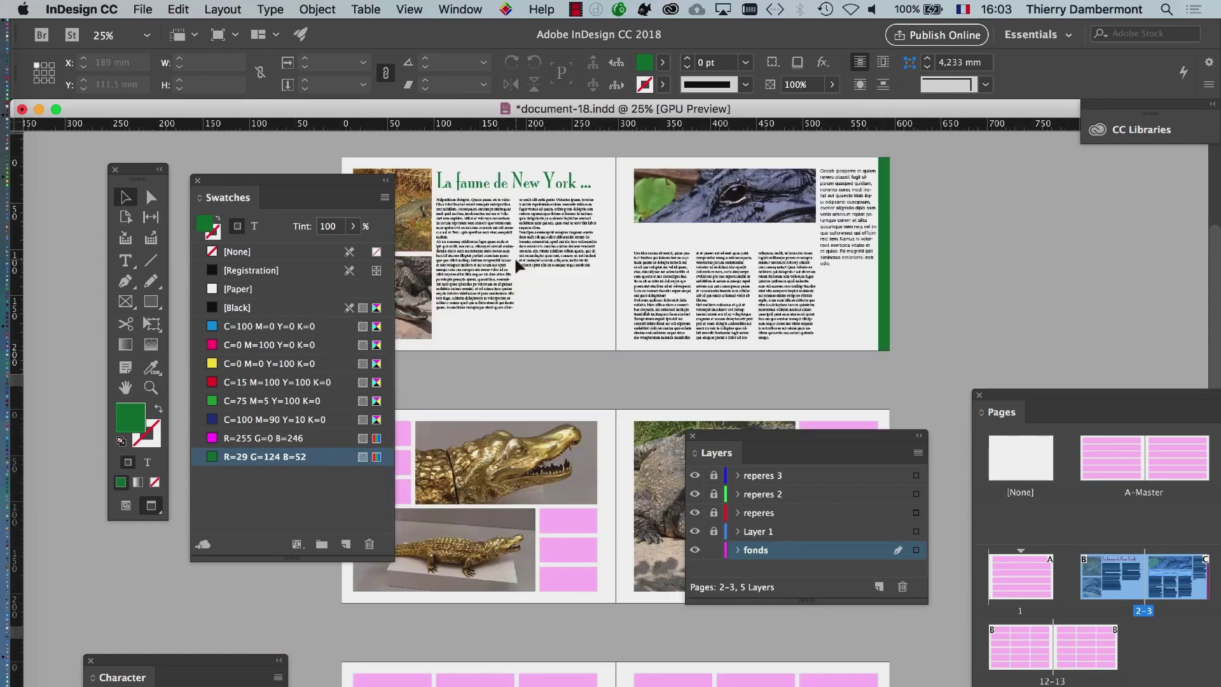
{"action": "key", "text": "super+equal"}
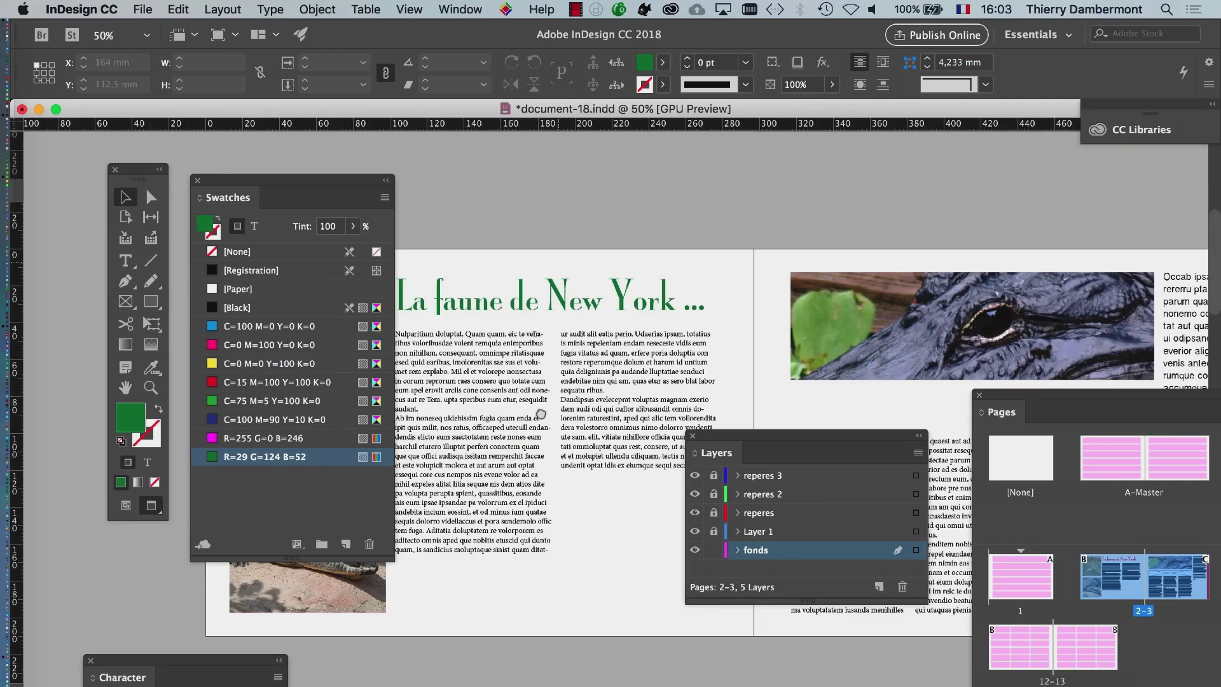
{"action": "scroll", "coordinate": [541, 414], "scroll_direction": "down", "scroll_amount": 3}
{"action": "scroll", "coordinate": [541, 414], "scroll_direction": "right", "scroll_amount": 2}
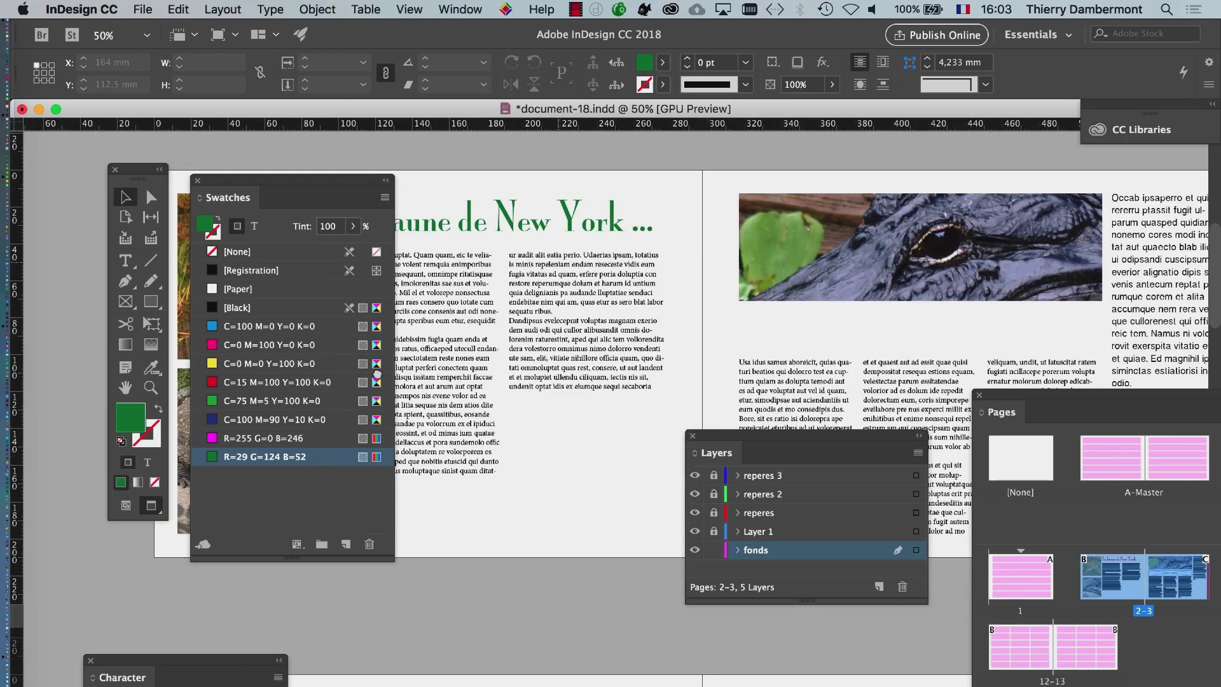
{"action": "scroll", "coordinate": [377, 378], "scroll_direction": "right", "scroll_amount": 3}
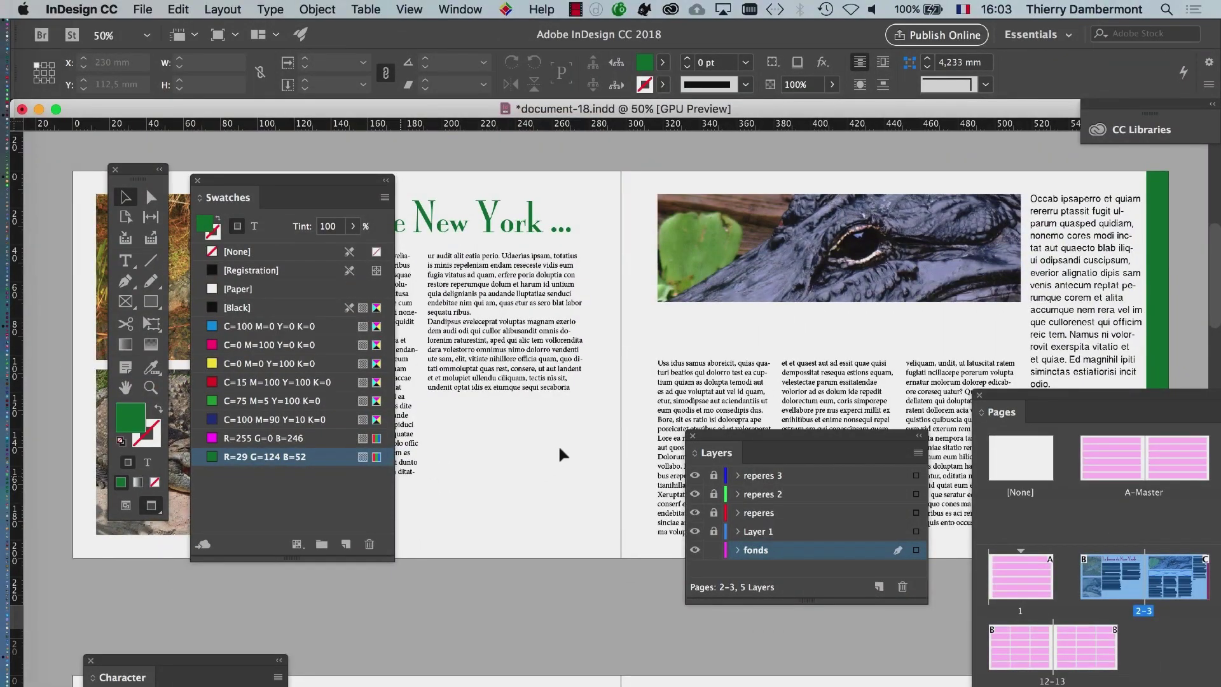
{"action": "key", "text": "super+minus"}
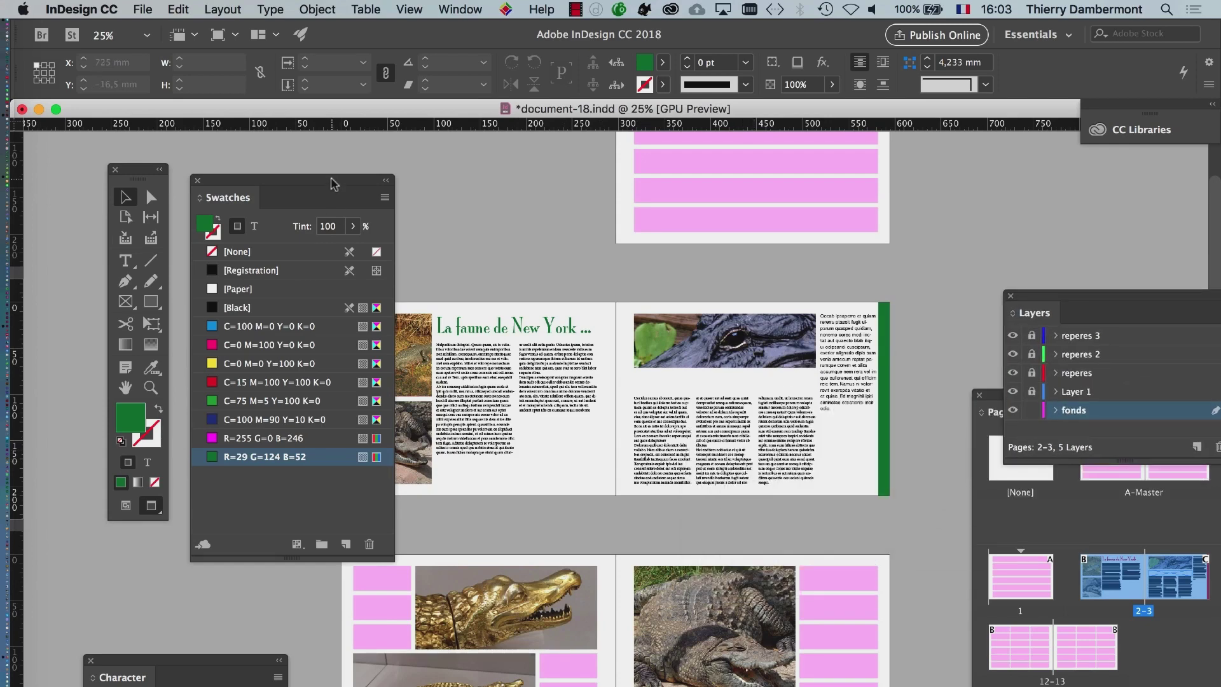
{"action": "left_click_drag", "start_coordinate": [331, 184], "coordinate": [241, 426]}
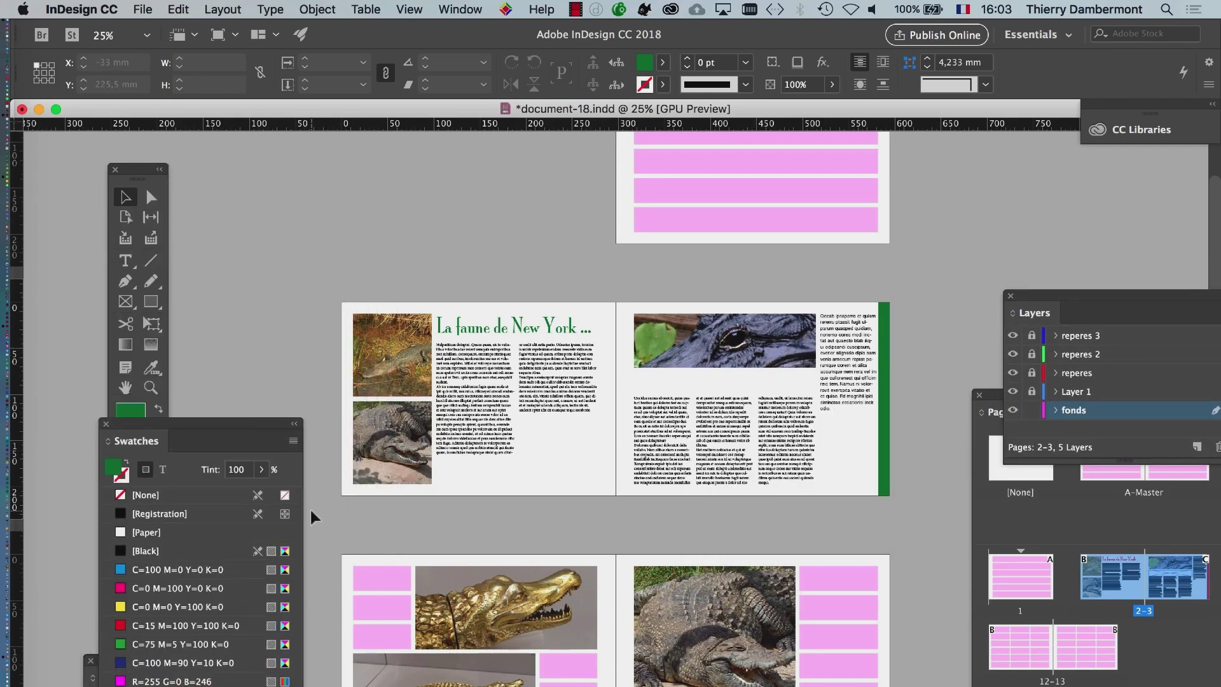
Save the document as a new version named document-19.indd in document-11_Folder
{"action": "left_click", "coordinate": [143, 8]}
{"action": "left_click", "coordinate": [184, 137]}
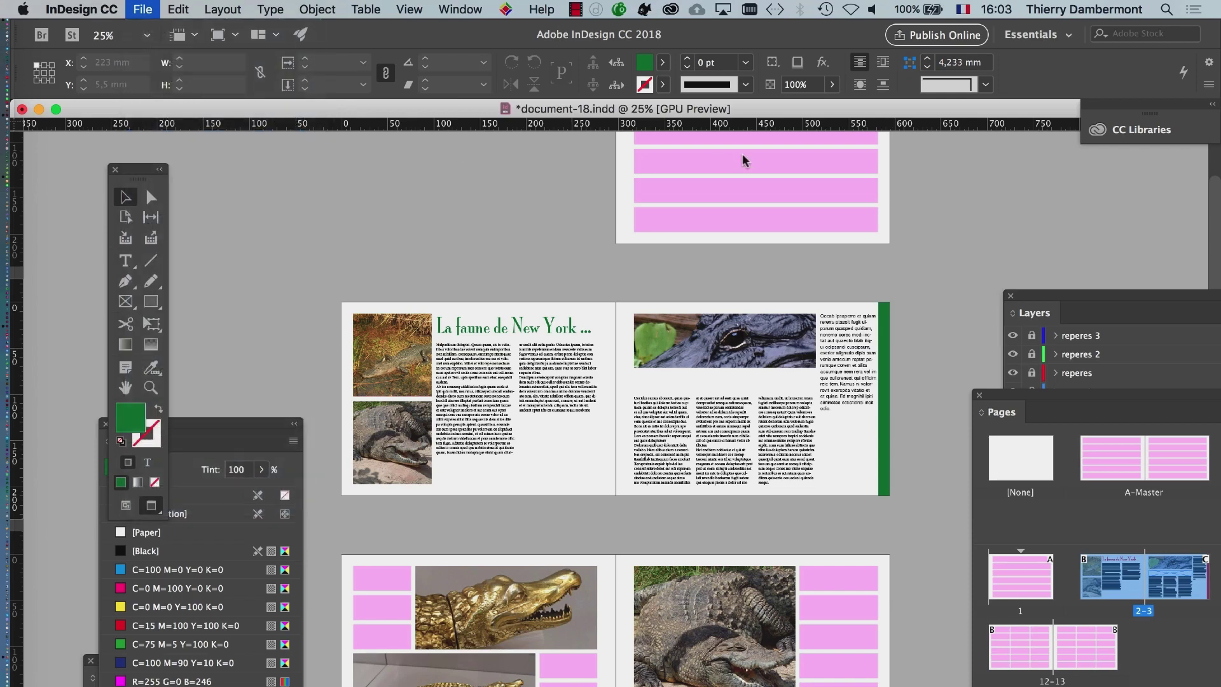
{"action": "left_click", "coordinate": [580, 95]}
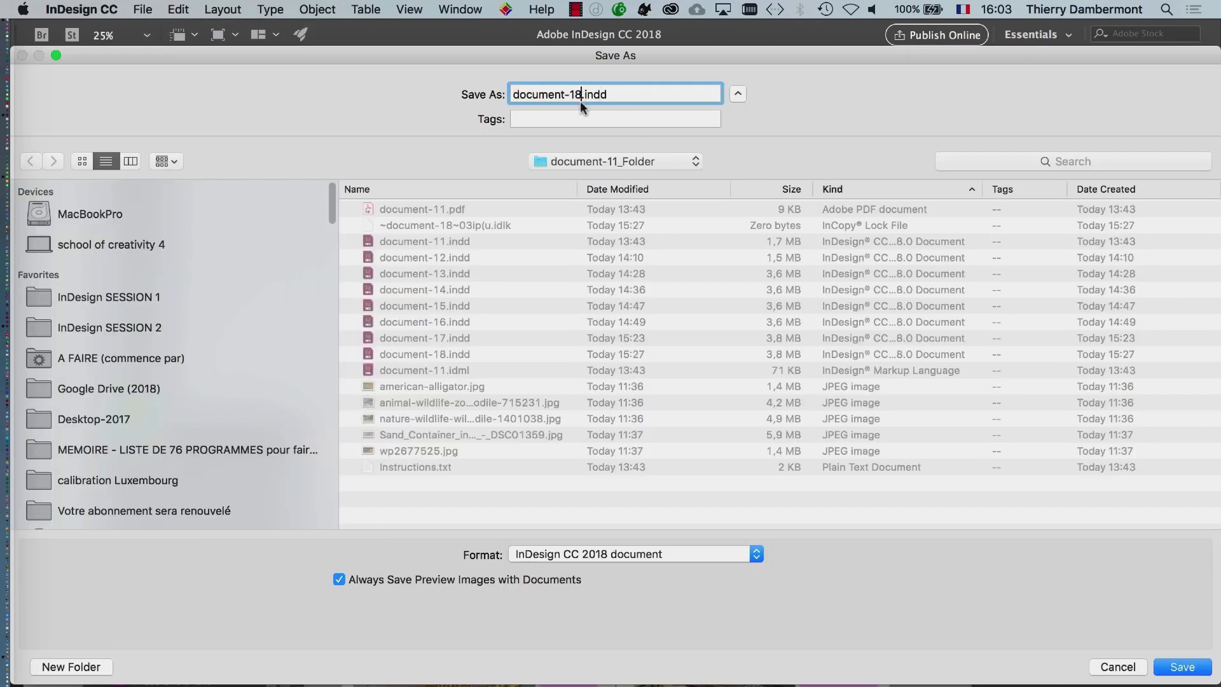
{"action": "key", "text": "BackSpace"}
{"action": "type", "text": "9"}
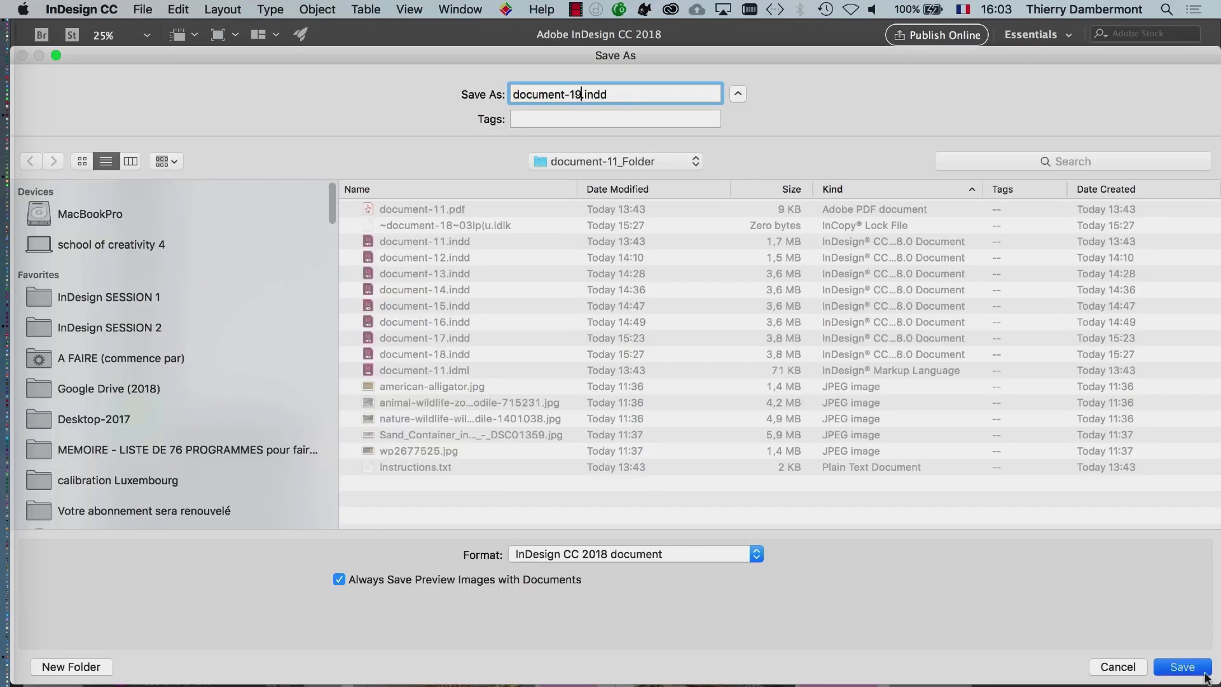
{"action": "key", "text": "Return"}
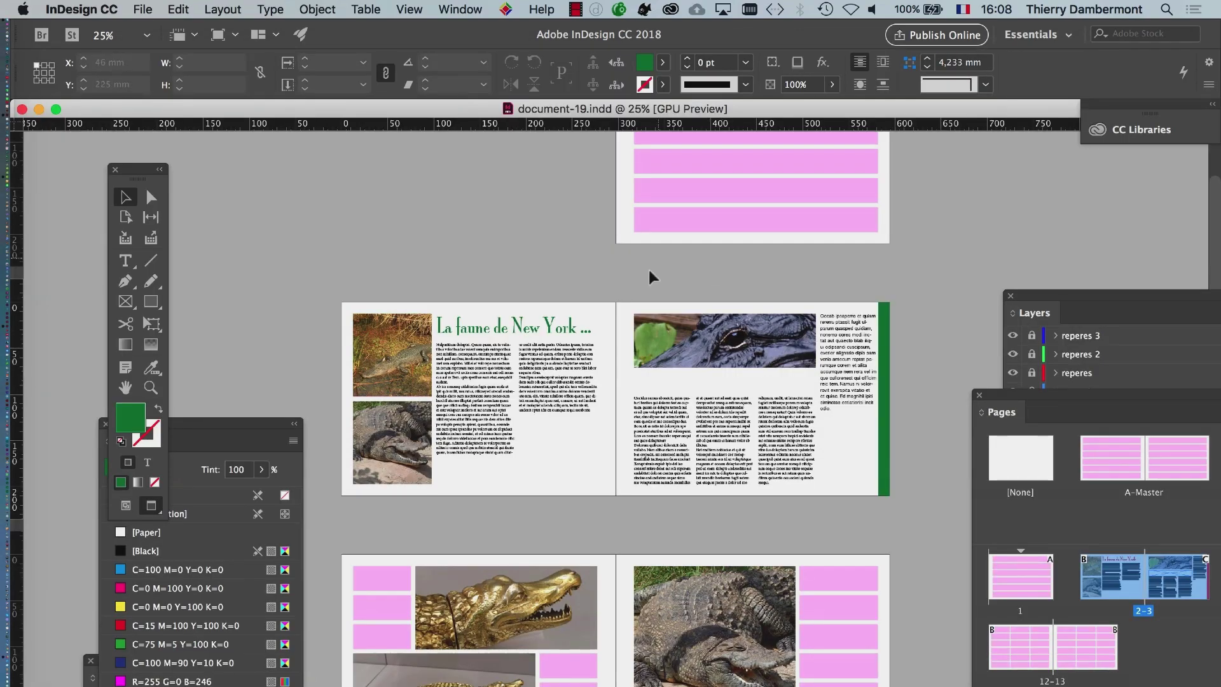
Switch to Normal screen mode and move the Layers and Pages panels away from the text on page 3
{"action": "left_click", "coordinate": [126, 505]}
{"action": "scroll", "coordinate": [788, 360], "scroll_direction": "up", "scroll_amount": 3}
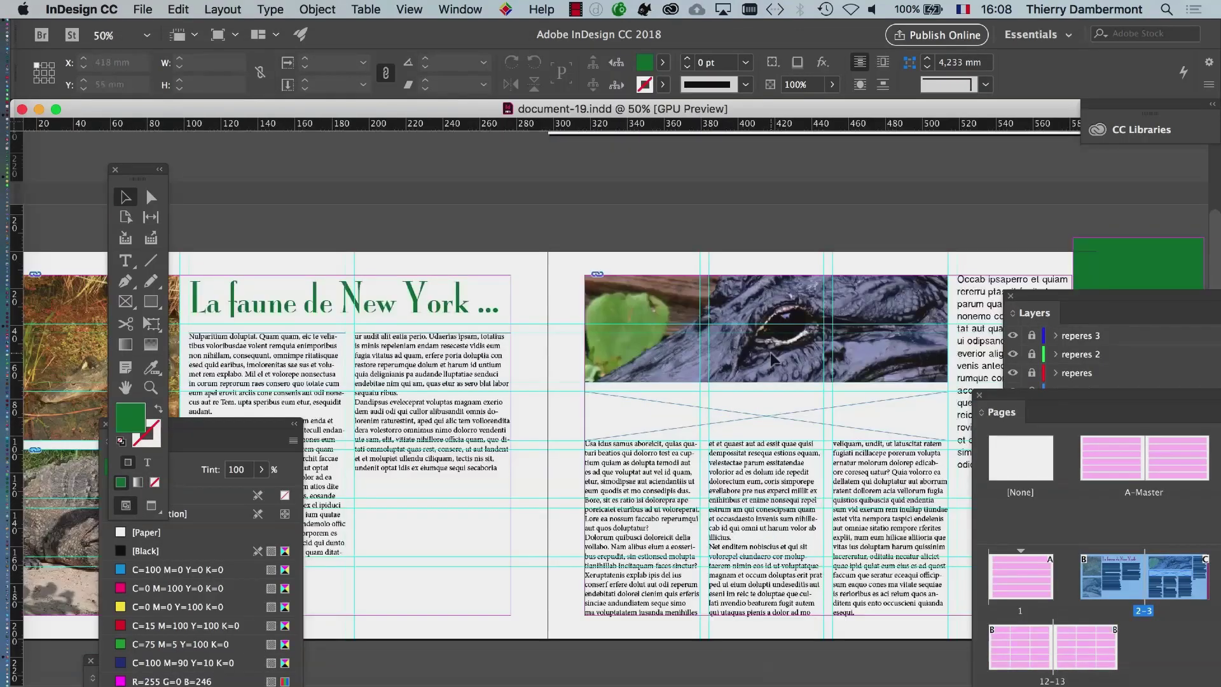
{"action": "scroll", "coordinate": [771, 364], "scroll_direction": "up", "scroll_amount": 2}
{"action": "scroll", "coordinate": [636, 363], "scroll_direction": "down", "scroll_amount": 5}
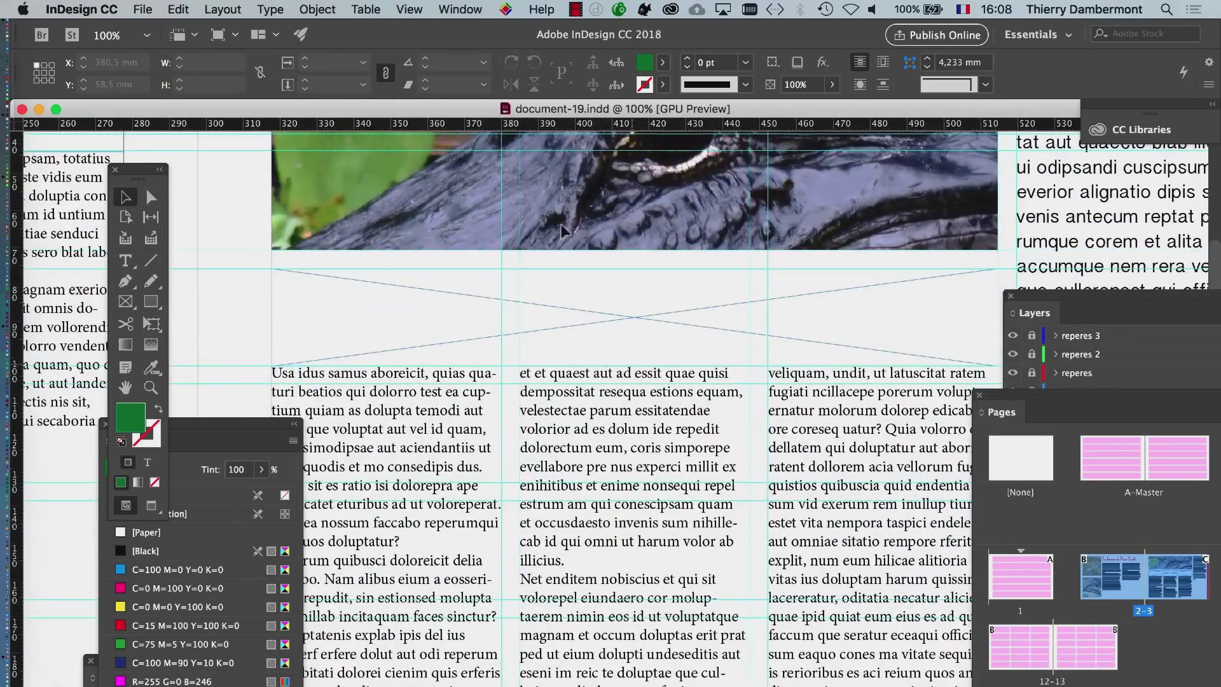
{"action": "left_click_drag", "start_coordinate": [1040, 302], "coordinate": [1025, 404]}
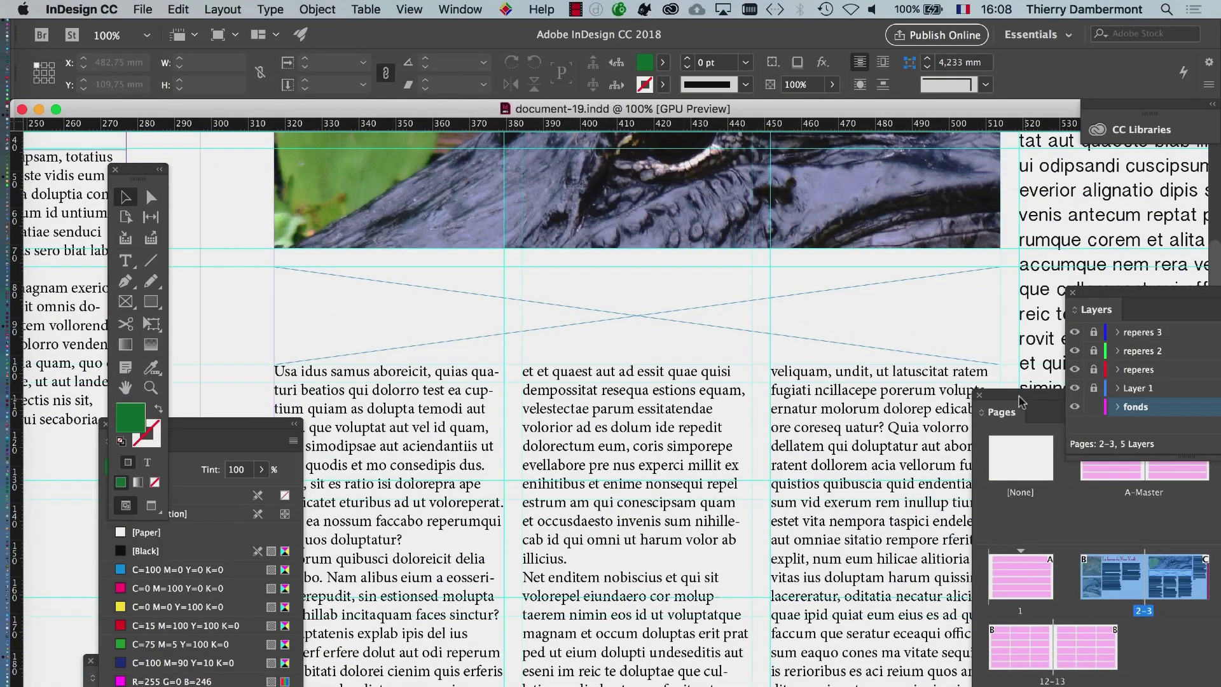
Lock the fonds layer, then unlock Layer 1 and make it the active layer
{"action": "left_click", "coordinate": [125, 260]}
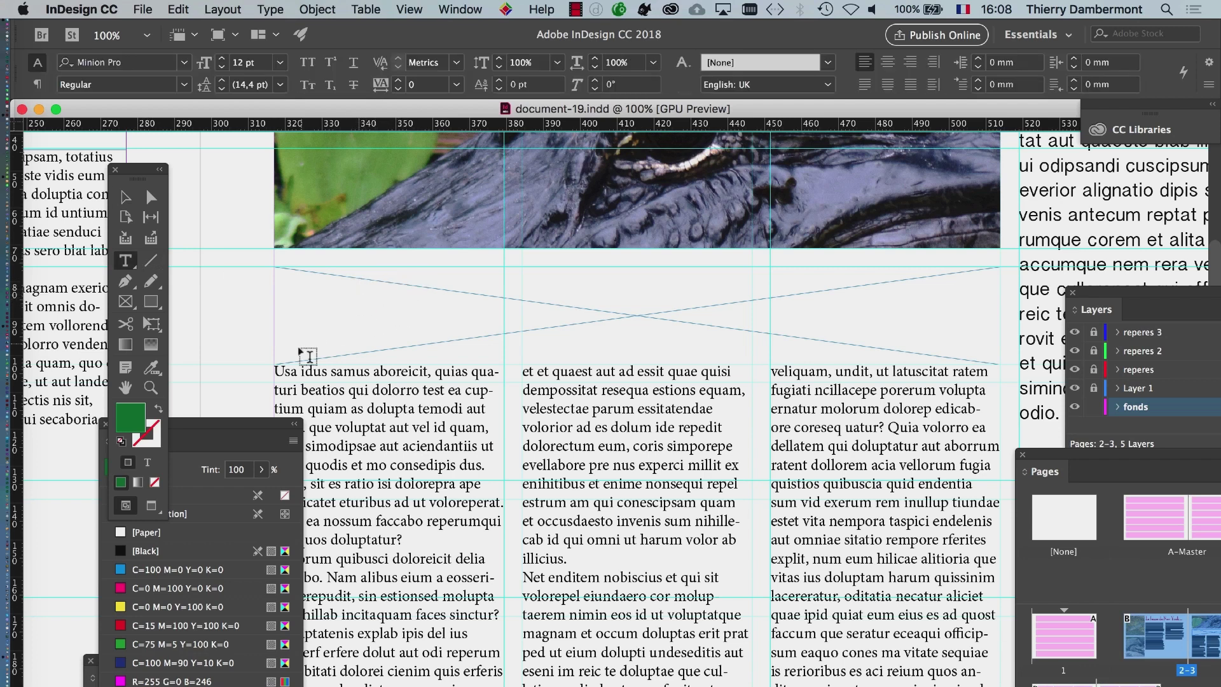
{"action": "left_click", "coordinate": [459, 9]}
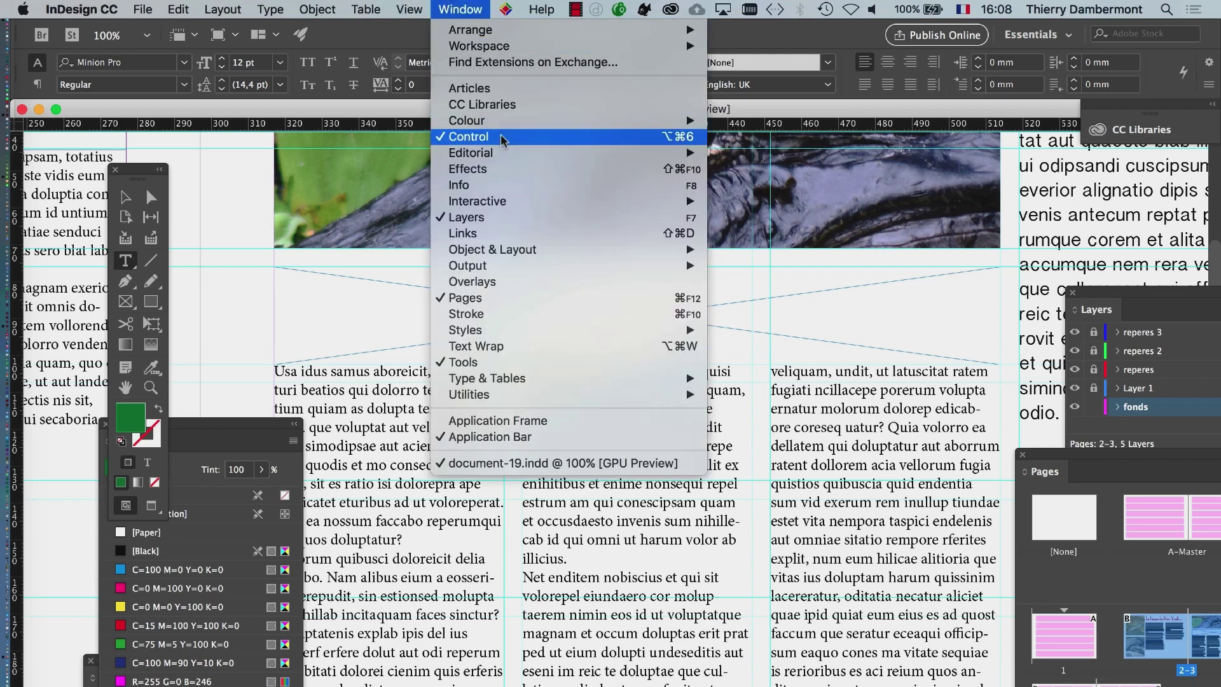
{"action": "left_click", "coordinate": [1143, 296]}
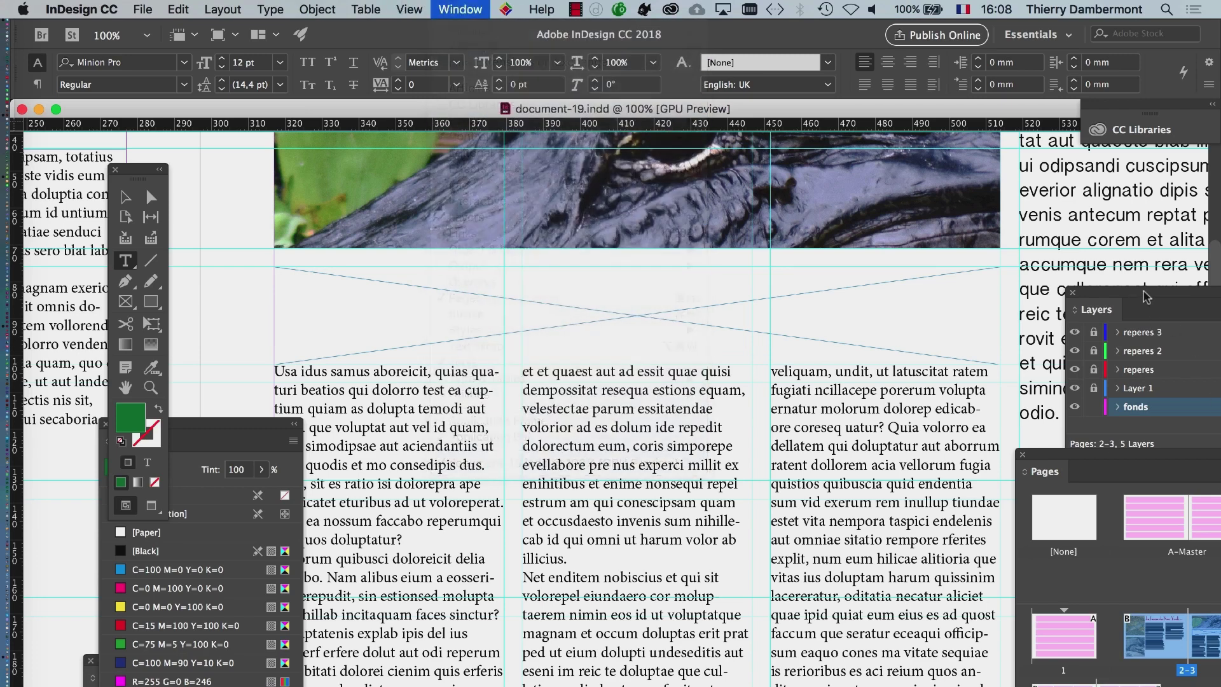
{"action": "left_click_drag", "start_coordinate": [1143, 293], "coordinate": [634, 186]}
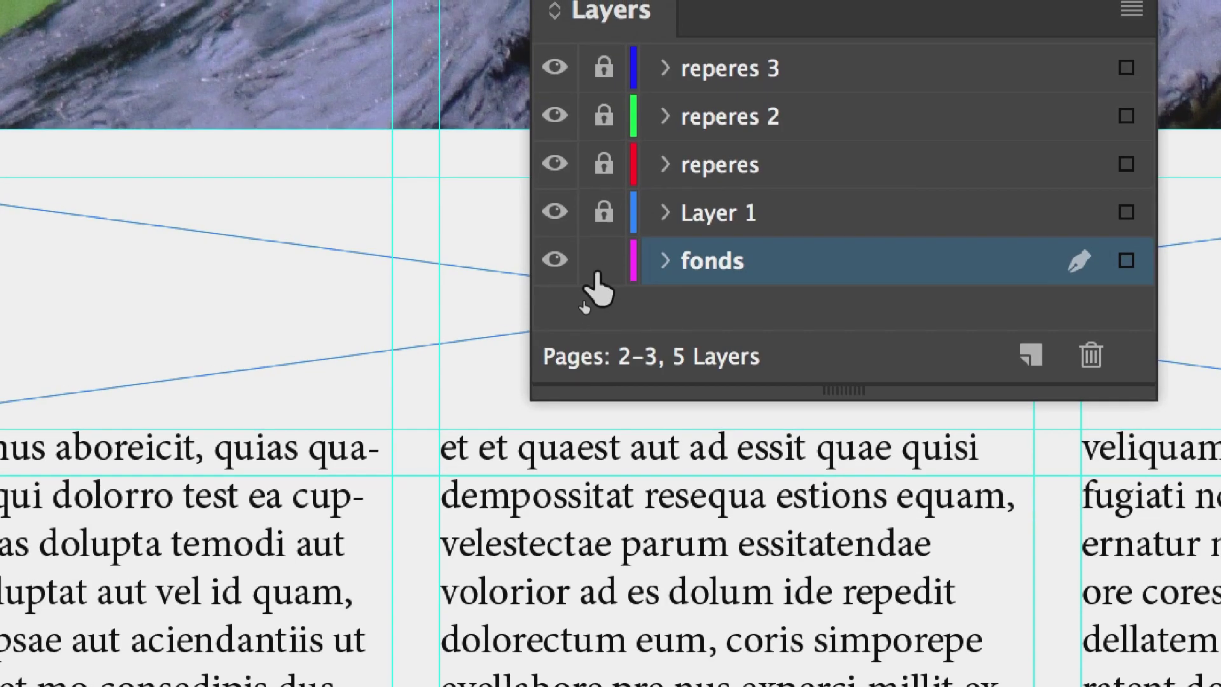
{"action": "left_click", "coordinate": [598, 272]}
{"action": "left_click", "coordinate": [603, 212]}
{"action": "left_click", "coordinate": [744, 221]}
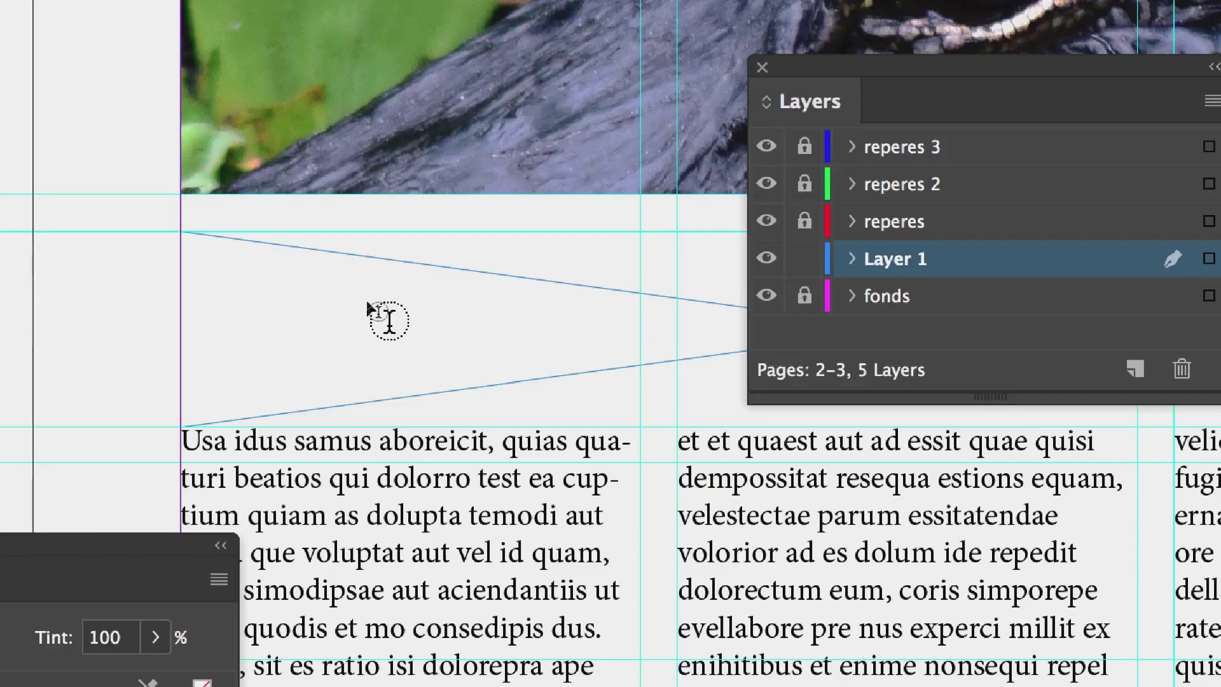
Turn the empty frame beneath the page 3 photo into a text frame and fill it with placeholder text
{"action": "left_click", "coordinate": [367, 303]}
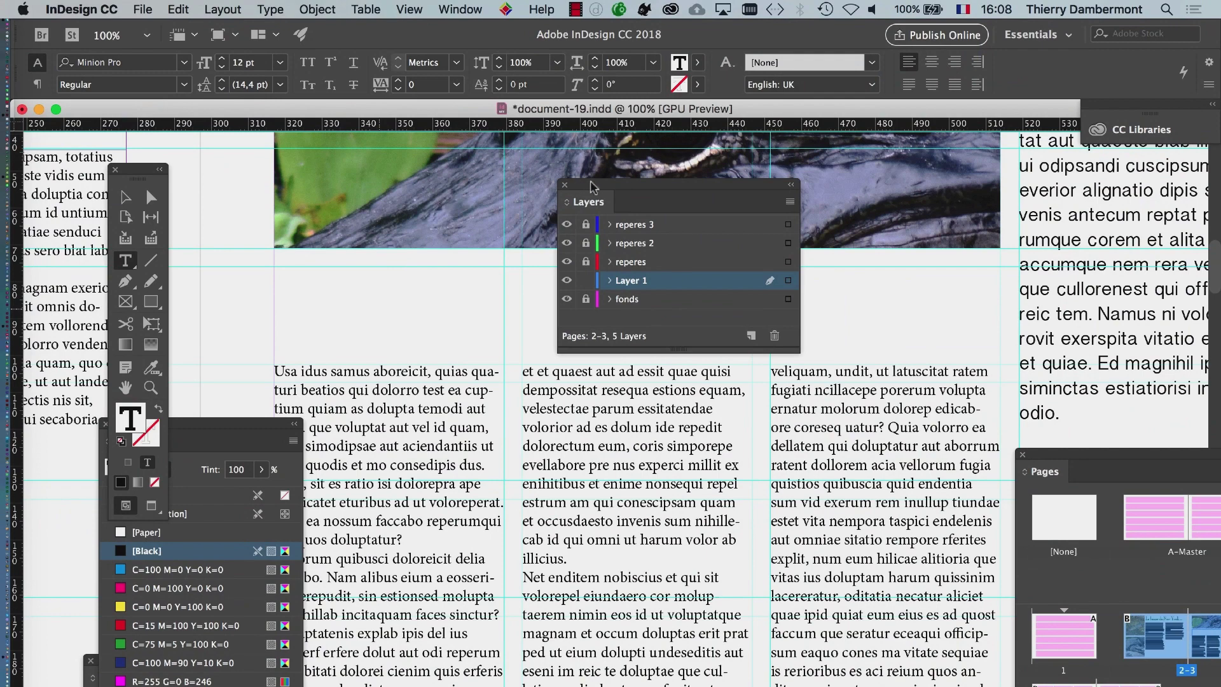
{"action": "left_click_drag", "start_coordinate": [590, 186], "coordinate": [755, 431]}
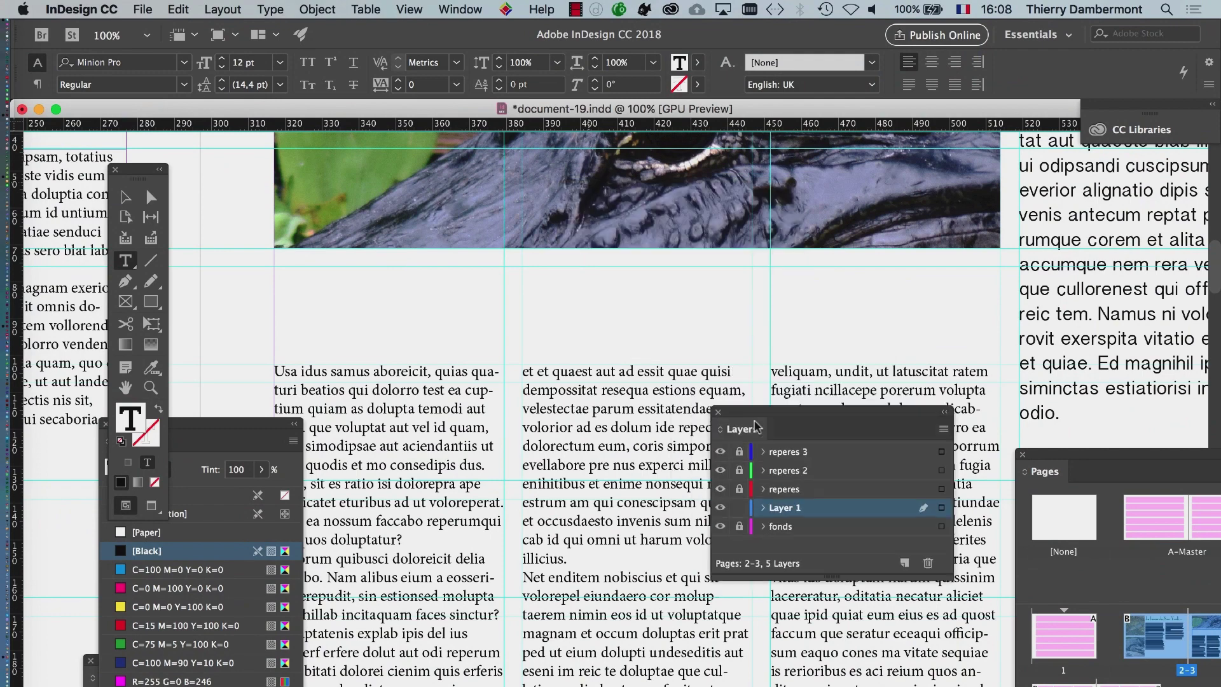
{"action": "right_click", "coordinate": [368, 276]}
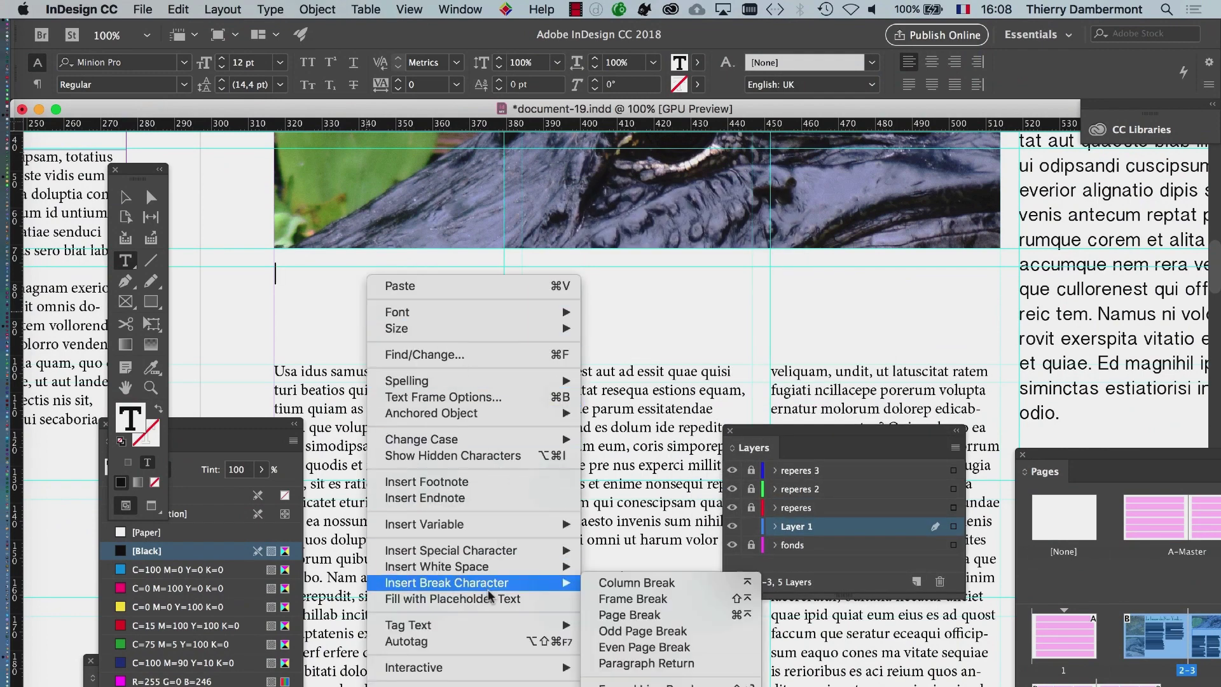
{"action": "left_click", "coordinate": [452, 599]}
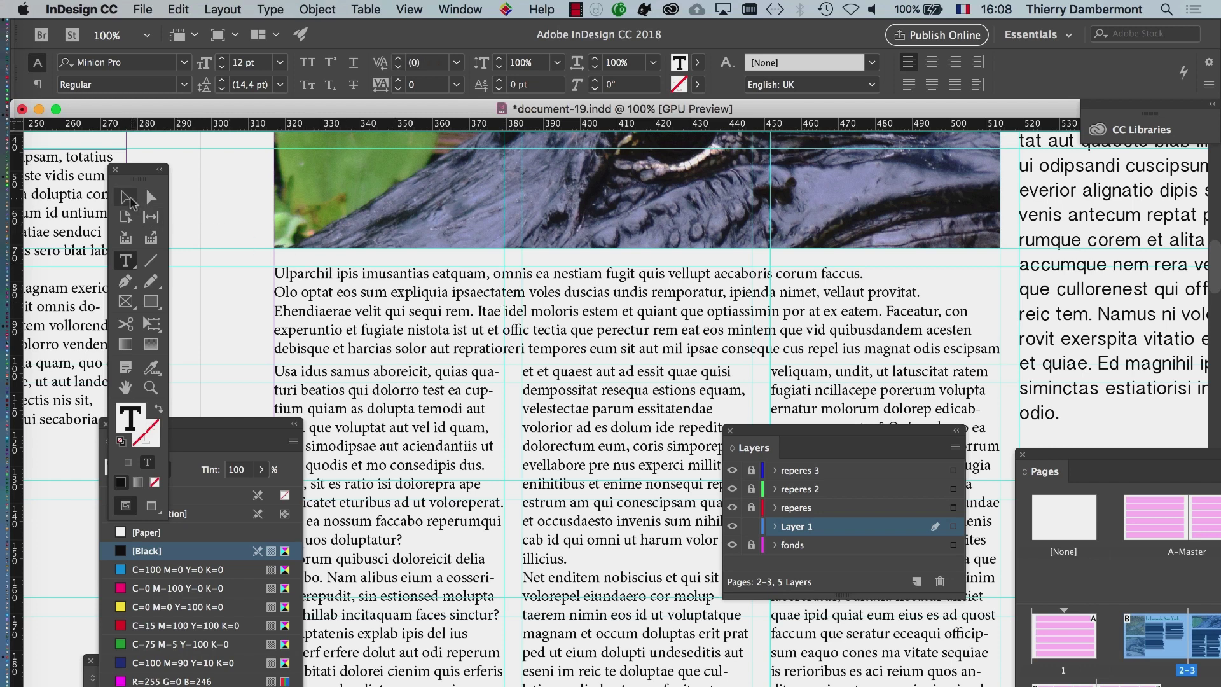
Select the intro text frame beneath the page 3 photo and set its font style to Bold
{"action": "left_click", "coordinate": [126, 197]}
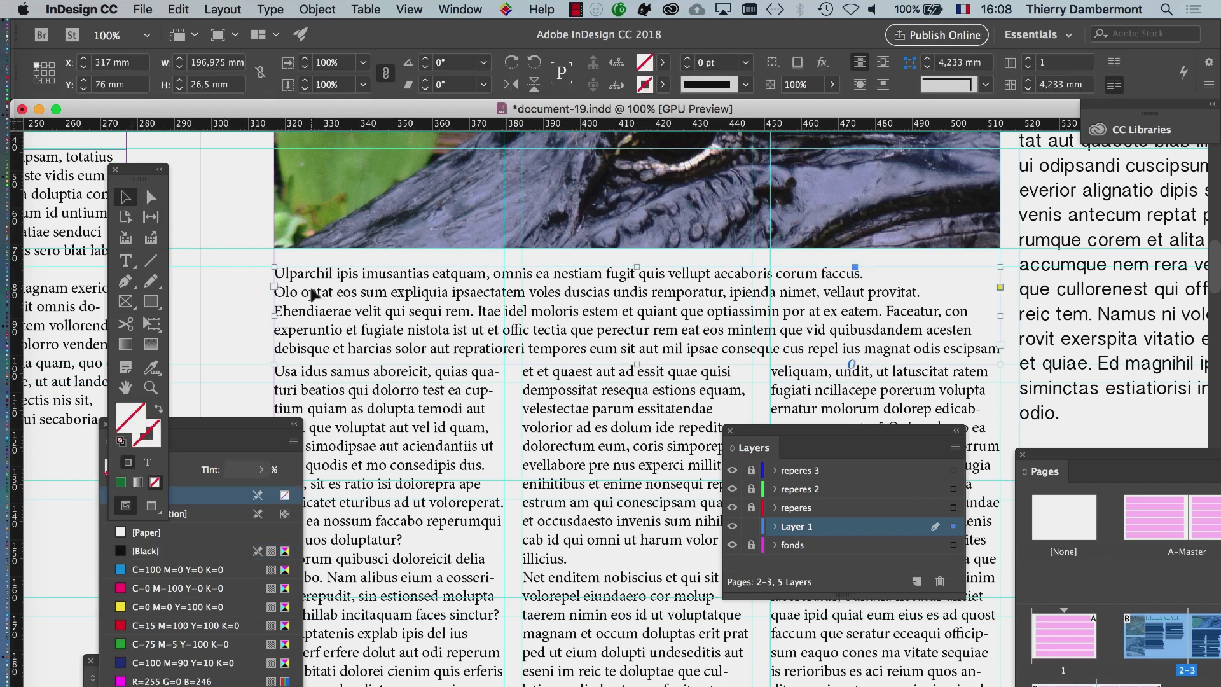
{"action": "left_click_drag", "start_coordinate": [246, 430], "coordinate": [503, 509]}
{"action": "left_click_drag", "start_coordinate": [242, 671], "coordinate": [954, 163]}
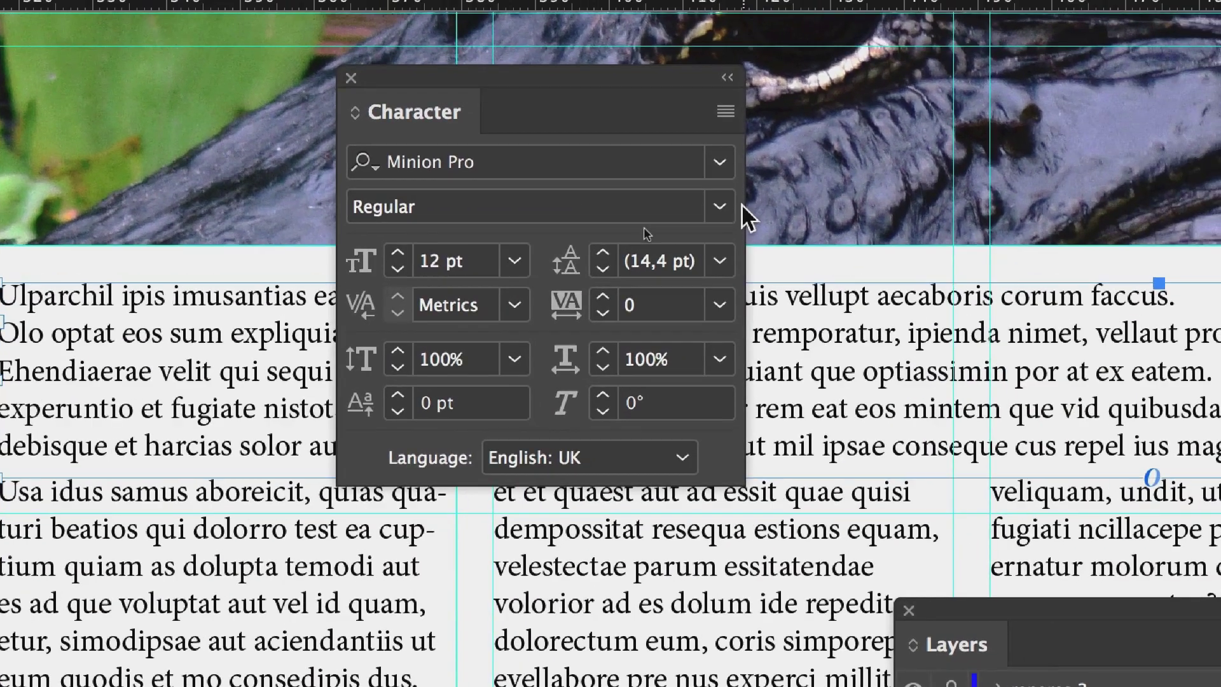
{"action": "left_click", "coordinate": [452, 208]}
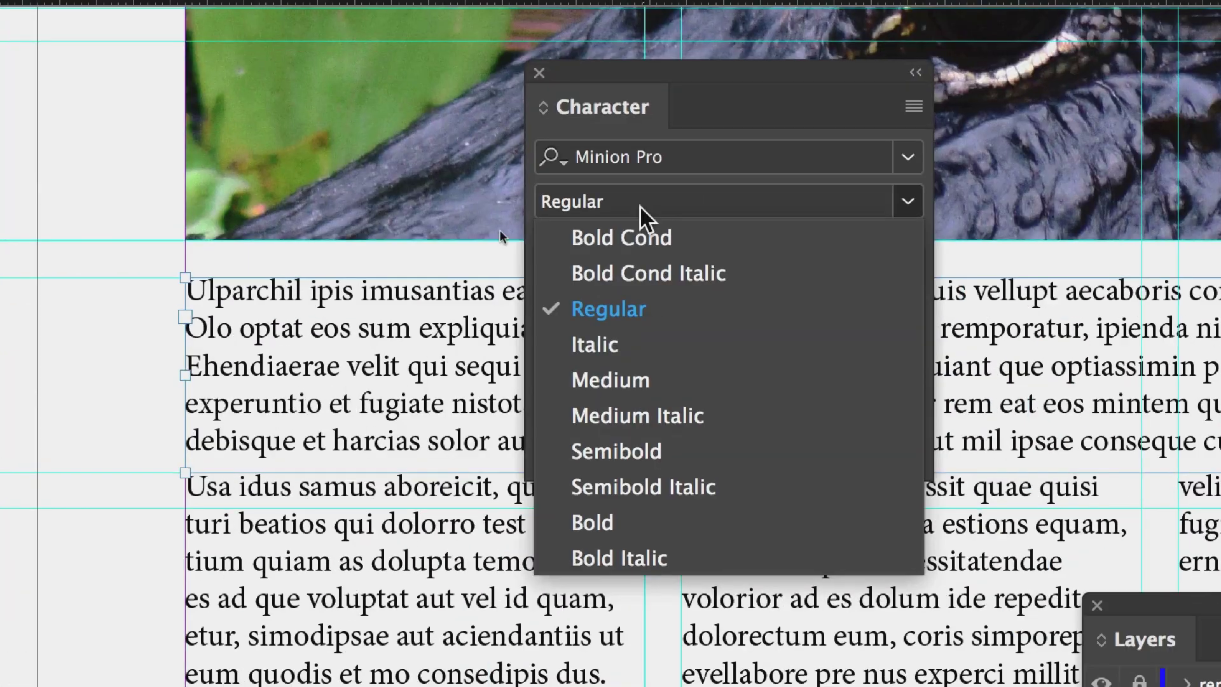
{"action": "left_click", "coordinate": [488, 208]}
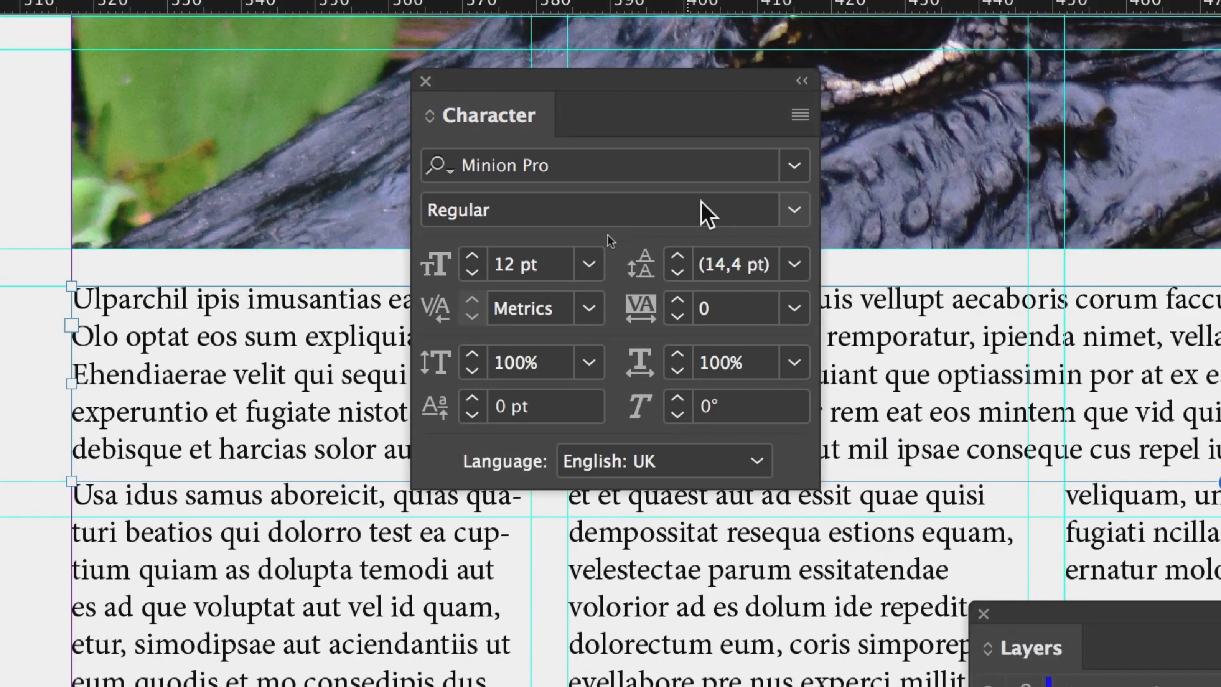
{"action": "left_click", "coordinate": [700, 204]}
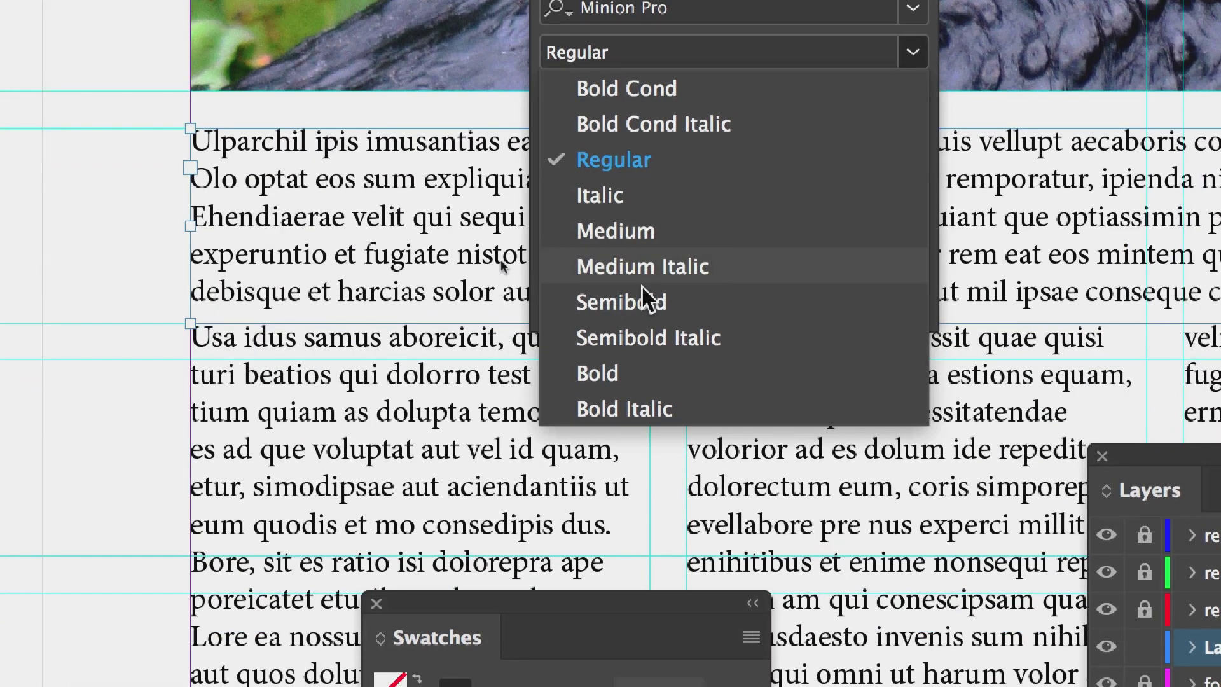
{"action": "left_click", "coordinate": [597, 374]}
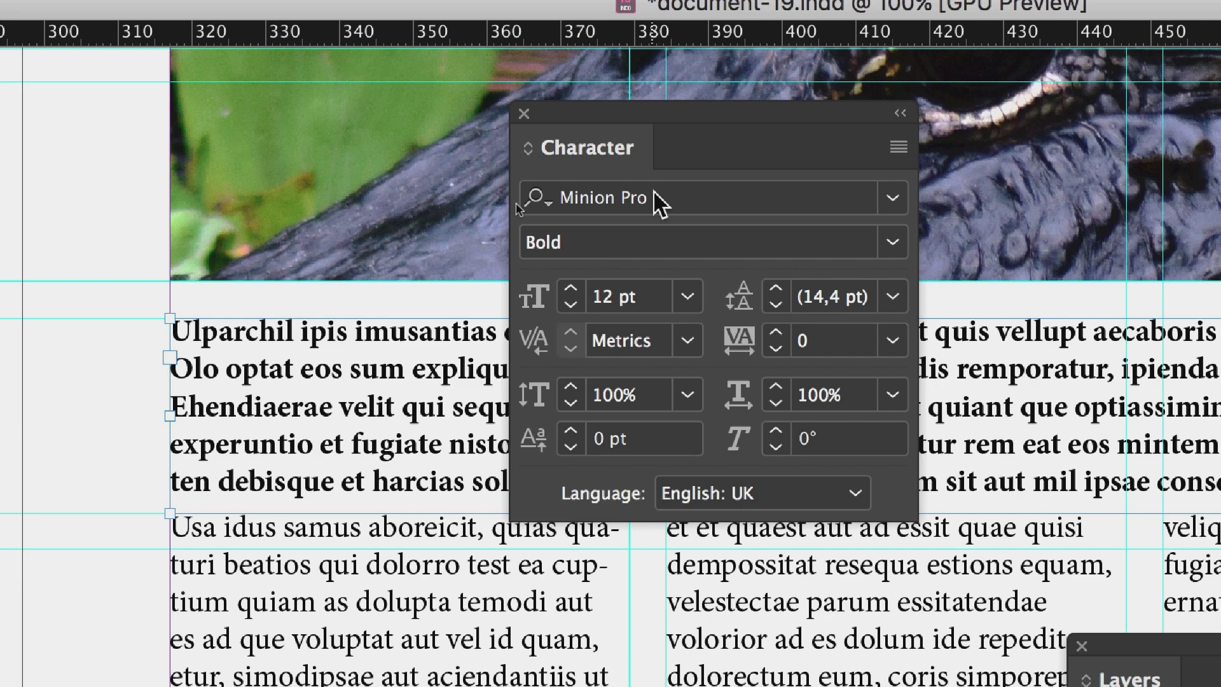
Set the intro text's font to Myriad Pro and move the Character and Swatches panels away from the text
{"action": "left_click", "coordinate": [655, 193]}
{"action": "type", "text": "Myanmar S"}
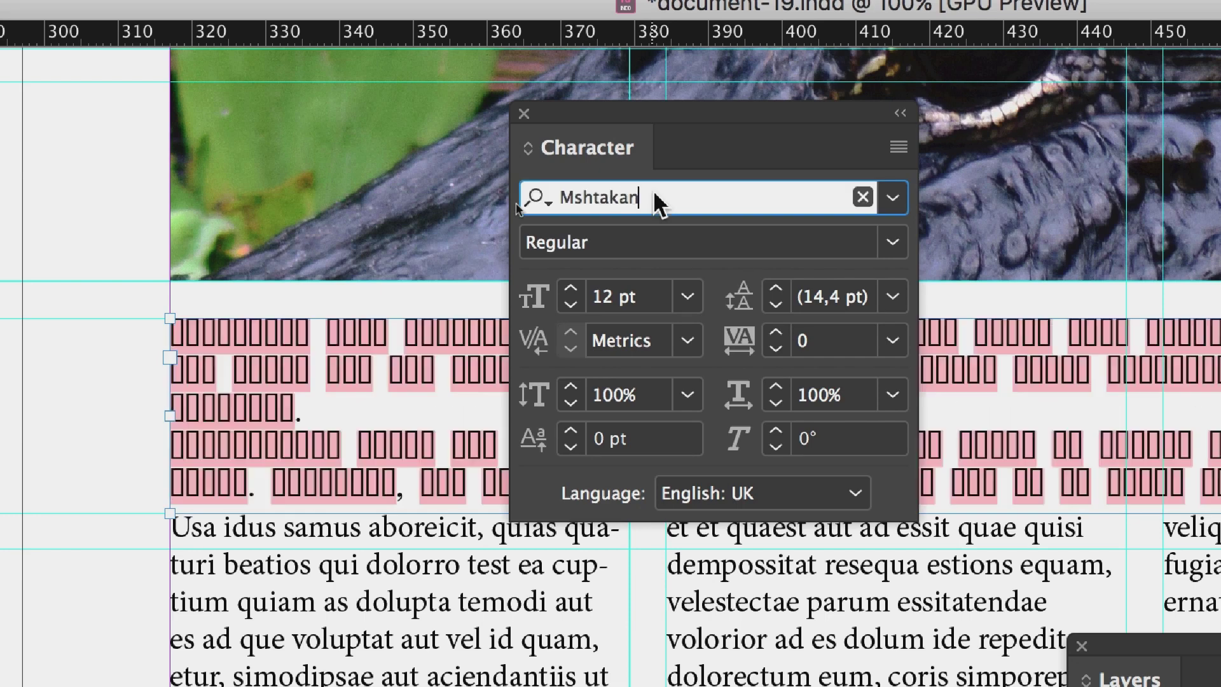
{"action": "key", "text": "BackSpace"}
{"action": "key", "text": "BackSpace"}
{"action": "key", "text": "BackSpace"}
{"action": "key", "text": "BackSpace"}
{"action": "key", "text": "BackSpace"}
{"action": "key", "text": "BackSpace"}
{"action": "key", "text": "BackSpace"}
{"action": "type", "text": "riad Pro"}
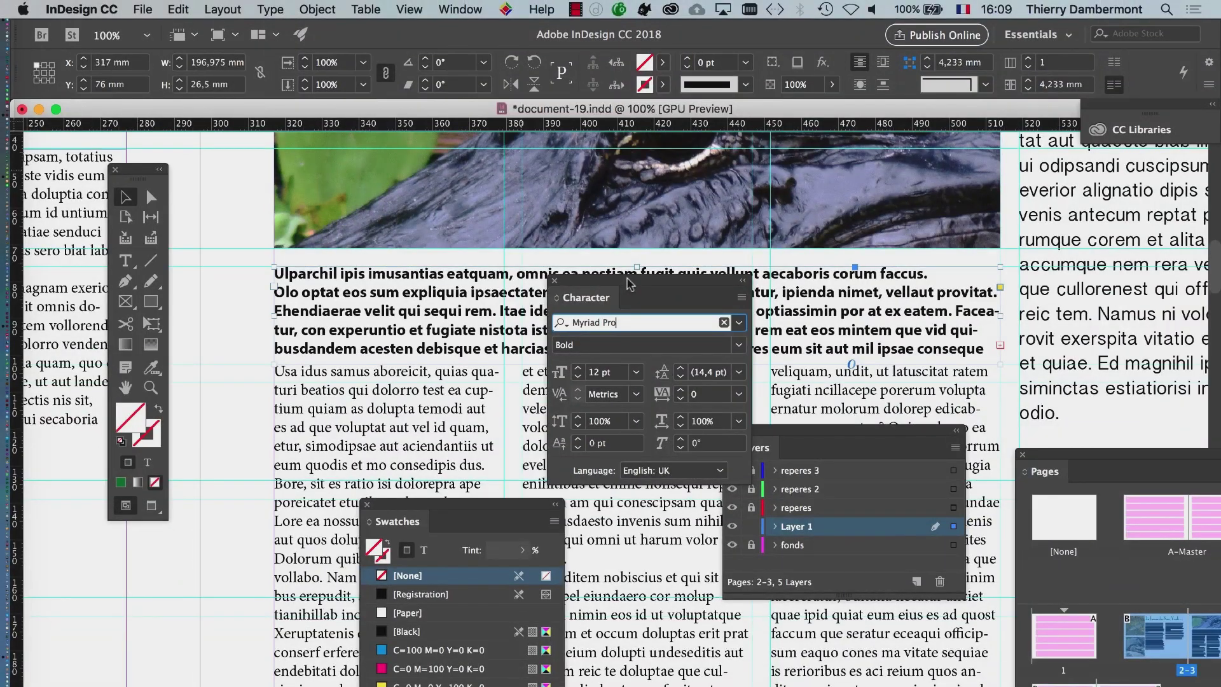
{"action": "left_click_drag", "start_coordinate": [628, 284], "coordinate": [188, 596]}
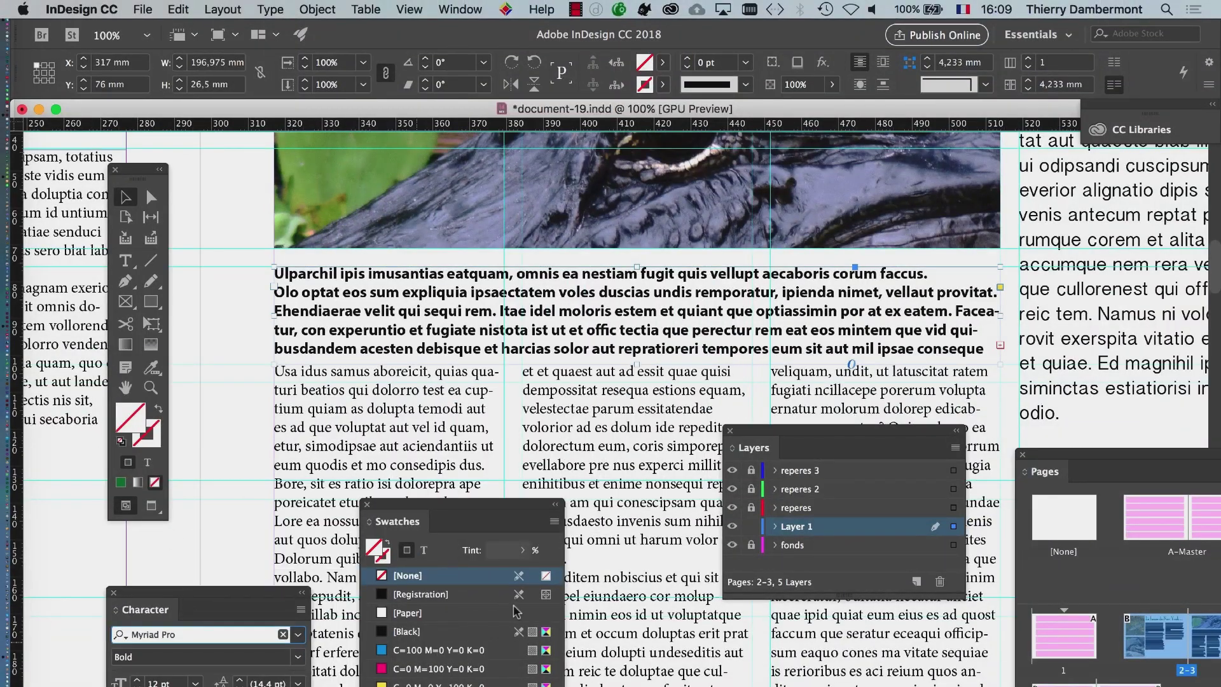
{"action": "left_click_drag", "start_coordinate": [462, 506], "coordinate": [1011, 176]}
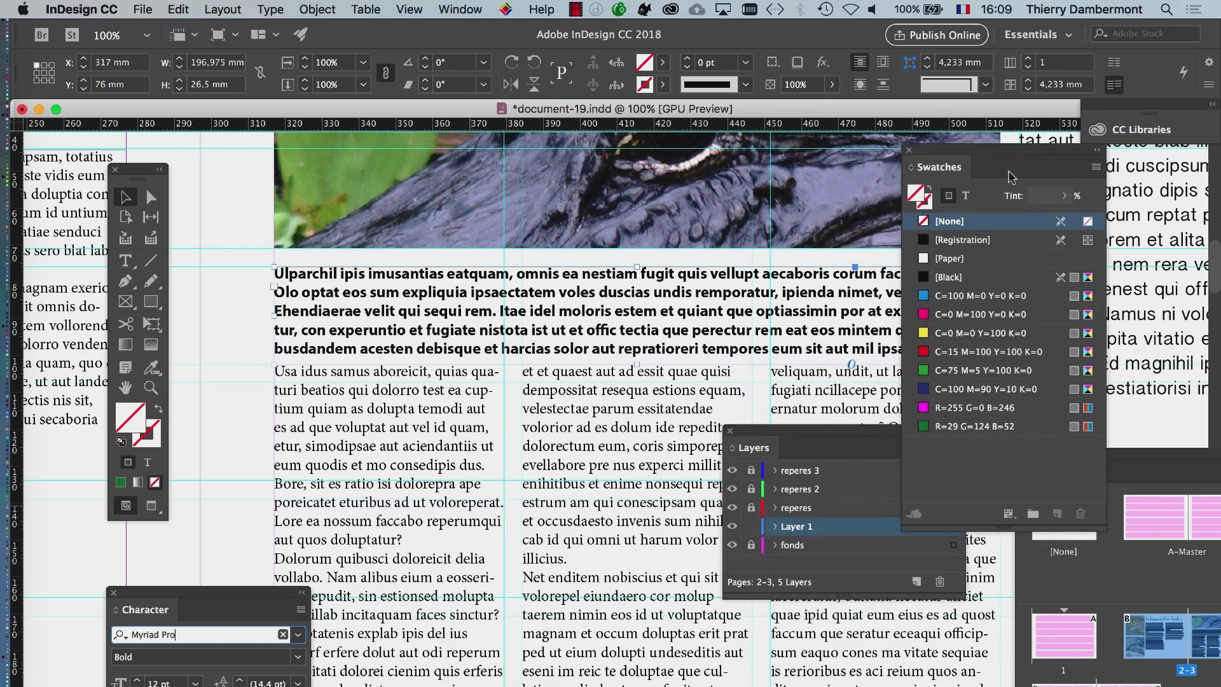
{"action": "left_click", "coordinate": [984, 389]}
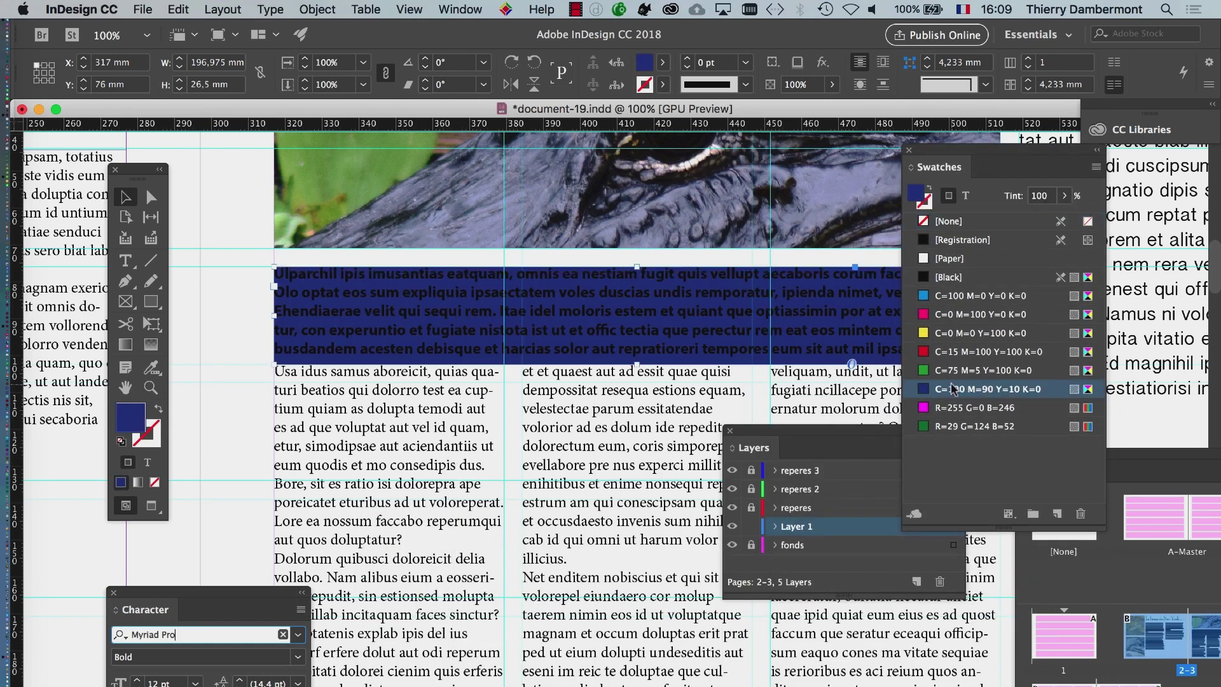
{"action": "left_click_drag", "start_coordinate": [149, 170], "coordinate": [558, 167]}
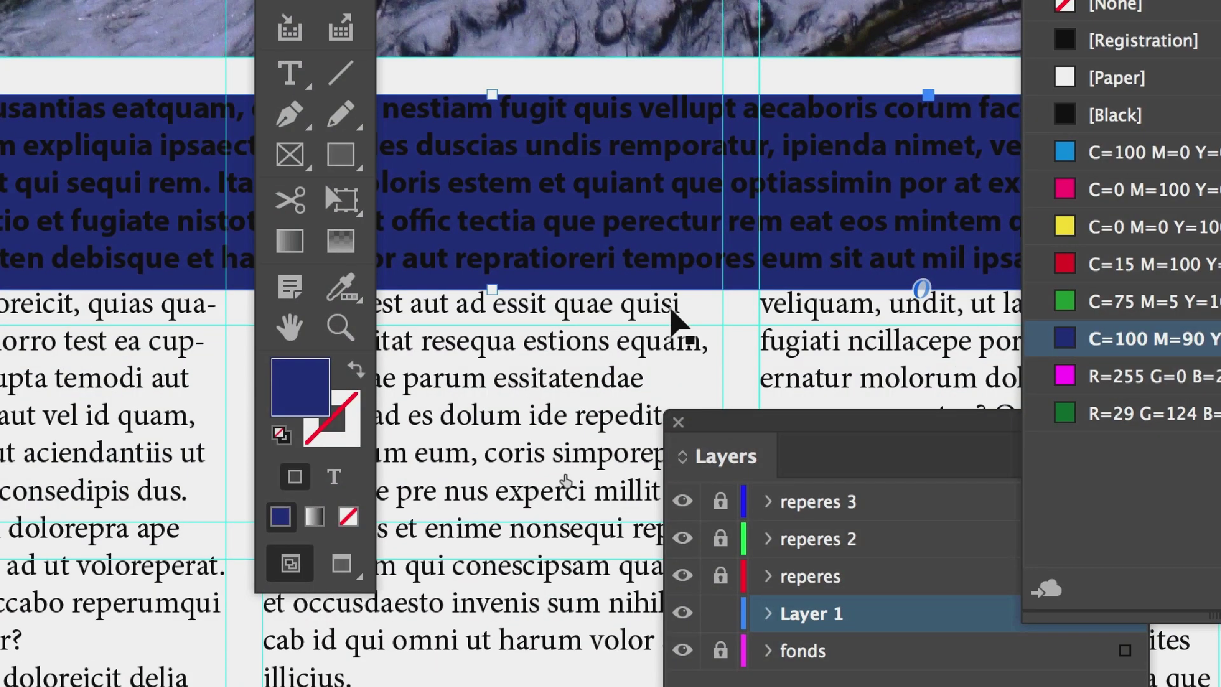
{"action": "left_click", "coordinate": [349, 516]}
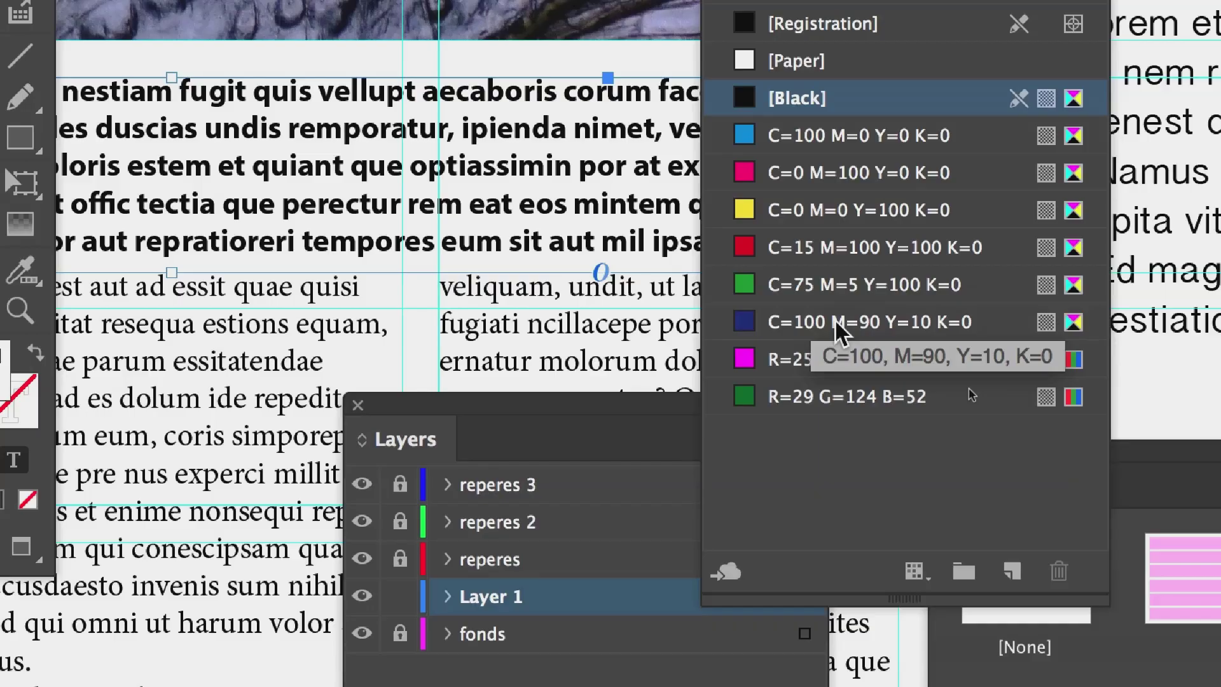
Colour the intro text with the C=100 M=90 Y=10 K=0 swatch at a 76% tint
{"action": "left_click", "coordinate": [833, 327]}
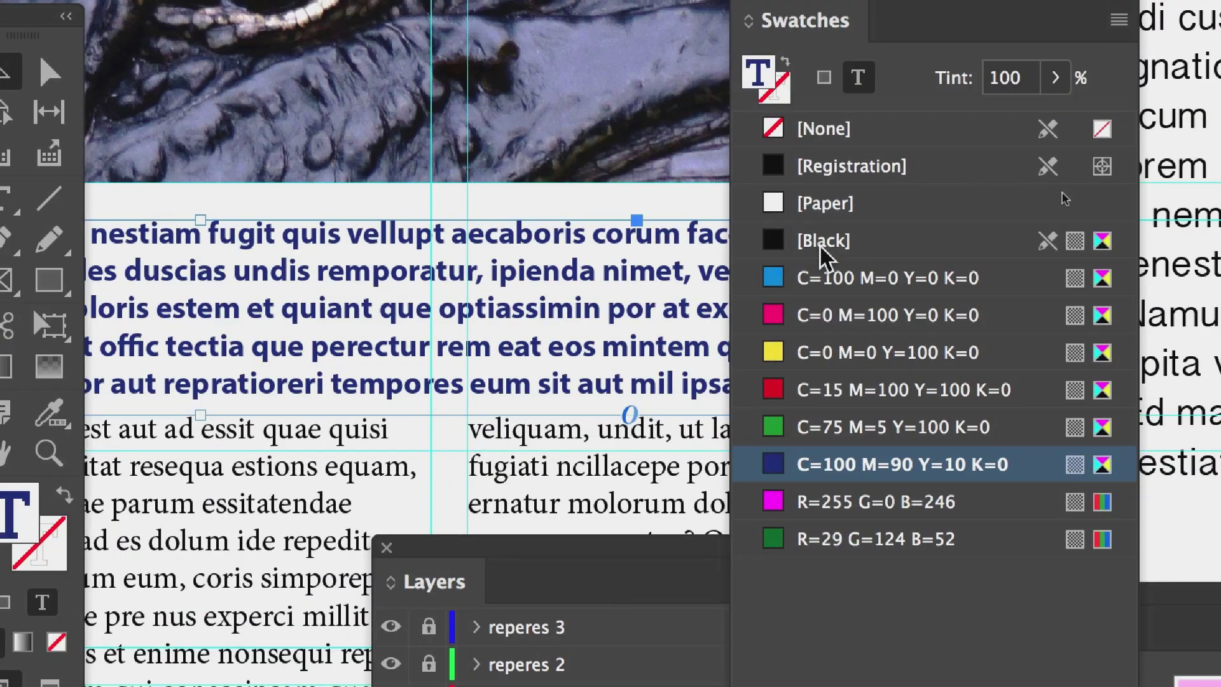
{"action": "left_click", "coordinate": [1052, 76]}
{"action": "left_click", "coordinate": [879, 222]}
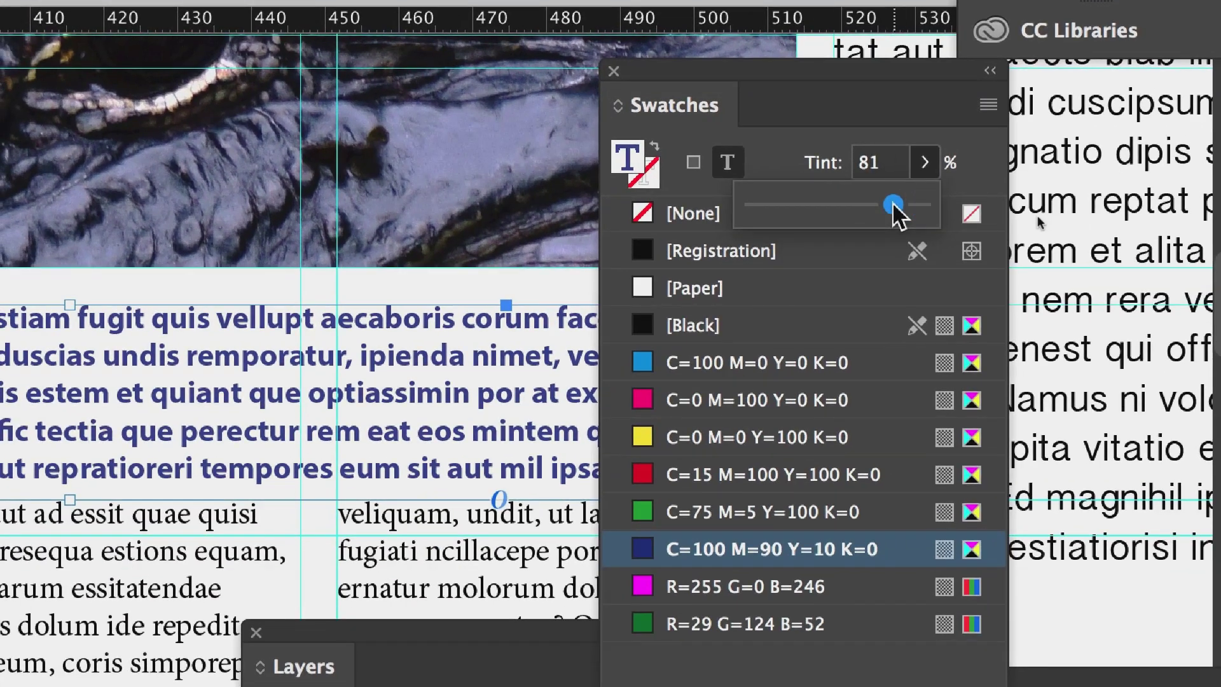
{"action": "left_click_drag", "start_coordinate": [892, 201], "coordinate": [885, 203]}
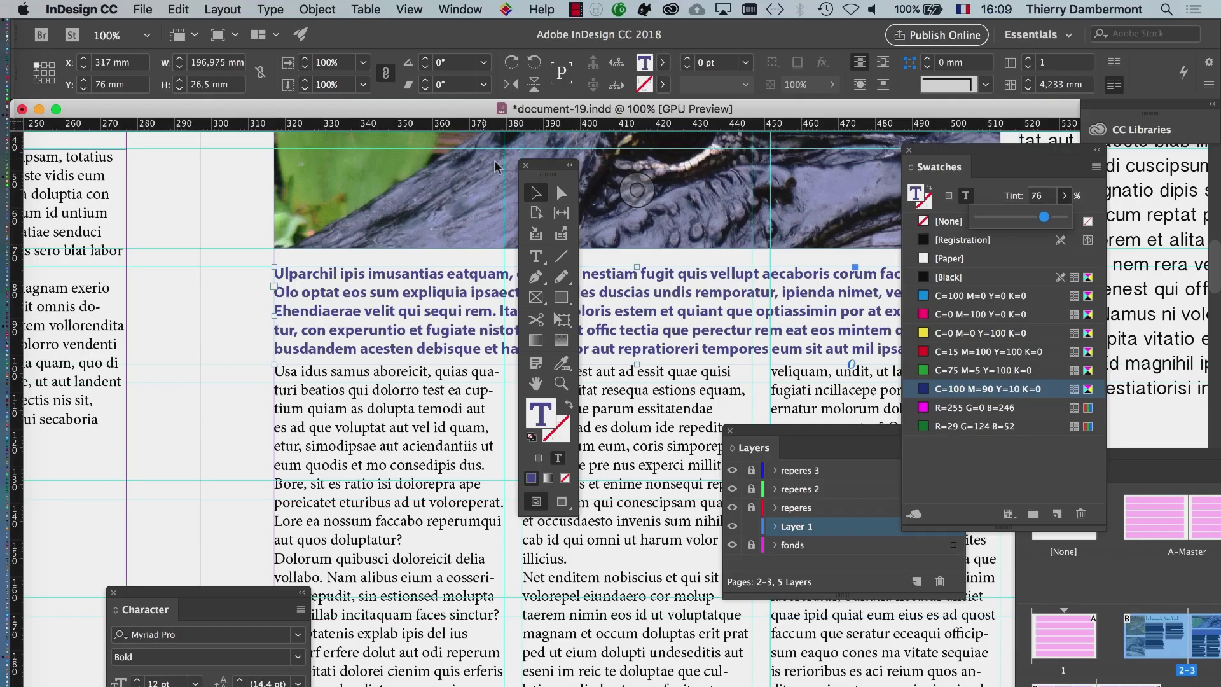
Close the Tools, Layers and Swatches panels and deselect the intro text frame
{"action": "left_click", "coordinate": [527, 171]}
{"action": "left_click", "coordinate": [728, 432]}
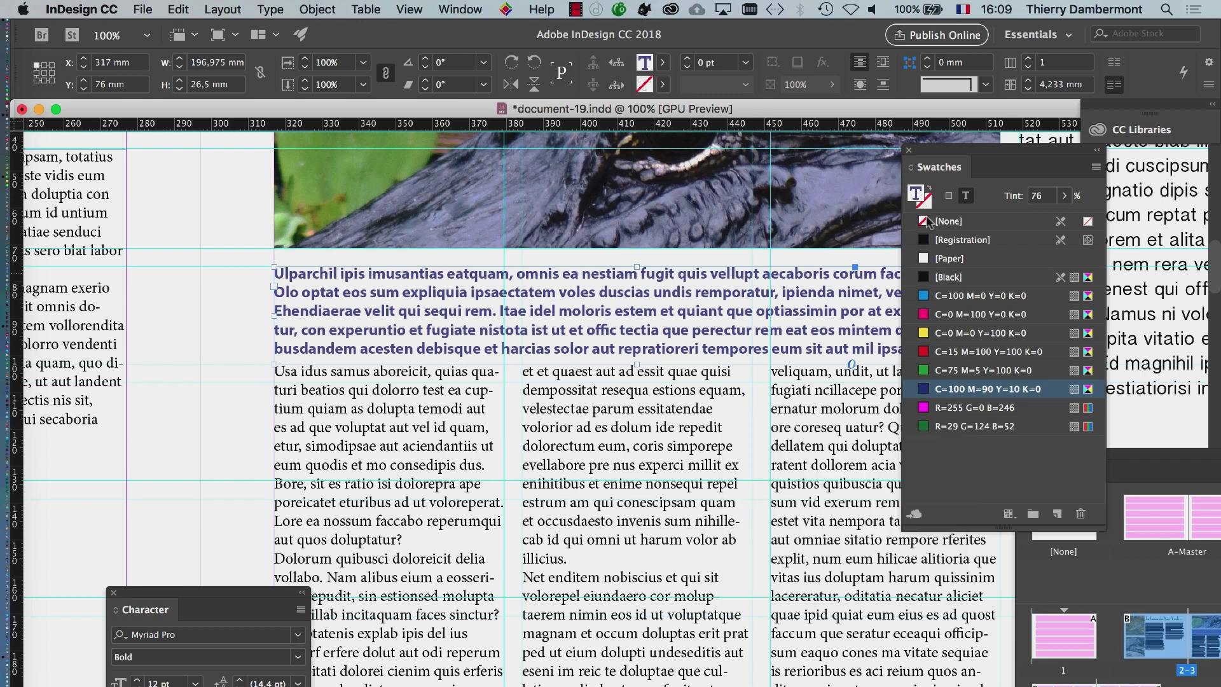
{"action": "left_click", "coordinate": [909, 152]}
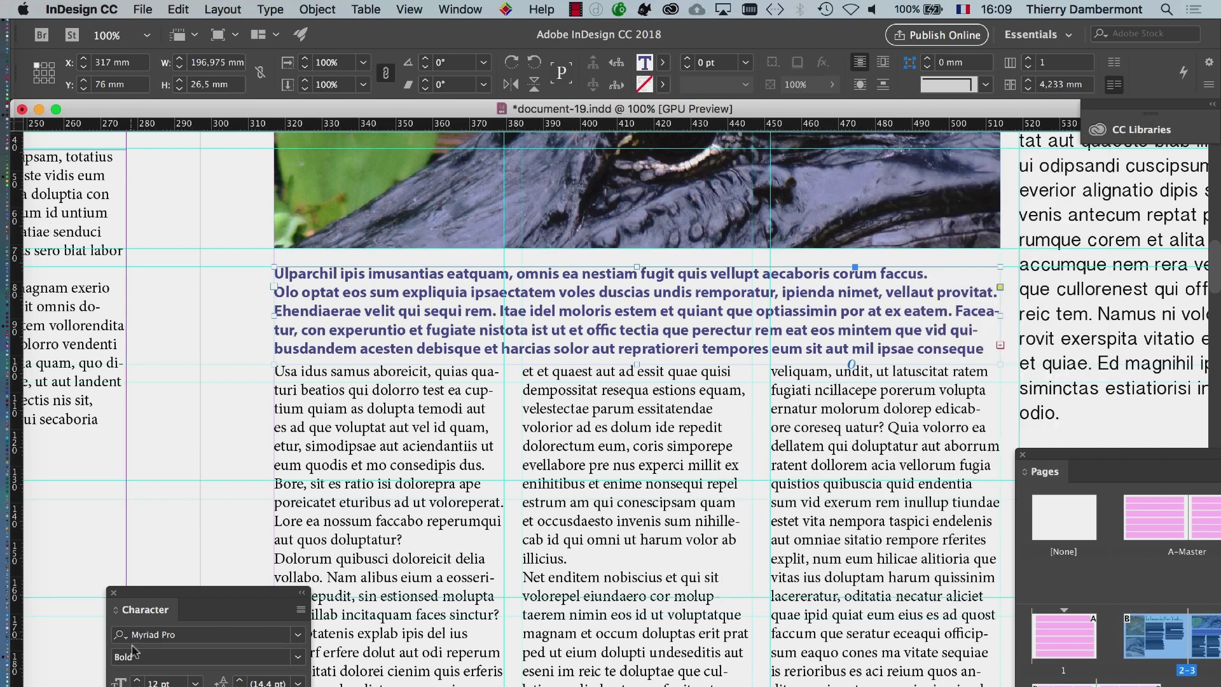
{"action": "left_click", "coordinate": [250, 386]}
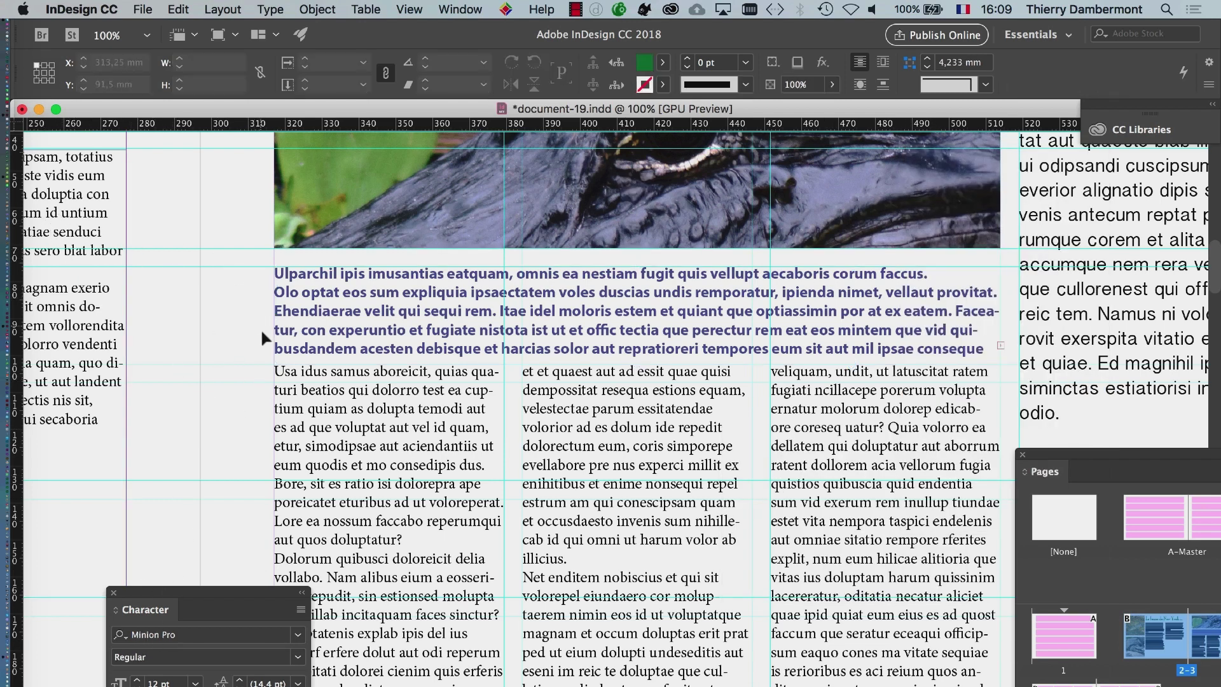
{"action": "key", "text": "super+Tab"}
{"action": "key", "text": "Tab"}
{"action": "key", "text": "Tab"}
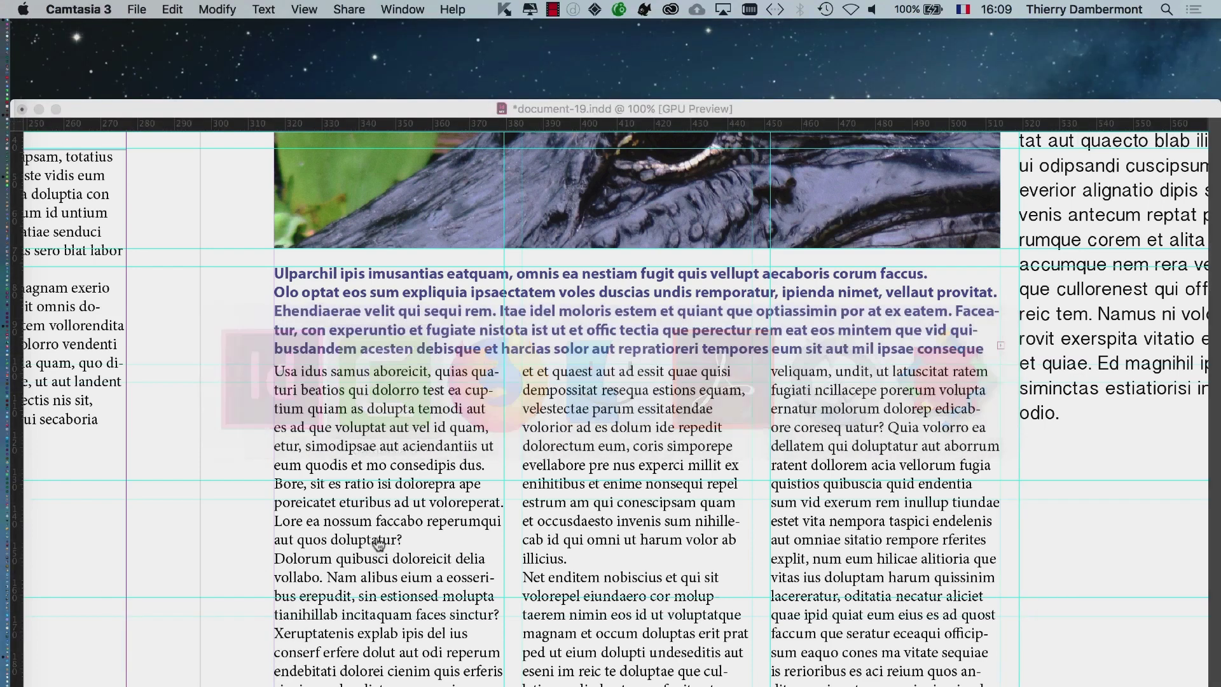
{"action": "left_click", "coordinate": [368, 544]}
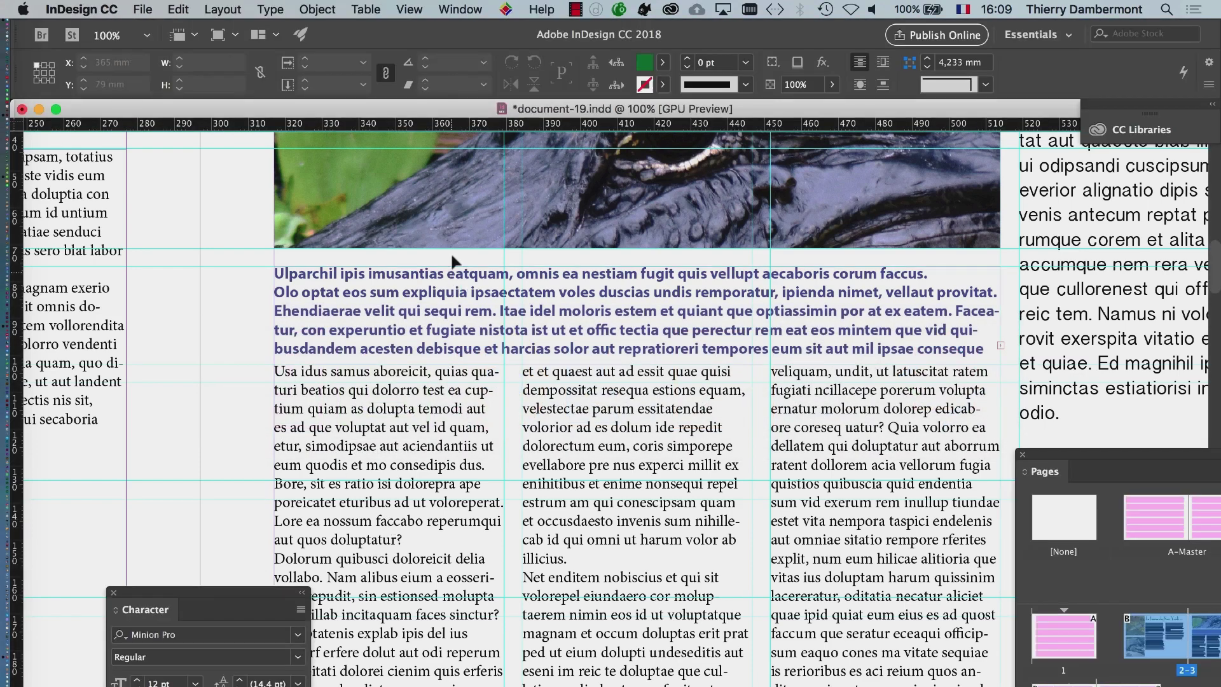
Reopen the Tools panel and place it in the empty margin beside the intro text
{"action": "left_click", "coordinate": [460, 7]}
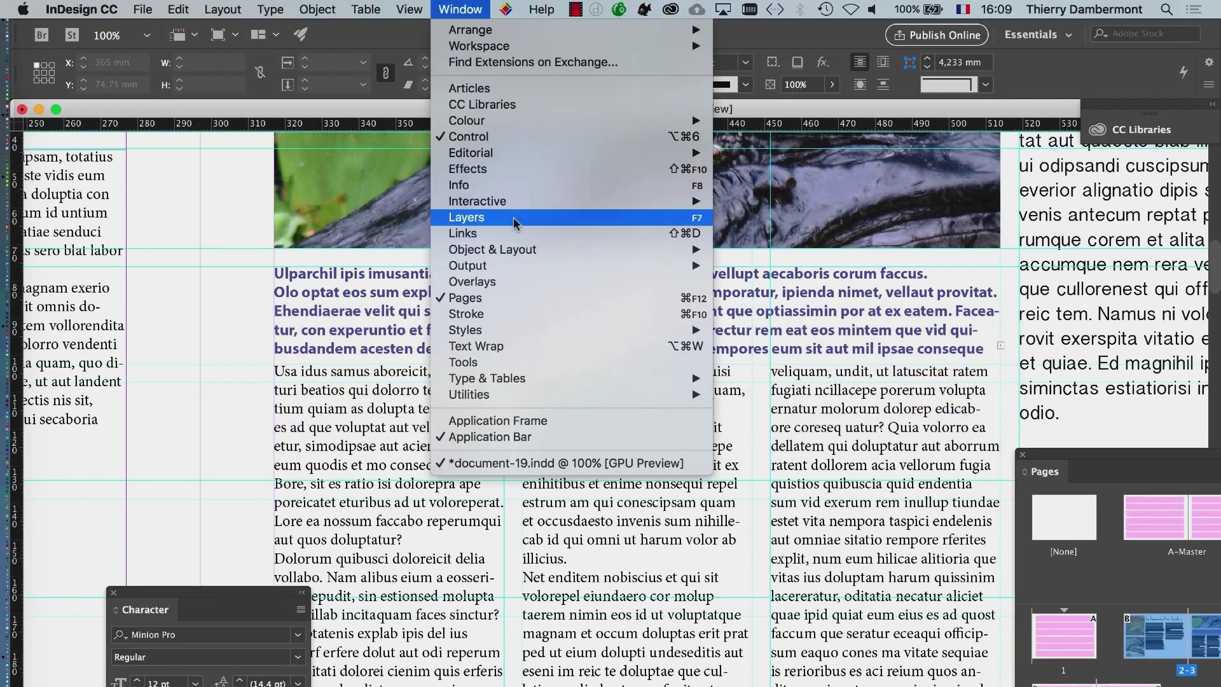
{"action": "mouse_move", "coordinate": [523, 264]}
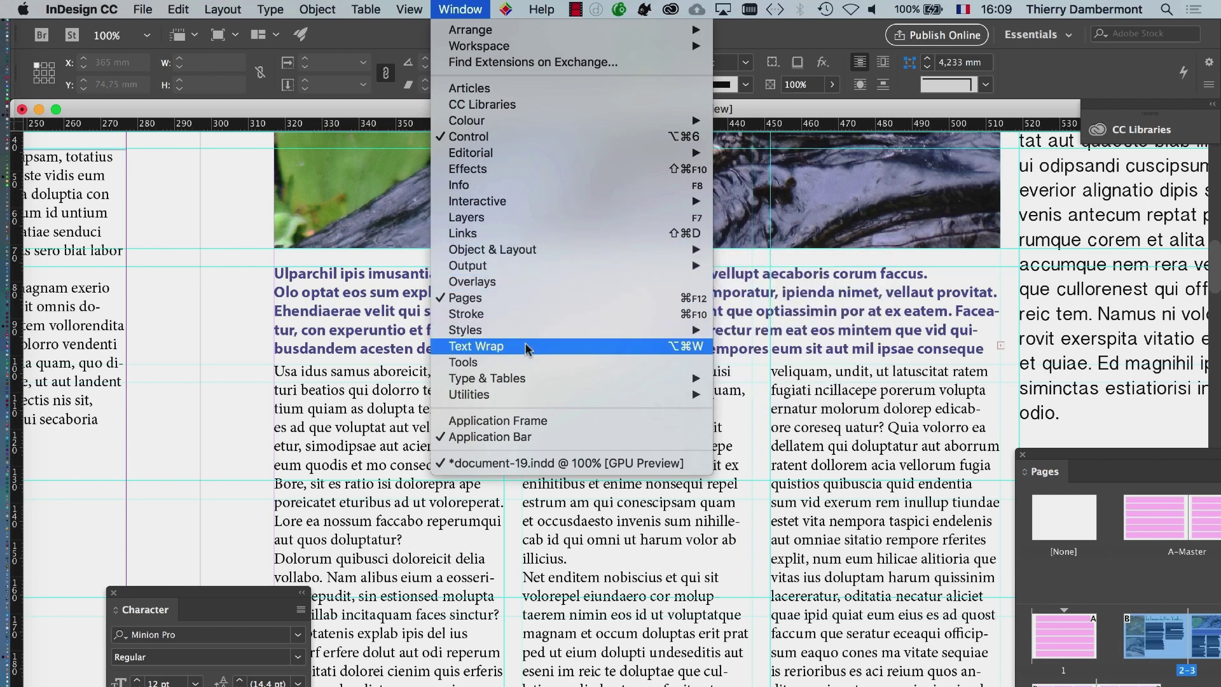
{"action": "left_click", "coordinate": [527, 362]}
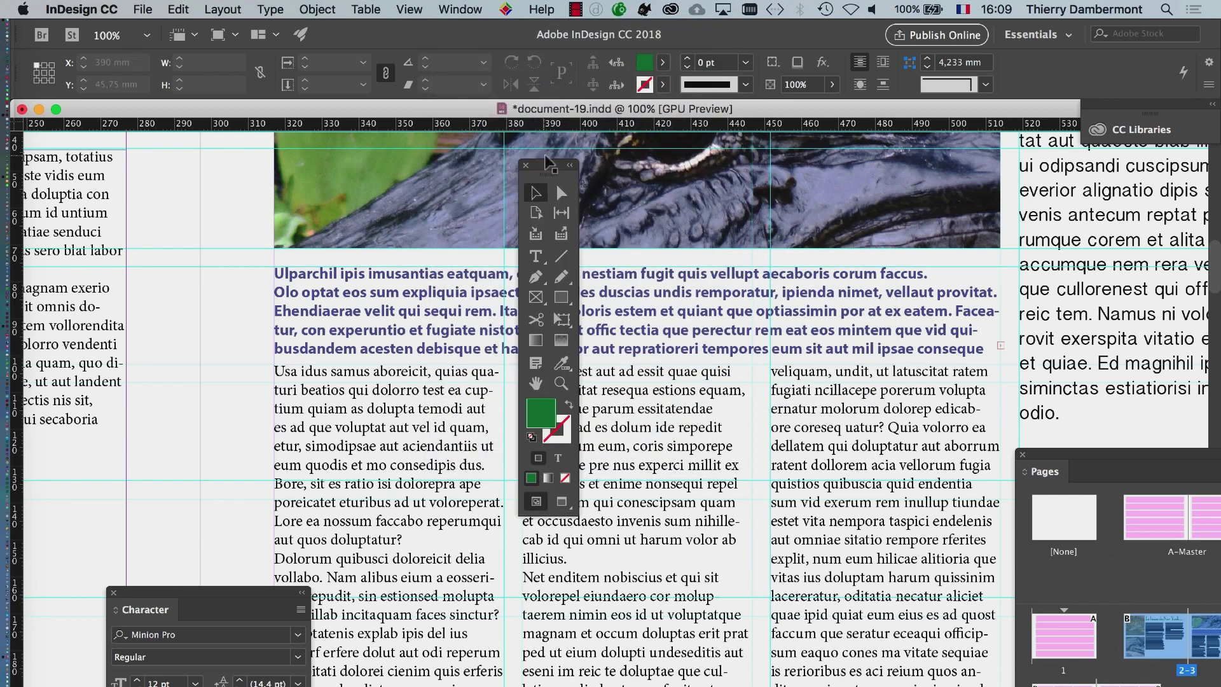
{"action": "left_click_drag", "start_coordinate": [555, 181], "coordinate": [227, 164]}
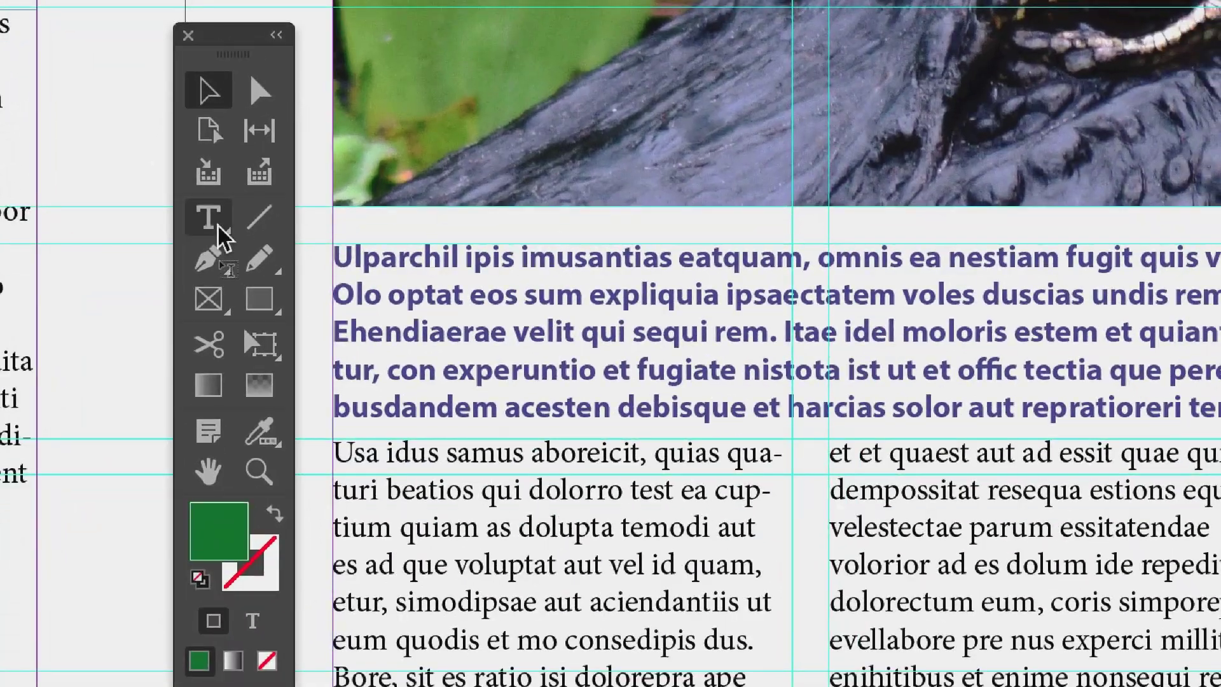
End the intro text with a full stop after "tectia" and delete all the text that follows it
{"action": "left_click", "coordinate": [218, 227]}
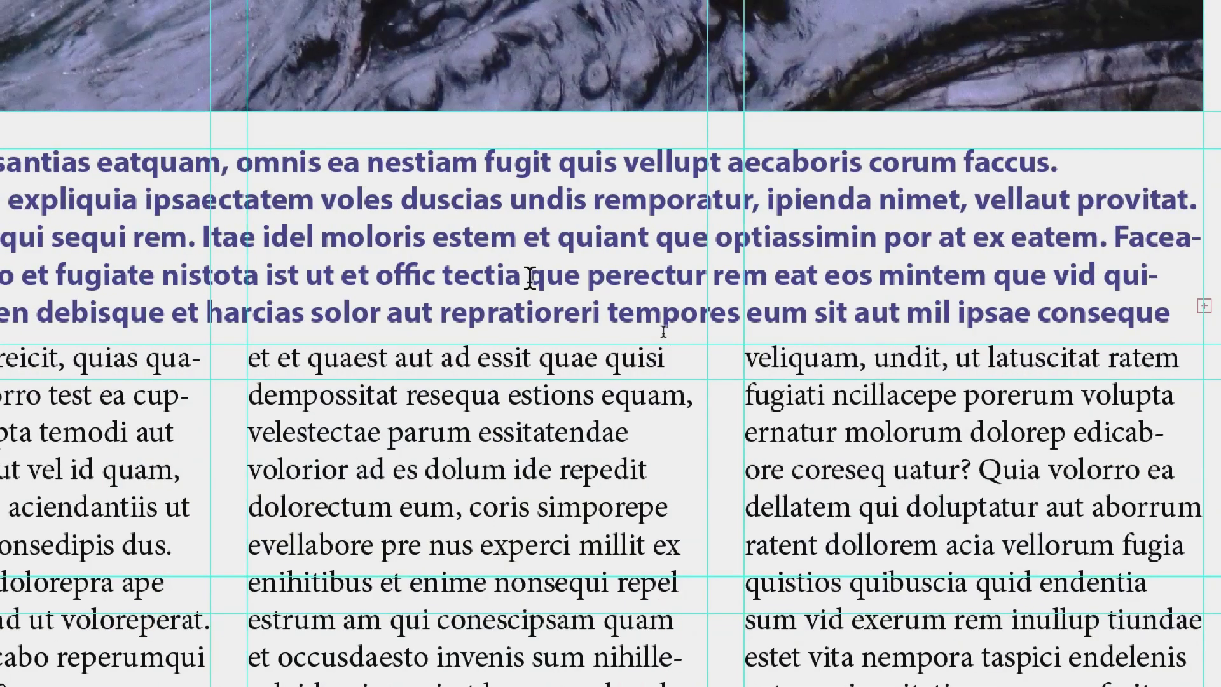
{"action": "left_click", "coordinate": [410, 276]}
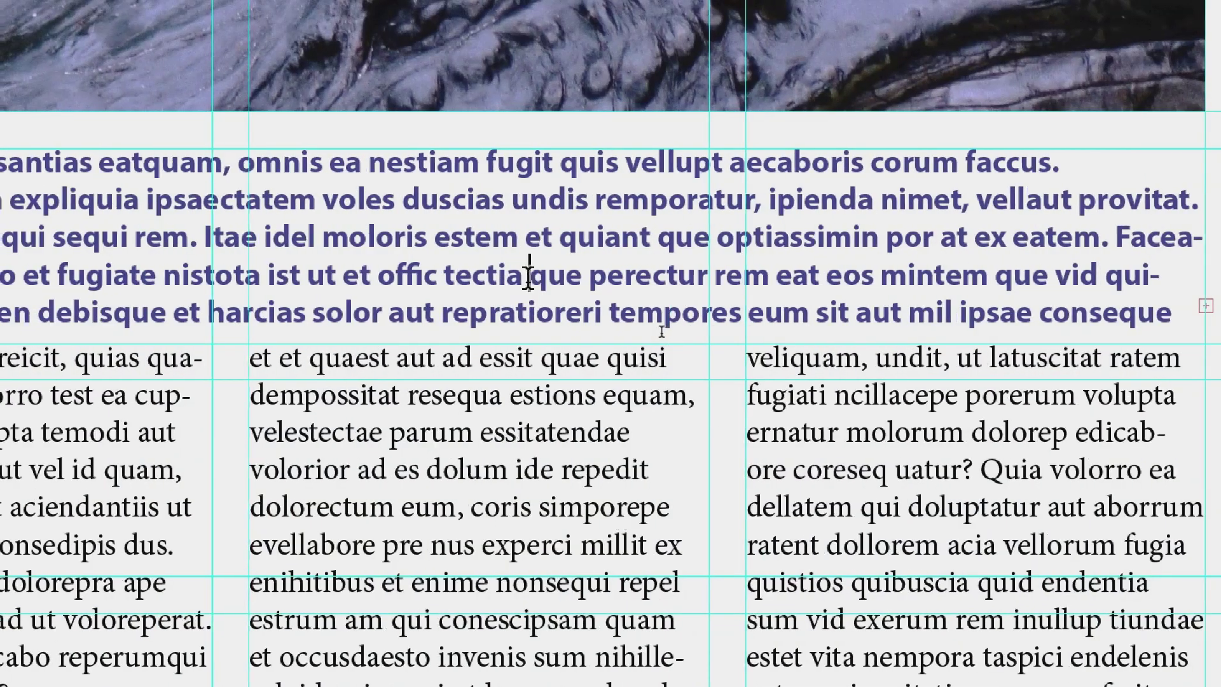
{"action": "type", "text": "."}
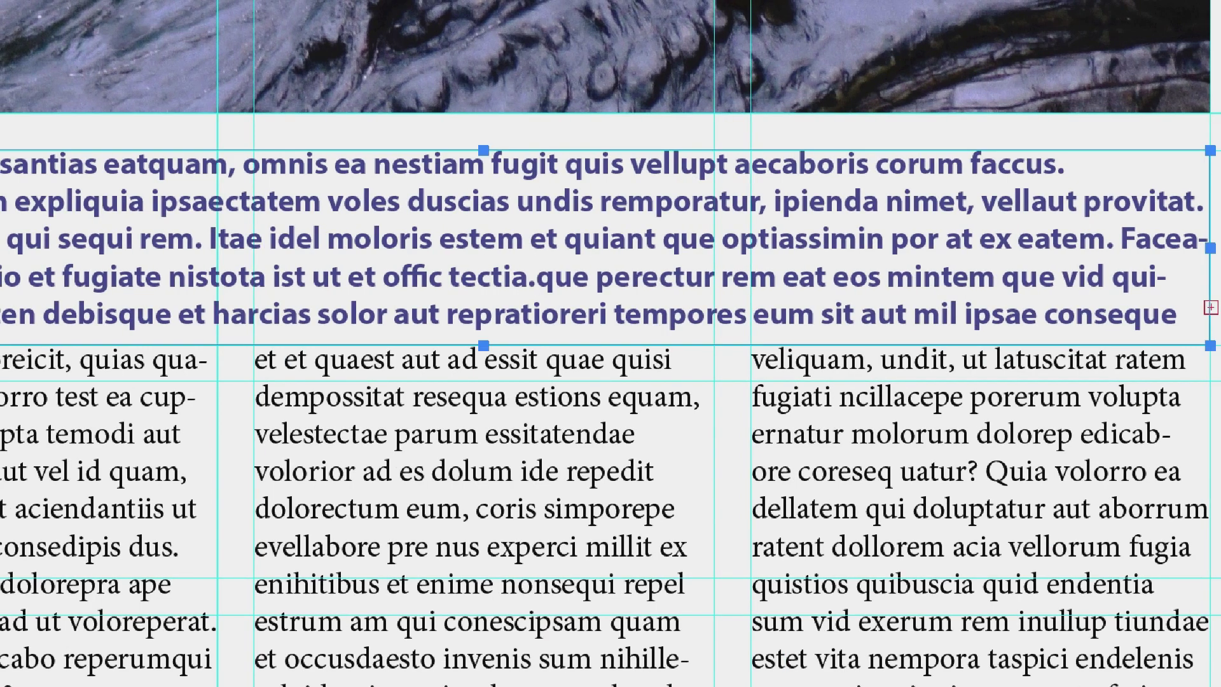
{"action": "key", "text": "ctrl+shift+End"}
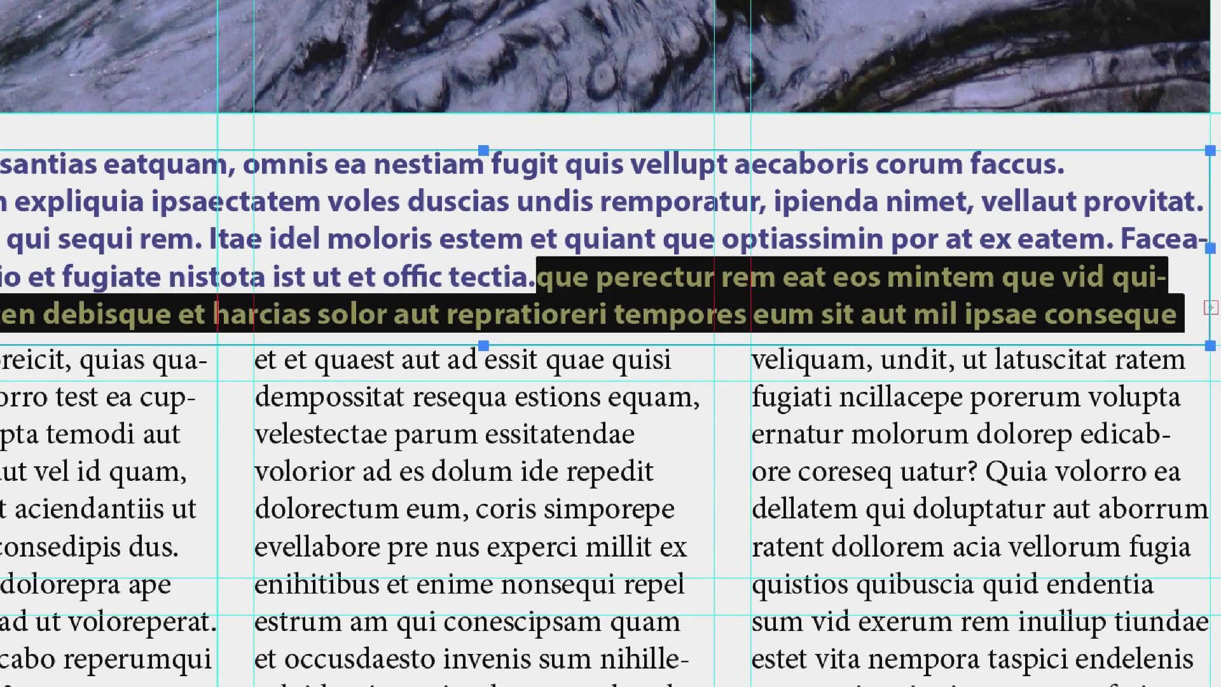
{"action": "key", "text": "BackSpace"}
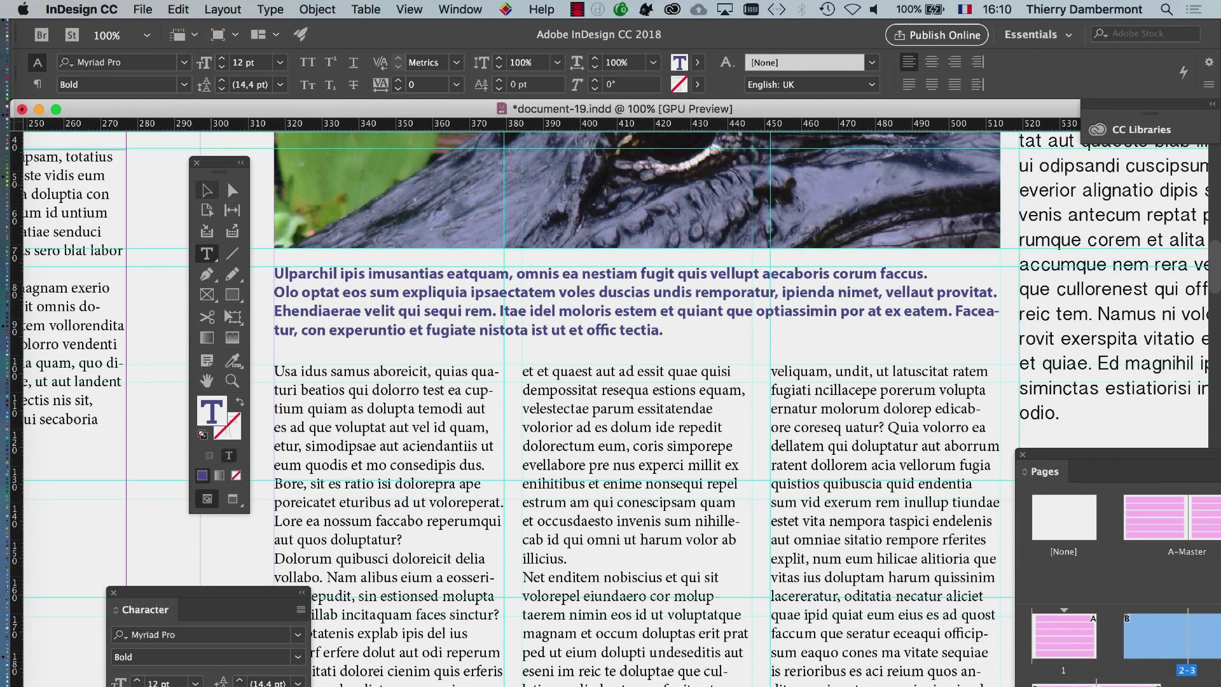
Leave text editing, deselect the intro frame and view the spread in Preview mode at 75% zoom
{"action": "key", "text": "Escape"}
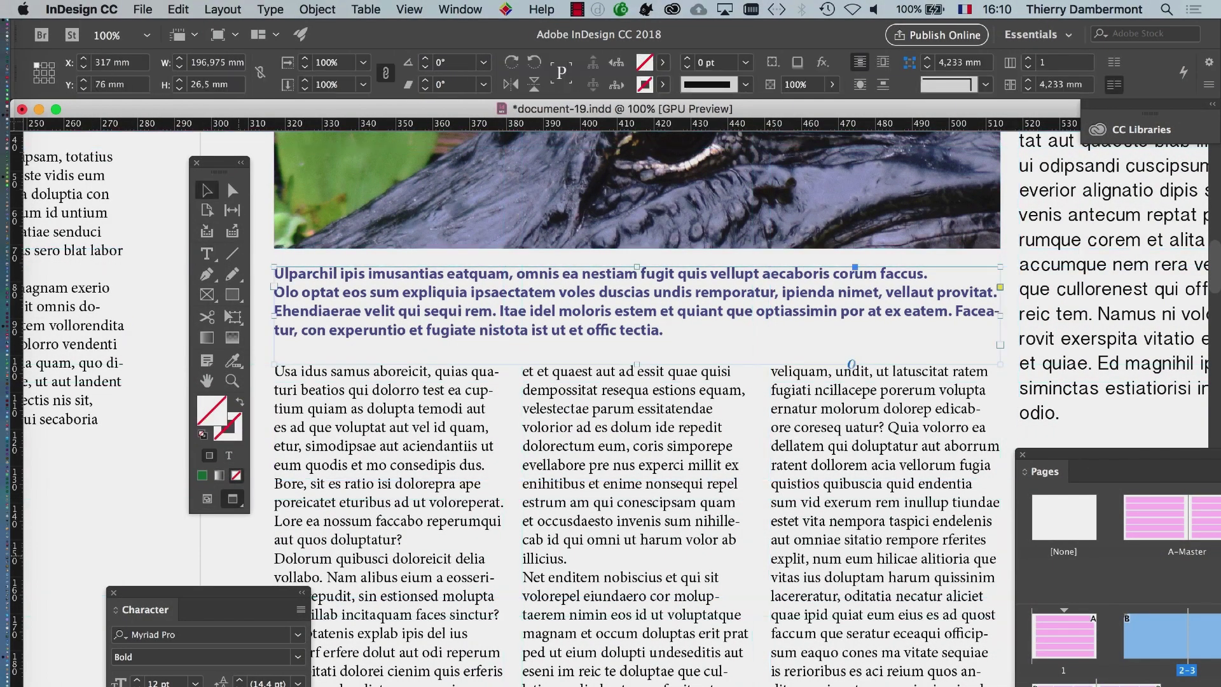
{"action": "key", "text": "ctrl+shift+a"}
{"action": "key", "text": "ctrl+minus"}
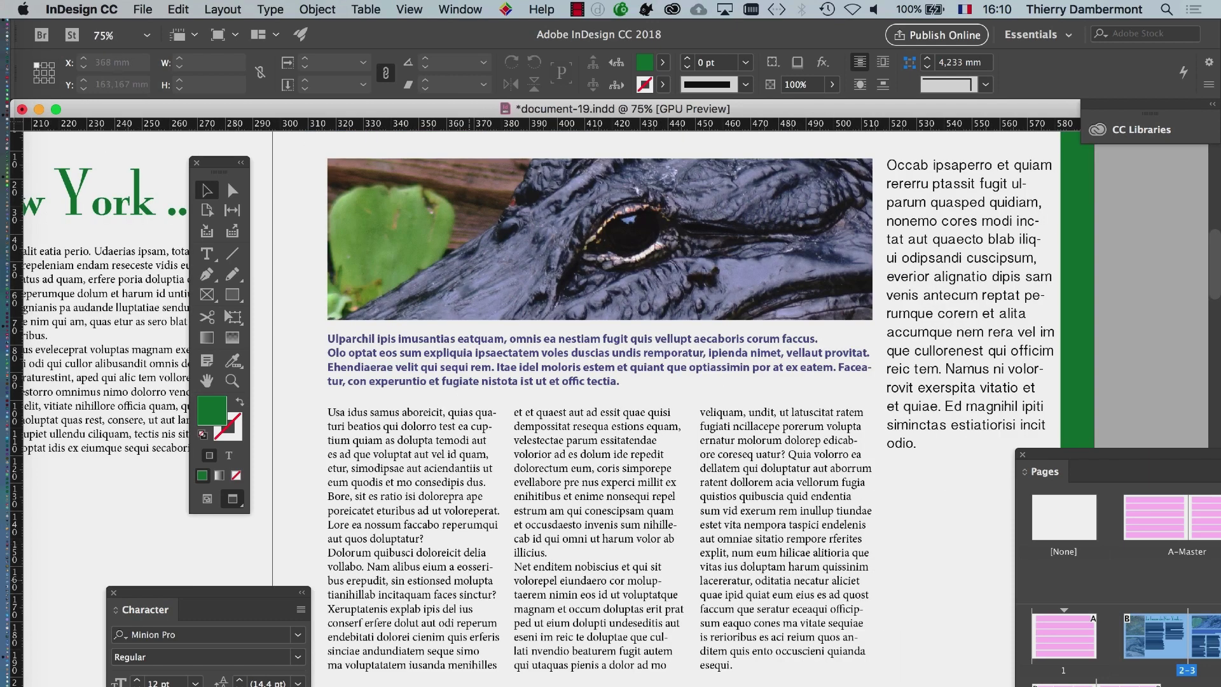
Close the Tools panel and move the Pages panel off page 3 to clear the view of the spread
{"action": "left_click", "coordinate": [196, 162]}
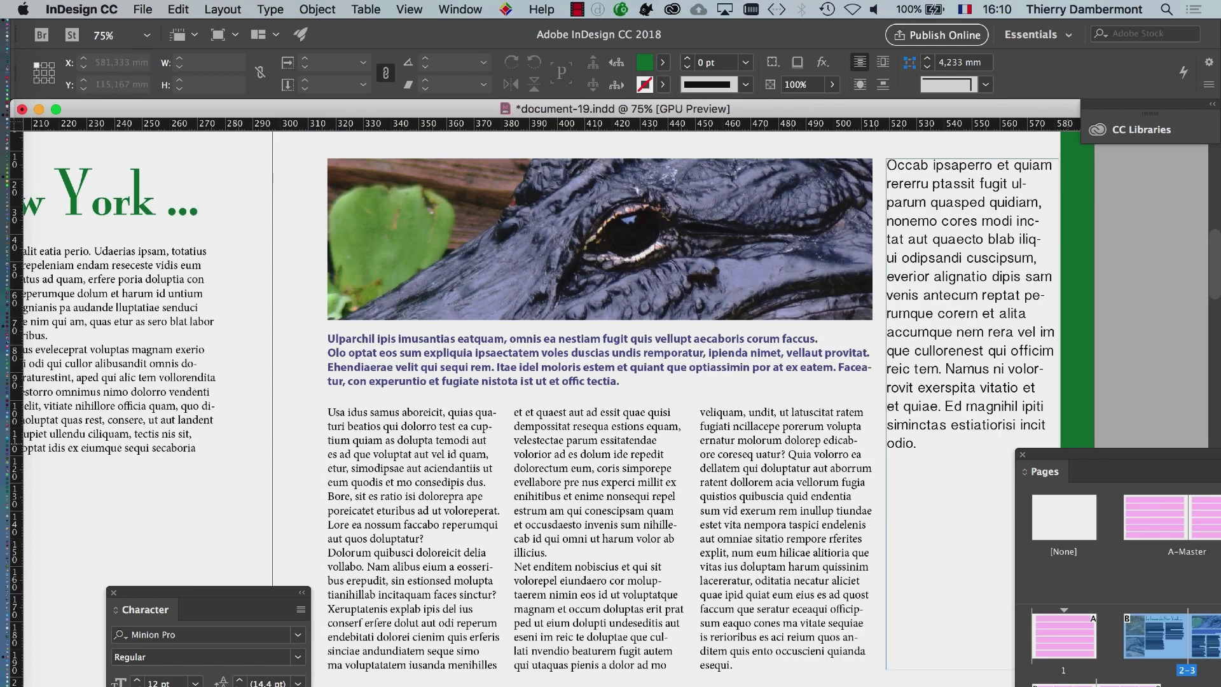
{"action": "left_click_drag", "start_coordinate": [1081, 454], "coordinate": [1186, 471]}
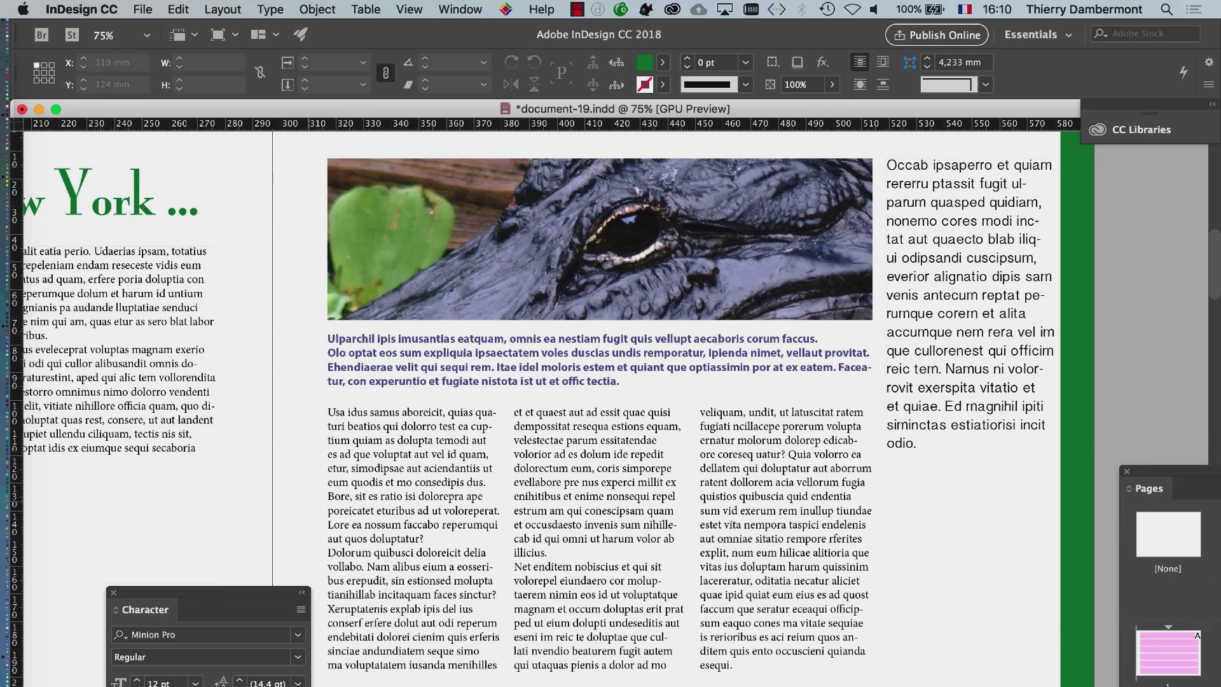
{"action": "scroll", "coordinate": [610, 382], "scroll_direction": "left", "scroll_amount": 5}
{"action": "scroll", "coordinate": [610, 382], "scroll_direction": "down", "scroll_amount": 2}
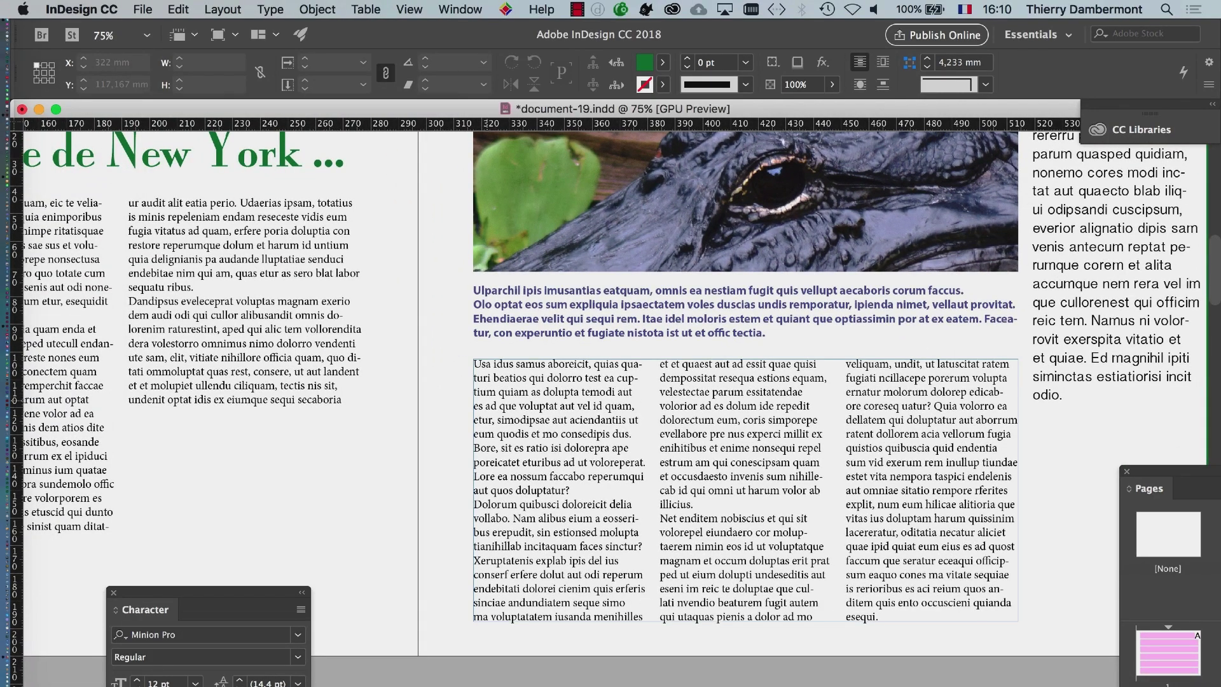
Review the spread at 50% zoom, inspecting the title, page 2's second text column, page 3's three-column text and the narrow text beside the photo
{"action": "key", "text": "super+minus"}
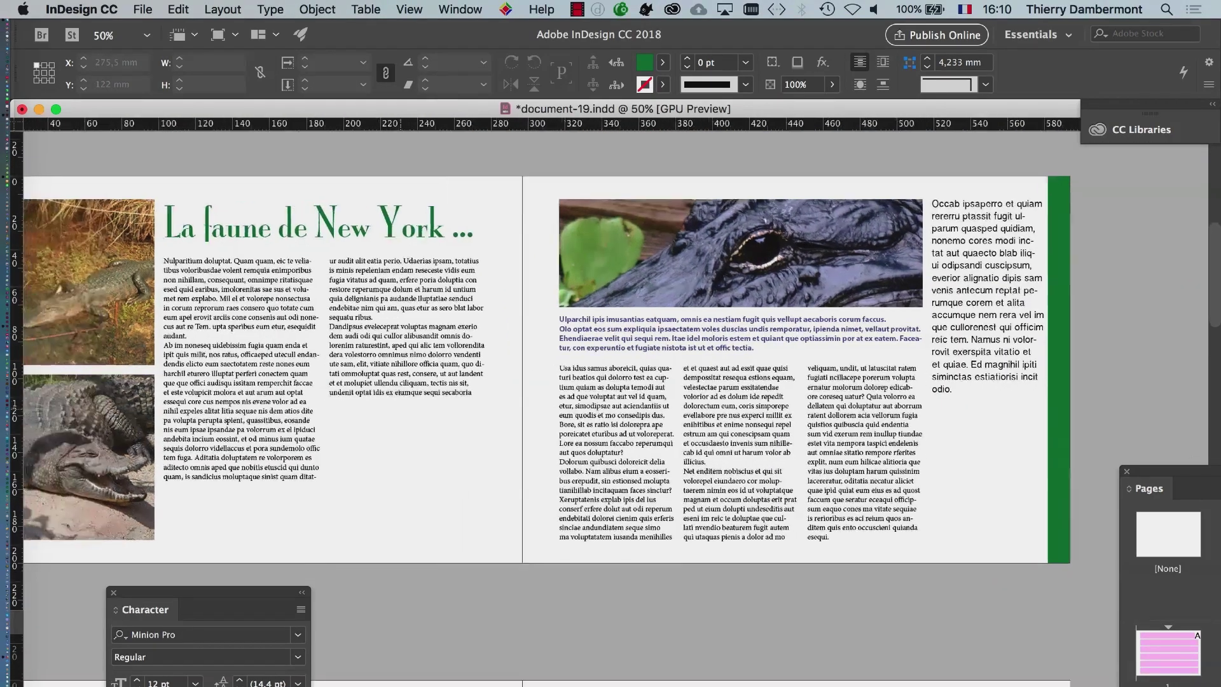
{"action": "scroll", "coordinate": [552, 375], "scroll_direction": "left", "scroll_amount": 3}
{"action": "scroll", "coordinate": [552, 375], "scroll_direction": "down", "scroll_amount": 1}
{"action": "left_click", "coordinate": [318, 226]}
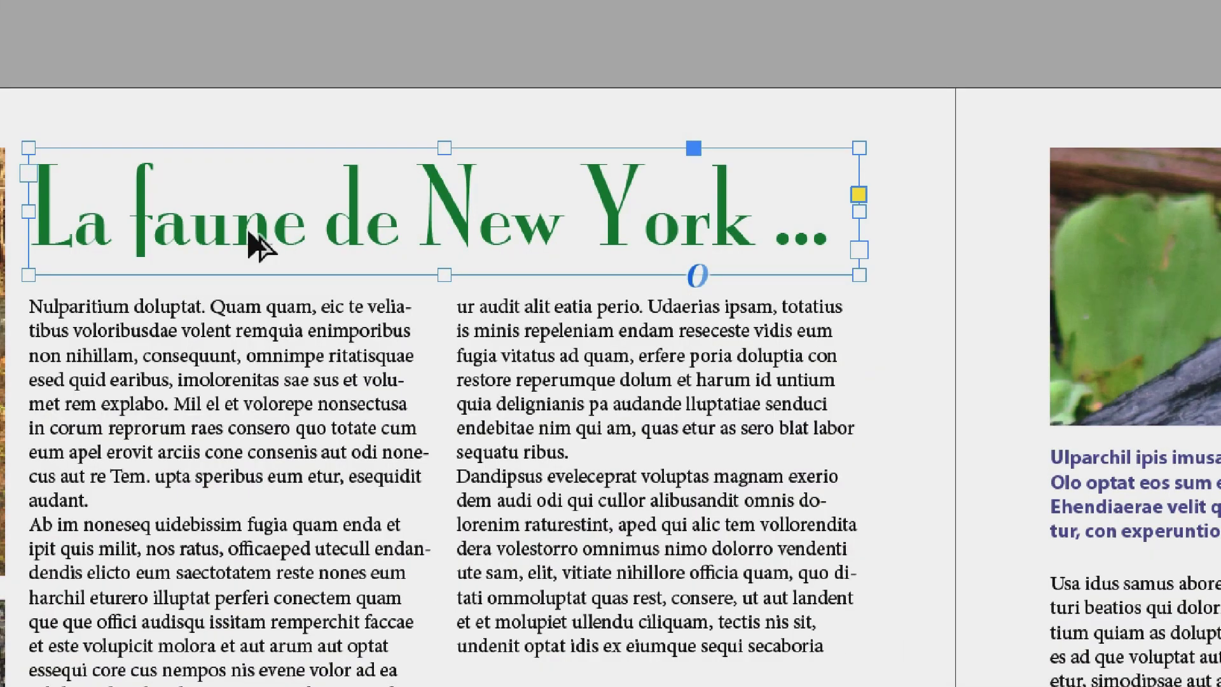
{"action": "left_click", "coordinate": [272, 395]}
{"action": "left_click", "coordinate": [484, 448]}
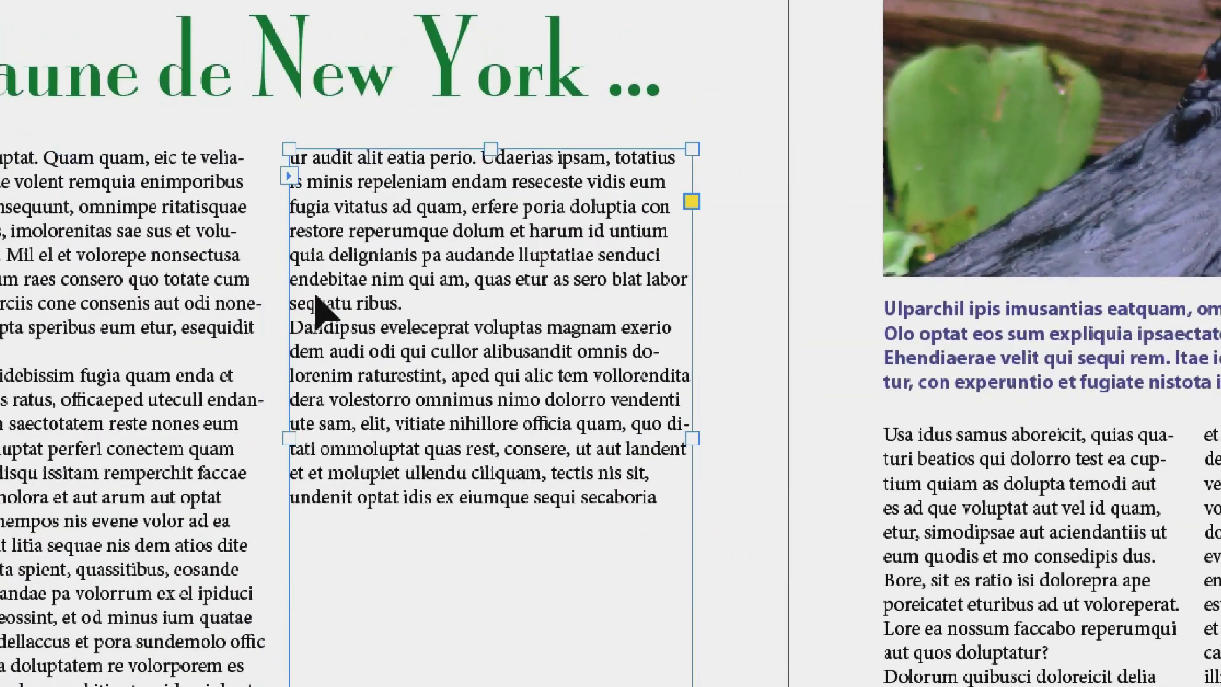
{"action": "left_click", "coordinate": [943, 538]}
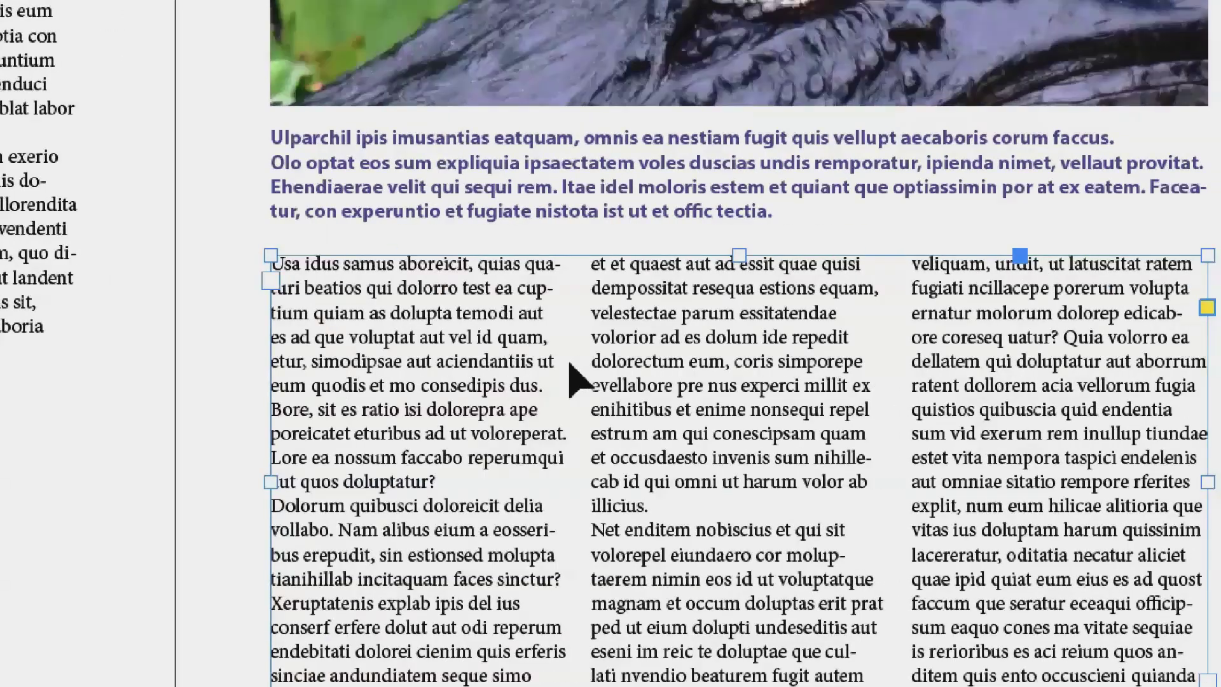
{"action": "left_click", "coordinate": [789, 295]}
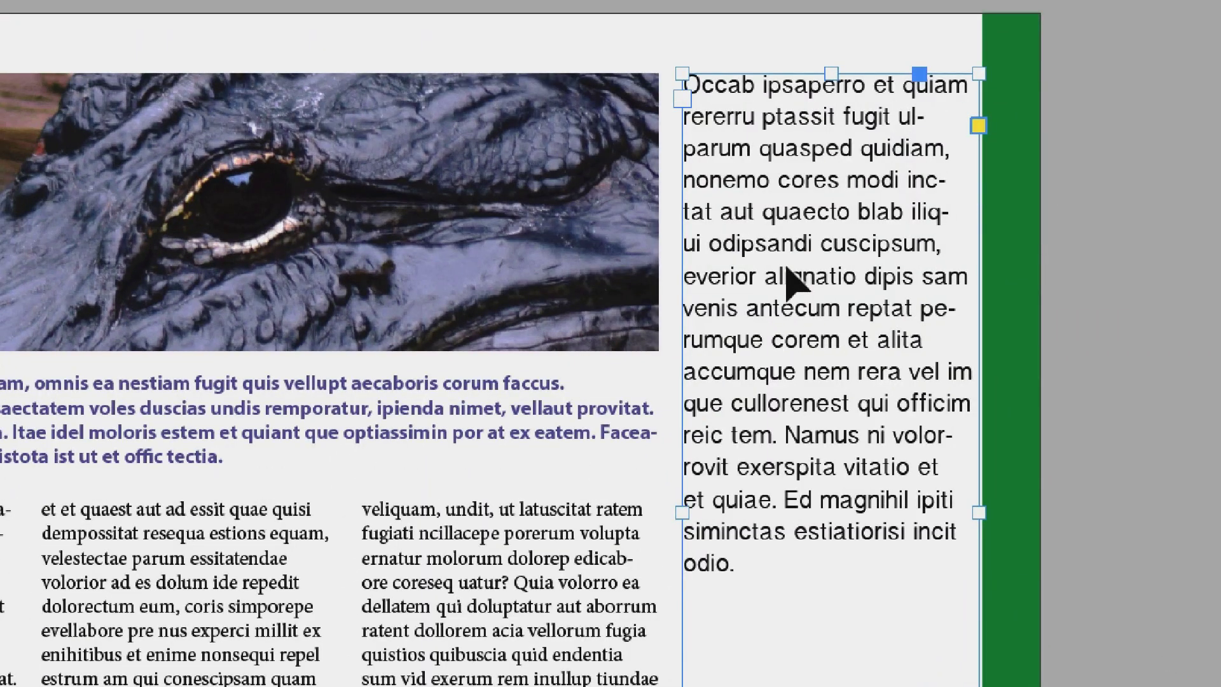
{"action": "left_click", "coordinate": [89, 444]}
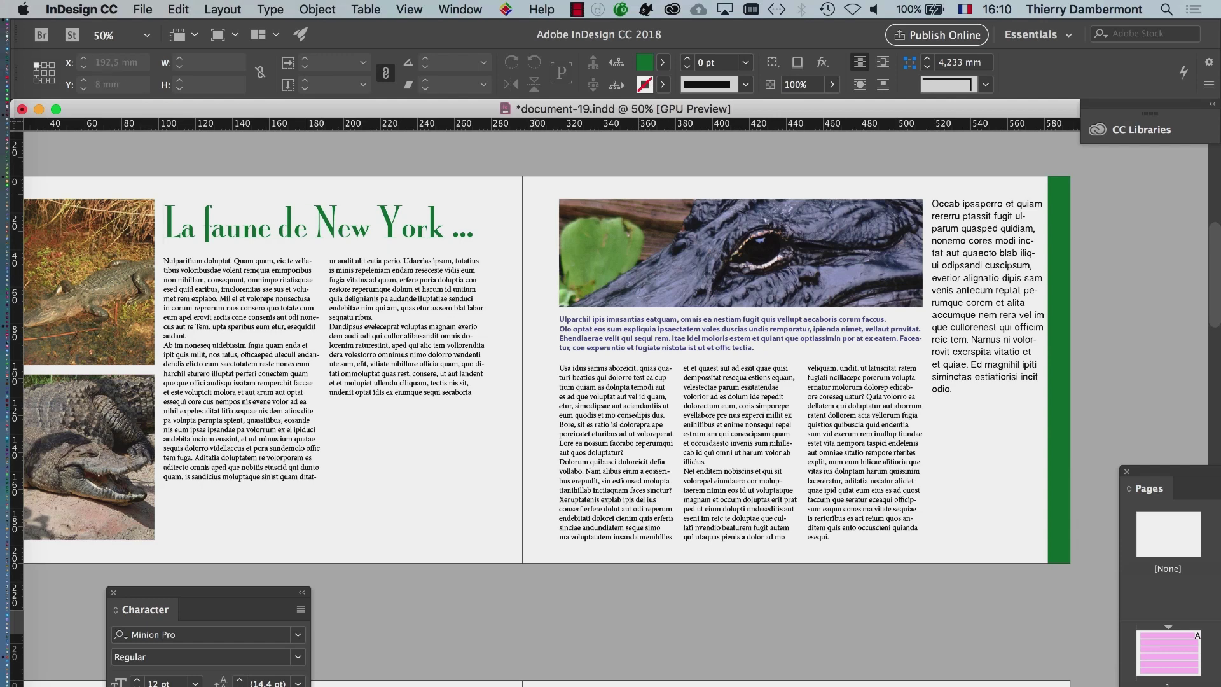
Save the document under the new name document-20.indd in document-11_Folder
{"action": "left_click", "coordinate": [143, 9]}
{"action": "left_click", "coordinate": [166, 137]}
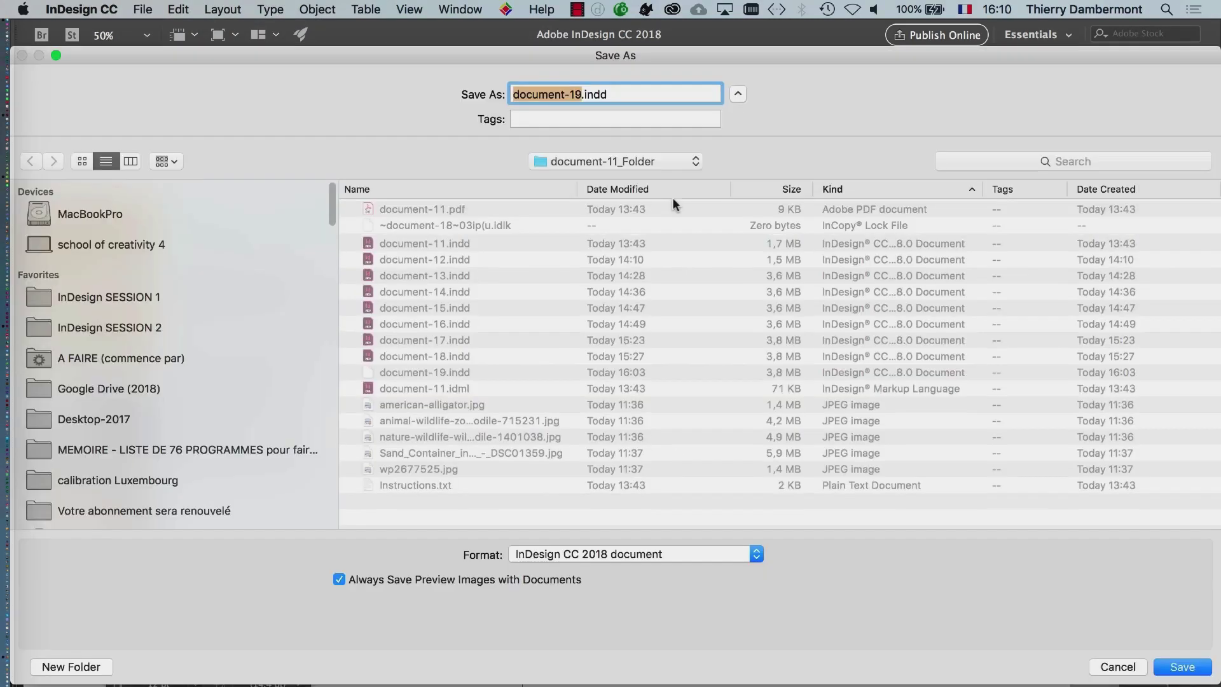
{"action": "left_click", "coordinate": [583, 96]}
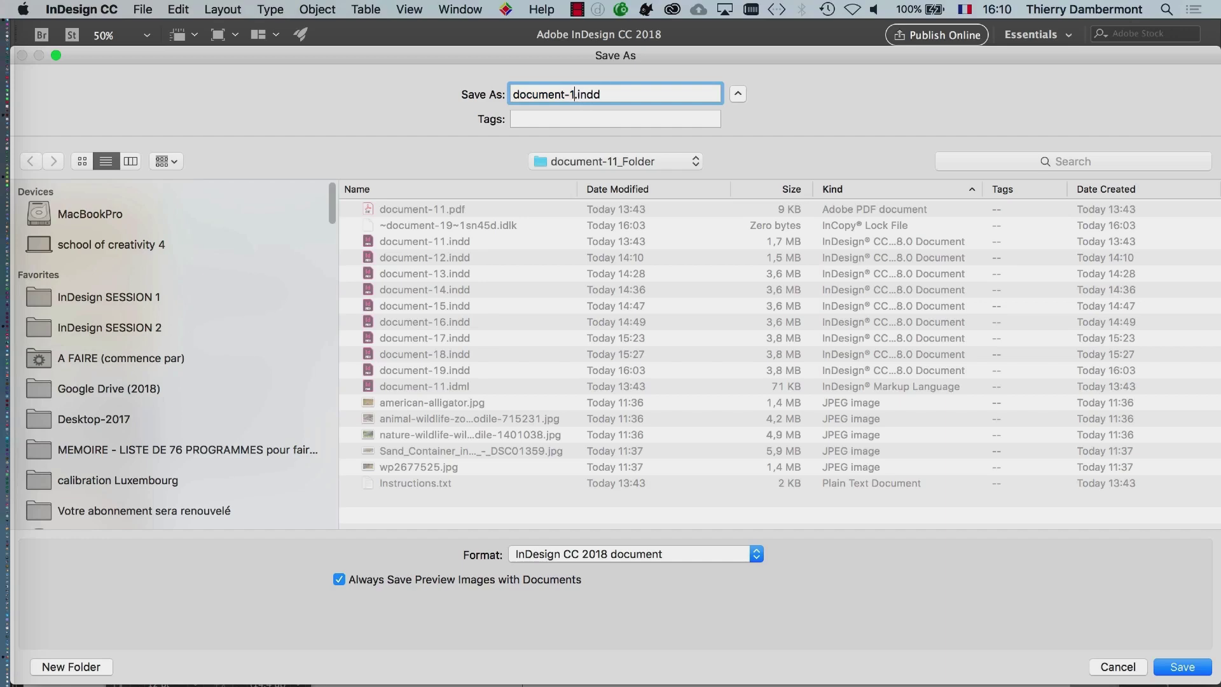
{"action": "left_click", "coordinate": [1180, 668]}
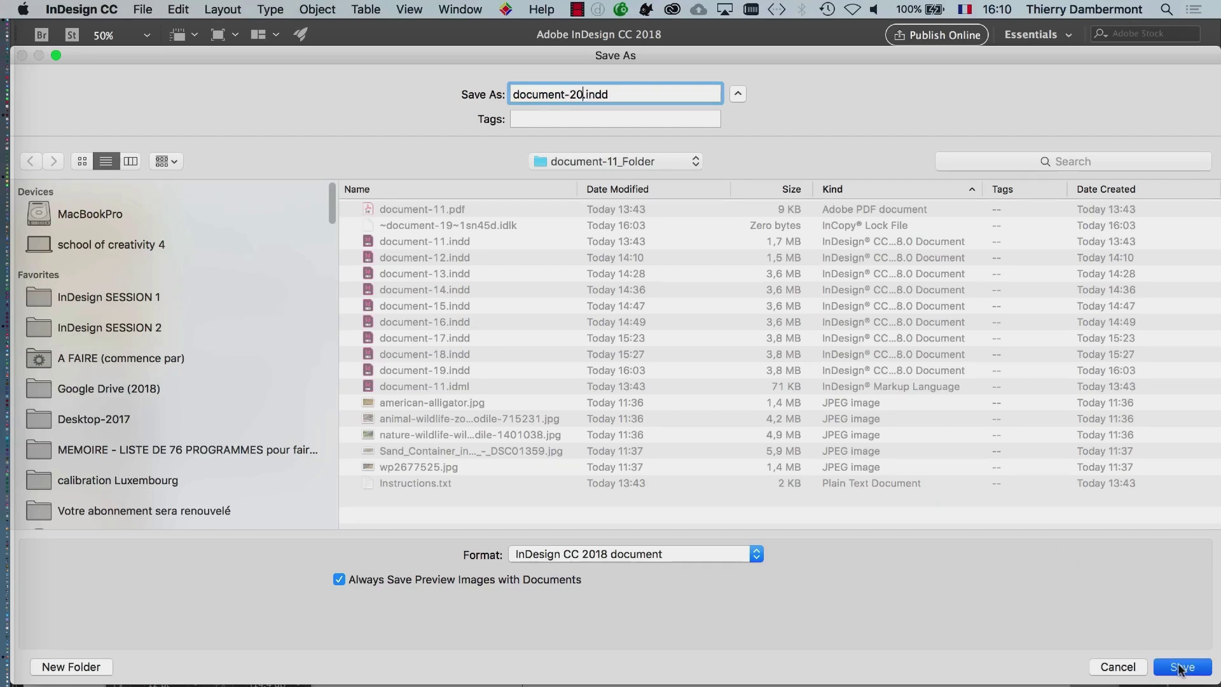
{"action": "left_click", "coordinate": [1180, 668]}
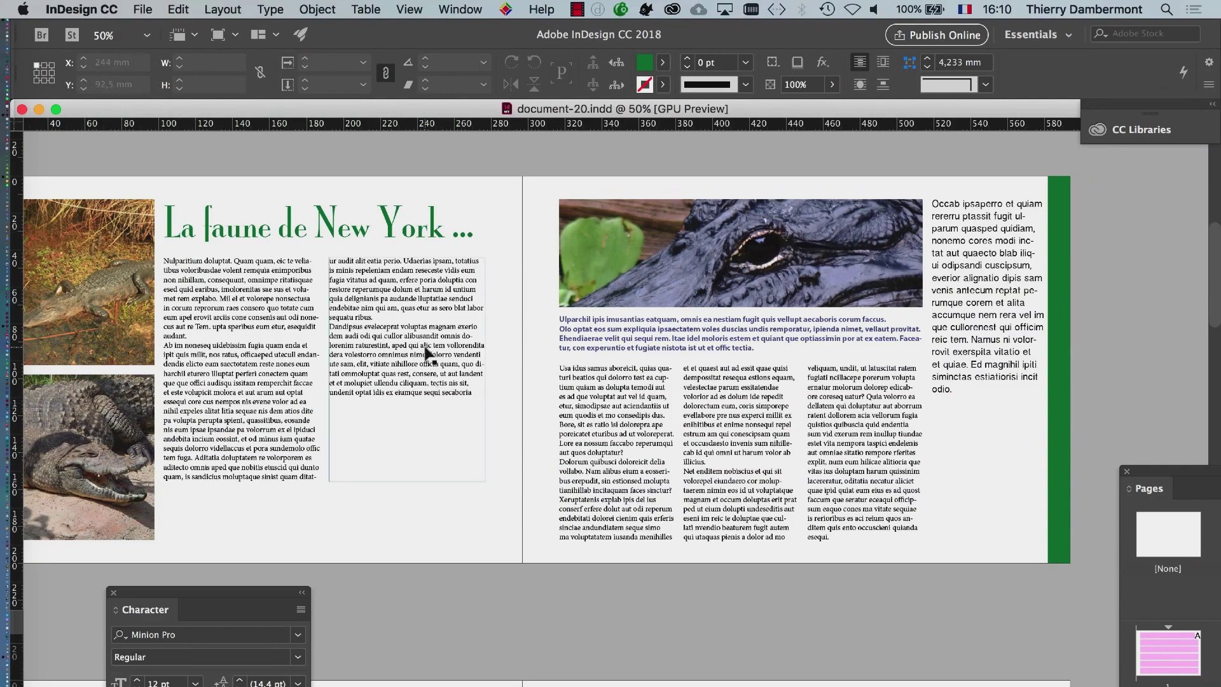
Bring the full spread into view and enlarge the Pages panel to show the masters and document spreads side by side
{"action": "scroll", "coordinate": [427, 355], "scroll_direction": "up", "scroll_amount": 2}
{"action": "scroll", "coordinate": [427, 354], "scroll_direction": "down", "scroll_amount": 2}
{"action": "scroll", "coordinate": [419, 359], "scroll_direction": "left", "scroll_amount": 3}
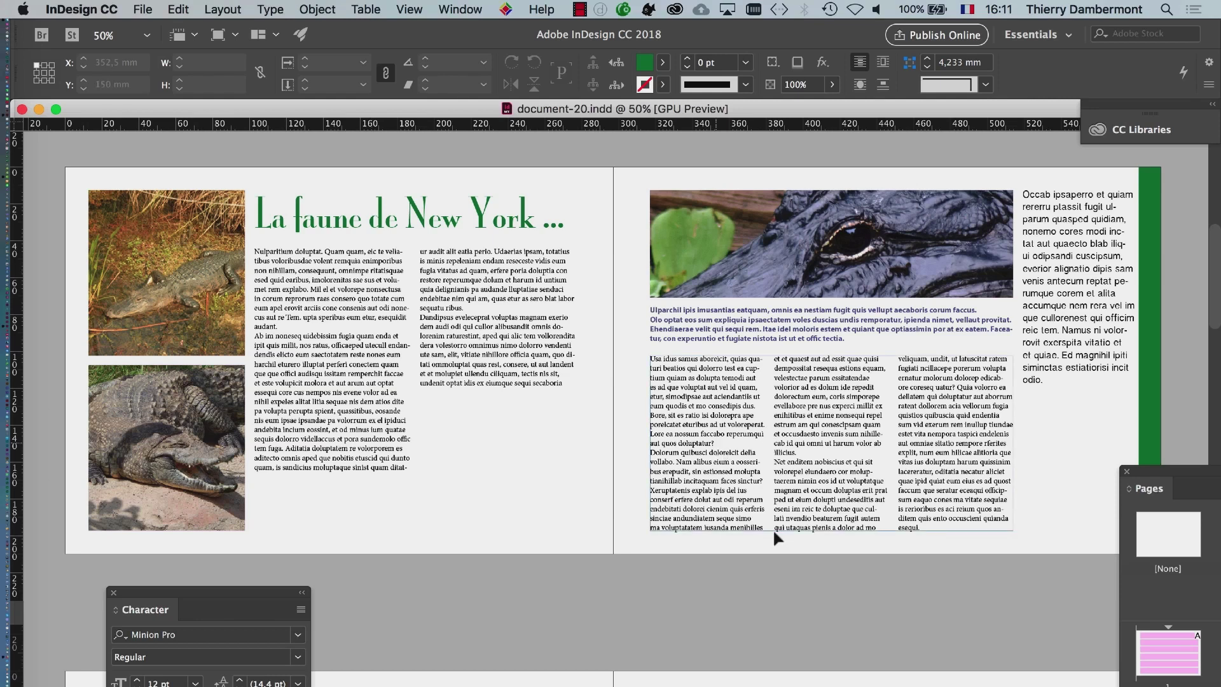
{"action": "left_click_drag", "start_coordinate": [1151, 476], "coordinate": [299, 164]}
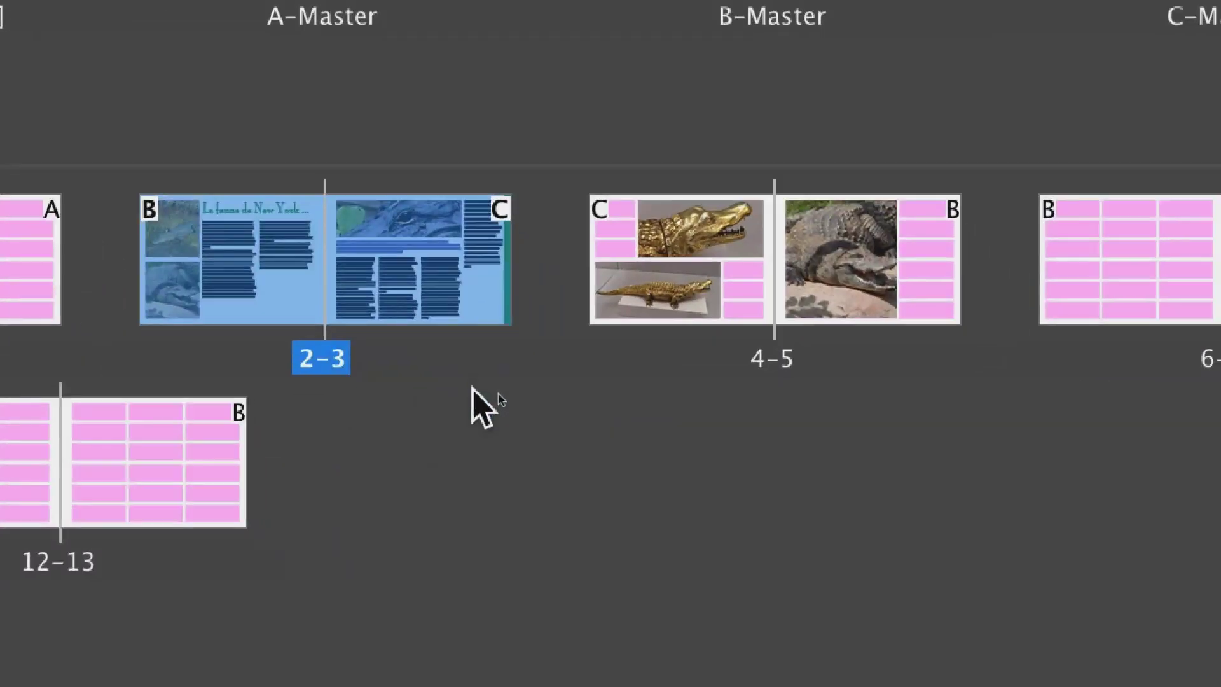
Give the masters area more room and save the spread 2–3 as a new master
{"action": "left_click", "coordinate": [509, 359]}
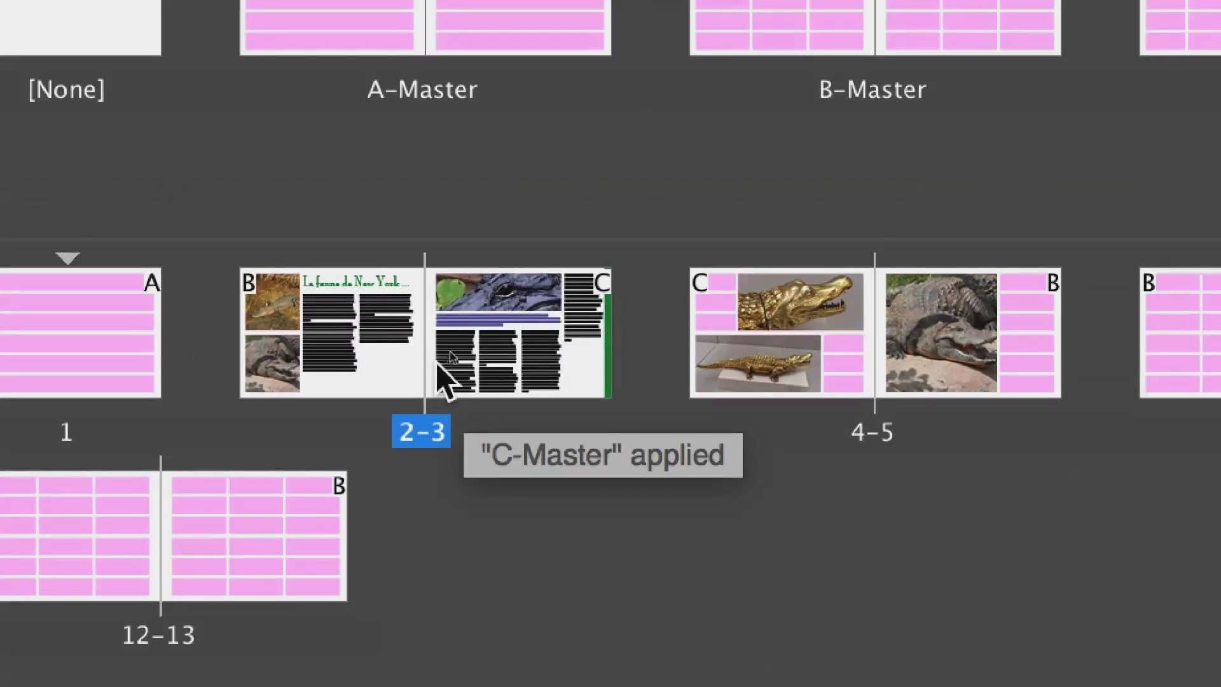
{"action": "left_click", "coordinate": [445, 365]}
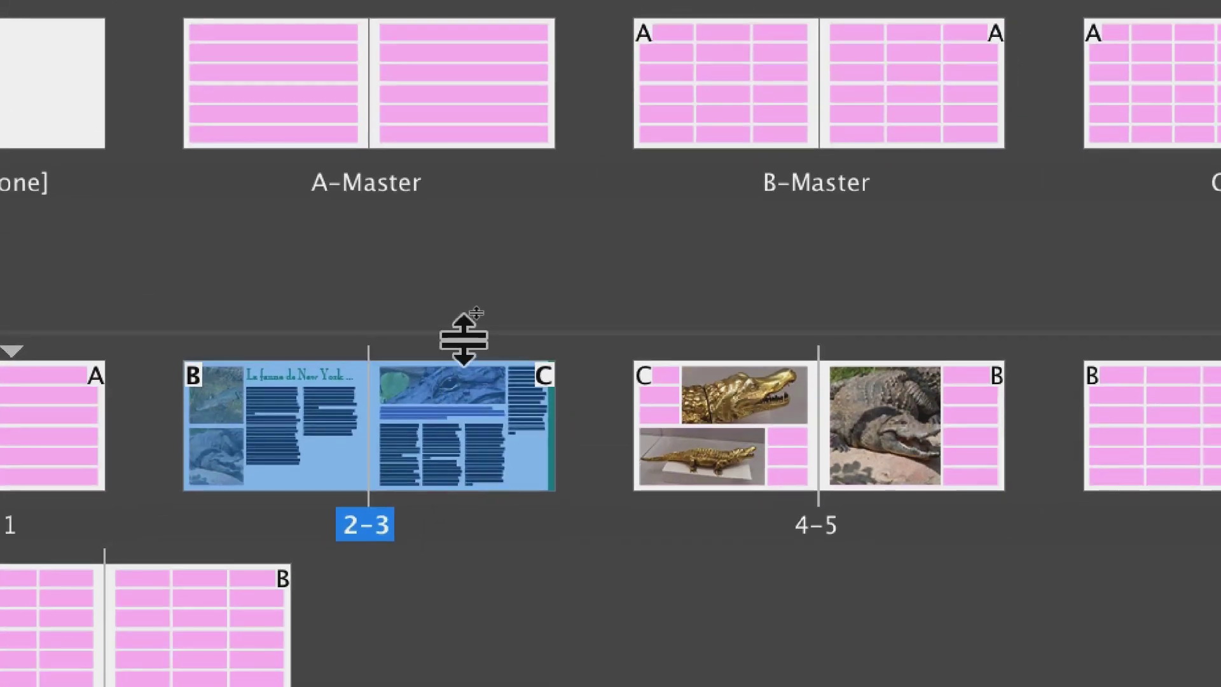
{"action": "left_click_drag", "start_coordinate": [463, 340], "coordinate": [466, 396]}
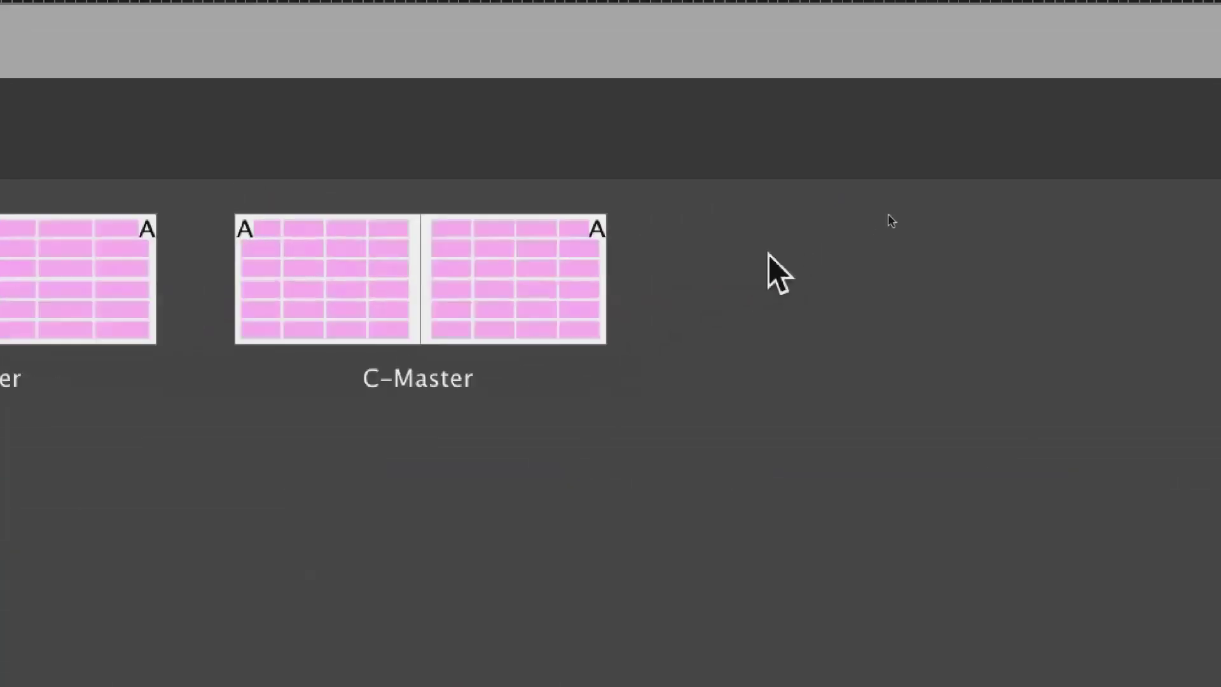
{"action": "left_click", "coordinate": [1048, 226]}
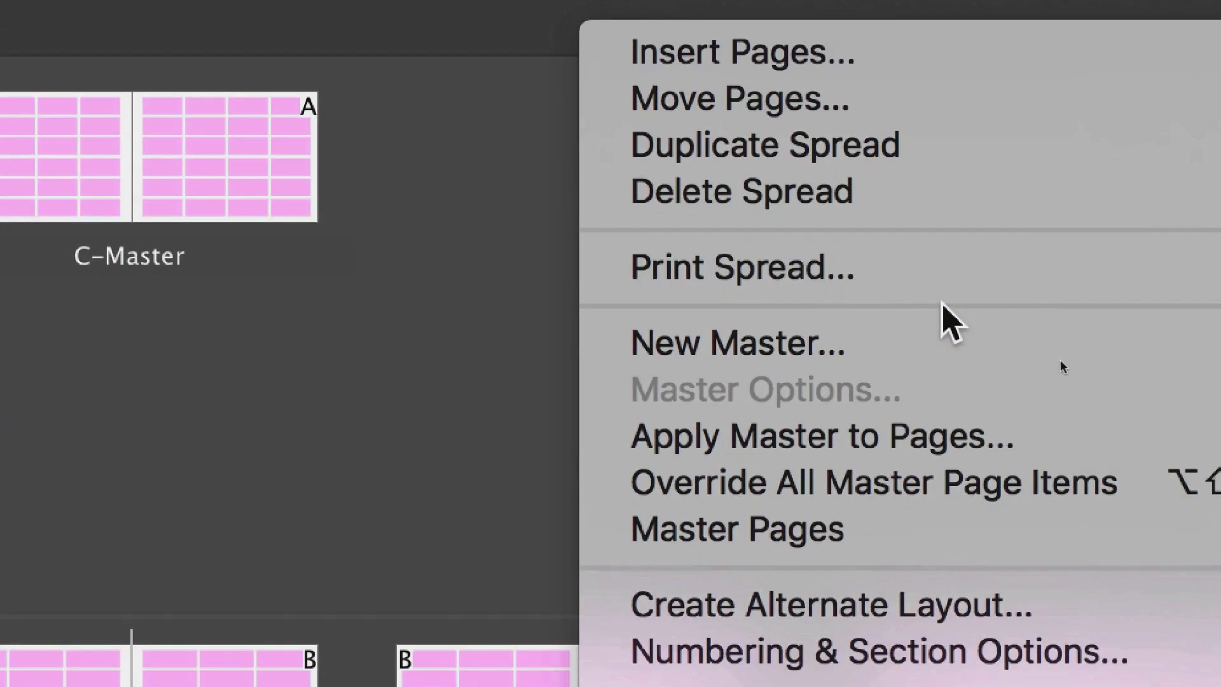
{"action": "mouse_move", "coordinate": [1037, 542]}
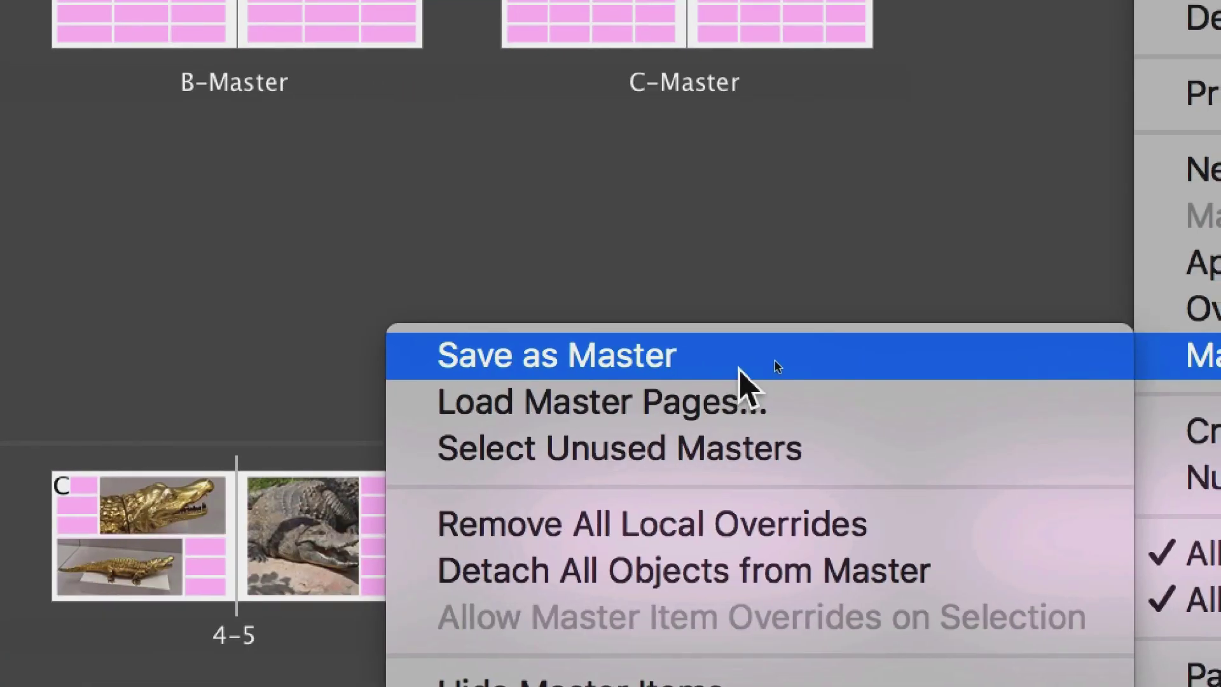
{"action": "left_click", "coordinate": [626, 364]}
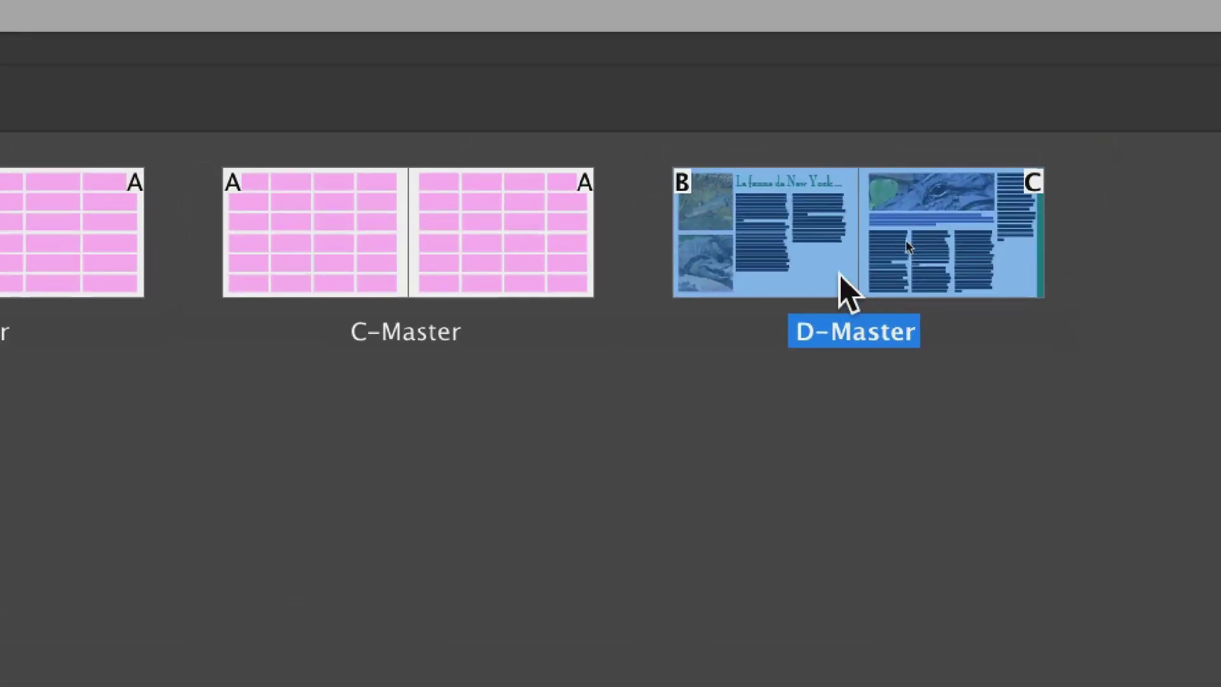
{"action": "left_click", "coordinate": [886, 310]}
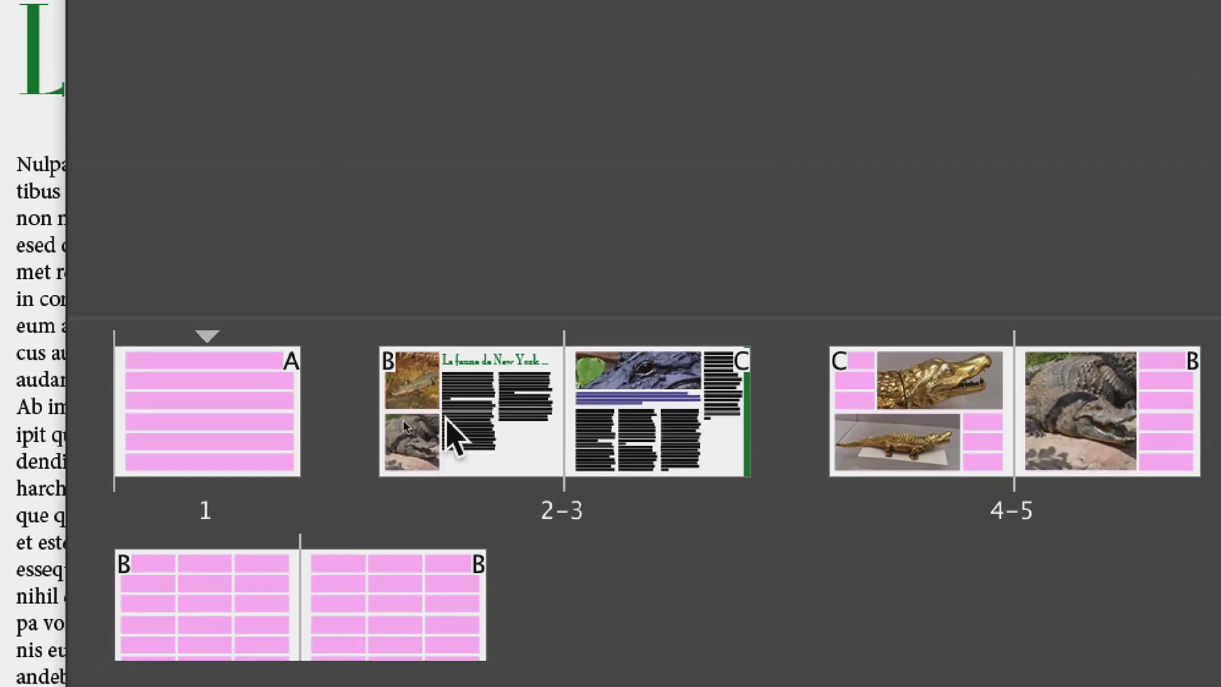
{"action": "left_click", "coordinate": [445, 420]}
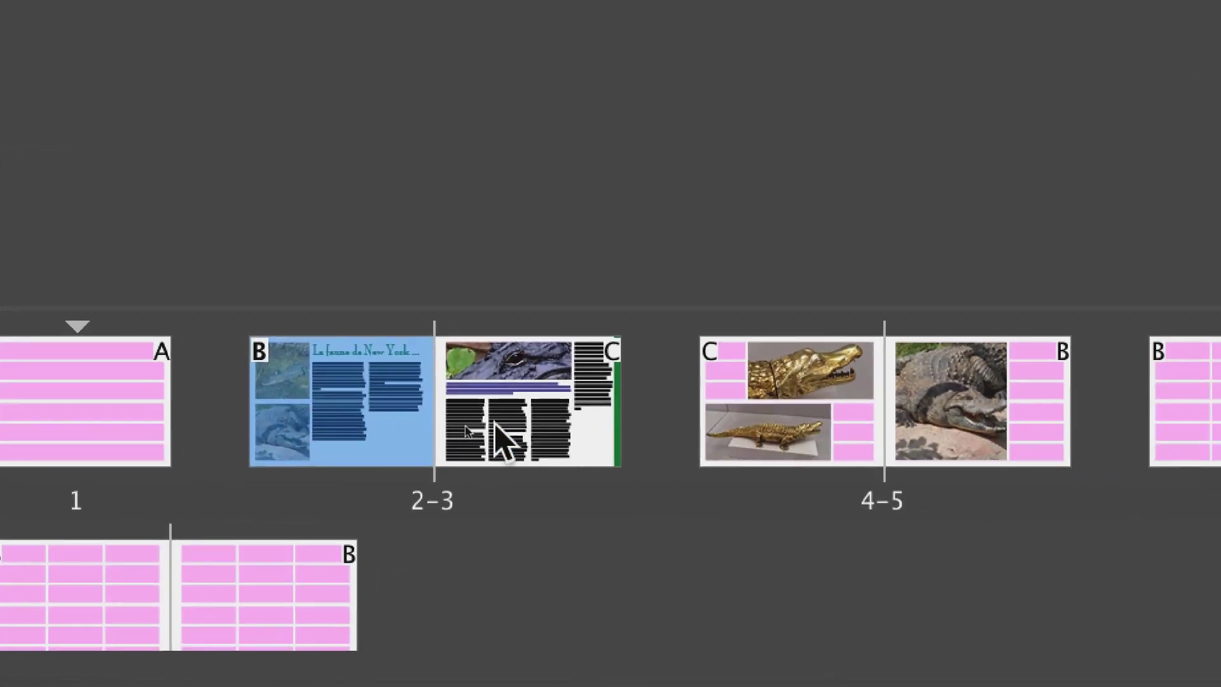
{"action": "left_click", "coordinate": [690, 455], "text": "shift"}
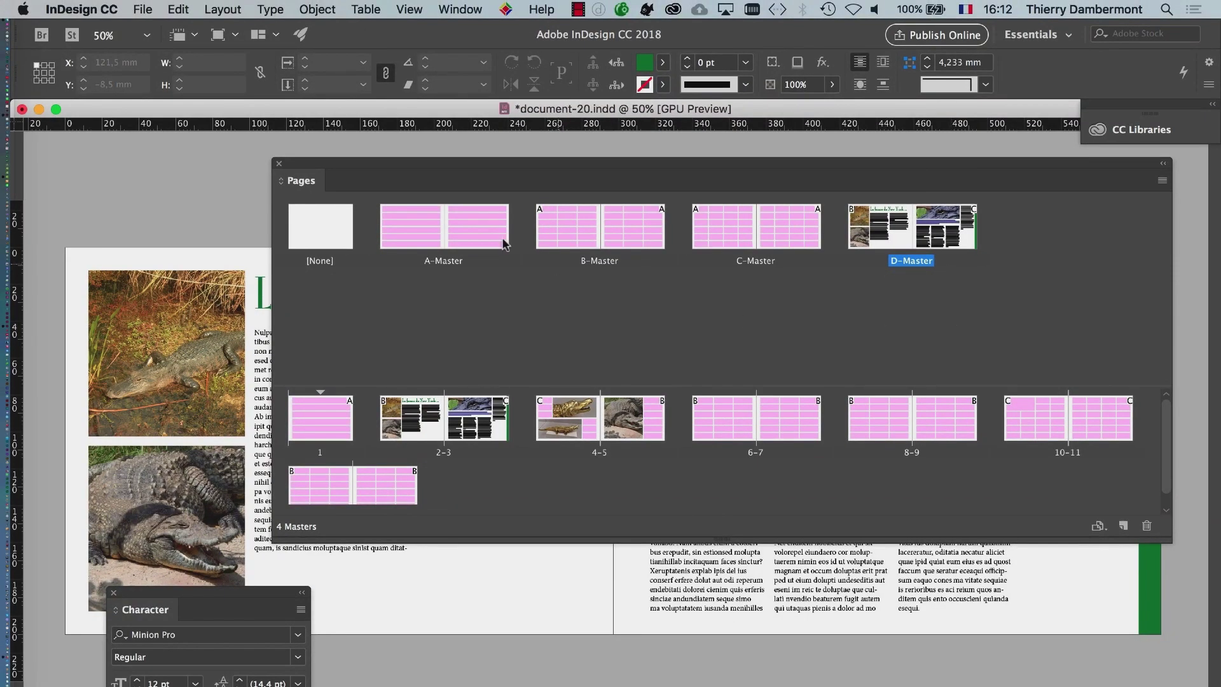
Make the Pages panel narrower and taller, and place it over page 3 so that page 2 is clear
{"action": "left_click_drag", "start_coordinate": [1163, 538], "coordinate": [830, 686]}
{"action": "left_click_drag", "start_coordinate": [439, 167], "coordinate": [900, 191]}
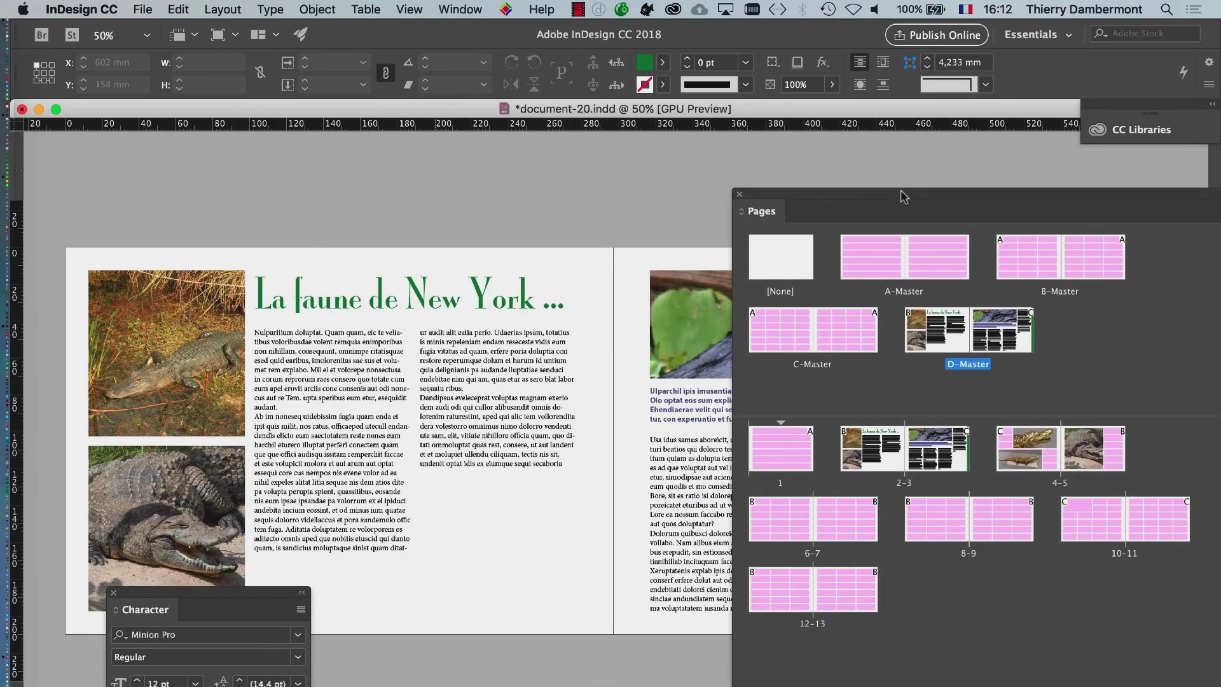